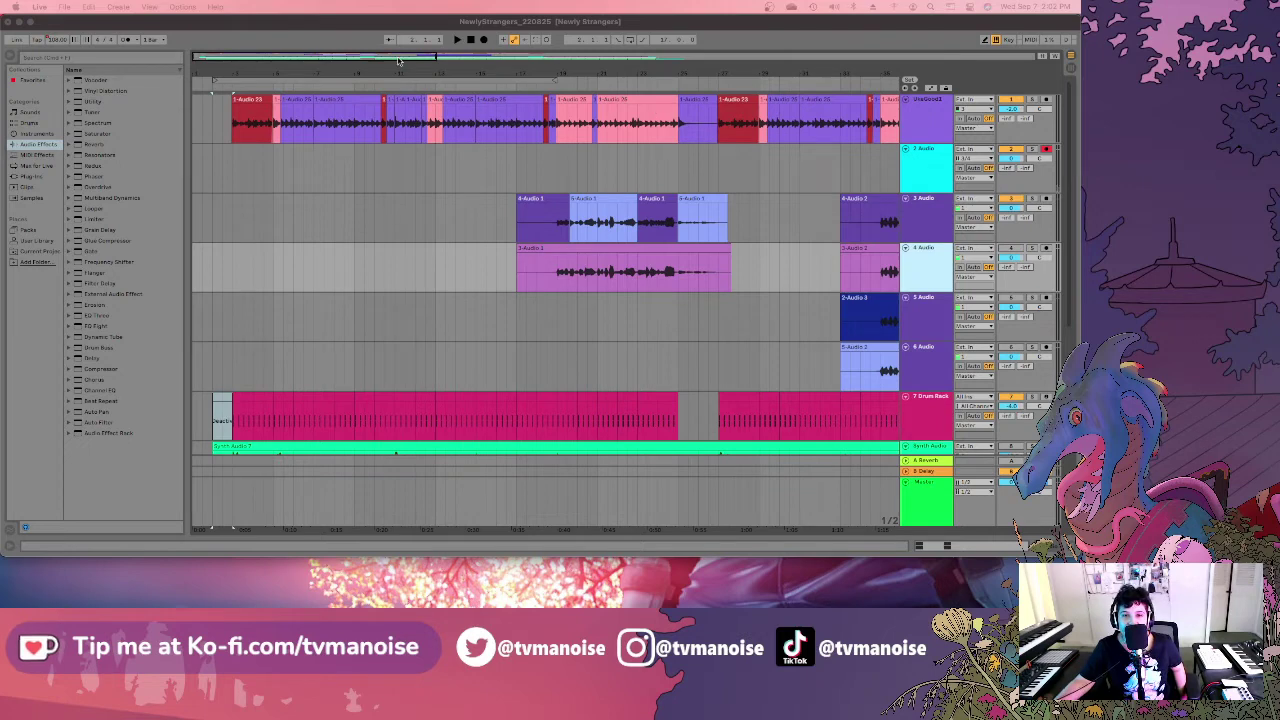
Save the Live Set under the new name NewlyStrangers_220907 in the Newly Strangers project folder.
{"action": "left_click_drag", "start_coordinate": [384, 57], "coordinate": [384, 38]}
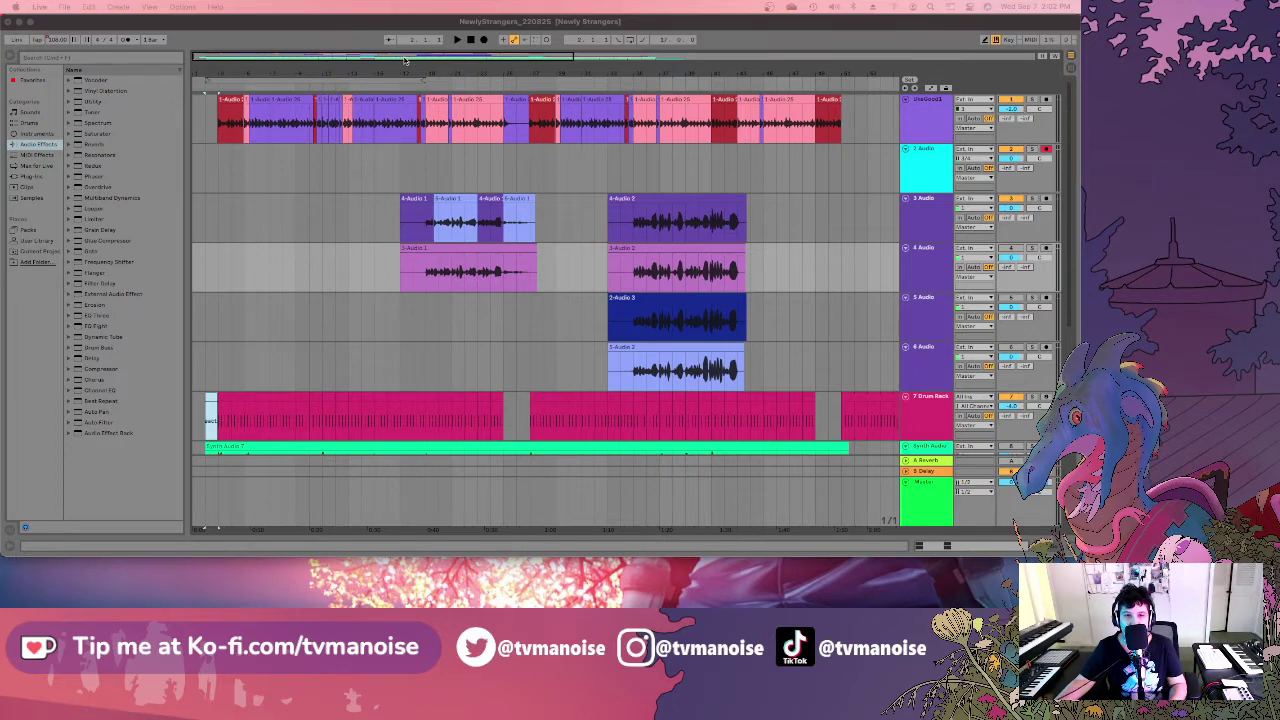
{"action": "left_click", "coordinate": [468, 40]}
{"action": "left_click", "coordinate": [63, 6]}
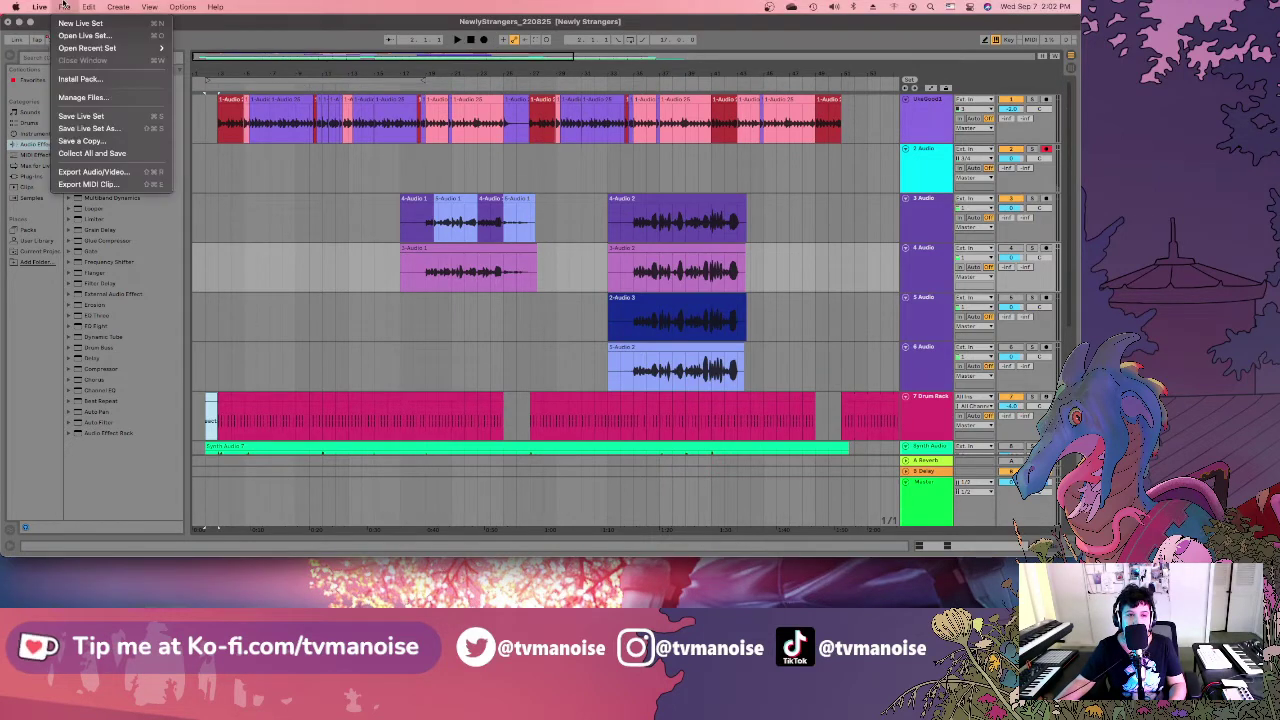
{"action": "left_click", "coordinate": [92, 130]}
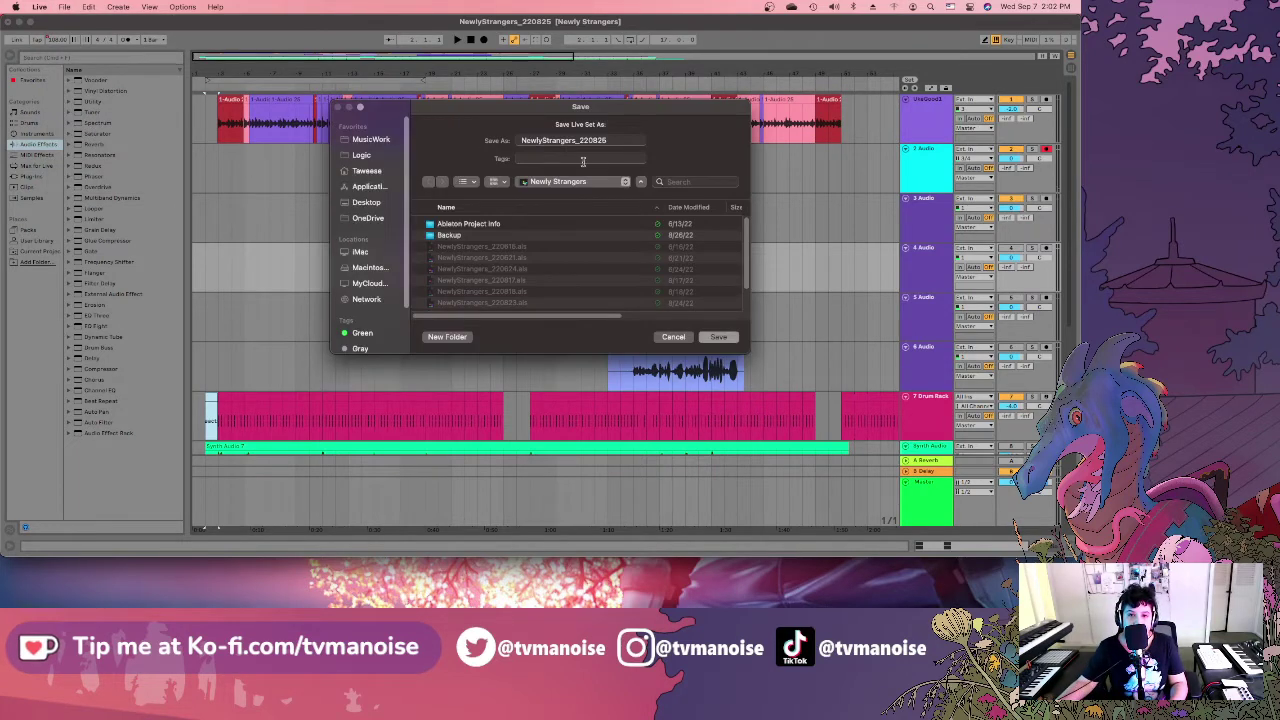
{"action": "left_click", "coordinate": [617, 140]}
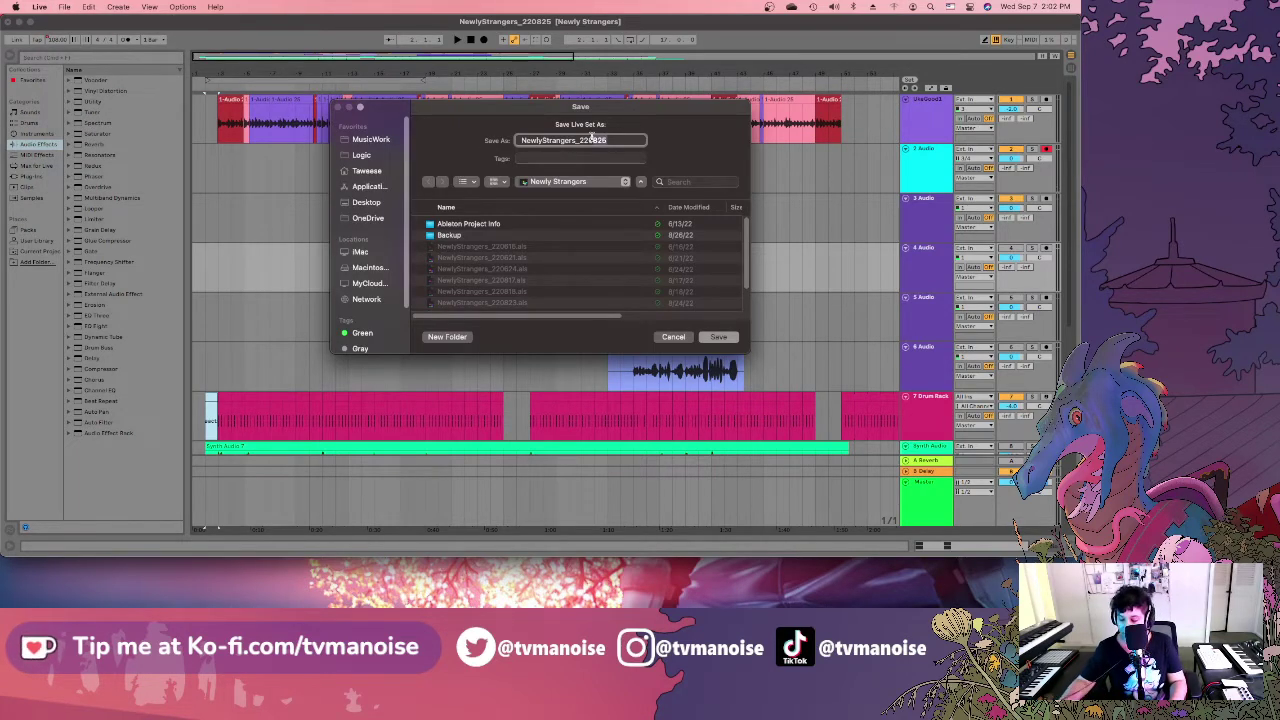
{"action": "key", "text": "Return"}
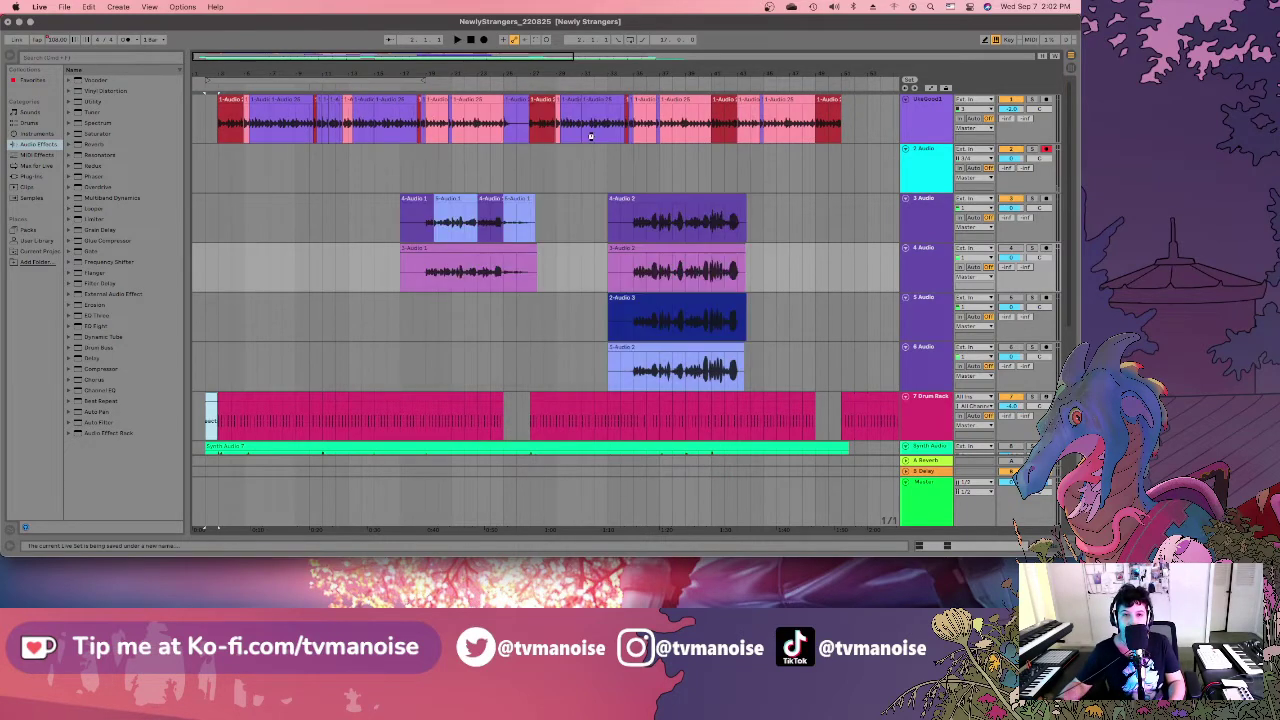
Play the song from the beginning and look over the tracks down to the MIDI tracks.
{"action": "left_click", "coordinate": [458, 40]}
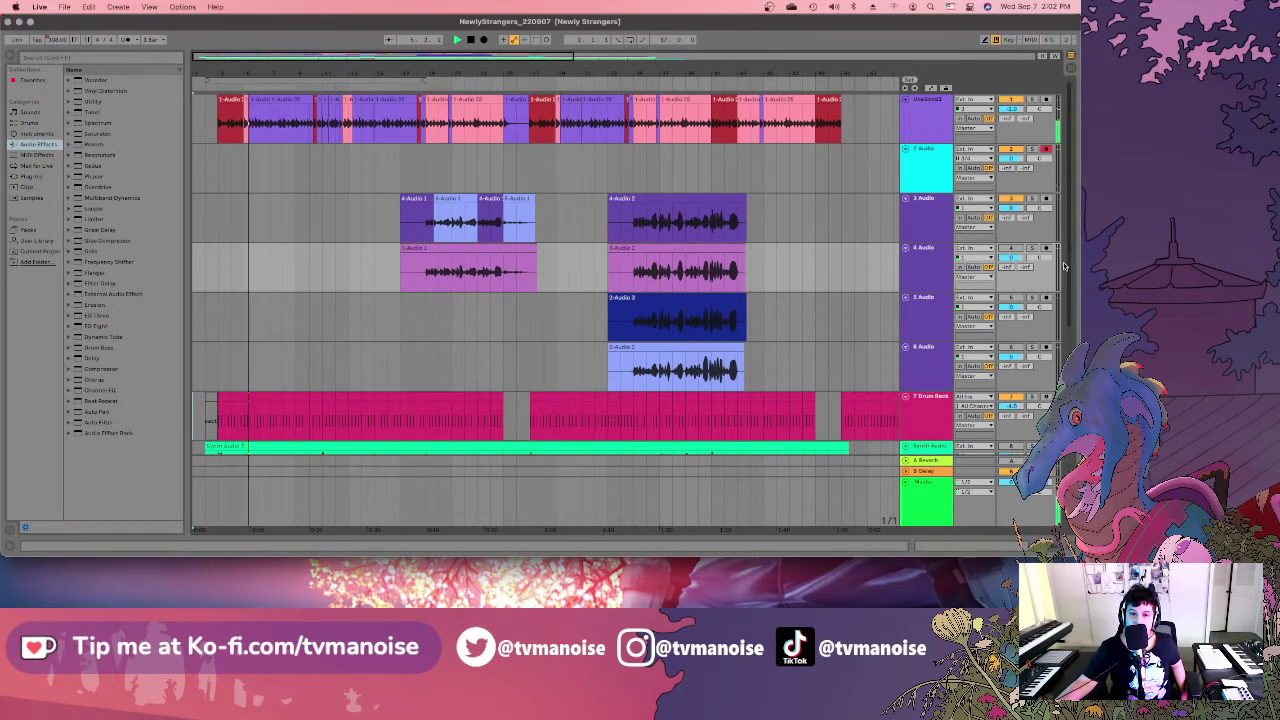
{"action": "scroll", "coordinate": [1060, 290], "scroll_direction": "down", "scroll_amount": 5}
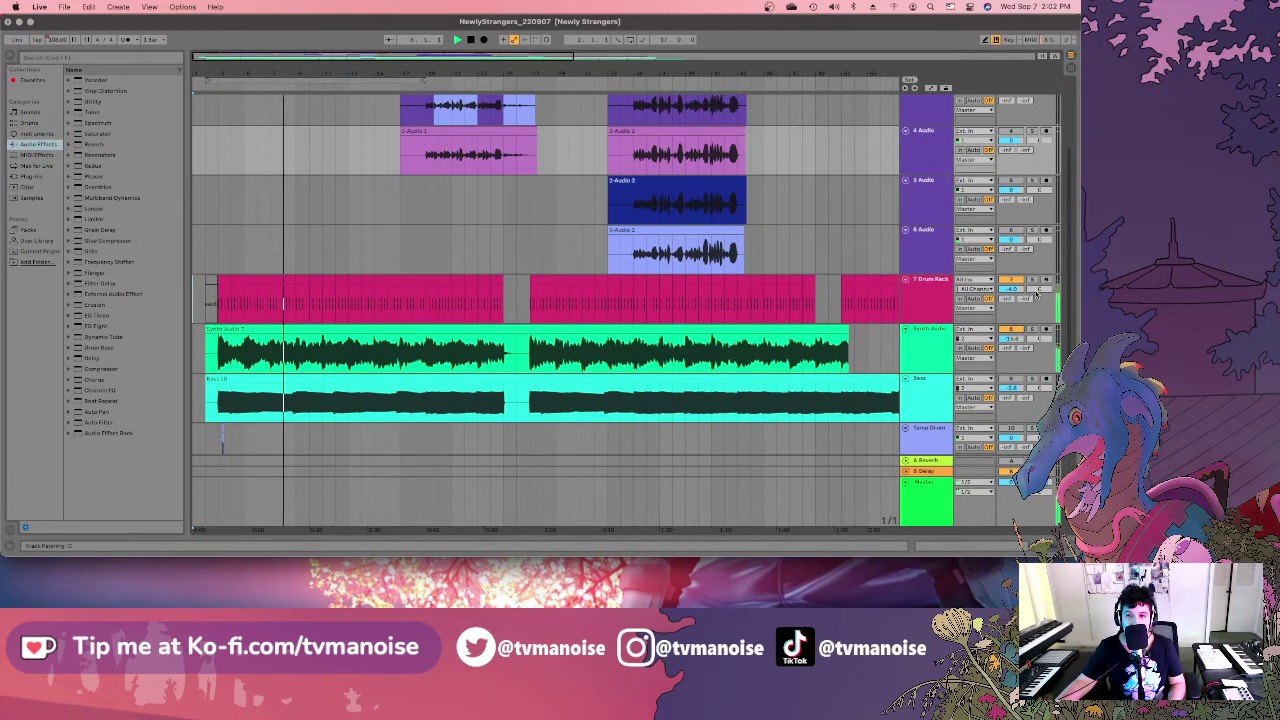
{"action": "scroll", "coordinate": [1066, 310], "scroll_direction": "down", "scroll_amount": 1}
{"action": "scroll", "coordinate": [1066, 310], "scroll_direction": "down", "scroll_amount": 2}
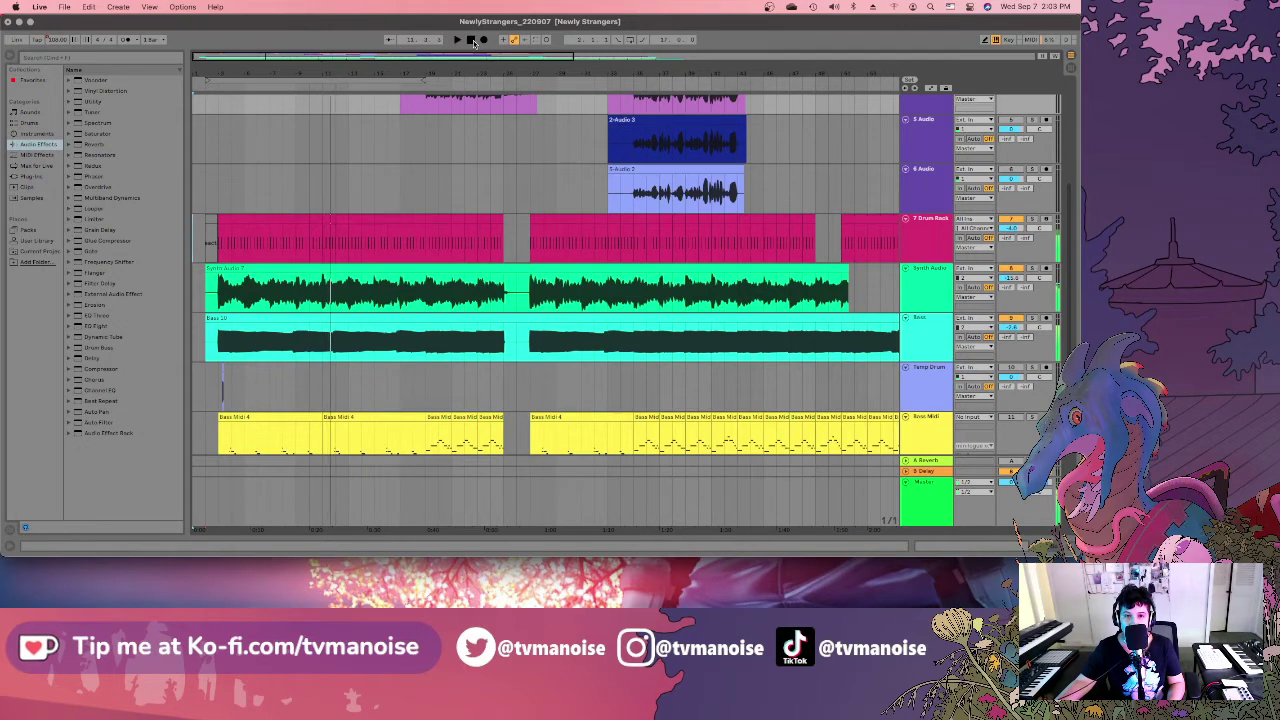
{"action": "left_click", "coordinate": [206, 190]}
{"action": "key", "text": "space"}
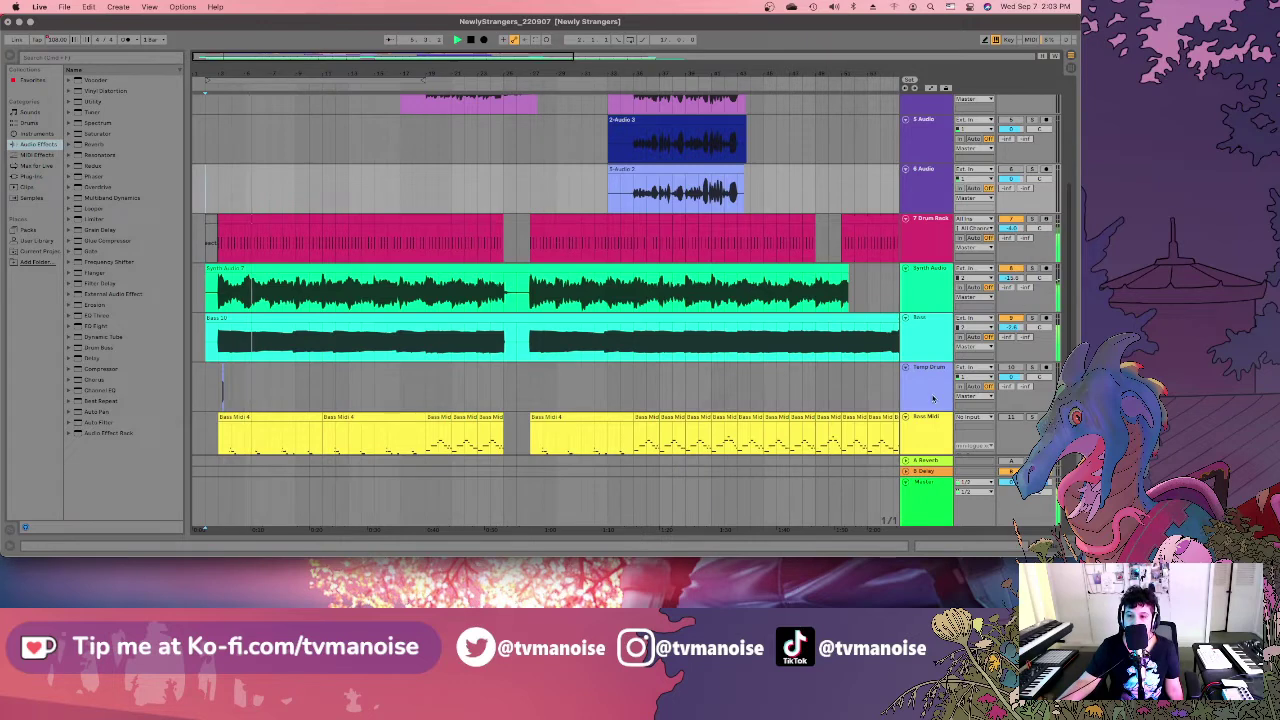
{"action": "left_click", "coordinate": [923, 427]}
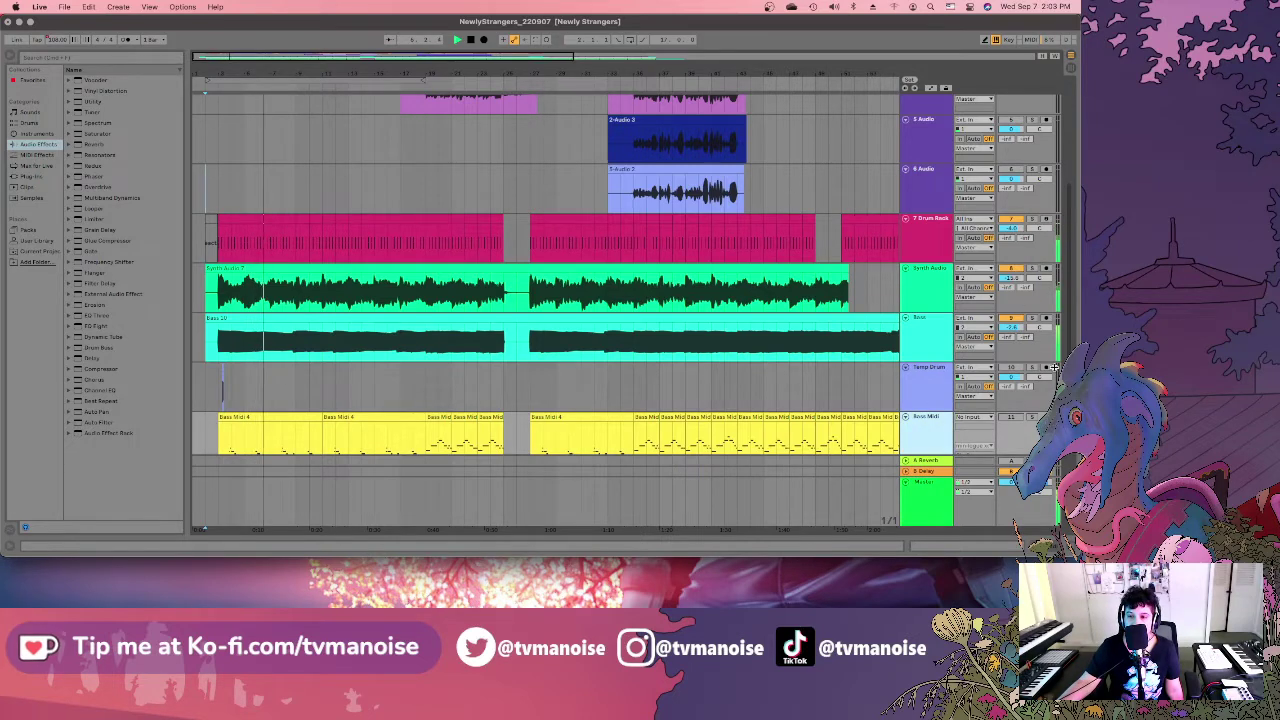
{"action": "scroll", "coordinate": [1070, 303], "scroll_direction": "down", "scroll_amount": 2}
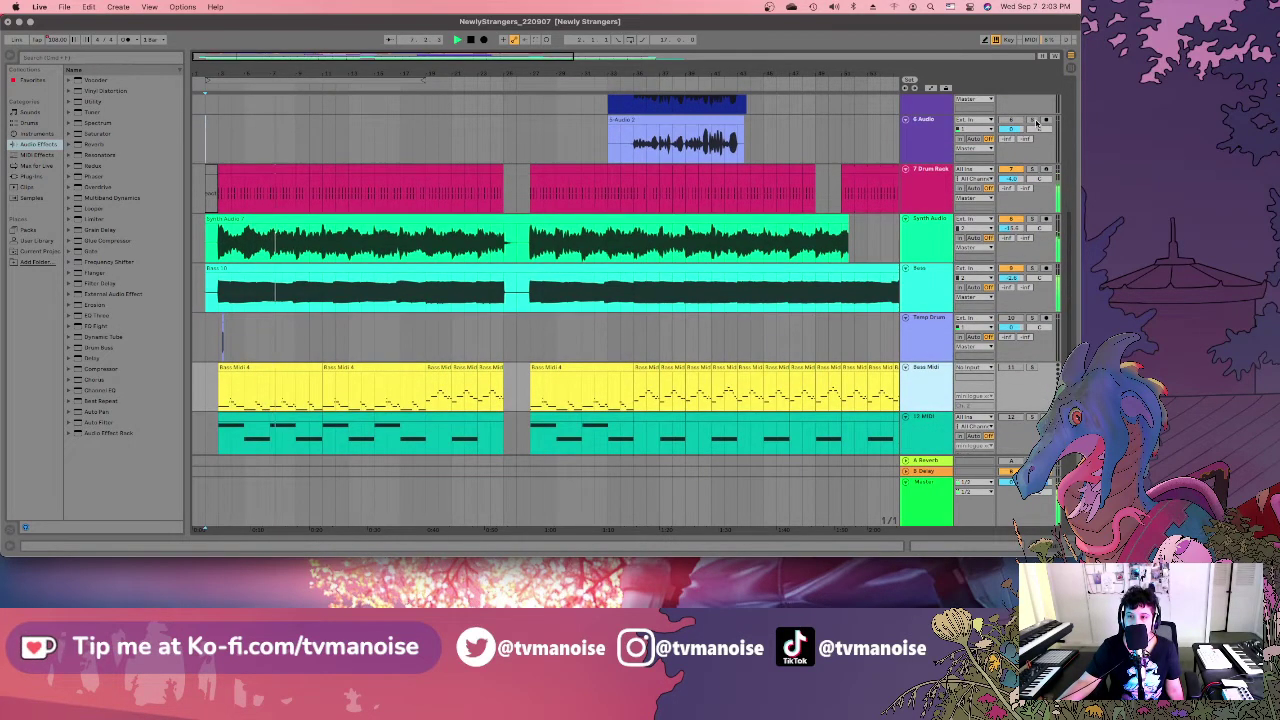
Check the track levels in Session View during playback and return to the Arrangement View's first tracks.
{"action": "left_click", "coordinate": [1068, 70]}
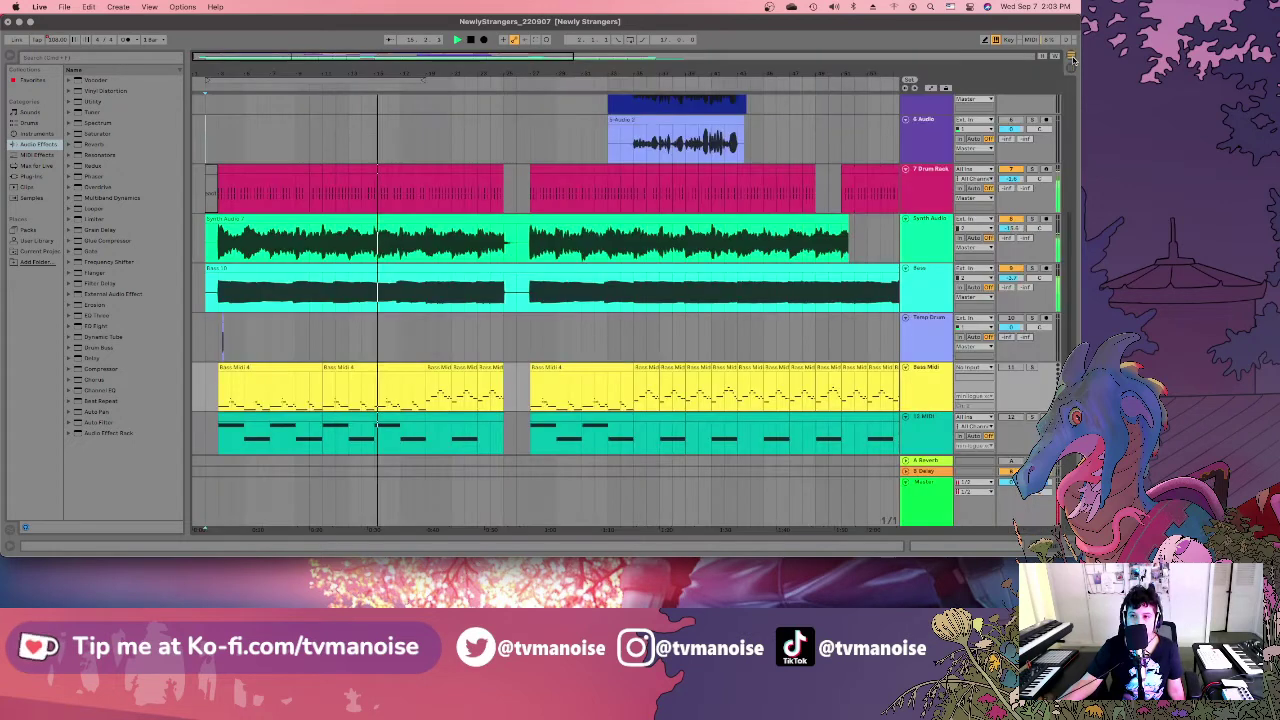
{"action": "left_click", "coordinate": [1071, 57]}
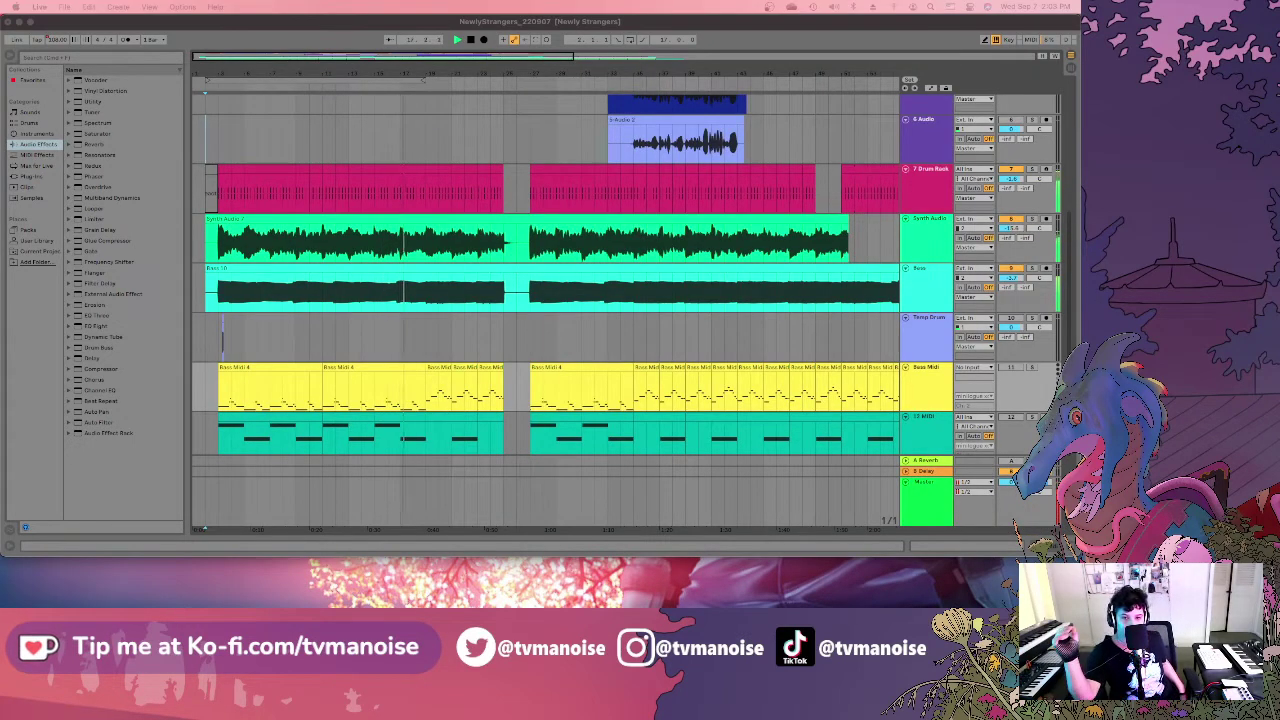
{"action": "left_click", "coordinate": [1067, 228]}
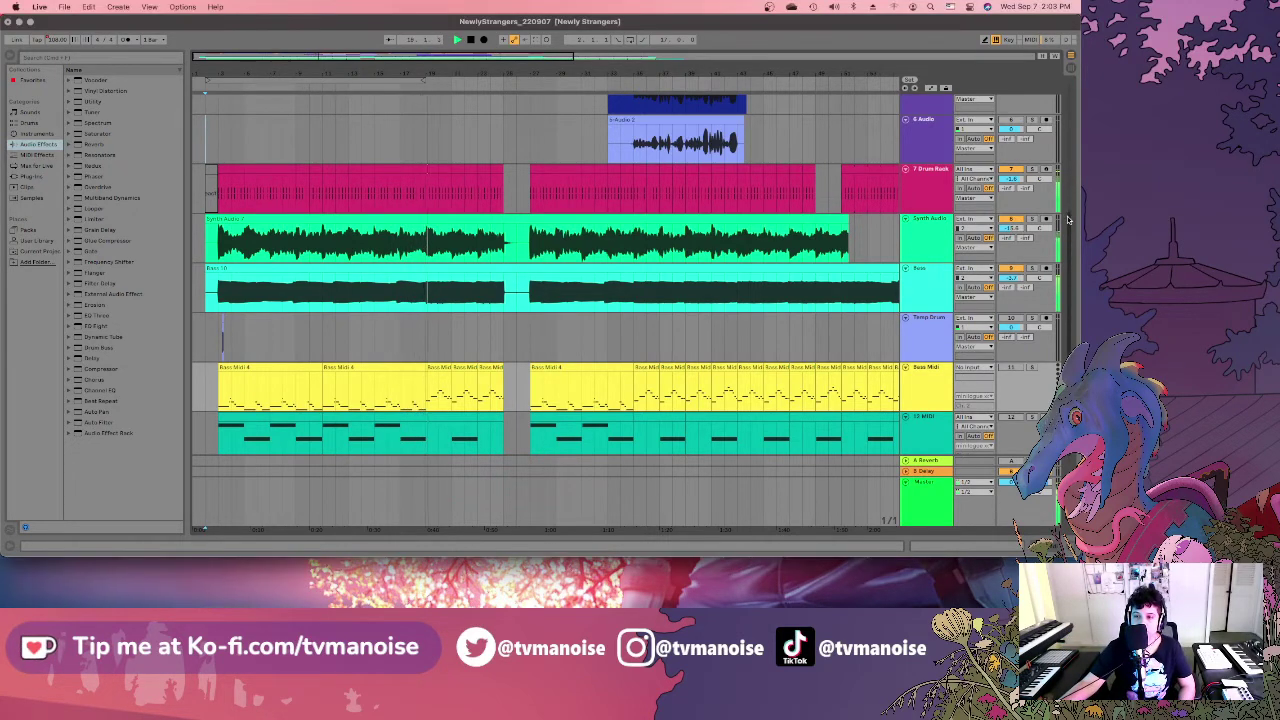
{"action": "left_click_drag", "start_coordinate": [1067, 220], "coordinate": [1074, 78]}
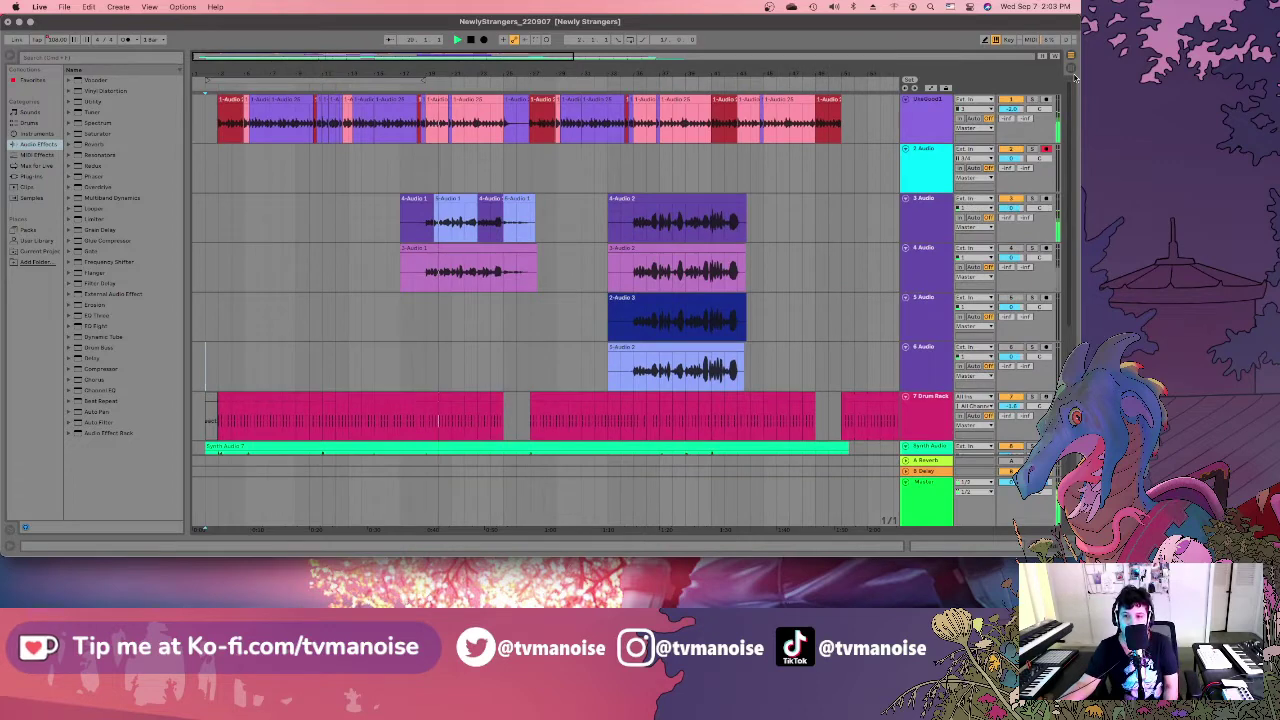
{"action": "key", "text": "Down"}
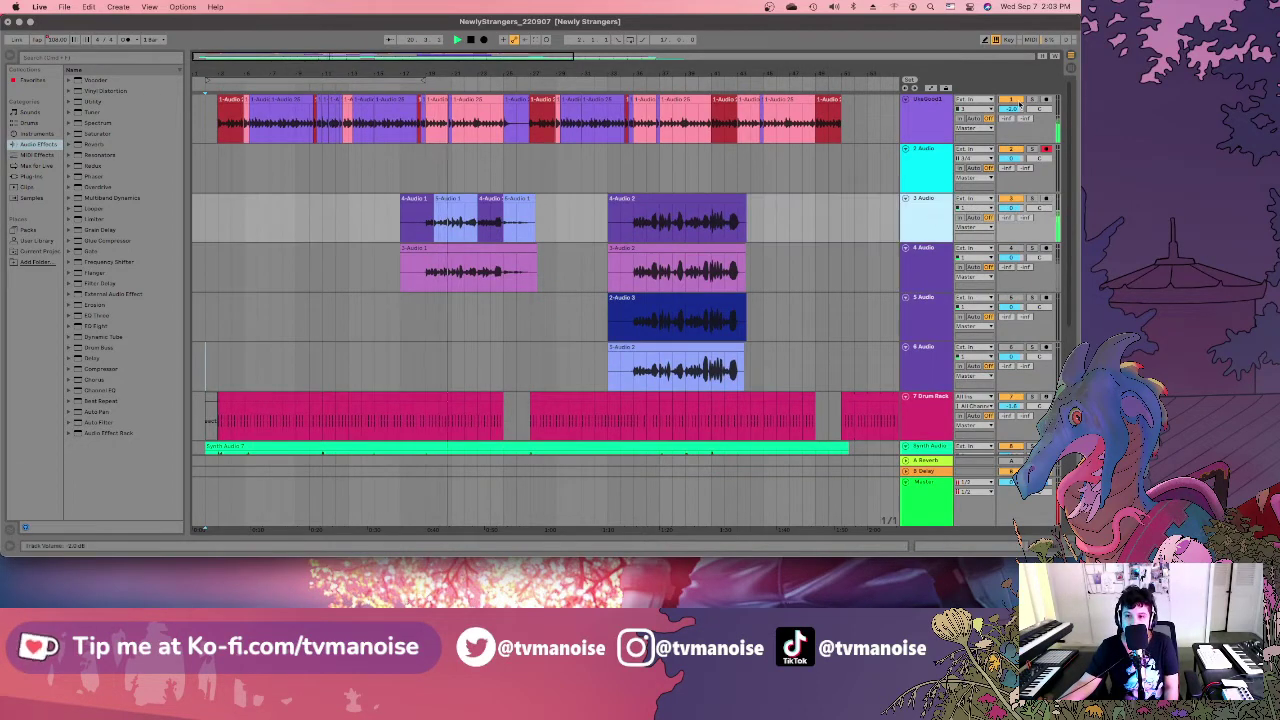
{"action": "left_click", "coordinate": [1069, 70]}
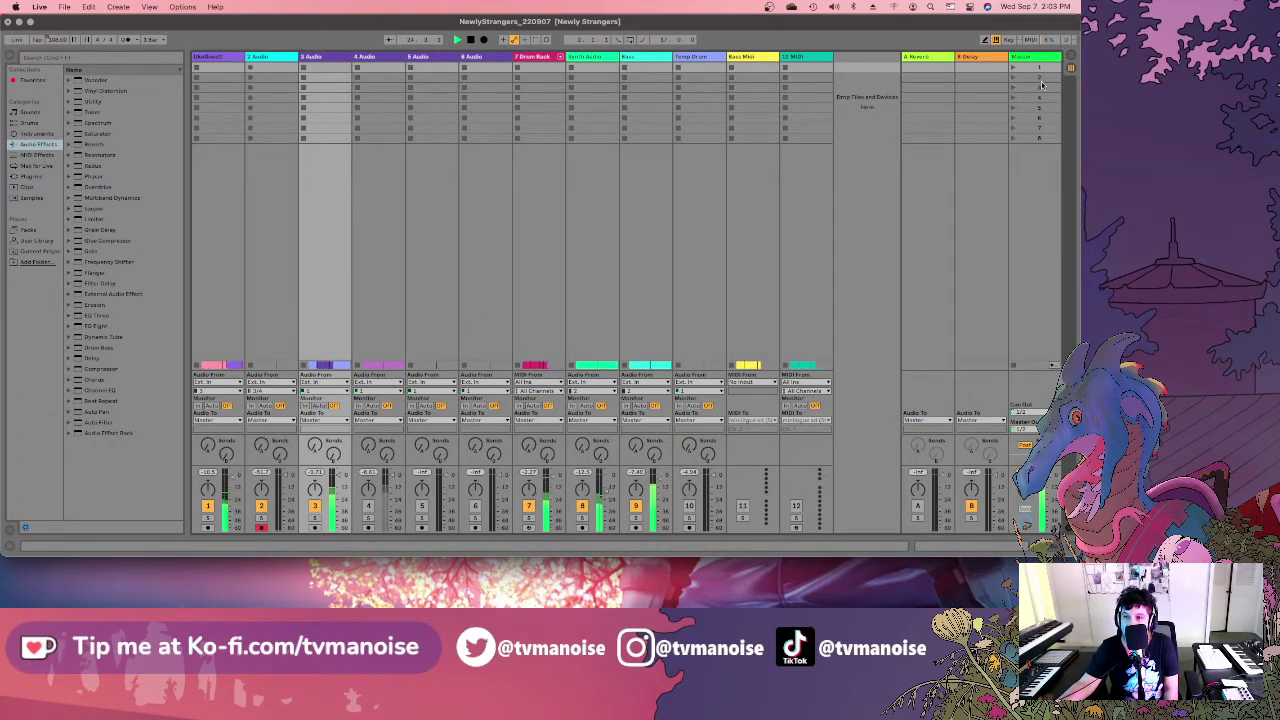
{"action": "left_click", "coordinate": [1068, 58]}
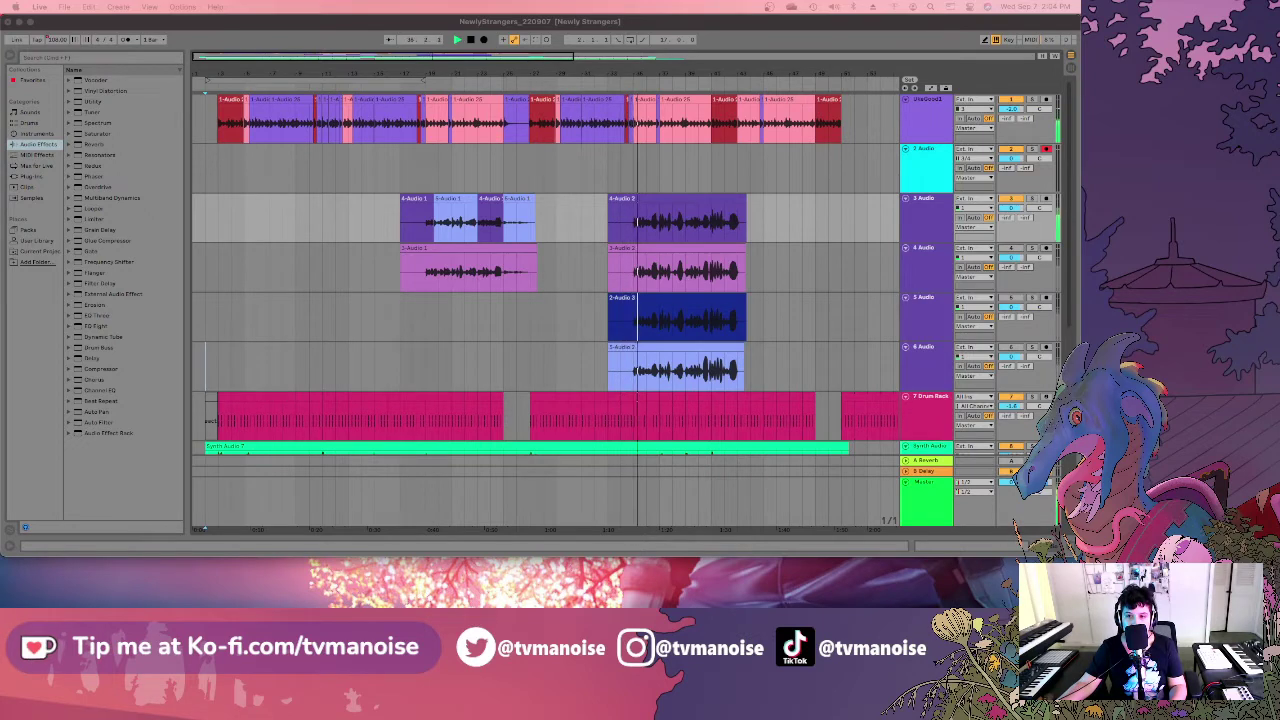
Change the colour of the empty 2 Audio track to green.
{"action": "left_click", "coordinate": [938, 163]}
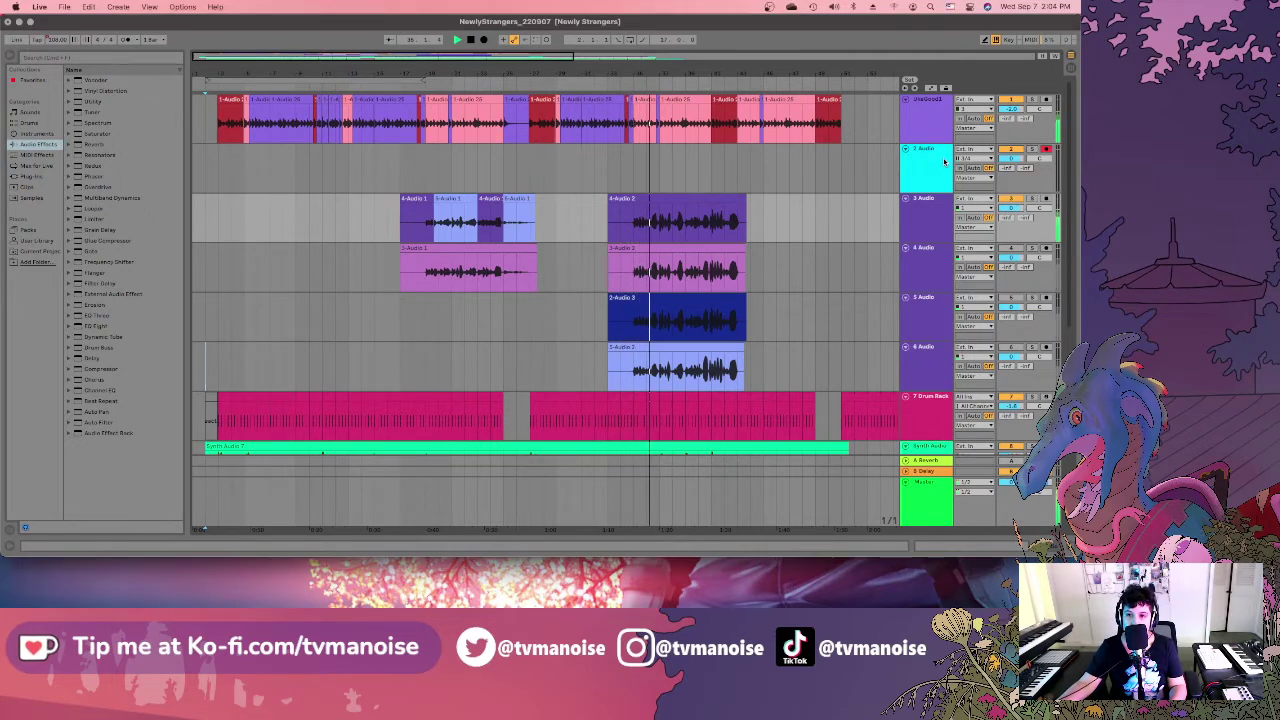
{"action": "left_click", "coordinate": [938, 163]}
{"action": "right_click", "coordinate": [938, 163]}
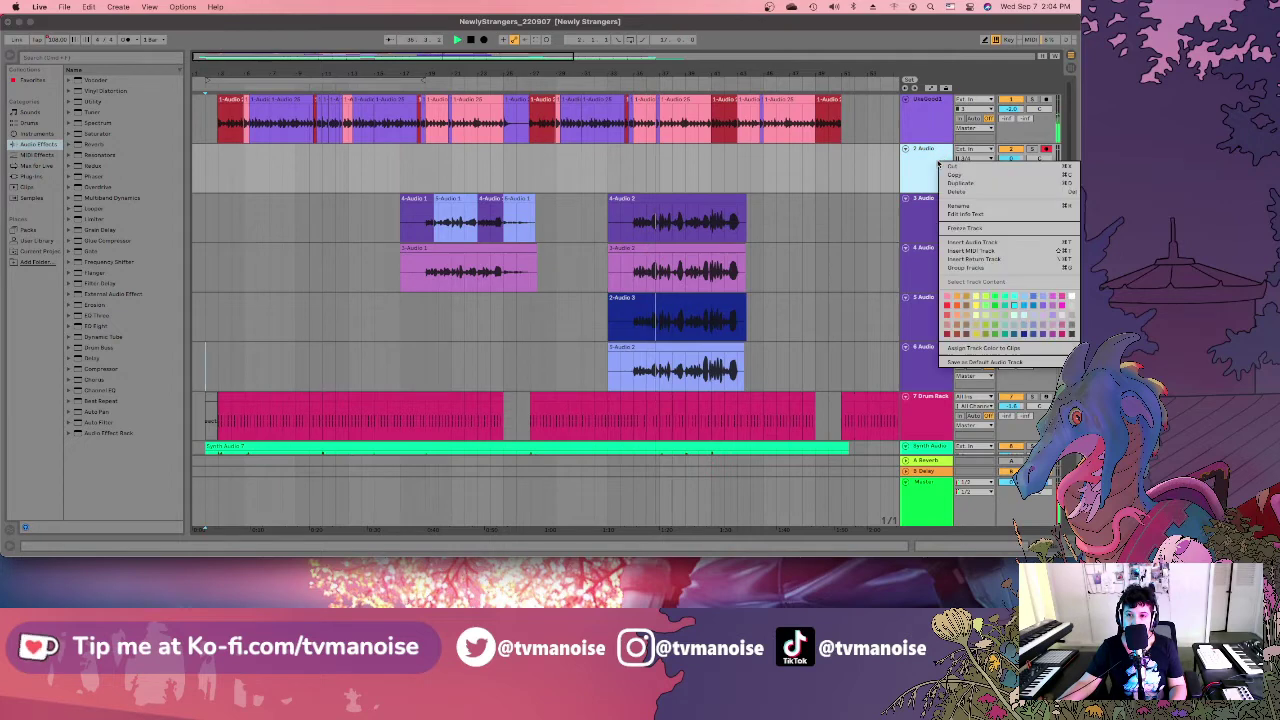
{"action": "left_click", "coordinate": [1010, 296]}
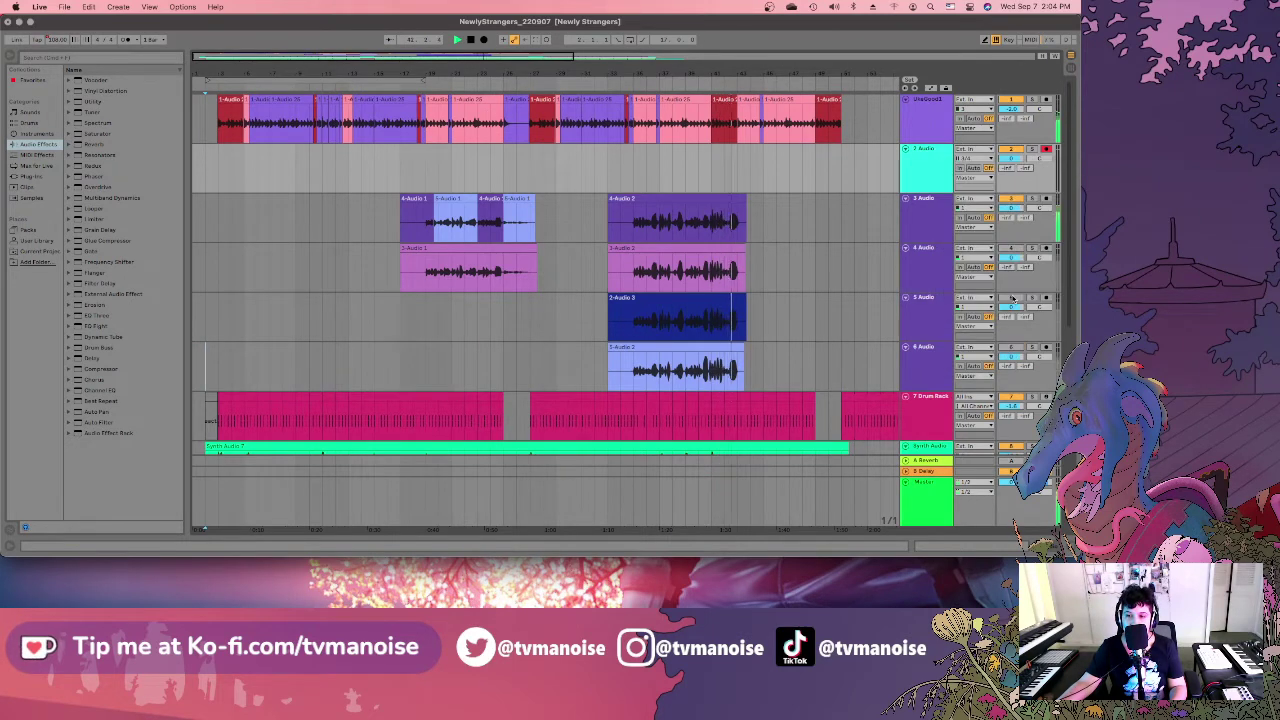
{"action": "right_click", "coordinate": [935, 172]}
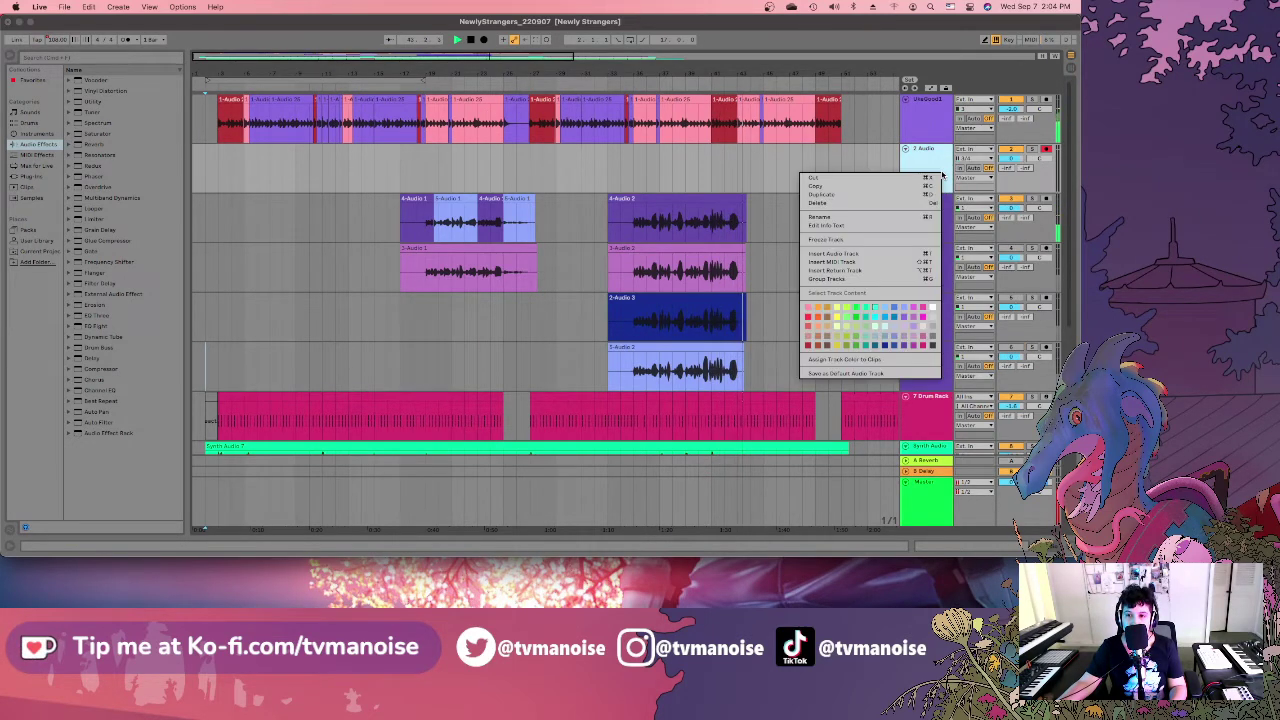
{"action": "left_click", "coordinate": [863, 307]}
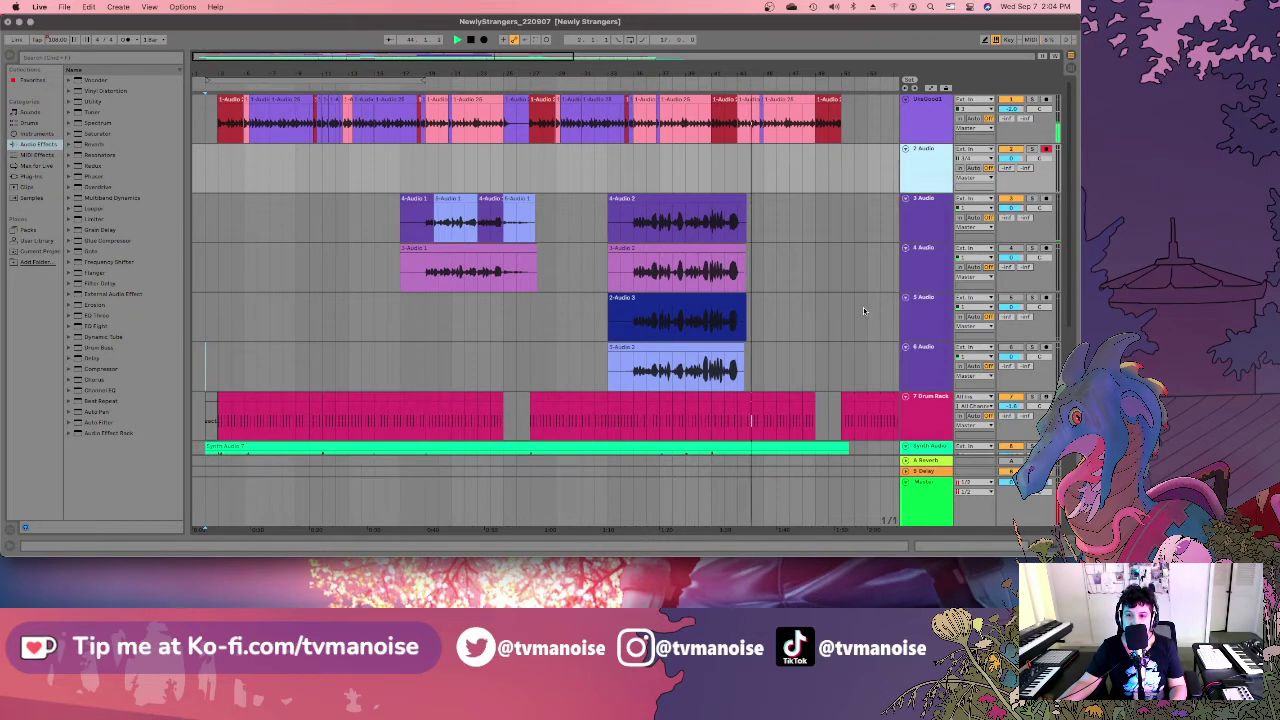
Duplicate the green 2 Audio track twice to get three empty green audio tracks with input 3/4.
{"action": "right_click", "coordinate": [915, 181]}
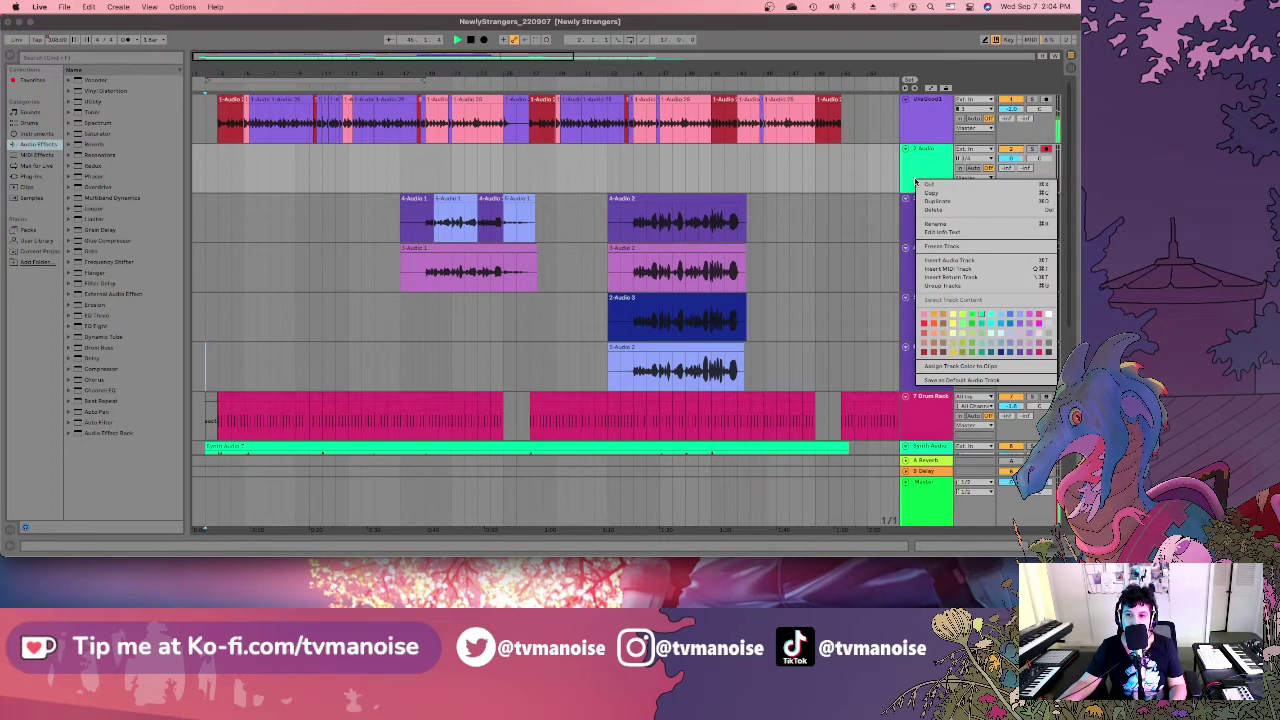
{"action": "left_click", "coordinate": [932, 201]}
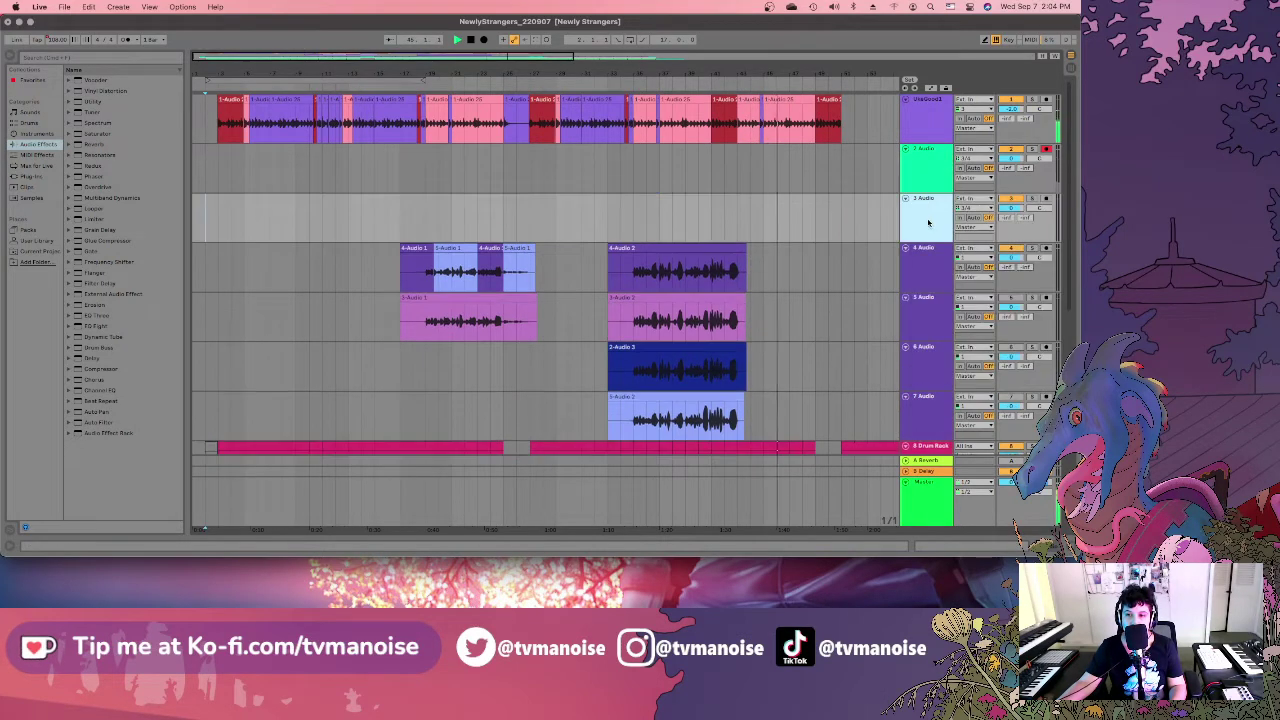
{"action": "left_click", "coordinate": [879, 267]}
{"action": "right_click", "coordinate": [915, 255]}
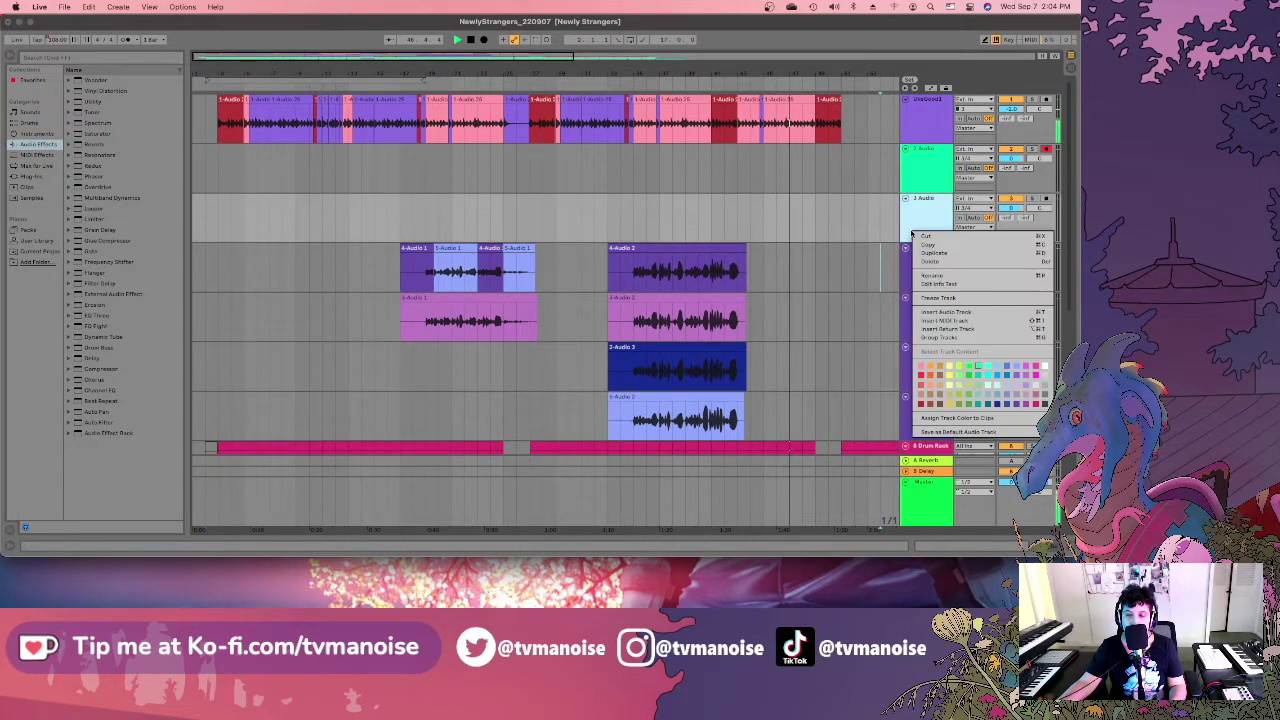
{"action": "left_click", "coordinate": [945, 311]}
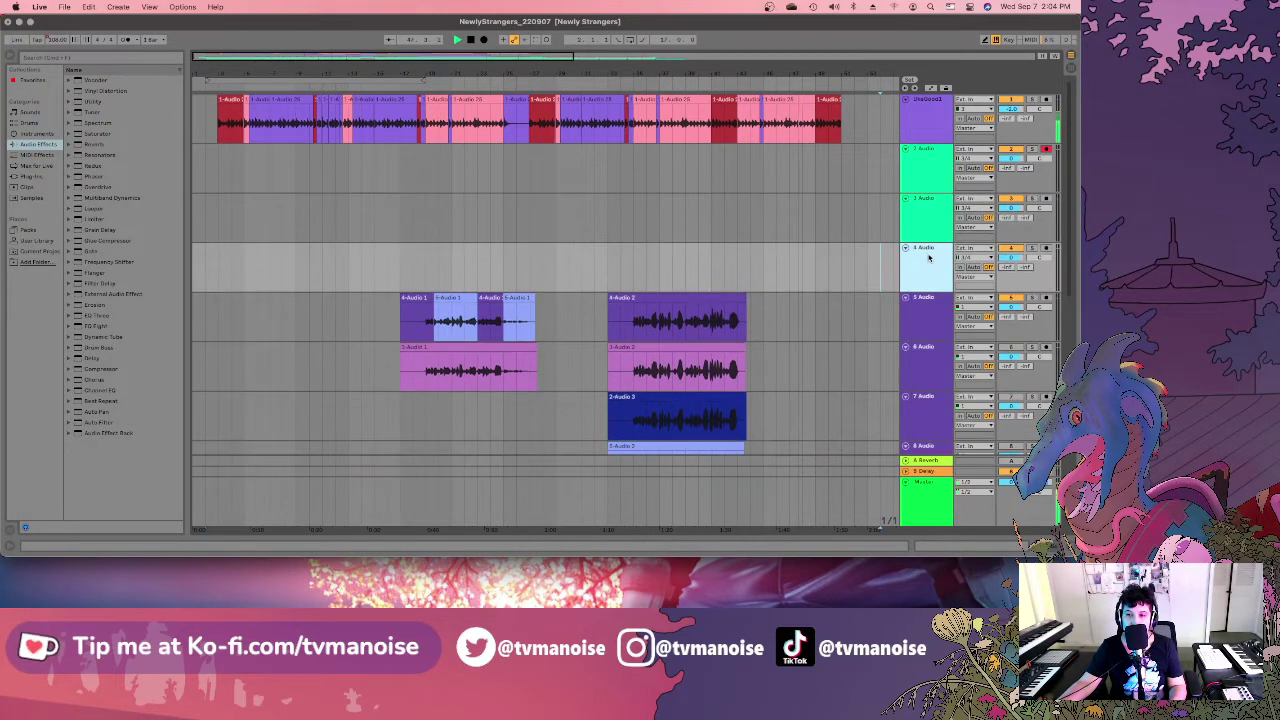
Deactivate the two duplicated green audio tracks, 3 and 4, and stop playback.
{"action": "left_click", "coordinate": [1012, 248]}
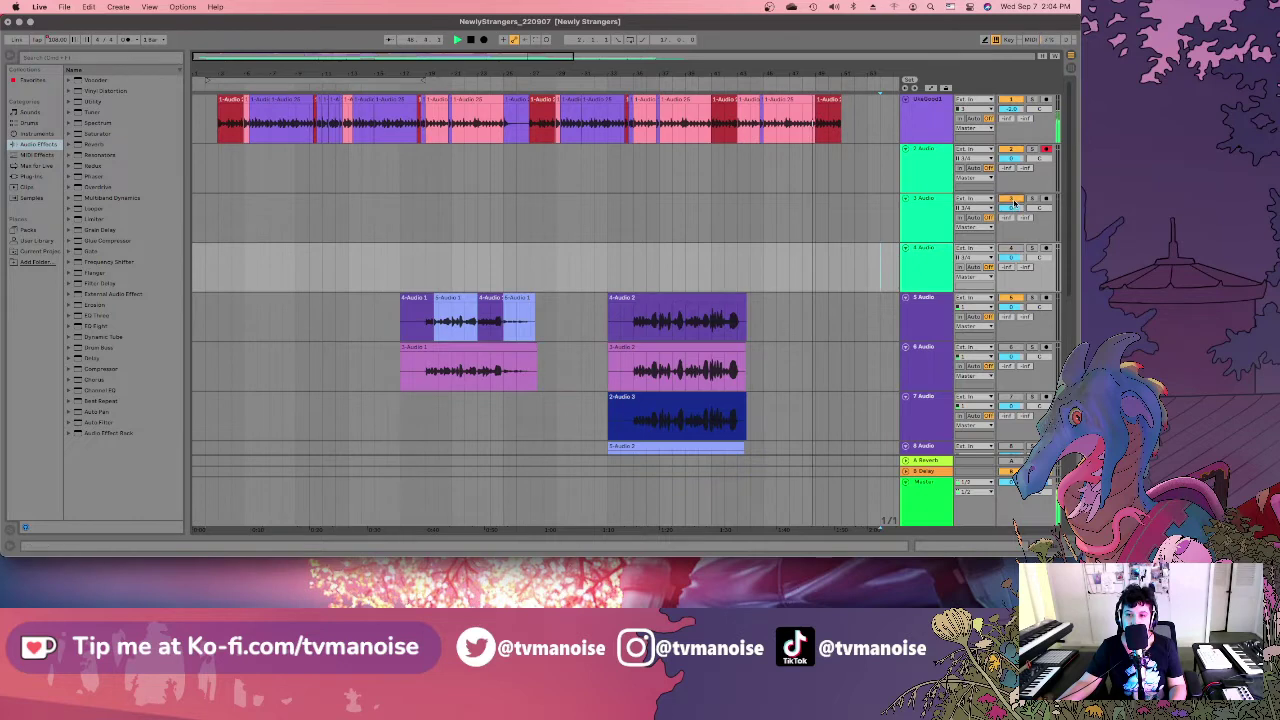
{"action": "left_click", "coordinate": [1012, 199]}
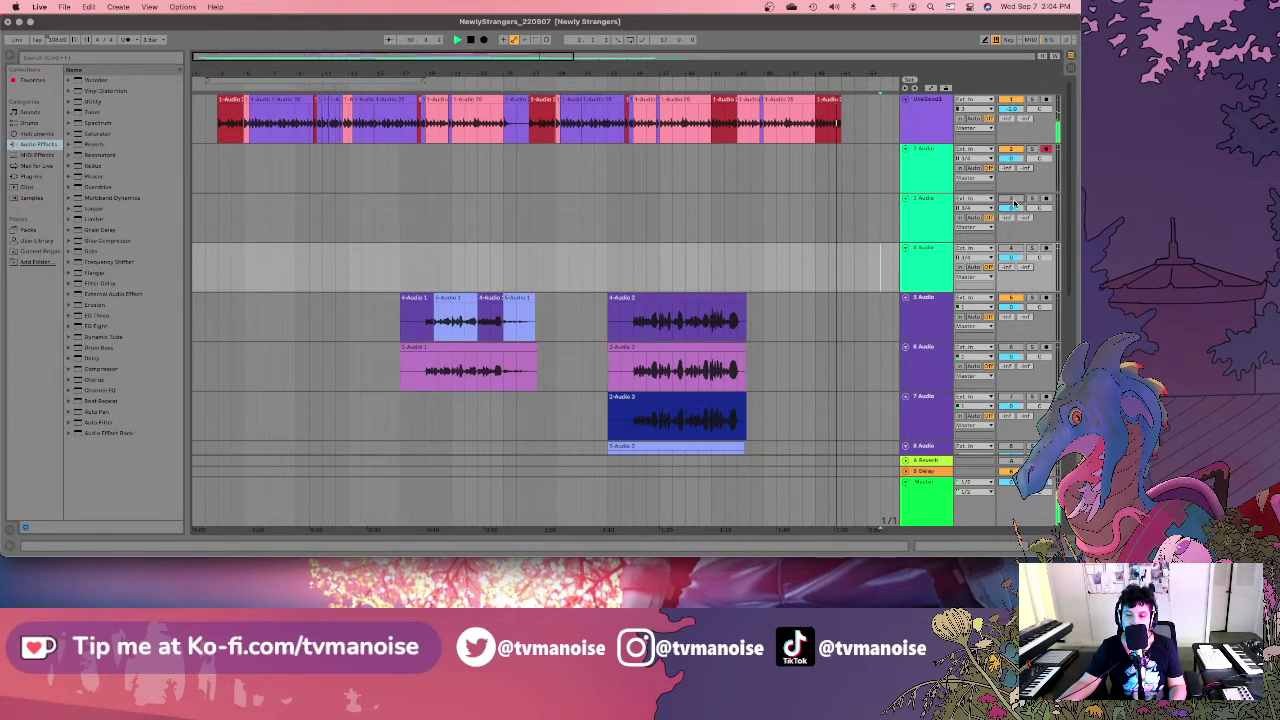
{"action": "left_click", "coordinate": [470, 41]}
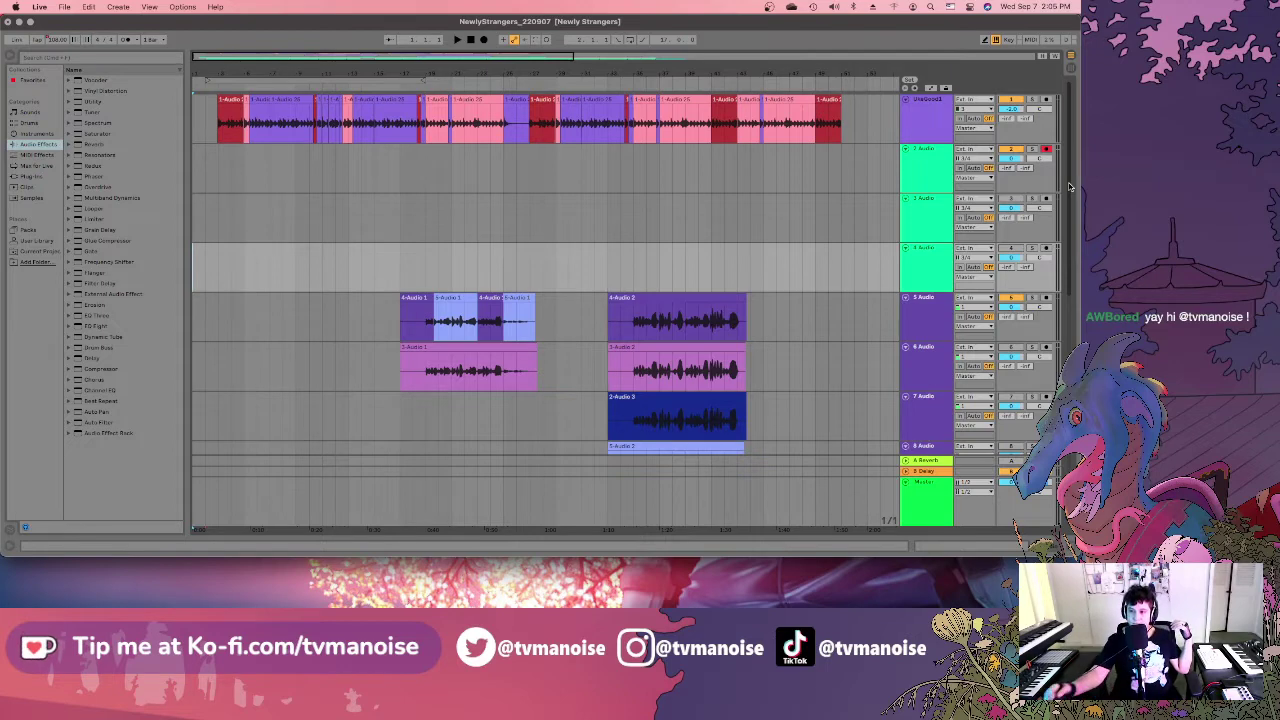
Solo the green 2 Audio track and set its input monitoring to In.
{"action": "left_click", "coordinate": [214, 155]}
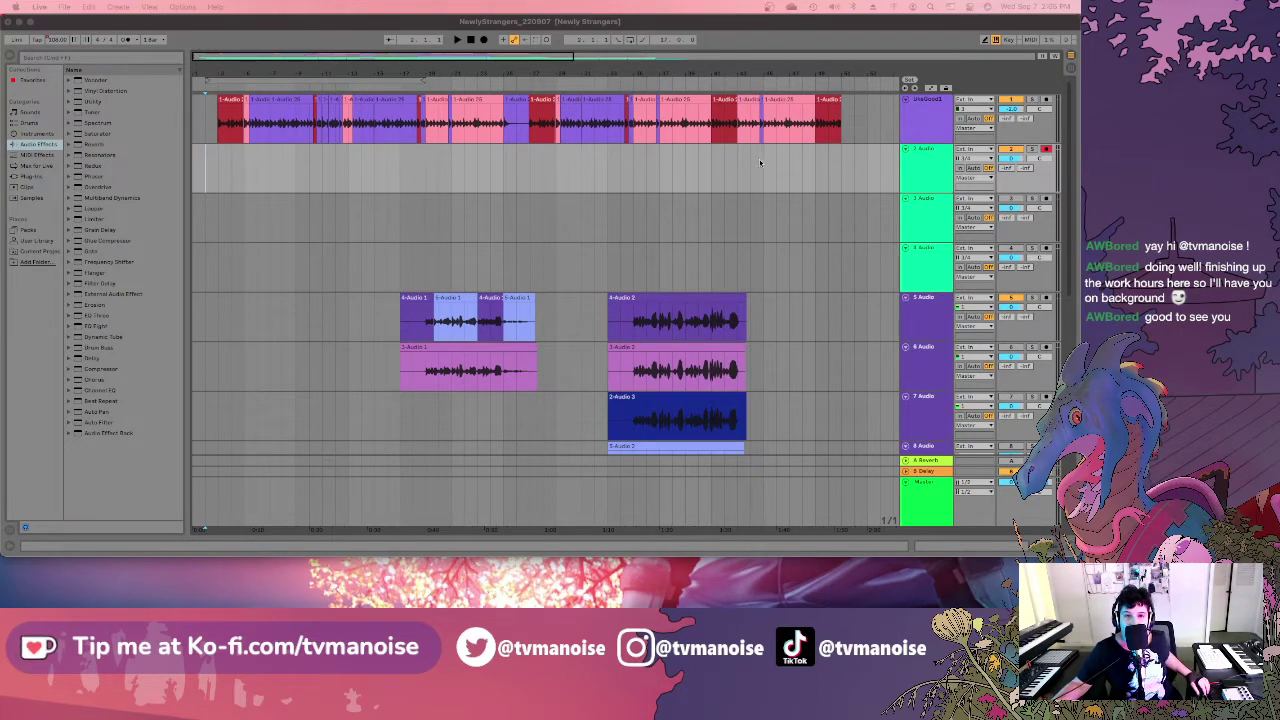
{"action": "left_click", "coordinate": [705, 22]}
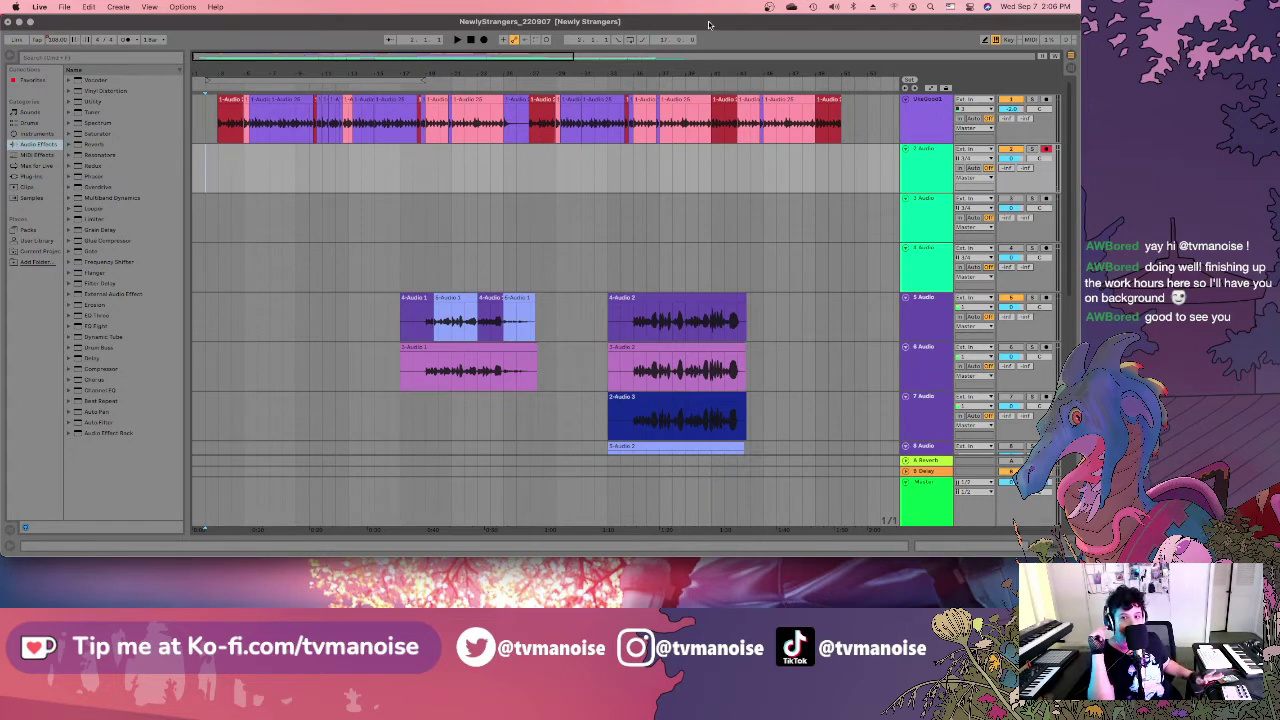
{"action": "left_click", "coordinate": [936, 167]}
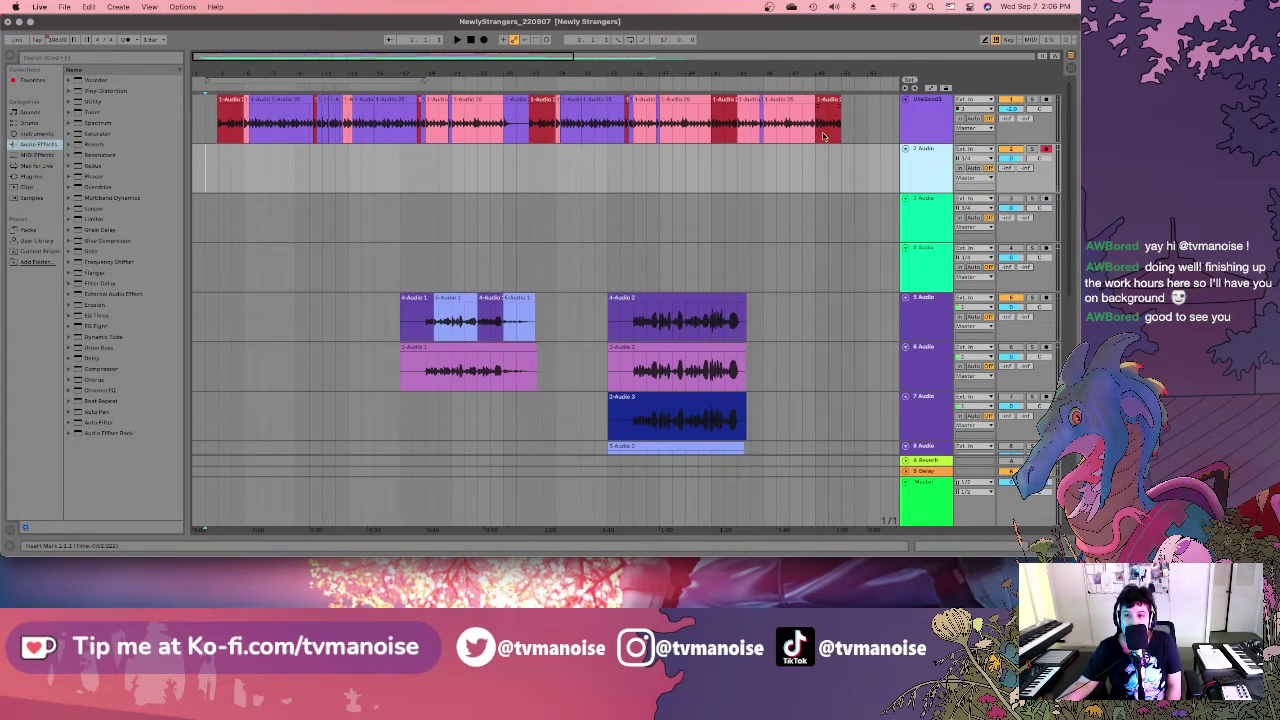
{"action": "left_click", "coordinate": [1033, 150]}
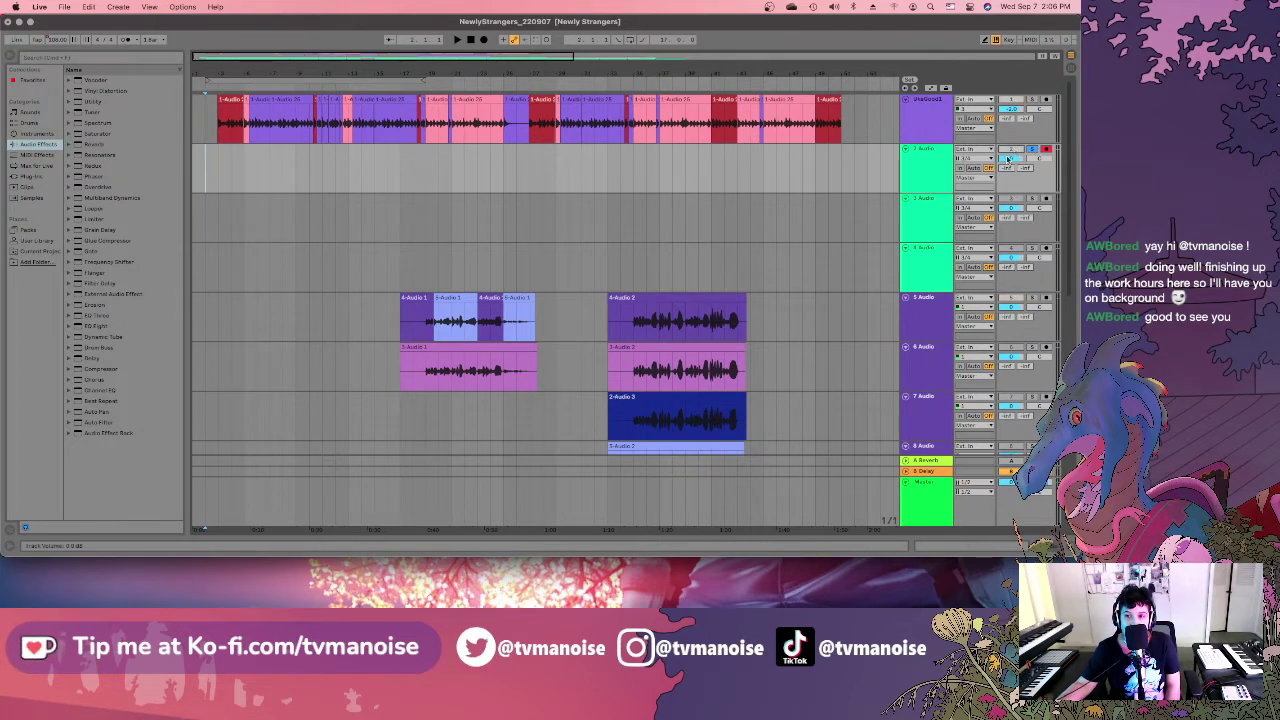
{"action": "left_click", "coordinate": [961, 168]}
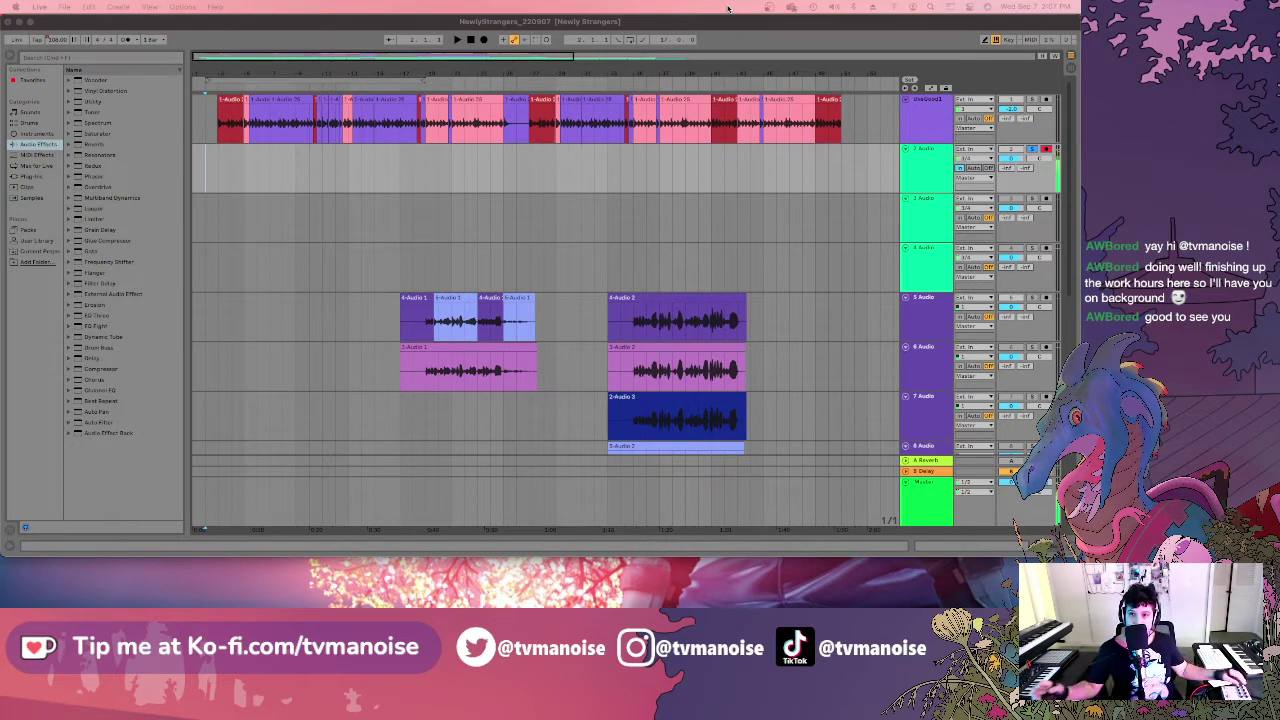
Deactivate the drum clips on the 9 Drum Rack track from bar 3 to the end of the track.
{"action": "left_click", "coordinate": [1074, 143]}
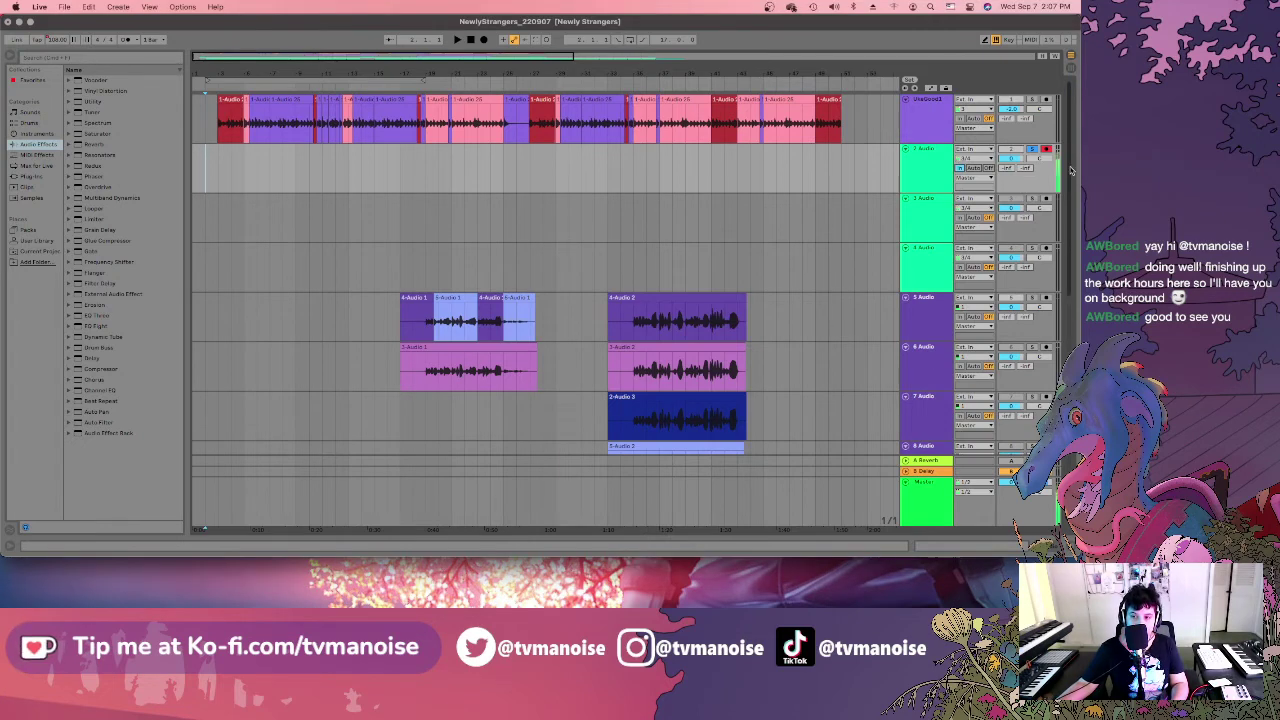
{"action": "scroll", "coordinate": [1072, 177], "scroll_direction": "down", "scroll_amount": 10}
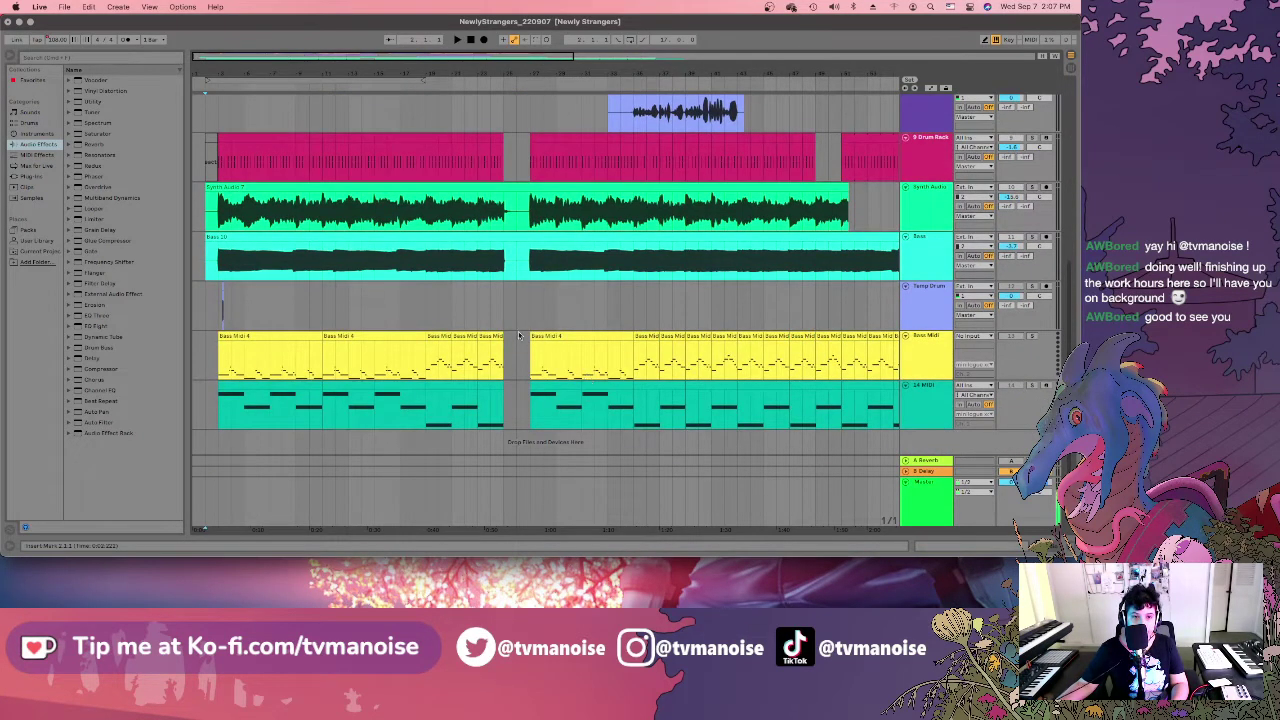
{"action": "left_click", "coordinate": [208, 141]}
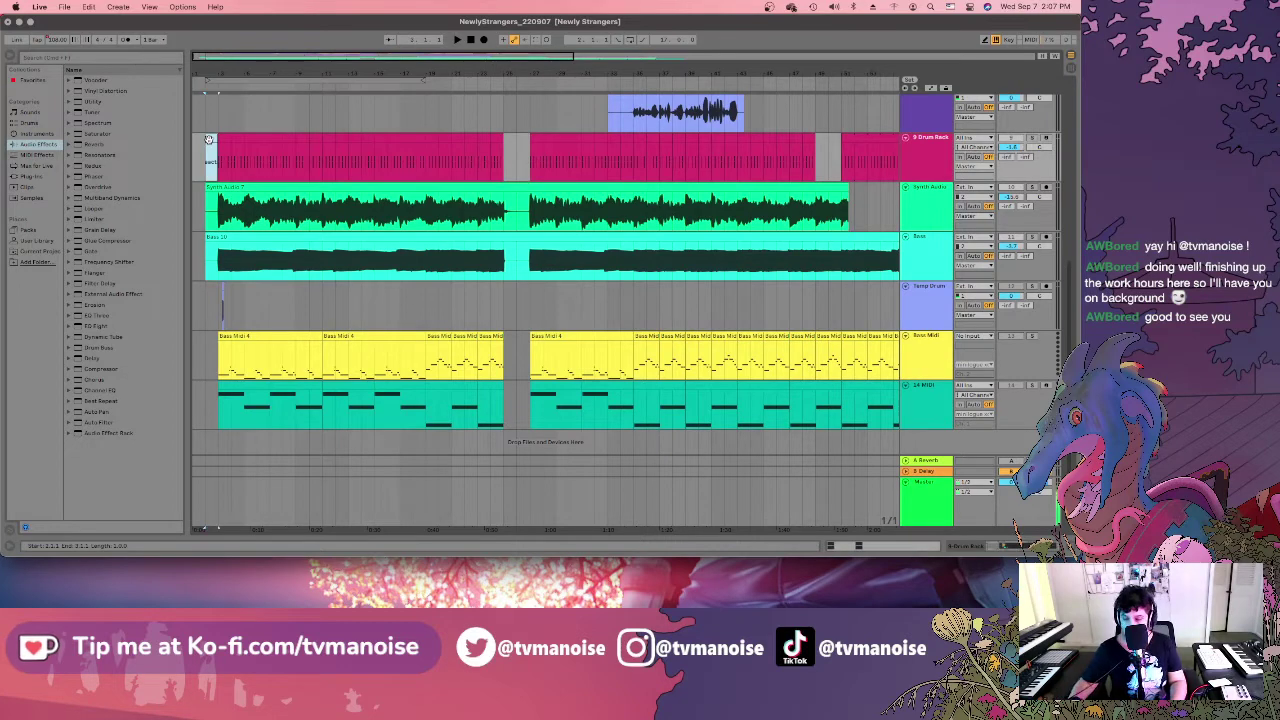
{"action": "left_click_drag", "start_coordinate": [208, 141], "coordinate": [230, 141]}
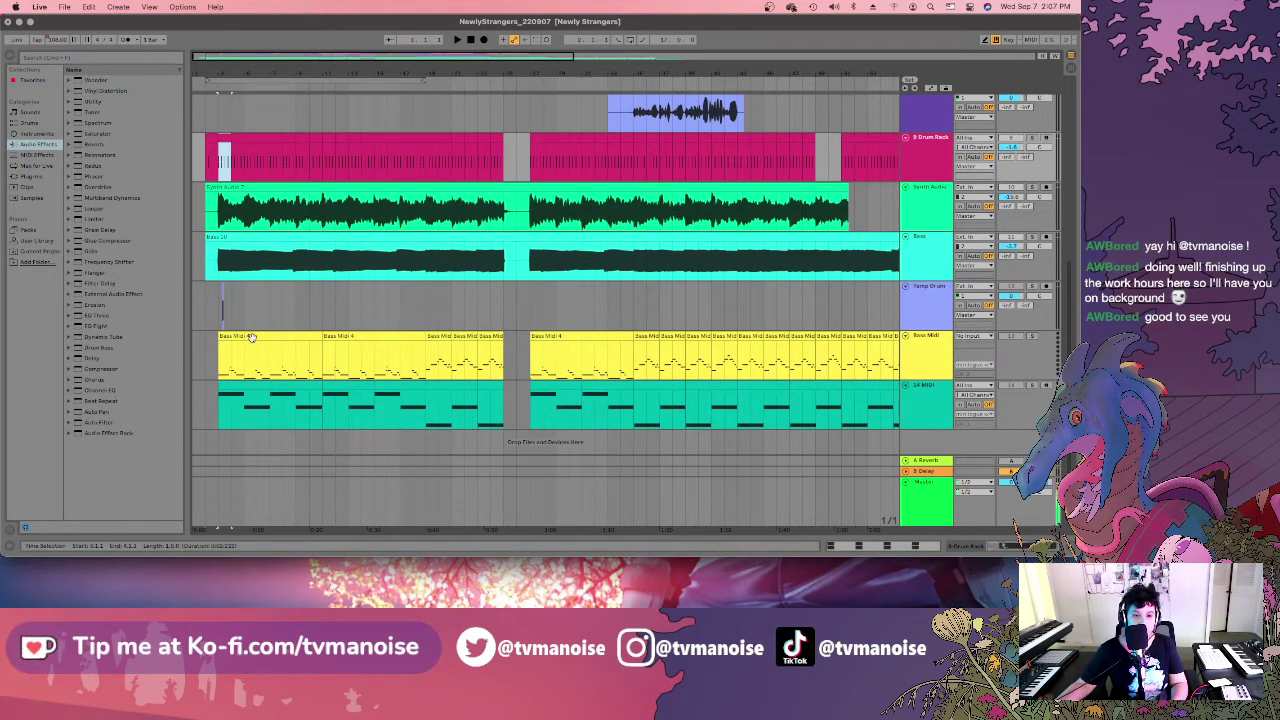
{"action": "left_click_drag", "start_coordinate": [344, 54], "coordinate": [607, 82]}
{"action": "left_click", "coordinate": [516, 137]}
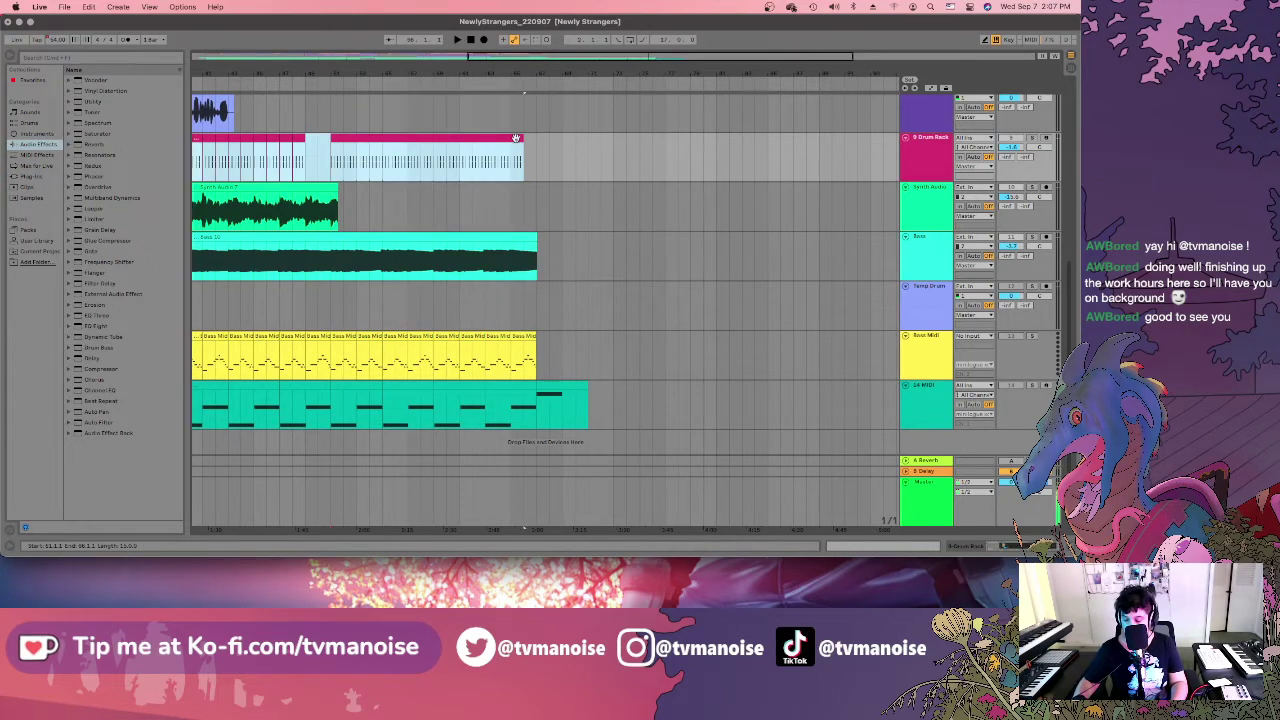
{"action": "key", "text": "0"}
Turn off the EQ Eight and Filter Delay effects on the purple first audio track and hide the device view.
{"action": "left_click_drag", "start_coordinate": [488, 62], "coordinate": [214, 58]}
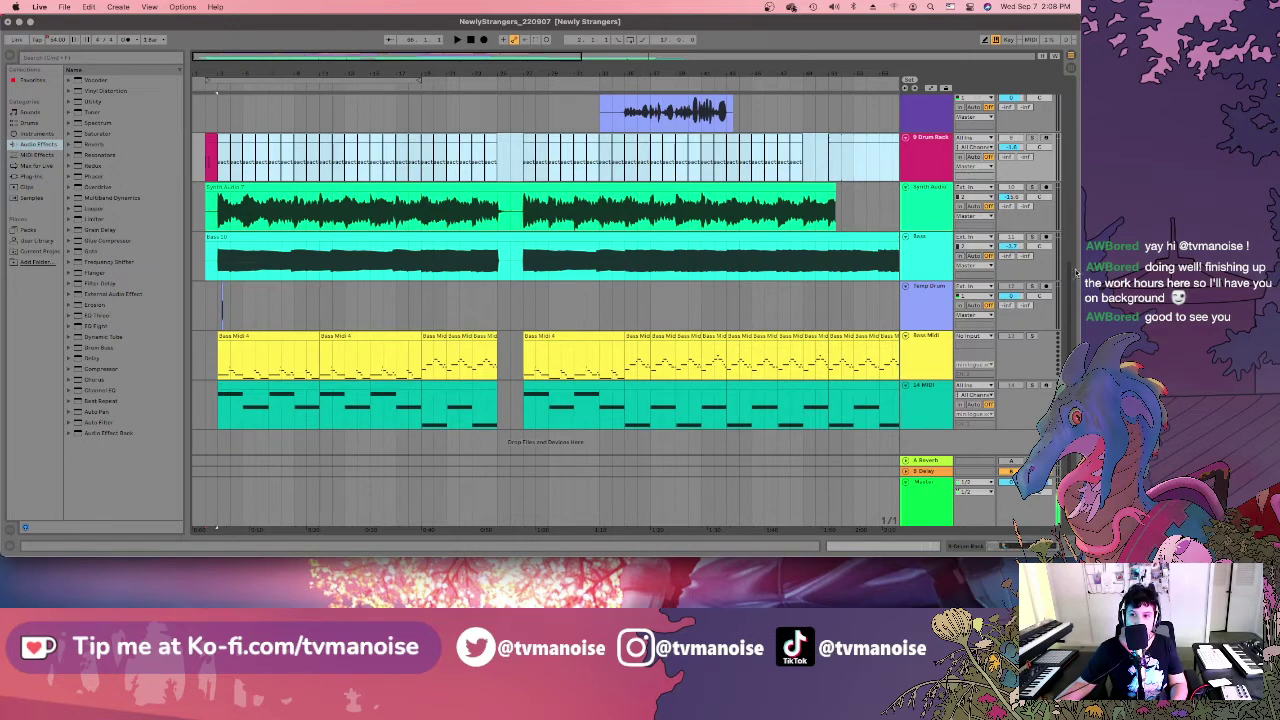
{"action": "scroll", "coordinate": [1073, 275], "scroll_direction": "down", "scroll_amount": 10}
{"action": "scroll", "coordinate": [1073, 275], "scroll_direction": "up", "scroll_amount": 3}
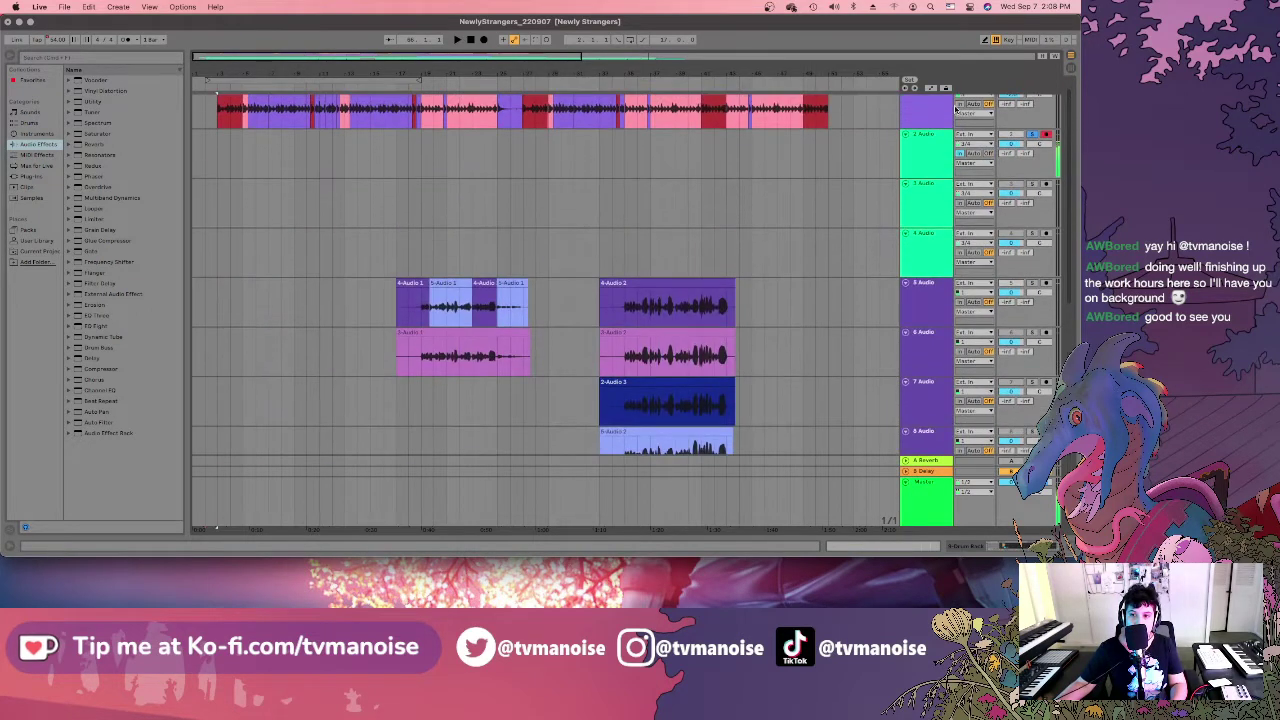
{"action": "left_click", "coordinate": [1010, 548]}
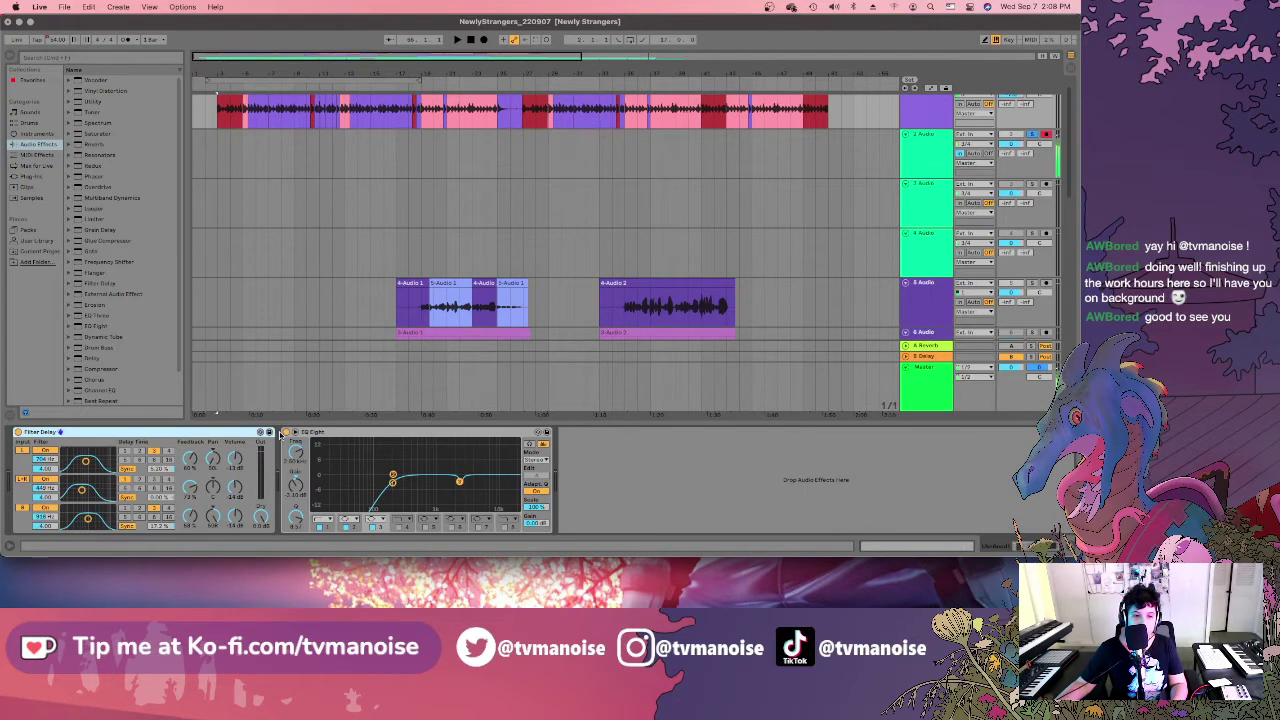
{"action": "left_click", "coordinate": [287, 432]}
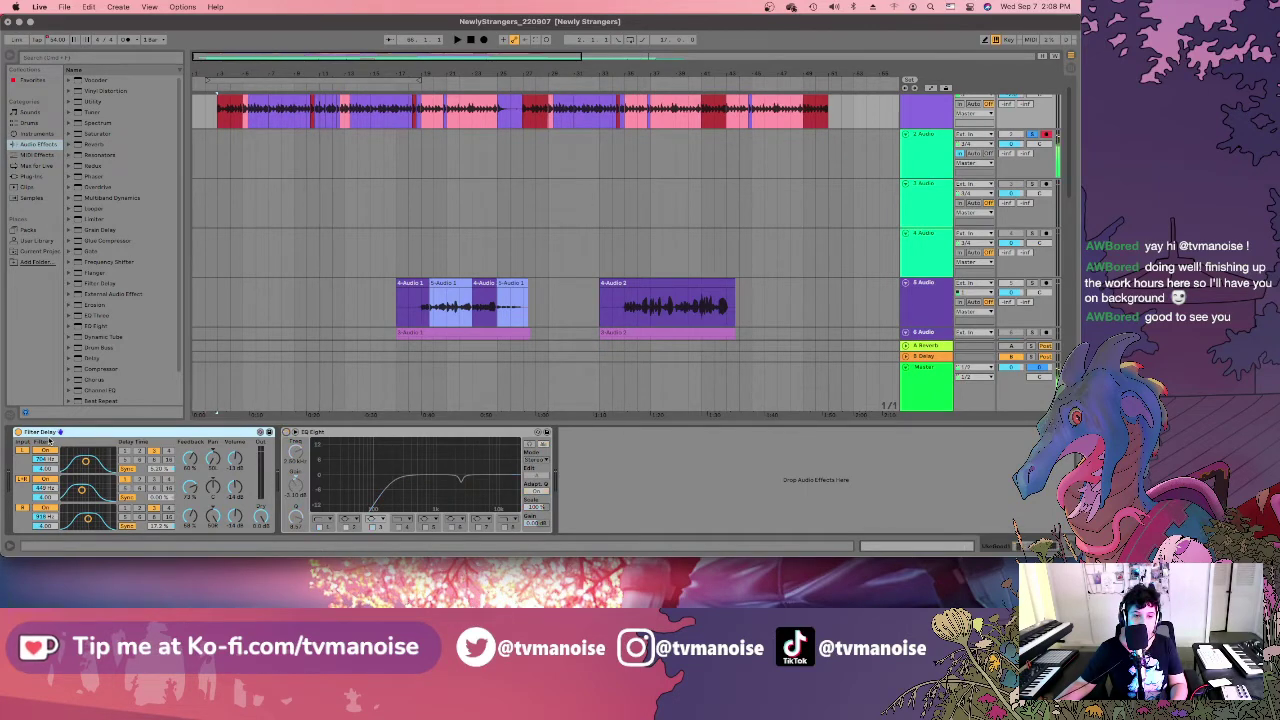
{"action": "left_click", "coordinate": [17, 432]}
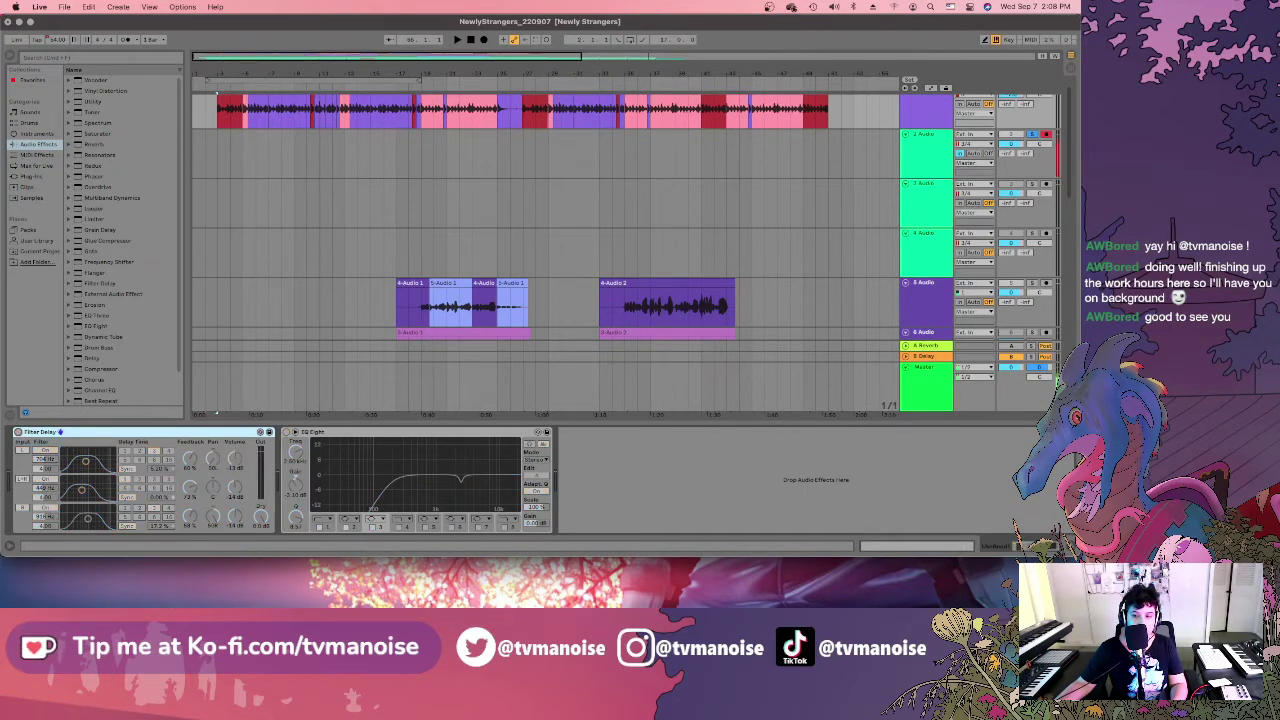
{"action": "key", "text": "super+alt+l"}
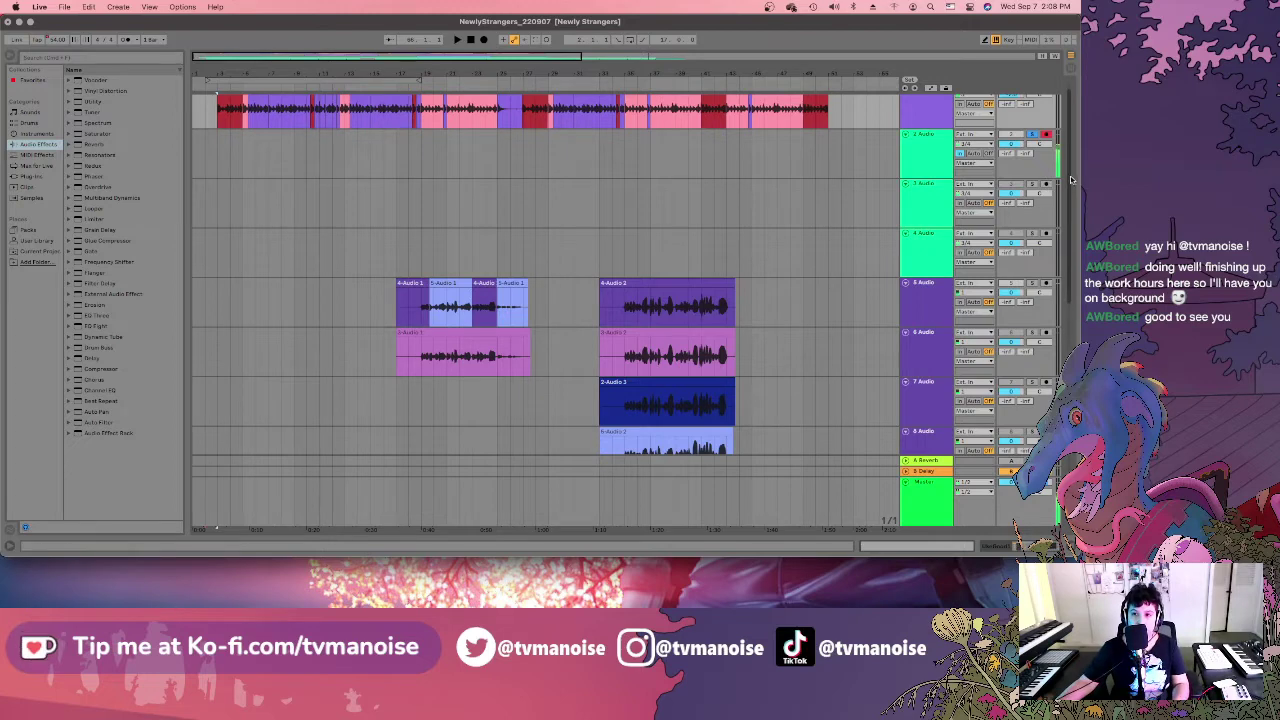
{"action": "left_click_drag", "start_coordinate": [1068, 137], "coordinate": [1068, 152]}
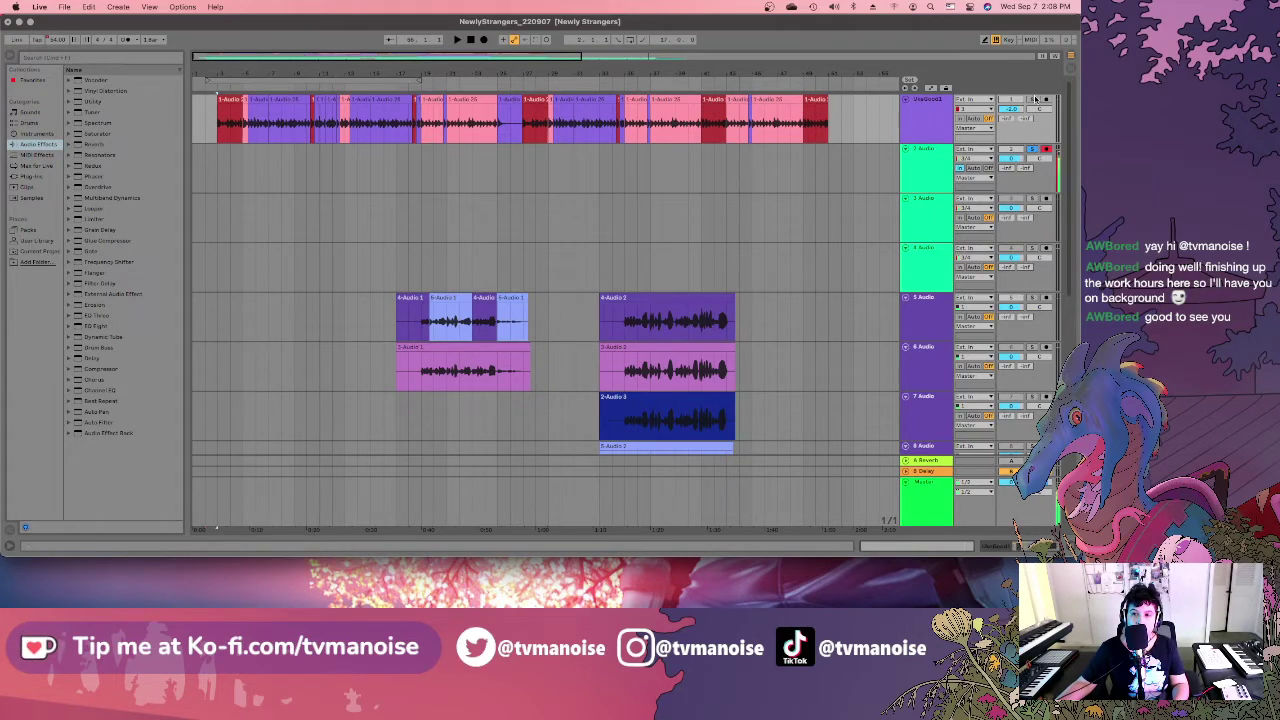
Unsolo the green 2 Audio track and deactivate the 5 Audio track.
{"action": "left_click", "coordinate": [1034, 150]}
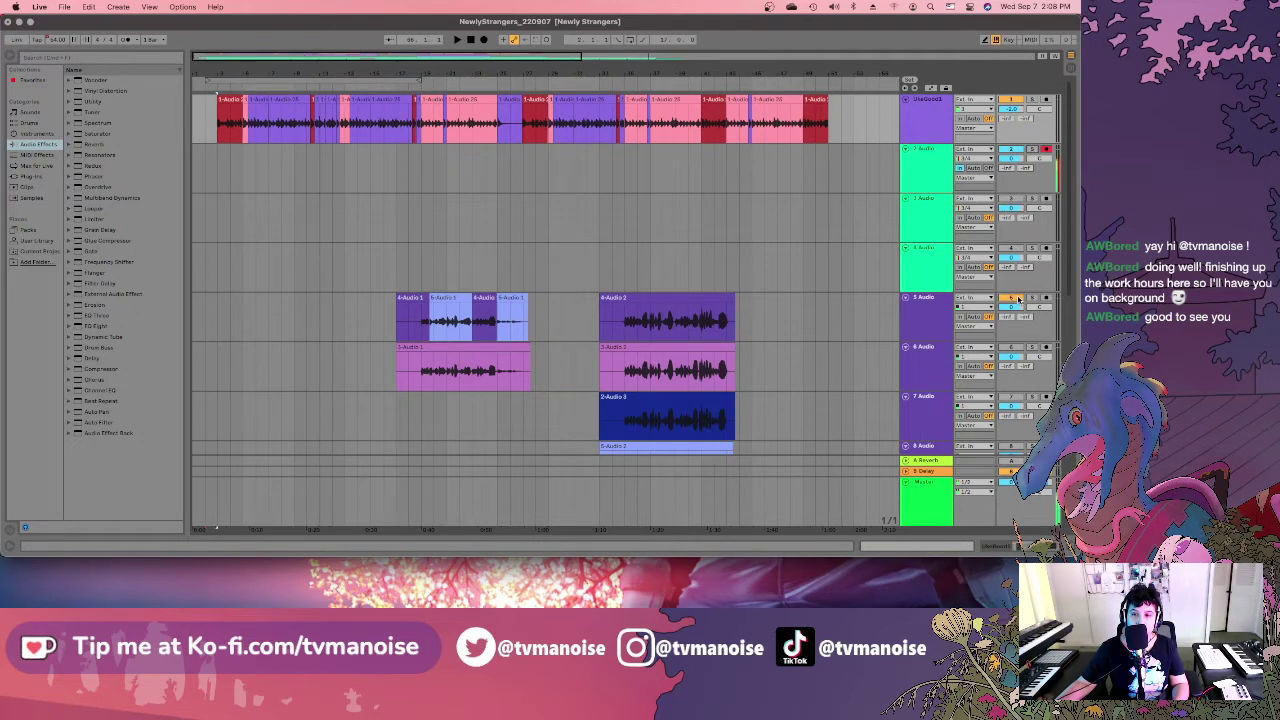
{"action": "scroll", "coordinate": [1070, 181], "scroll_direction": "down", "scroll_amount": 10}
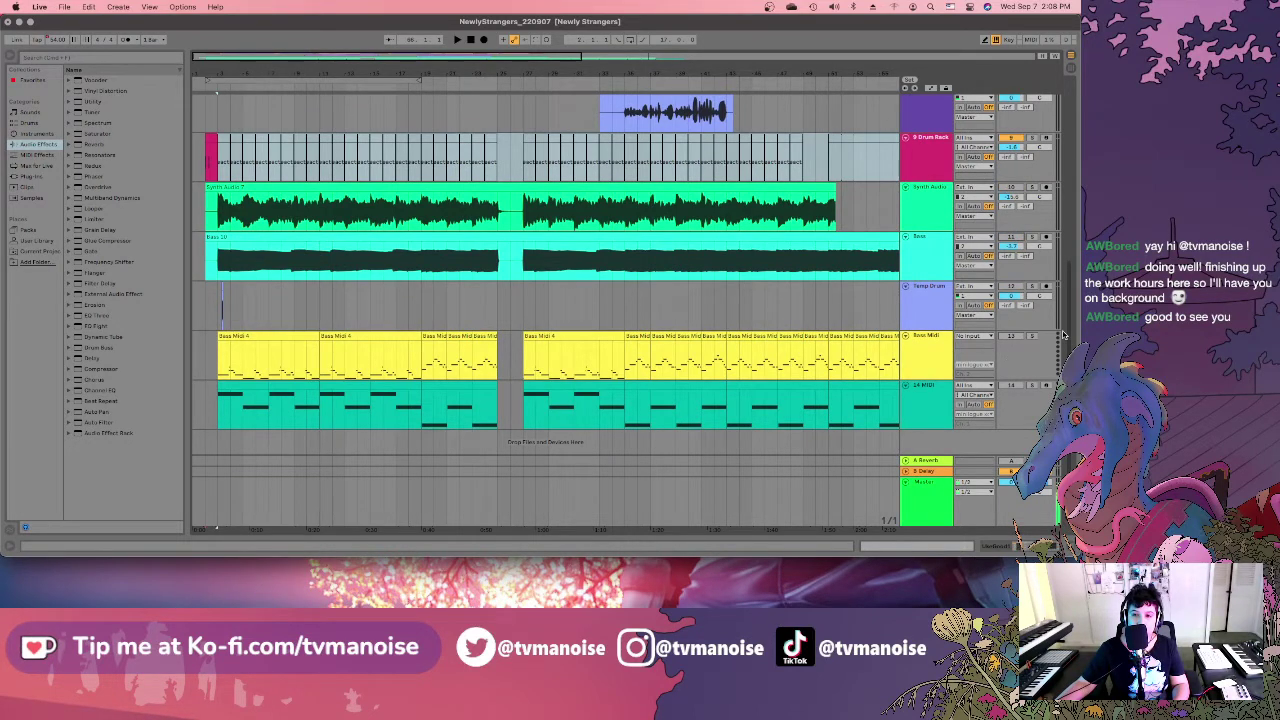
{"action": "scroll", "coordinate": [1053, 127], "scroll_direction": "up", "scroll_amount": 10}
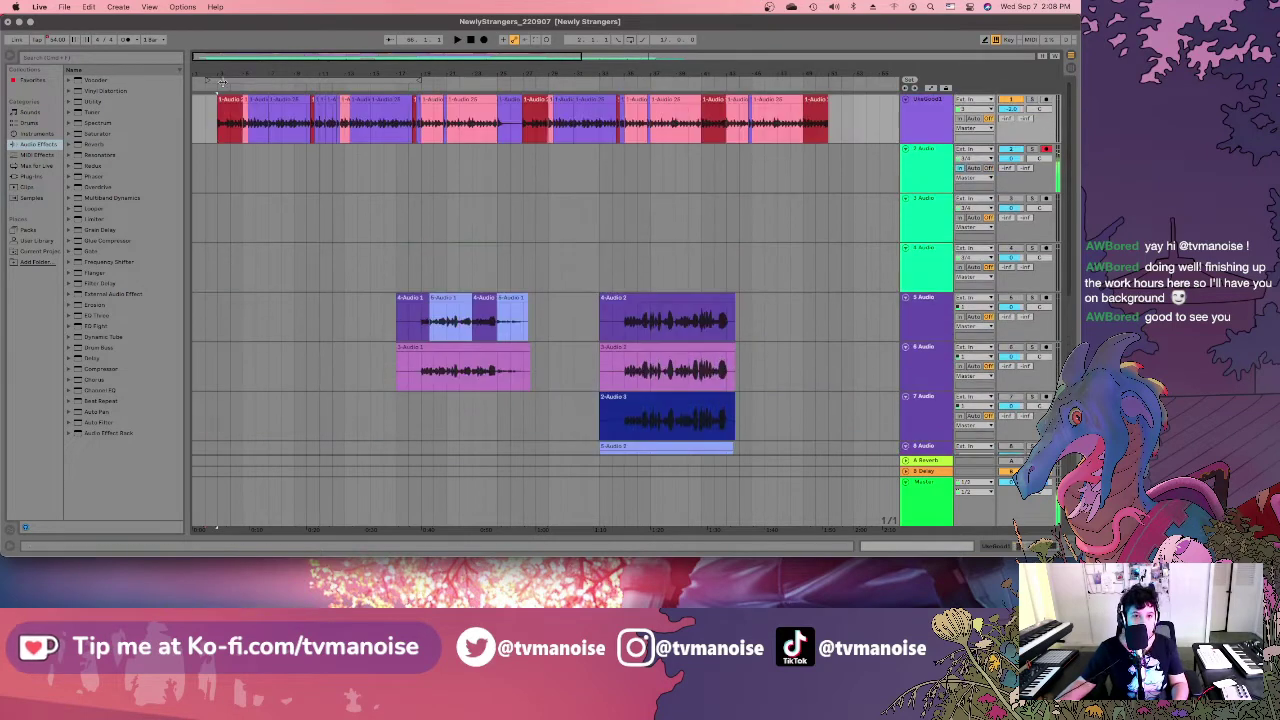
Adjust the render length for an audio export of the Master track and start the WAV export.
{"action": "left_click", "coordinate": [64, 8]}
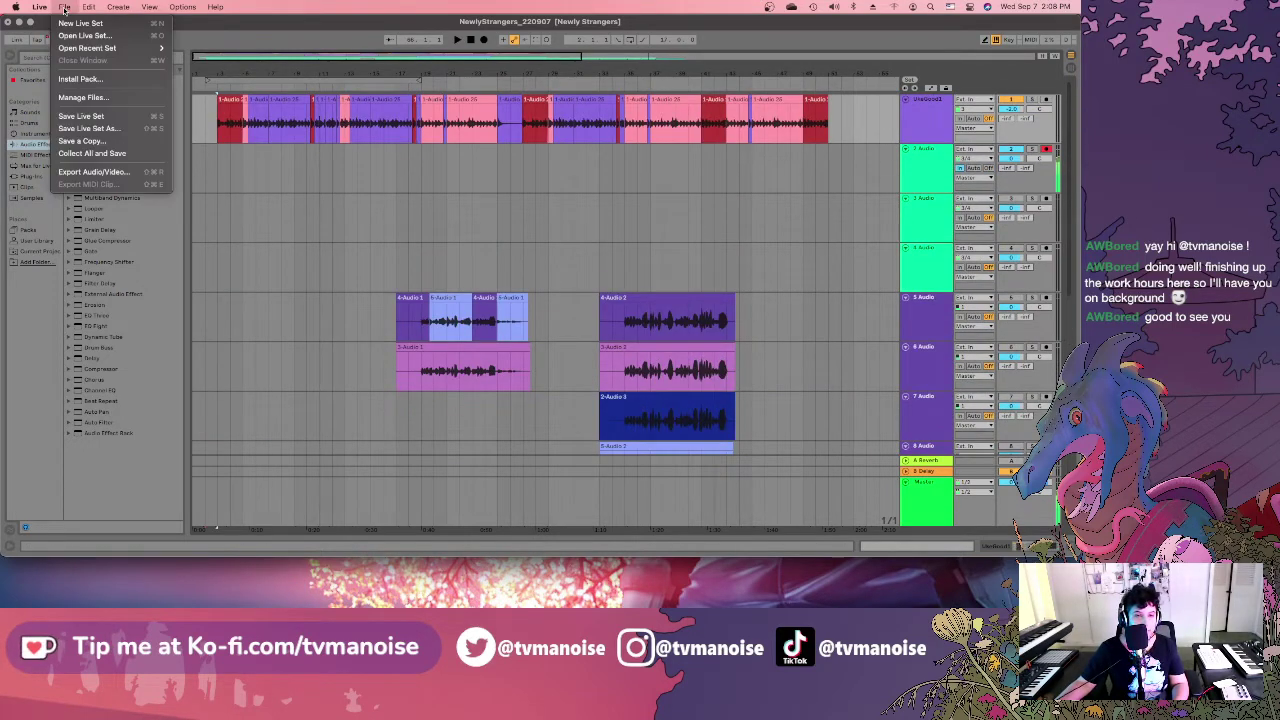
{"action": "left_click", "coordinate": [80, 175]}
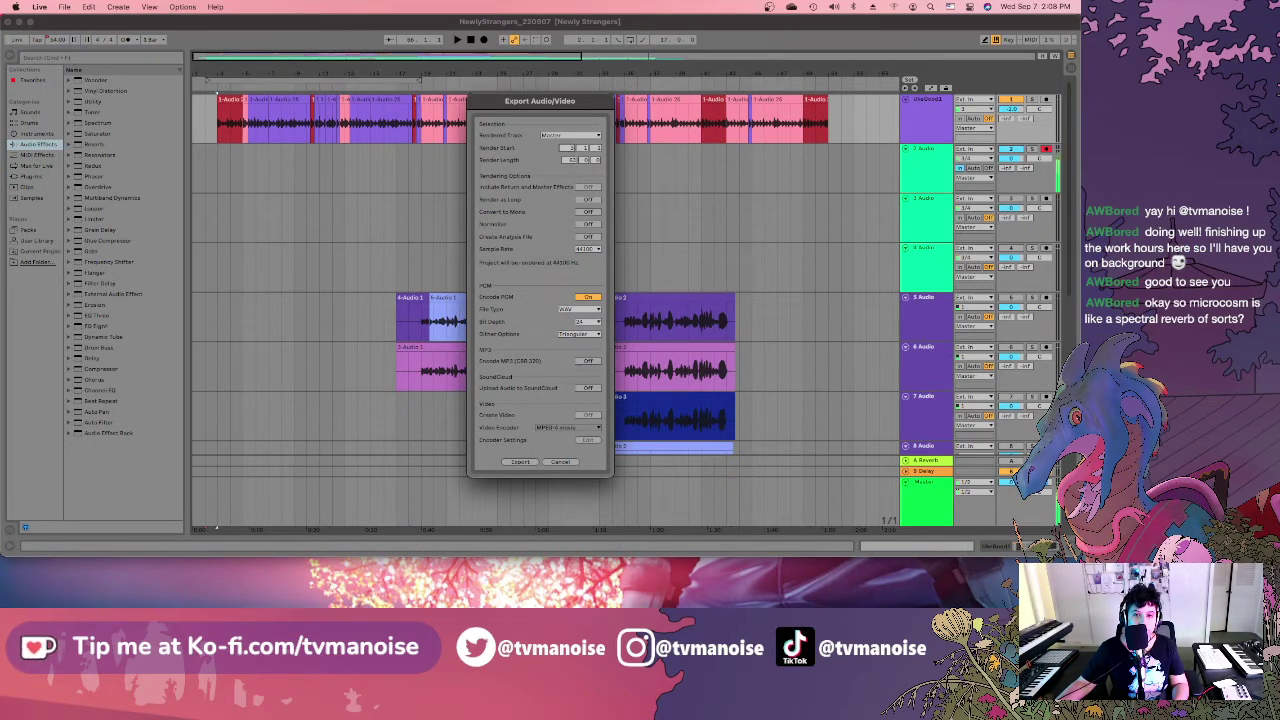
{"action": "left_click", "coordinate": [572, 160]}
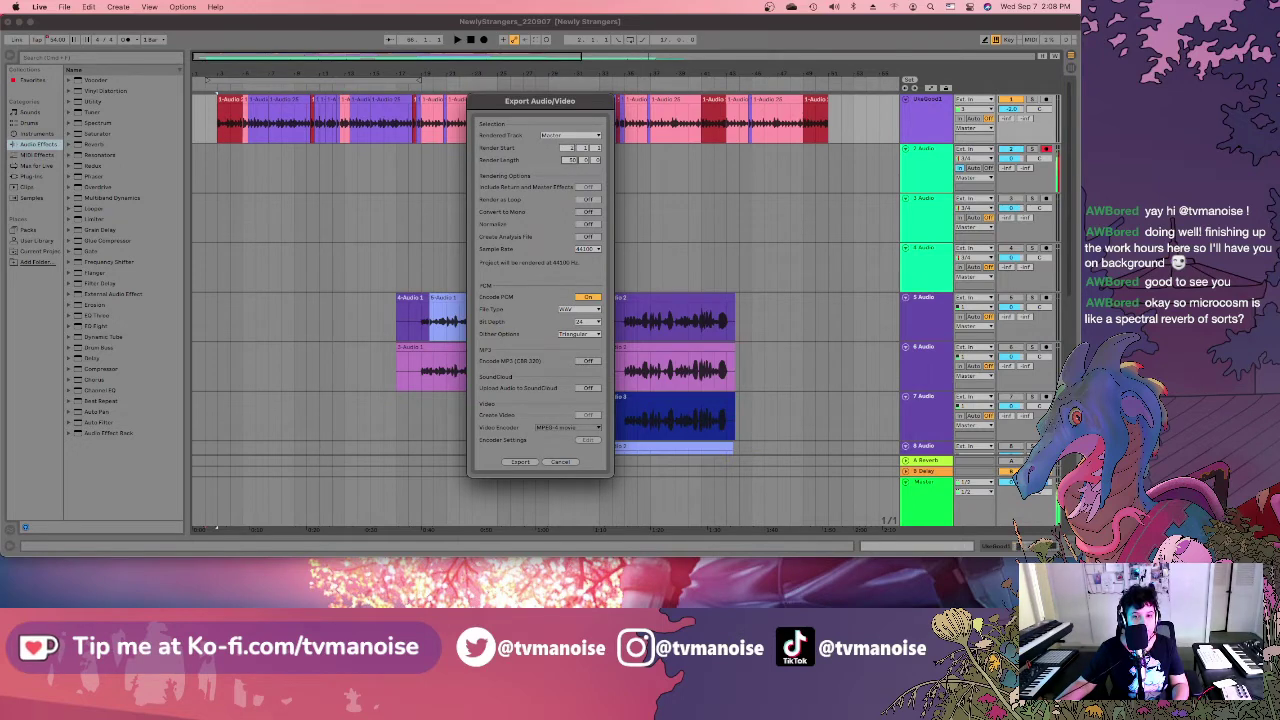
{"action": "left_click", "coordinate": [519, 463]}
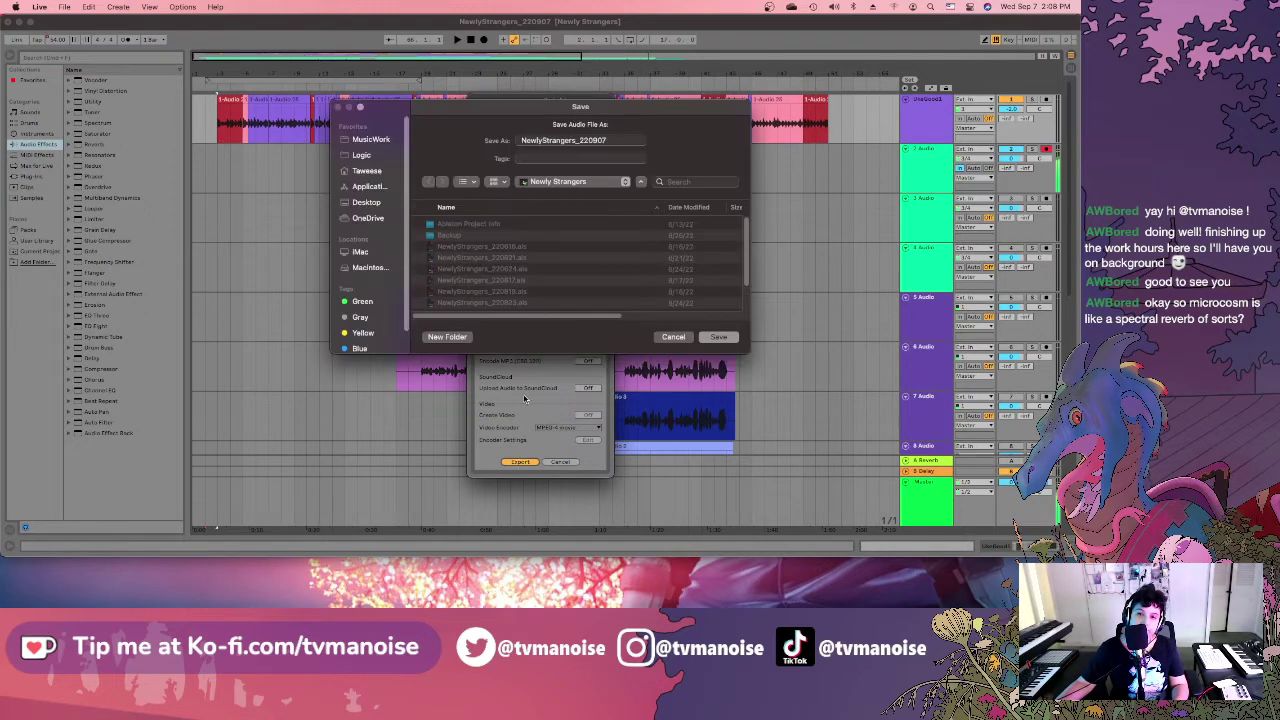
Name the exported audio file NewlyStrangersRev1_220907 and save it in the Newly Strangers folder.
{"action": "left_click", "coordinate": [577, 140]}
{"action": "type", "text": "Rev_"}
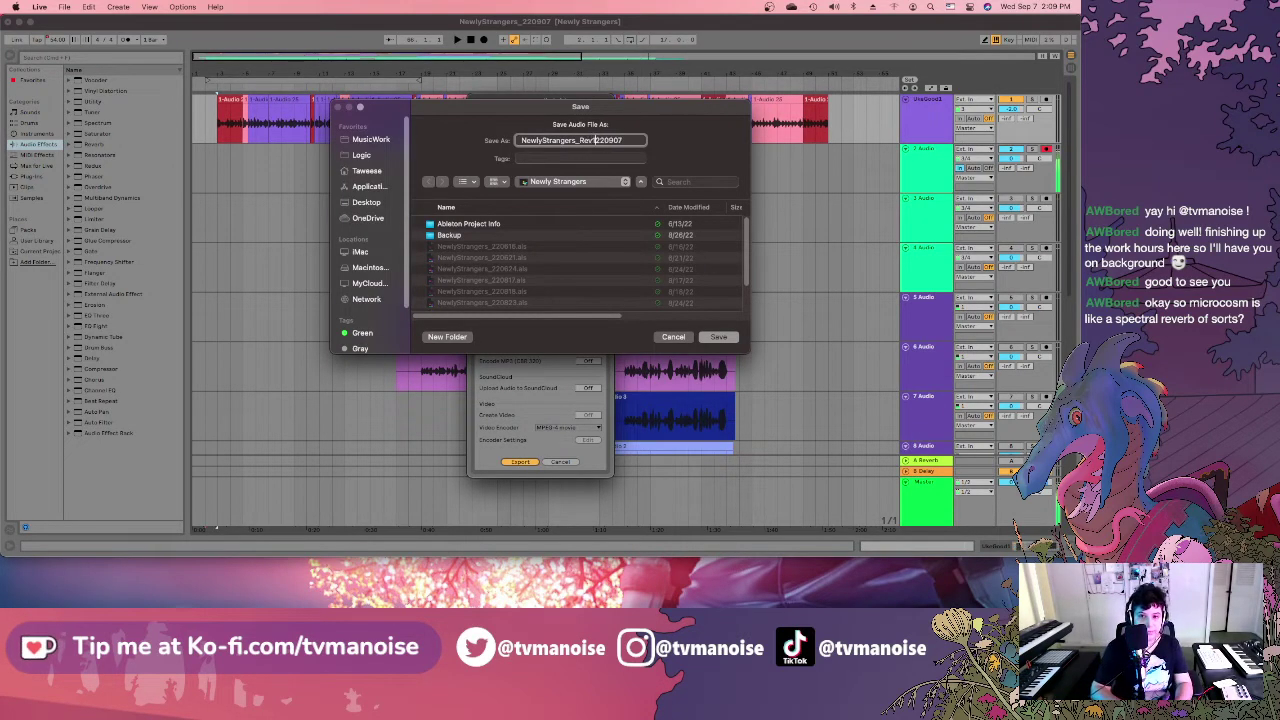
{"action": "key", "text": "BackSpace"}
{"action": "key", "text": "BackSpace"}
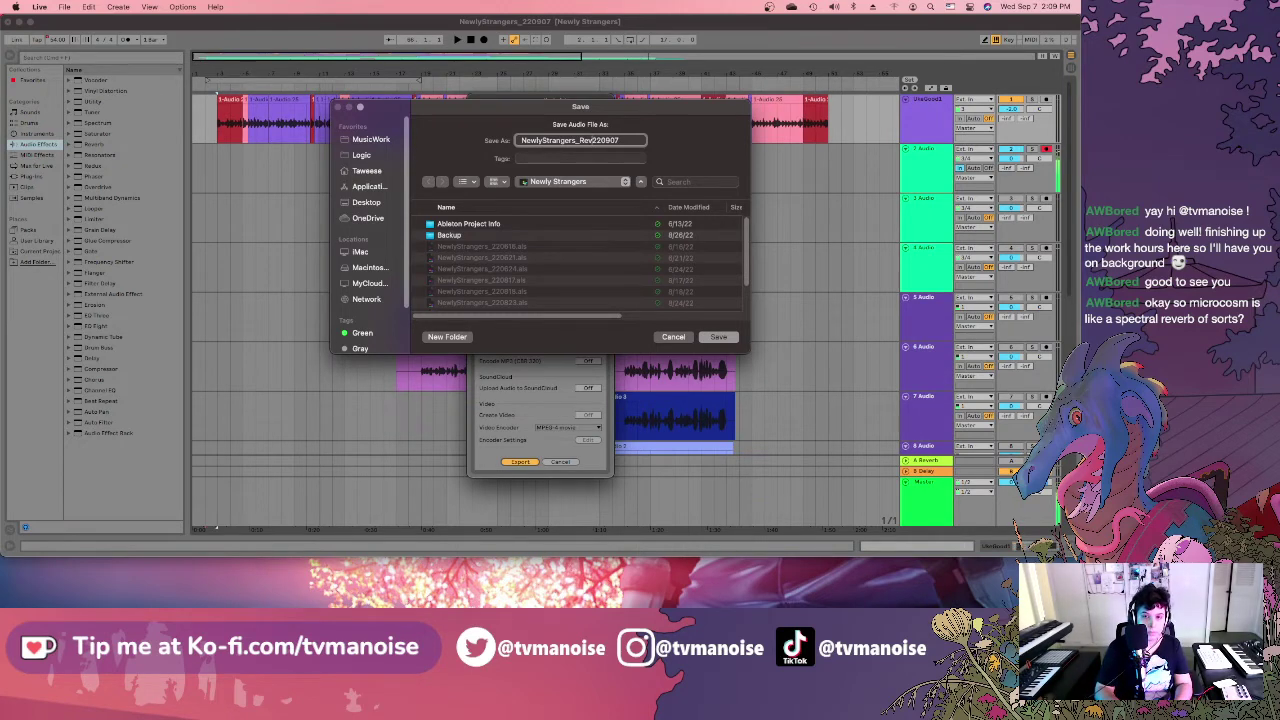
{"action": "type", "text": "v1_"}
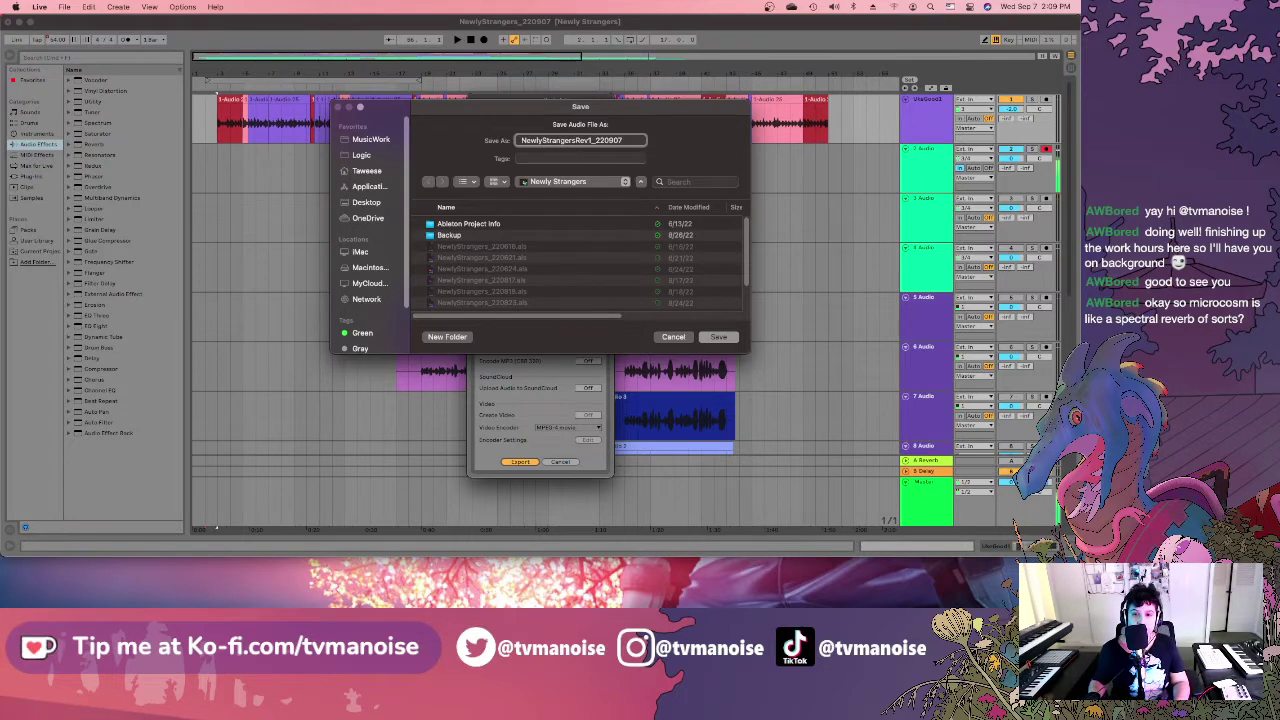
{"action": "key", "text": "Return"}
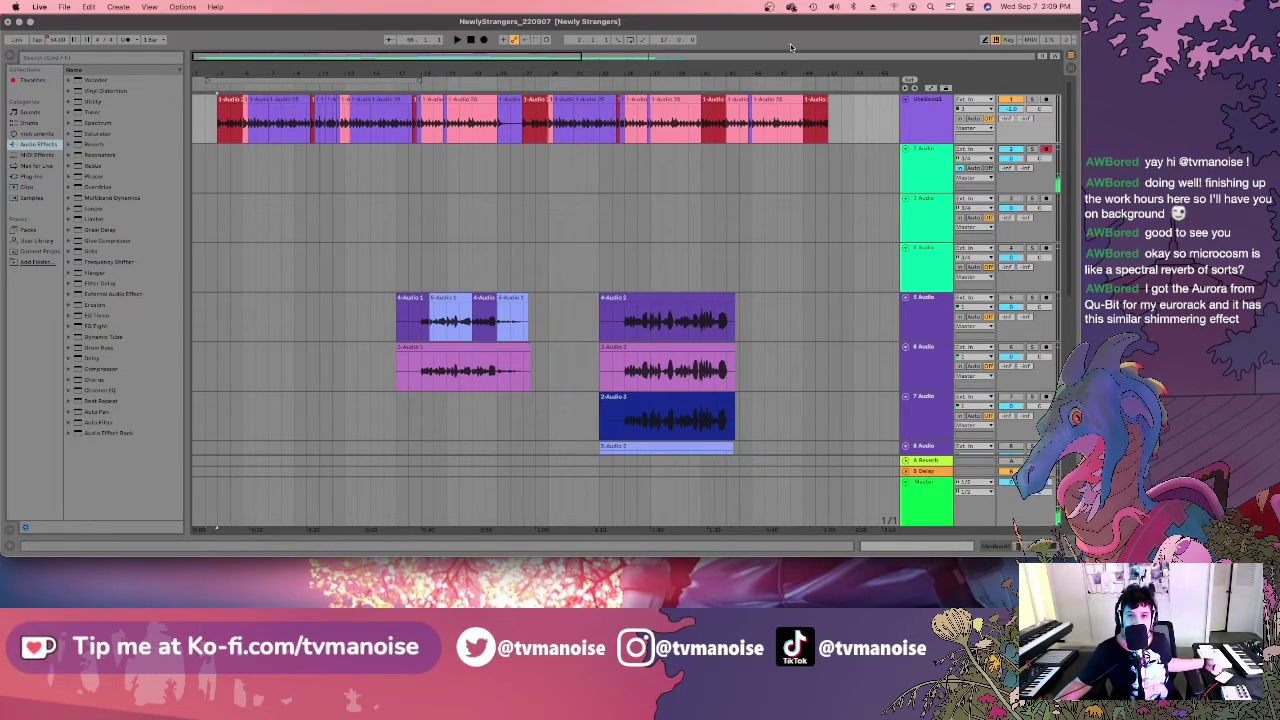
Reset the playhead to the start and set the 2 Audio track's volume to just under 0 dB in the Session View mixer.
{"action": "left_click", "coordinate": [469, 40]}
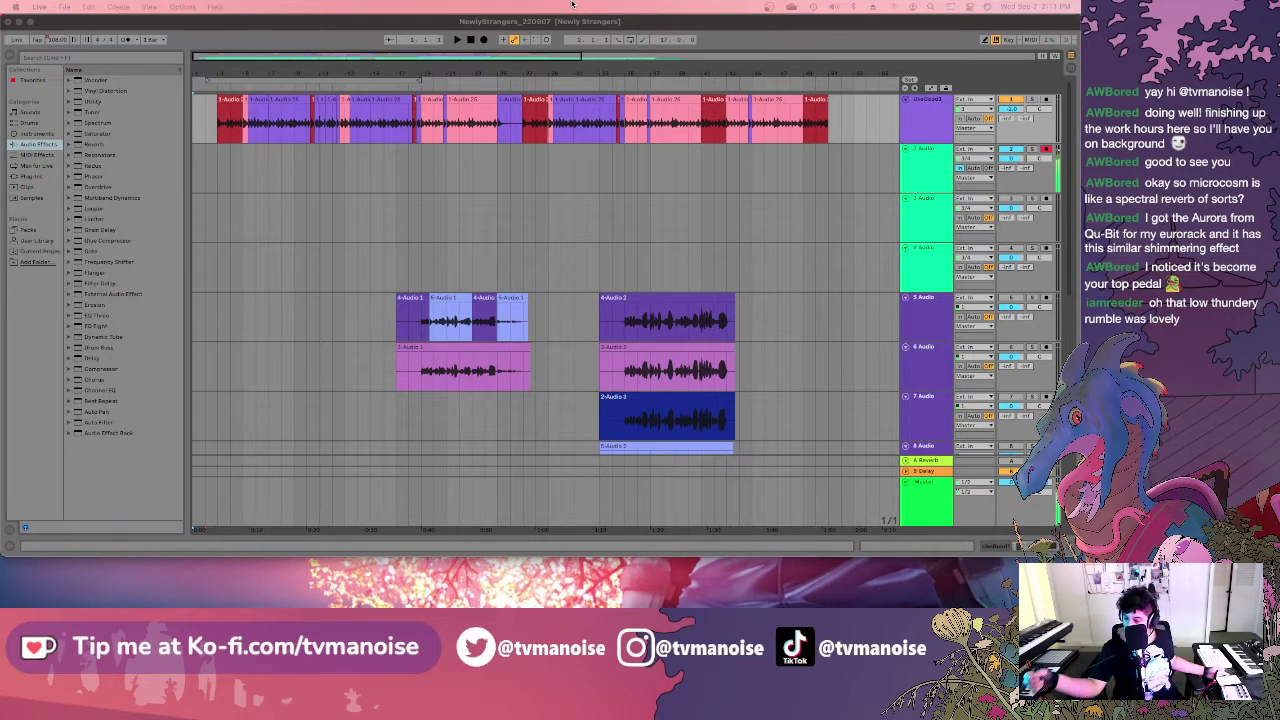
{"action": "left_click", "coordinate": [1070, 68]}
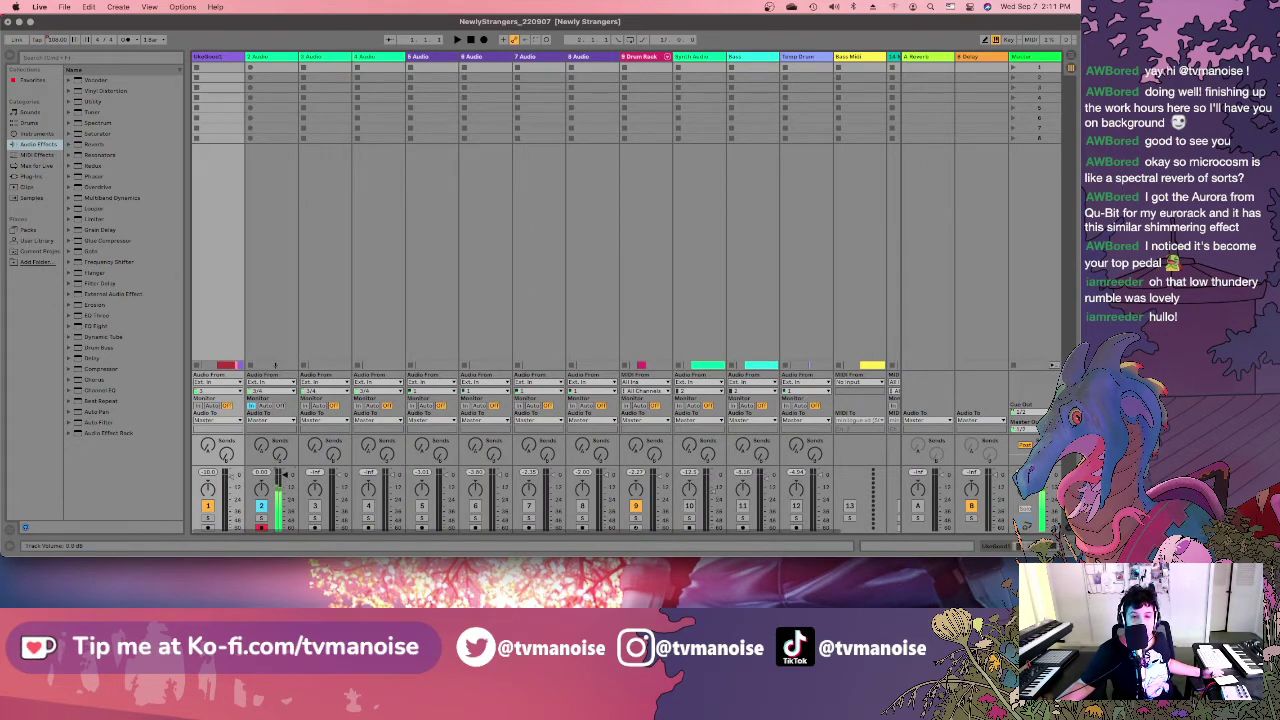
{"action": "left_click_drag", "start_coordinate": [283, 476], "coordinate": [285, 508]}
{"action": "scroll", "coordinate": [285, 508], "scroll_direction": "down", "scroll_amount": 3}
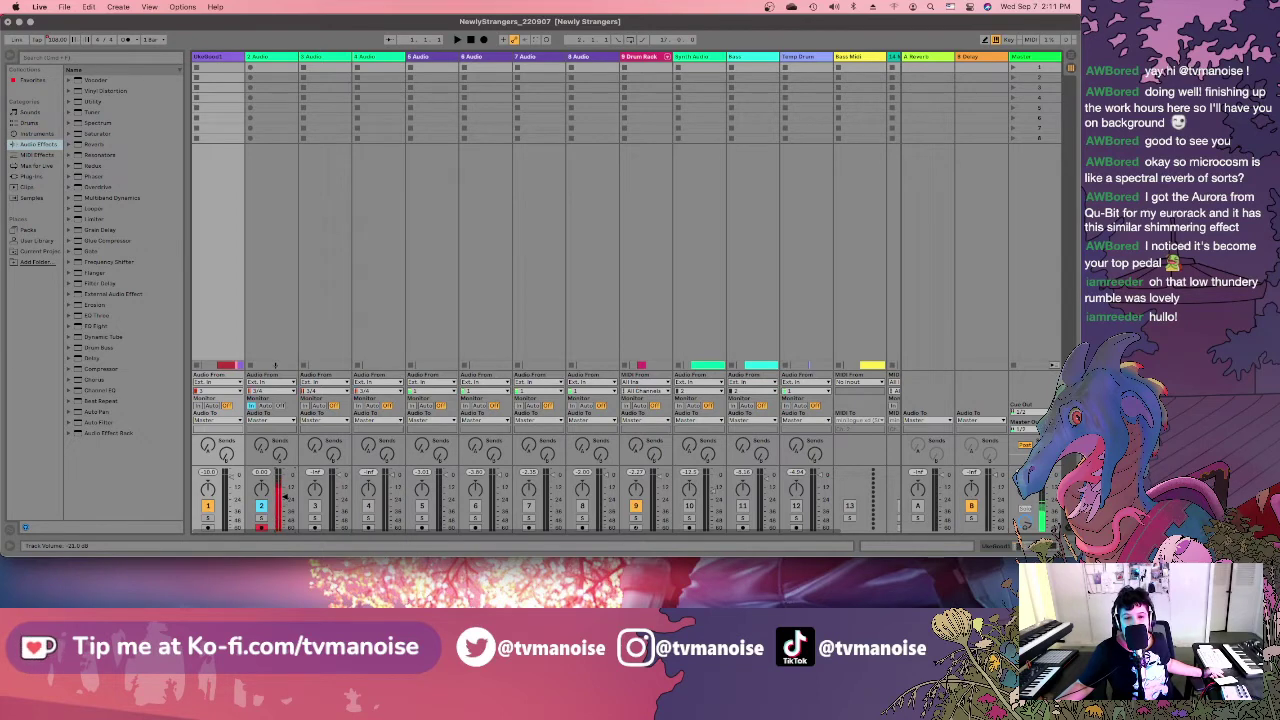
{"action": "left_click_drag", "start_coordinate": [285, 504], "coordinate": [285, 493]}
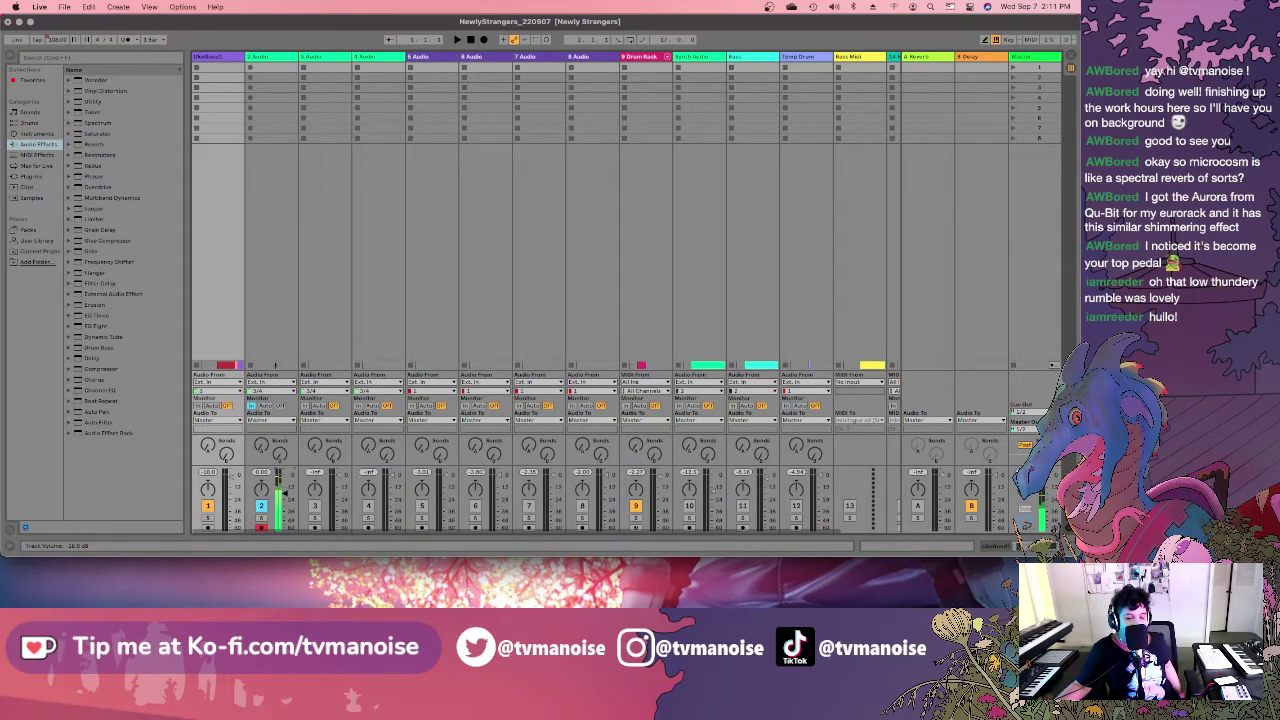
{"action": "left_click_drag", "start_coordinate": [283, 486], "coordinate": [283, 481]}
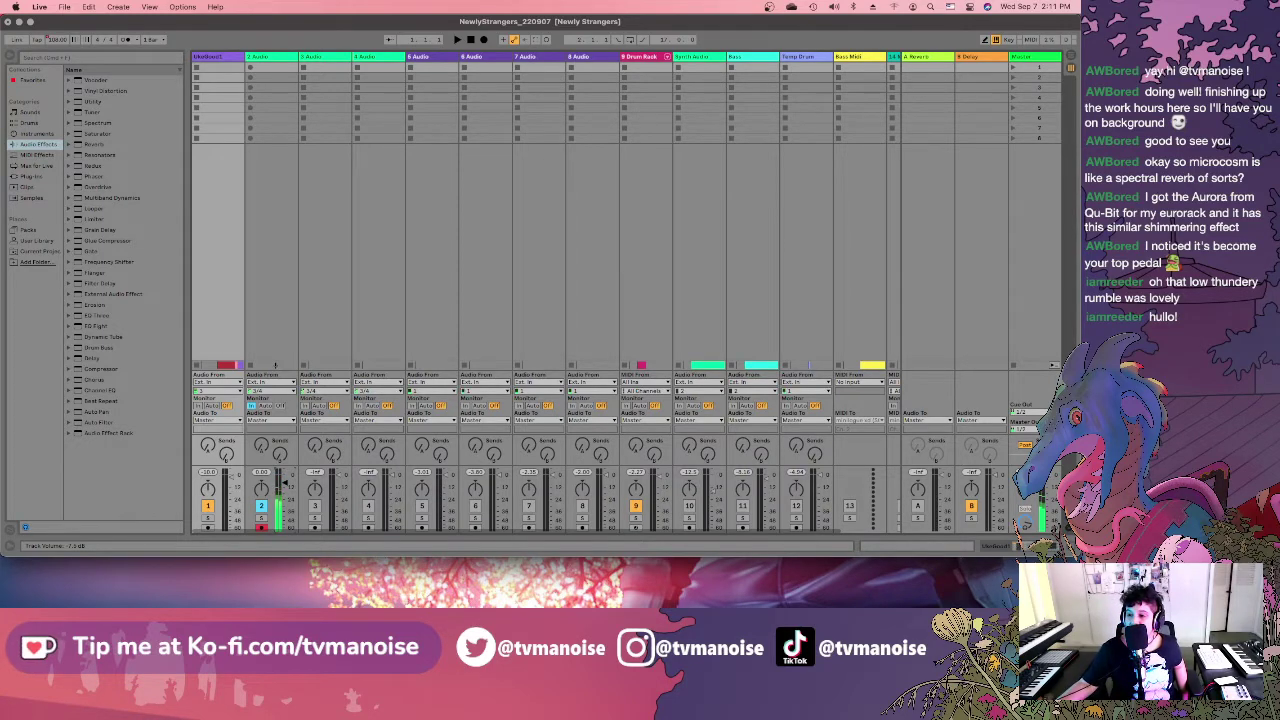
{"action": "left_click_drag", "start_coordinate": [283, 482], "coordinate": [281, 477]}
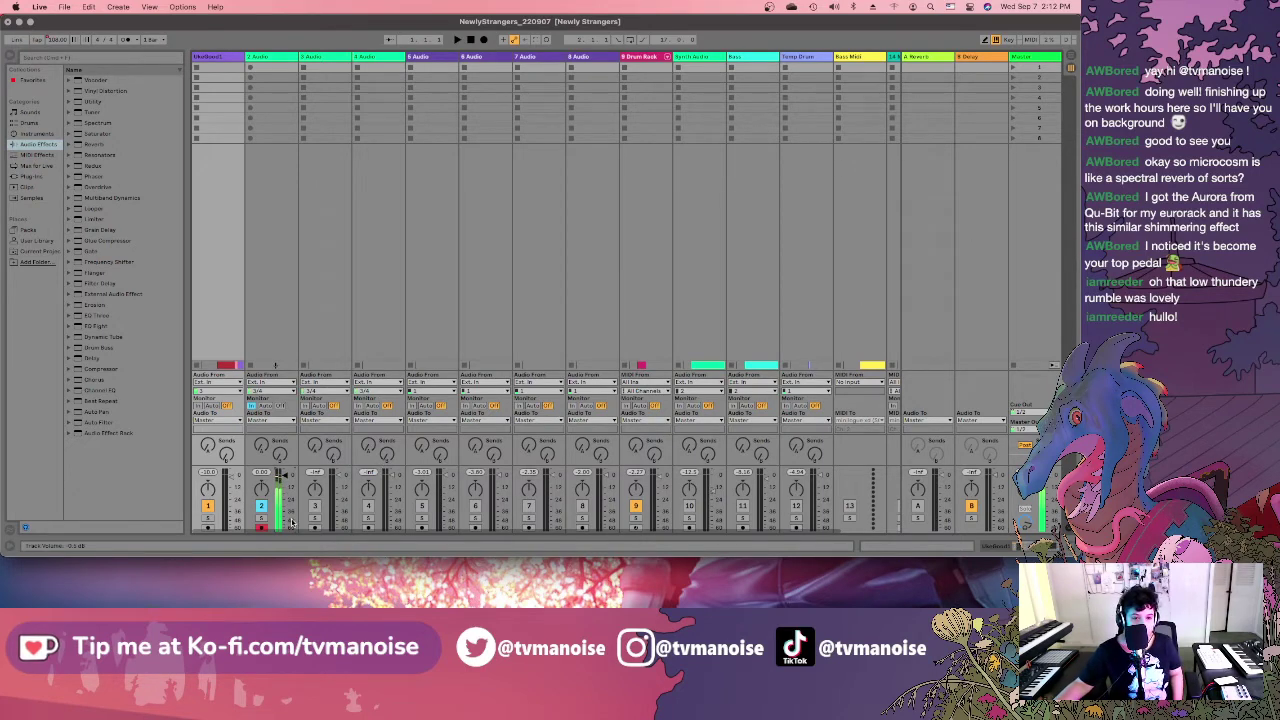
Deactivate the first audio track and the 9 Drum Rack track in the mixer and return to the Arrangement View.
{"action": "left_click", "coordinate": [261, 506]}
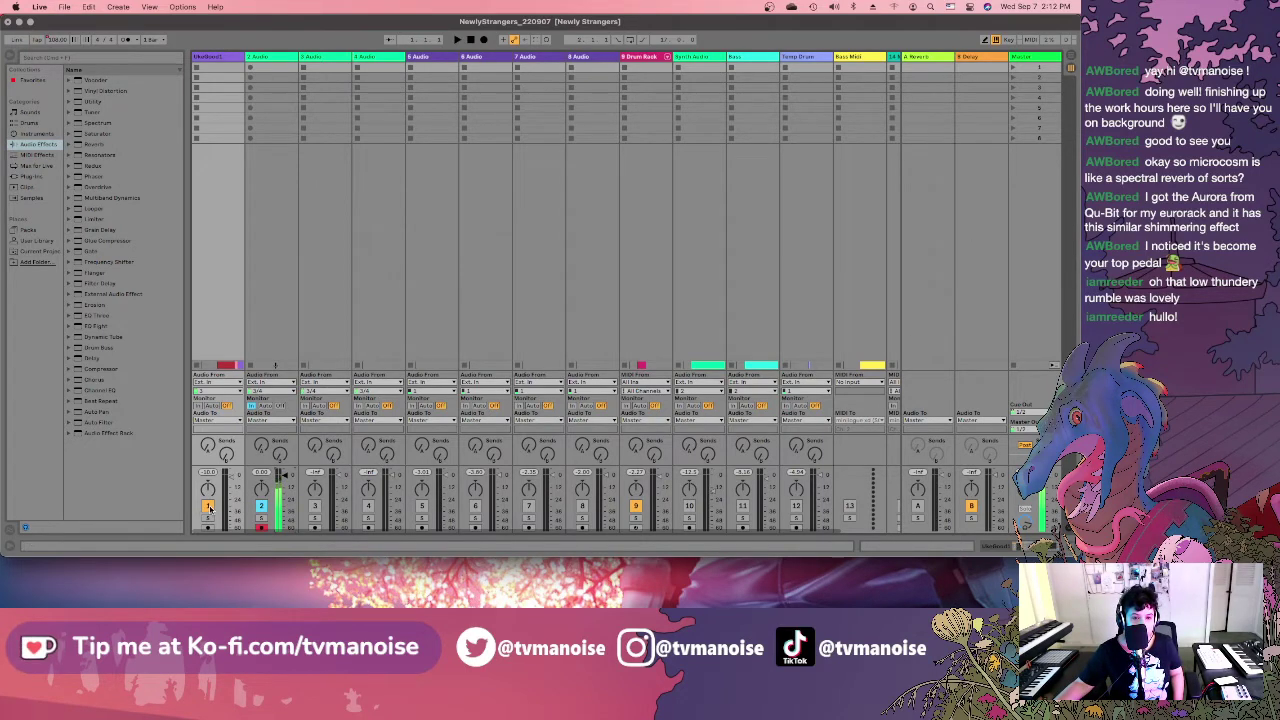
{"action": "left_click", "coordinate": [635, 506]}
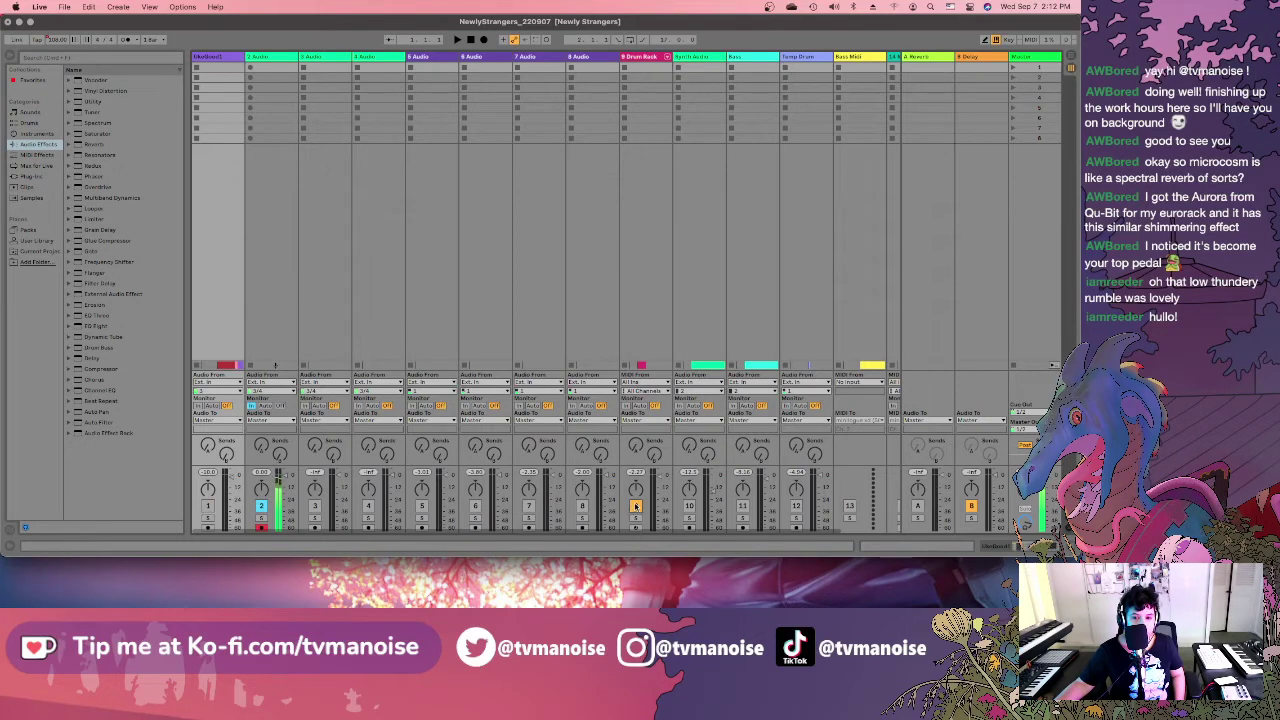
{"action": "left_click", "coordinate": [1068, 56]}
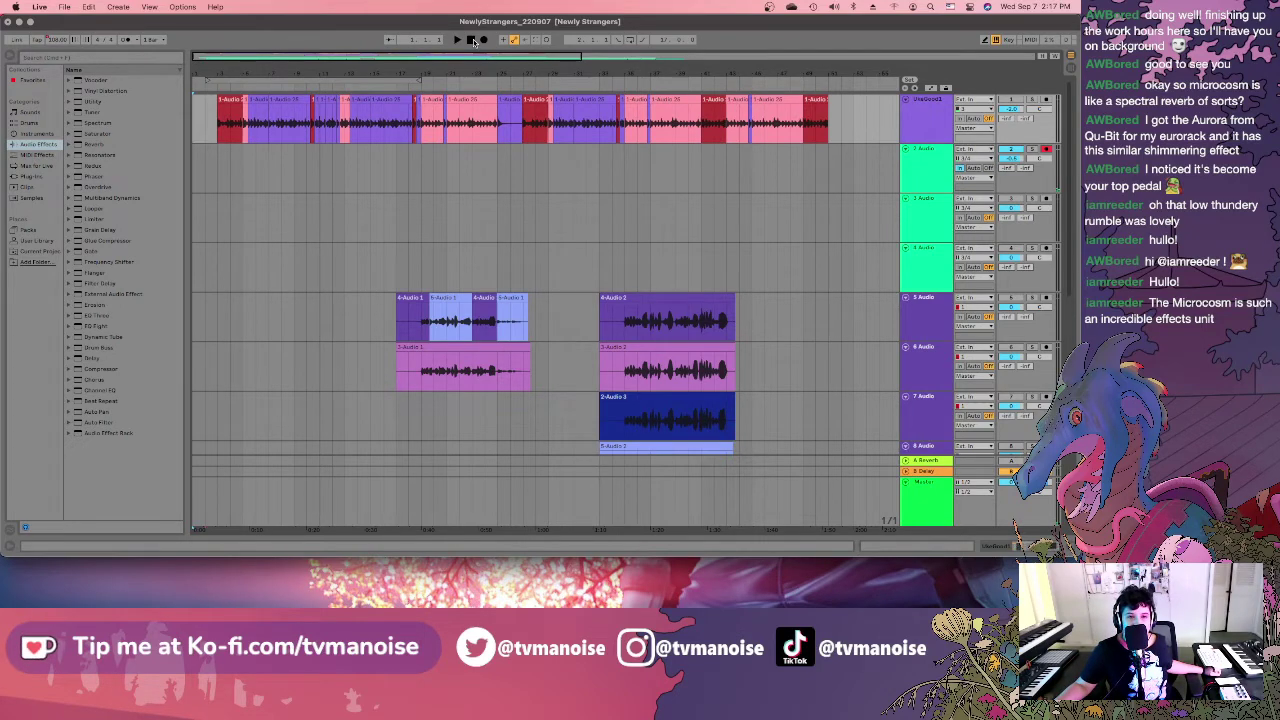
Rename the green 2 Audio track as Microcosm.
{"action": "right_click", "coordinate": [939, 168]}
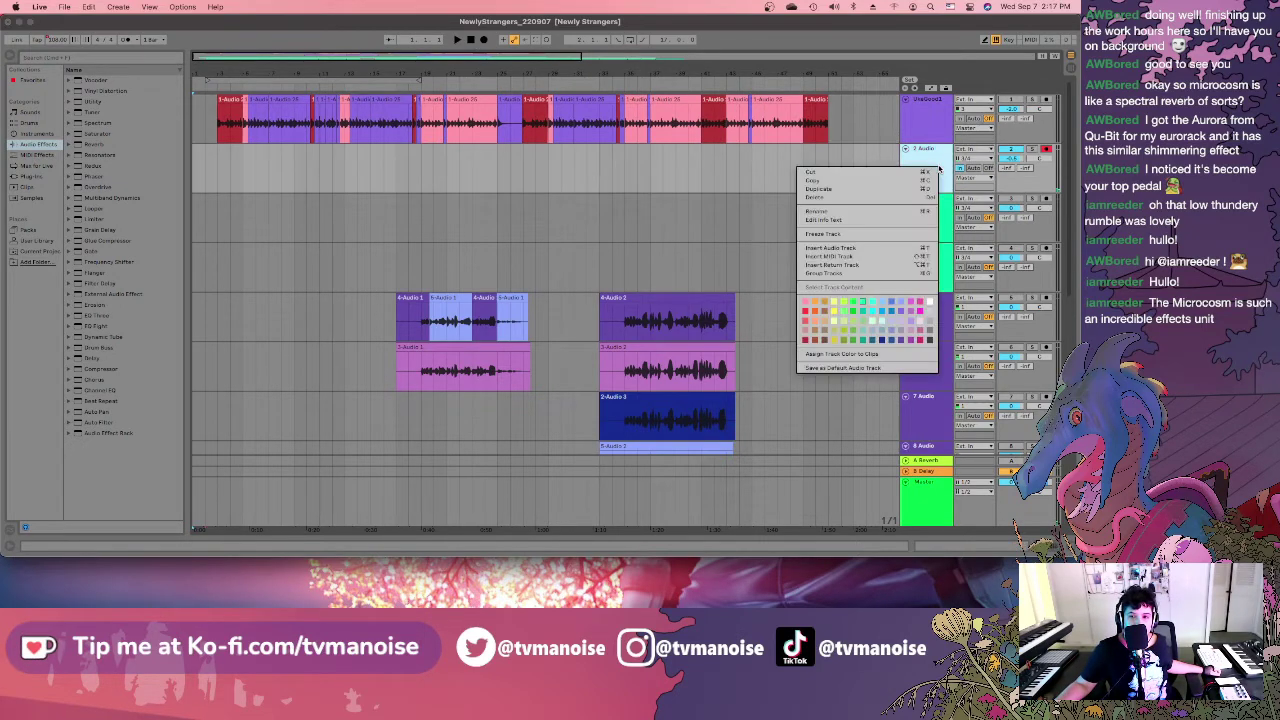
{"action": "left_click", "coordinate": [901, 209]}
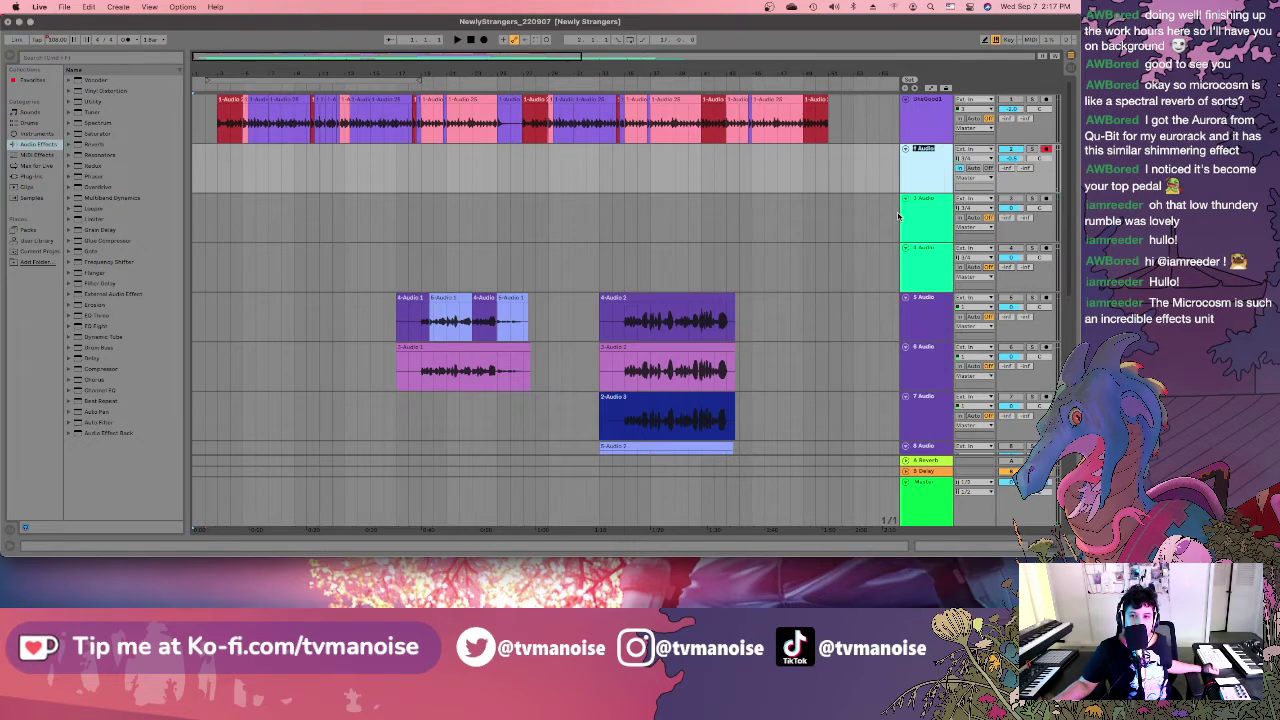
{"action": "type", "text": "Microcosm"}
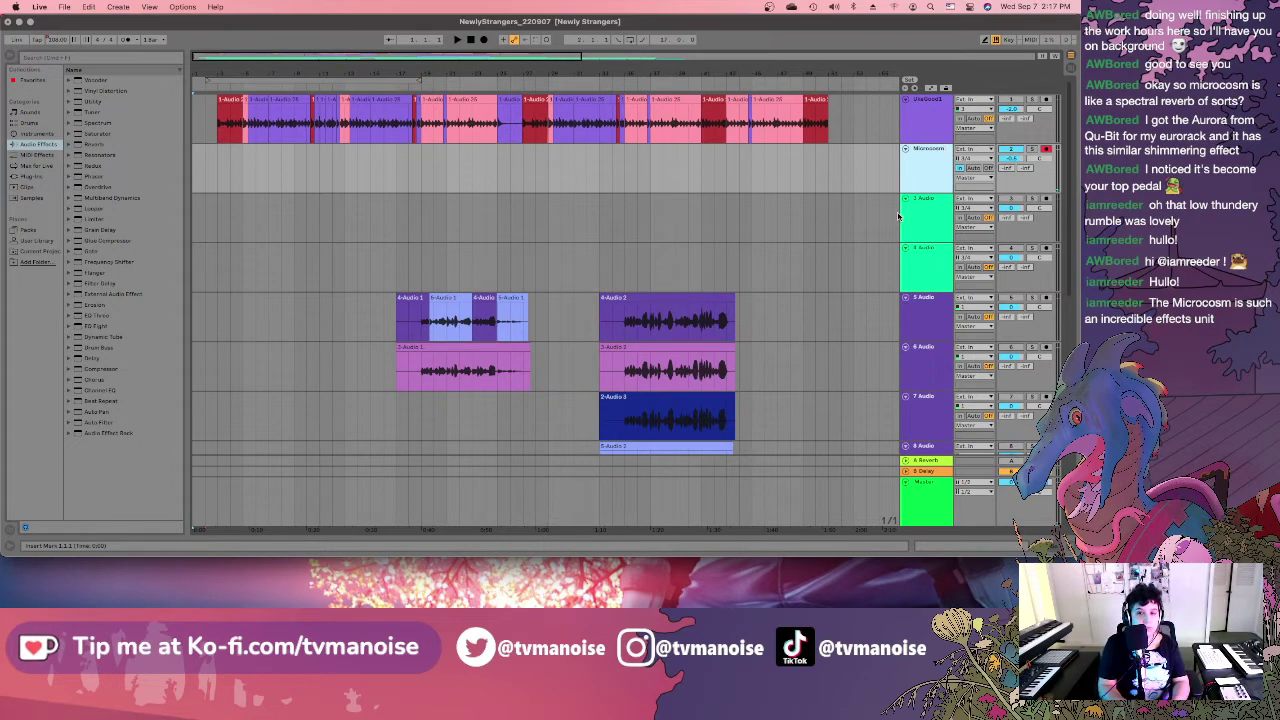
Complete the green Microcosm track's name as Microcosm Tunnel 2 and solo that track.
{"action": "type", "text": "form"}
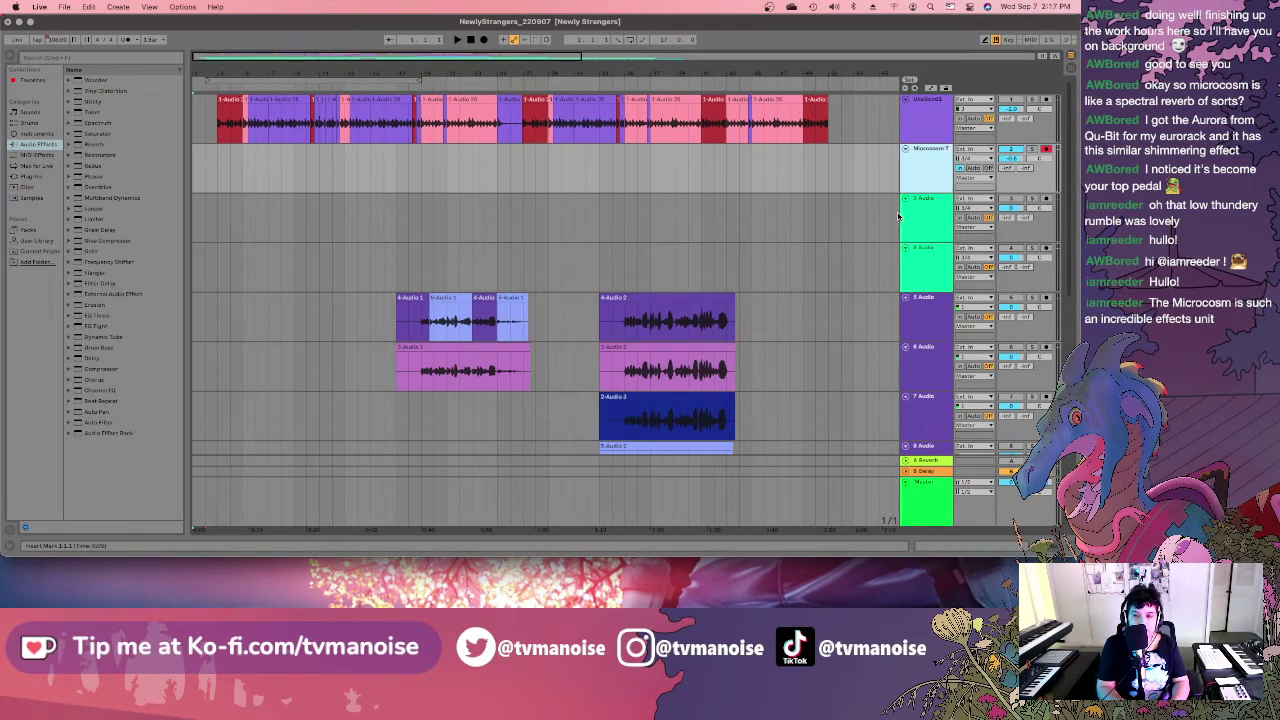
{"action": "type", "text": "unnel 2"}
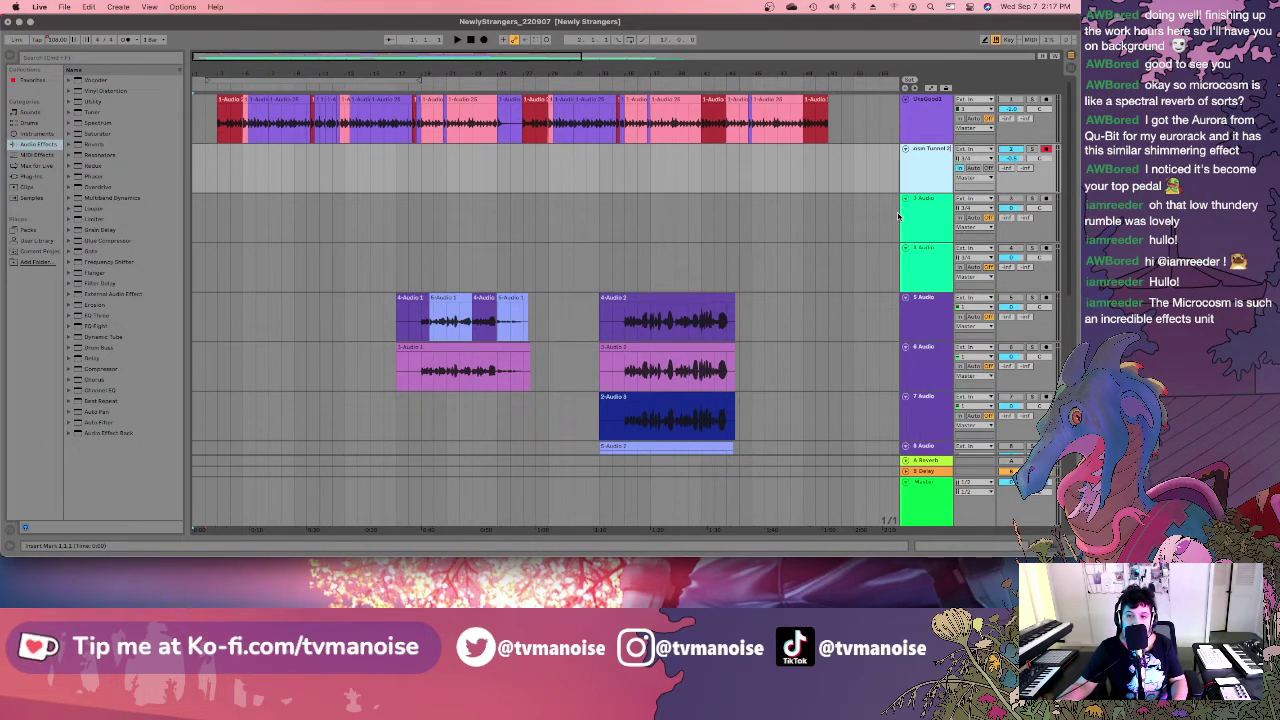
{"action": "key", "text": "Tab"}
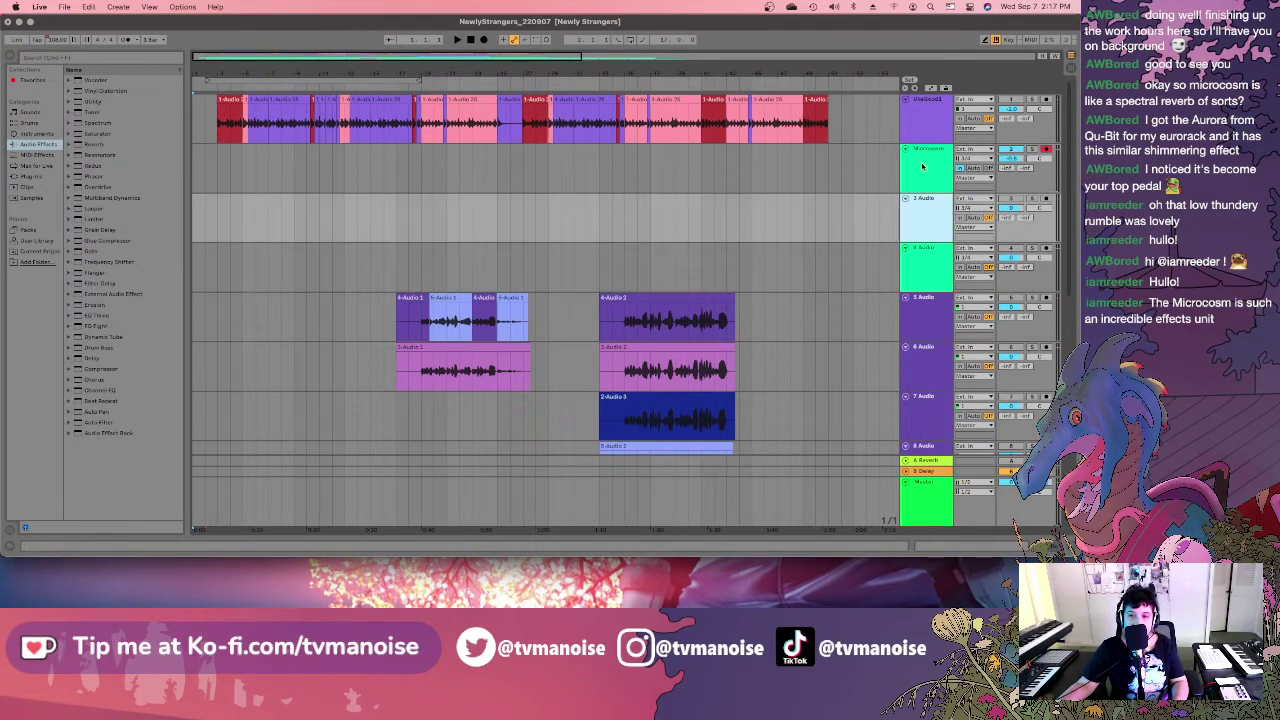
{"action": "left_click", "coordinate": [922, 160]}
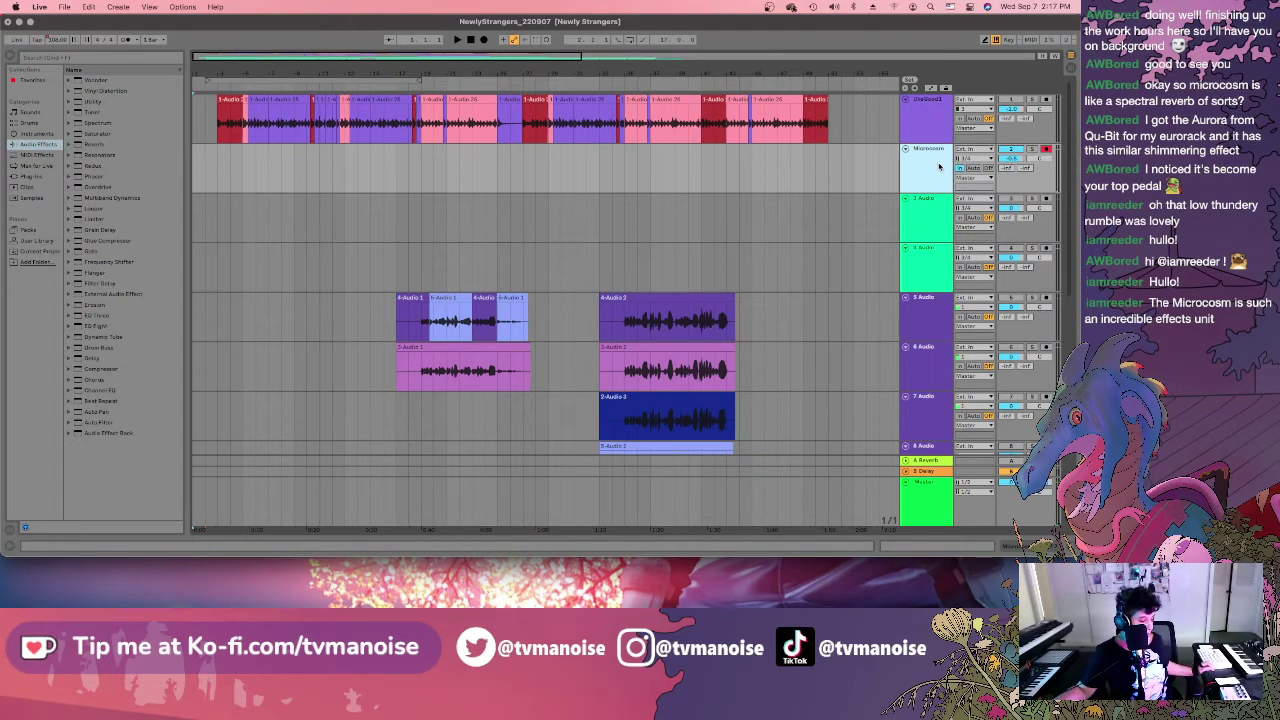
{"action": "left_click", "coordinate": [1033, 149]}
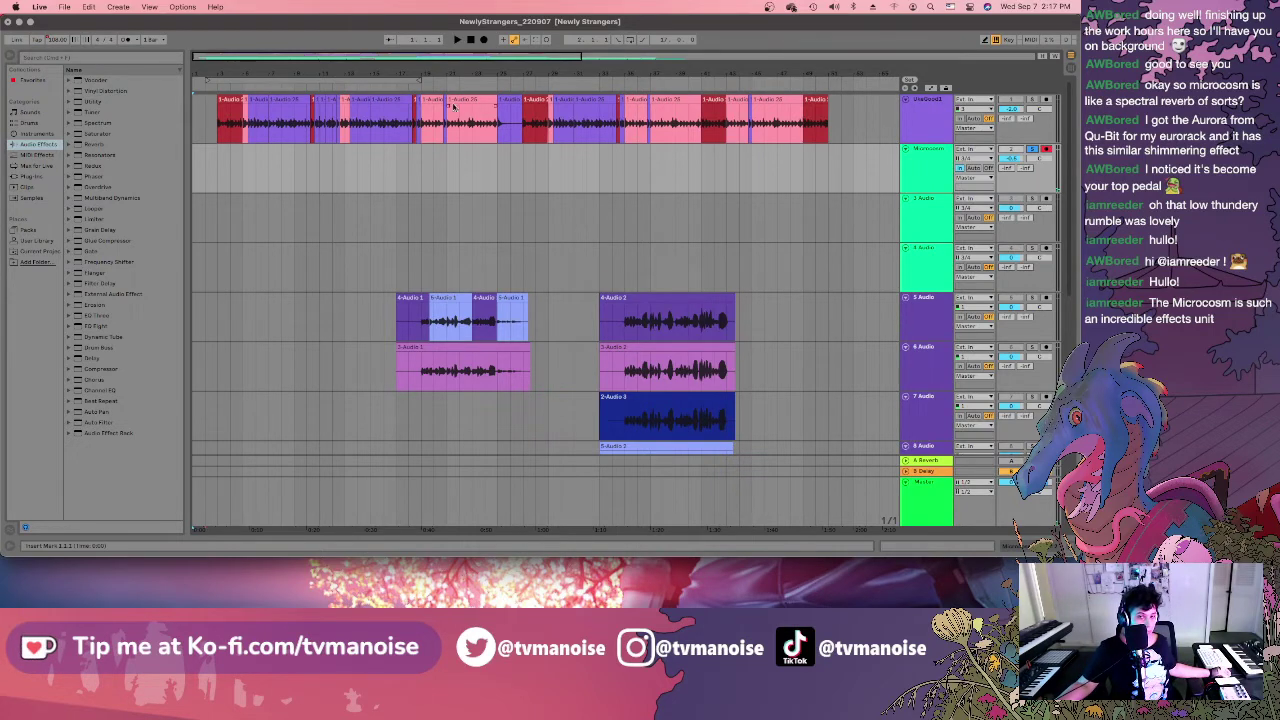
Record a trial take on the Microcosm Tunnel 2 track from bar 2, and delete the recorded clip.
{"action": "left_click", "coordinate": [205, 174]}
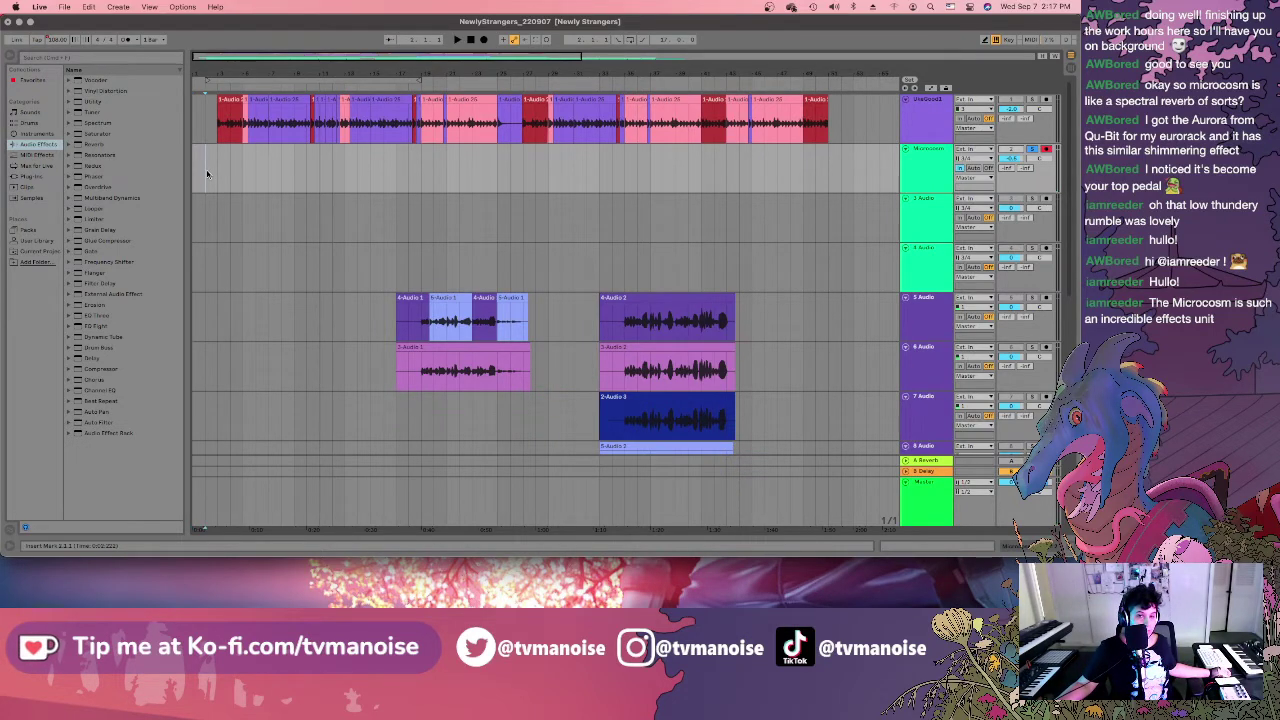
{"action": "left_click", "coordinate": [483, 40]}
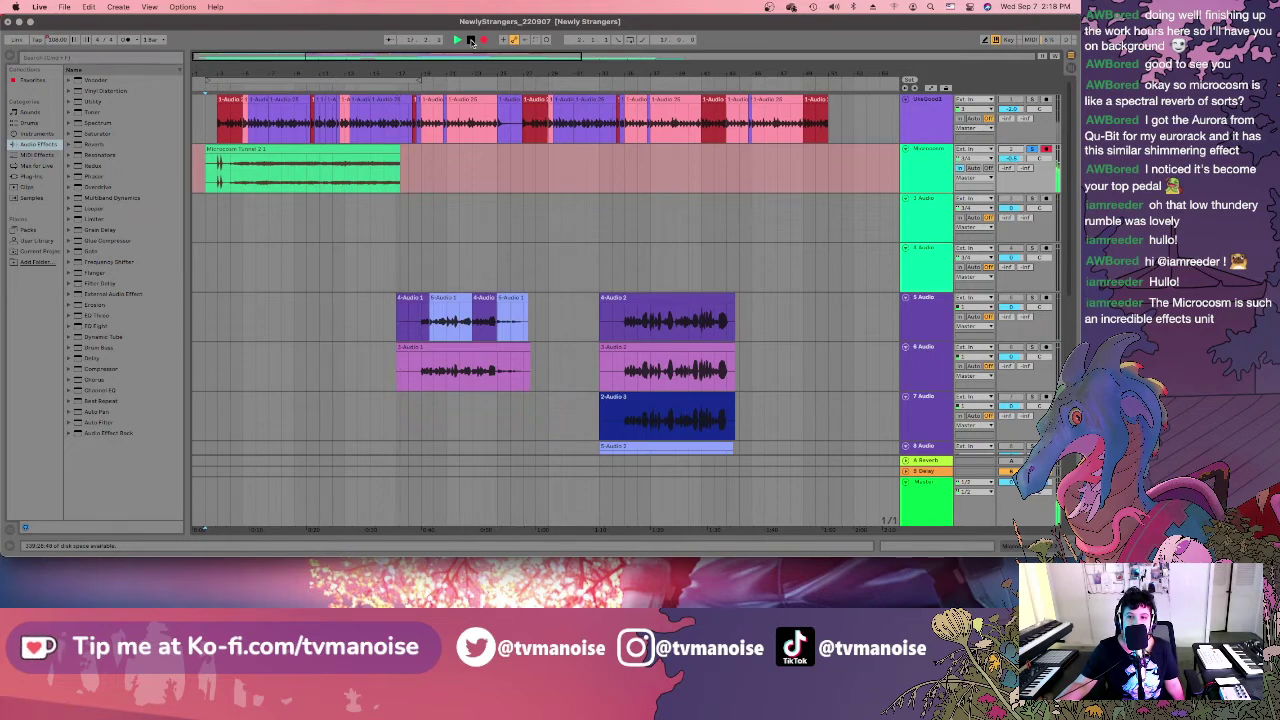
{"action": "left_click", "coordinate": [471, 40]}
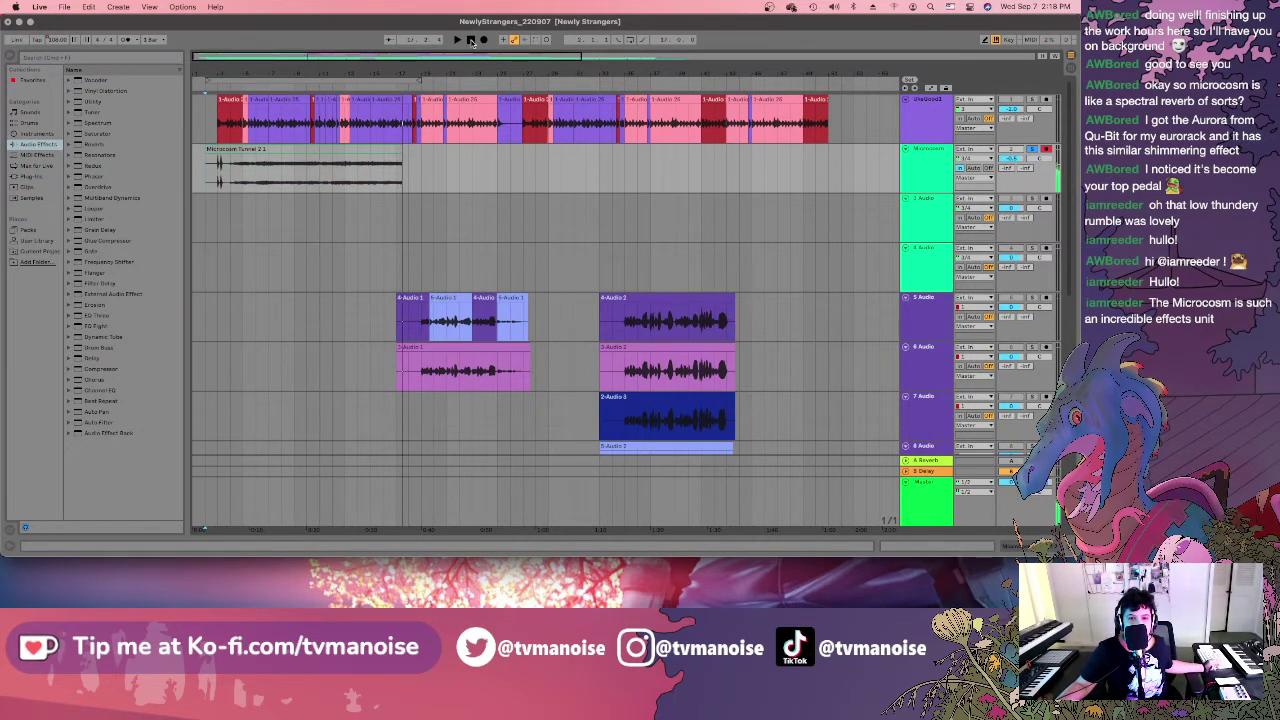
{"action": "left_click", "coordinate": [355, 133]}
{"action": "left_click", "coordinate": [349, 153]}
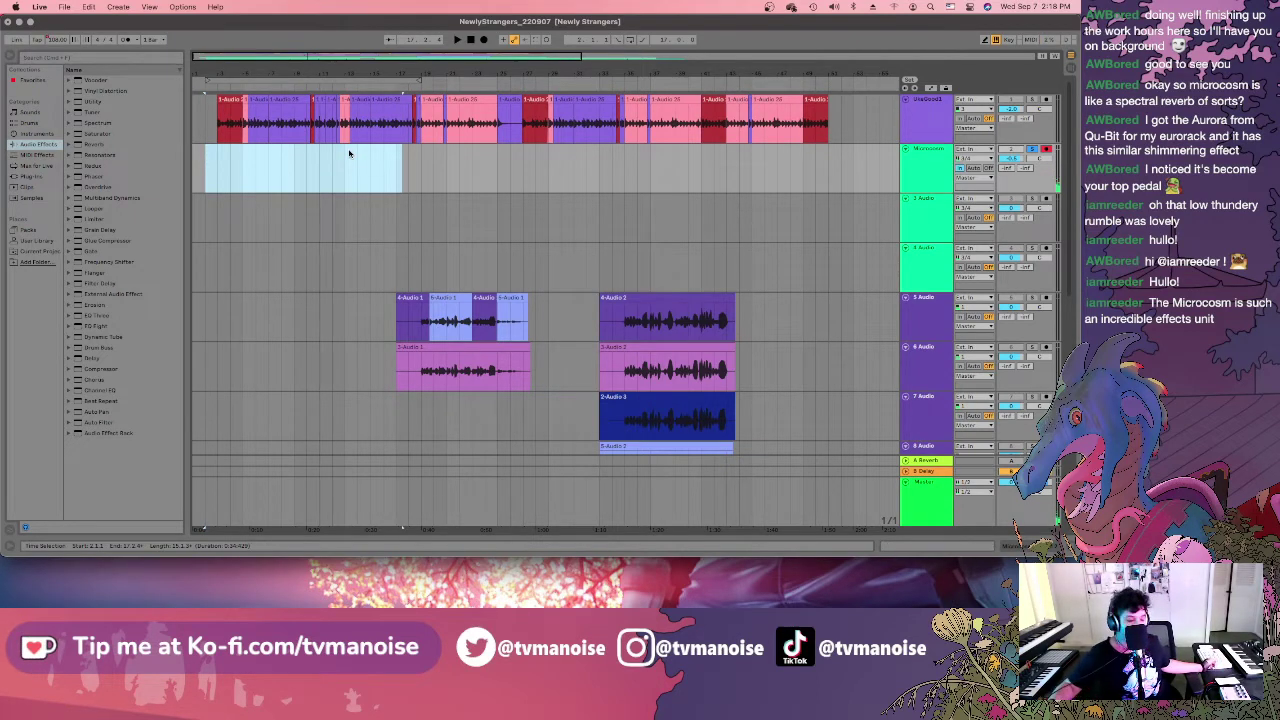
Record a full-length take on the Microcosm Tunnel 2 track, starting at bar 2 and running past the end of the top track's clips.
{"action": "left_click", "coordinate": [205, 168]}
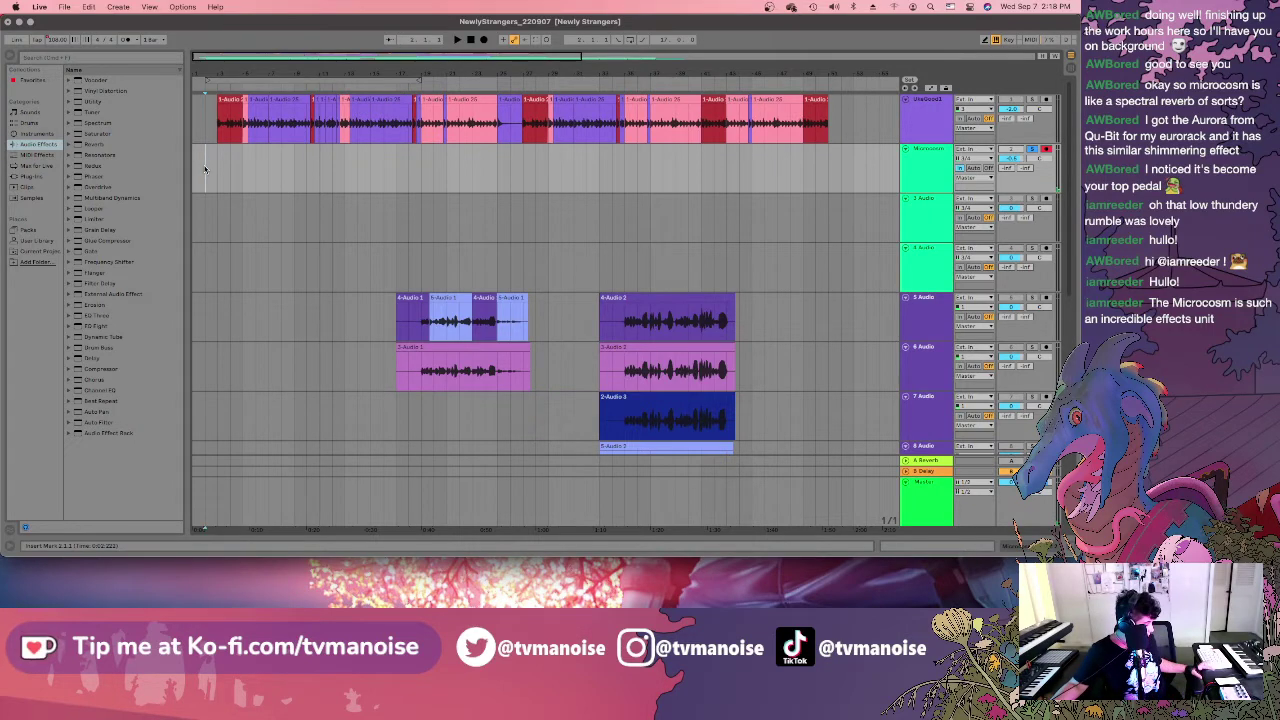
{"action": "left_click", "coordinate": [484, 40]}
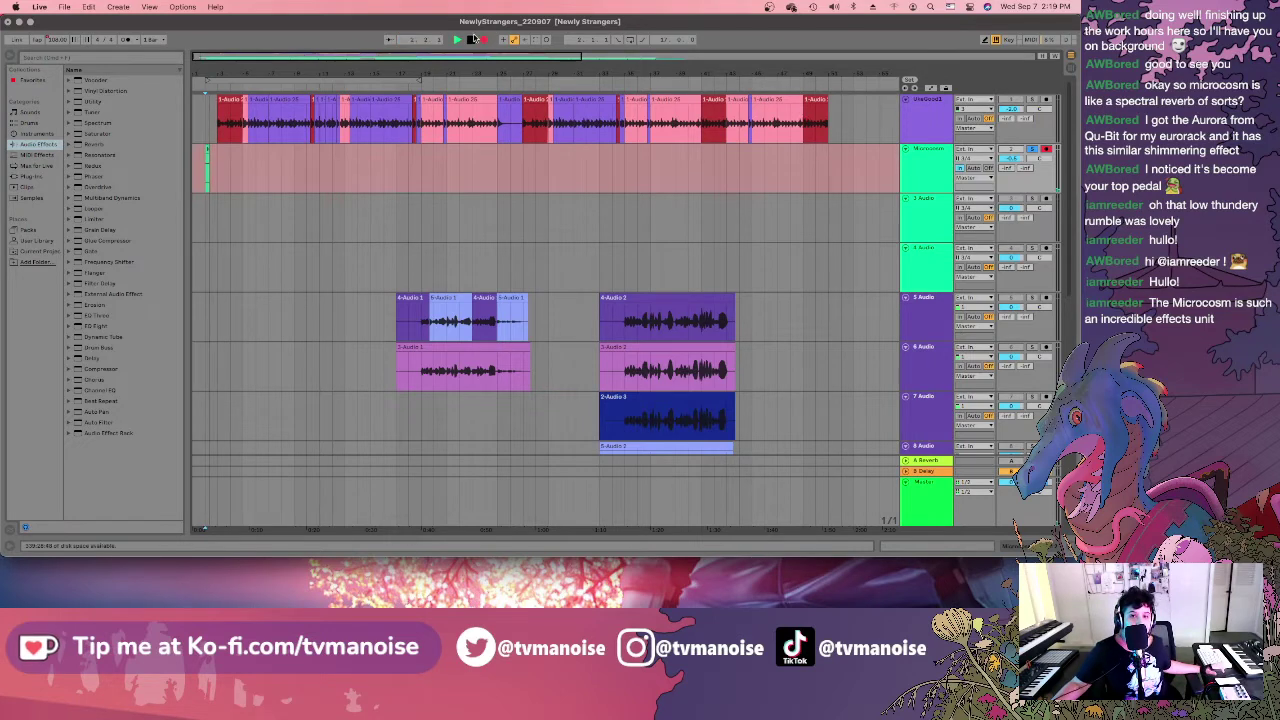
{"action": "left_click", "coordinate": [471, 40]}
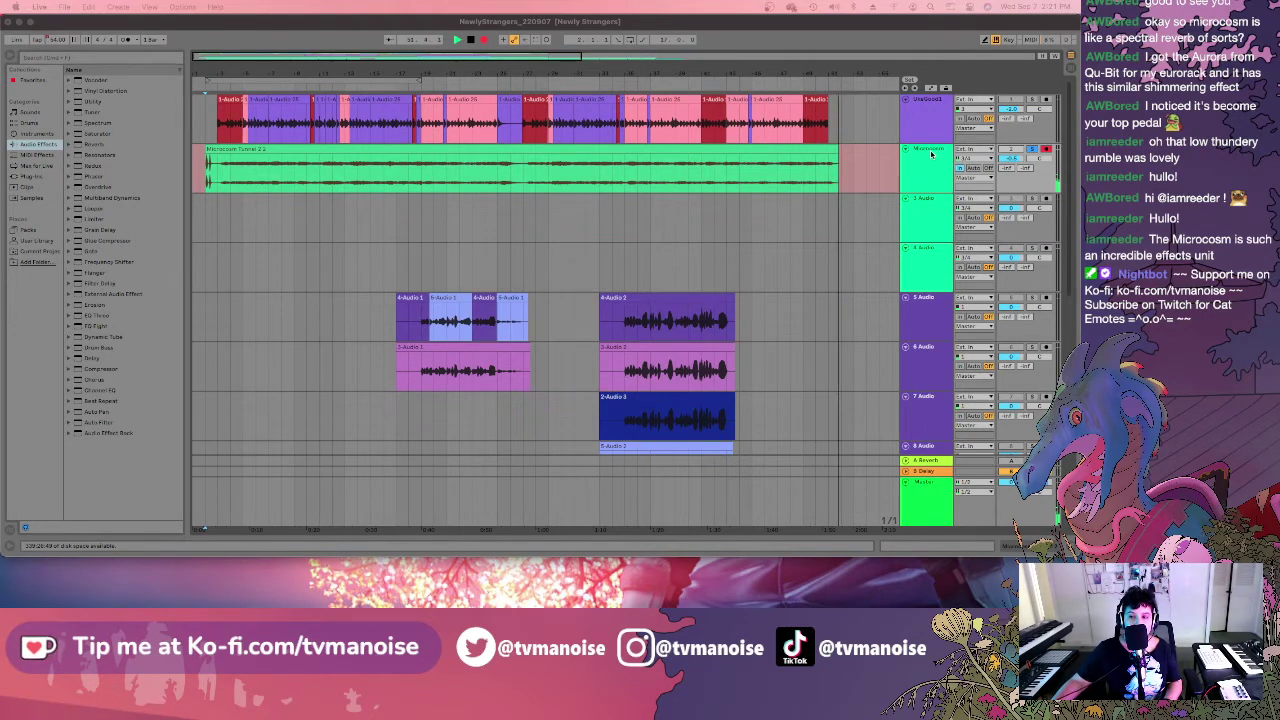
{"action": "left_click", "coordinate": [834, 41]}
{"action": "key", "text": "space"}
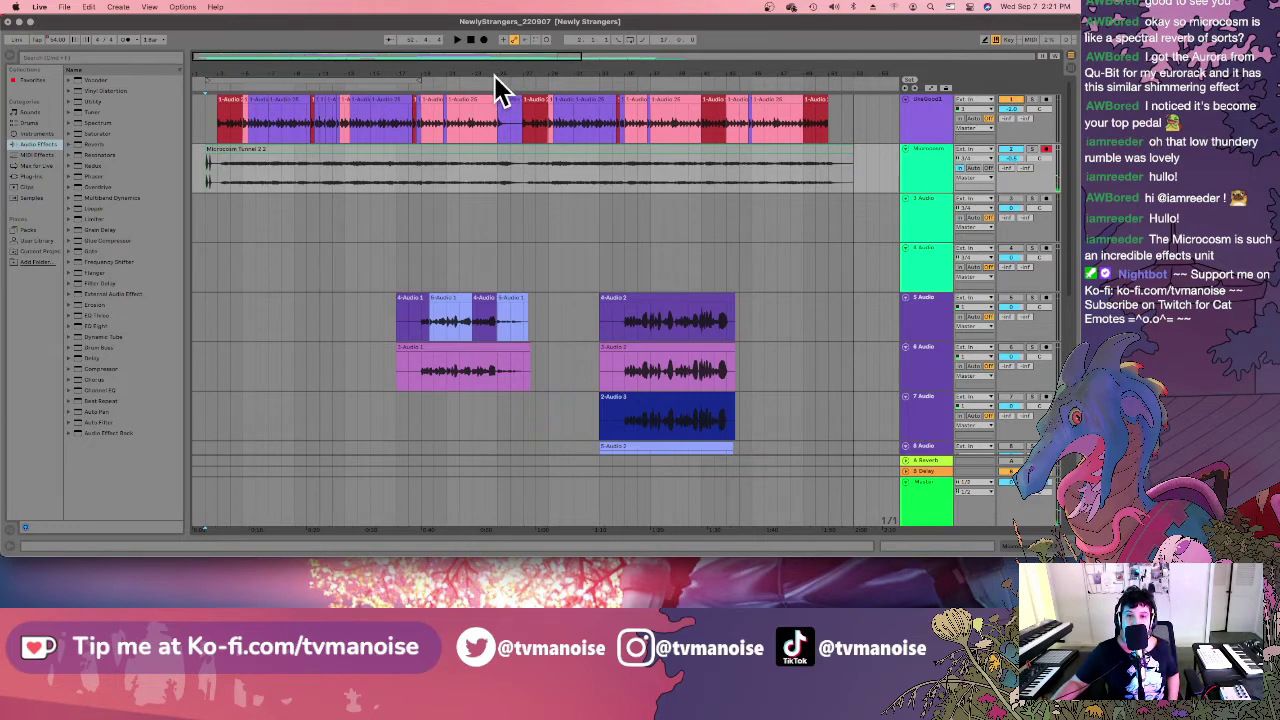
Shift the recorded Microcosm Tunnel 2 clip earlier so its first click sound falls roughly on bar 2.
{"action": "left_click_drag", "start_coordinate": [455, 58], "coordinate": [456, 66]}
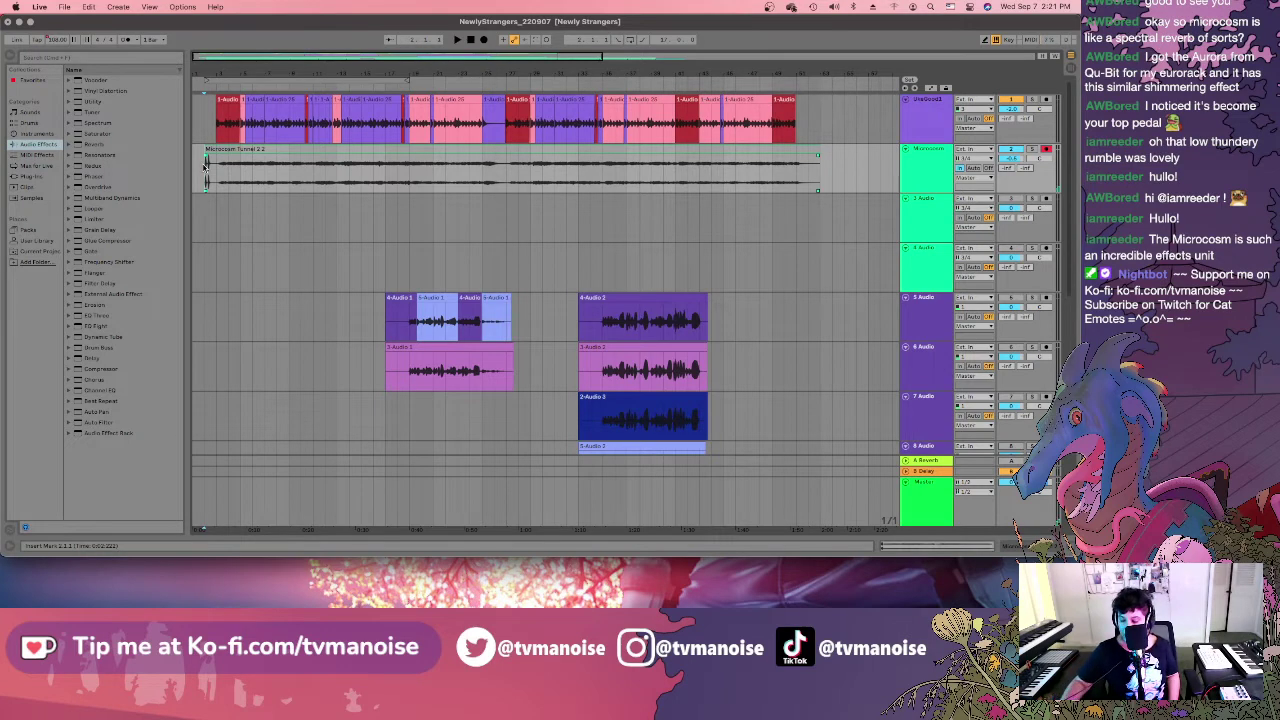
{"action": "key", "text": "plus"}
{"action": "key", "text": "plus"}
{"action": "key", "text": "plus"}
{"action": "key", "text": "plus"}
{"action": "key", "text": "plus"}
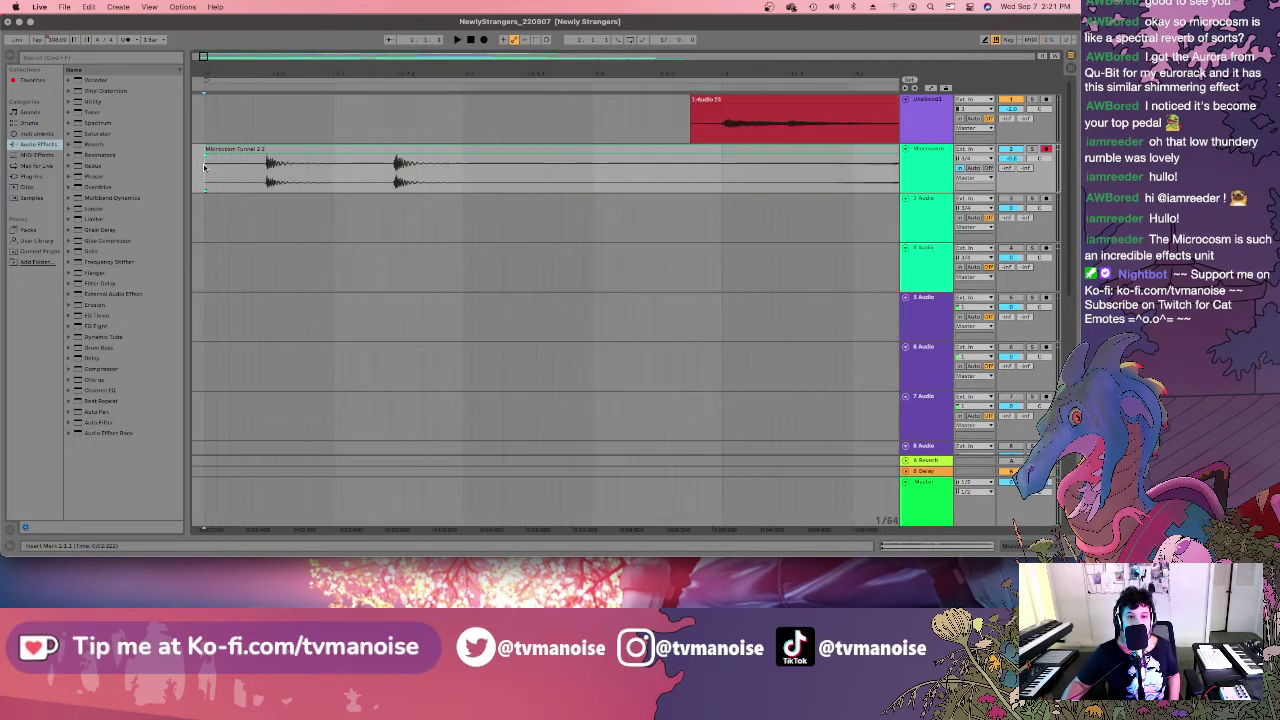
{"action": "left_click_drag", "start_coordinate": [290, 148], "coordinate": [222, 150]}
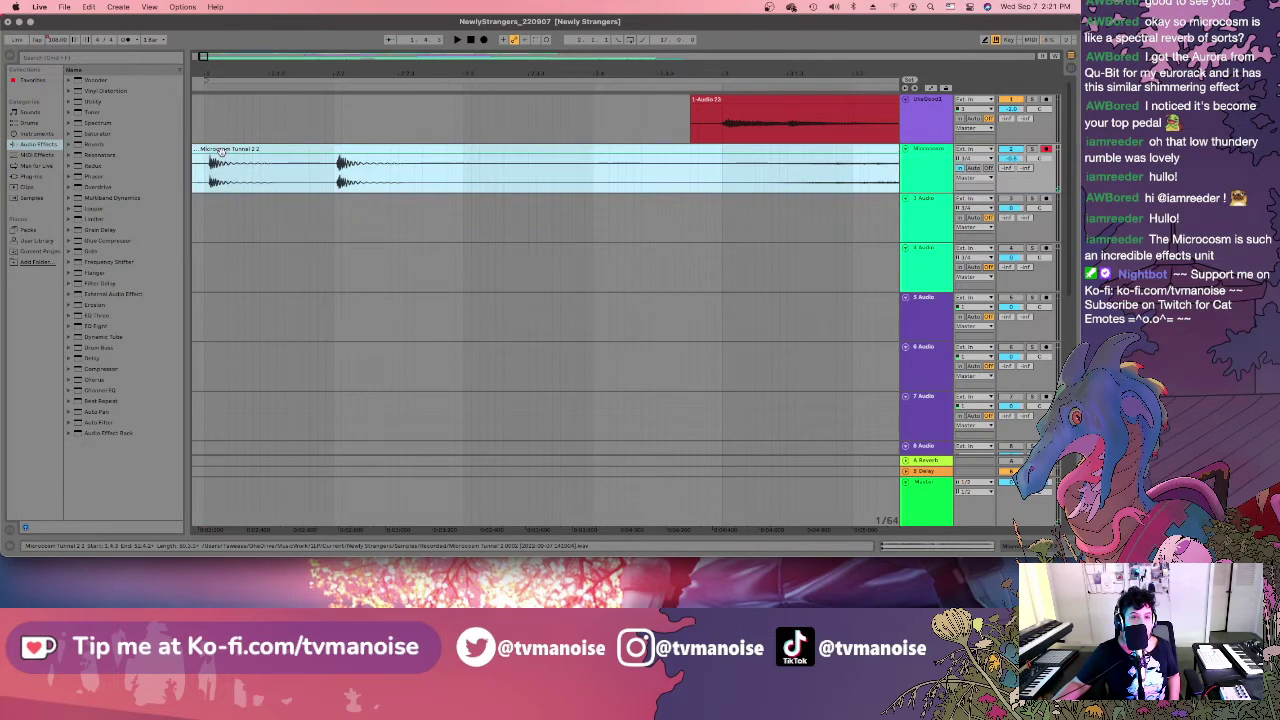
Nudge the Microcosm Tunnel 2 clip slightly earlier to bring the first click's waveform onto the bar 2 line.
{"action": "key", "text": "minus"}
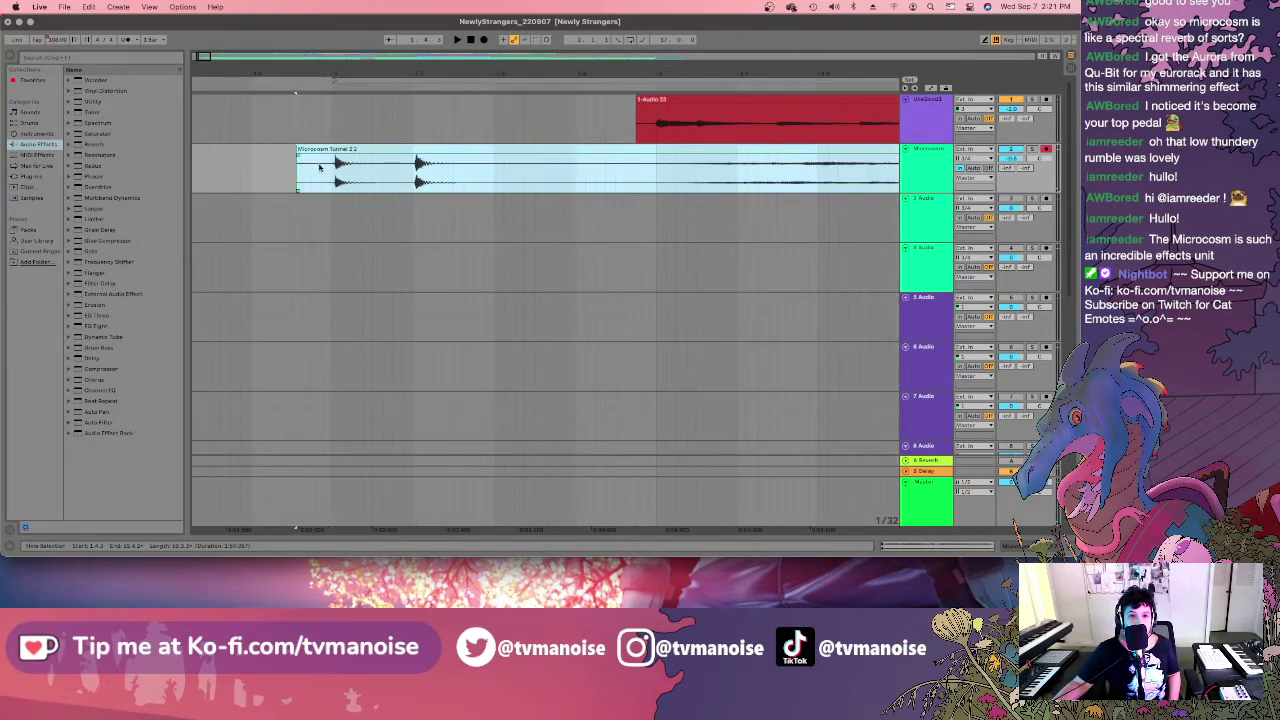
{"action": "left_click", "coordinate": [331, 170]}
{"action": "key", "text": "plus"}
{"action": "key", "text": "plus"}
{"action": "key", "text": "plus"}
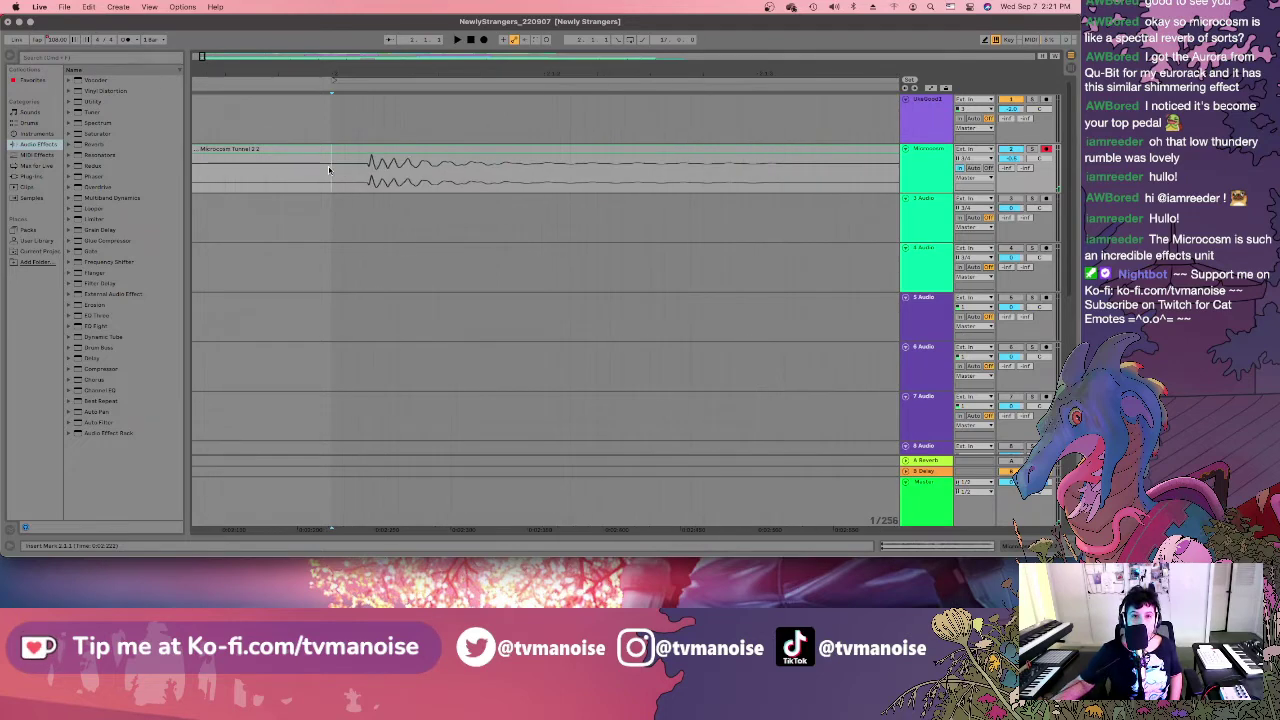
{"action": "left_click", "coordinate": [389, 147]}
{"action": "left_click_drag", "start_coordinate": [389, 147], "coordinate": [355, 149]}
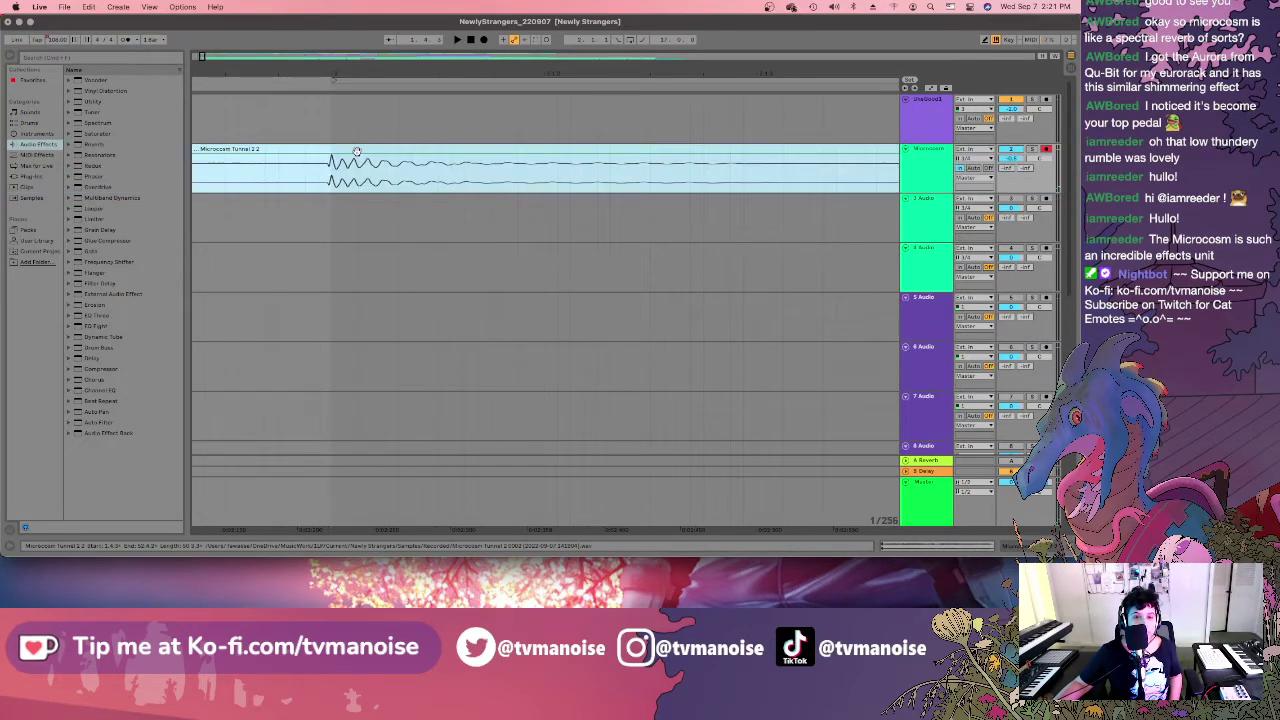
Fine-tune the Microcosm Tunnel 2 clip slightly later so the very onset of the first click starts at bar 2.
{"action": "key", "text": "plus"}
{"action": "key", "text": "plus"}
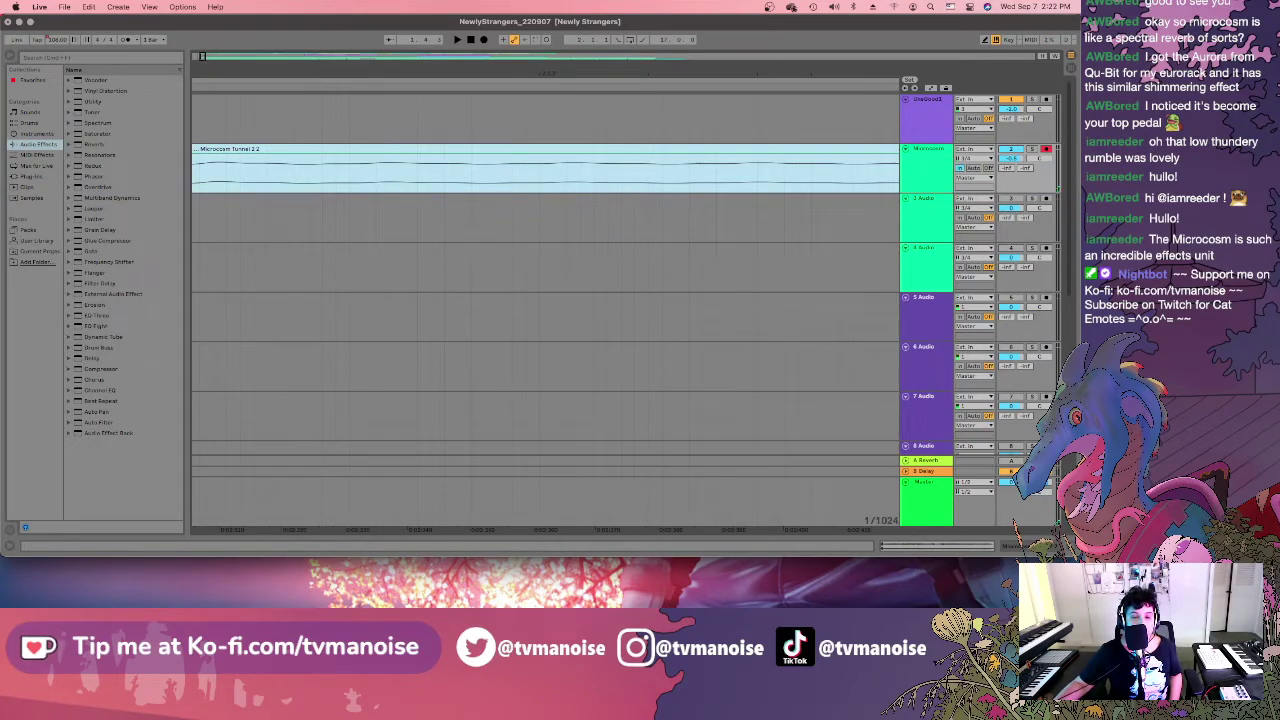
{"action": "scroll", "coordinate": [567, 79], "scroll_direction": "left", "scroll_amount": 10}
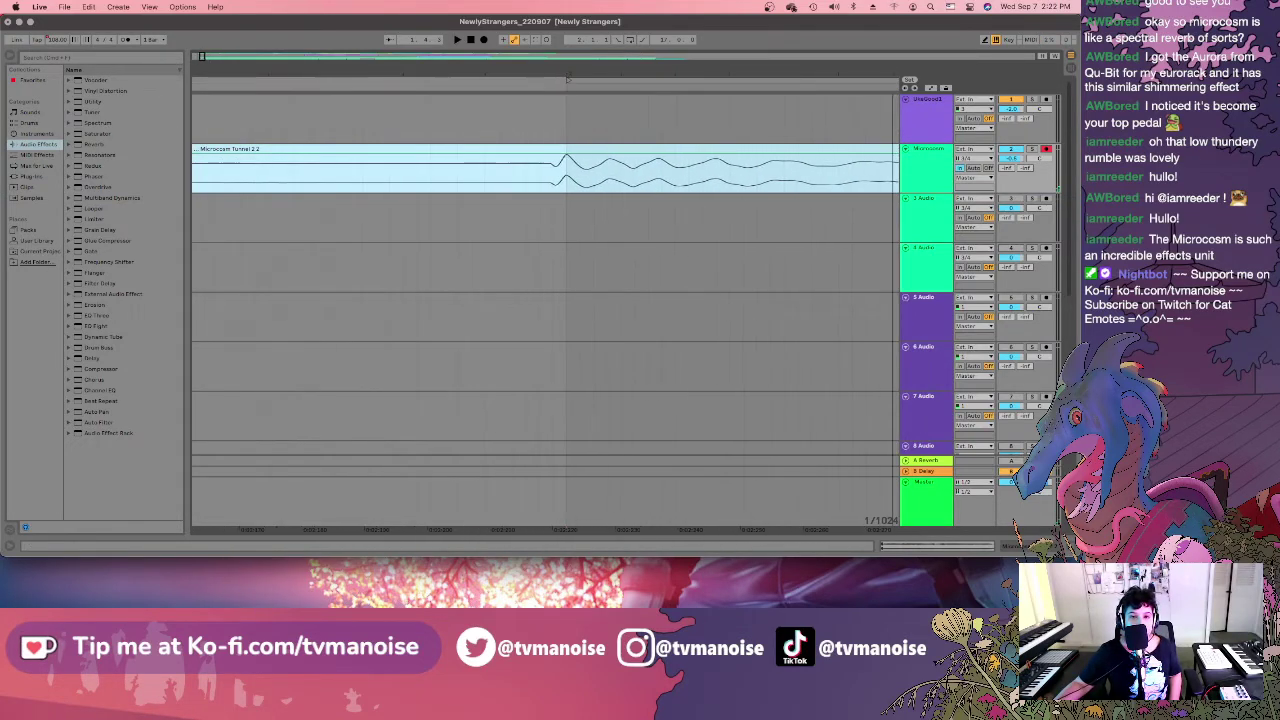
{"action": "left_click", "coordinate": [602, 151]}
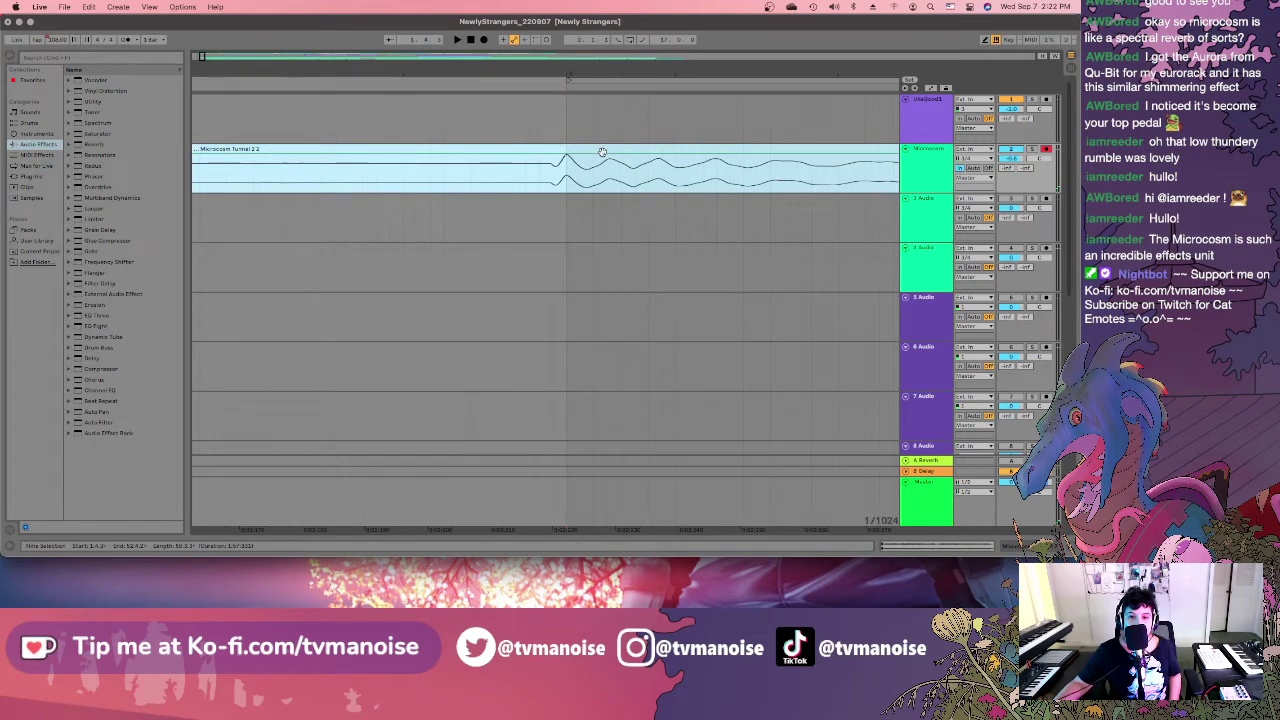
{"action": "left_click_drag", "start_coordinate": [602, 151], "coordinate": [610, 151]}
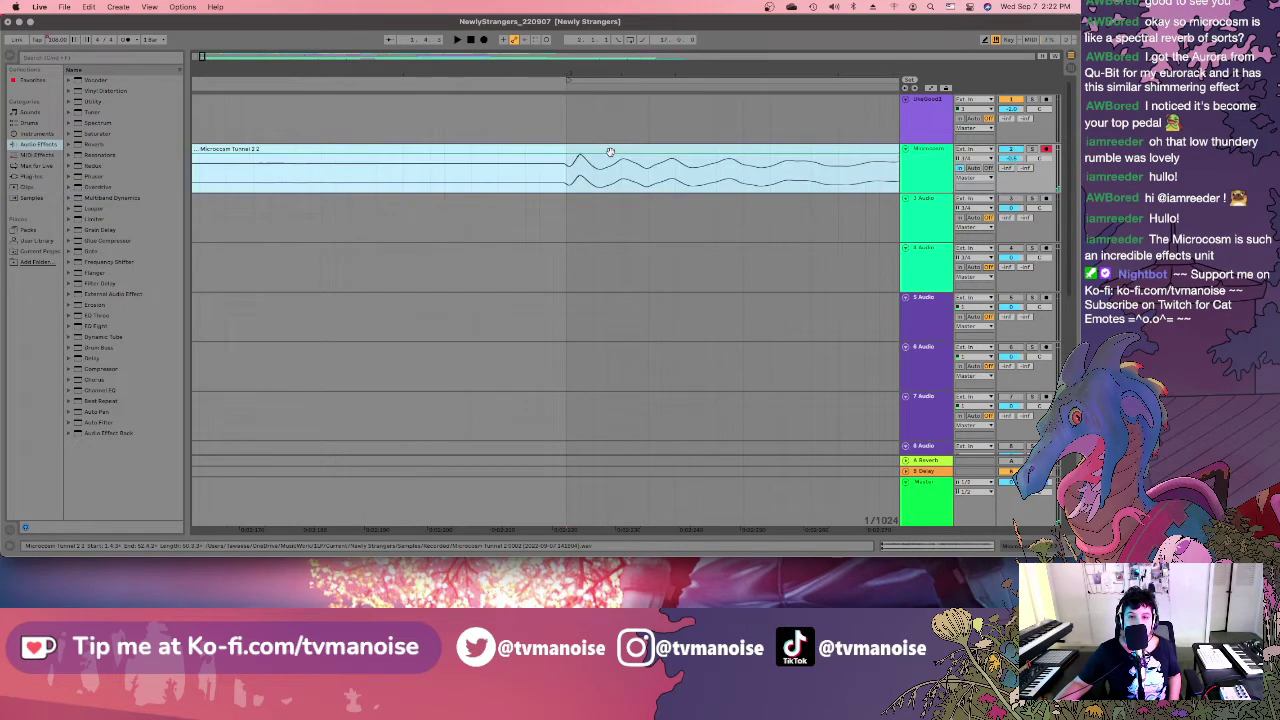
{"action": "scroll", "coordinate": [610, 152], "scroll_direction": "down", "scroll_amount": 10}
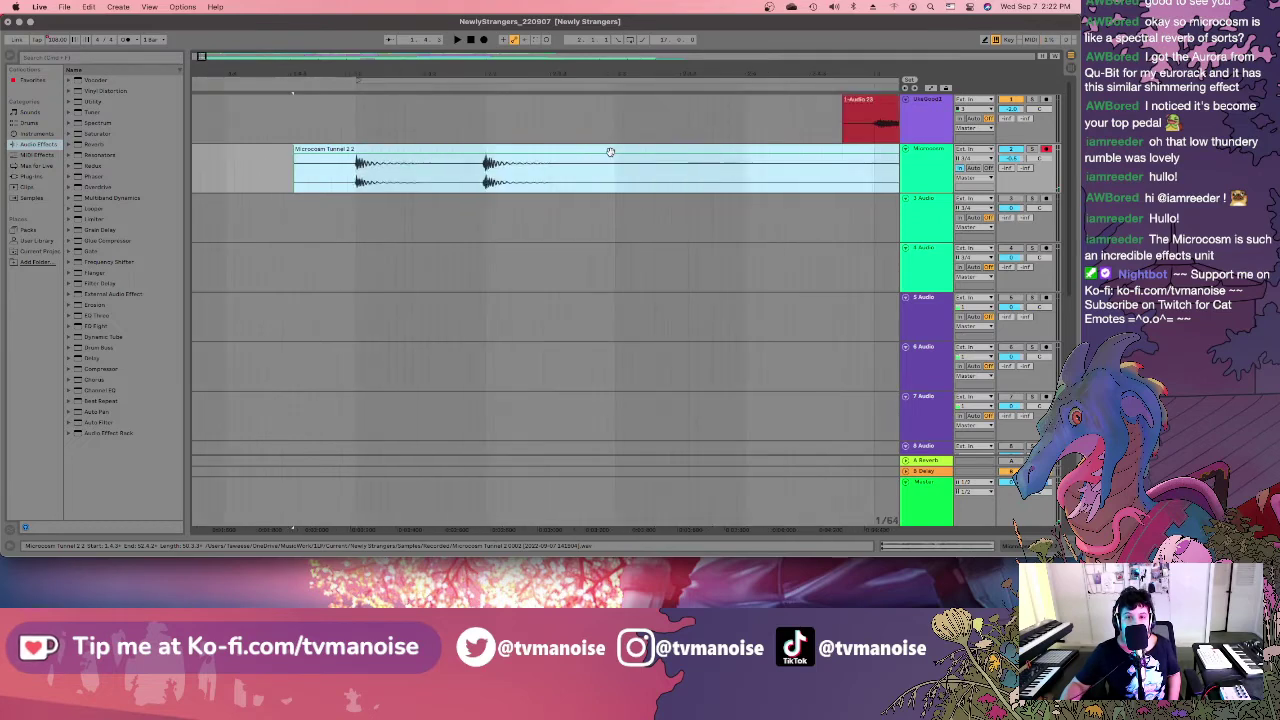
Split the Microcosm Tunnel 2 clip at 2.4.1, delete the opening piece with the two clicks, and set the track's monitoring to Off.
{"action": "left_click", "coordinate": [331, 179]}
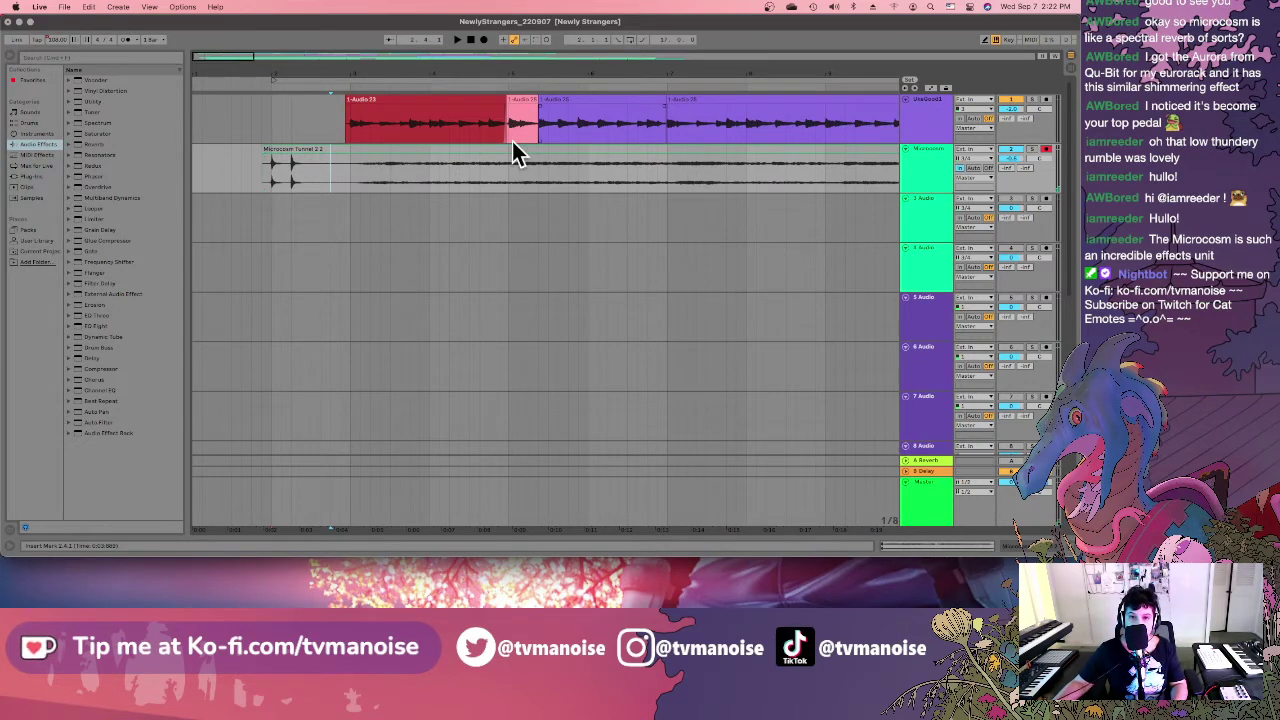
{"action": "key", "text": "Down"}
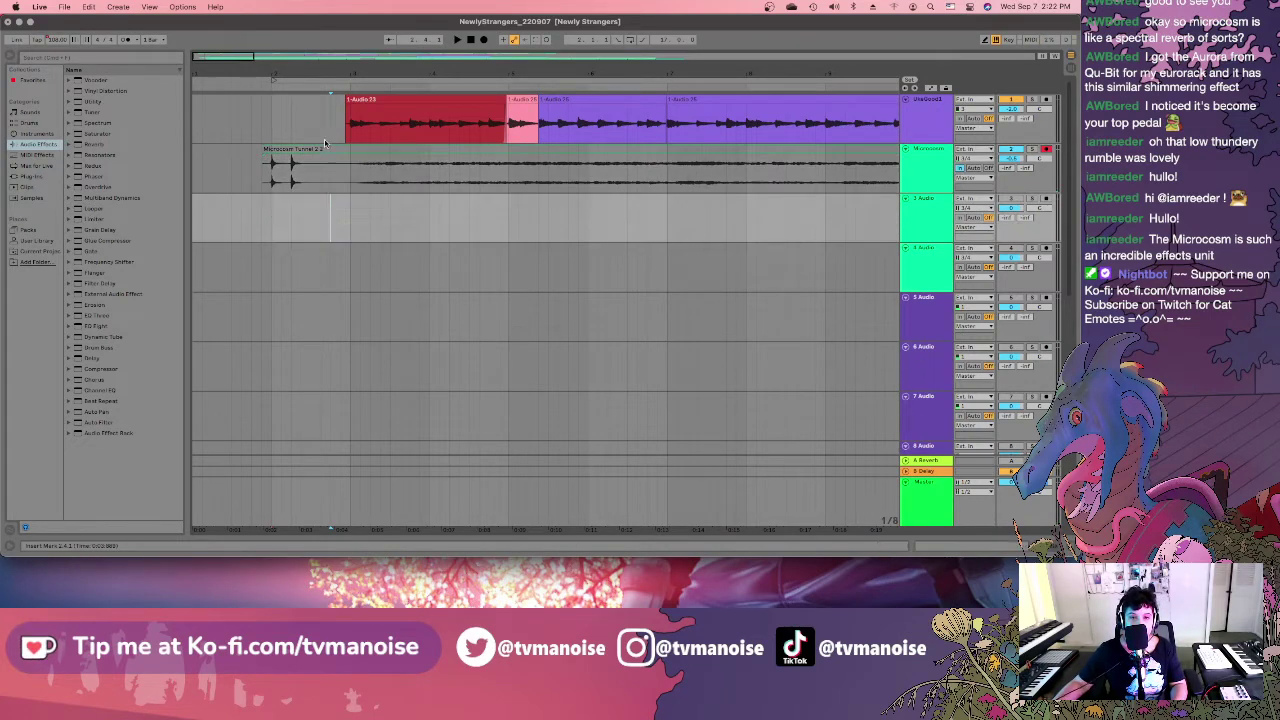
{"action": "left_click", "coordinate": [331, 165]}
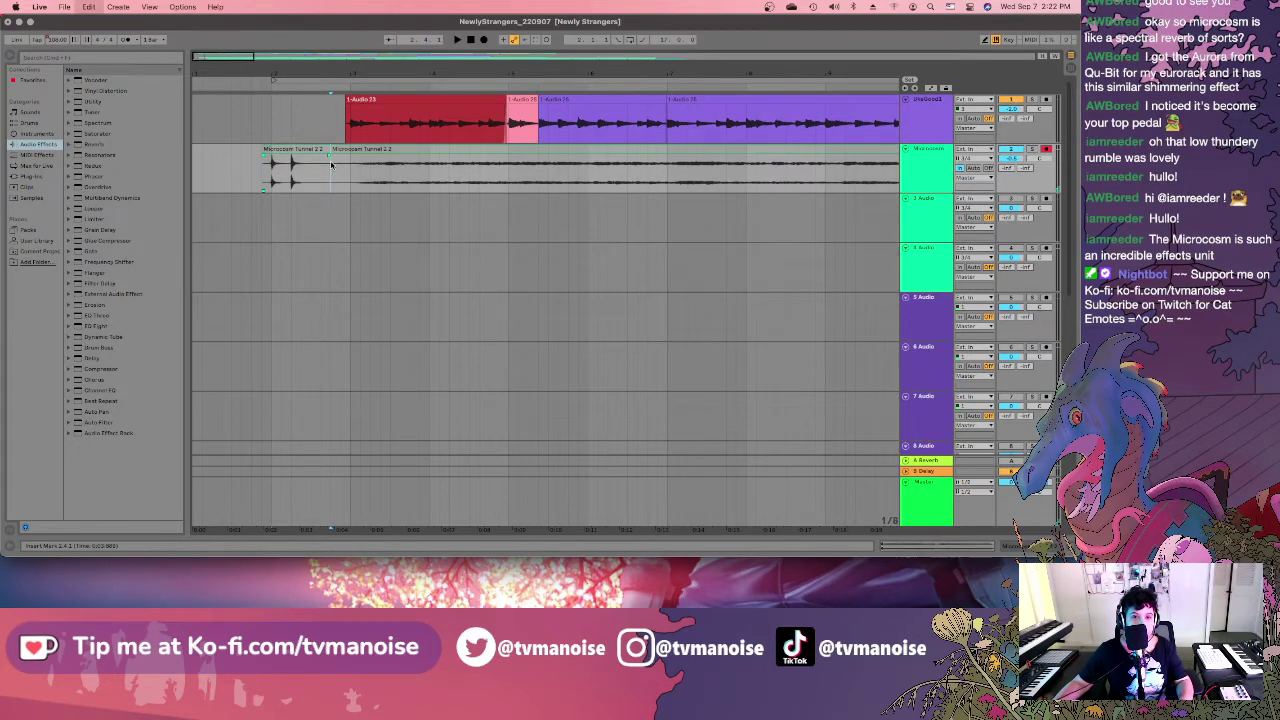
{"action": "key", "text": "super+e"}
{"action": "left_click", "coordinate": [315, 148]}
{"action": "key", "text": "Delete"}
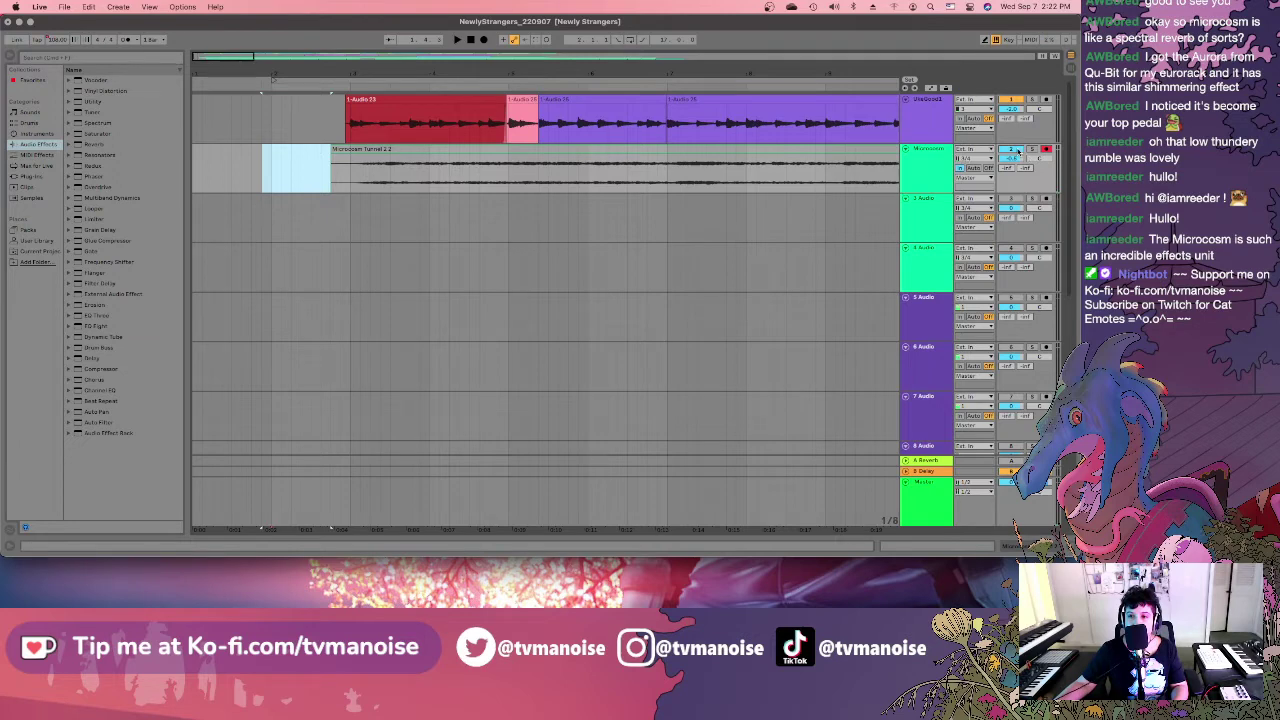
{"action": "left_click", "coordinate": [989, 169]}
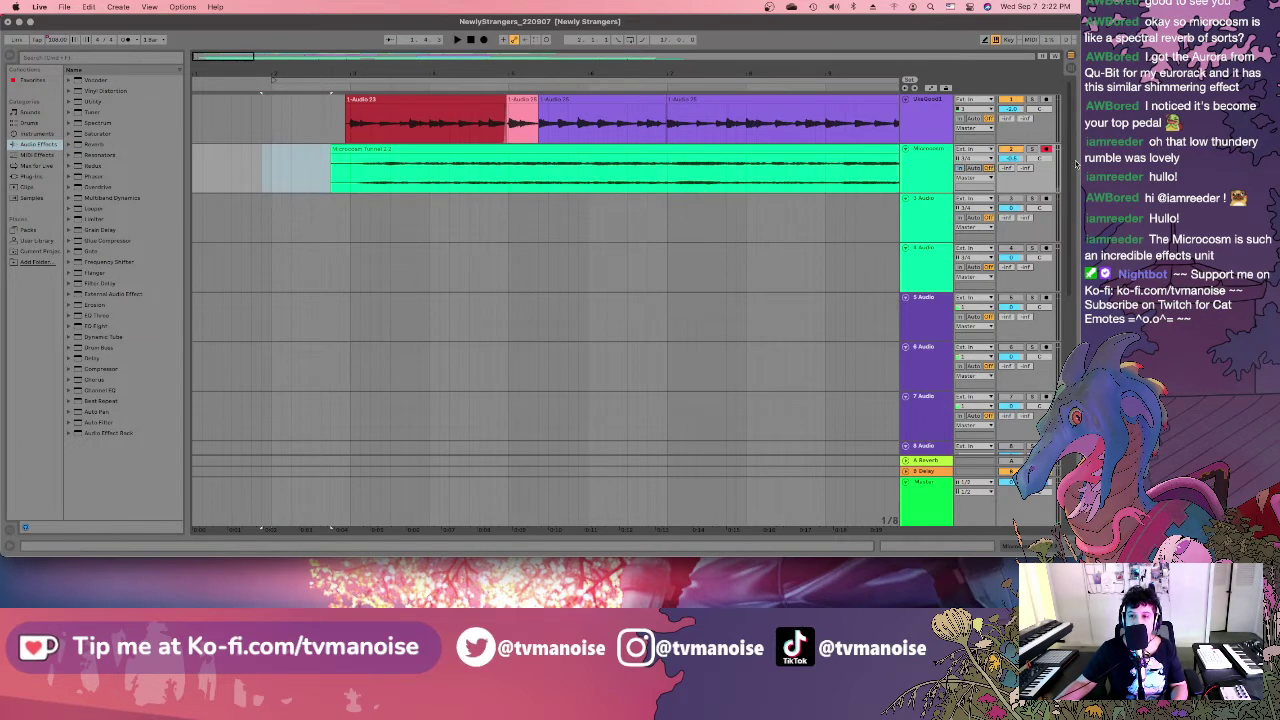
Deactivate the 9 Drum Rack clip at bar 2 that holds the two count-in hits.
{"action": "left_click_drag", "start_coordinate": [1068, 157], "coordinate": [1068, 305]}
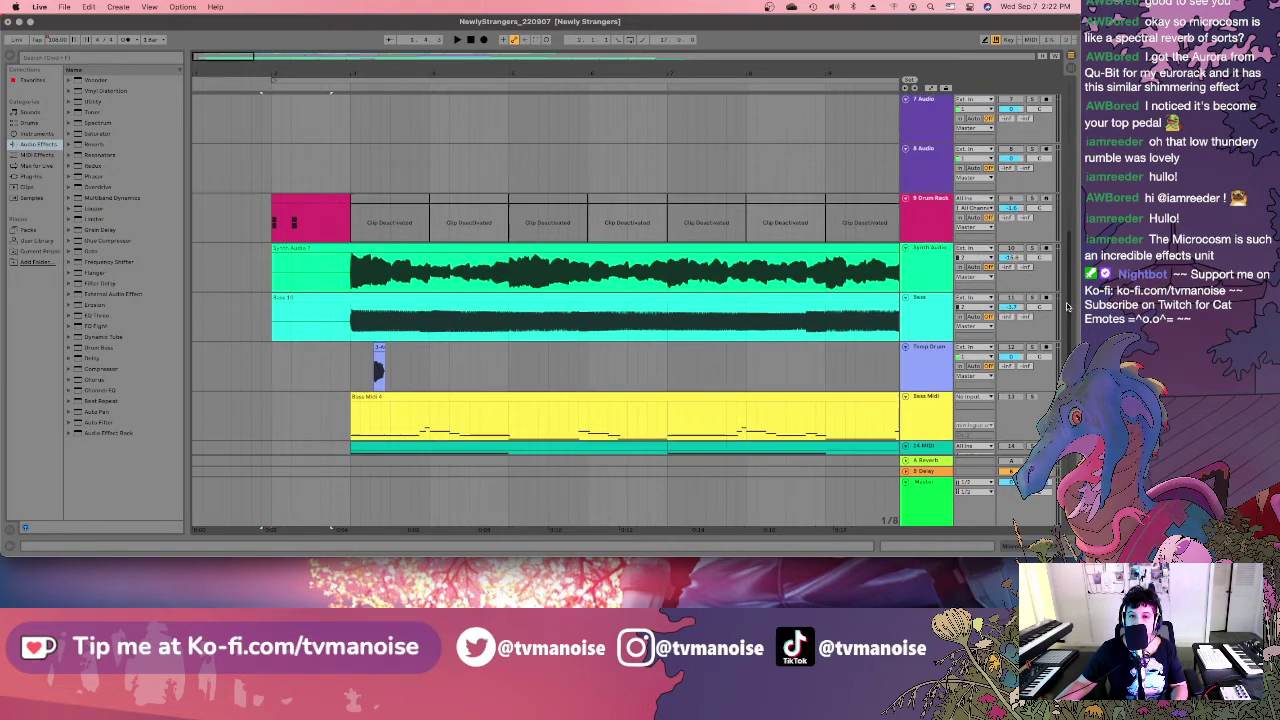
{"action": "left_click", "coordinate": [333, 200]}
{"action": "key", "text": "0"}
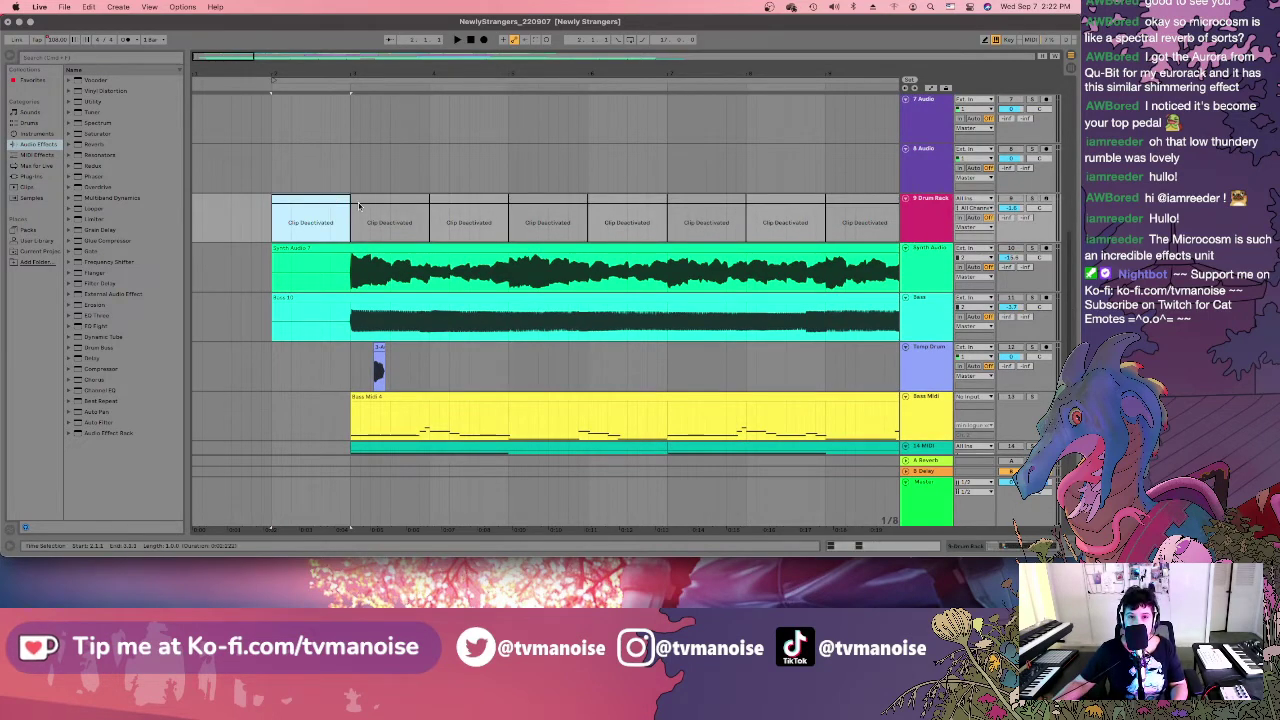
Reactivate all the 9 Drum Rack clips from bar 3 through the final clip ending at bar 66.
{"action": "left_click", "coordinate": [365, 203]}
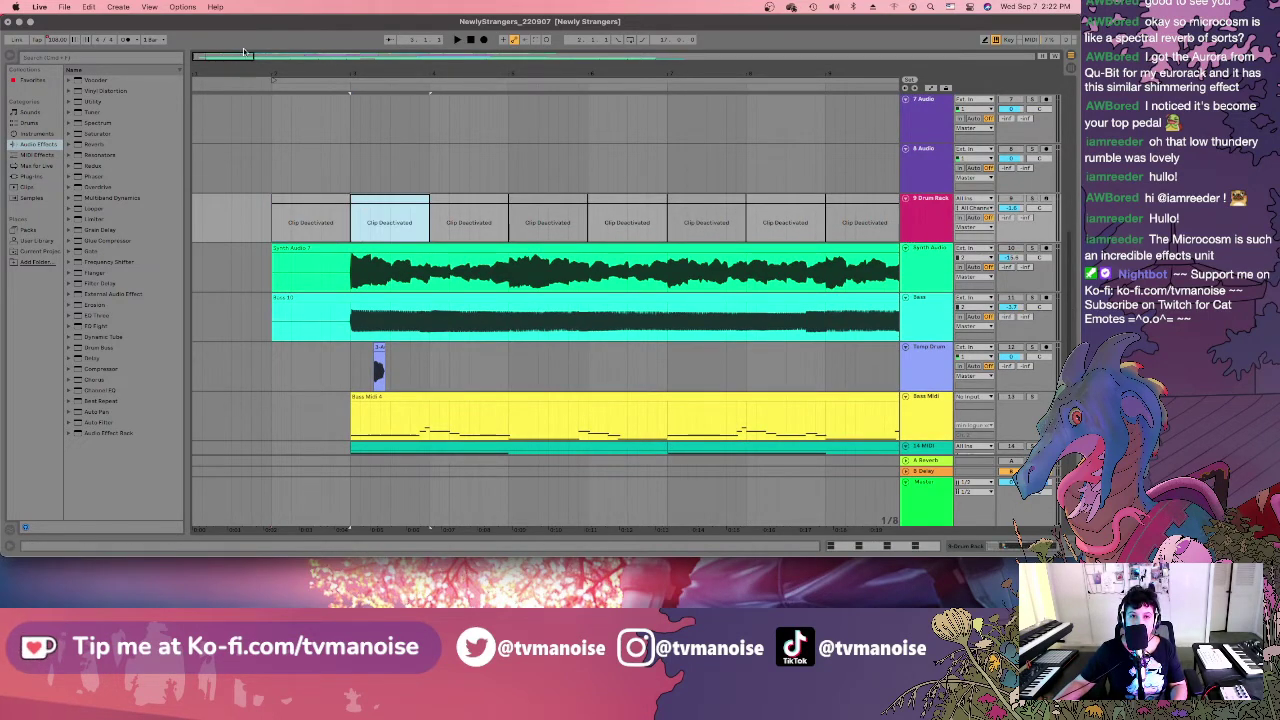
{"action": "left_click_drag", "start_coordinate": [236, 52], "coordinate": [469, 52]}
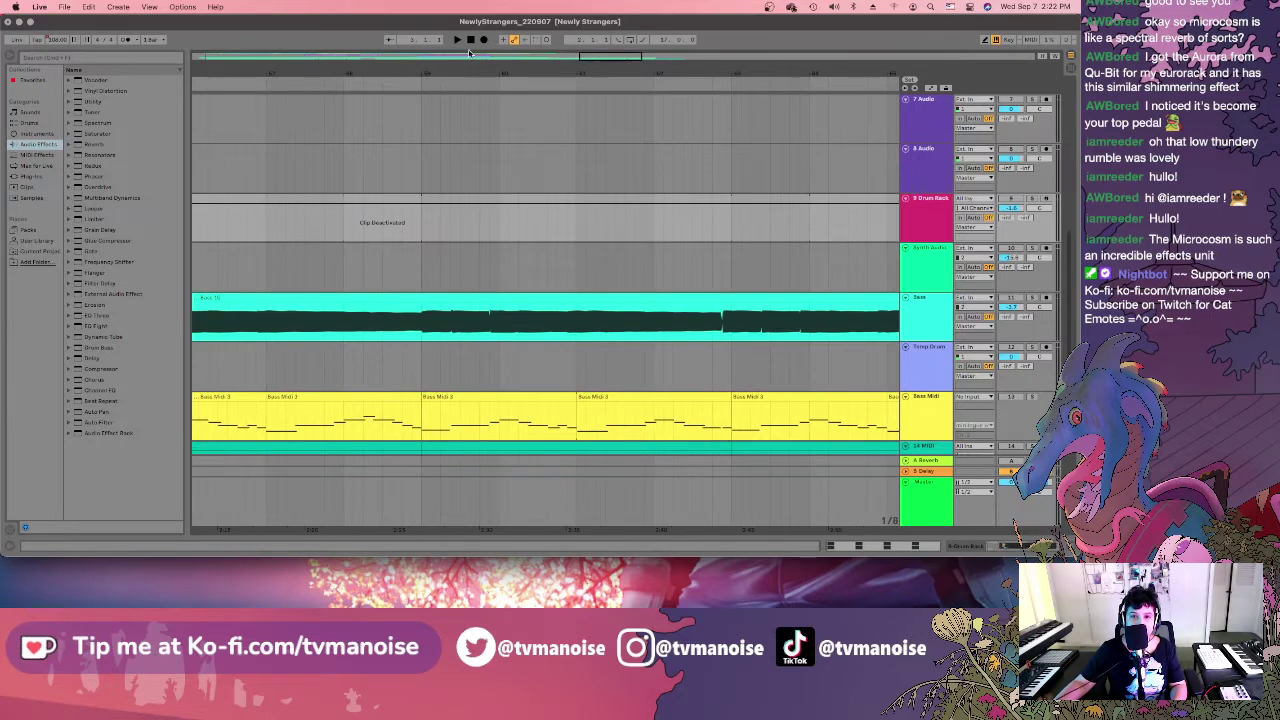
{"action": "left_click_drag", "start_coordinate": [598, 55], "coordinate": [648, 55]}
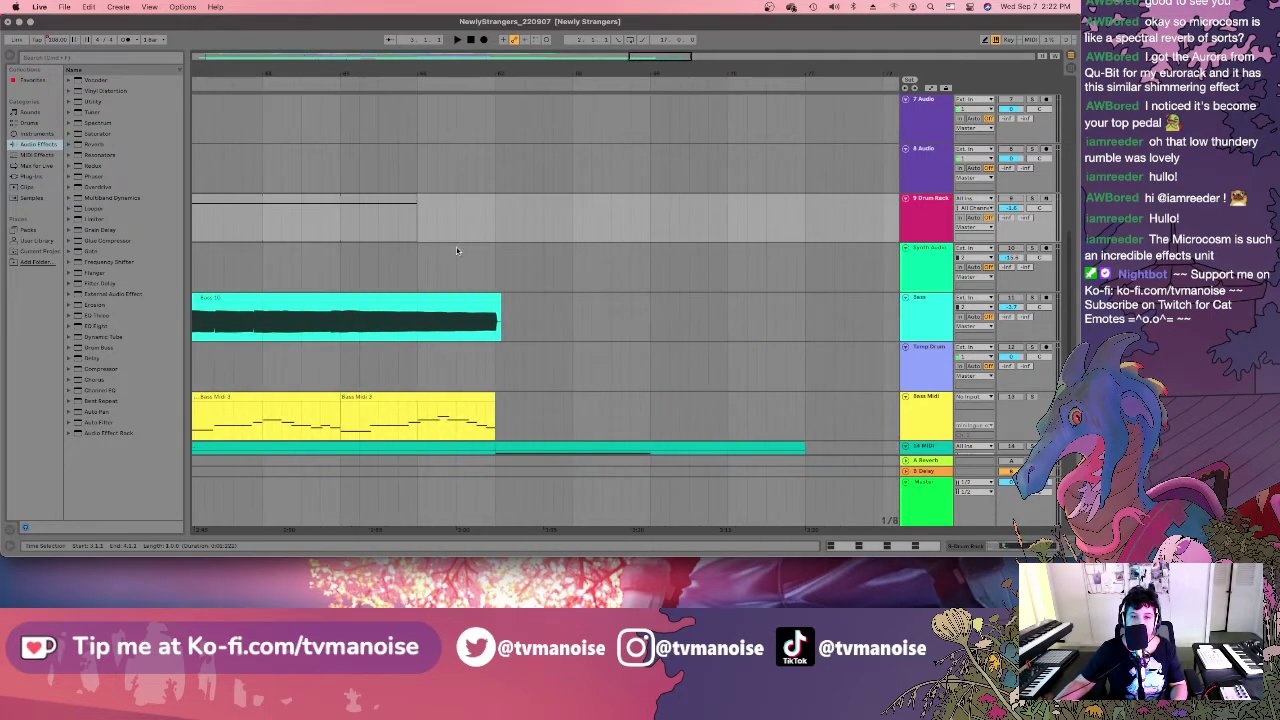
{"action": "left_click_drag", "start_coordinate": [406, 200], "coordinate": [408, 200]}
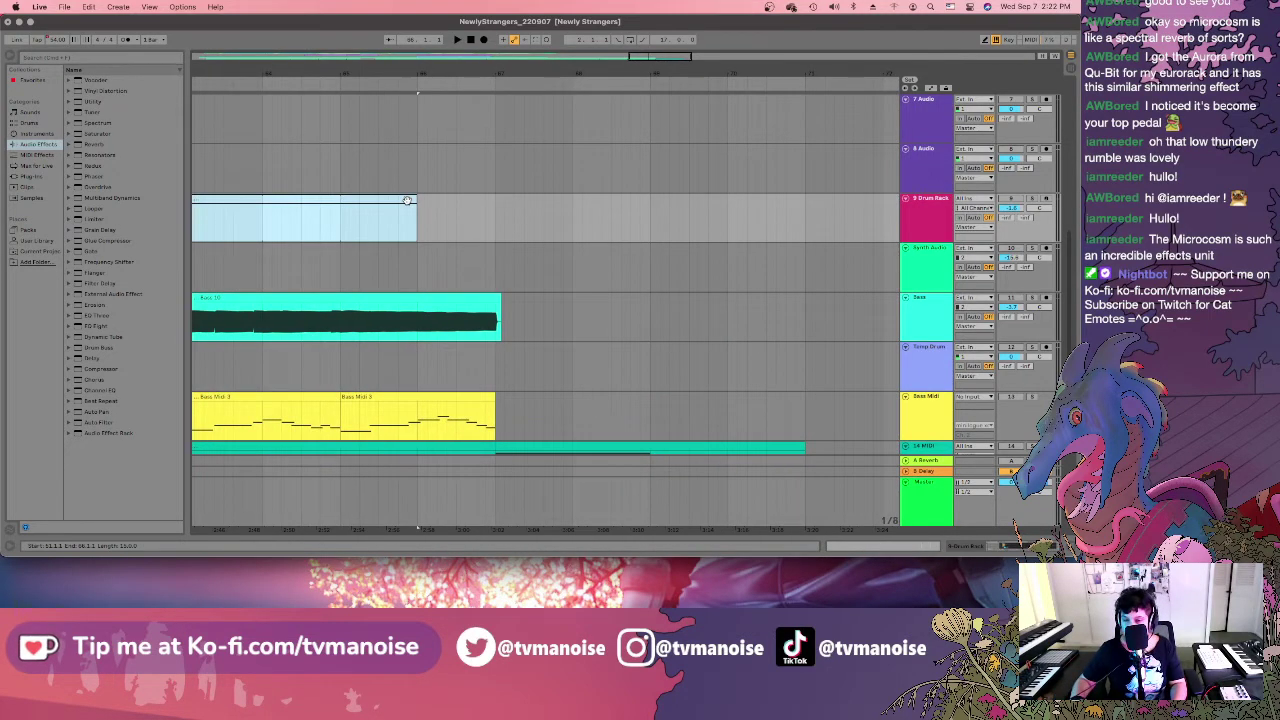
{"action": "key", "text": "ctrl+v"}
{"action": "scroll", "coordinate": [545, 310], "scroll_direction": "left", "scroll_amount": 10}
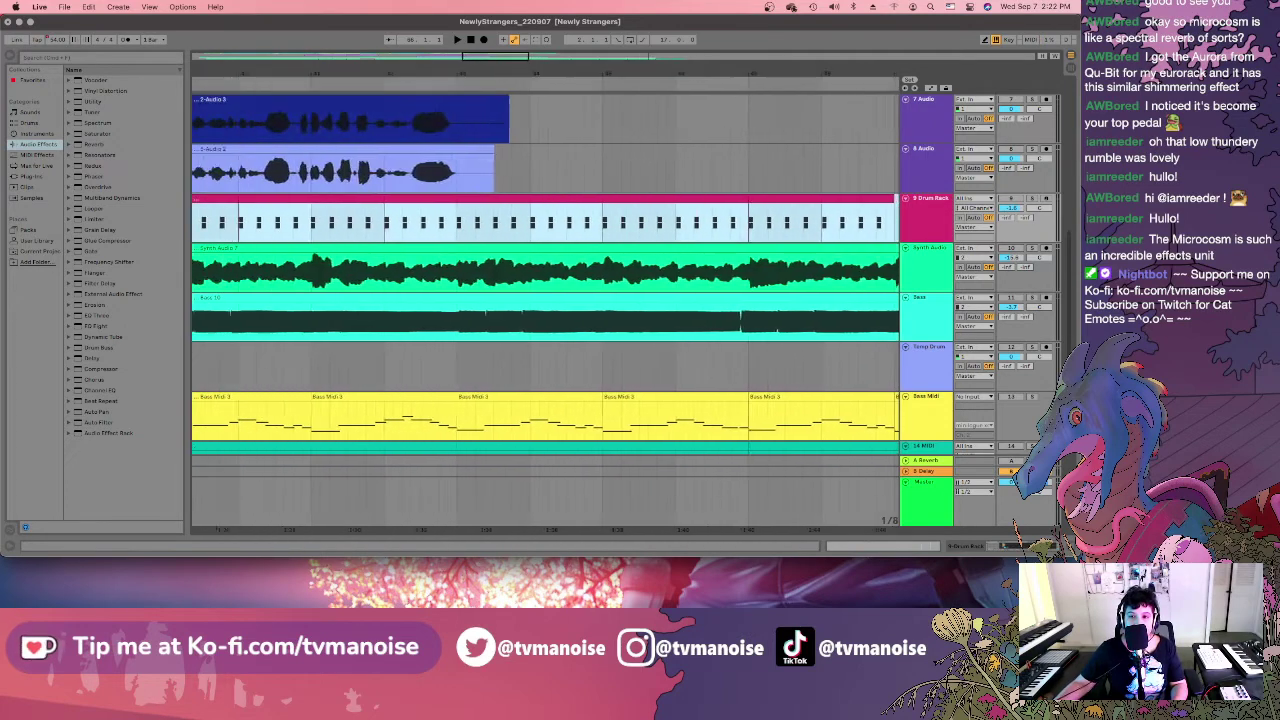
{"action": "scroll", "coordinate": [545, 310], "scroll_direction": "left", "scroll_amount": 5}
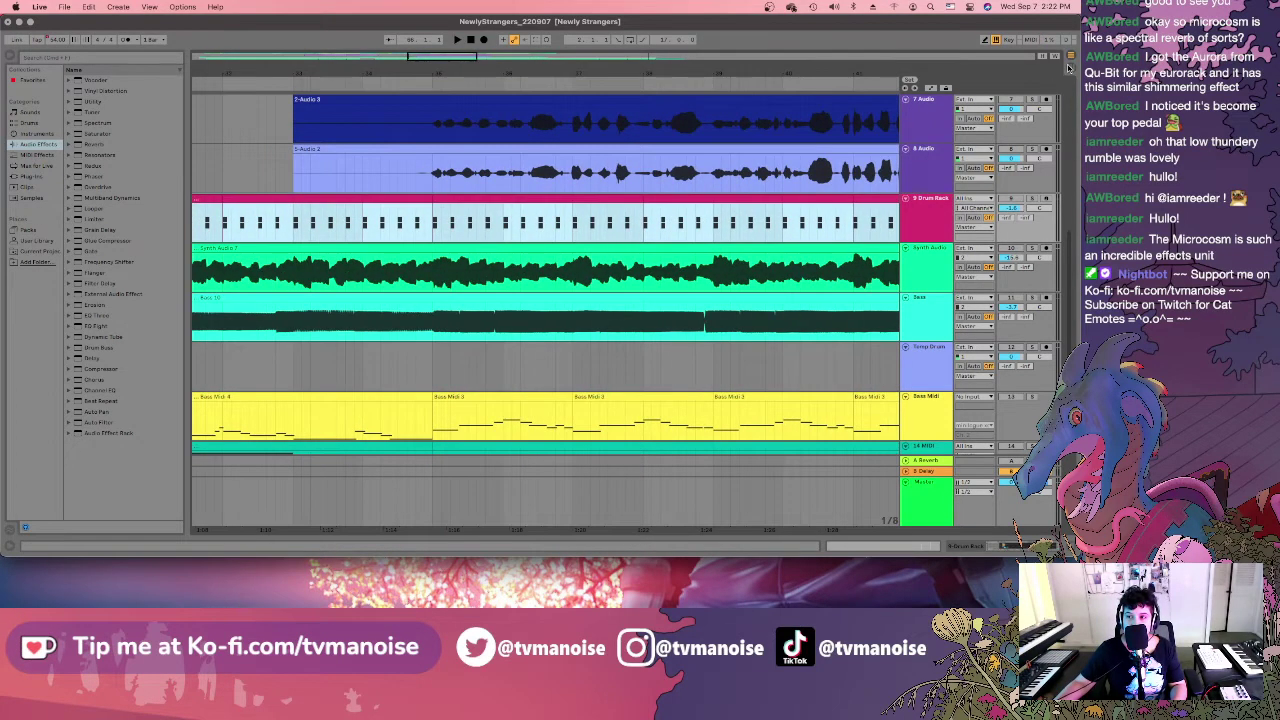
Turn the Synth Audio and Bass tracks back on in the mixer.
{"action": "left_click", "coordinate": [1070, 66]}
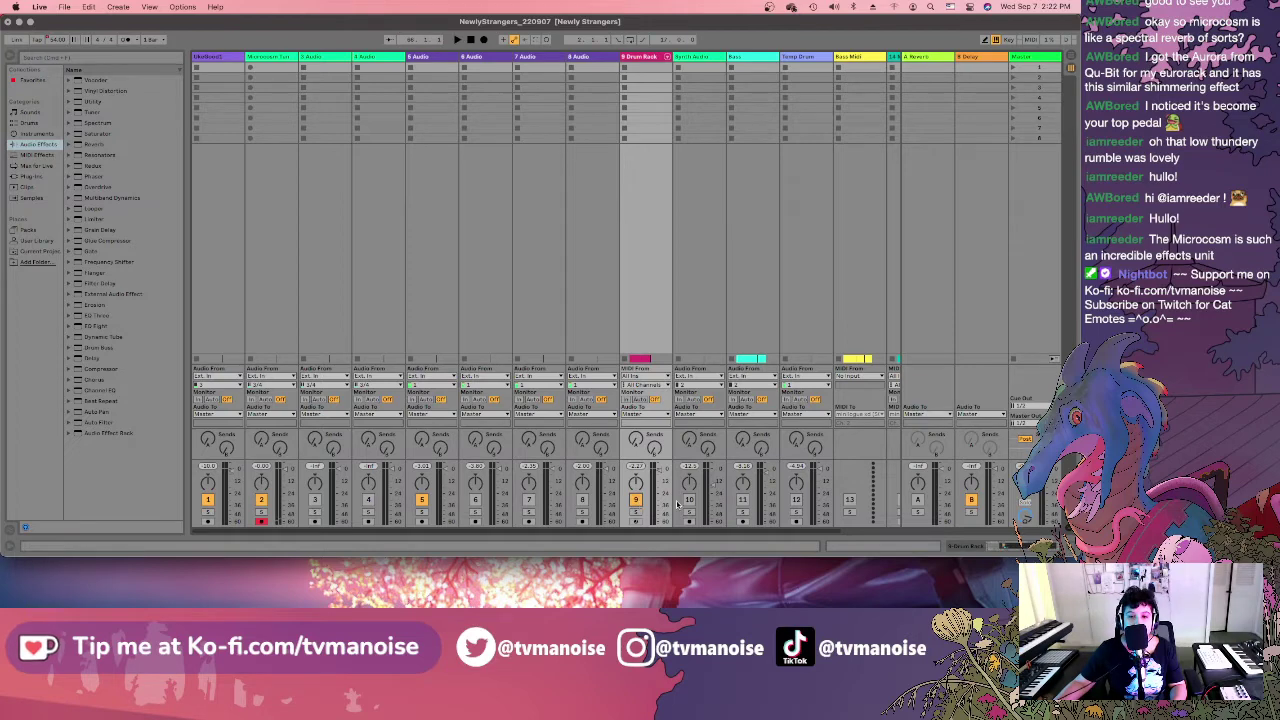
{"action": "left_click", "coordinate": [742, 500]}
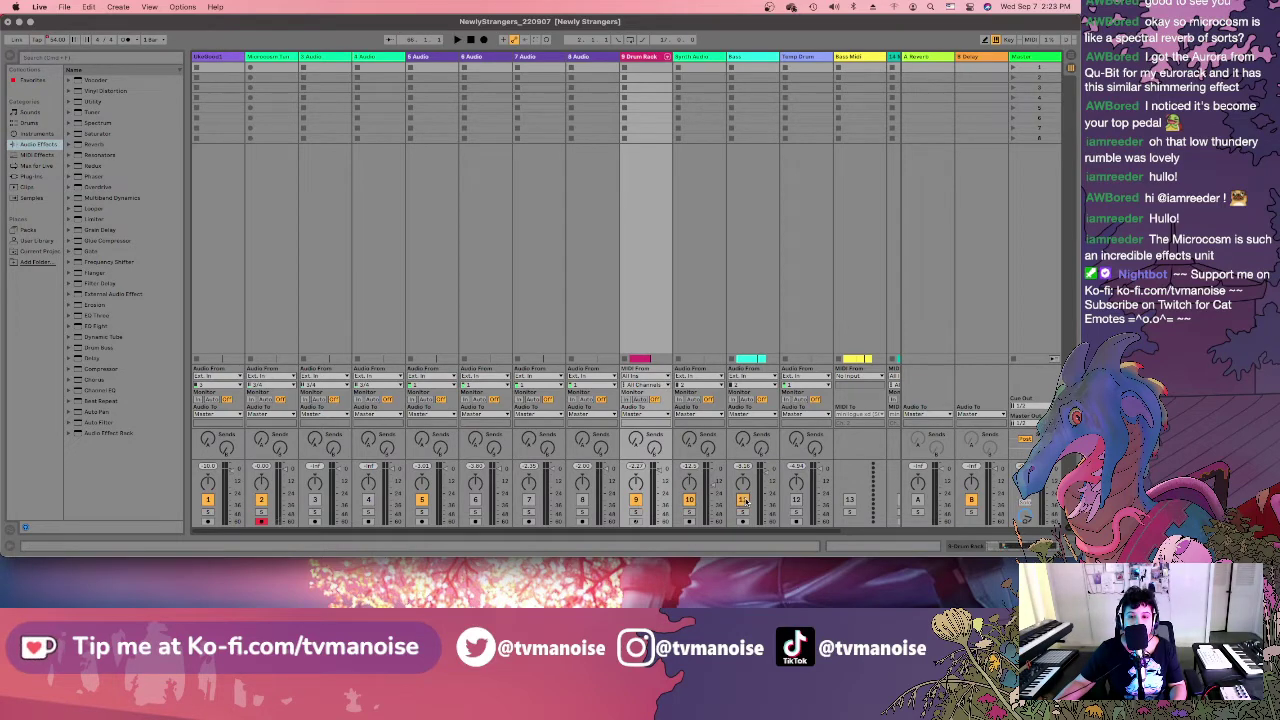
{"action": "left_click", "coordinate": [1069, 58]}
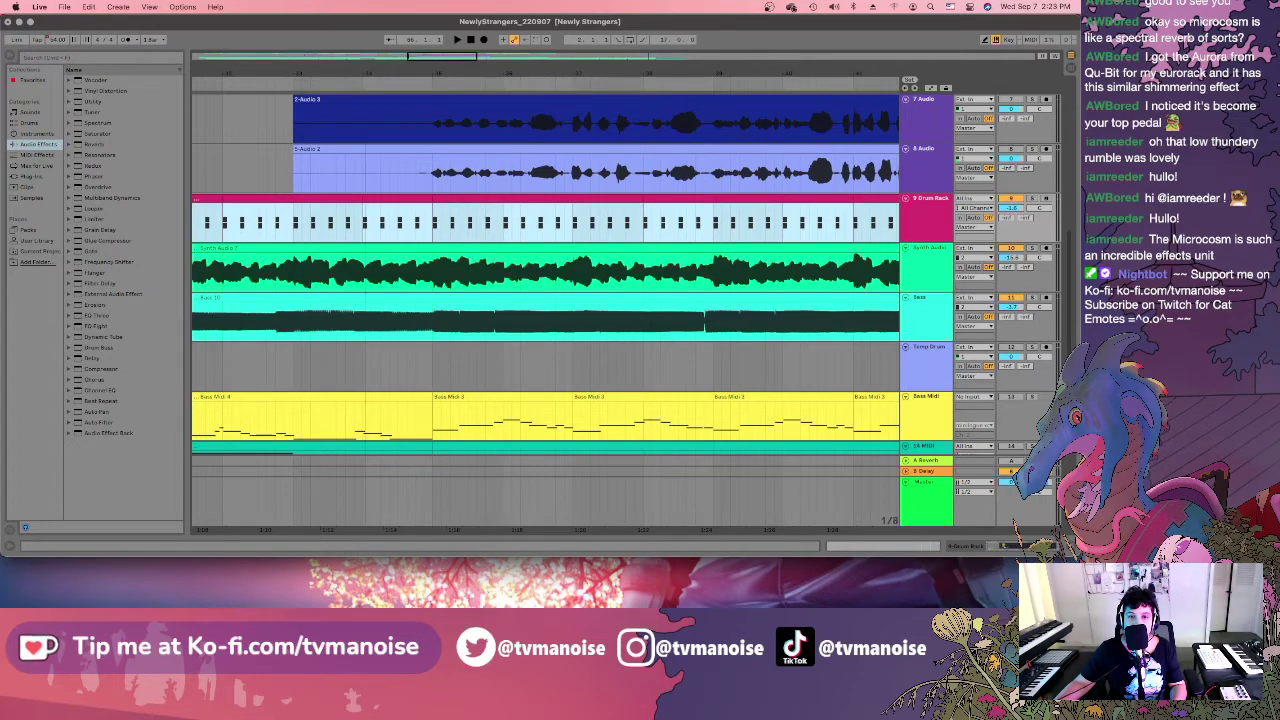
Play the arrangement from the start of the first take at bar 3 to hear the Microcosm clip in the mix.
{"action": "left_click_drag", "start_coordinate": [422, 60], "coordinate": [395, 57]}
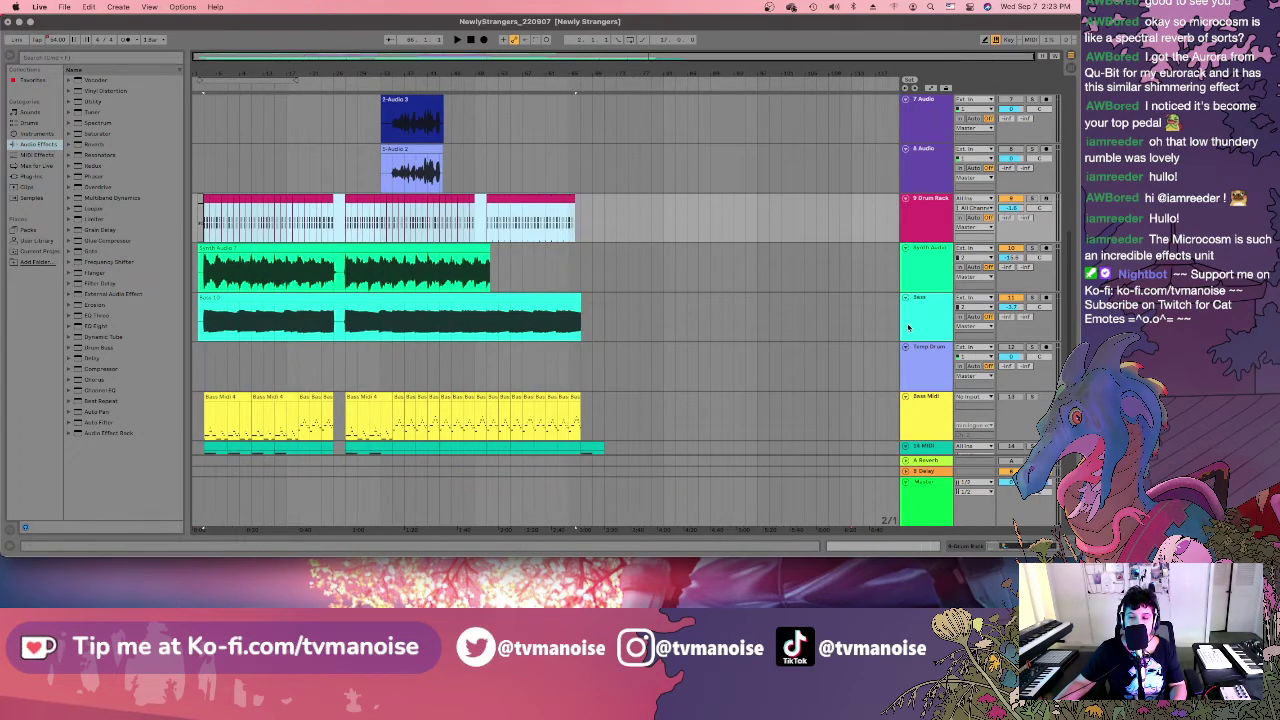
{"action": "left_click_drag", "start_coordinate": [1073, 268], "coordinate": [1073, 133]}
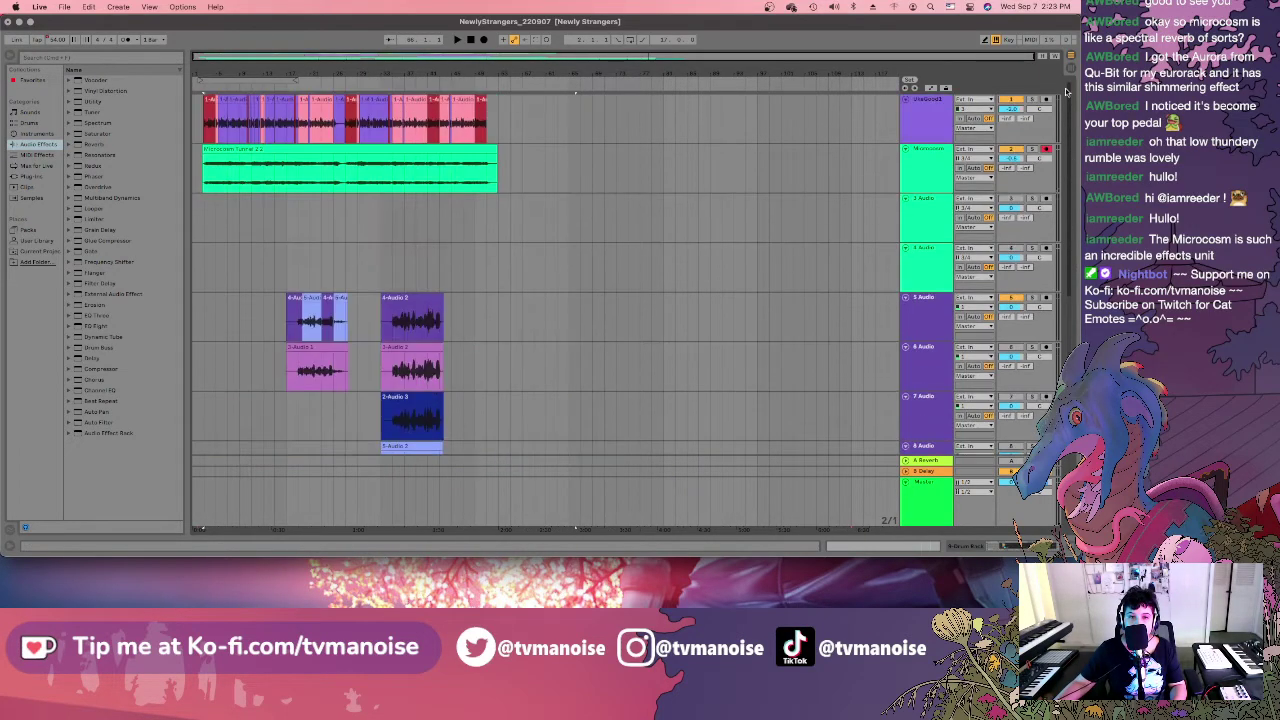
{"action": "left_click", "coordinate": [200, 131]}
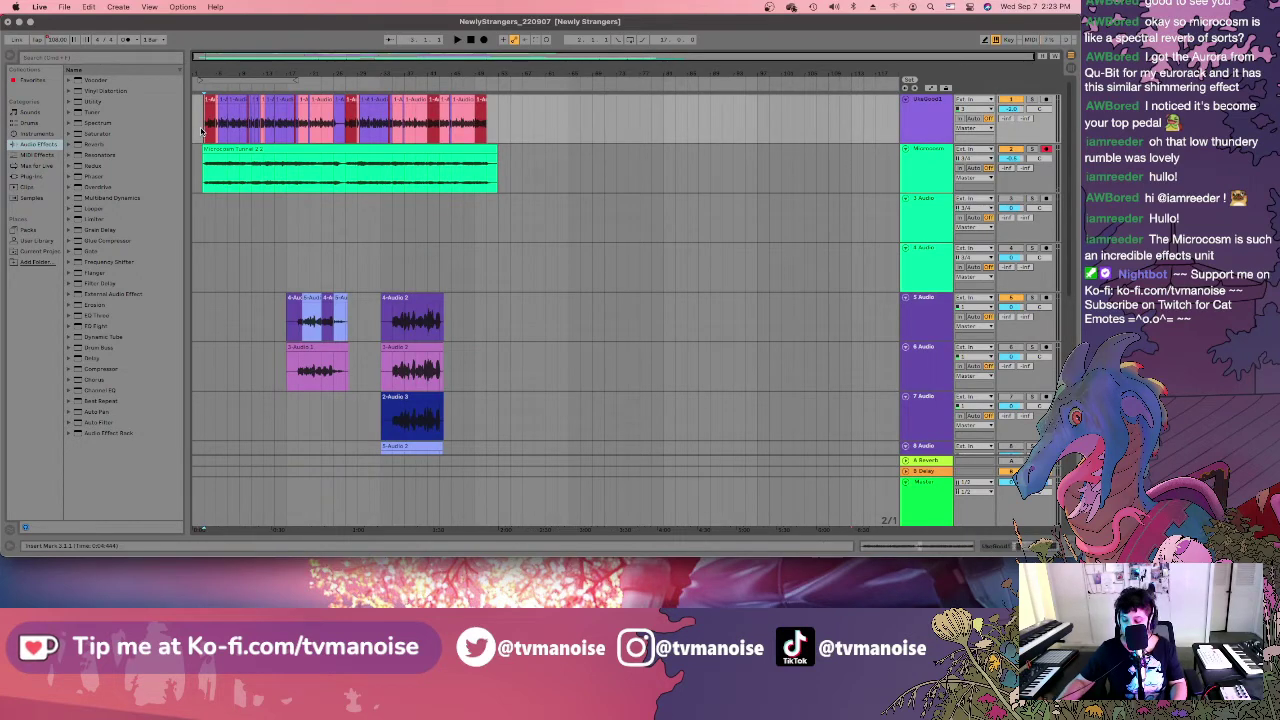
{"action": "key", "text": "plus"}
{"action": "key", "text": "plus"}
{"action": "key", "text": "plus"}
{"action": "key", "text": "plus"}
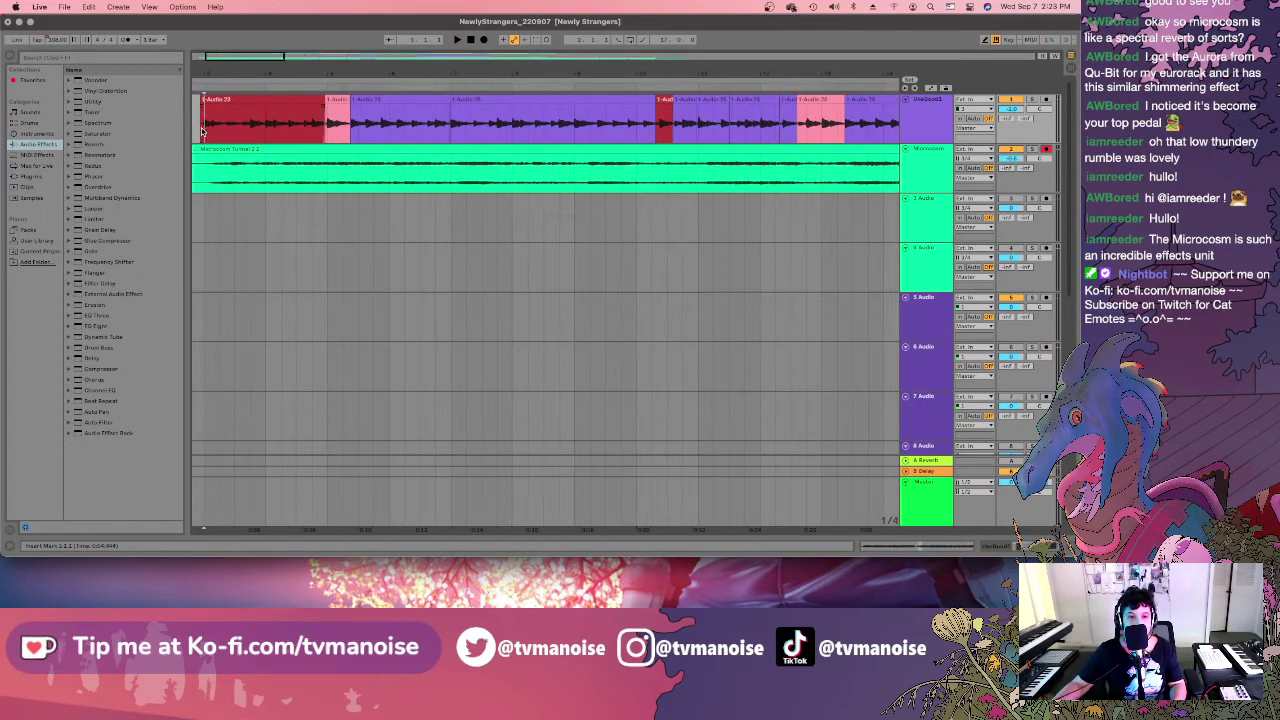
{"action": "key", "text": "space"}
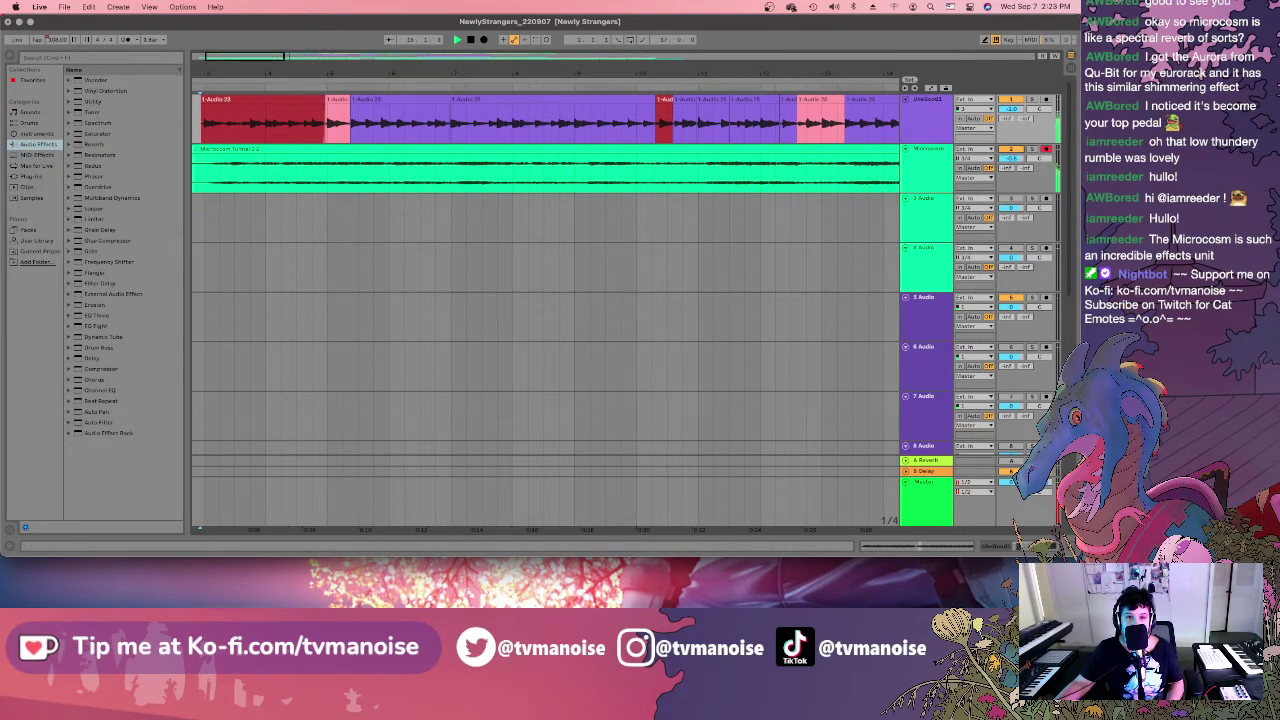
Rename the Microcosm track as "Tunnel 2" and hide its empty device view.
{"action": "left_click_drag", "start_coordinate": [280, 57], "coordinate": [392, 57]}
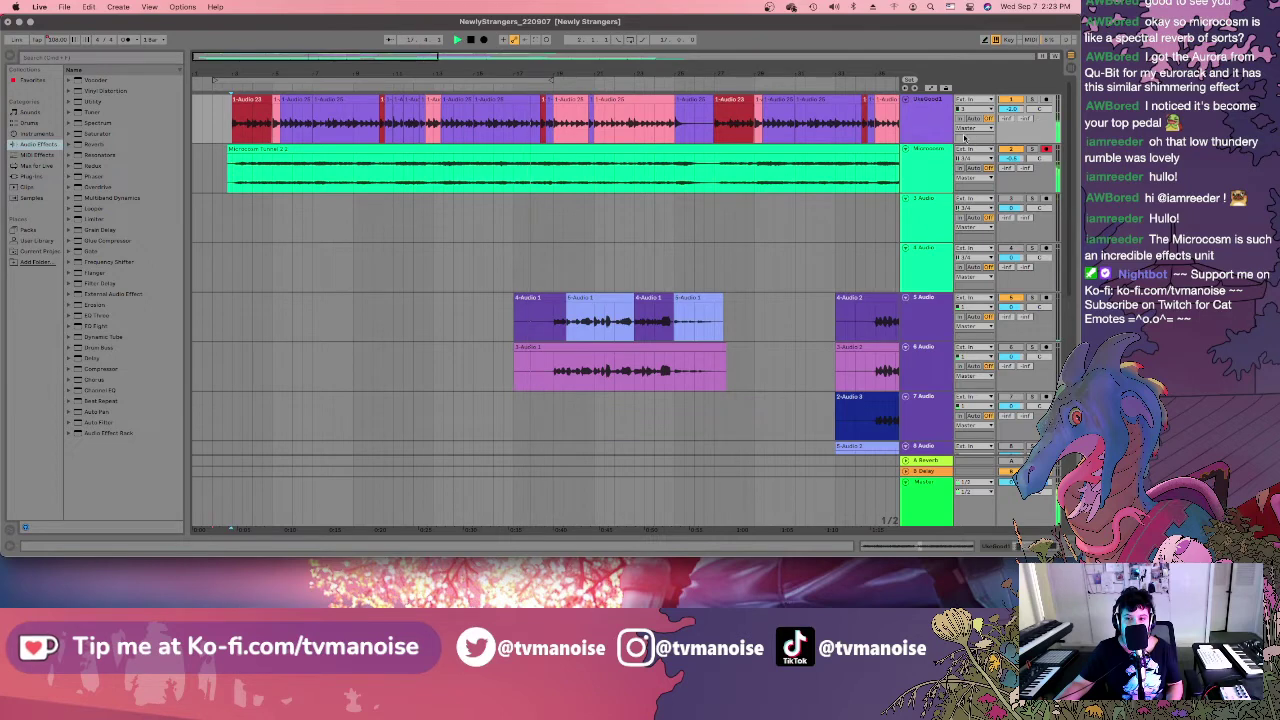
{"action": "left_click", "coordinate": [930, 150]}
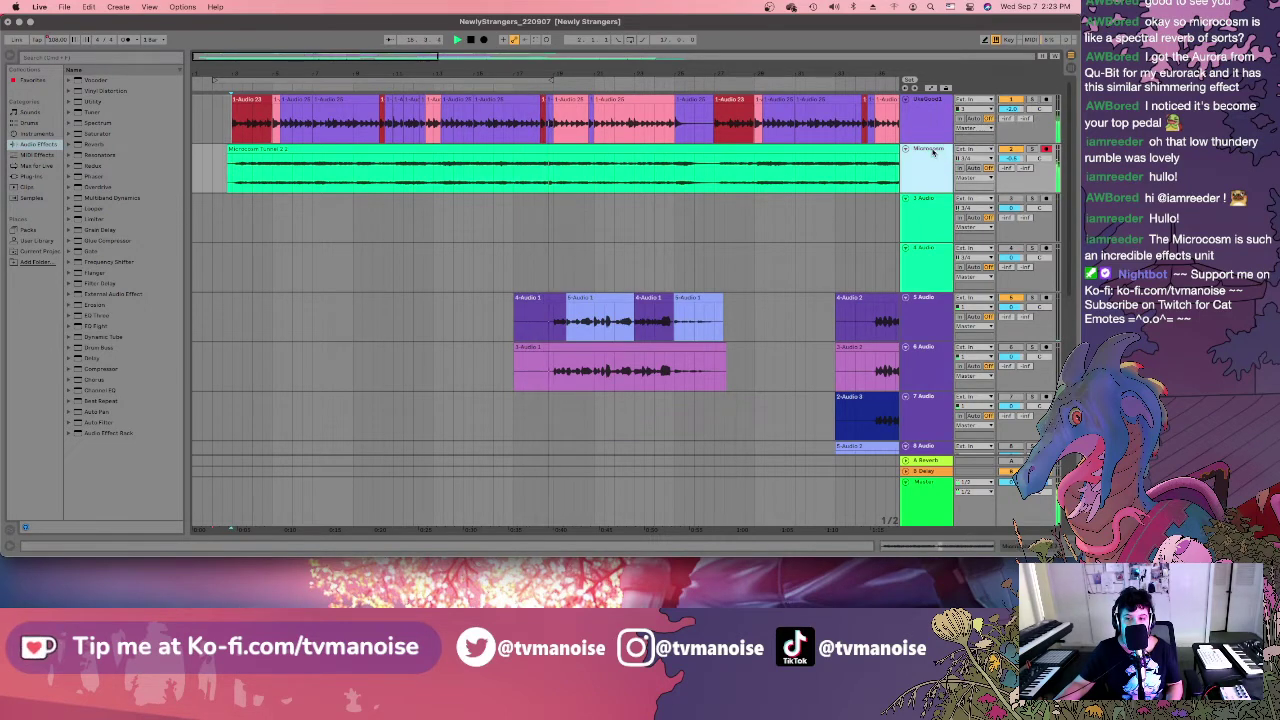
{"action": "left_click", "coordinate": [931, 150]}
{"action": "right_click", "coordinate": [934, 152]}
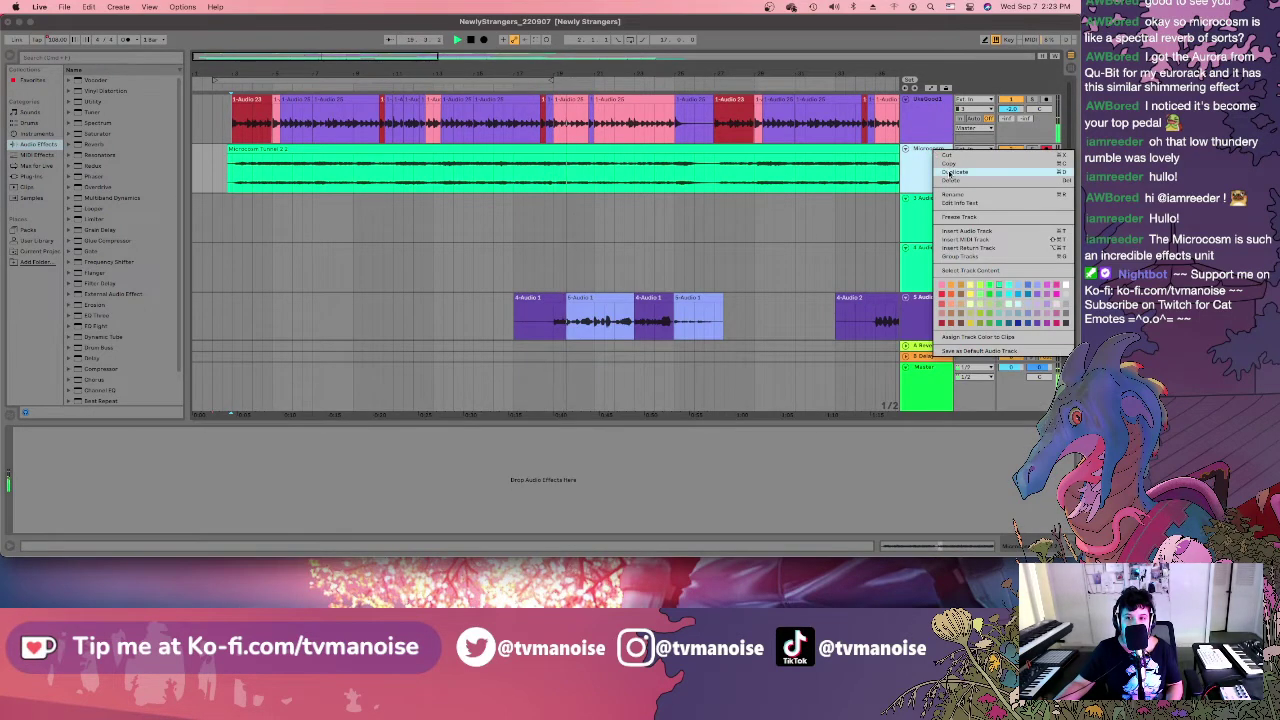
{"action": "left_click", "coordinate": [914, 156]}
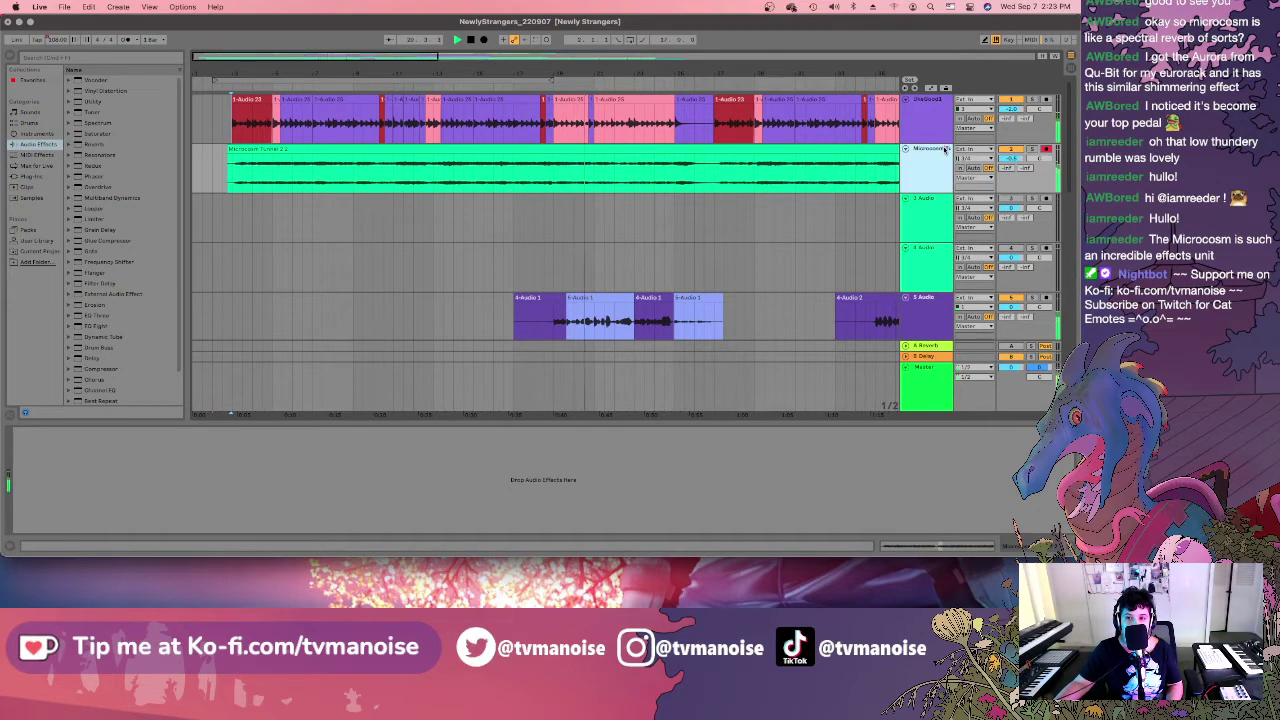
{"action": "key", "text": "super+r"}
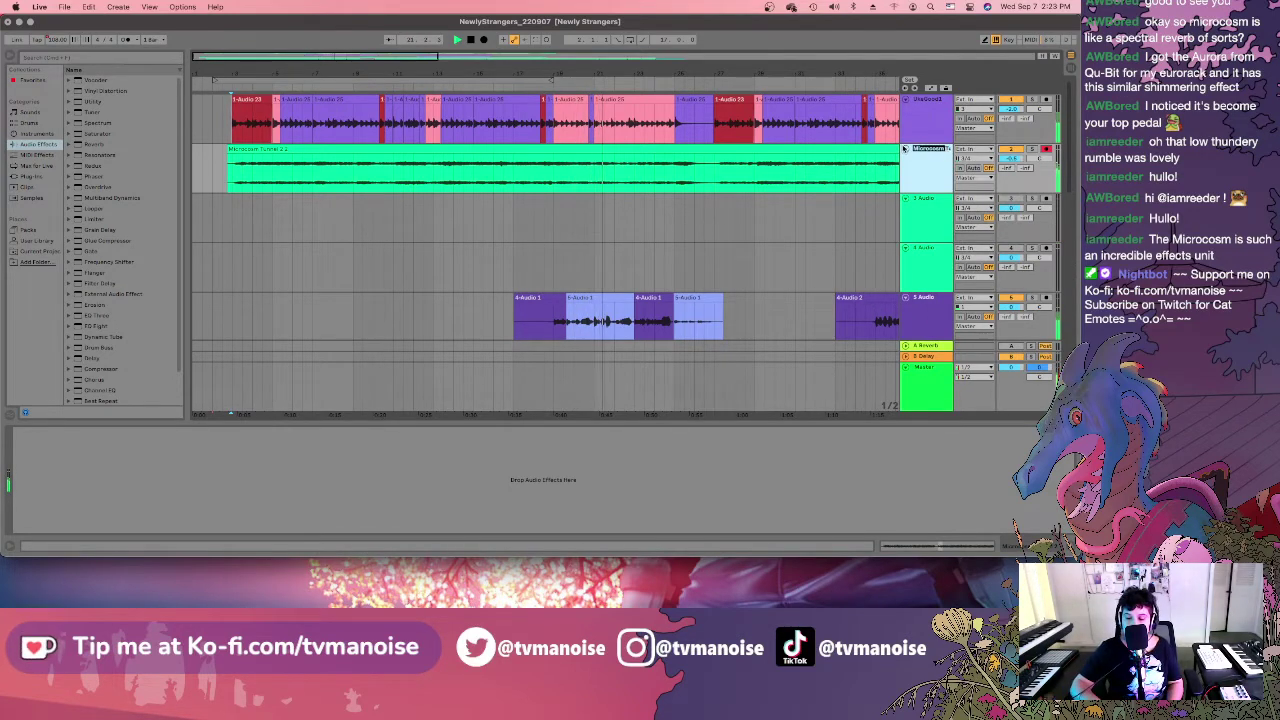
{"action": "type", "text": "Tunnel 2"}
{"action": "key", "text": "Return"}
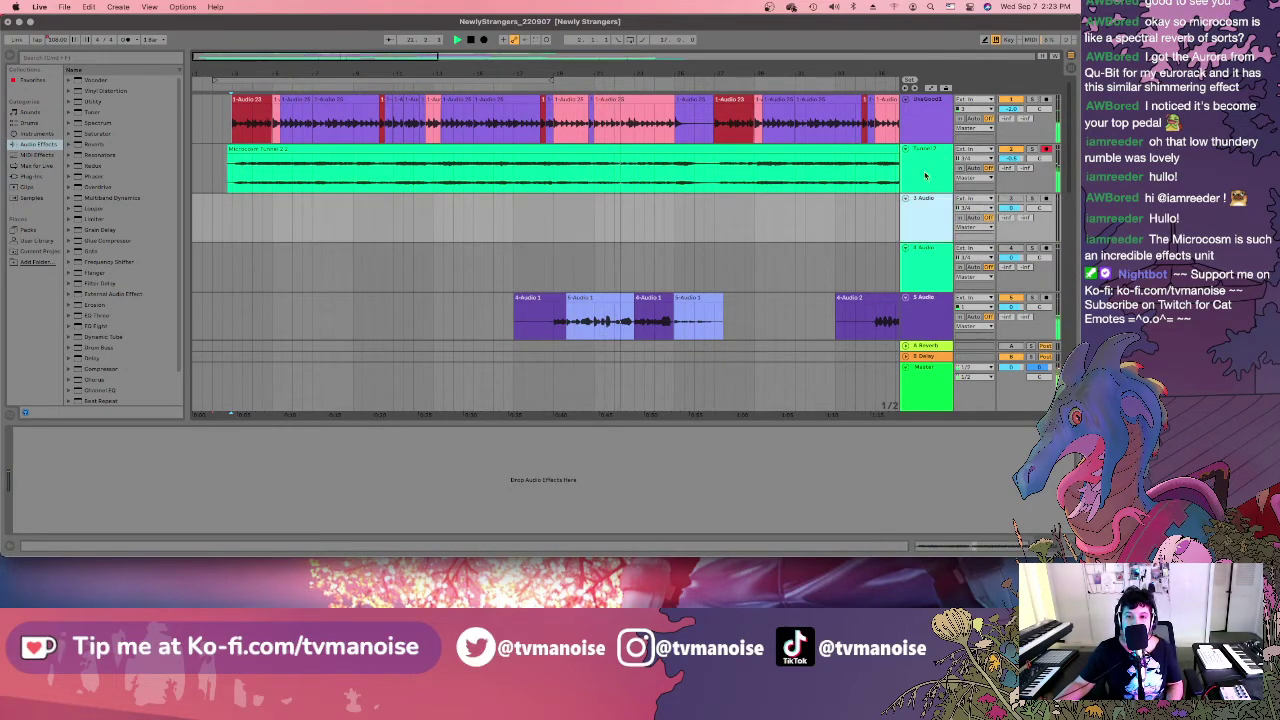
{"action": "left_click", "coordinate": [925, 176]}
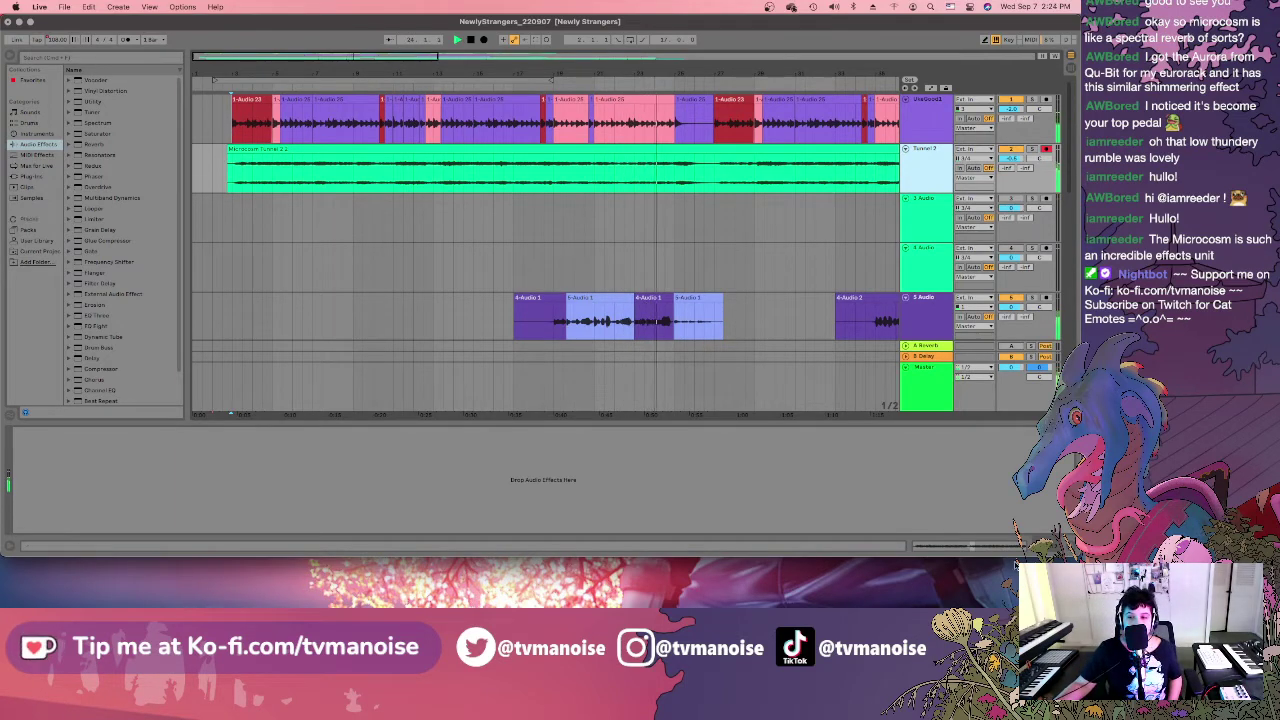
{"action": "left_click", "coordinate": [1048, 546]}
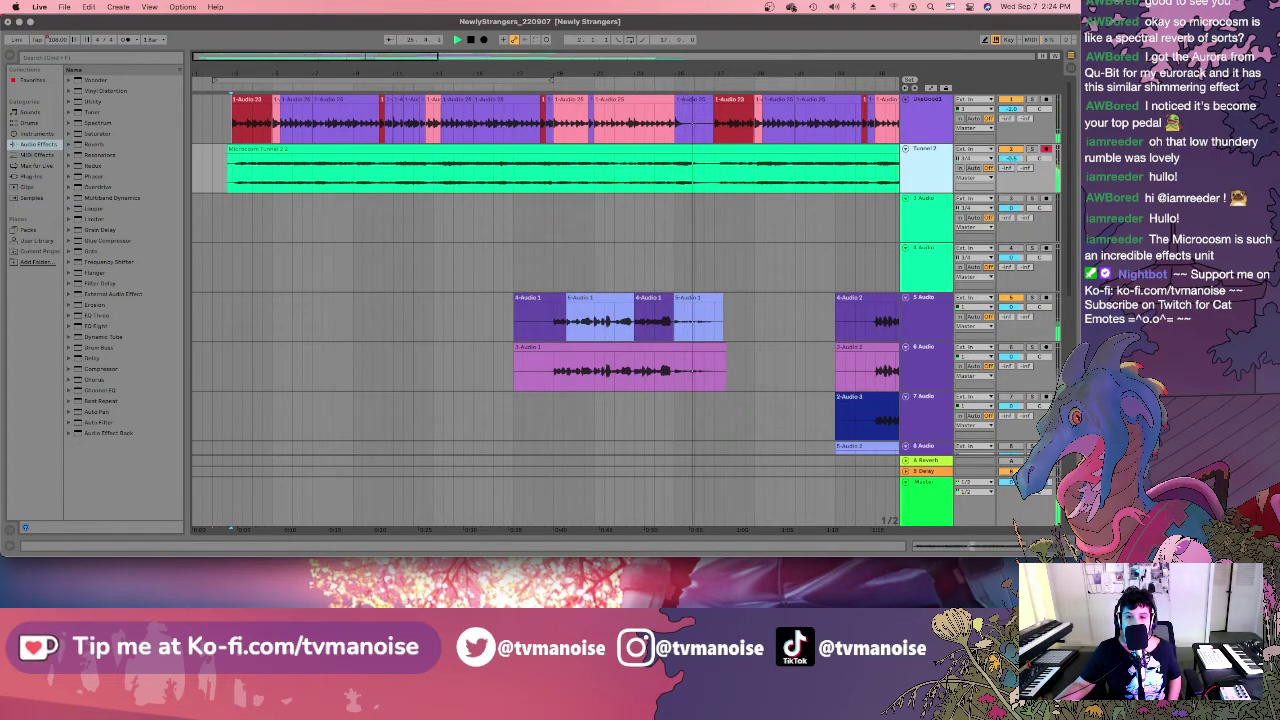
Raise the Tunnel 2 track's volume slightly in the mixer while the song plays.
{"action": "left_click", "coordinate": [1069, 71]}
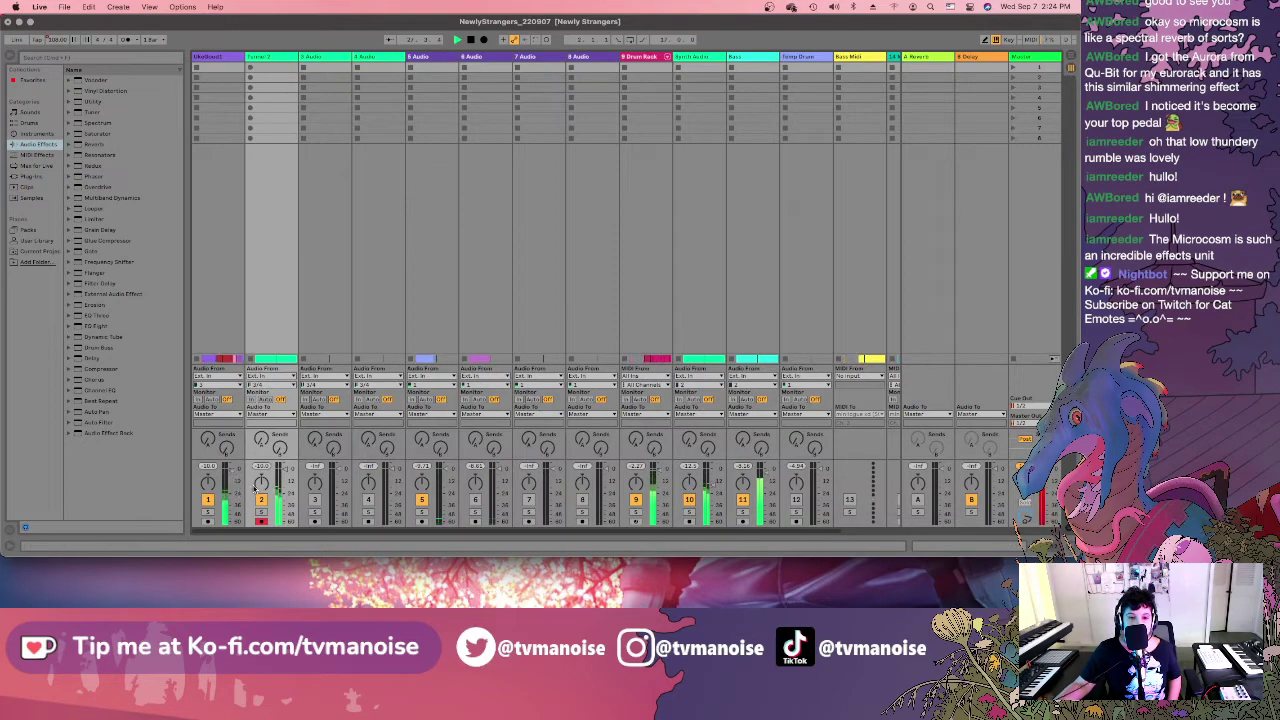
{"action": "left_click_drag", "start_coordinate": [284, 466], "coordinate": [284, 465]}
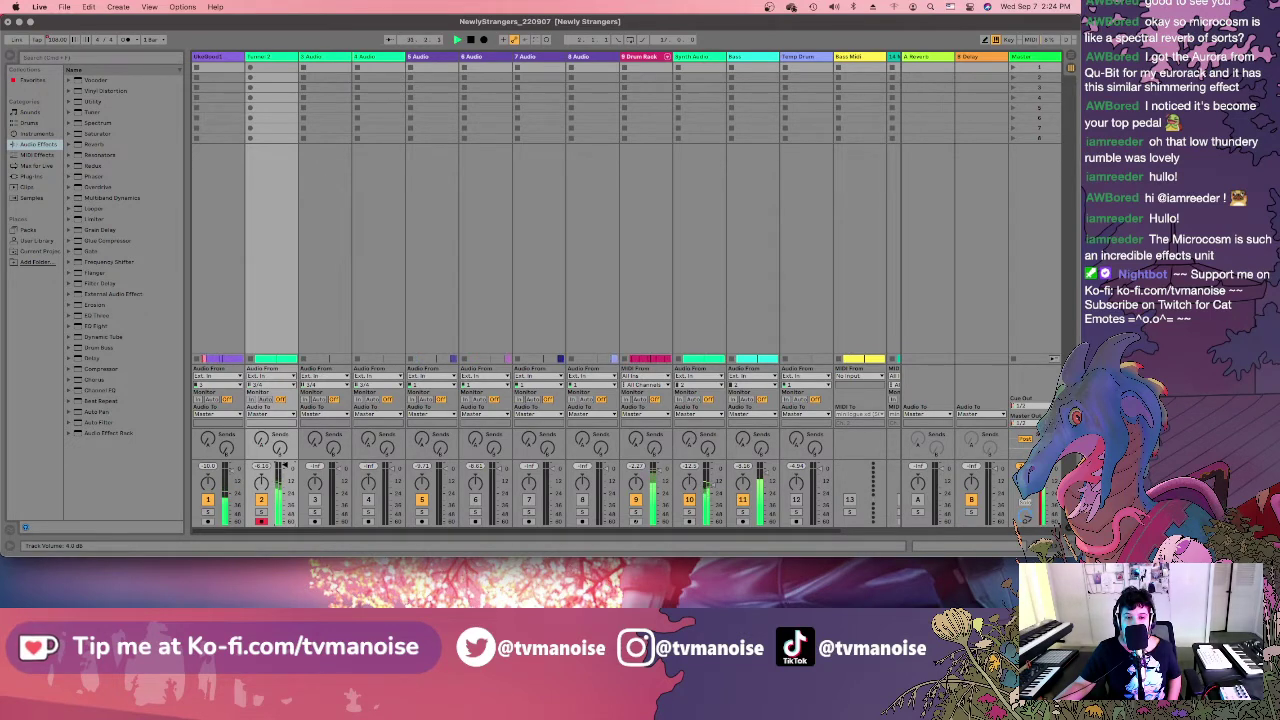
{"action": "left_click_drag", "start_coordinate": [284, 466], "coordinate": [284, 467]}
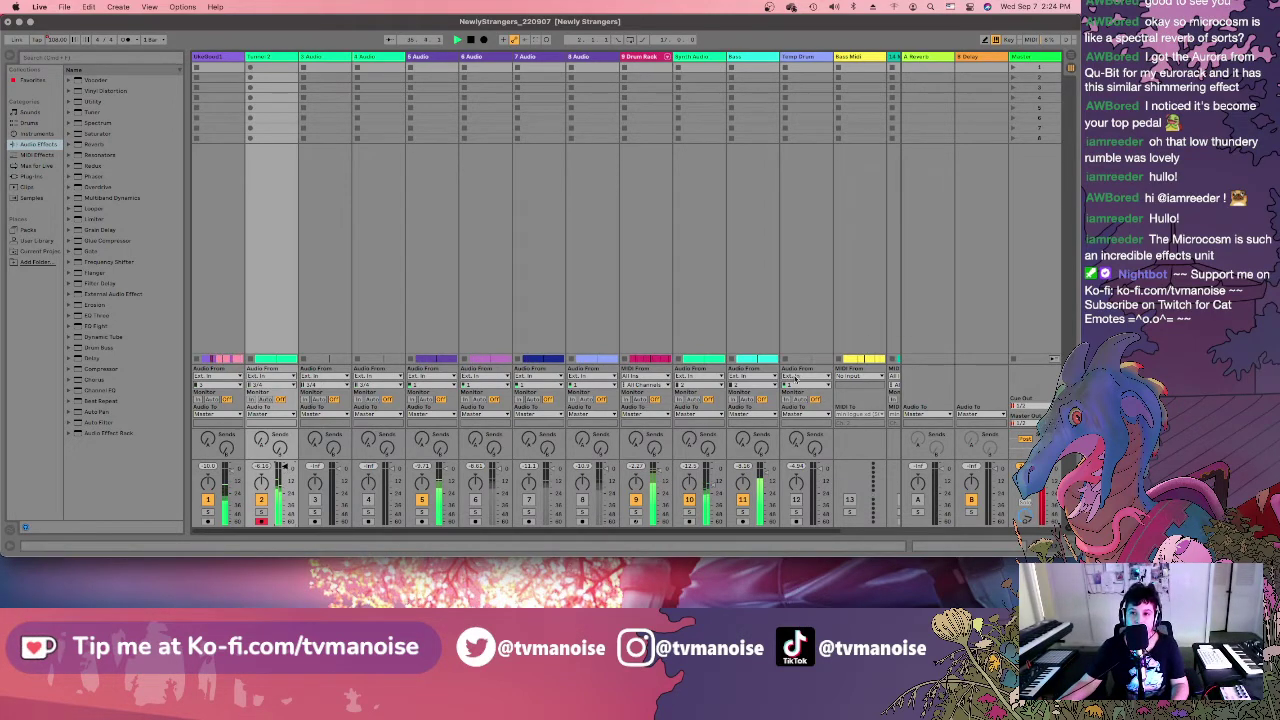
{"action": "left_click", "coordinate": [1071, 57]}
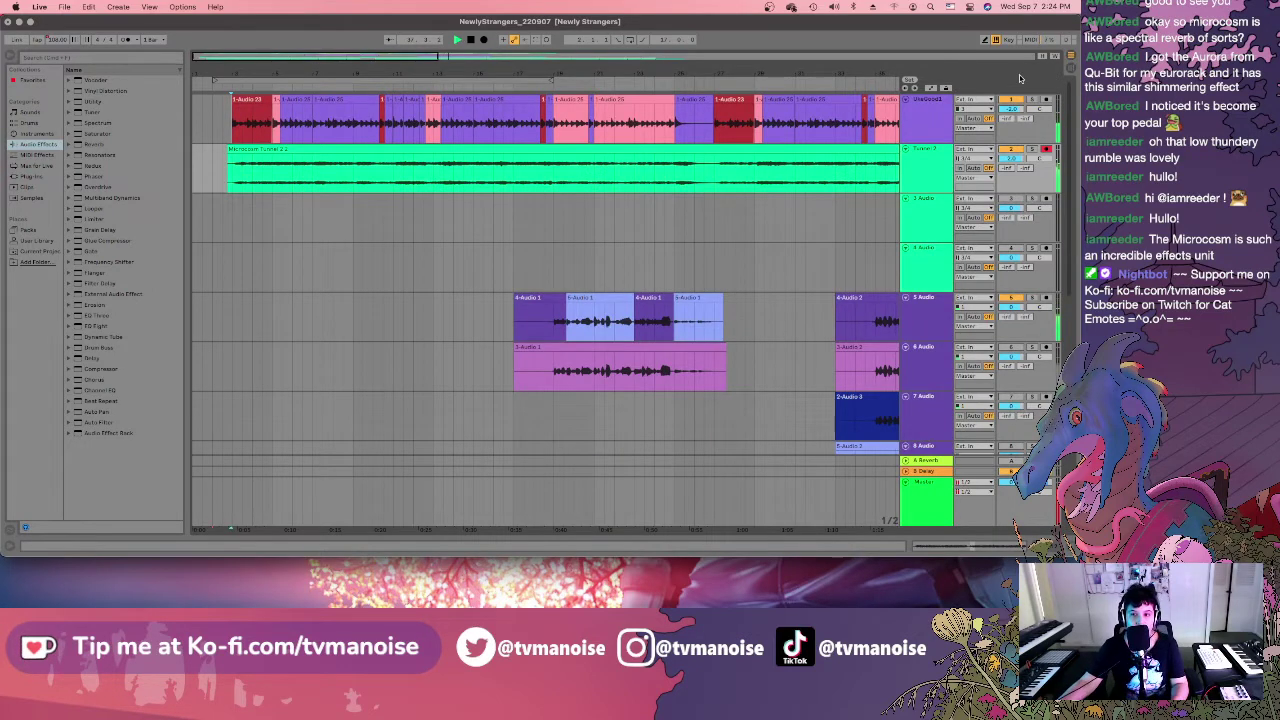
Solo the 3 Audio track with its monitoring set to In, and place the insert marker on it at 2.1.1.
{"action": "left_click_drag", "start_coordinate": [432, 57], "coordinate": [678, 57]}
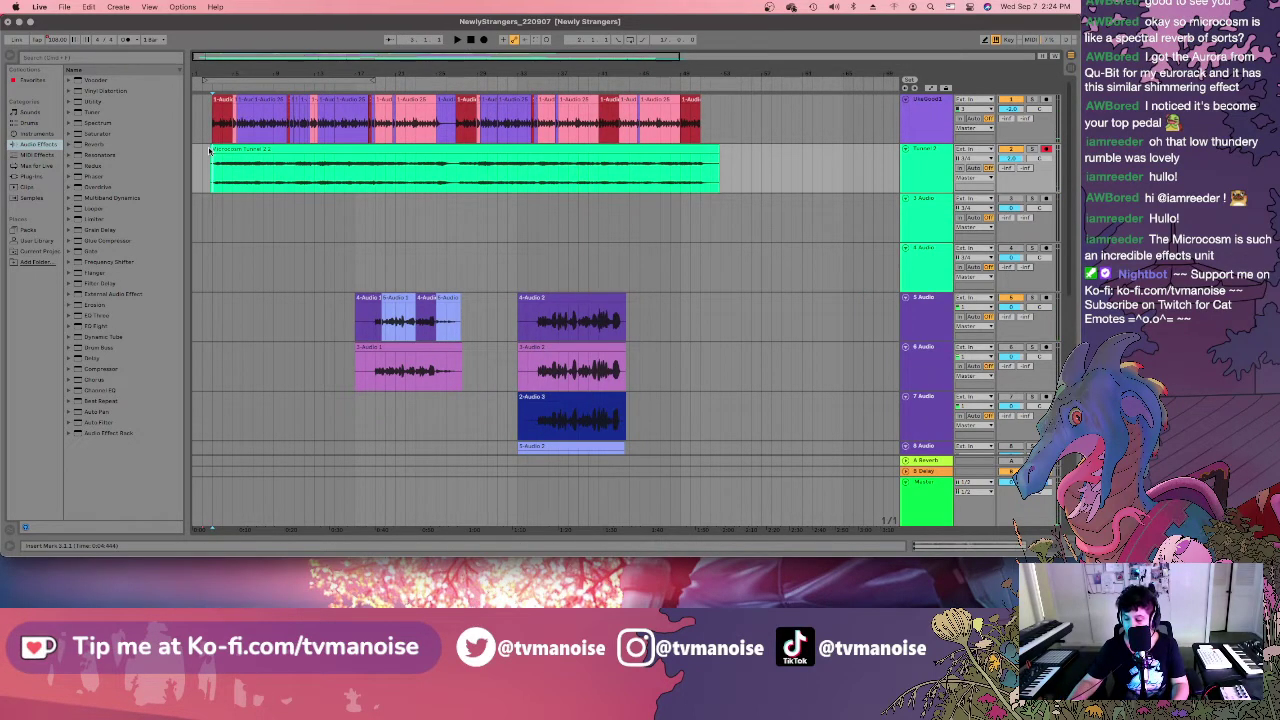
{"action": "scroll", "coordinate": [209, 150], "scroll_direction": "up", "scroll_amount": 10}
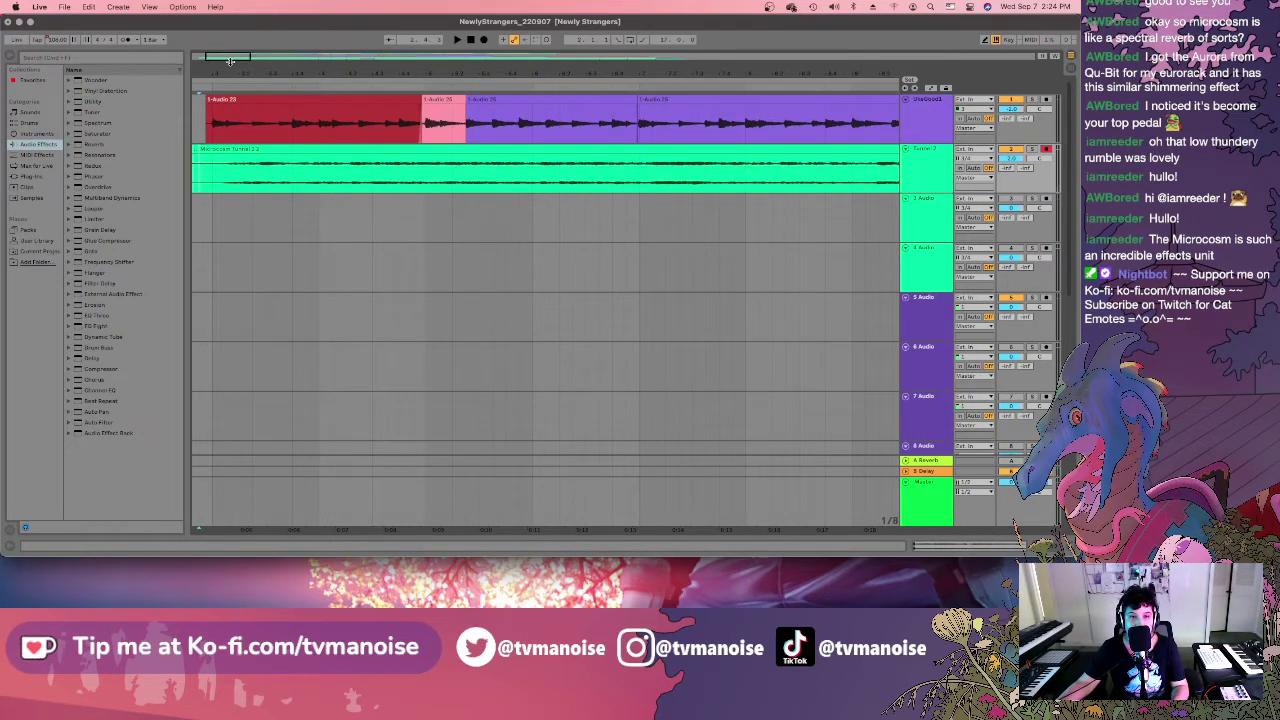
{"action": "left_click_drag", "start_coordinate": [232, 57], "coordinate": [222, 58]}
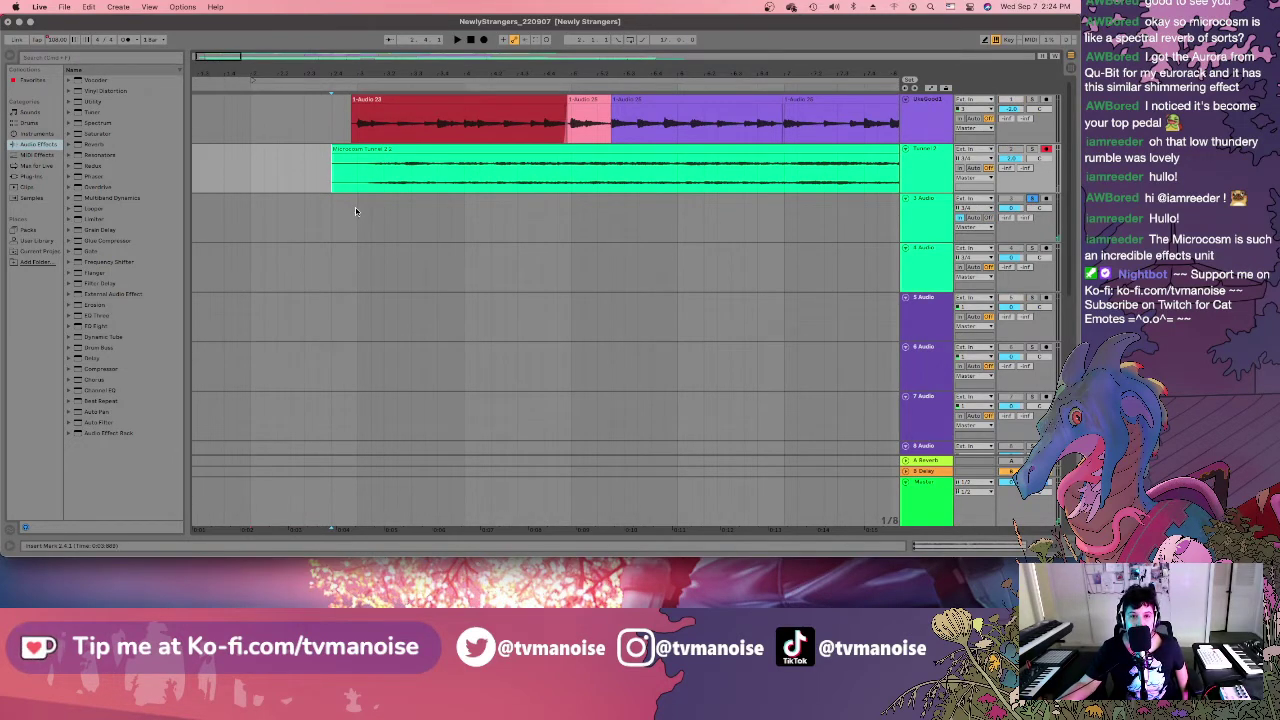
{"action": "left_click", "coordinate": [251, 223]}
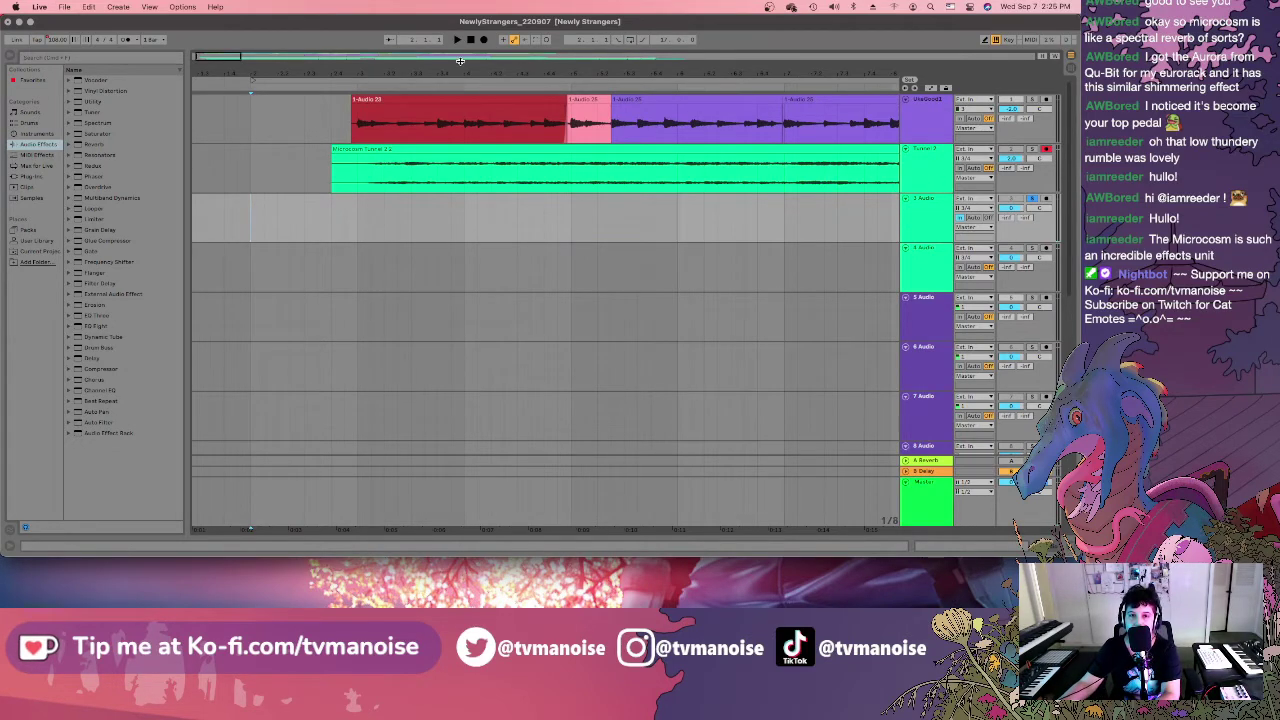
{"action": "mouse_move", "coordinate": [238, 55]}
{"action": "left_mouse_down"}
{"action": "mouse_move", "coordinate": [440, 55]}
{"action": "mouse_move", "coordinate": [262, 55]}
{"action": "left_mouse_up"}
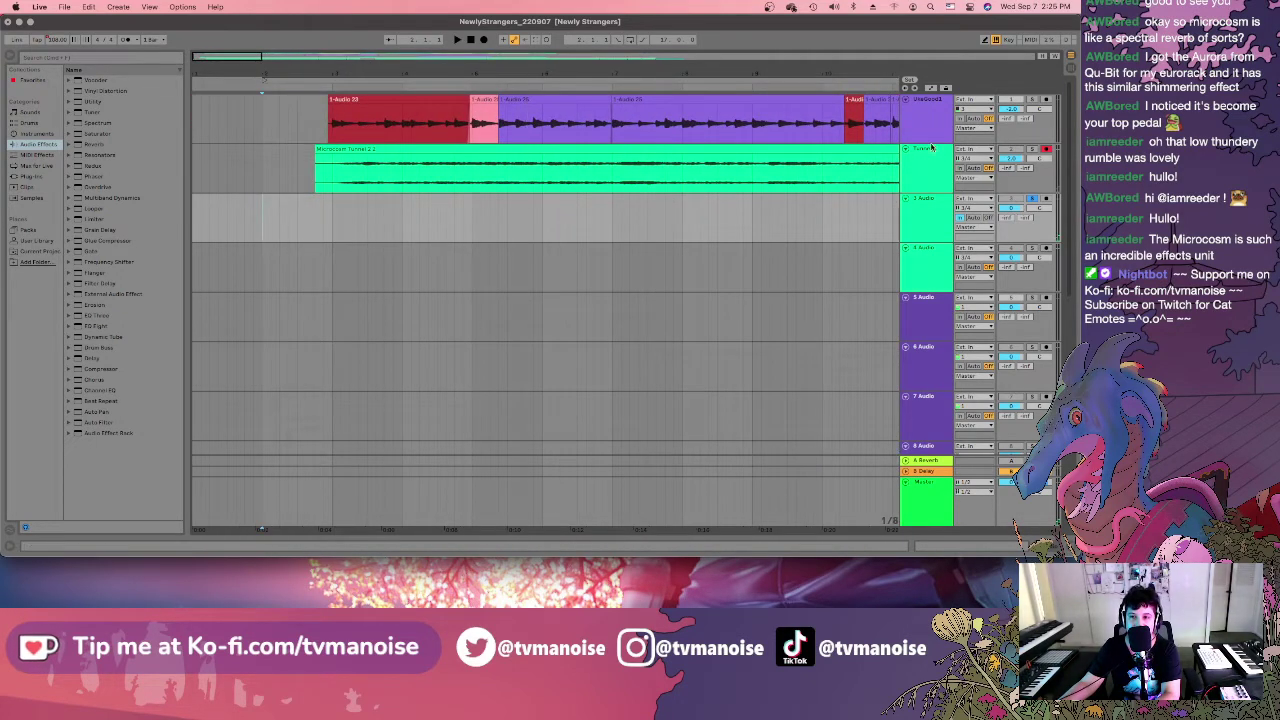
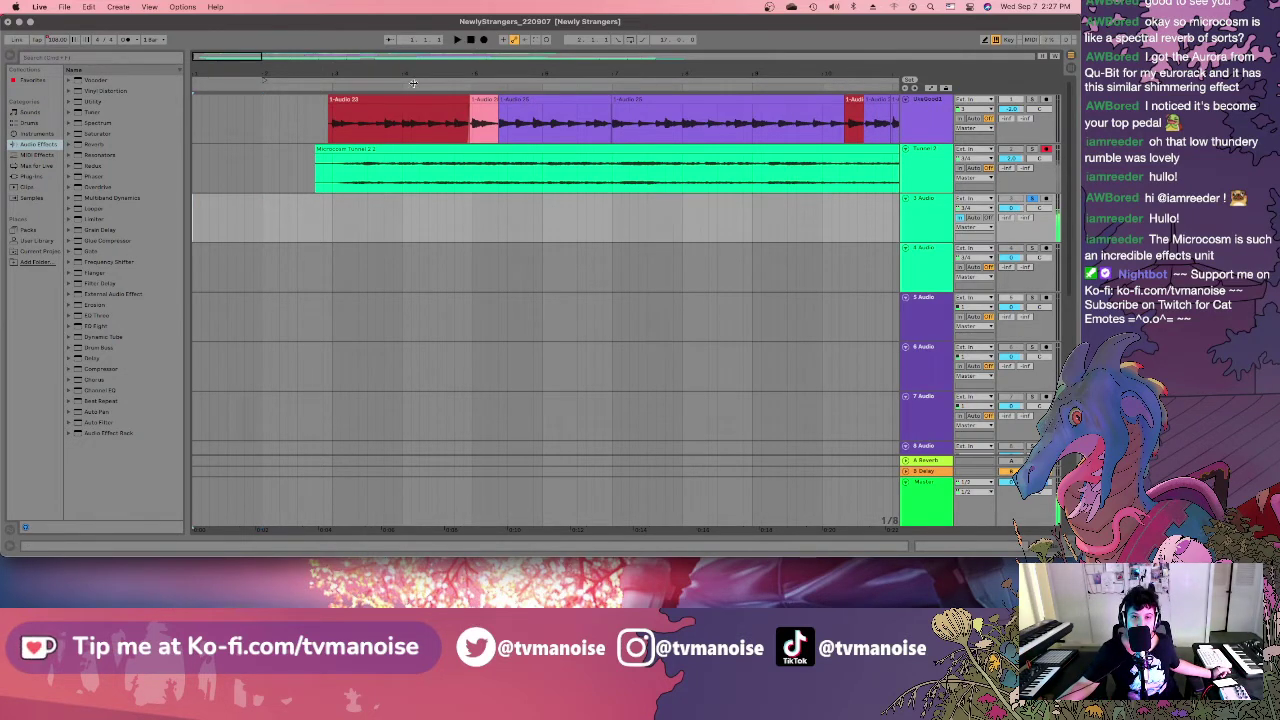
{"action": "left_click", "coordinate": [264, 216]}
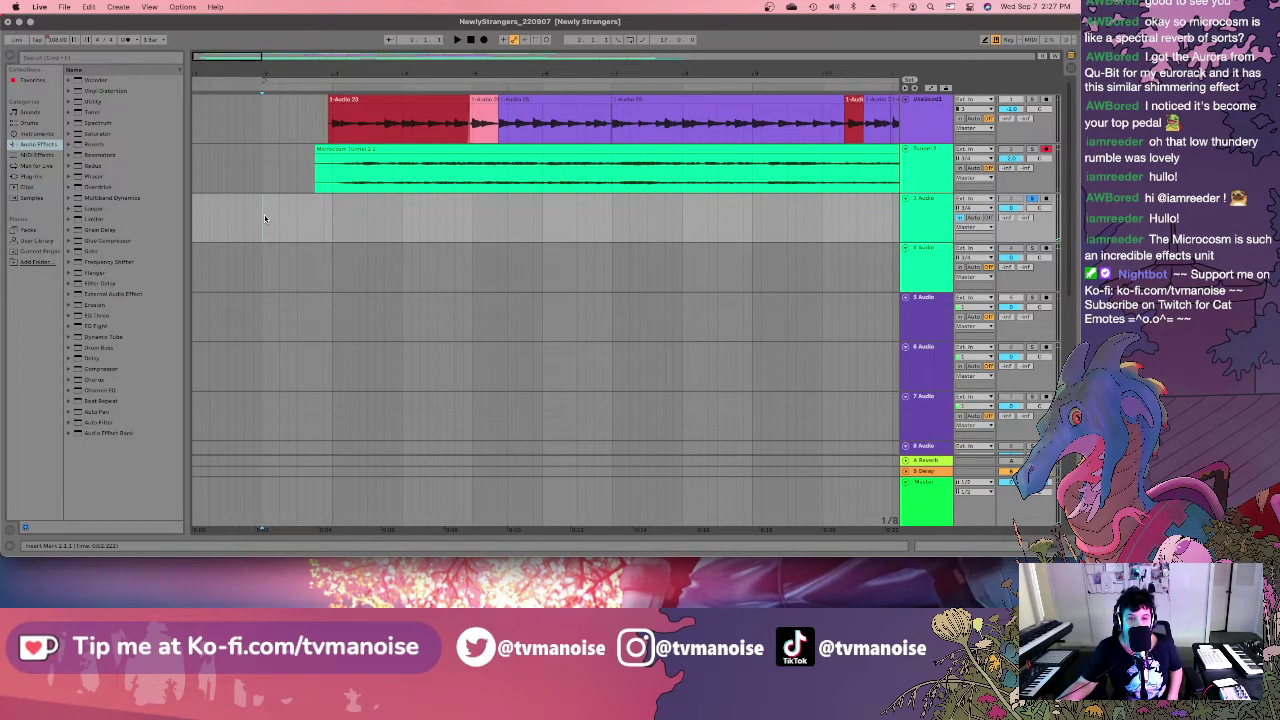
Rename the 3 Audio track as "Haze 1".
{"action": "double_click", "coordinate": [923, 201]}
{"action": "right_click", "coordinate": [923, 201]}
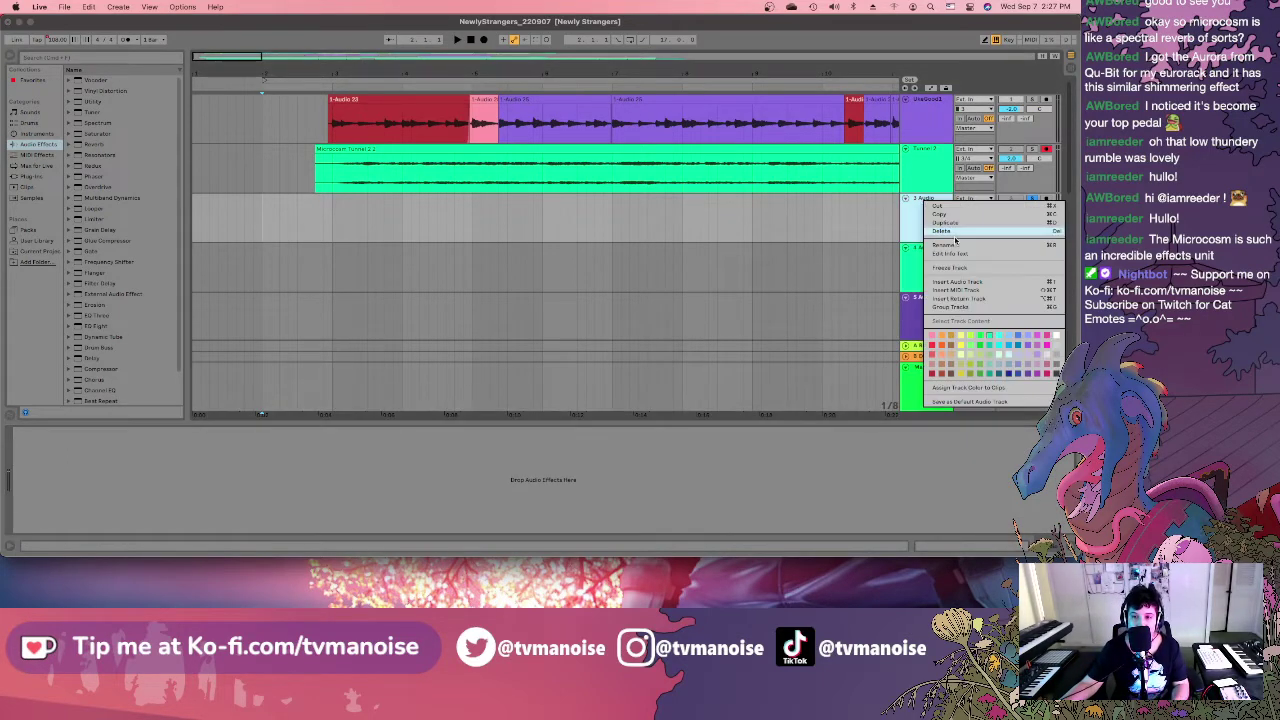
{"action": "left_click", "coordinate": [960, 248]}
{"action": "type", "text": "Haze 1"}
{"action": "key", "text": "Return"}
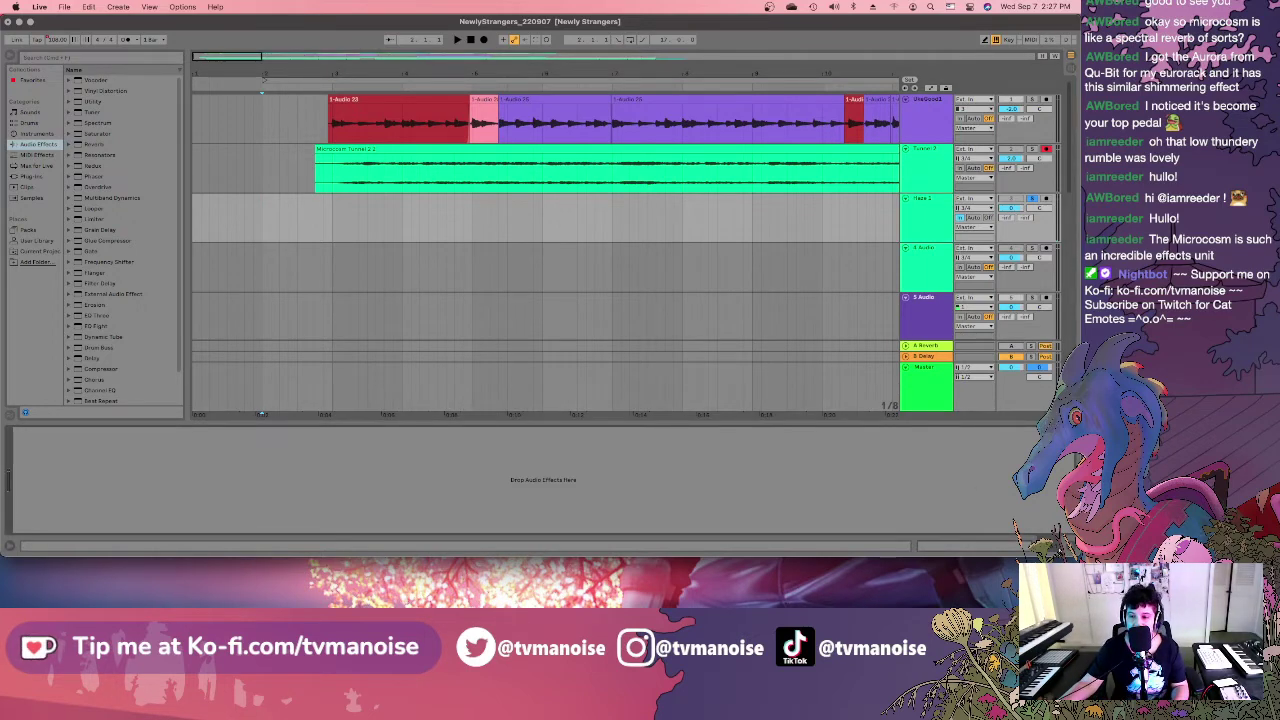
Hide the empty device view and arm the Haze 1 track for recording.
{"action": "key", "text": "super+alt+l"}
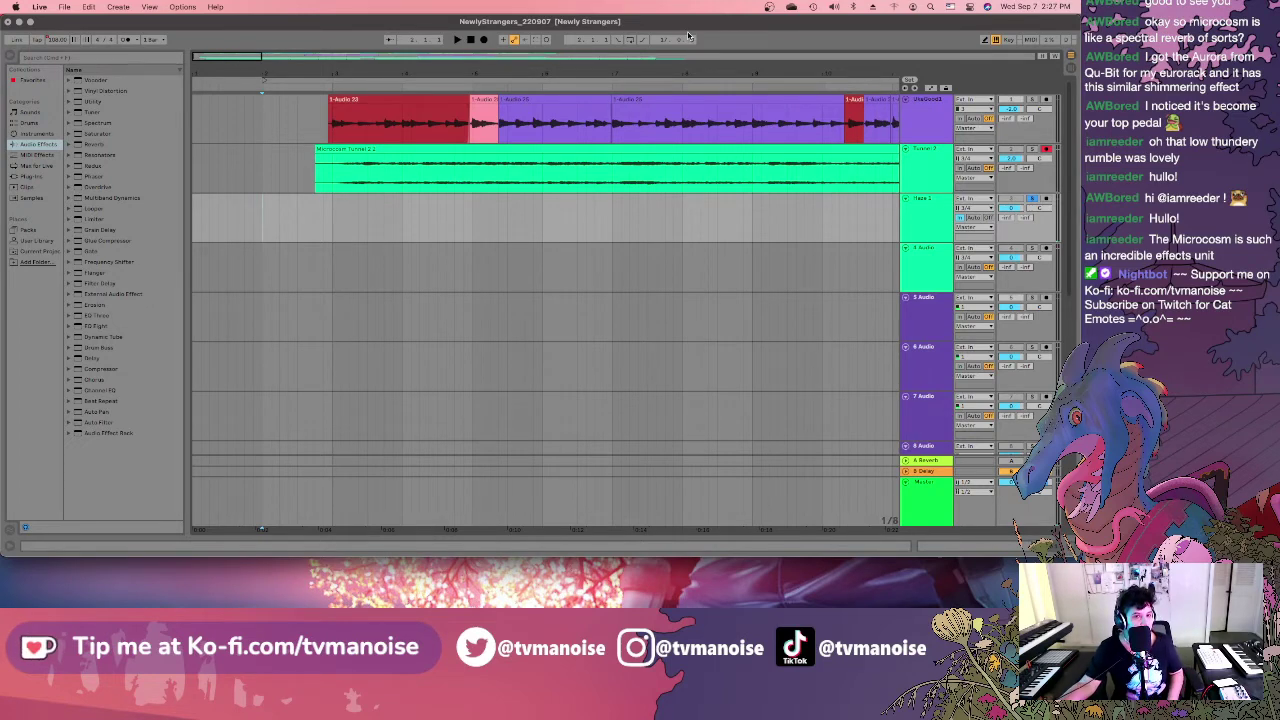
{"action": "left_click", "coordinate": [1046, 199]}
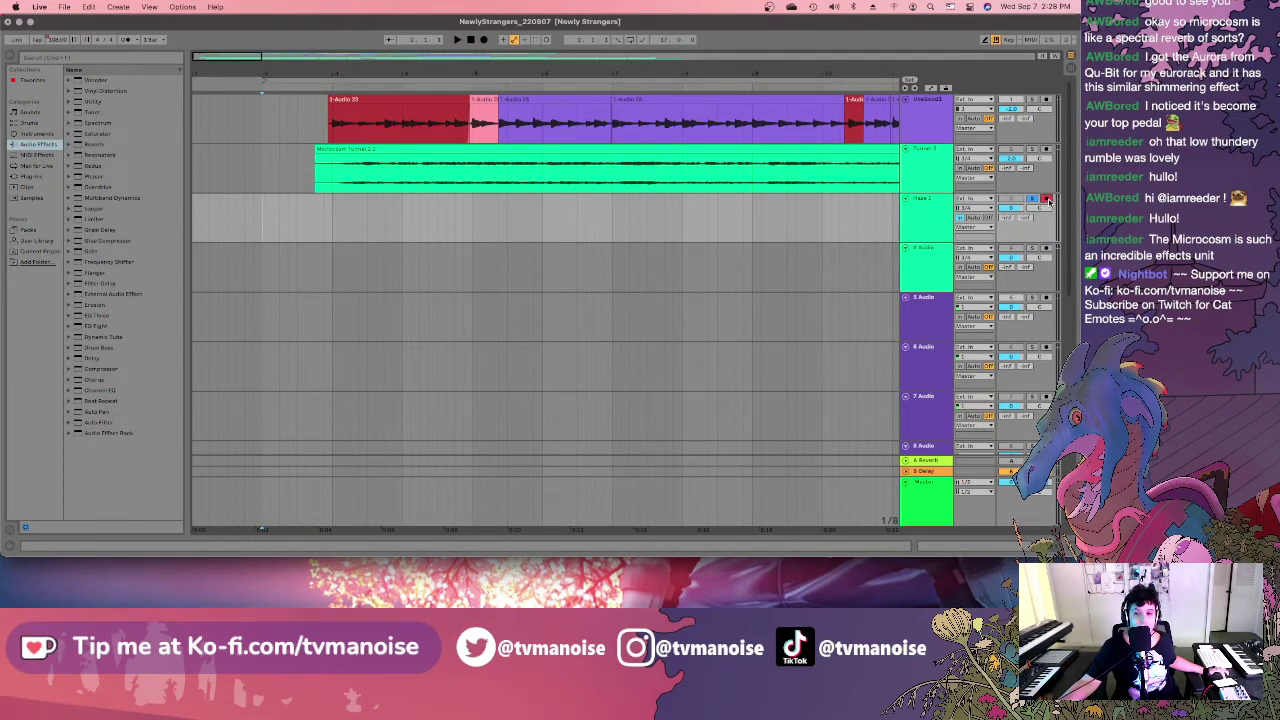
{"action": "left_click", "coordinate": [482, 42]}
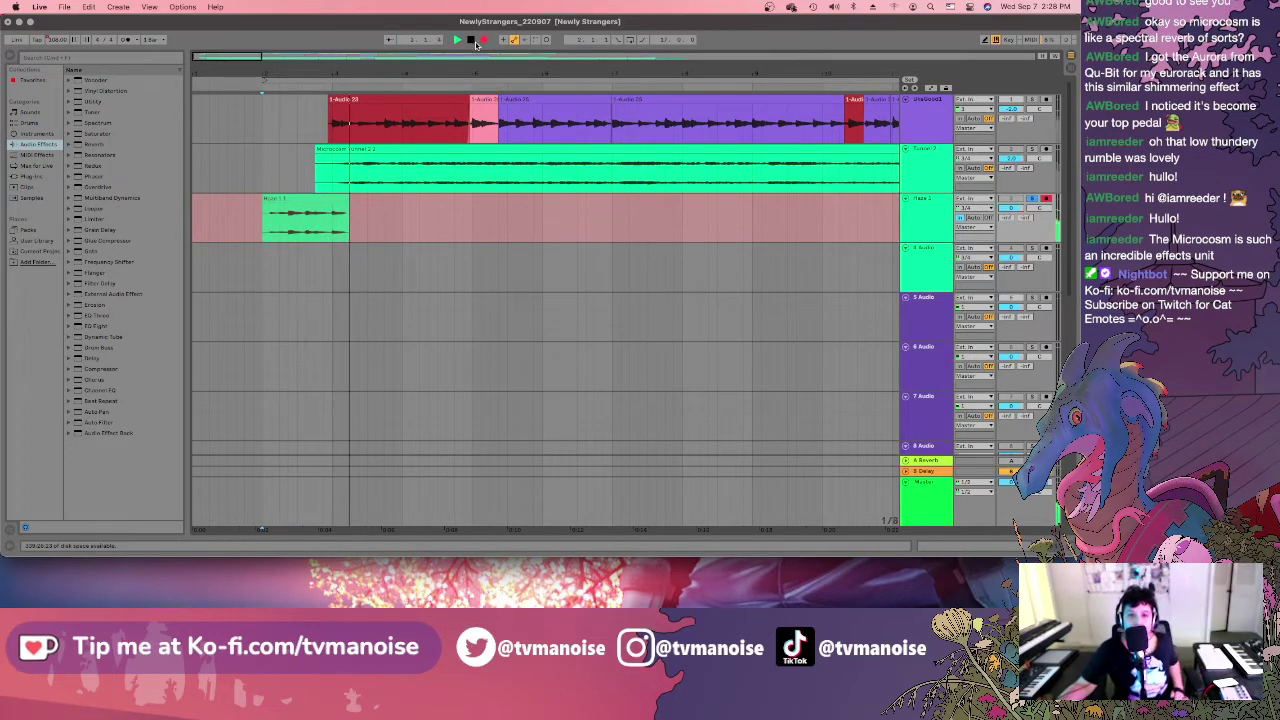
{"action": "left_click", "coordinate": [471, 40]}
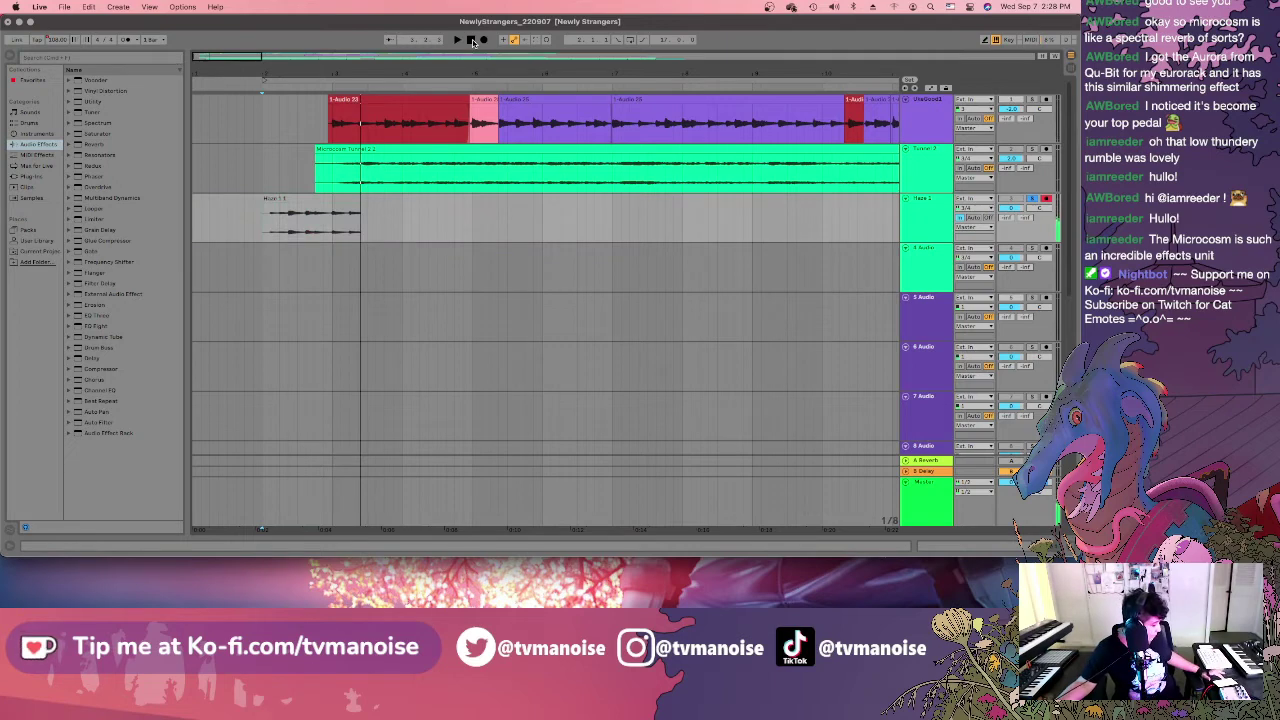
{"action": "left_click", "coordinate": [278, 198]}
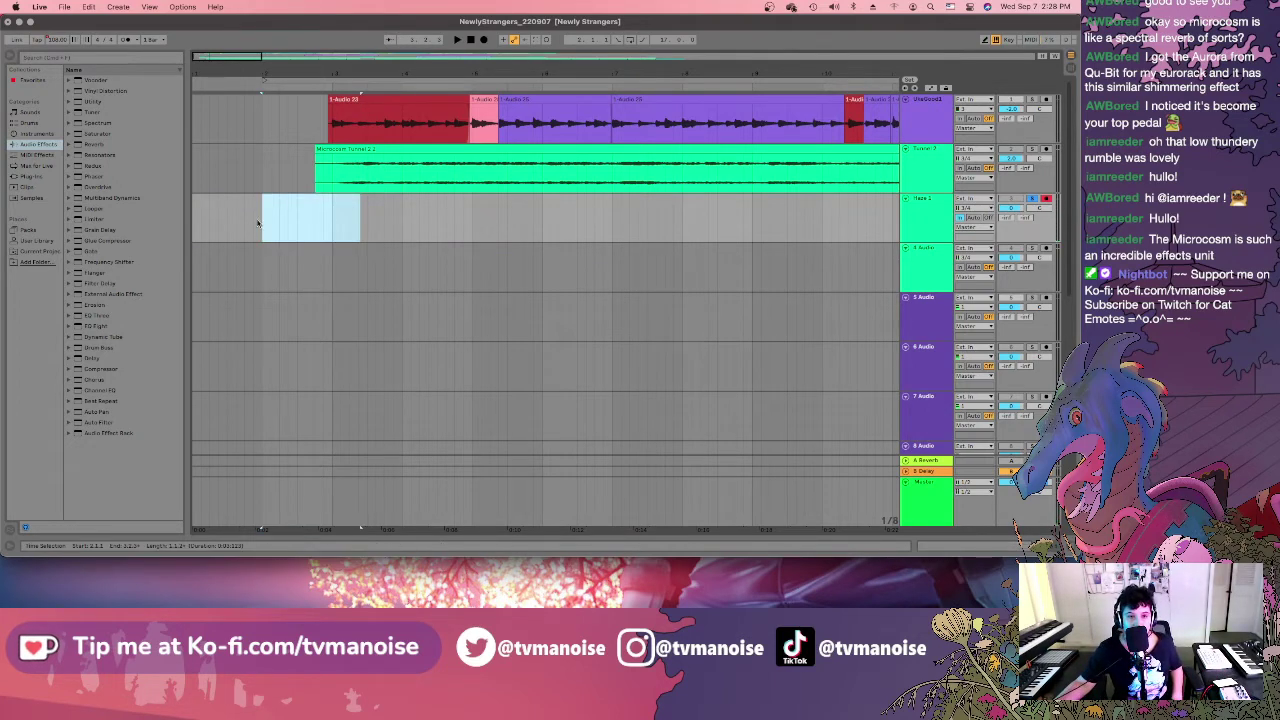
{"action": "key", "text": "Delete"}
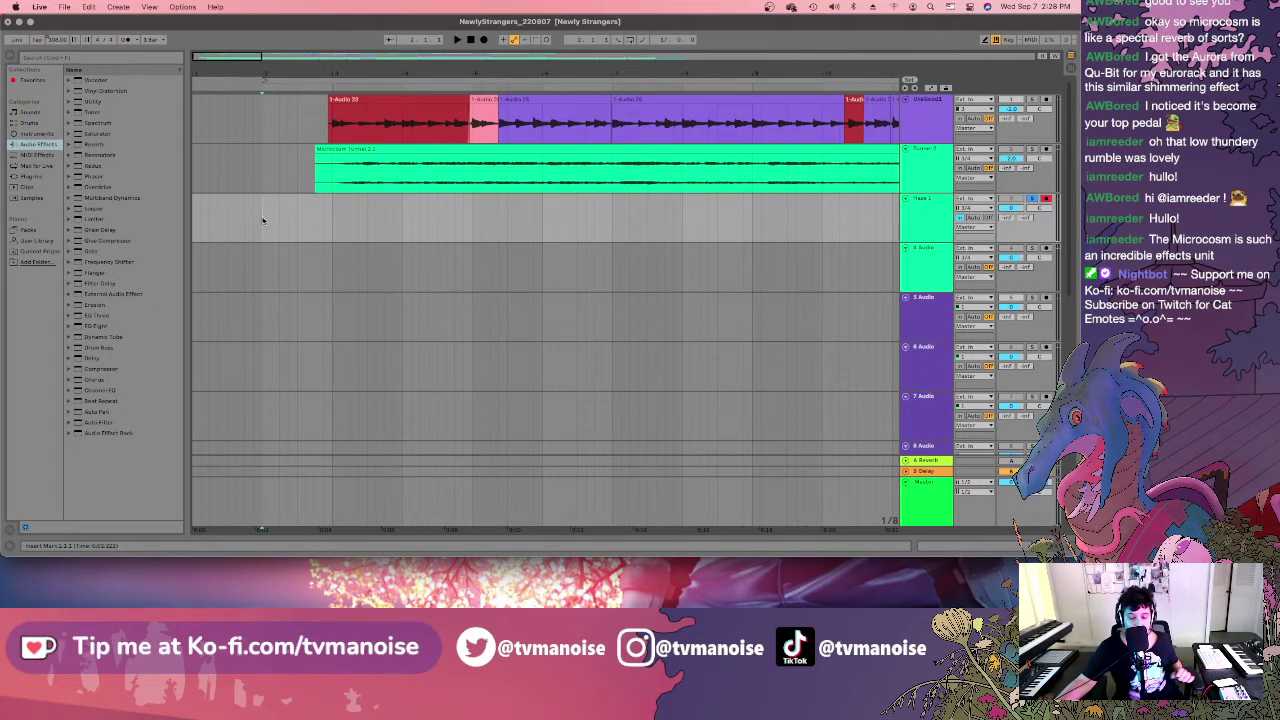
Record a full take on the Haze 1 track from 2.1.1 until just past the end of the Tunnel 2 clip.
{"action": "left_click", "coordinate": [482, 40]}
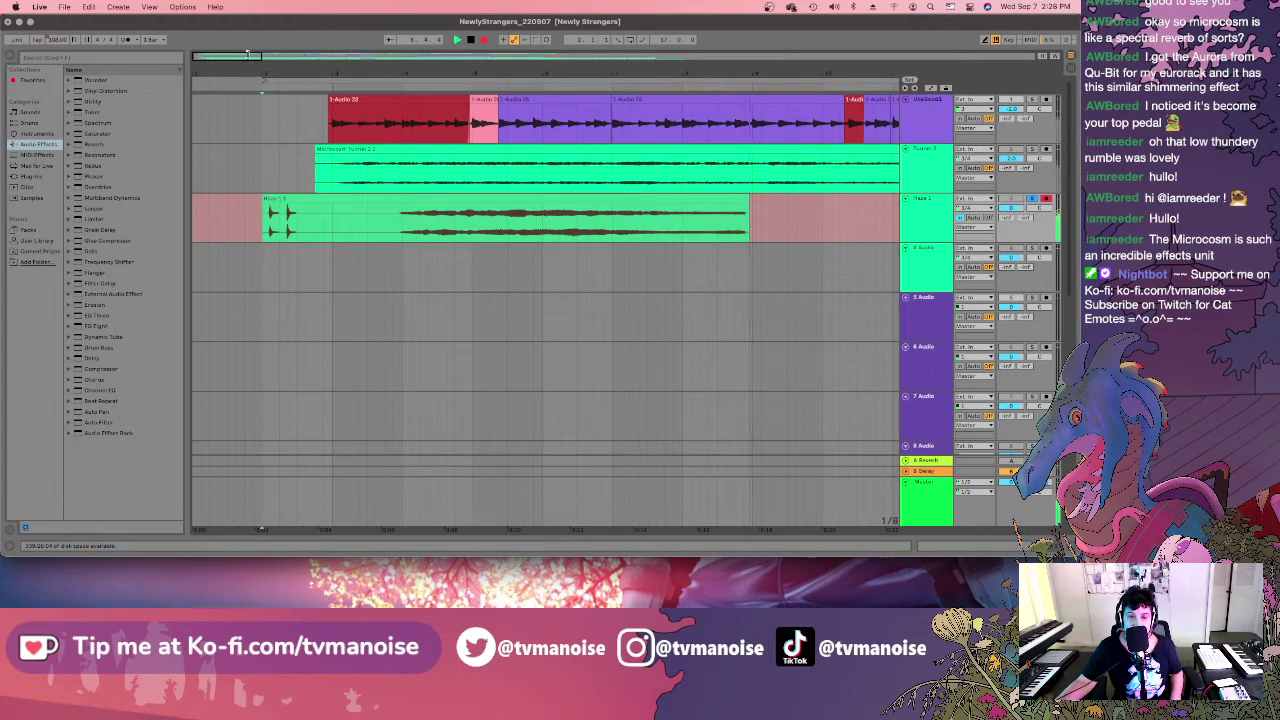
{"action": "key", "text": "minus"}
{"action": "key", "text": "minus"}
{"action": "key", "text": "minus"}
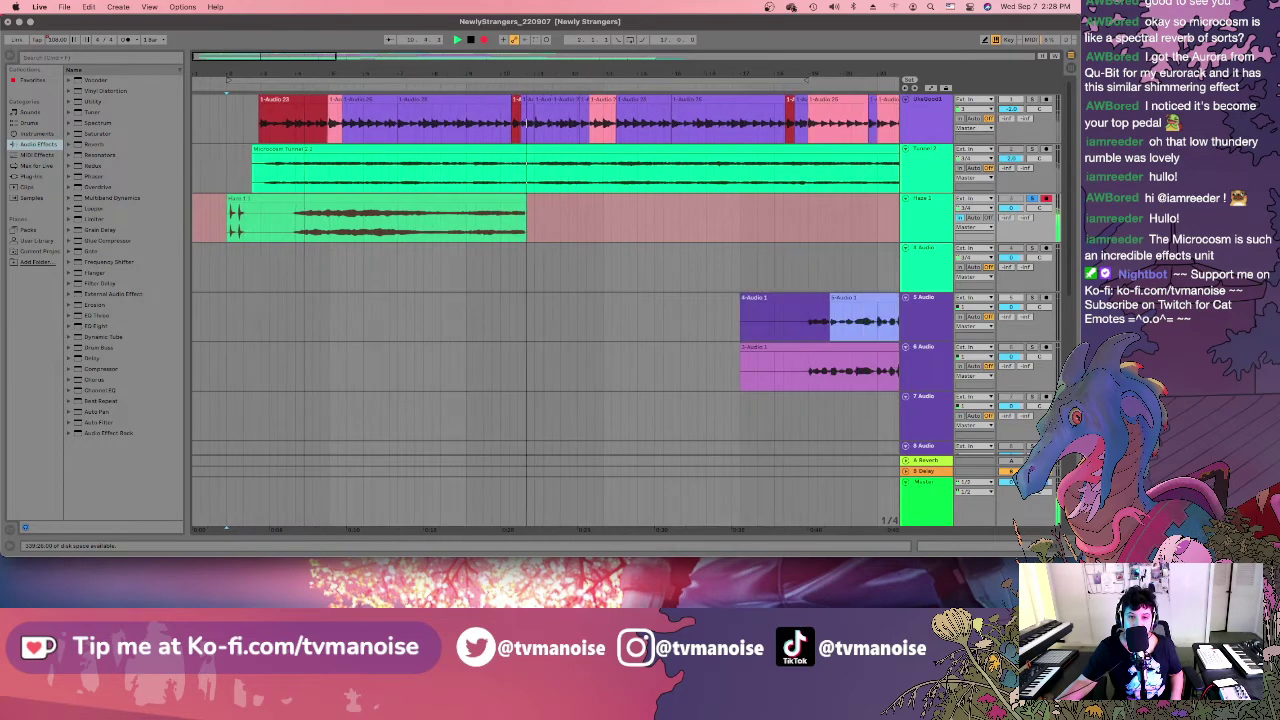
{"action": "key", "text": "minus"}
{"action": "key", "text": "minus"}
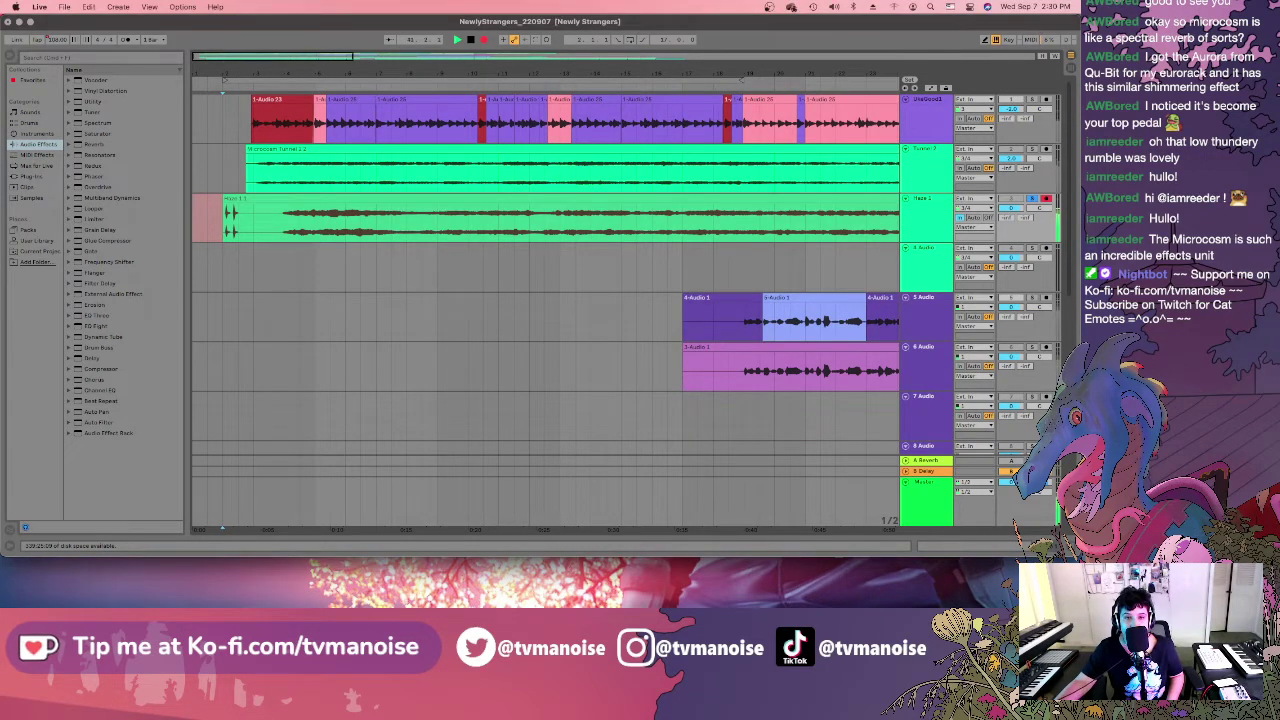
{"action": "scroll", "coordinate": [378, 53], "scroll_direction": "right", "scroll_amount": 10}
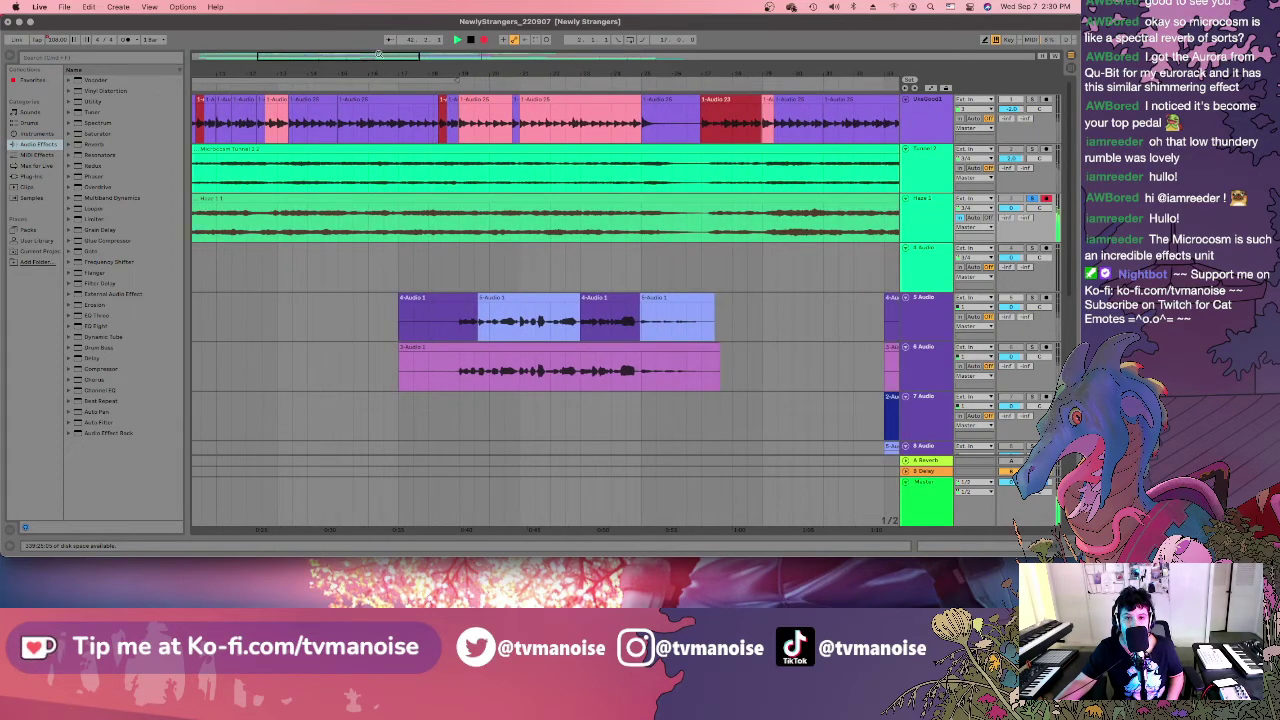
{"action": "left_click_drag", "start_coordinate": [367, 54], "coordinate": [446, 58]}
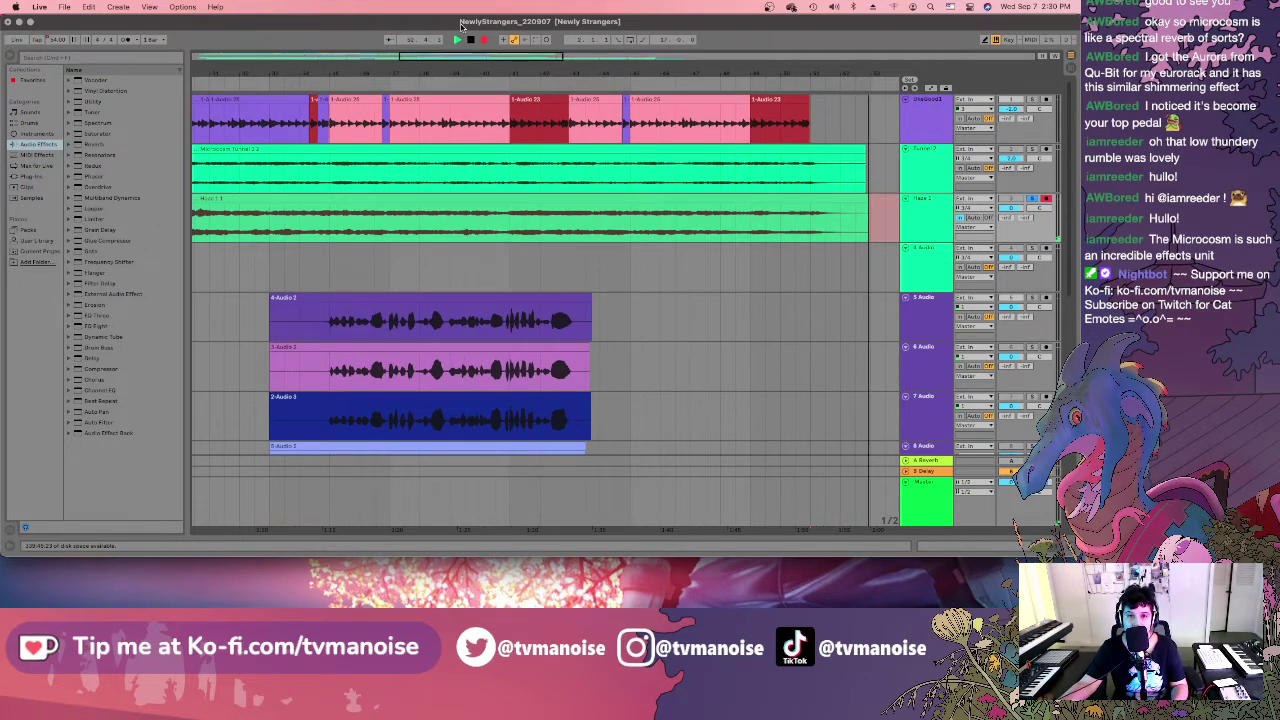
{"action": "left_click", "coordinate": [470, 39]}
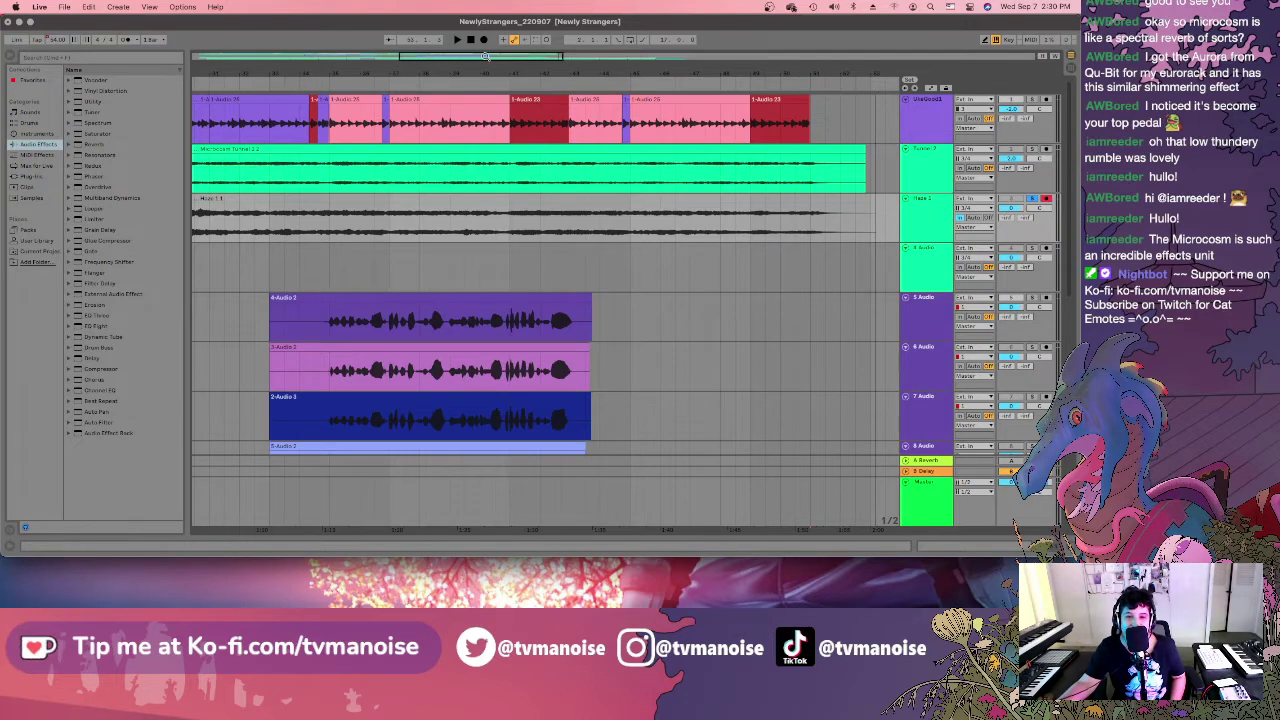
Move the Haze 1 clip earlier so its first transient sits close to 2.1.1.
{"action": "left_click_drag", "start_coordinate": [485, 56], "coordinate": [280, 66]}
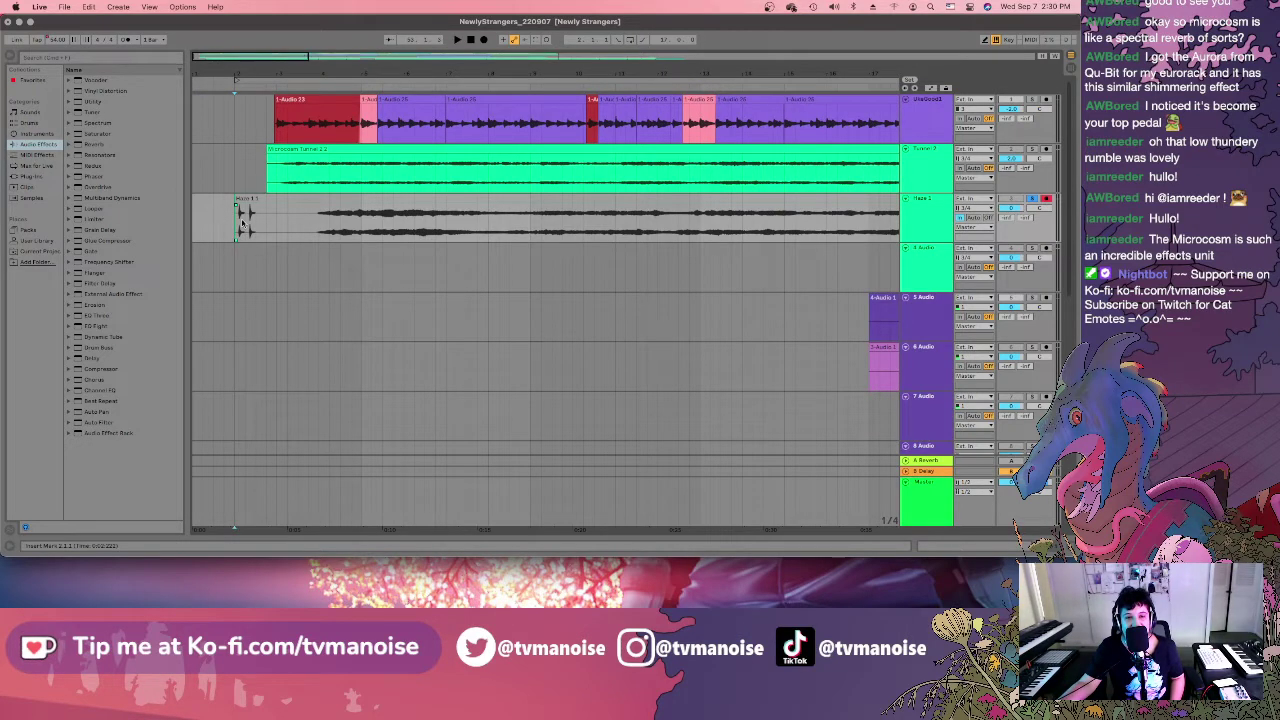
{"action": "scroll", "coordinate": [240, 222], "scroll_direction": "up", "scroll_amount": 5}
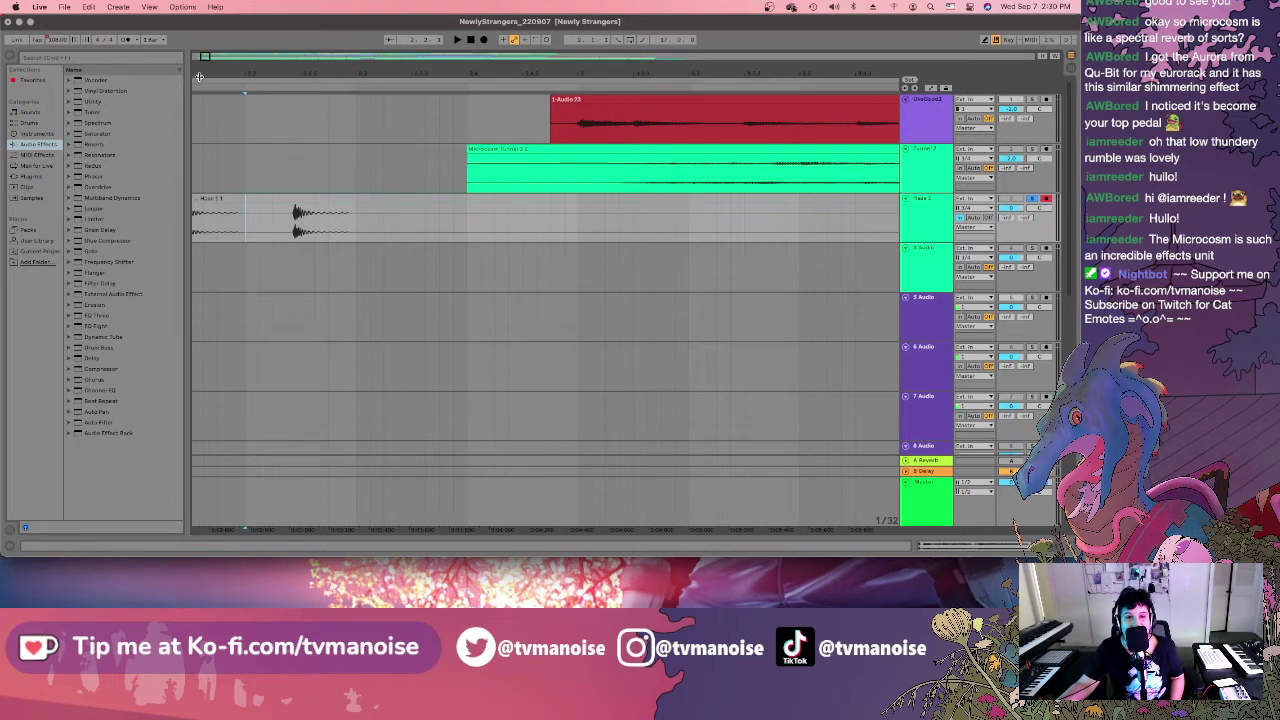
{"action": "scroll", "coordinate": [382, 250], "scroll_direction": "left", "scroll_amount": 5}
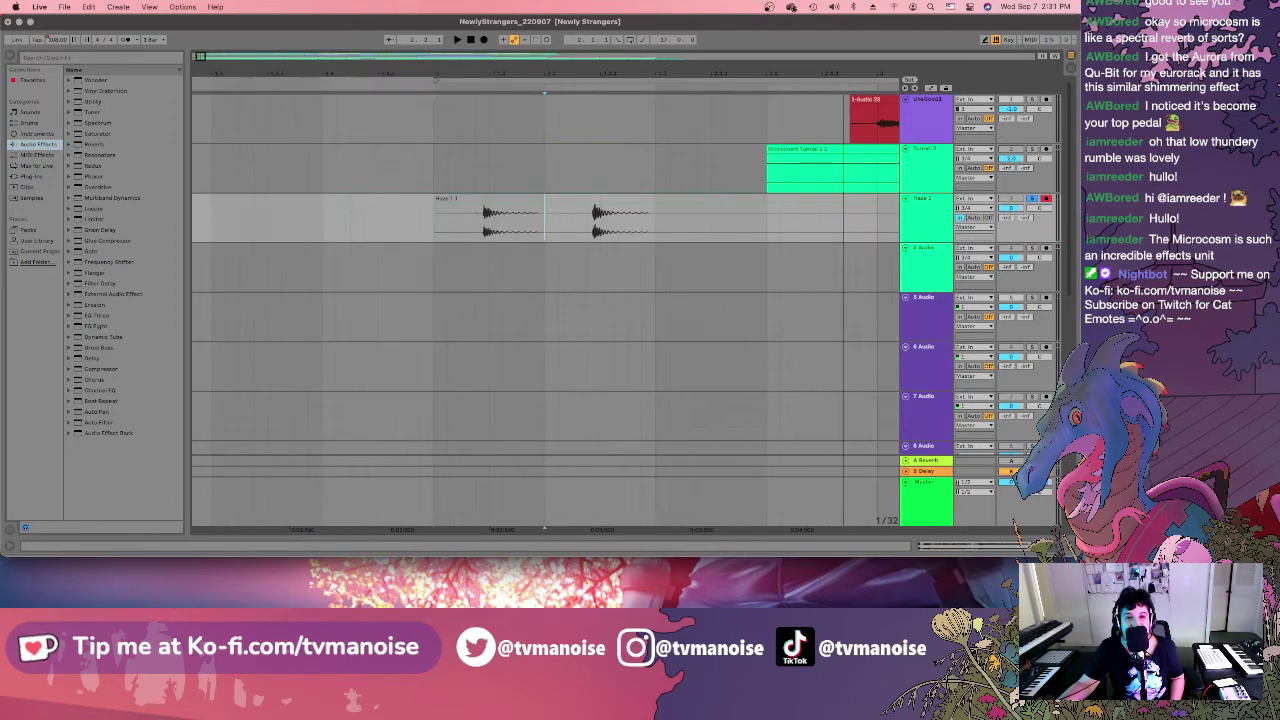
{"action": "left_click", "coordinate": [478, 221]}
{"action": "left_click_drag", "start_coordinate": [511, 198], "coordinate": [436, 215]}
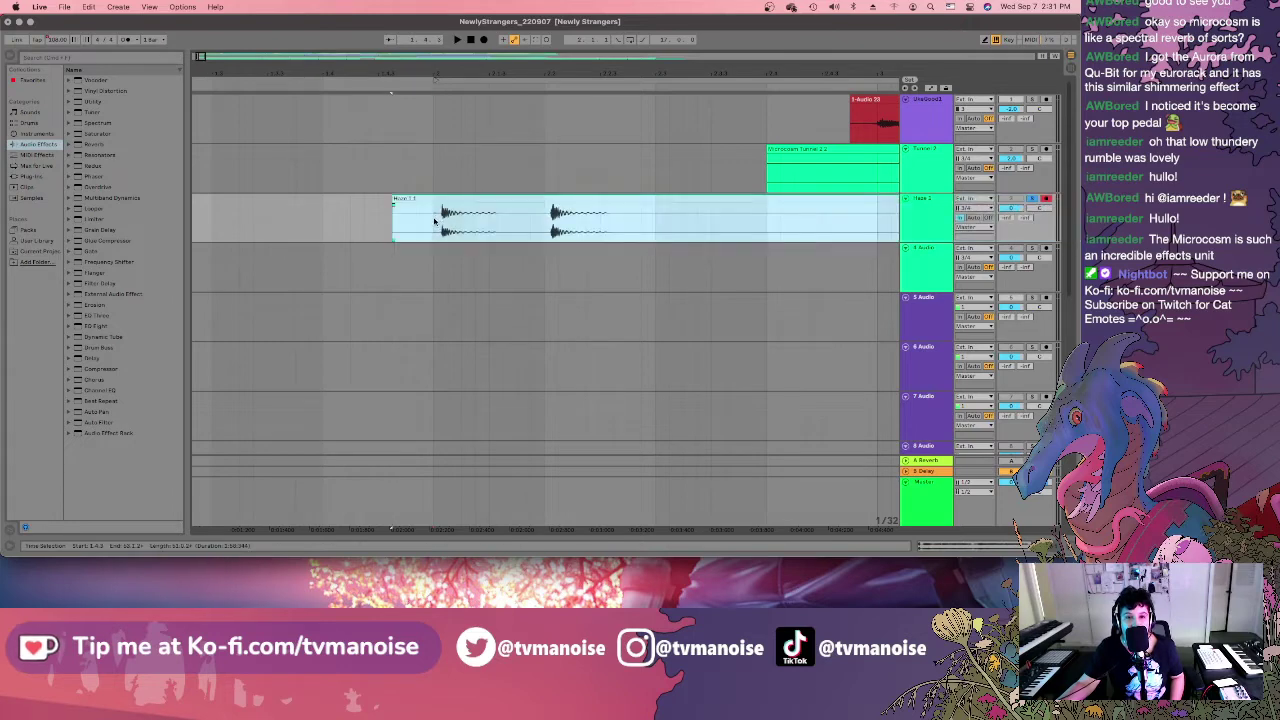
Fine-tune the Haze 1 clip's position so the onset of its first transient lines up with the 2.1.1 grid line.
{"action": "left_click", "coordinate": [435, 222]}
{"action": "key", "text": "plus"}
{"action": "key", "text": "plus"}
{"action": "key", "text": "plus"}
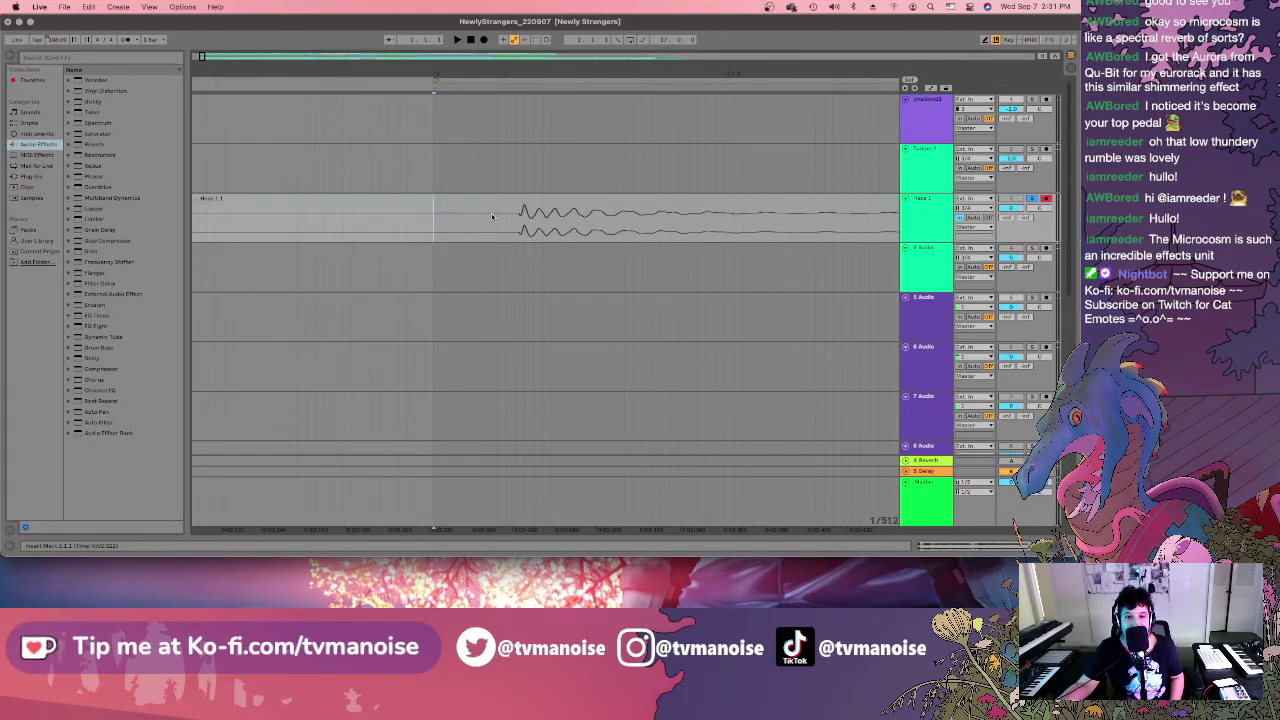
{"action": "left_click_drag", "start_coordinate": [538, 204], "coordinate": [447, 198]}
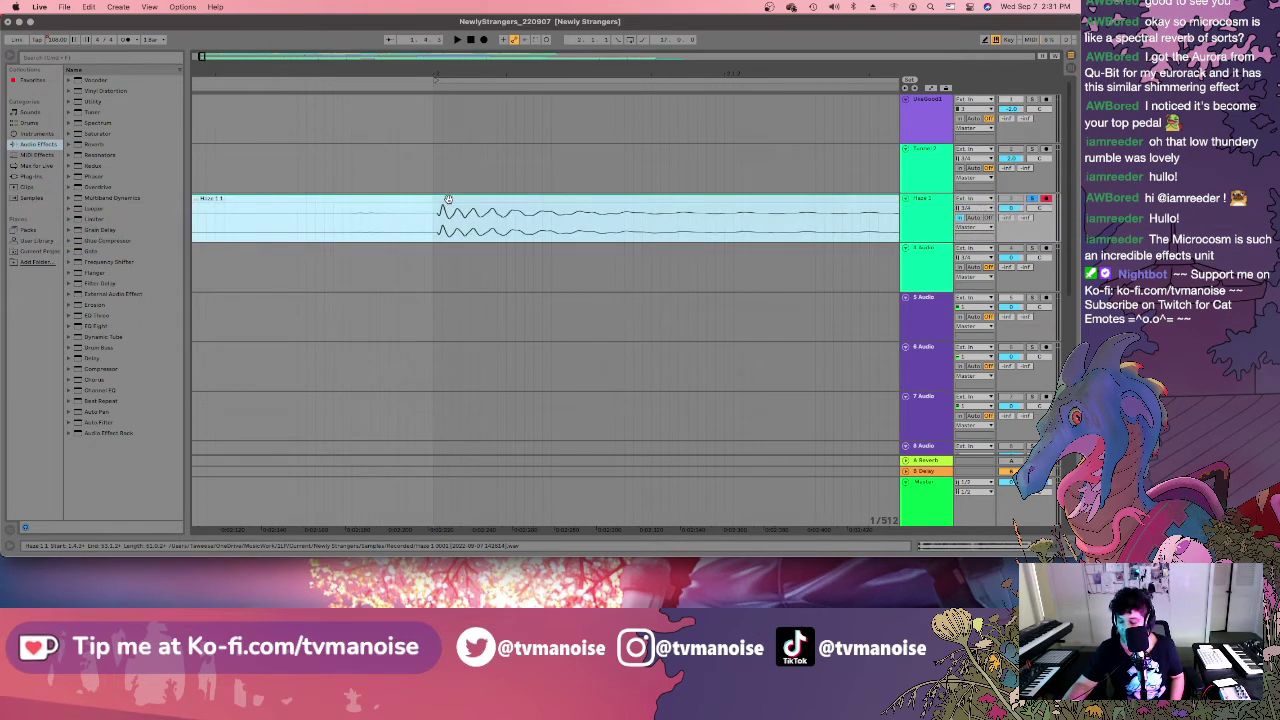
Split the Haze 1 clip at 3.1.1 and delete the opening part with the two sync hits.
{"action": "key", "text": "minus"}
{"action": "key", "text": "minus"}
{"action": "key", "text": "minus"}
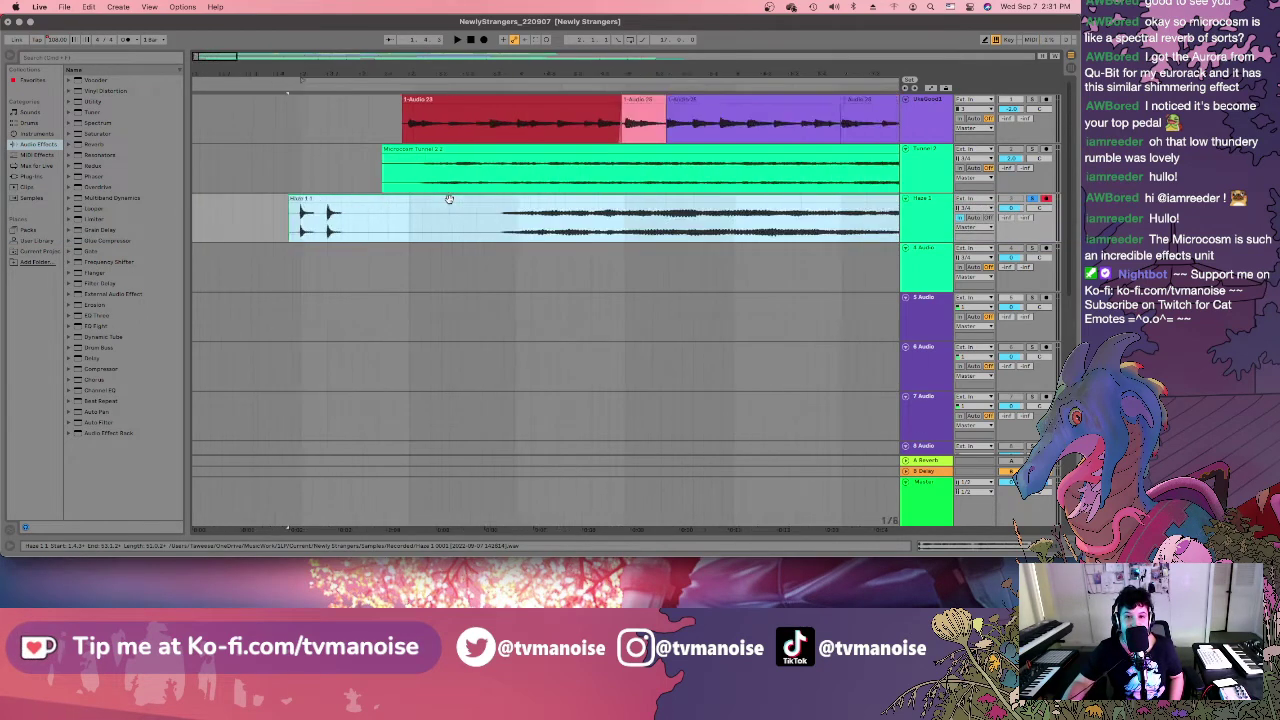
{"action": "key", "text": "minus"}
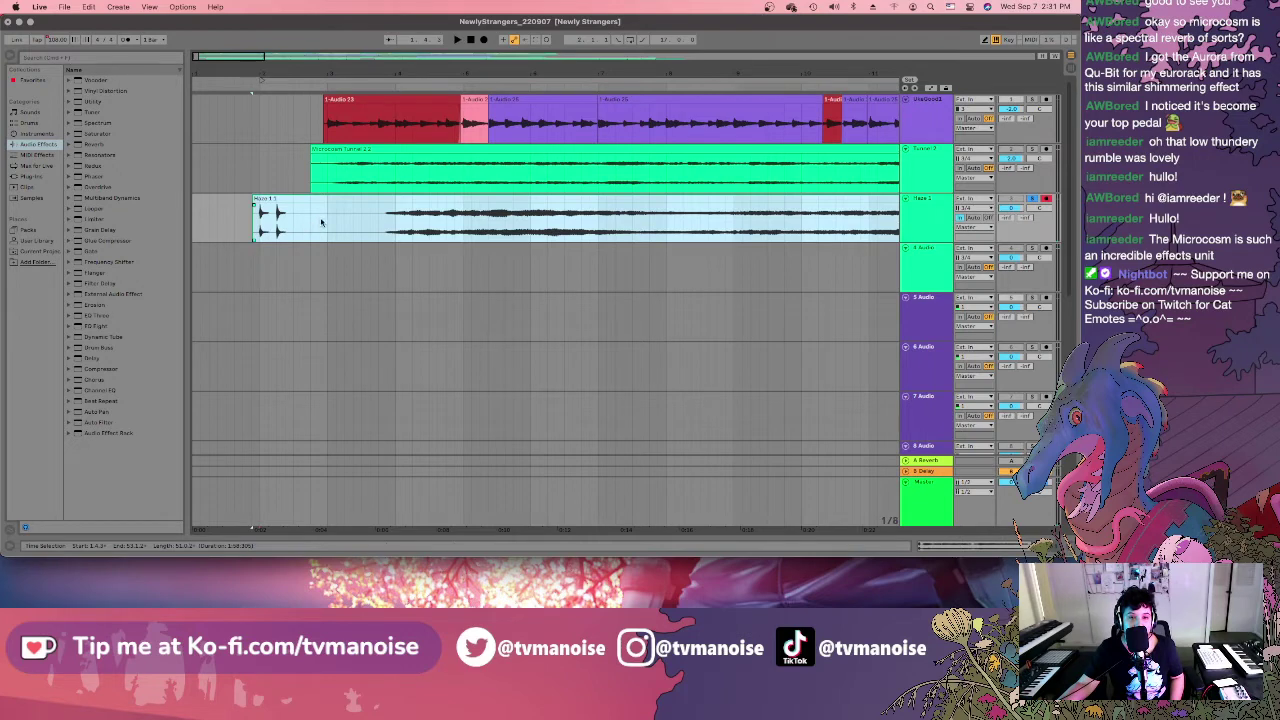
{"action": "left_click", "coordinate": [325, 222]}
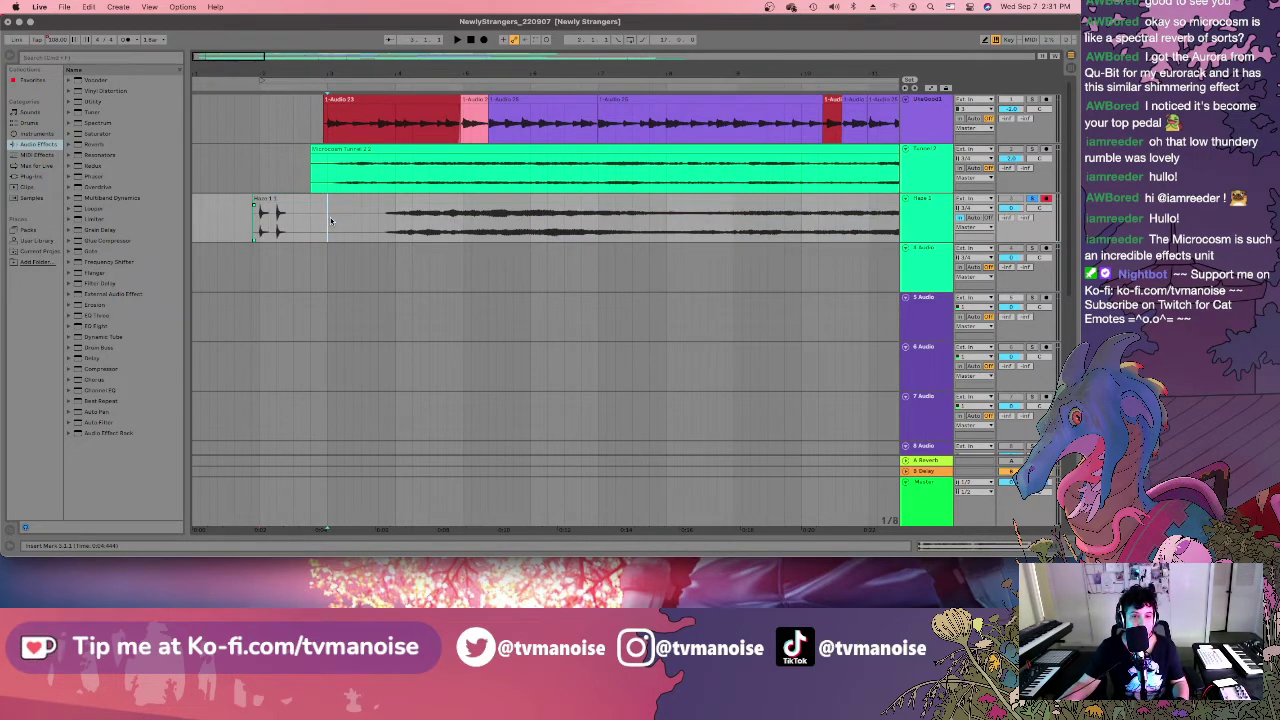
{"action": "key", "text": "super+e"}
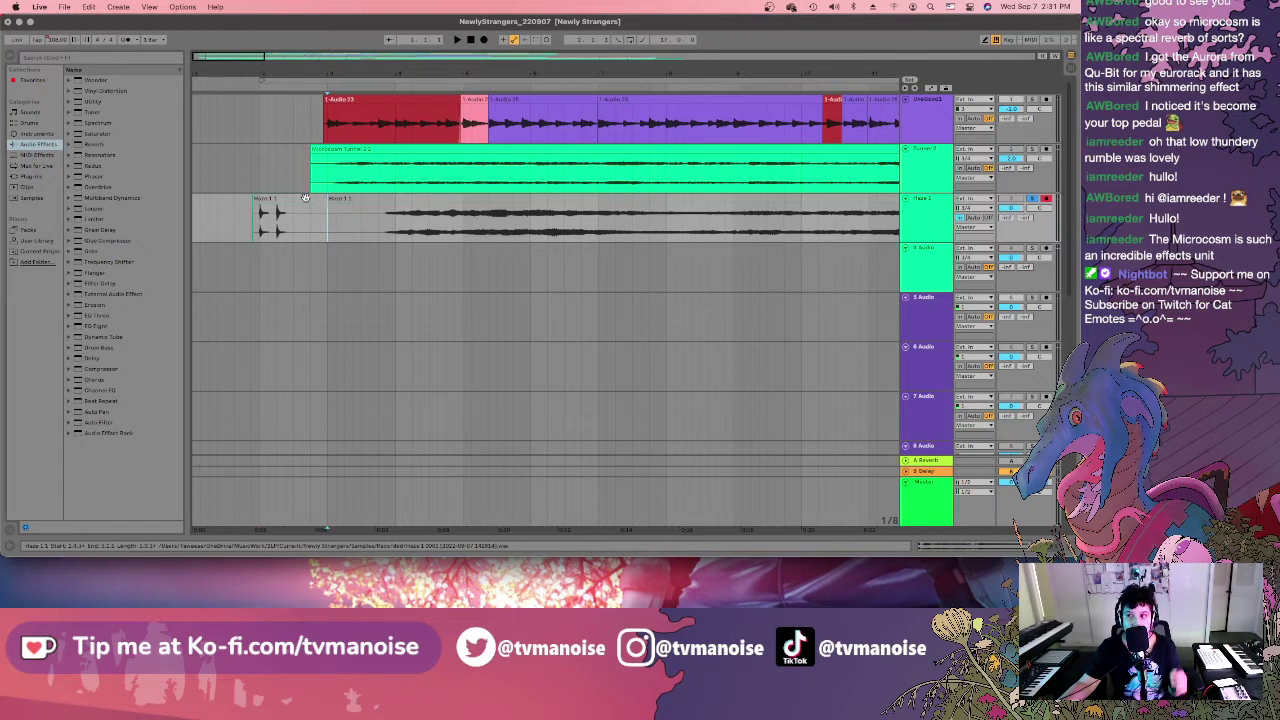
{"action": "left_click", "coordinate": [305, 198]}
{"action": "key", "text": "Delete"}
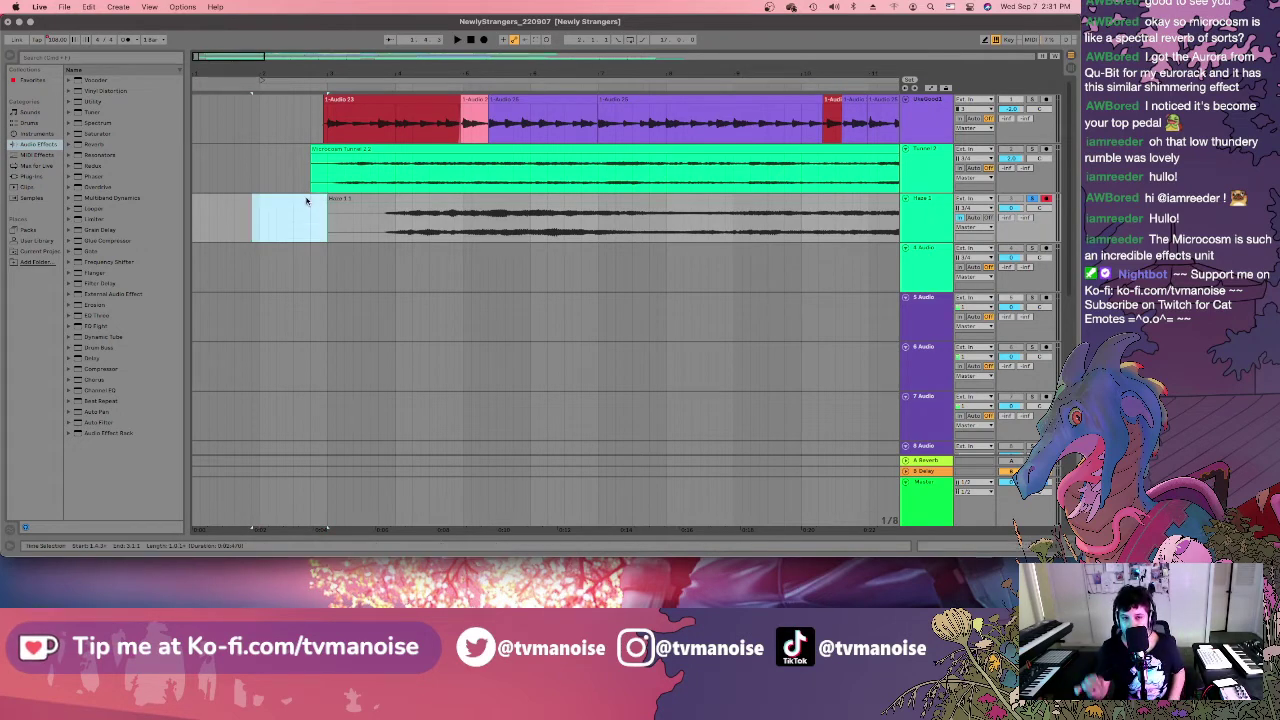
Set the Haze 1 track's monitoring to Off and unsolo the track.
{"action": "left_click", "coordinate": [303, 212]}
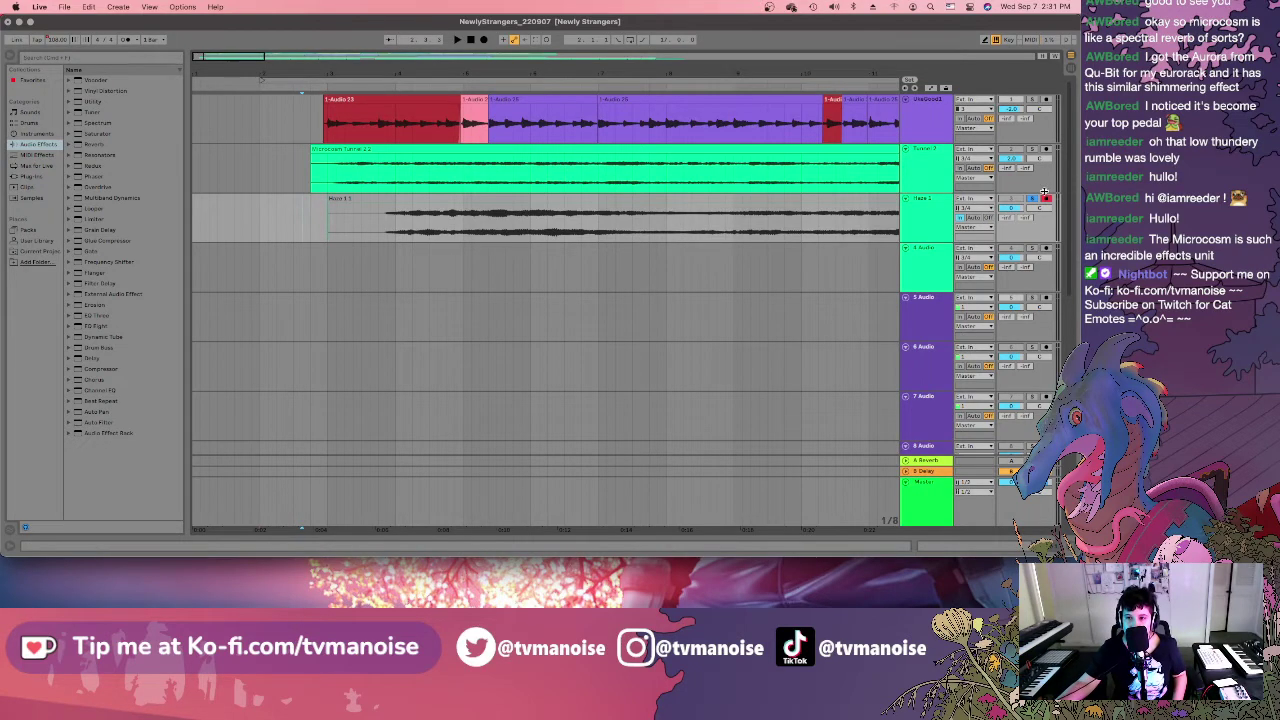
{"action": "left_click", "coordinate": [988, 220]}
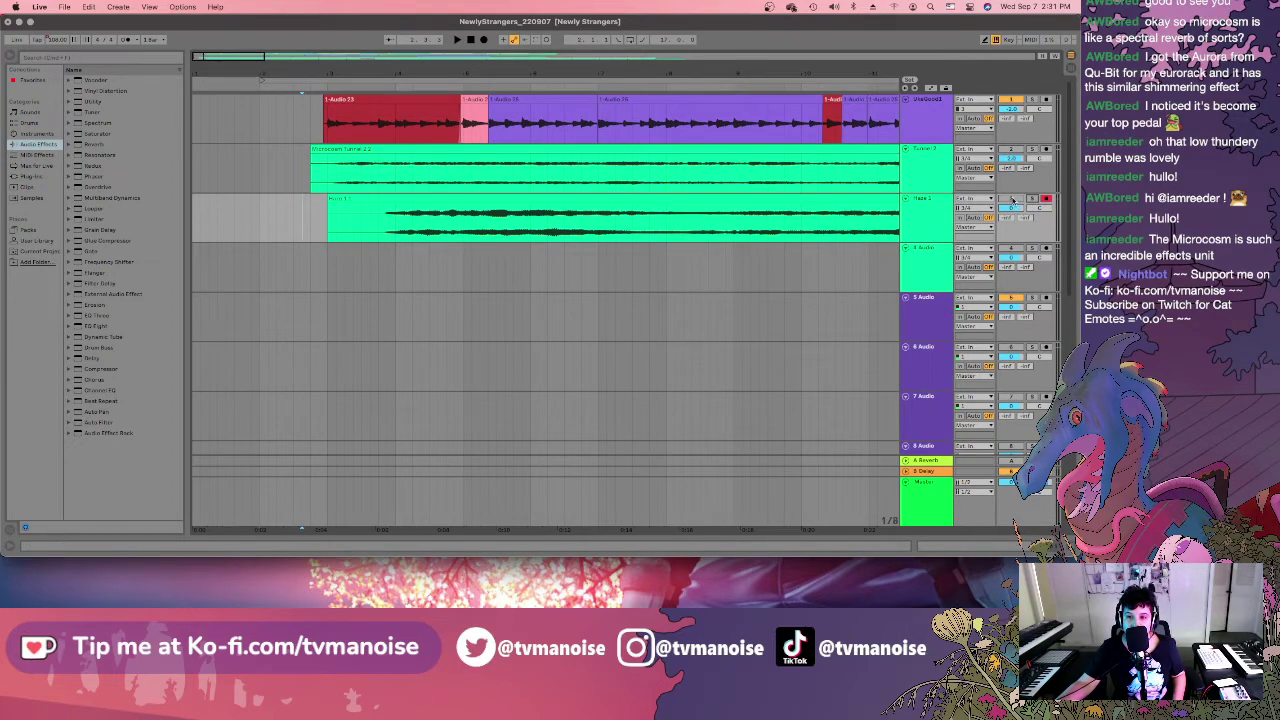
Play the song from the start of the Haze 1 clip and lower the Tunnel 2 track's volume in the mixer.
{"action": "left_click", "coordinate": [328, 208]}
{"action": "key", "text": "space"}
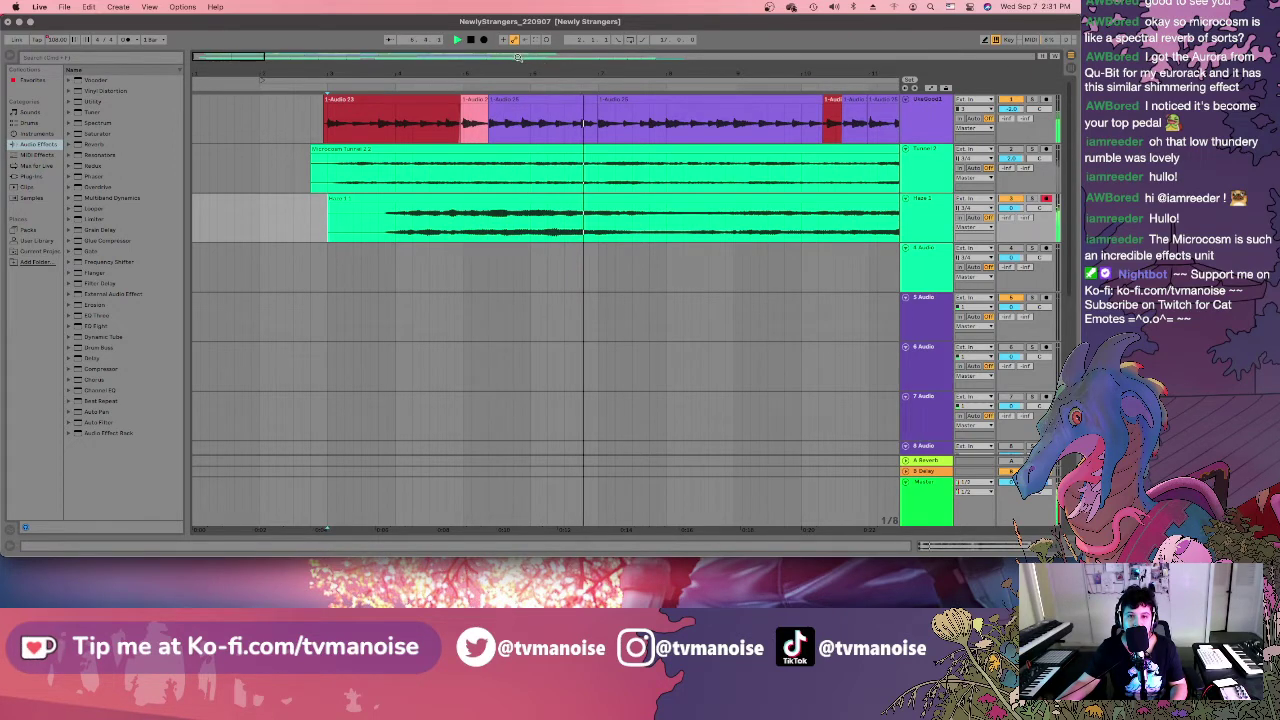
{"action": "left_click_drag", "start_coordinate": [518, 57], "coordinate": [315, 58]}
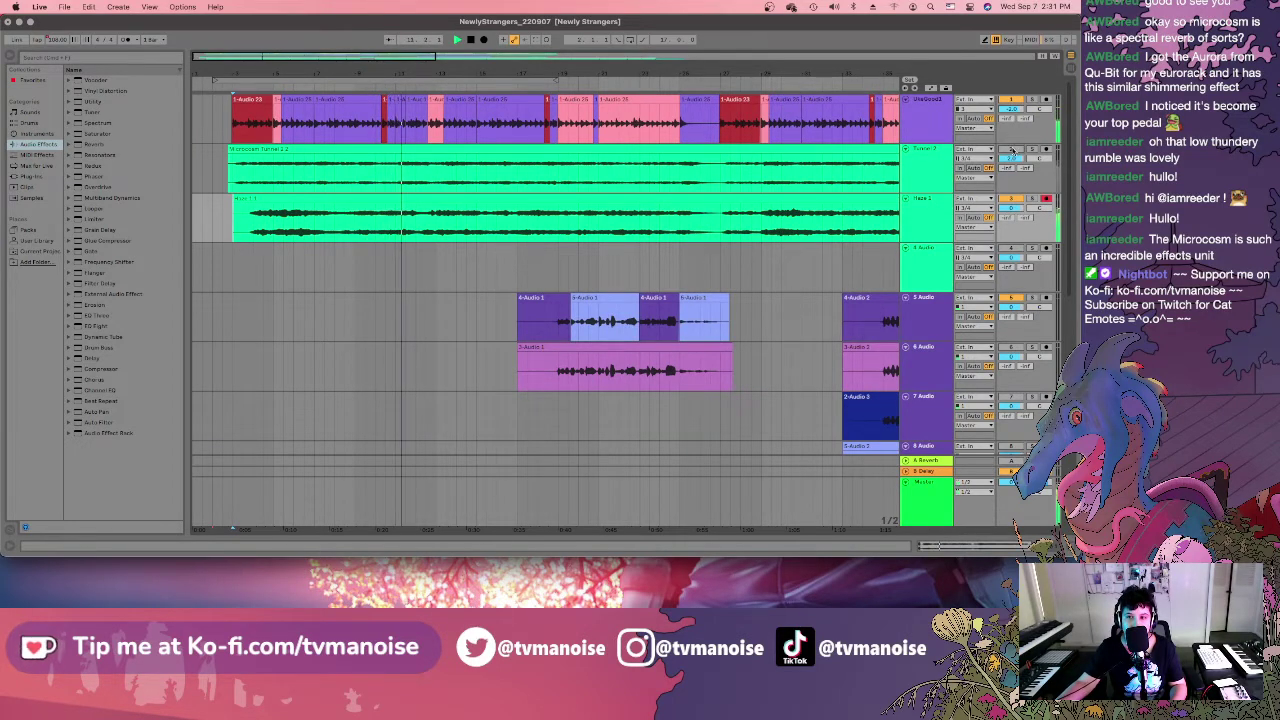
{"action": "left_click", "coordinate": [1070, 69]}
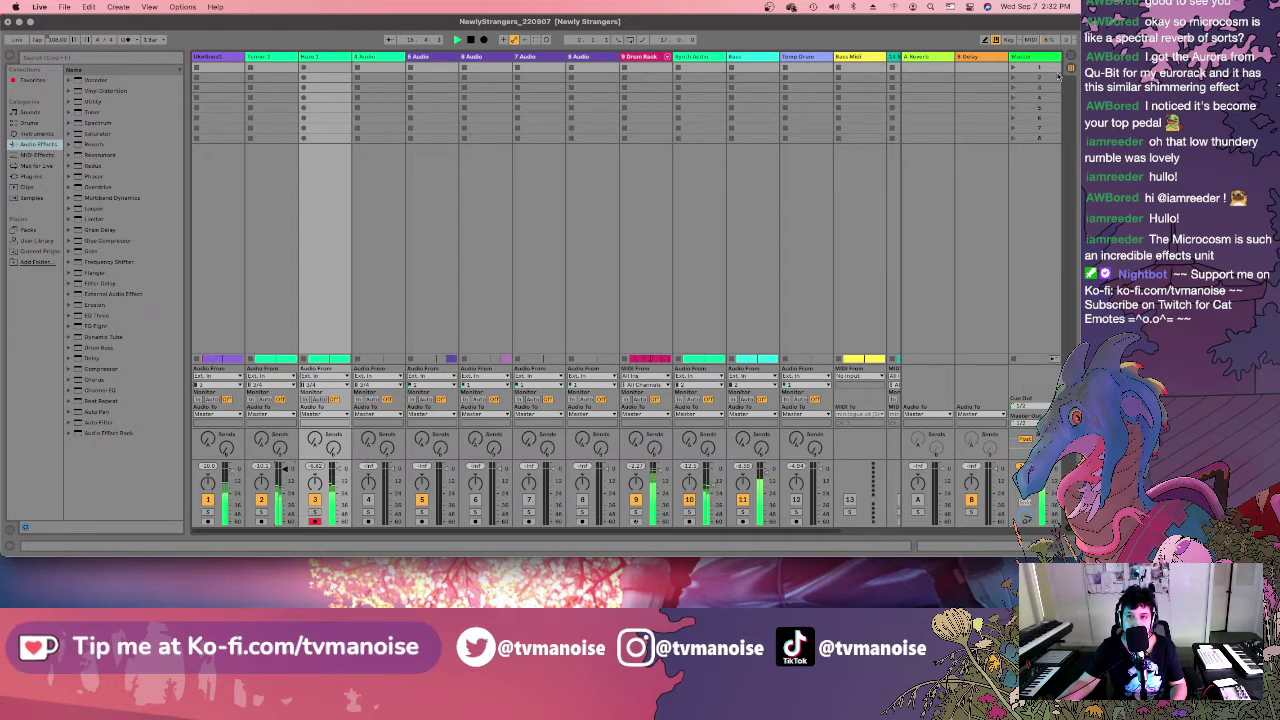
{"action": "key", "text": "Tab"}
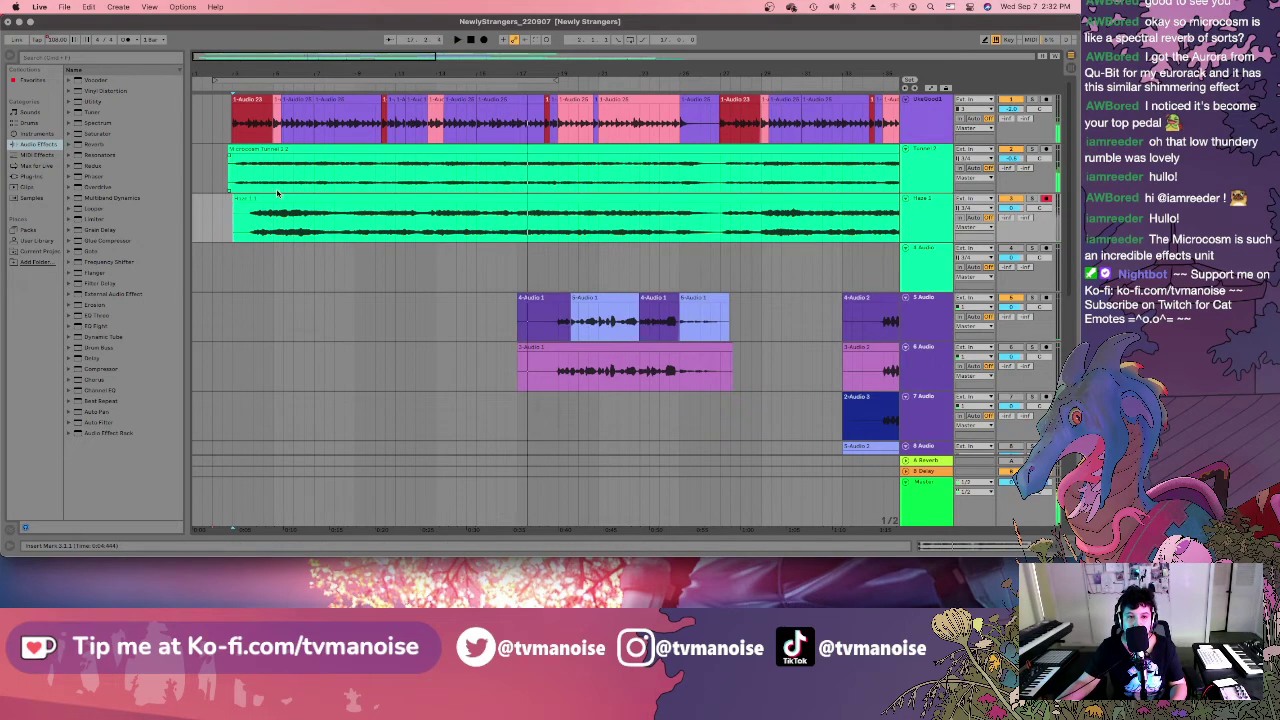
Solo Haze 1 and audition the clip's opening from 2.4.4, leaving the insert marker at 3.1.4.
{"action": "key", "text": "plus"}
{"action": "key", "text": "plus"}
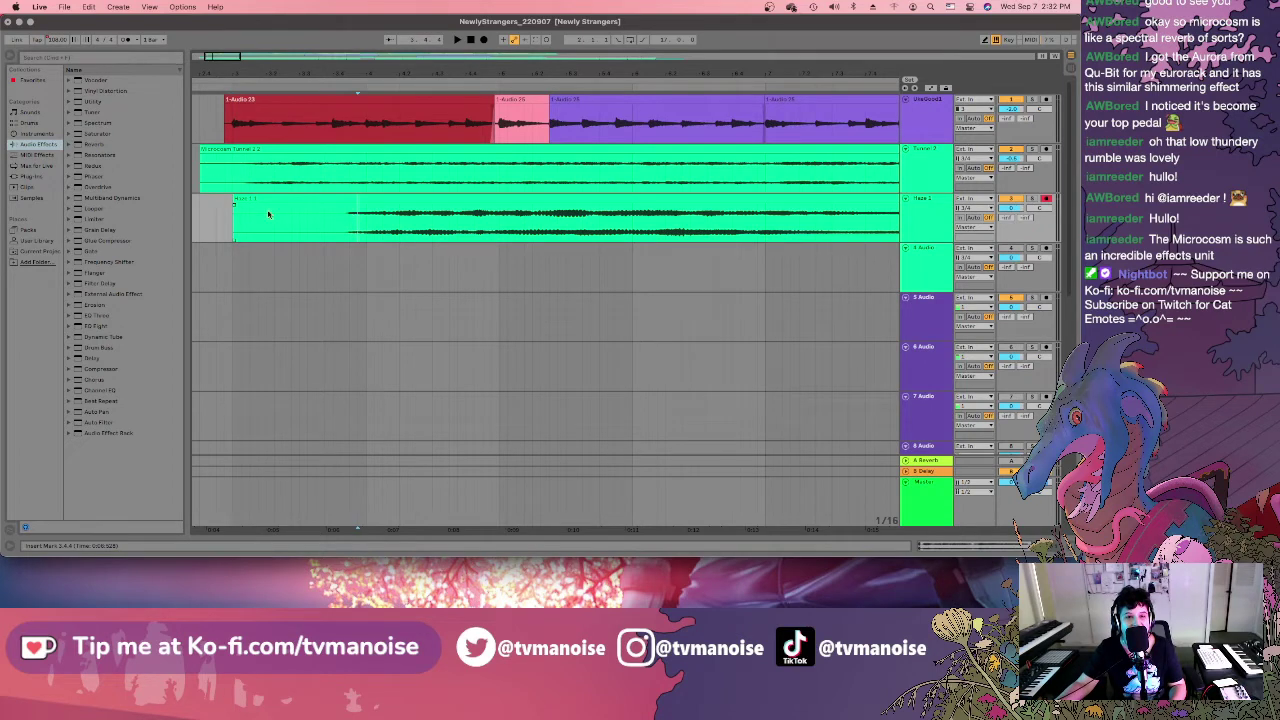
{"action": "left_click", "coordinate": [223, 220]}
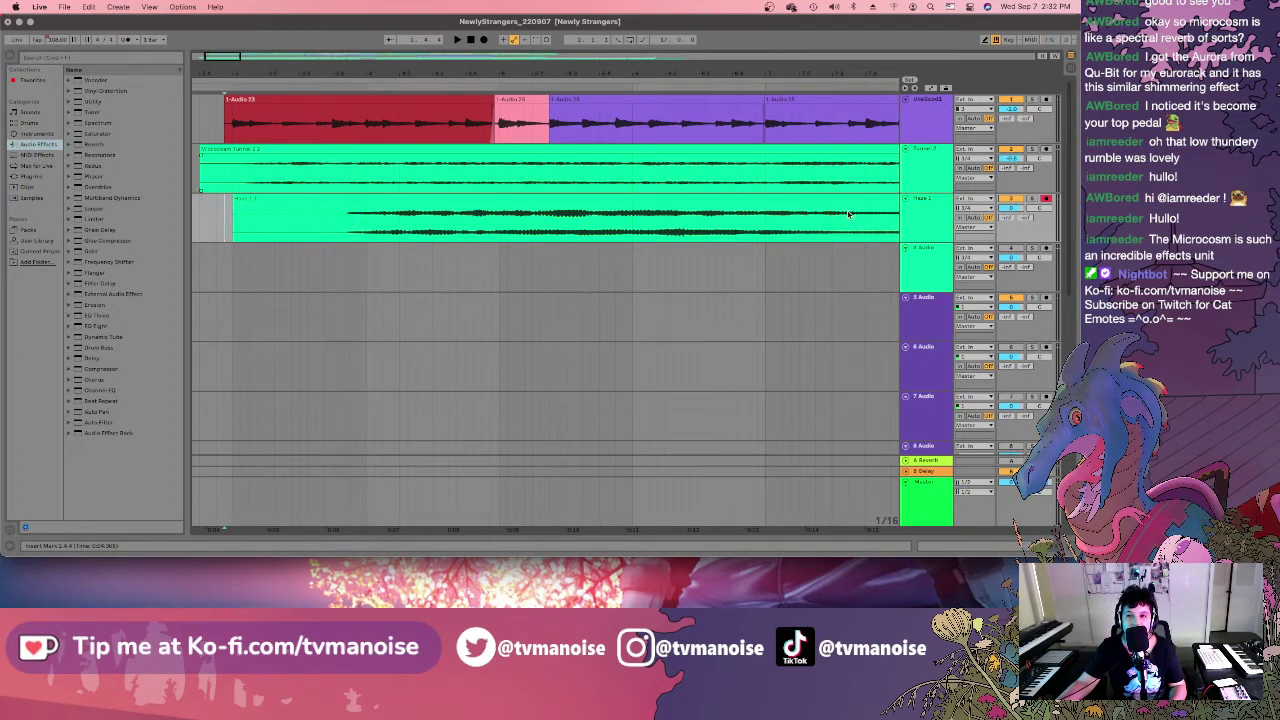
{"action": "key", "text": "space"}
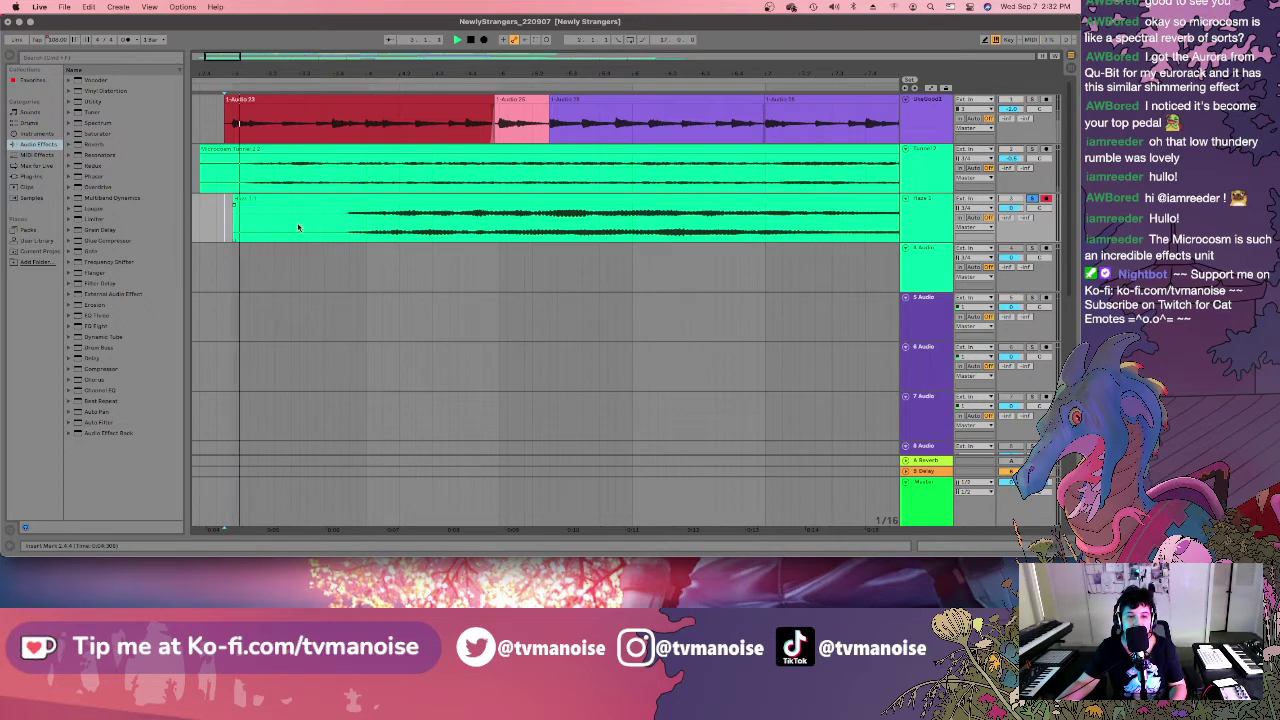
{"action": "left_click", "coordinate": [300, 228]}
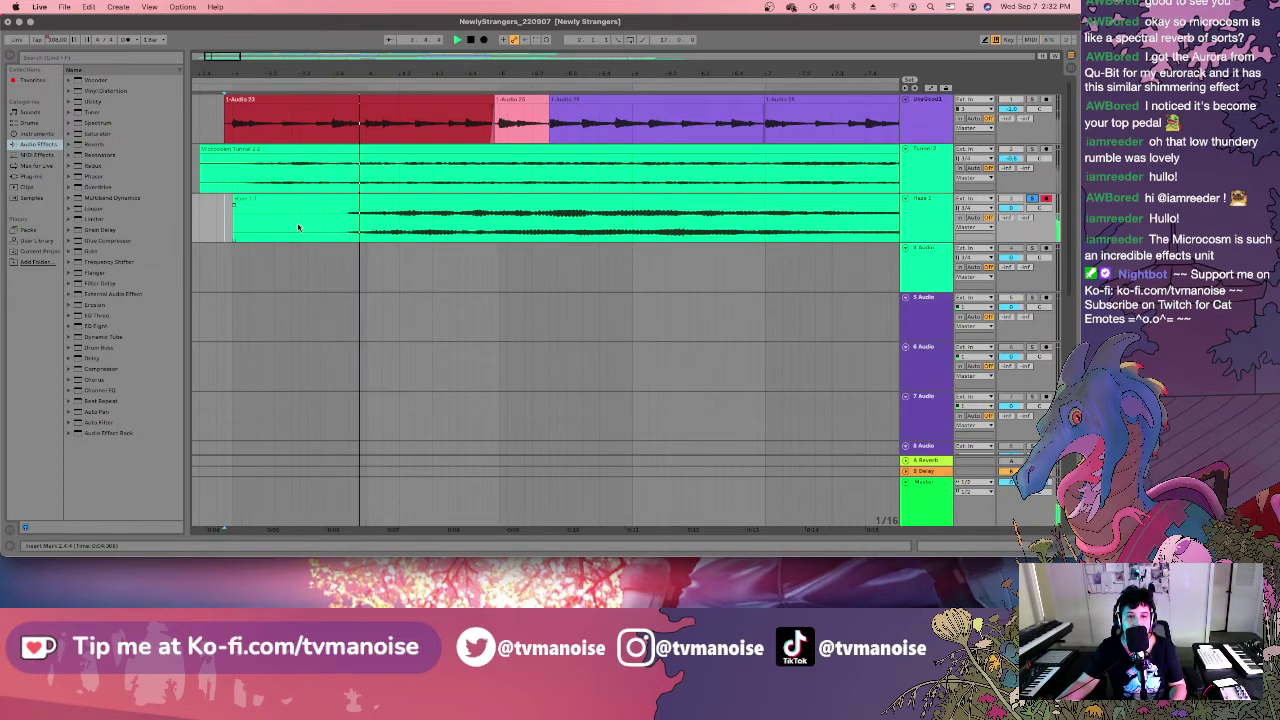
{"action": "key", "text": "space"}
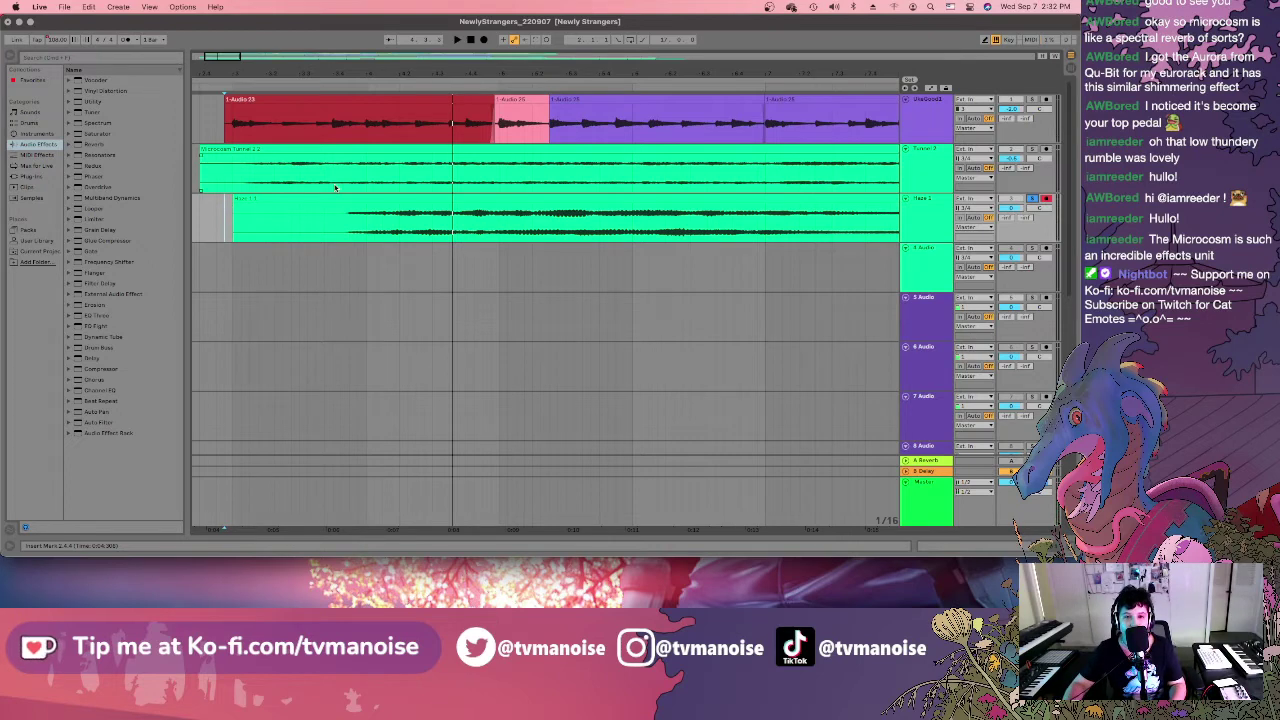
{"action": "left_click", "coordinate": [257, 222]}
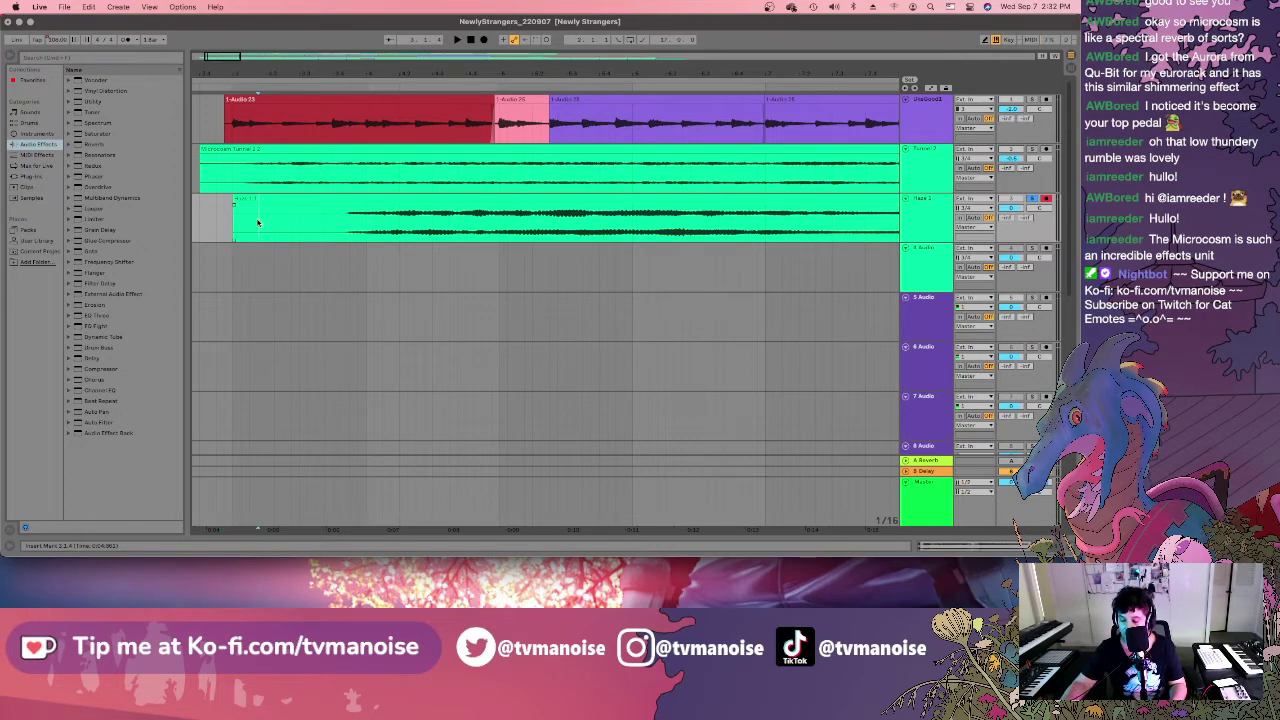
Play the song with Haze 1 muted and raise the Tunnel 2 track's volume in the mixer.
{"action": "key", "text": "minus"}
{"action": "key", "text": "minus"}
{"action": "key", "text": "minus"}
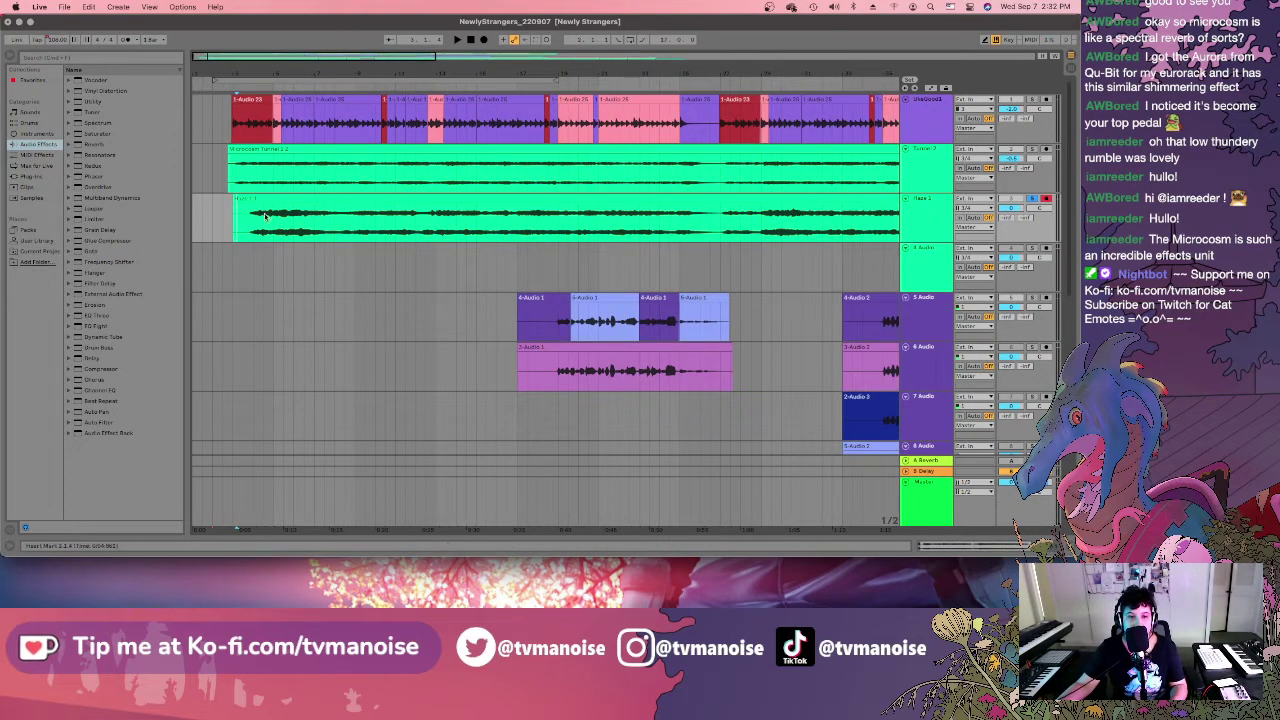
{"action": "key", "text": "space"}
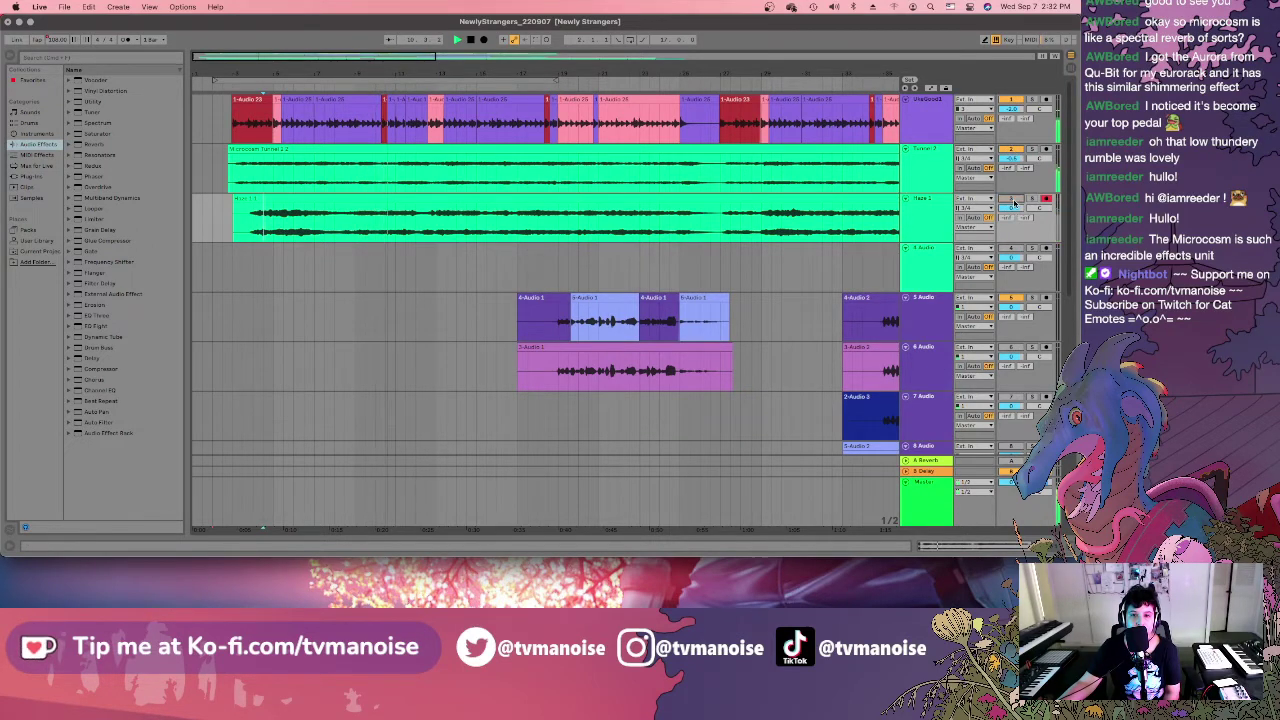
{"action": "left_click", "coordinate": [1071, 66]}
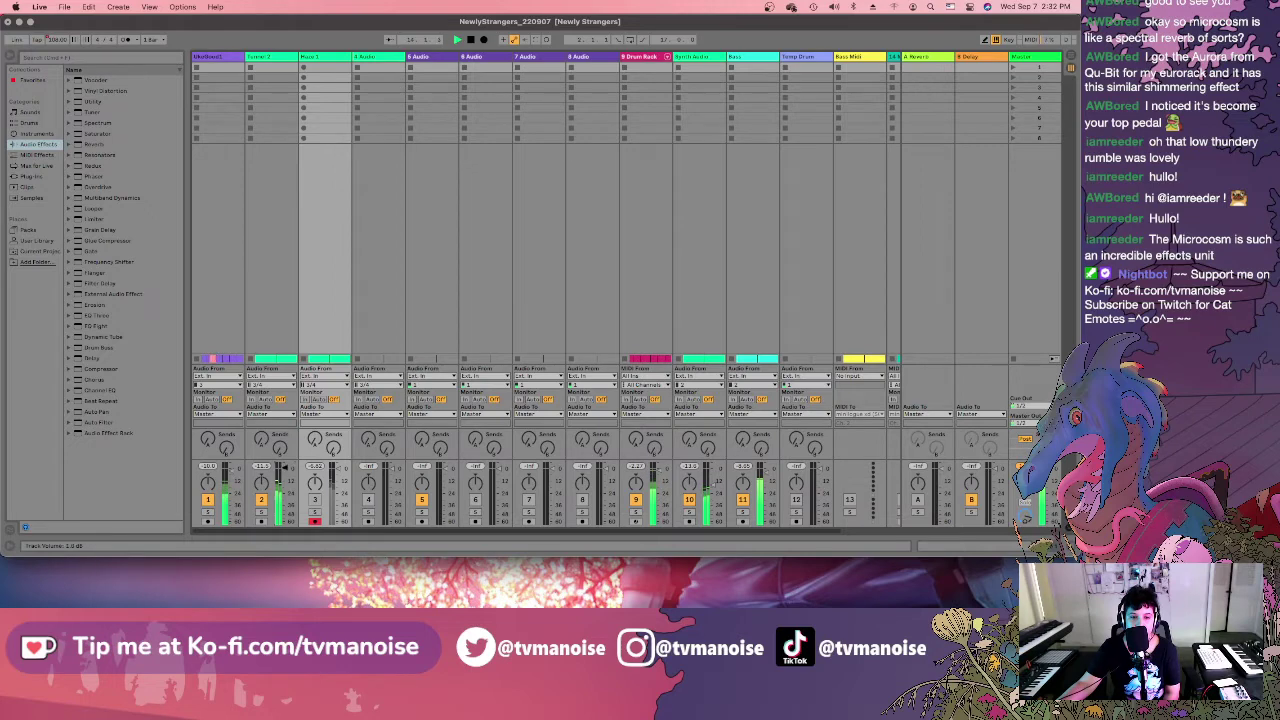
{"action": "scroll", "coordinate": [284, 466], "scroll_direction": "up", "scroll_amount": 3}
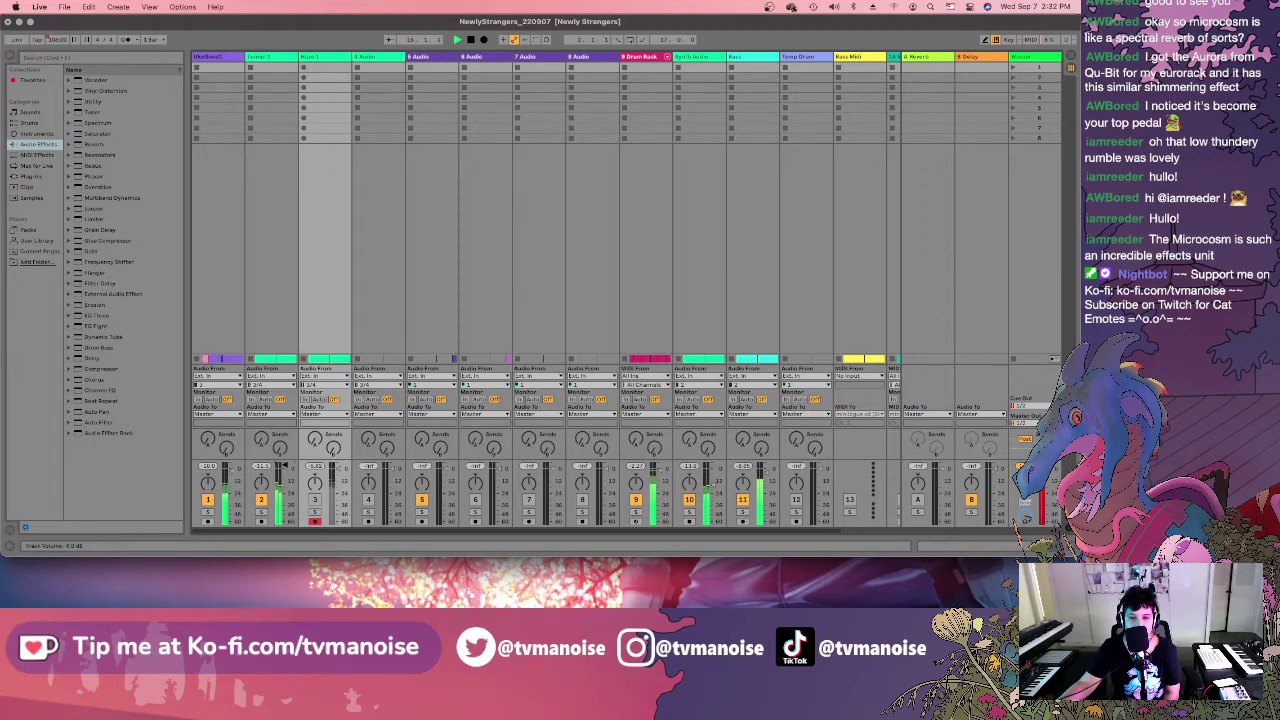
{"action": "scroll", "coordinate": [284, 466], "scroll_direction": "up", "scroll_amount": 2}
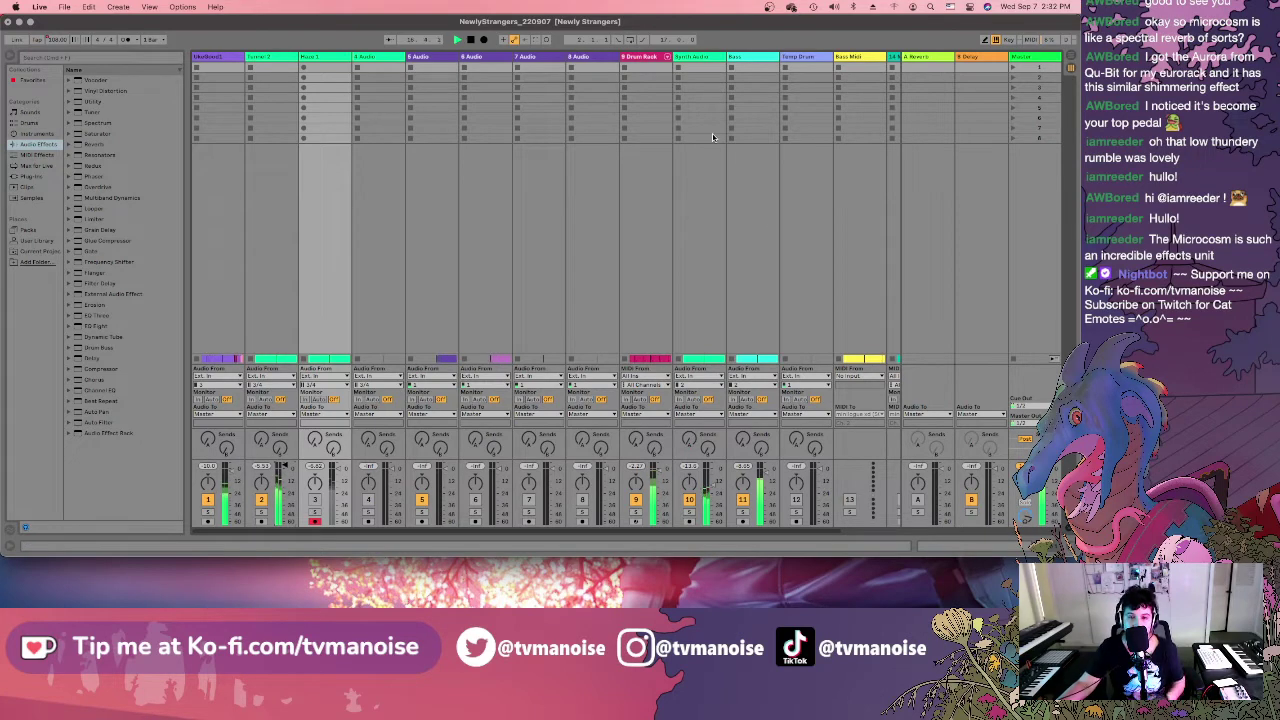
Mute Tunnel 2 during playback and toggle Haze 1 on and off to compare the mix.
{"action": "left_click", "coordinate": [261, 500]}
{"action": "left_click", "coordinate": [315, 499]}
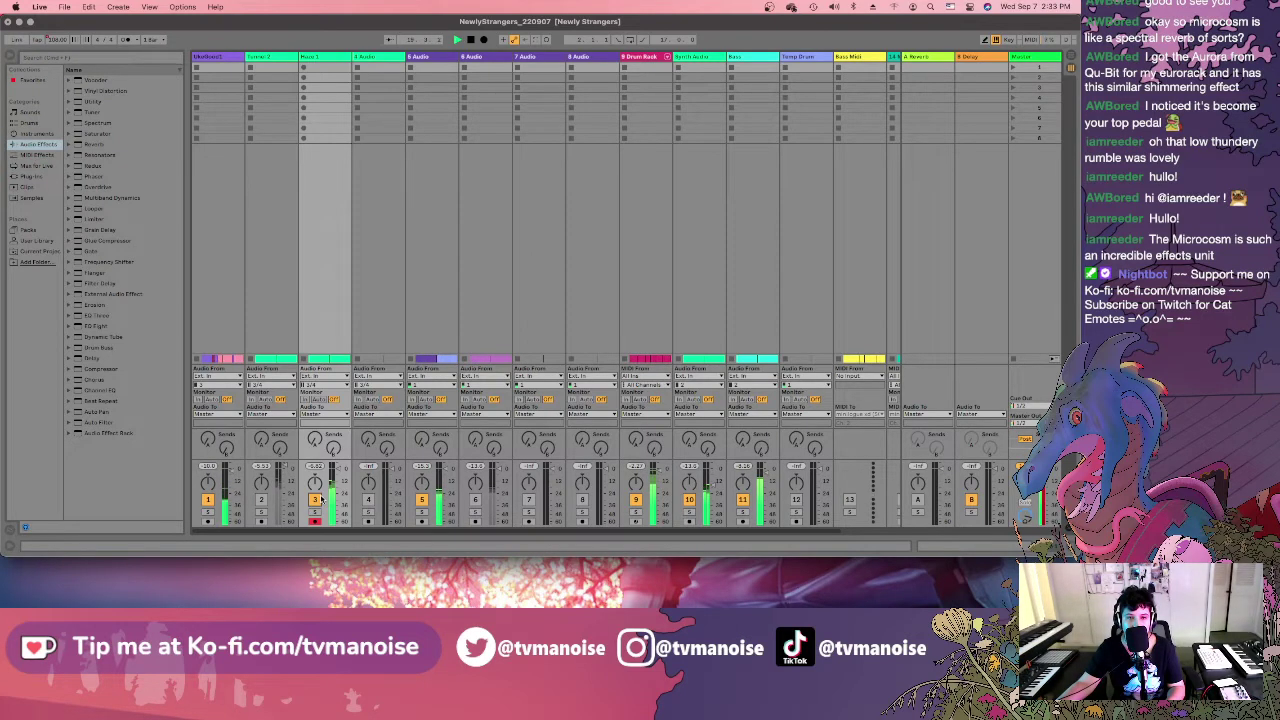
{"action": "left_click", "coordinate": [316, 499]}
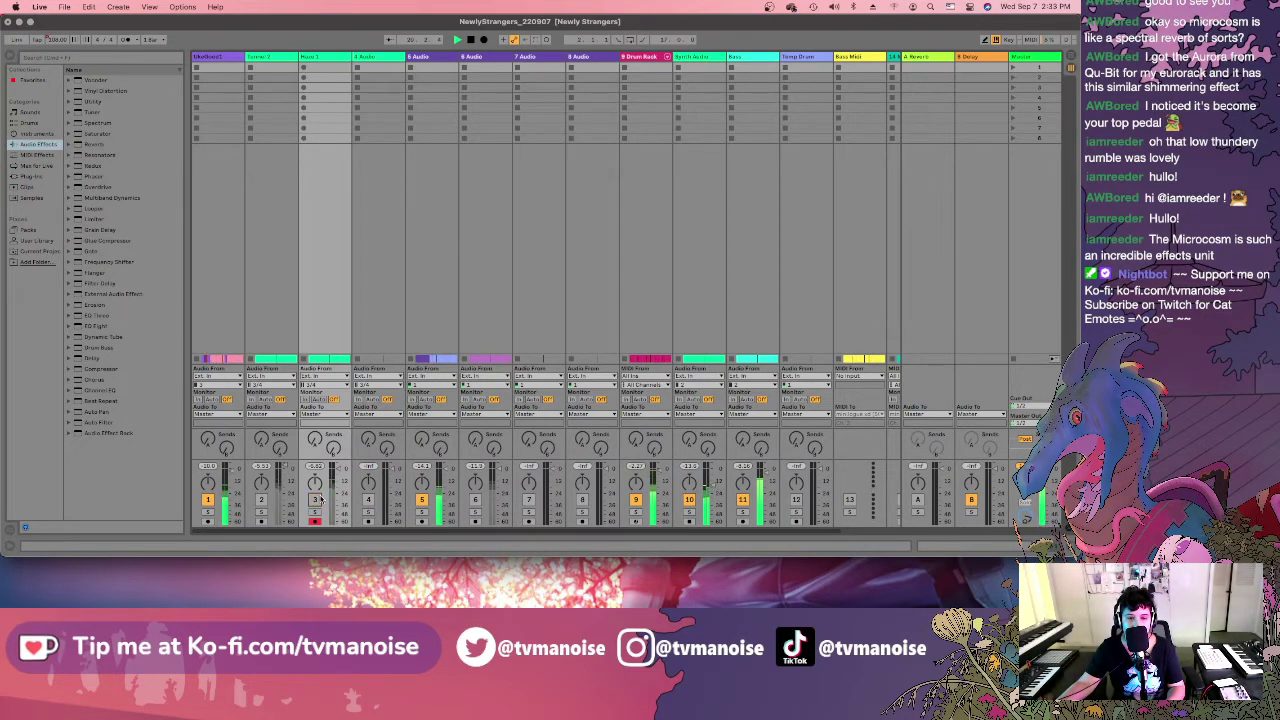
Return to the arrangement and delete the recorded clip from the Haze 1 track.
{"action": "left_click", "coordinate": [1070, 56]}
{"action": "left_click", "coordinate": [349, 197]}
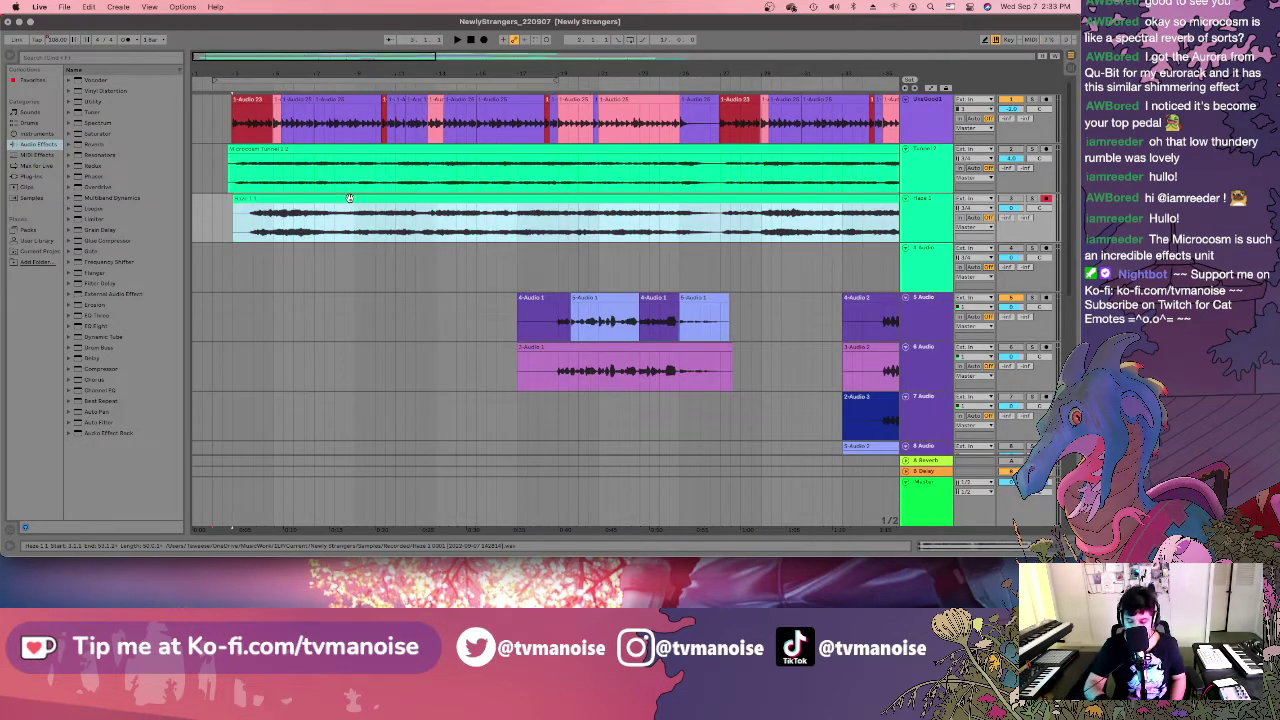
{"action": "key", "text": "Delete"}
Reset the transport and place the insert marker at 2.1.1 on the emptied Haze 1 track.
{"action": "left_click", "coordinate": [223, 222]}
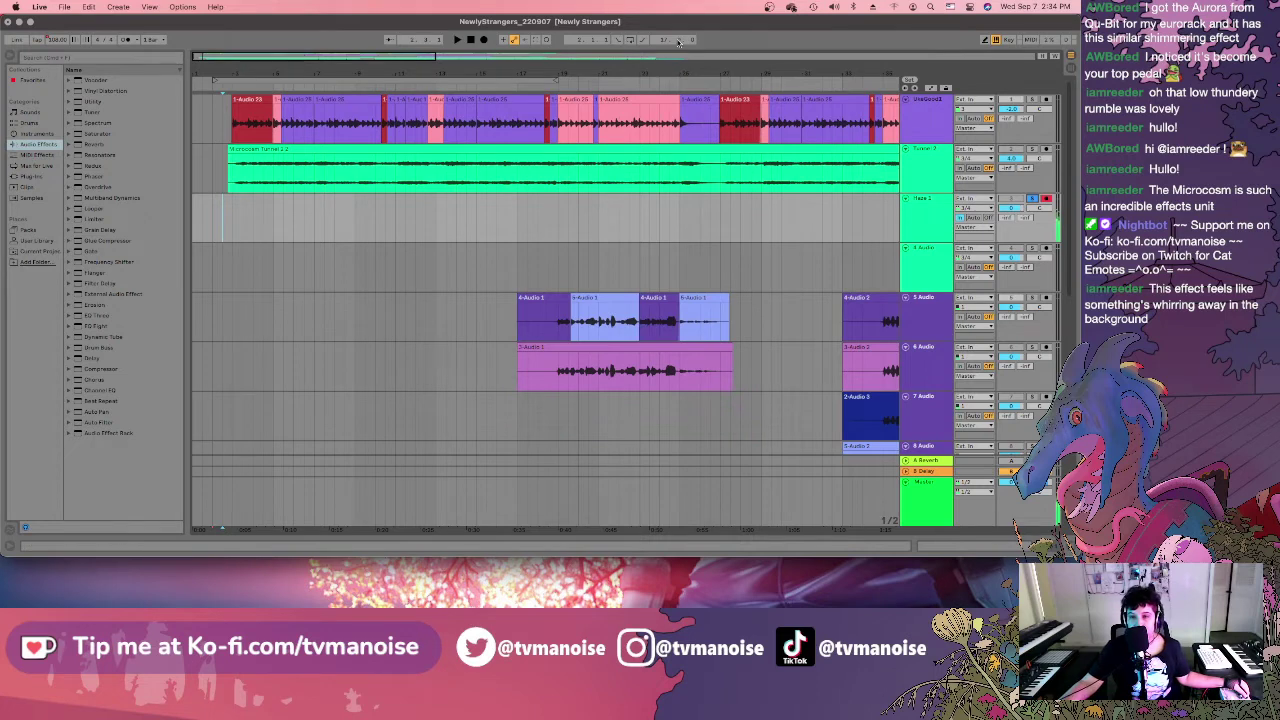
{"action": "left_click", "coordinate": [473, 41]}
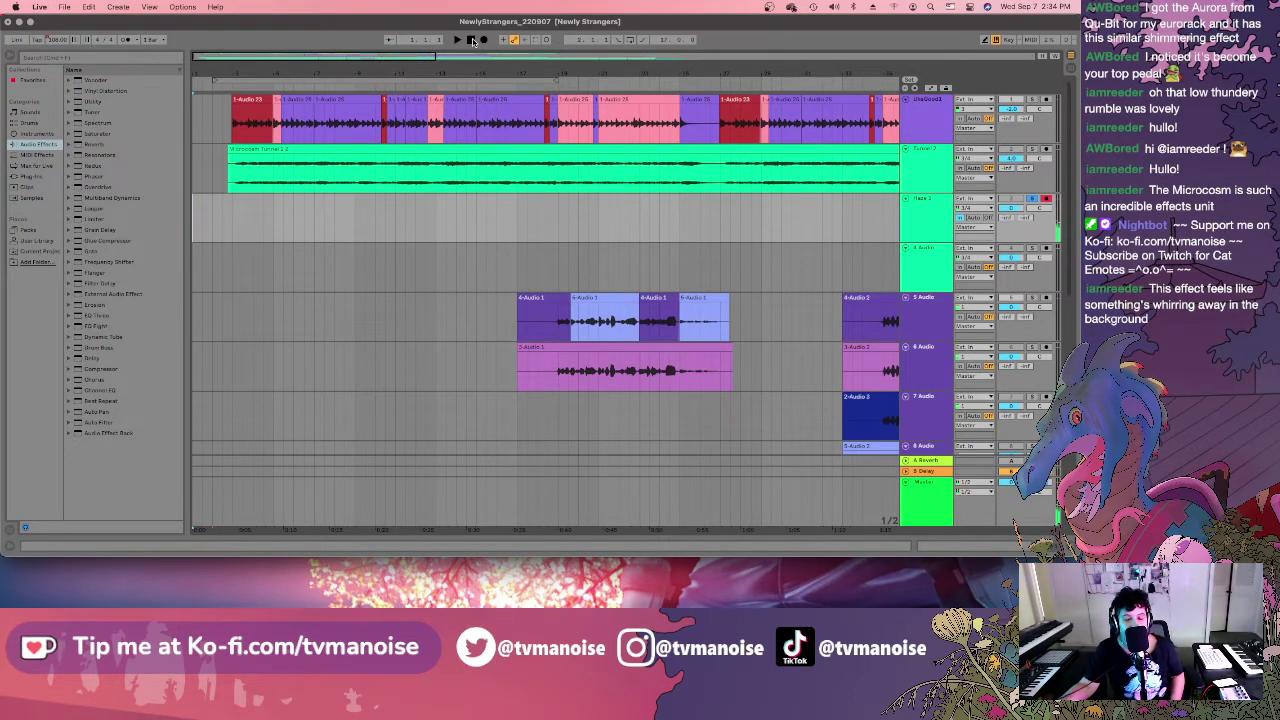
{"action": "left_click", "coordinate": [218, 223]}
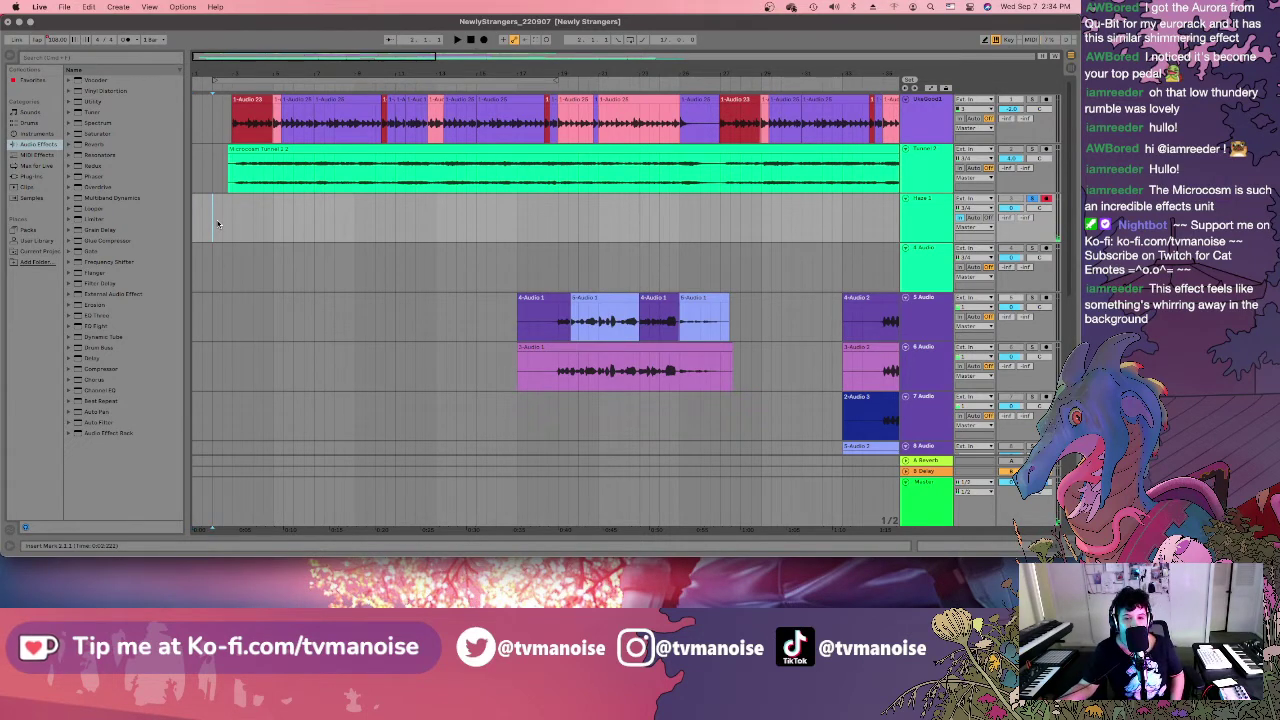
Rename the Haze 1 track to Mosaic and keep it selected.
{"action": "left_click", "coordinate": [928, 201]}
{"action": "right_click", "coordinate": [928, 201]}
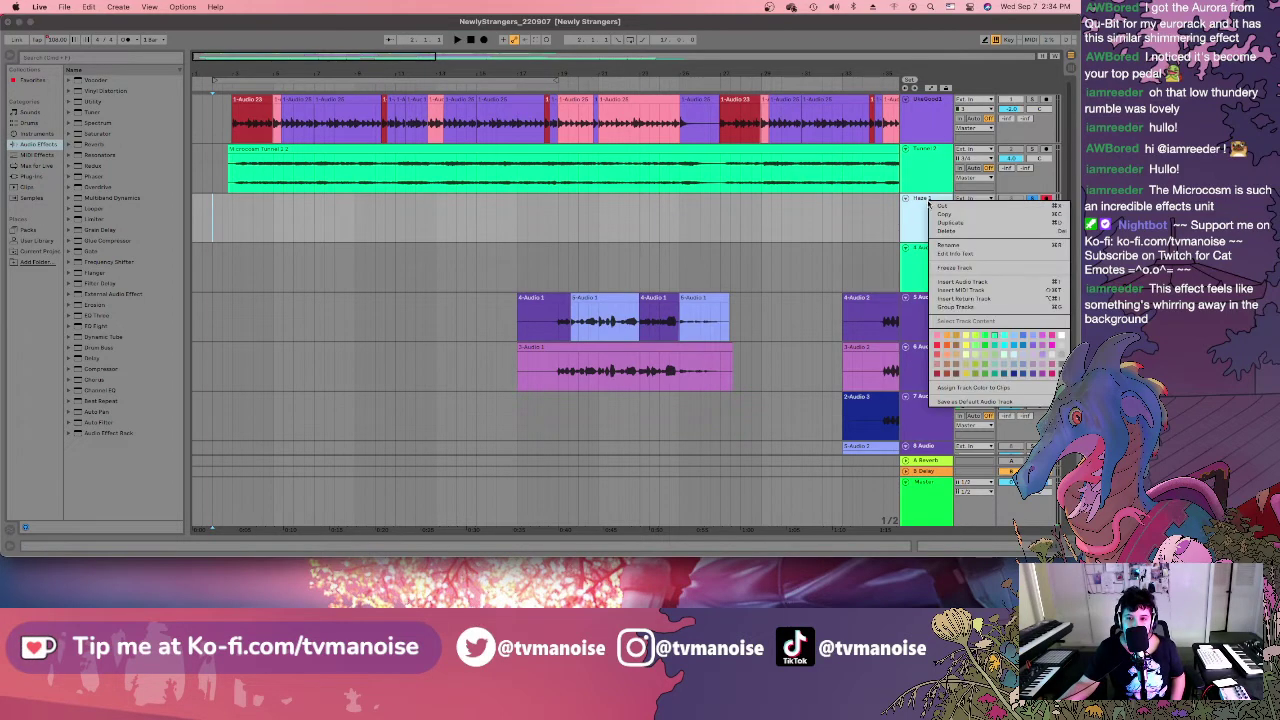
{"action": "left_click", "coordinate": [951, 245]}
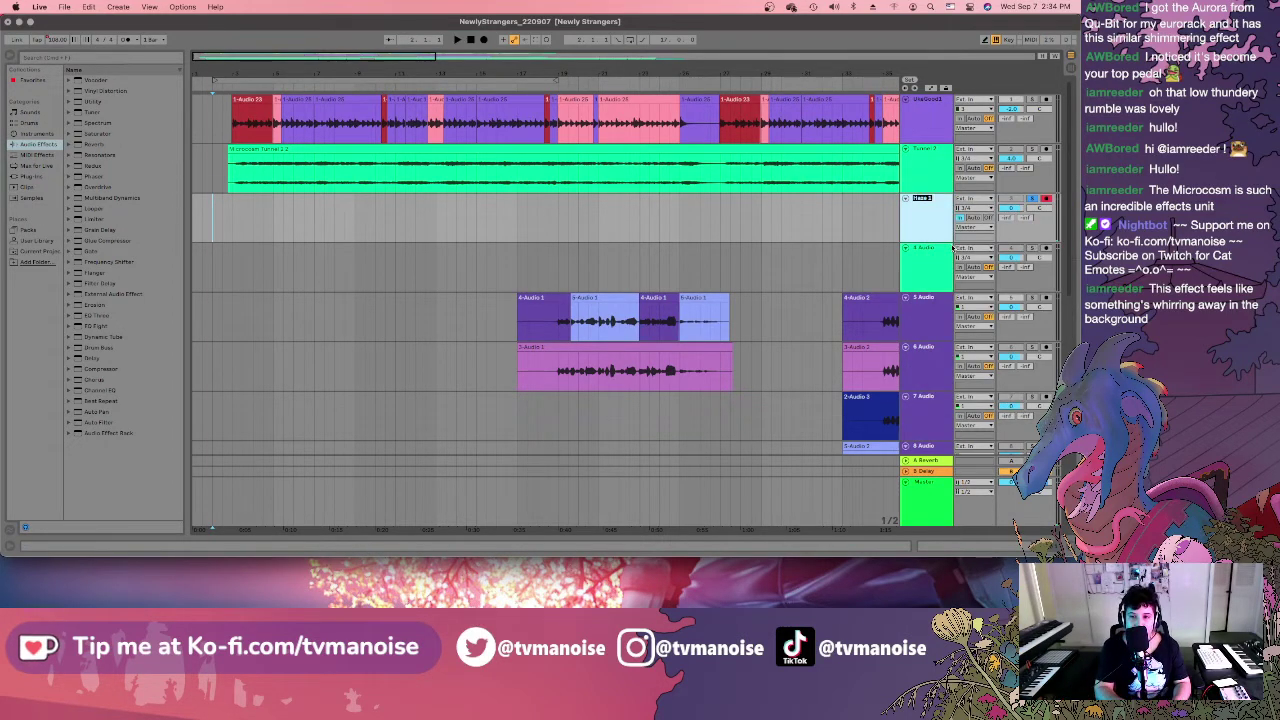
{"action": "type", "text": "Mic"}
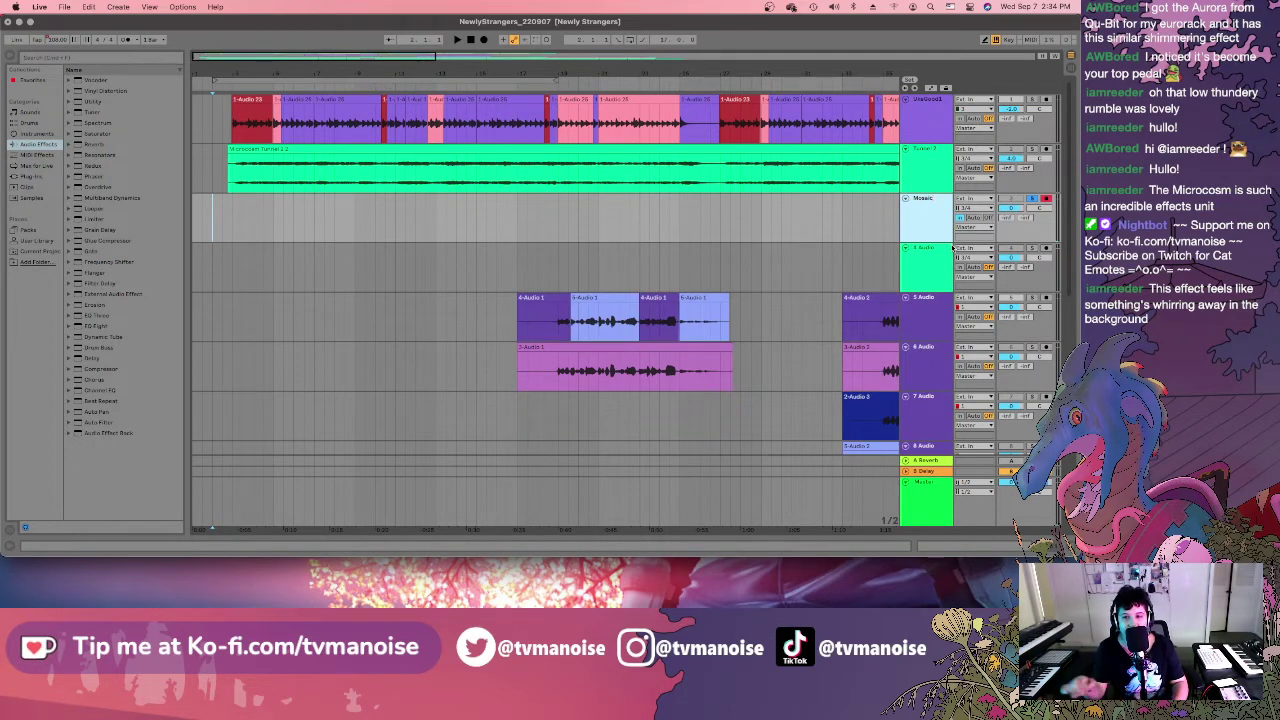
{"action": "left_click", "coordinate": [928, 256]}
{"action": "left_click", "coordinate": [923, 225]}
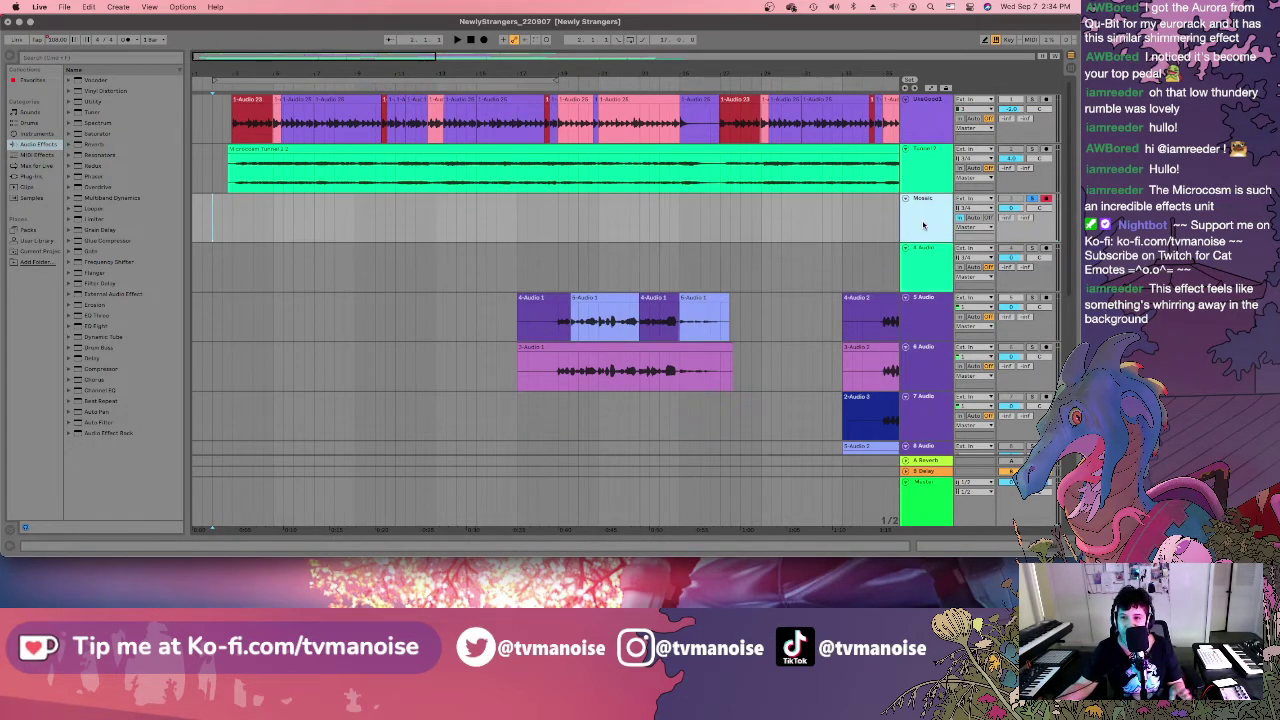
Record a Mosaic take from 2.1.1 through past the end of the song, and stop the recording.
{"action": "left_click", "coordinate": [228, 202]}
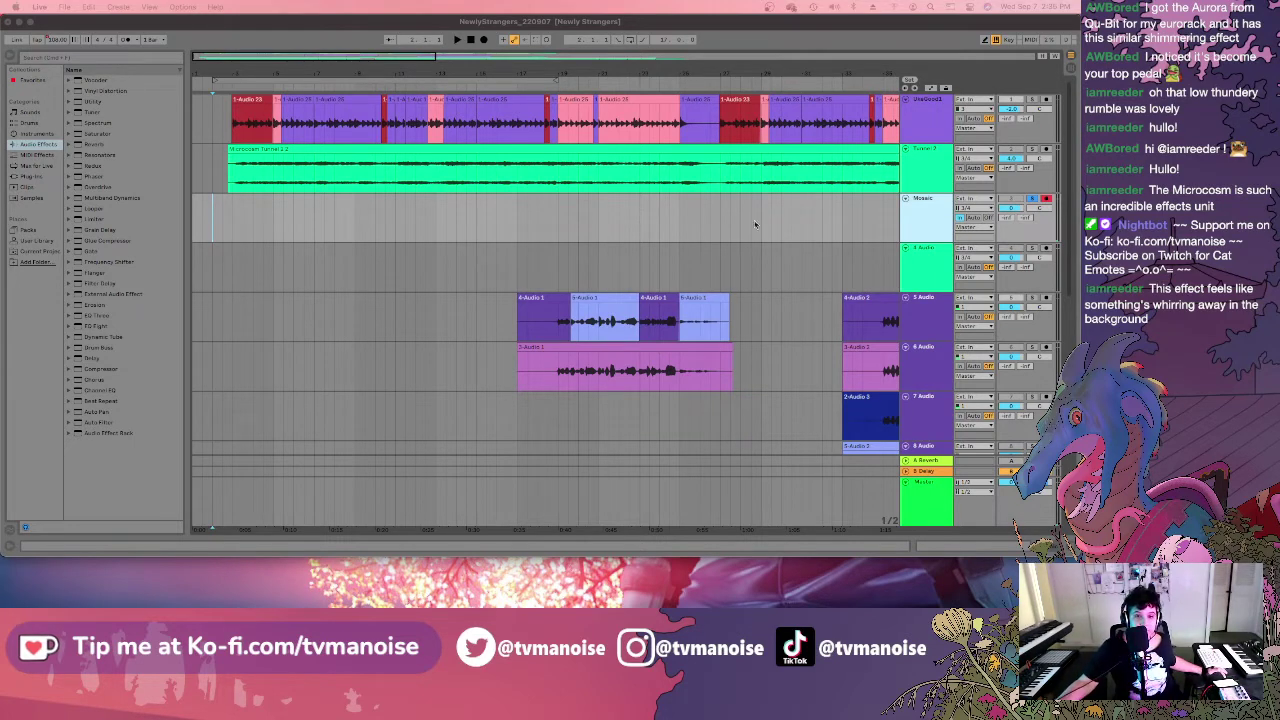
{"action": "left_click", "coordinate": [483, 40]}
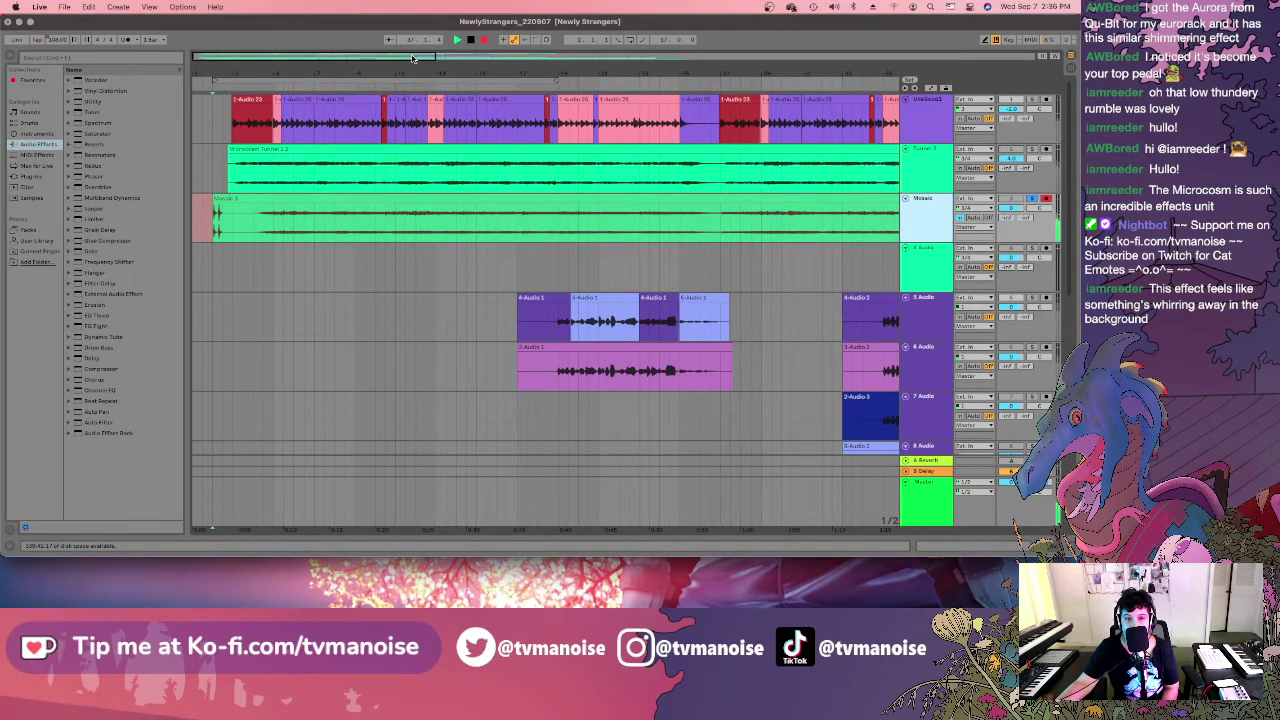
{"action": "left_click_drag", "start_coordinate": [412, 56], "coordinate": [565, 56]}
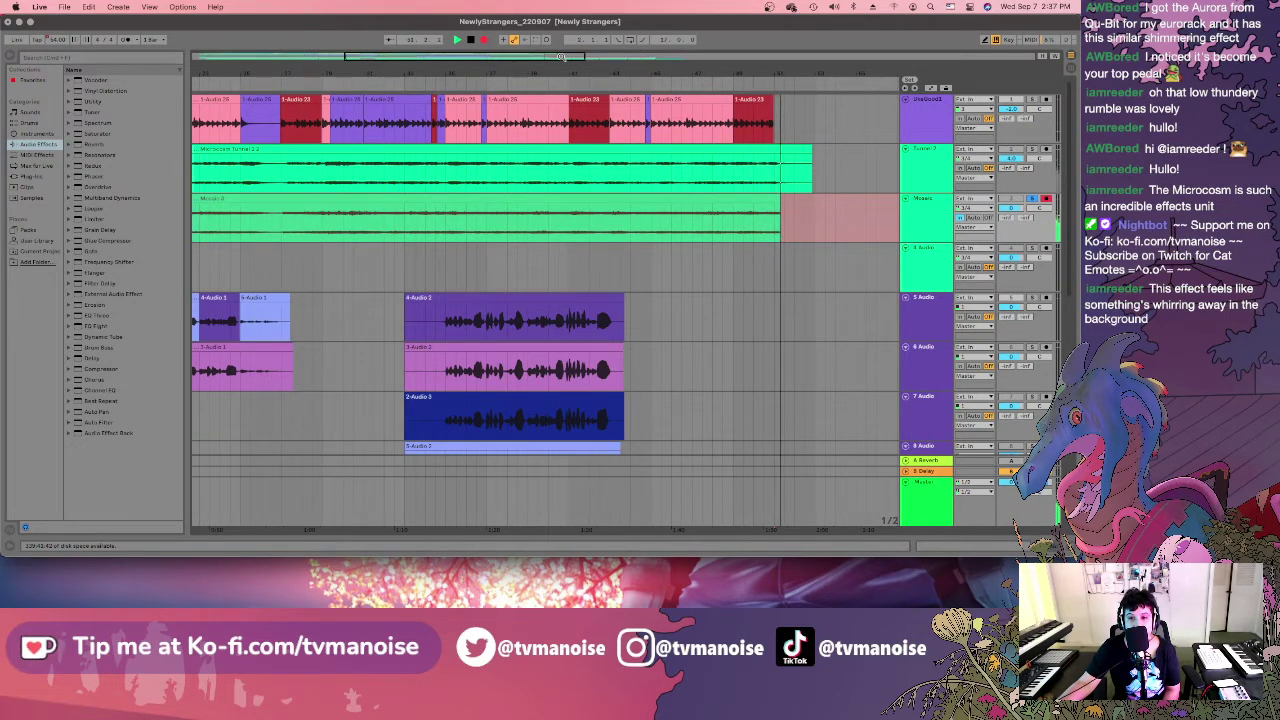
{"action": "left_click", "coordinate": [472, 40]}
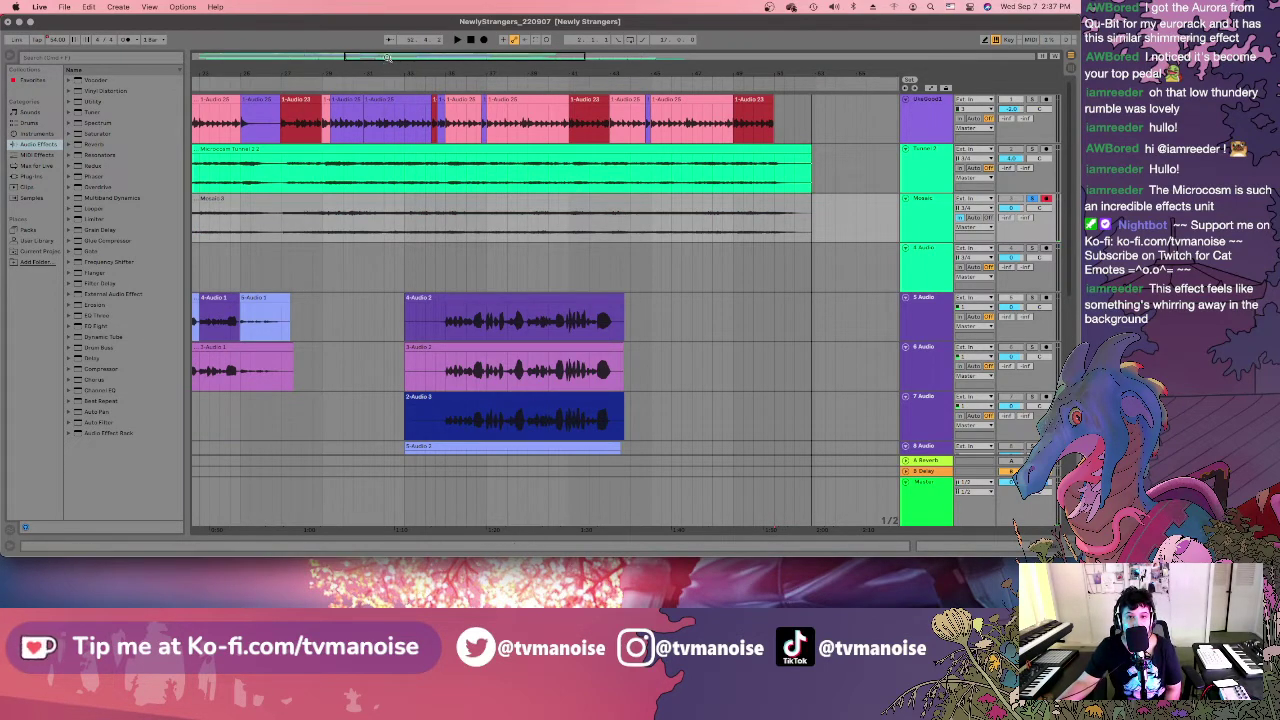
Shift the Mosaic clip earlier so its first sync hit starts exactly at 2.1.1.
{"action": "left_click_drag", "start_coordinate": [388, 57], "coordinate": [847, 131]}
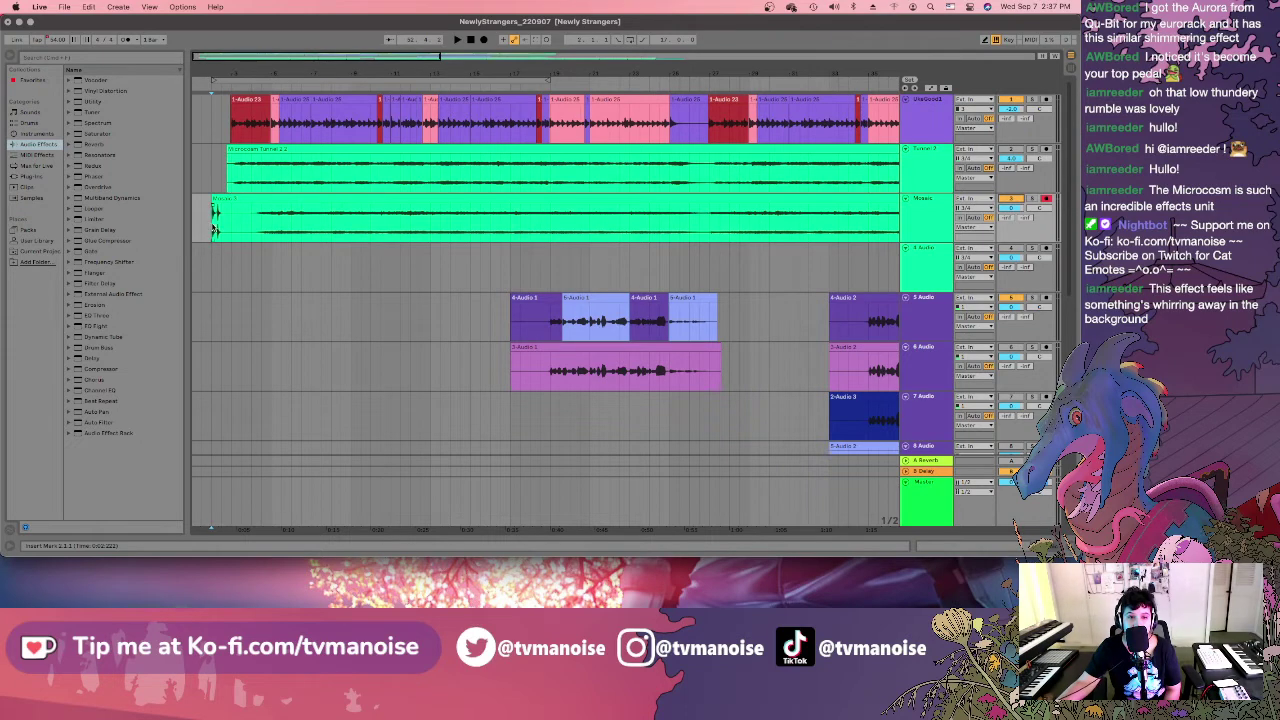
{"action": "scroll", "coordinate": [215, 229], "scroll_direction": "up", "scroll_amount": 6}
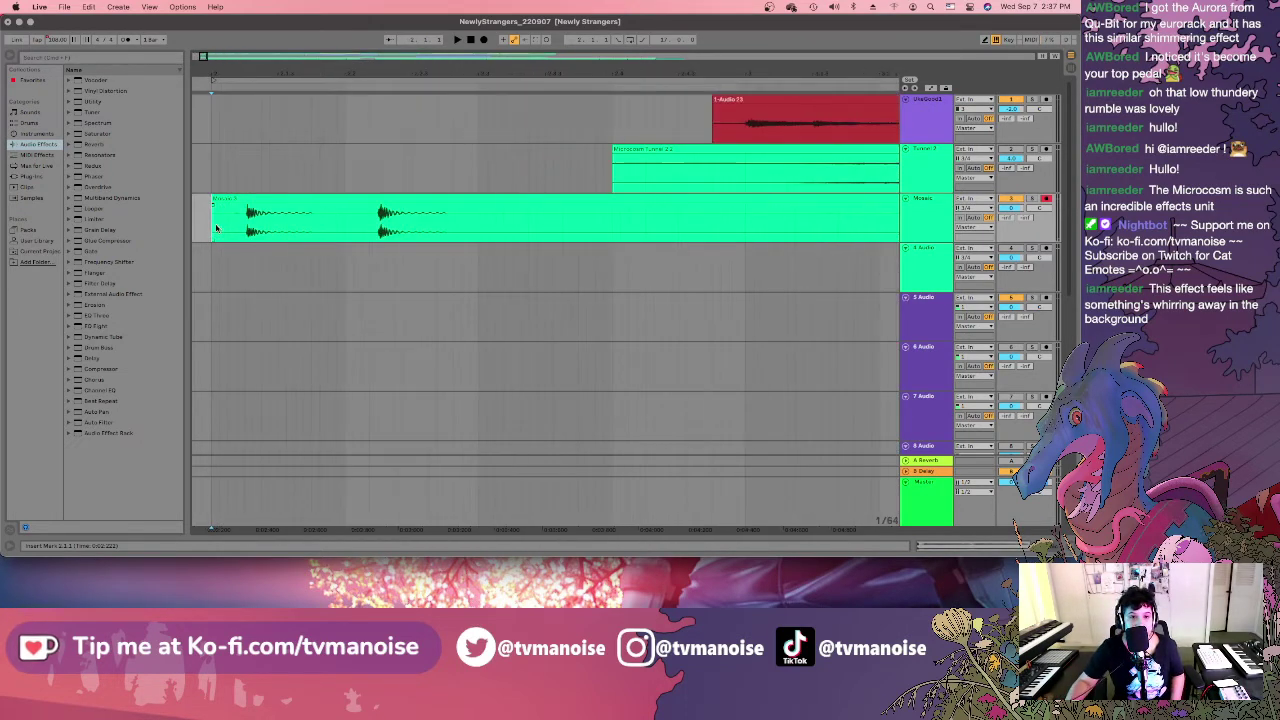
{"action": "left_click_drag", "start_coordinate": [269, 201], "coordinate": [238, 207]}
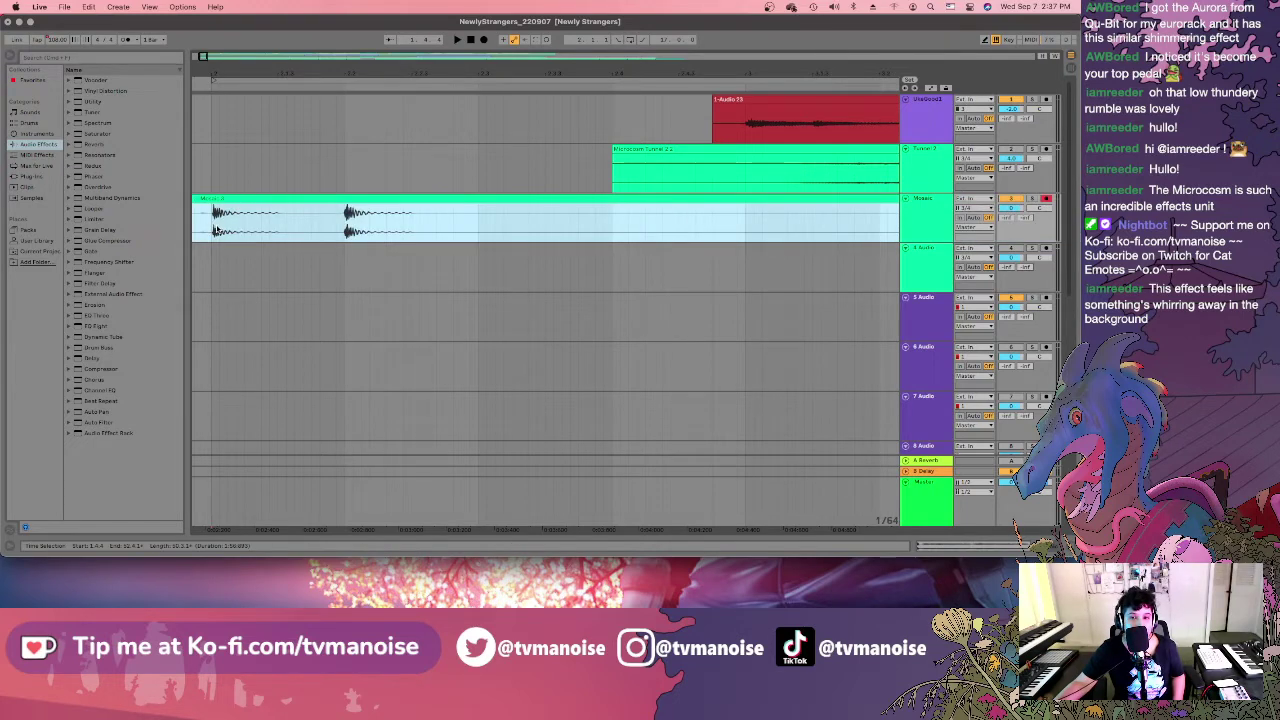
{"action": "left_click", "coordinate": [212, 230]}
{"action": "scroll", "coordinate": [212, 230], "scroll_direction": "up", "scroll_amount": 5}
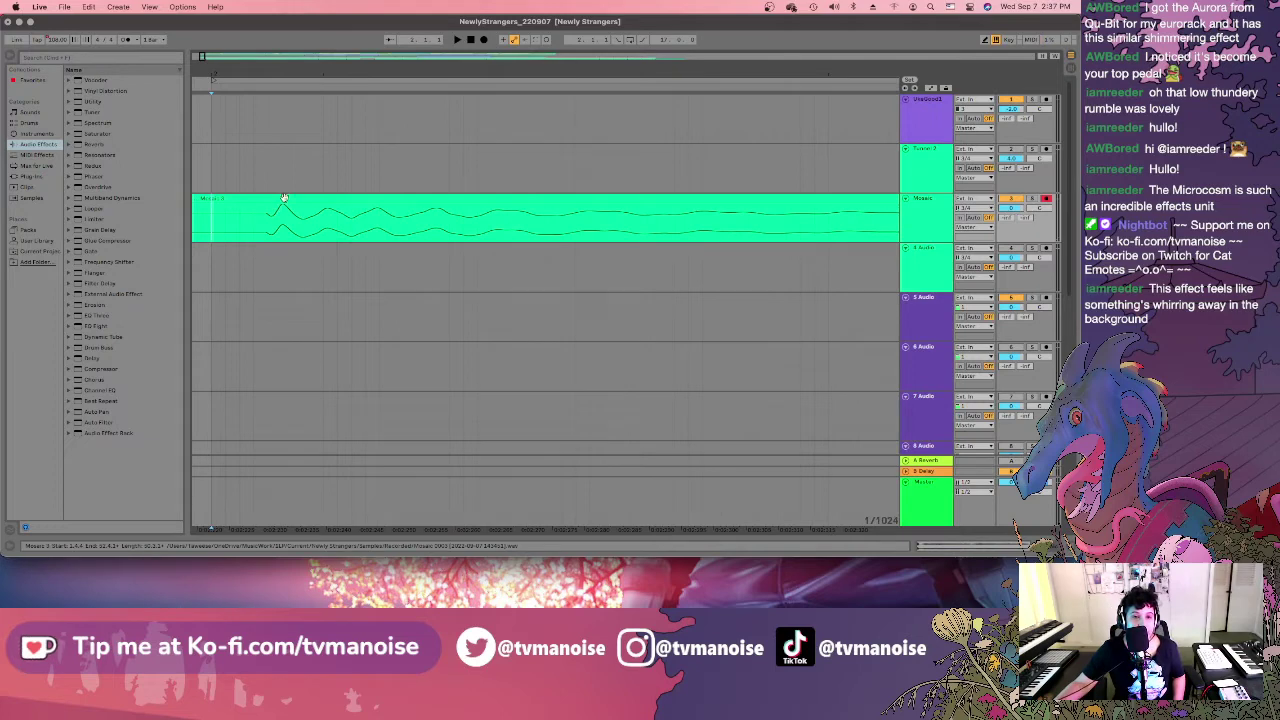
{"action": "left_click_drag", "start_coordinate": [279, 208], "coordinate": [212, 216]}
{"action": "scroll", "coordinate": [211, 217], "scroll_direction": "down", "scroll_amount": 8}
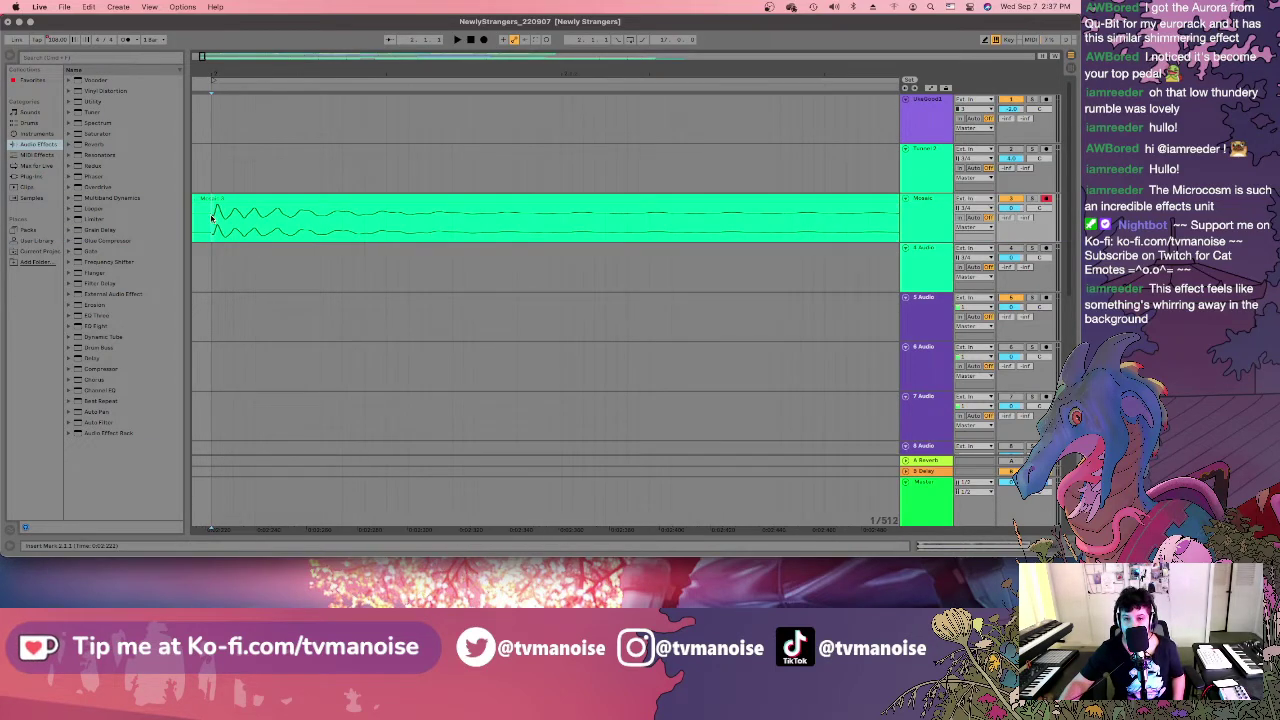
{"action": "scroll", "coordinate": [211, 217], "scroll_direction": "down", "scroll_amount": 2}
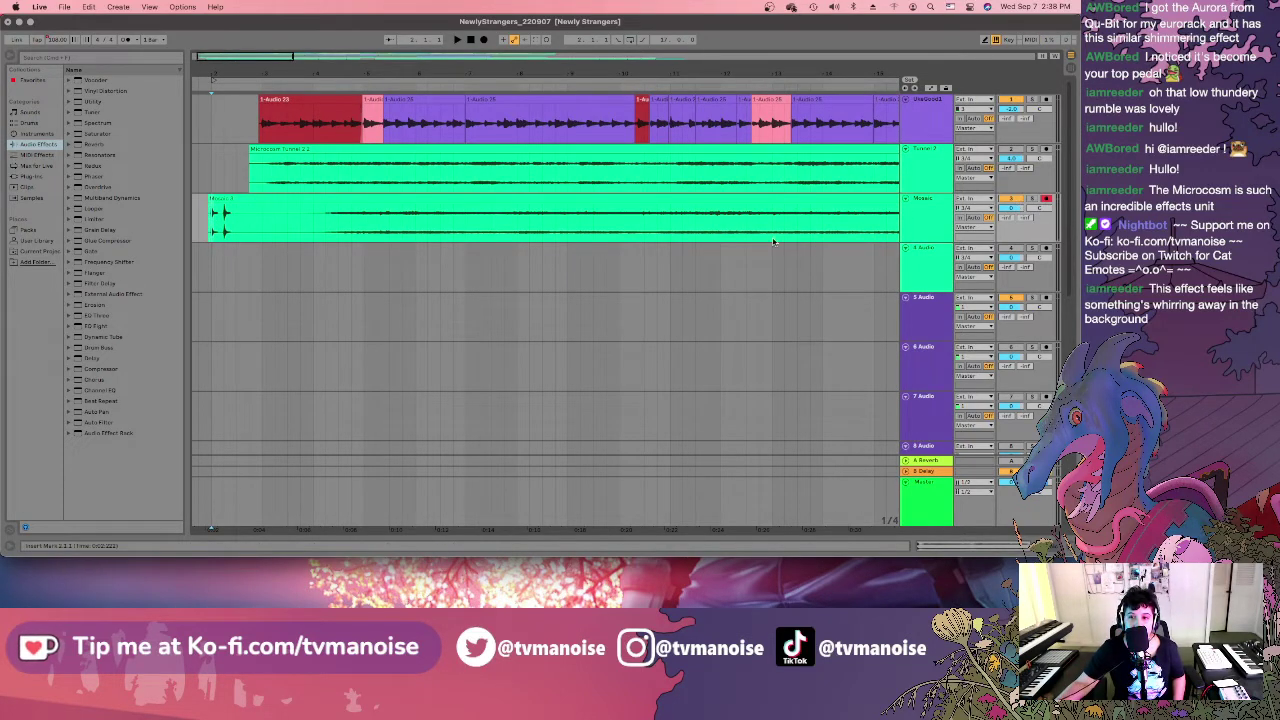
Play the song from 3.1.1 and add the variation number to the Mosaic track's name.
{"action": "left_click", "coordinate": [260, 186]}
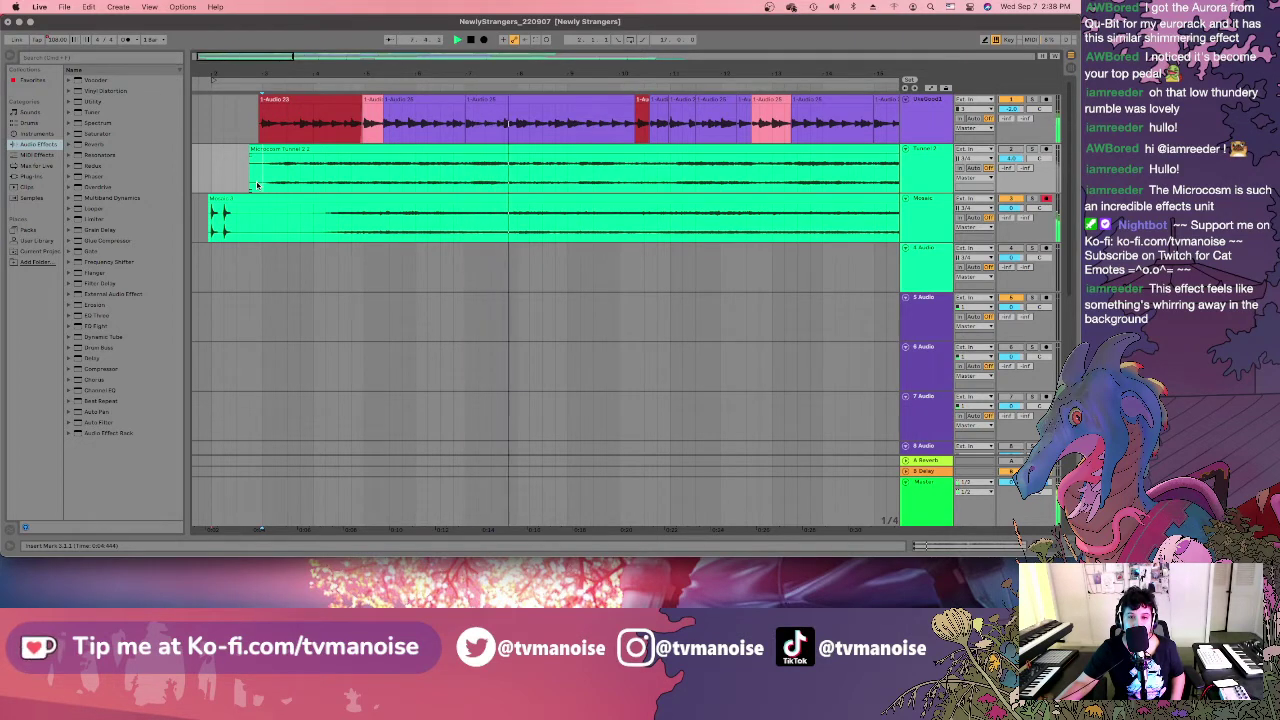
{"action": "left_click", "coordinate": [928, 200]}
{"action": "right_click", "coordinate": [928, 200]}
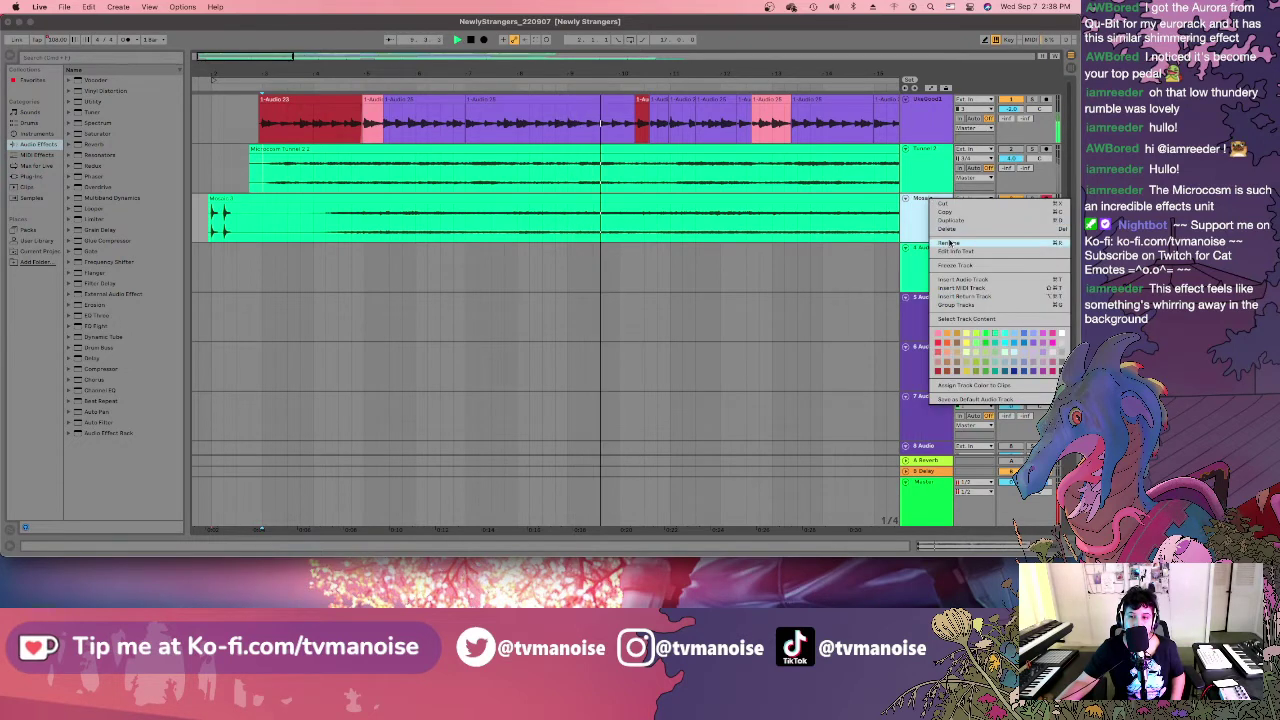
{"action": "left_click", "coordinate": [950, 243]}
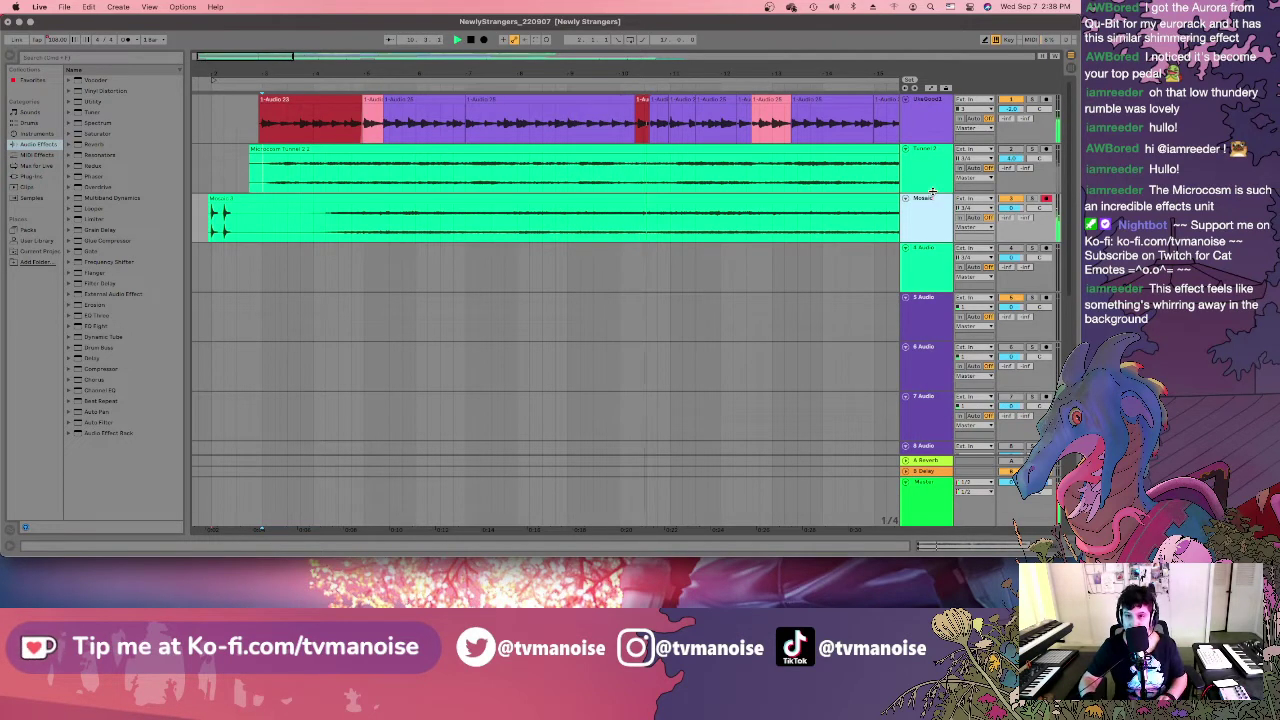
Set the insert marker at 2.1.1 on the armed and soloed 4 Audio track, and look over the arrangement through to its end.
{"action": "left_click", "coordinate": [855, 287]}
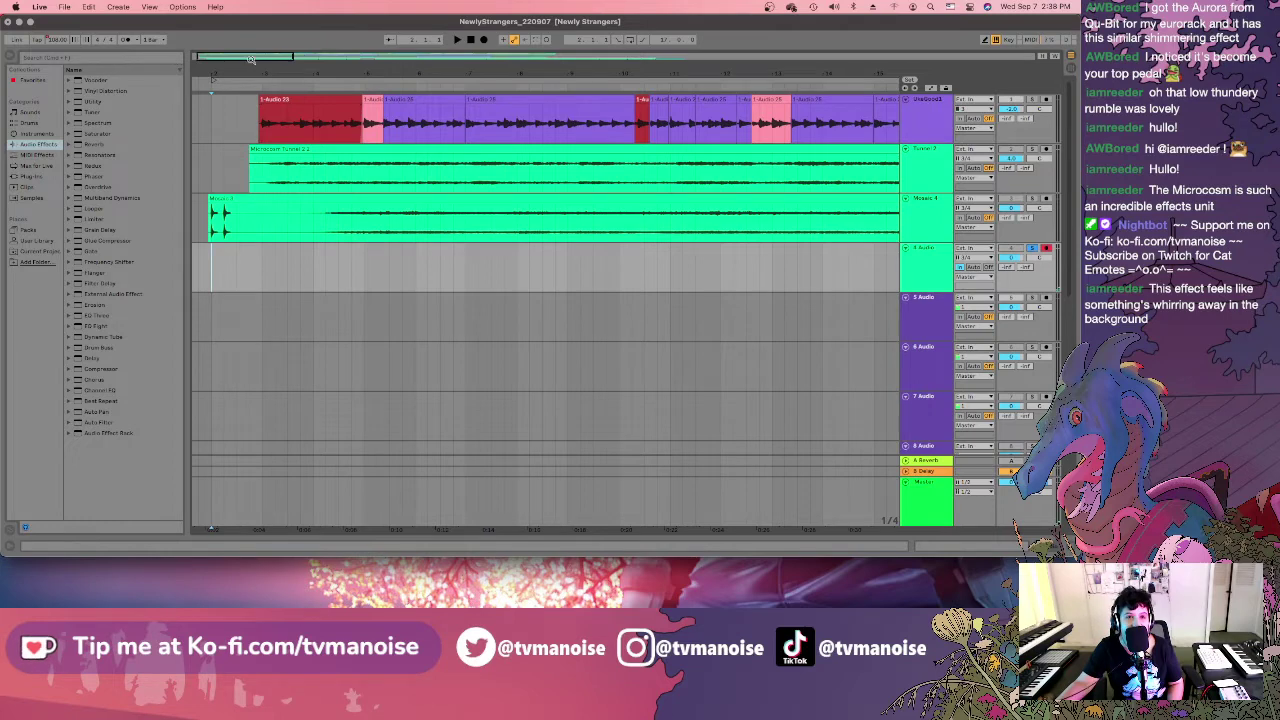
{"action": "left_click_drag", "start_coordinate": [250, 59], "coordinate": [246, 60]}
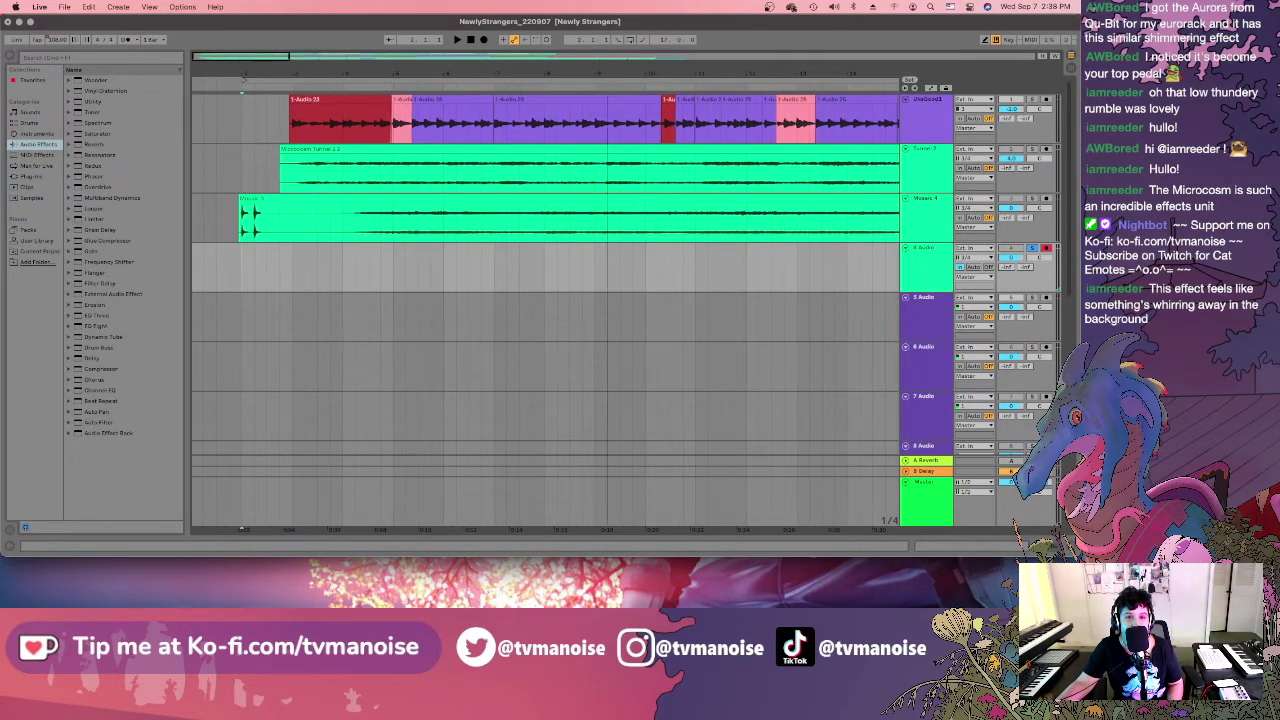
{"action": "left_click_drag", "start_coordinate": [252, 57], "coordinate": [555, 57]}
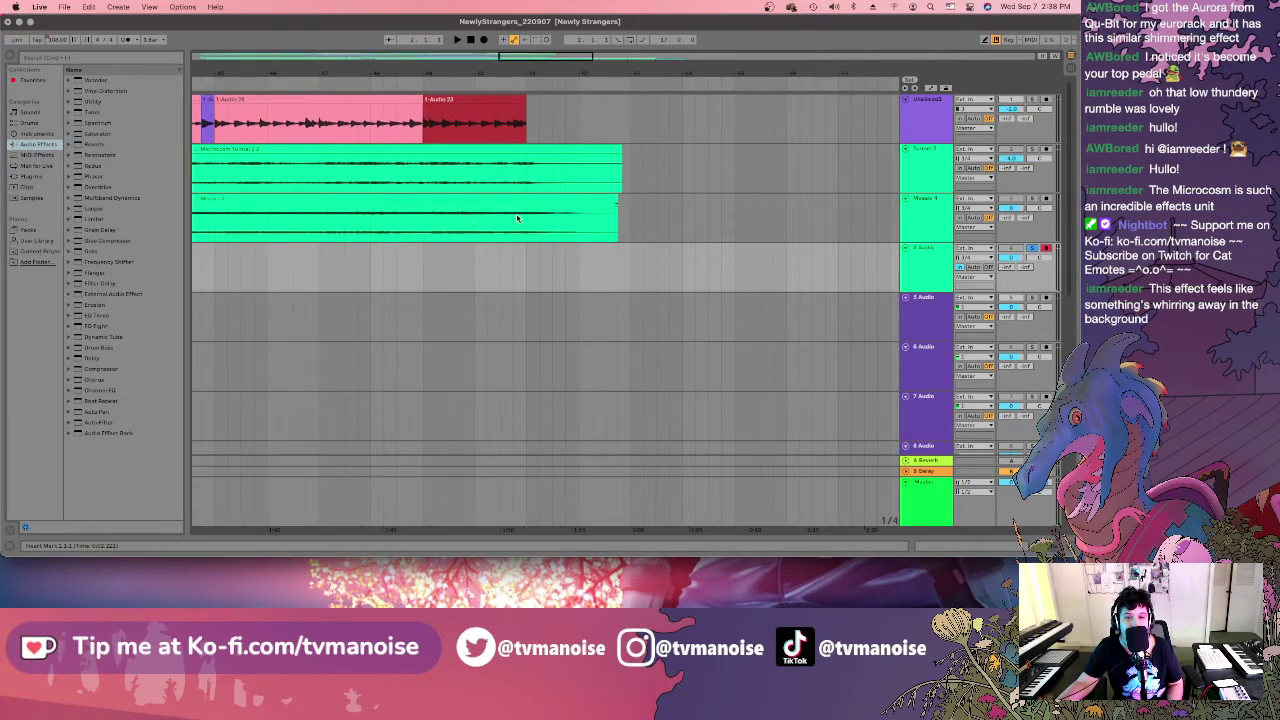
{"action": "scroll", "coordinate": [507, 57], "scroll_direction": "left", "scroll_amount": 15}
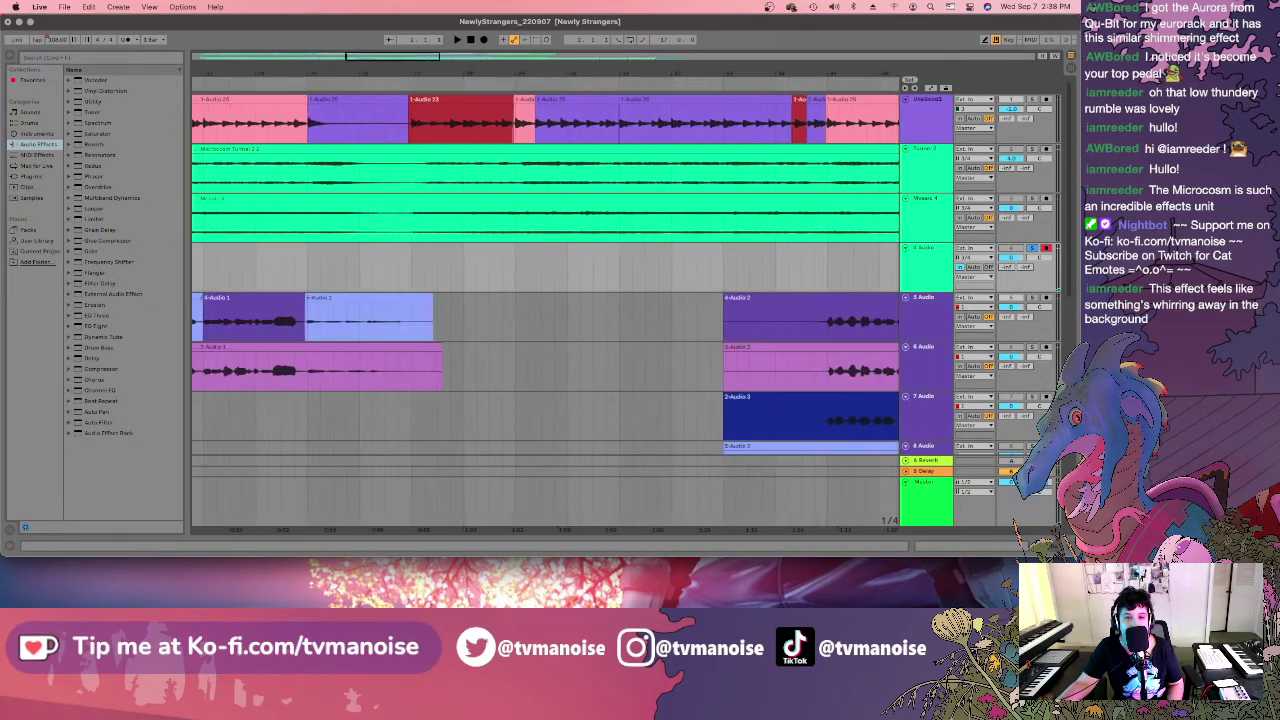
{"action": "scroll", "coordinate": [748, 78], "scroll_direction": "left", "scroll_amount": 4}
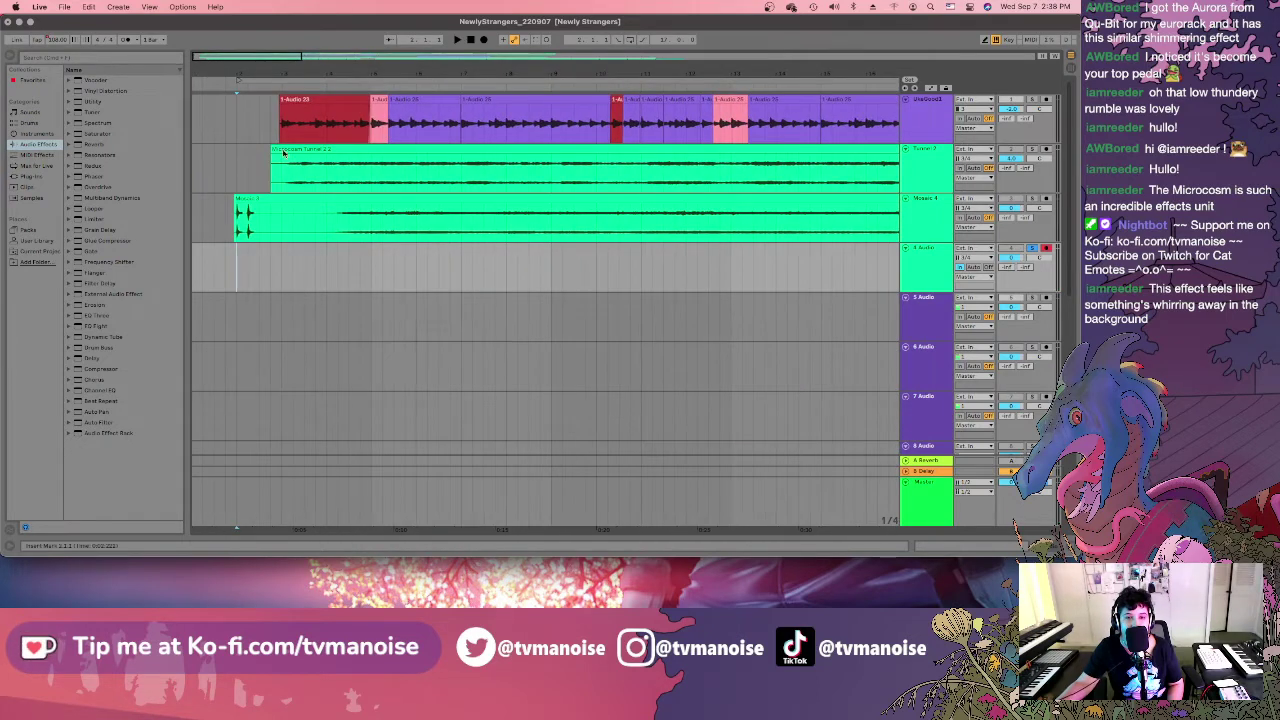
Split the Mosaic clip at 2.1.1, just before the first sync hit, and delete the short leading piece.
{"action": "left_click", "coordinate": [236, 222]}
{"action": "scroll", "coordinate": [237, 222], "scroll_direction": "up", "scroll_amount": 5}
{"action": "scroll", "coordinate": [237, 222], "scroll_direction": "up", "scroll_amount": 10}
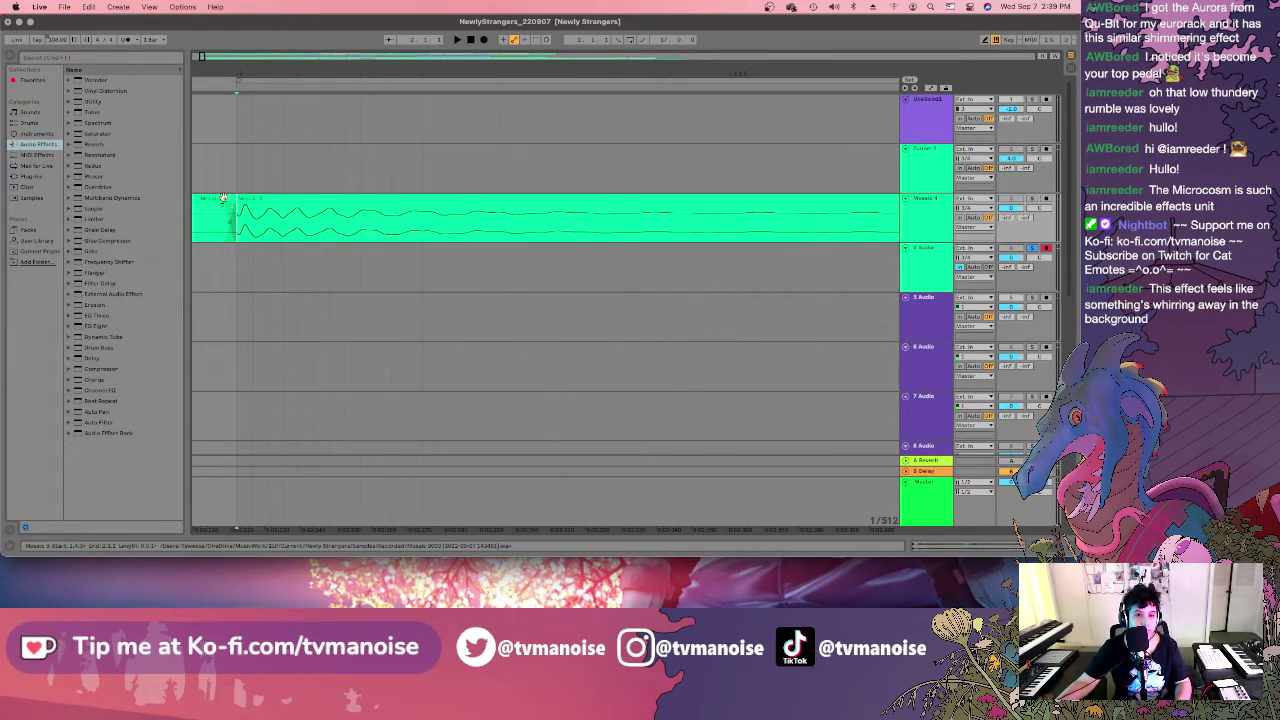
{"action": "left_click", "coordinate": [222, 197]}
{"action": "key", "text": "Delete"}
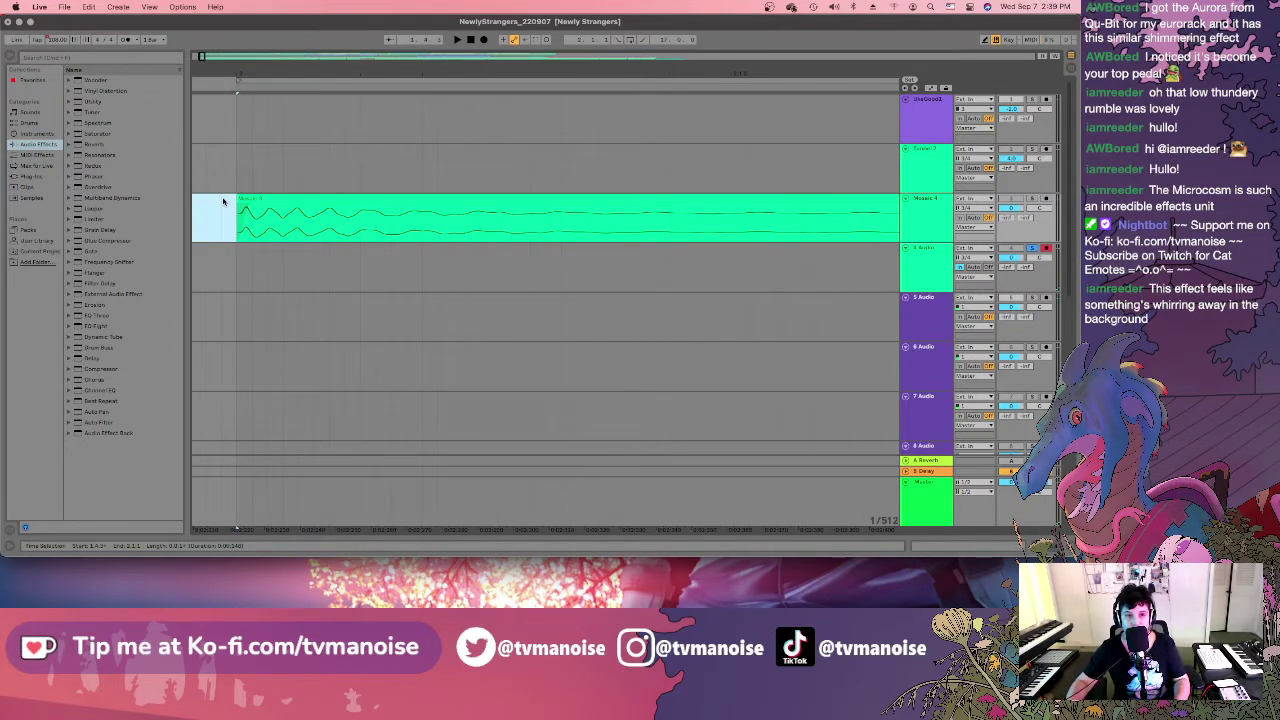
Try moving the Mosaic clip one bar earlier to start at 1.1.1, and play the arrangement from 2.4.2.
{"action": "scroll", "coordinate": [222, 201], "scroll_direction": "down", "scroll_amount": 10}
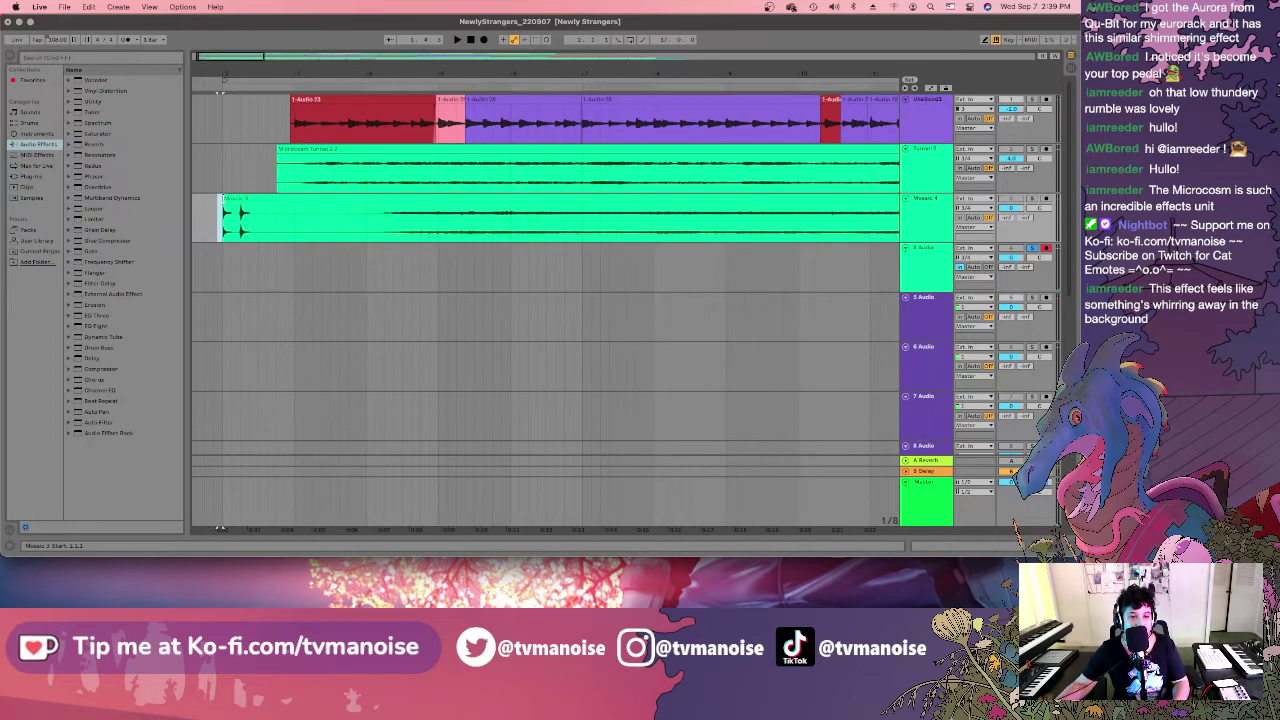
{"action": "scroll", "coordinate": [252, 112], "scroll_direction": "left", "scroll_amount": 2}
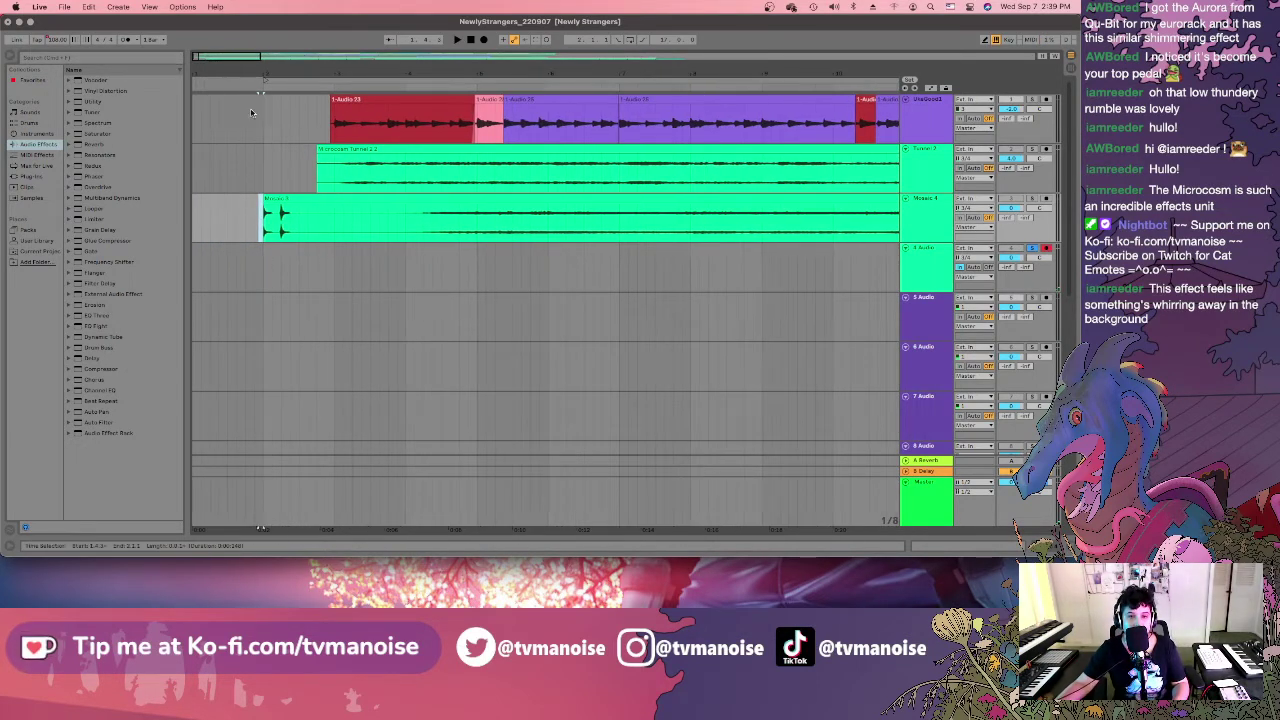
{"action": "left_click", "coordinate": [216, 200]}
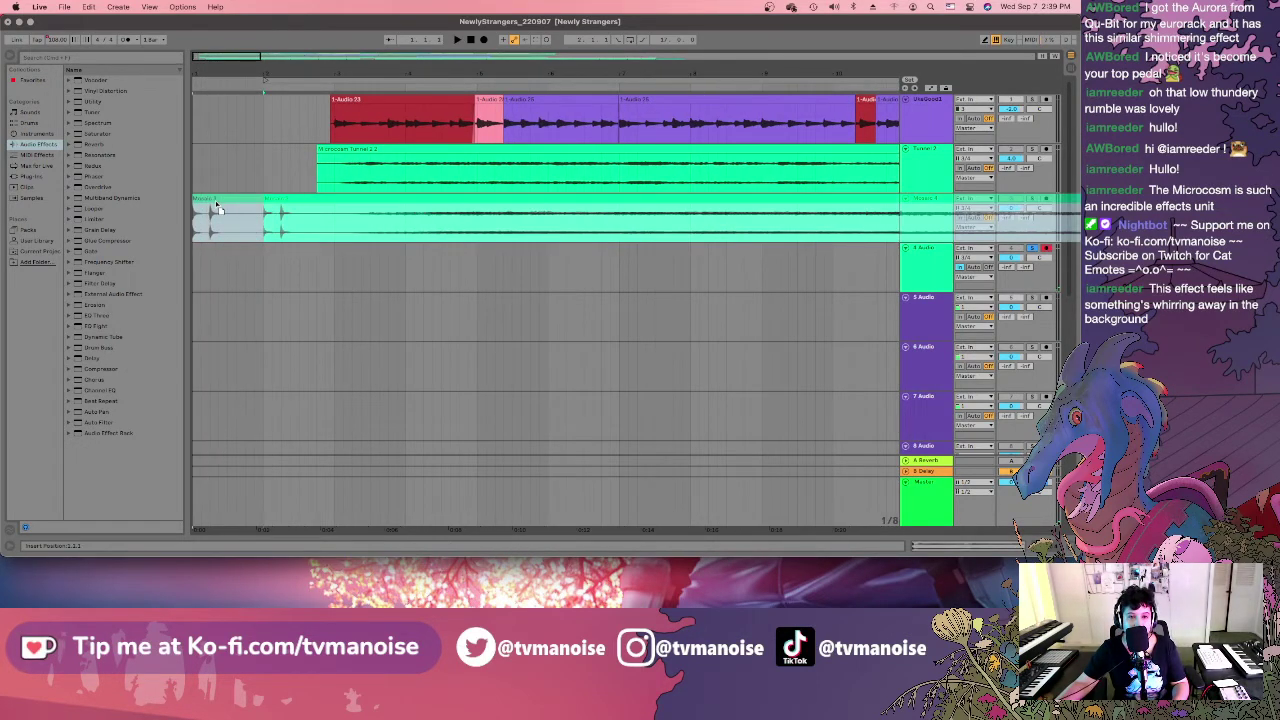
{"action": "left_click", "coordinate": [216, 207]}
{"action": "left_click", "coordinate": [317, 120]}
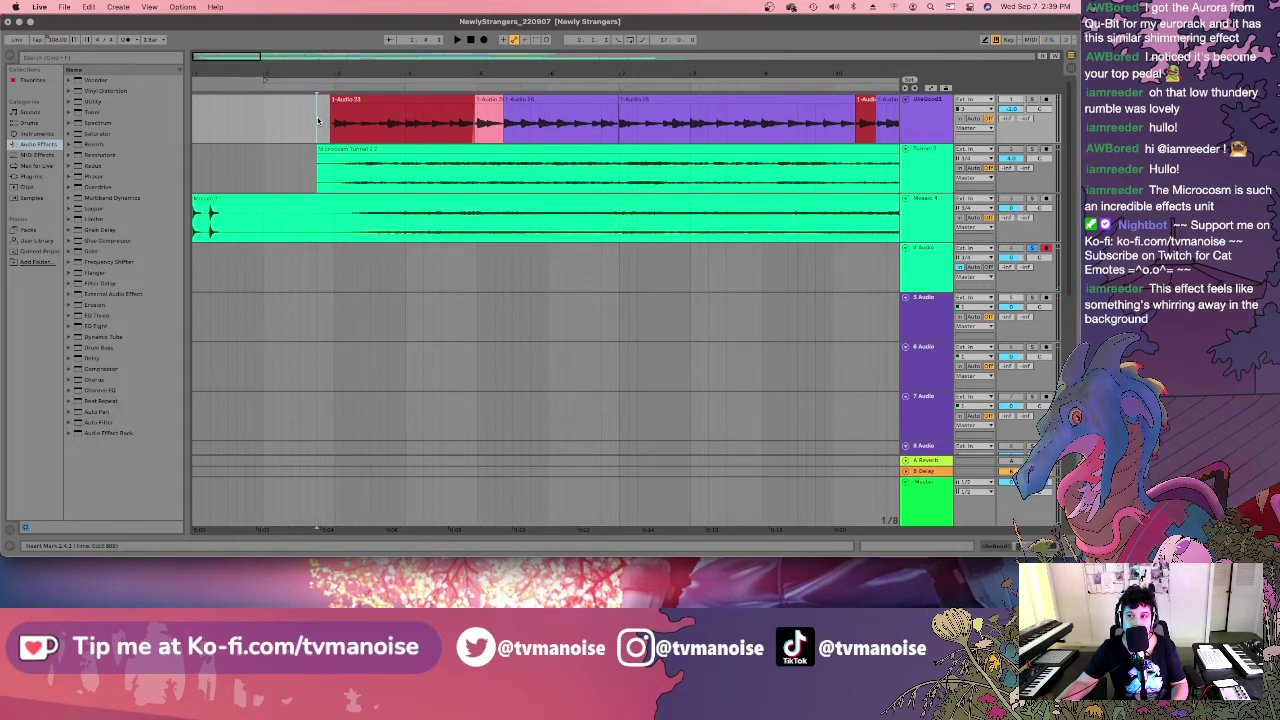
{"action": "key", "text": "space"}
{"action": "key", "text": "space"}
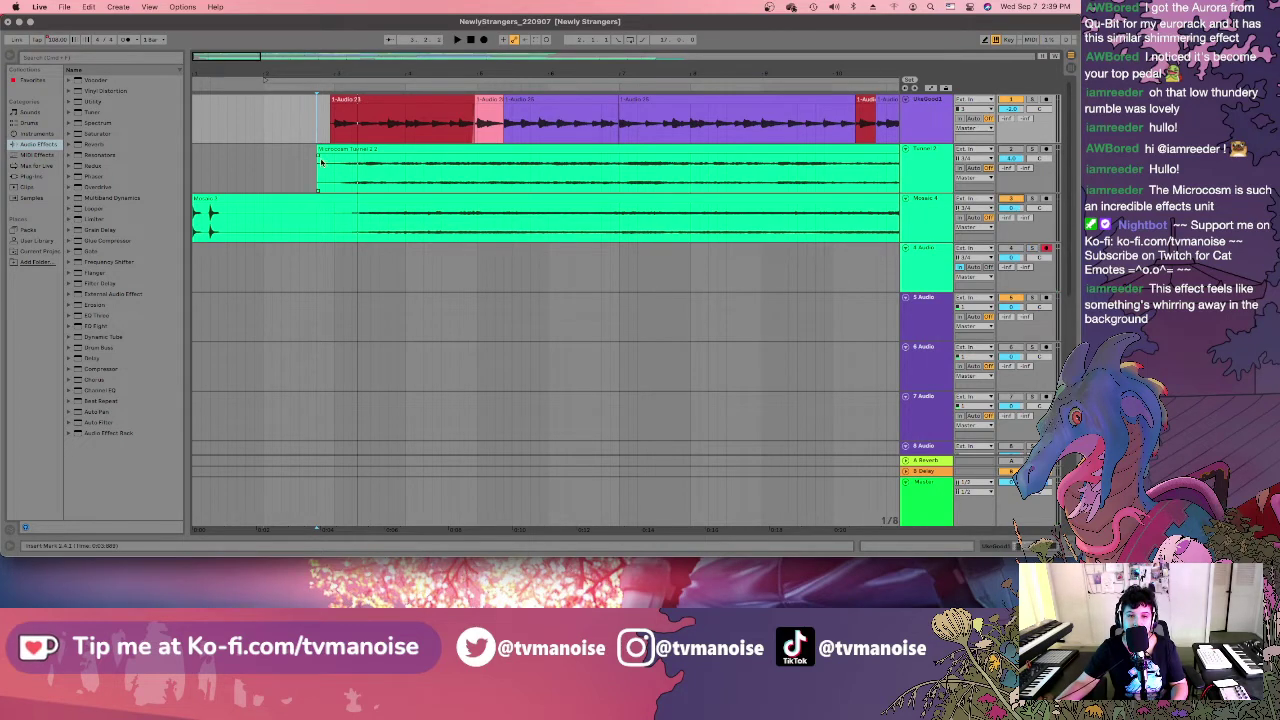
Play on through the Tunnel section and return the Mosaic clip to its start at 2.1.1.
{"action": "left_click", "coordinate": [455, 185]}
{"action": "key", "text": "space"}
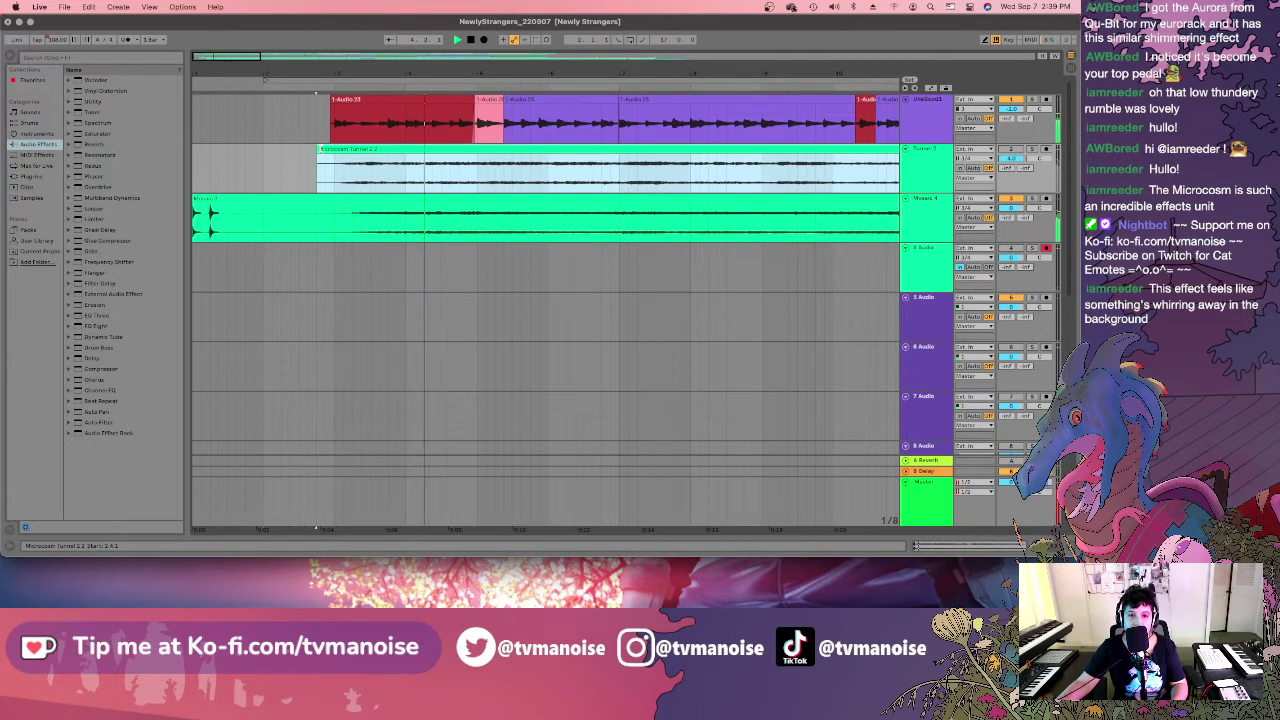
{"action": "key", "text": "super+c"}
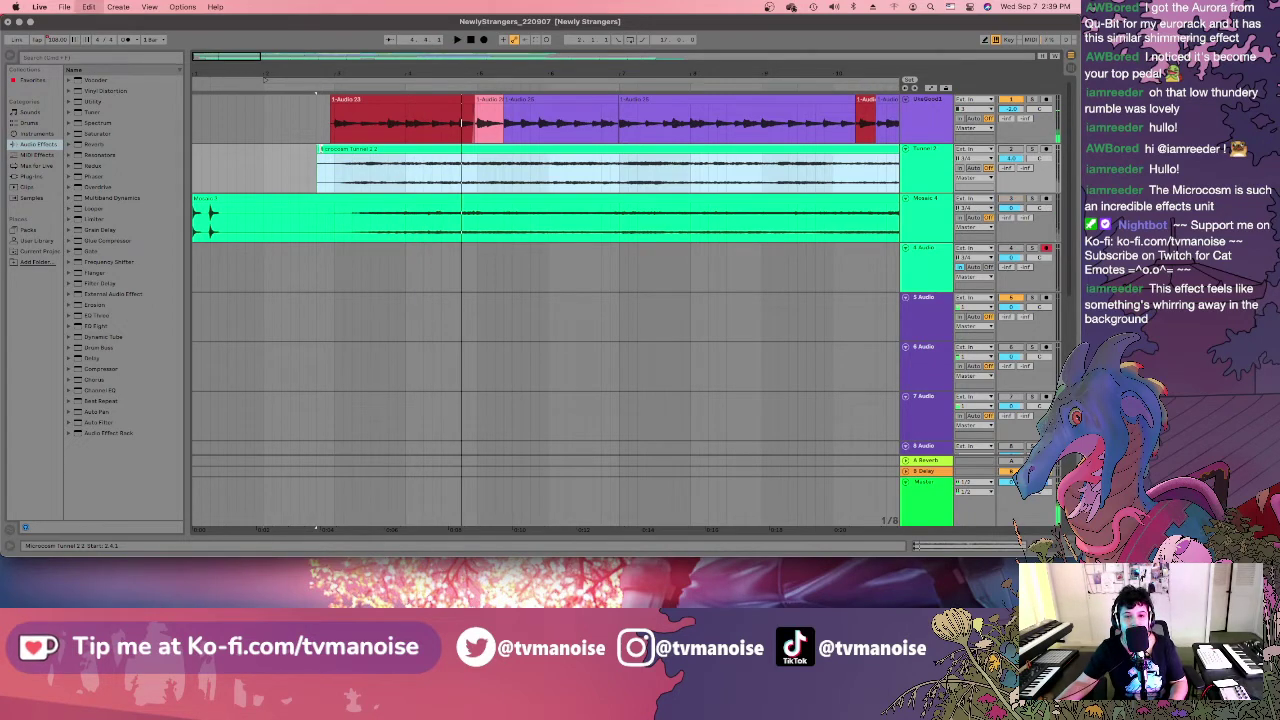
{"action": "left_click", "coordinate": [263, 208]}
{"action": "key", "text": "super+v"}
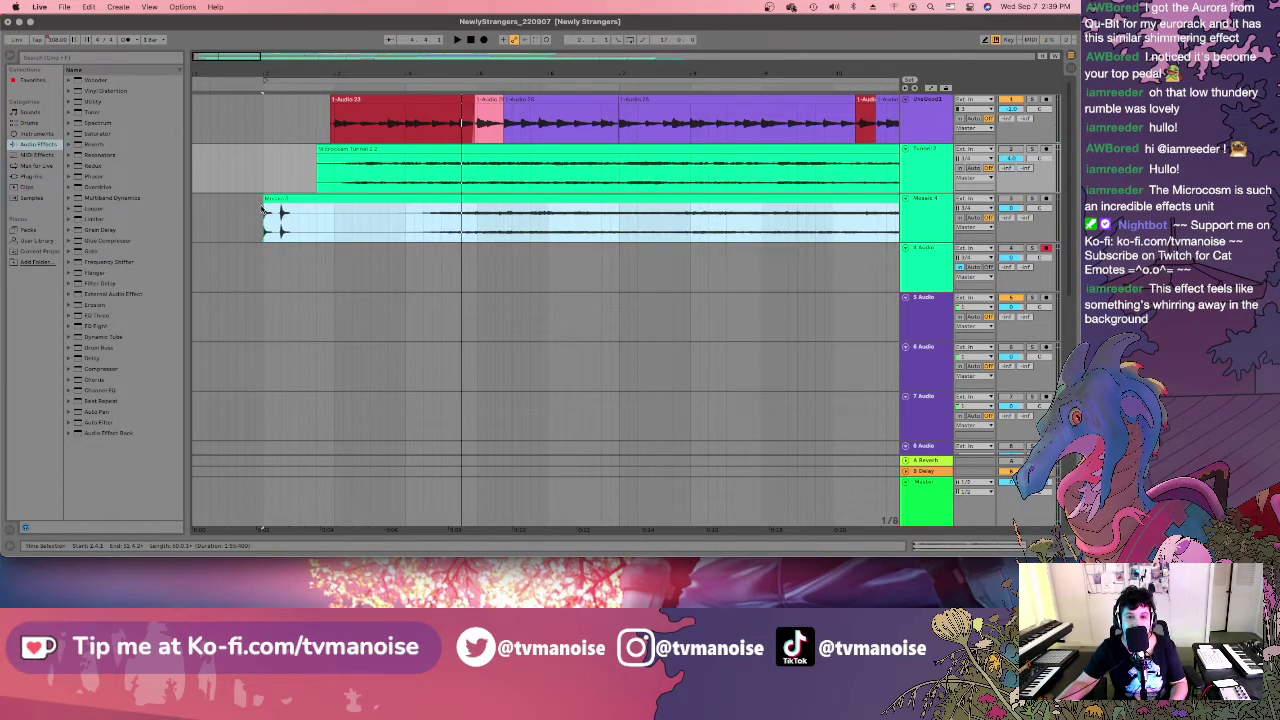
{"action": "left_click", "coordinate": [305, 231]}
Record a take of about four bars onto the armed 4 Audio track from 2.1.1, and delete it.
{"action": "left_click", "coordinate": [263, 258]}
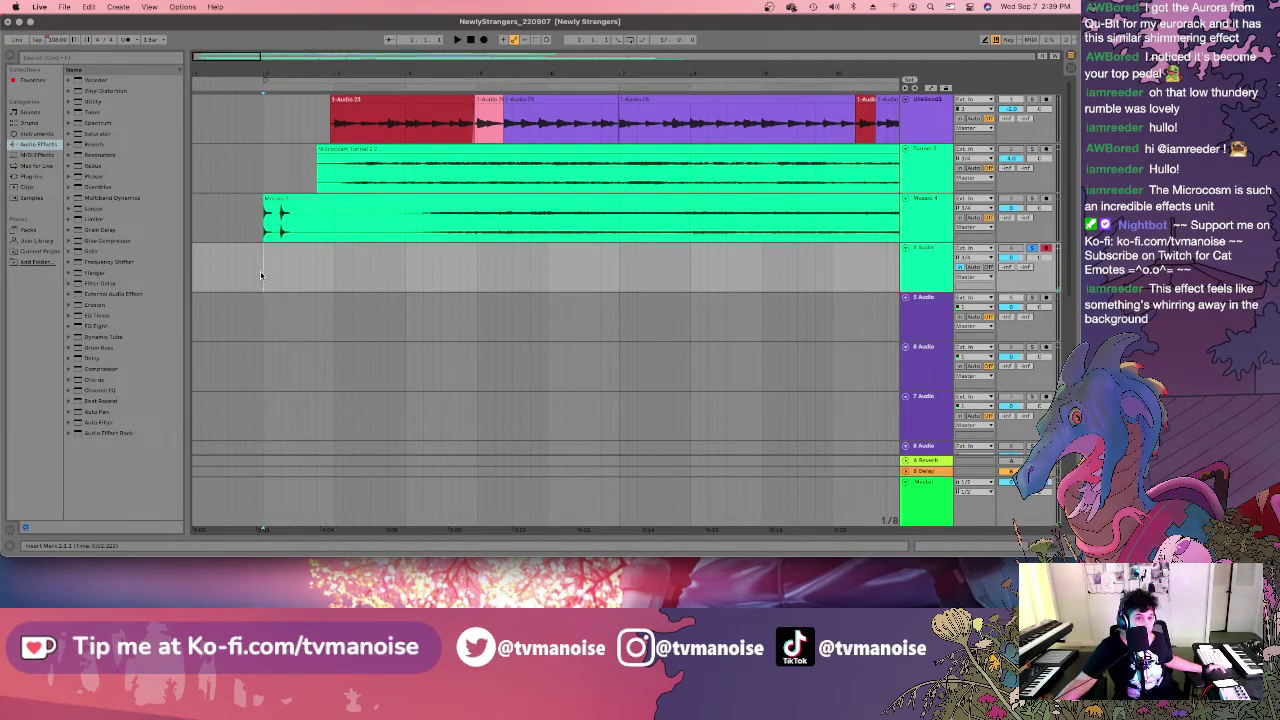
{"action": "left_click", "coordinate": [483, 40]}
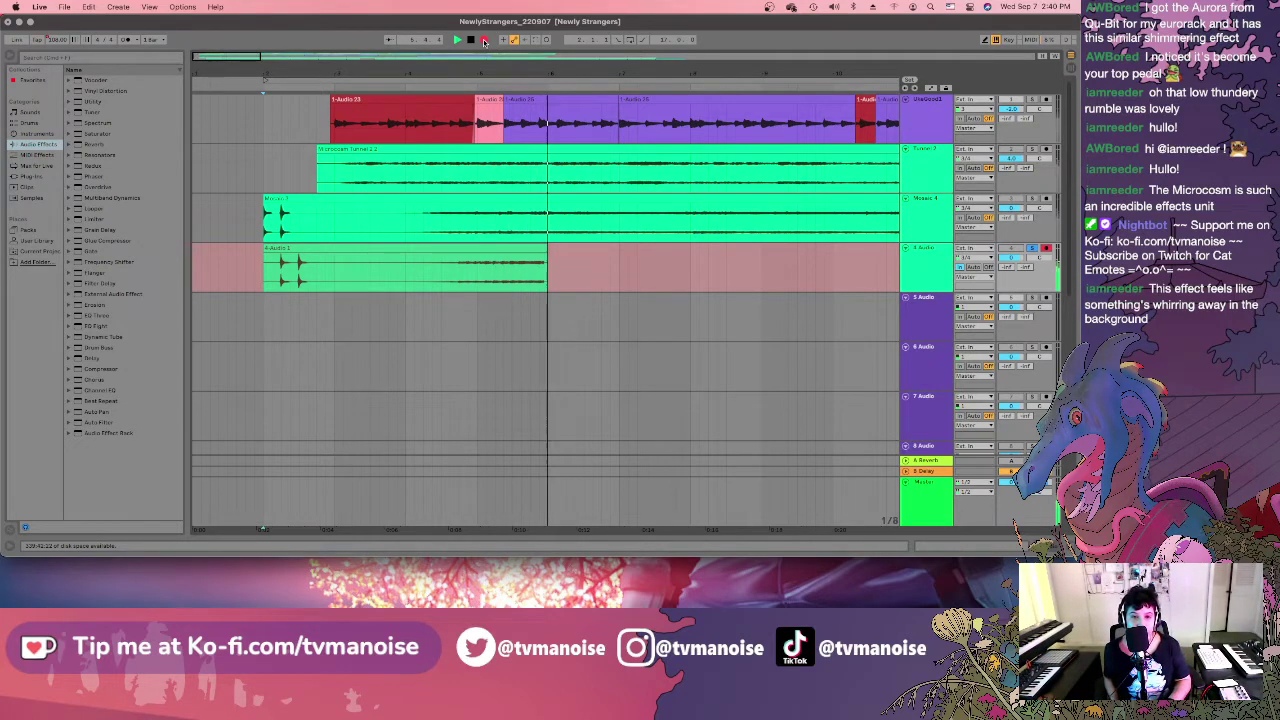
{"action": "left_click", "coordinate": [484, 40]}
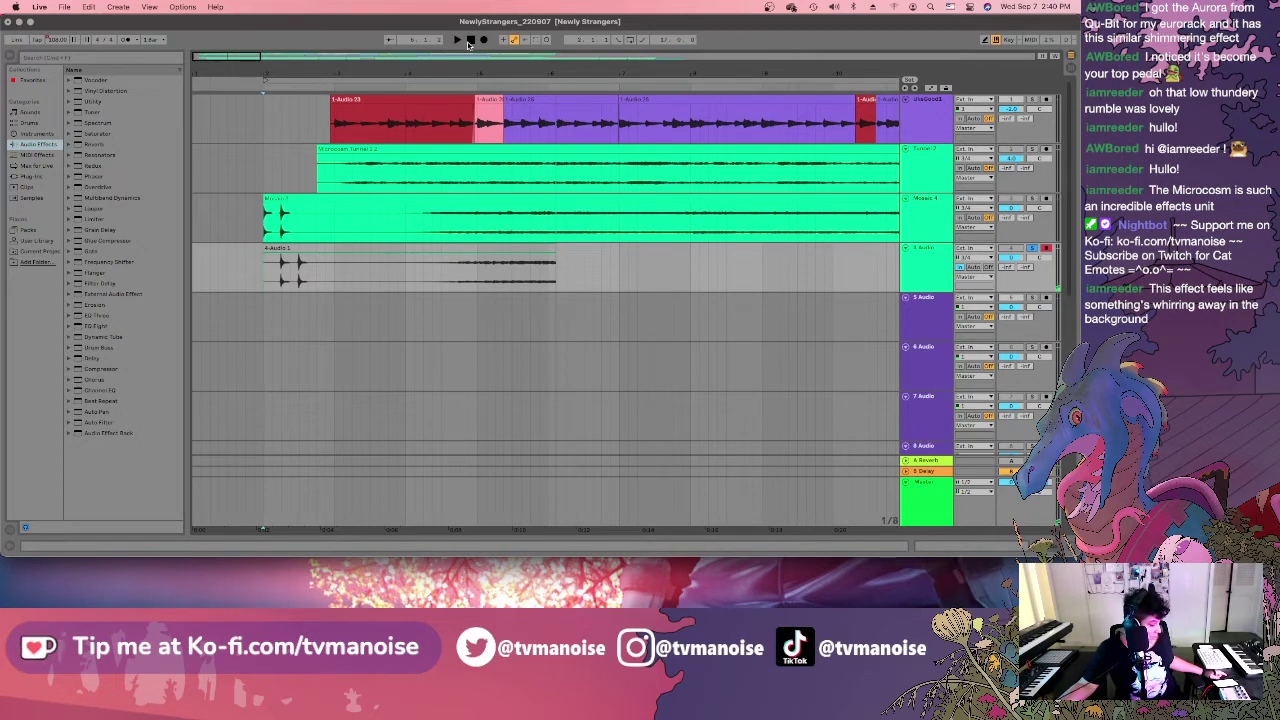
{"action": "left_click", "coordinate": [463, 250]}
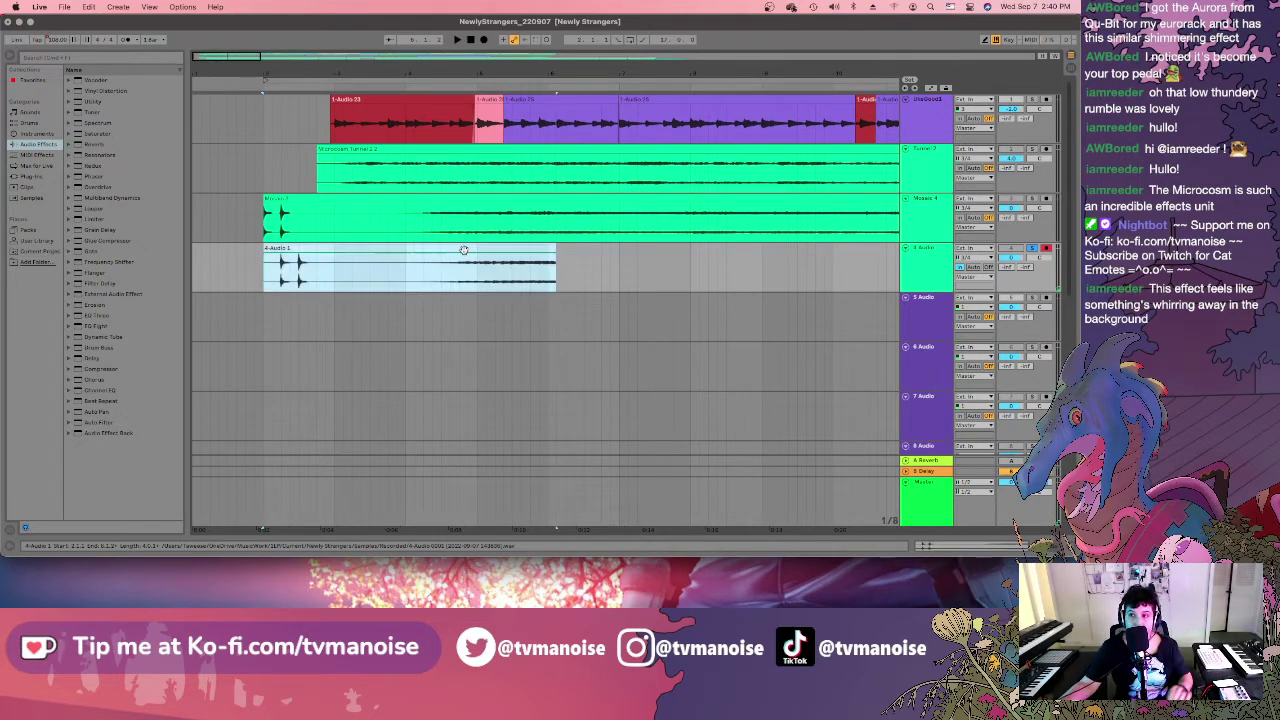
{"action": "key", "text": "Delete"}
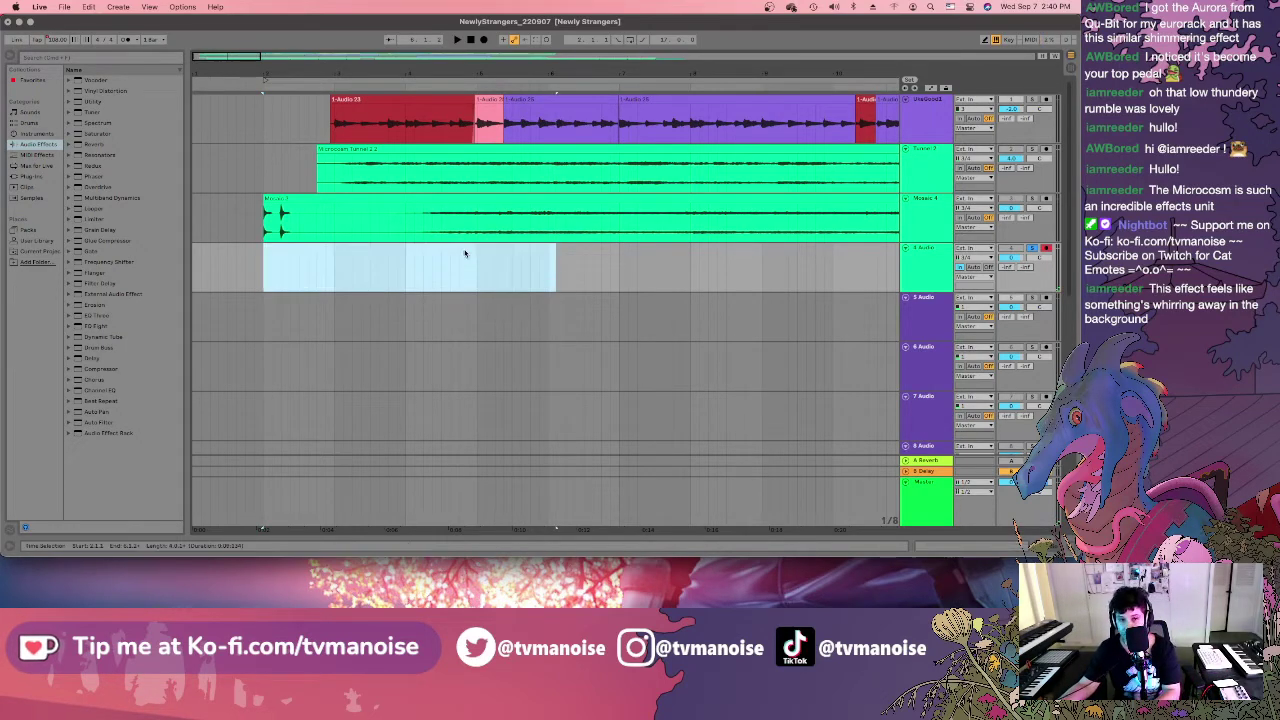
Record another take onto the empty 4 Audio track from 2.1.1, stopping after about six and a half bars.
{"action": "left_click", "coordinate": [263, 262]}
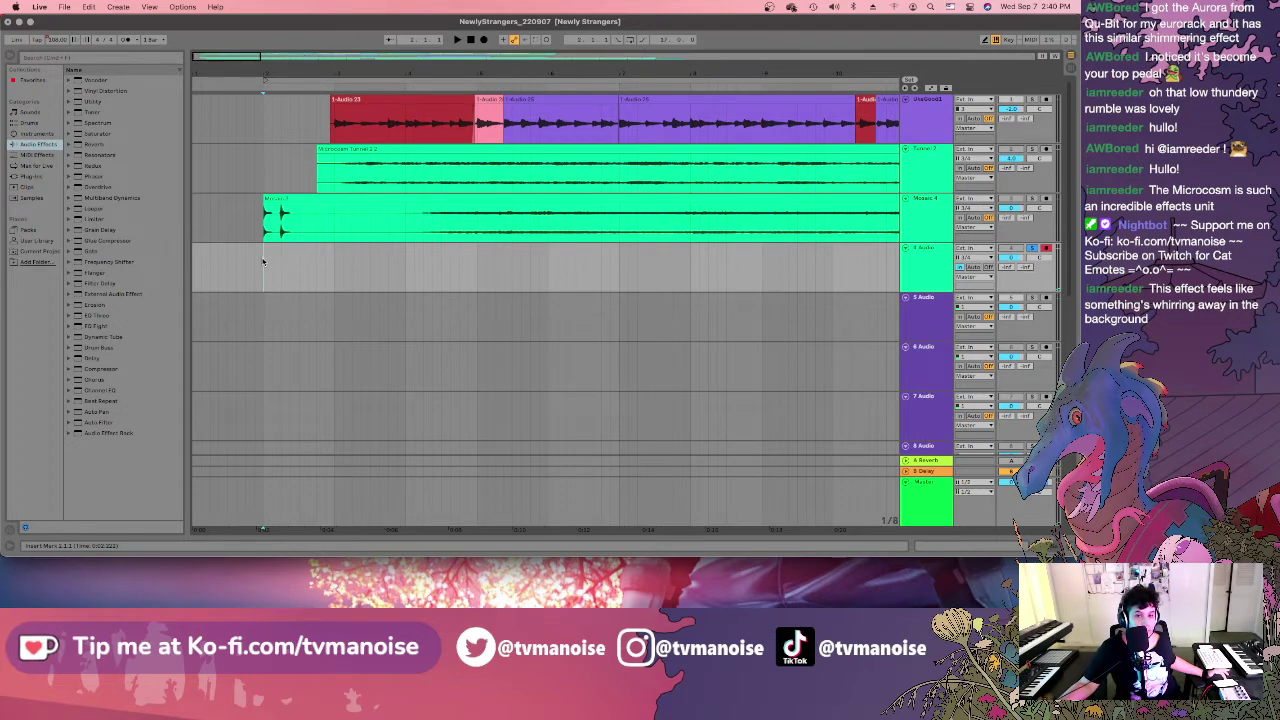
{"action": "left_click", "coordinate": [484, 40]}
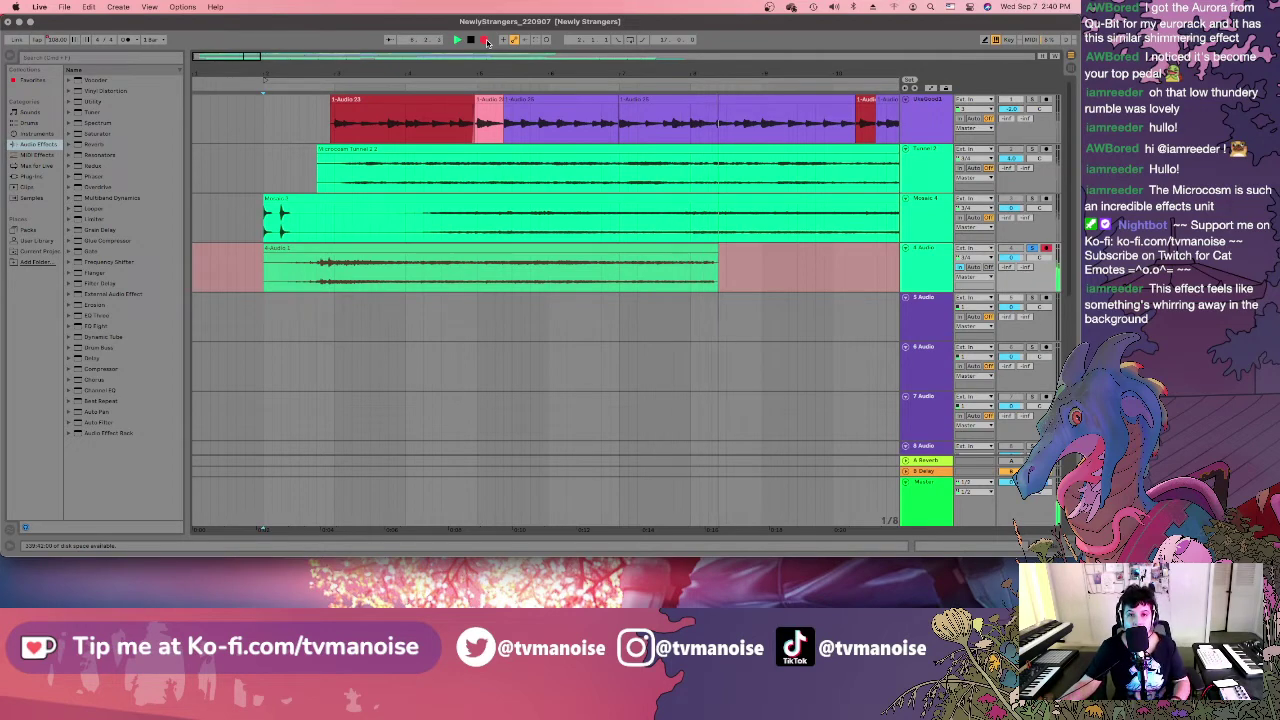
{"action": "left_click", "coordinate": [486, 41]}
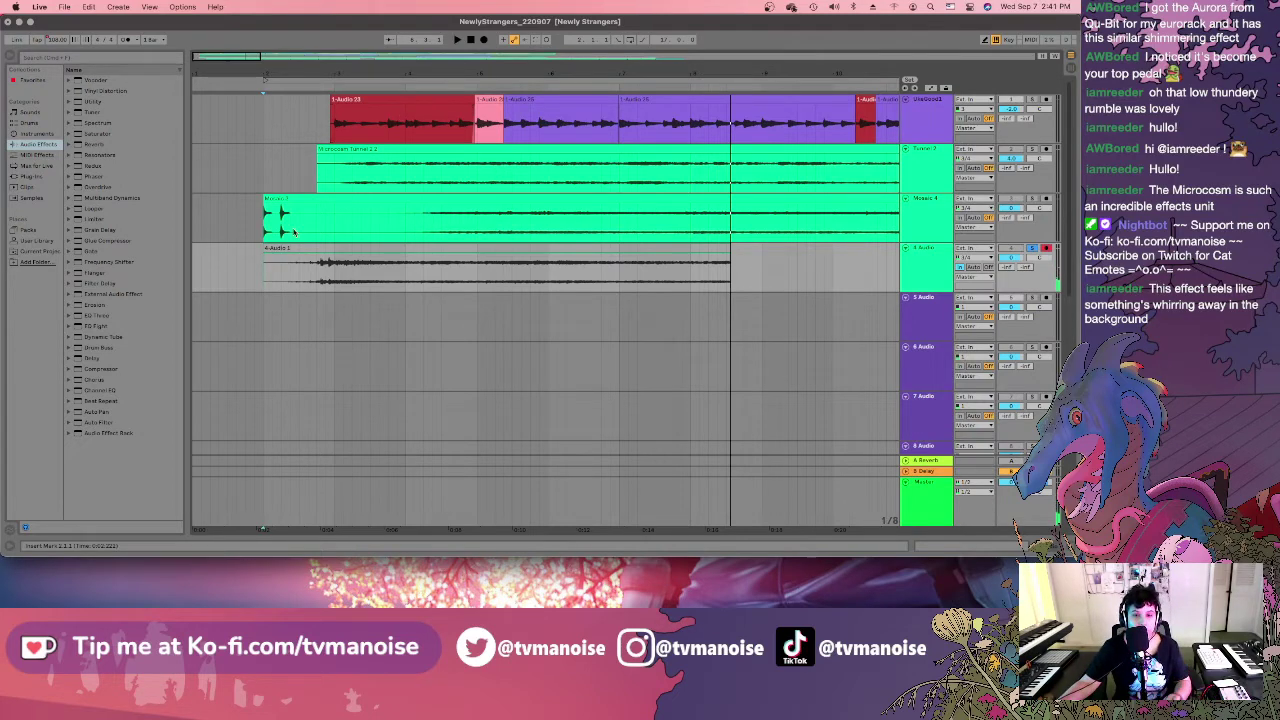
Set the 4 Audio track's monitoring to Off and audition the recorded take from several points near its beginning.
{"action": "left_click", "coordinate": [297, 262]}
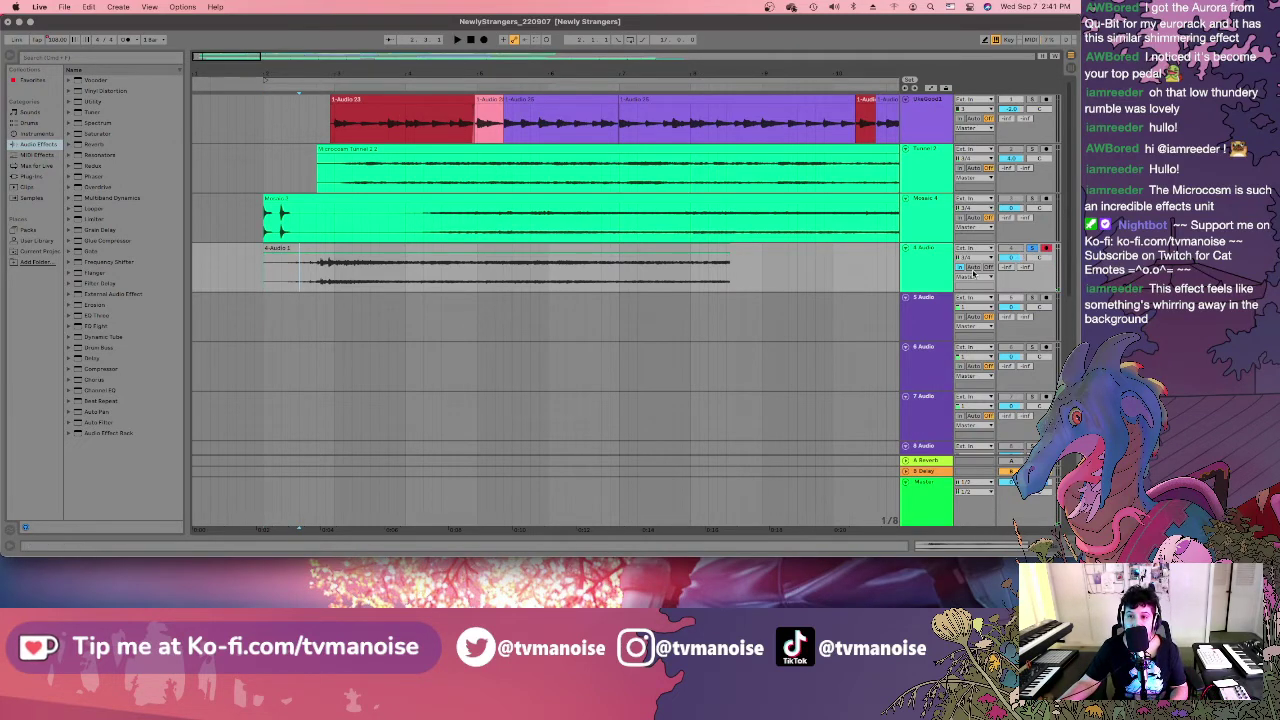
{"action": "left_click", "coordinate": [990, 267]}
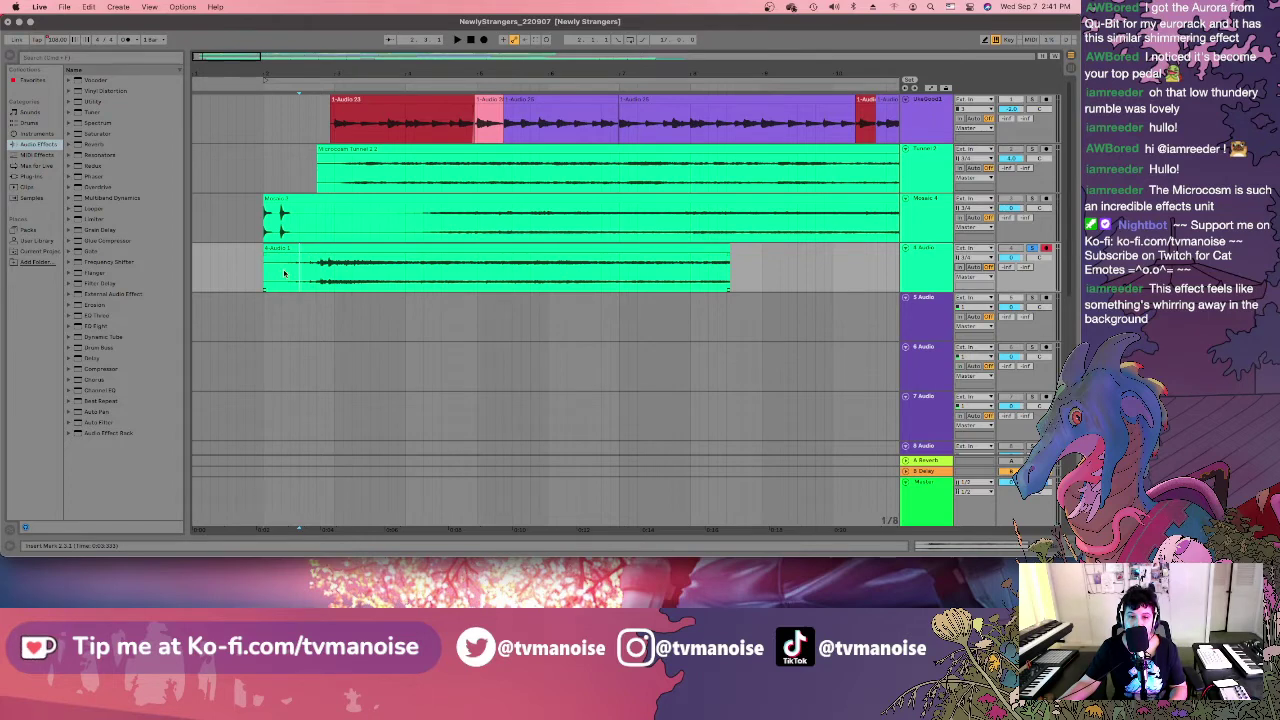
{"action": "key", "text": "space"}
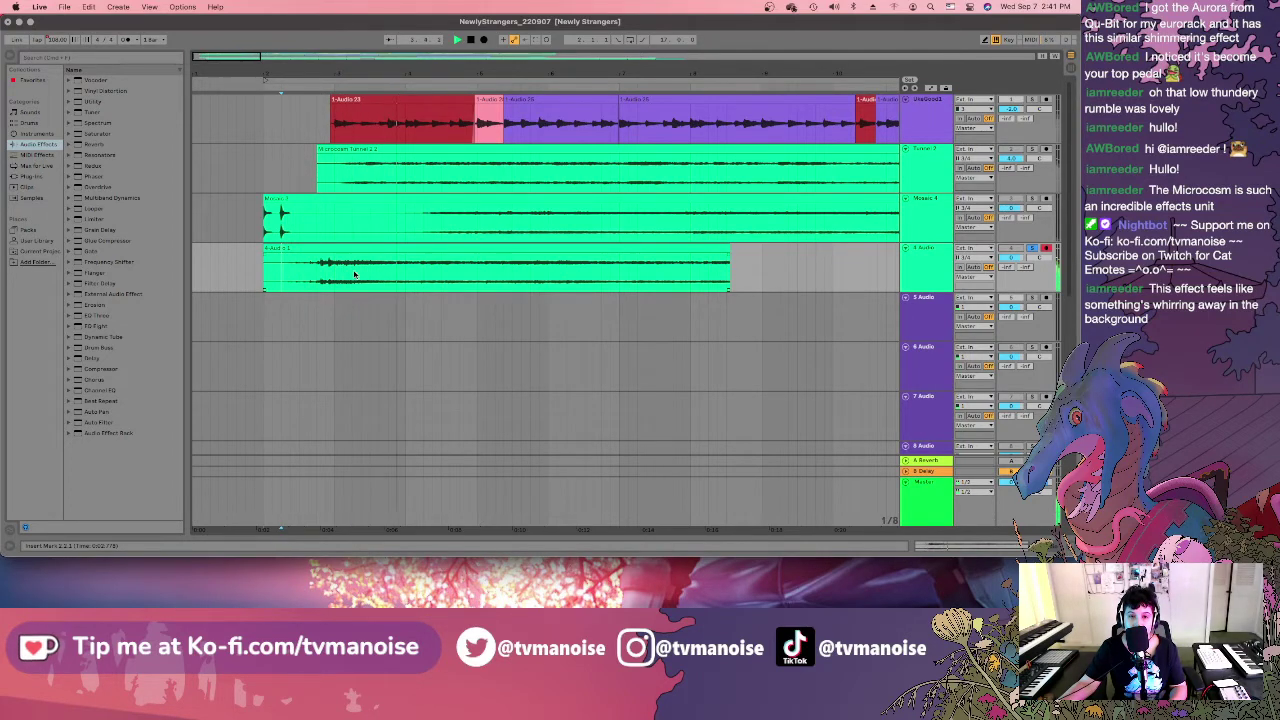
{"action": "key", "text": "space"}
{"action": "key", "text": "space"}
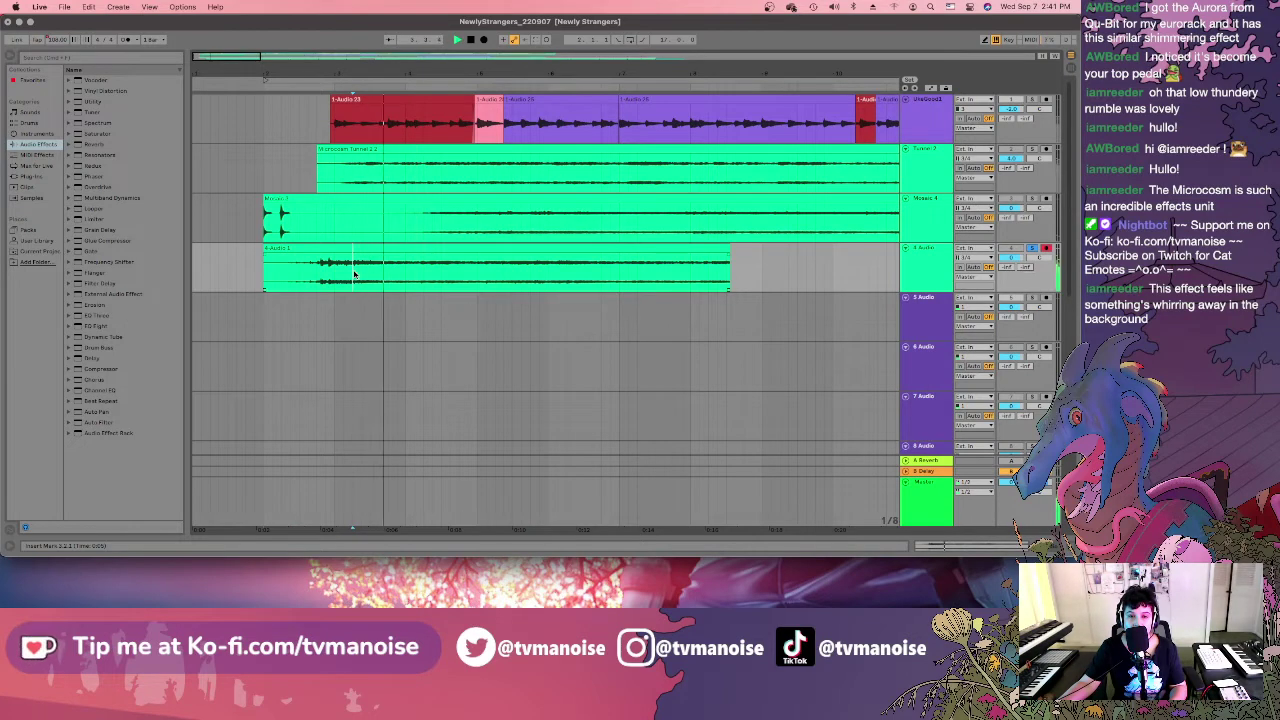
{"action": "key", "text": "space"}
{"action": "left_click", "coordinate": [362, 273]}
{"action": "key", "text": "space"}
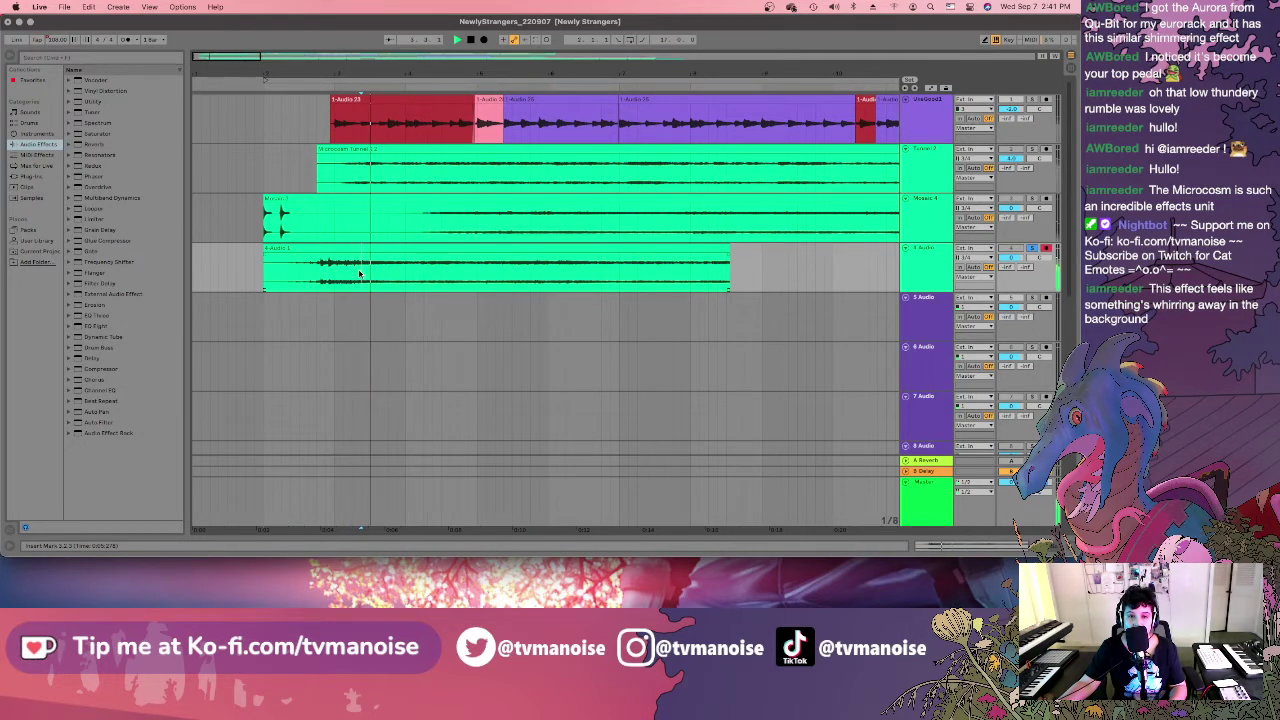
{"action": "left_click", "coordinate": [367, 273]}
{"action": "key", "text": "space"}
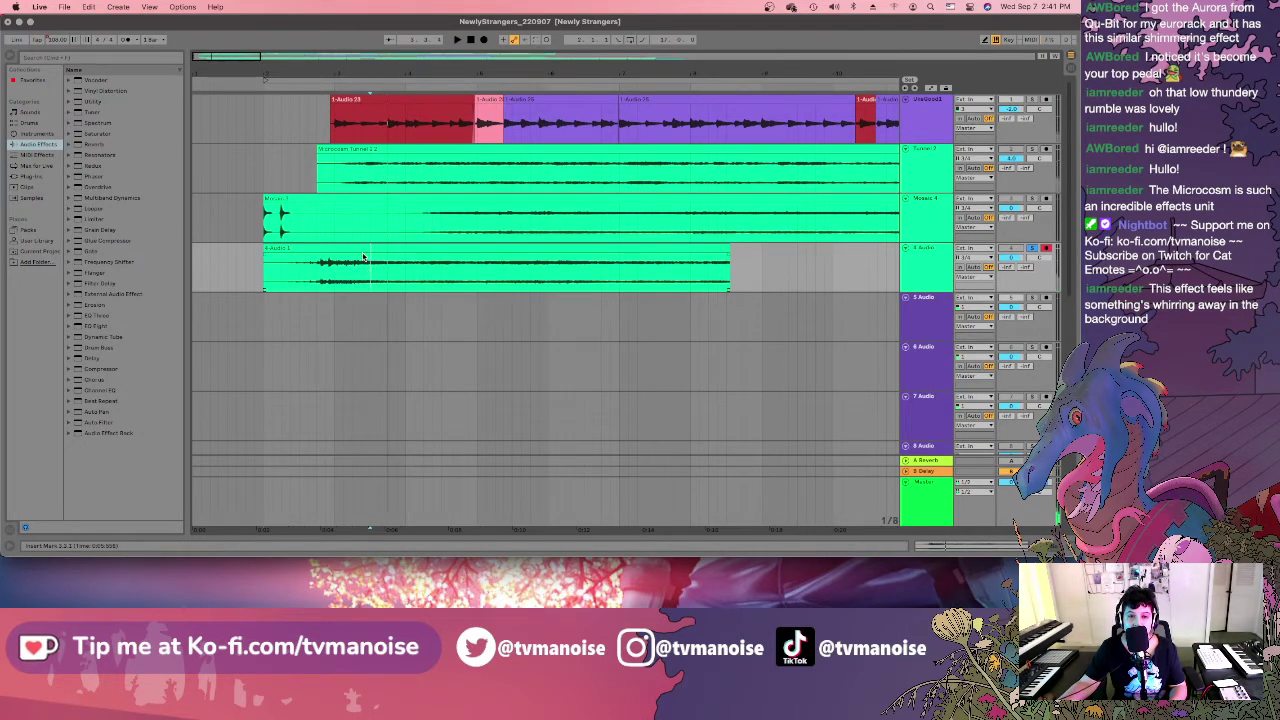
Delete the take on the 4 Audio track and record a new, longer one from 2.1.1 through the arrangement.
{"action": "left_click", "coordinate": [362, 249]}
{"action": "key", "text": "Delete"}
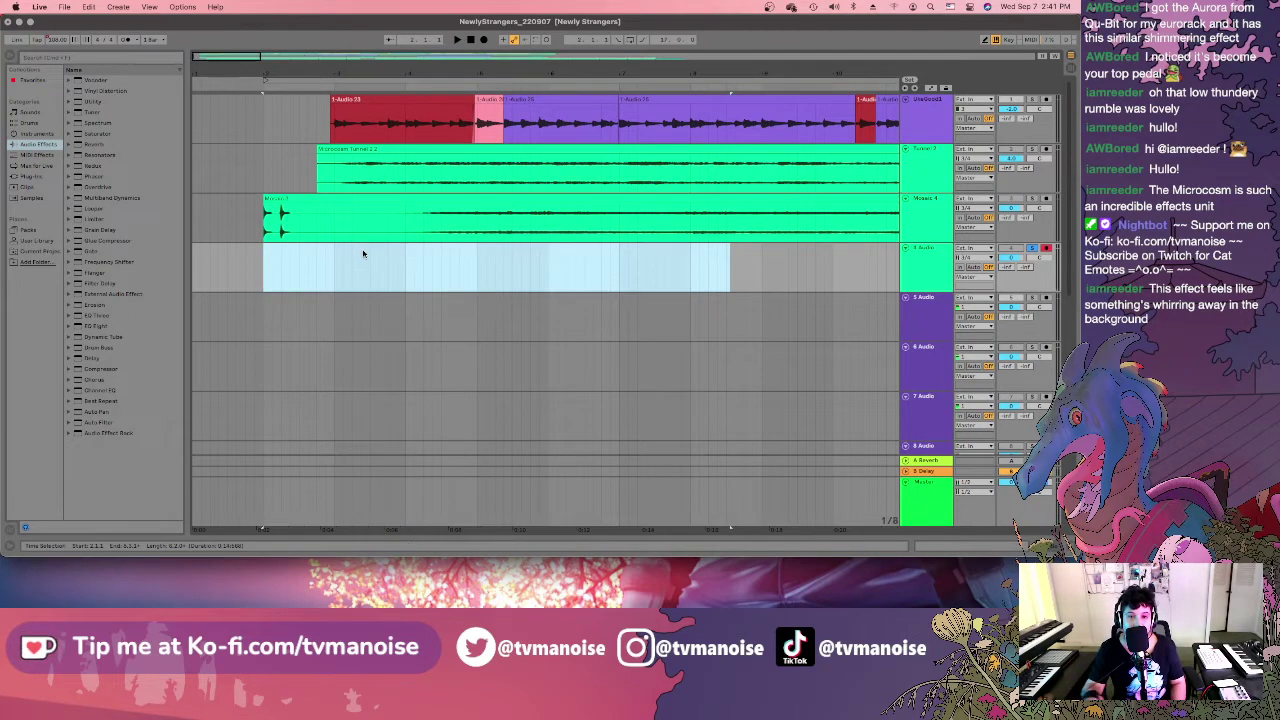
{"action": "left_click", "coordinate": [263, 272]}
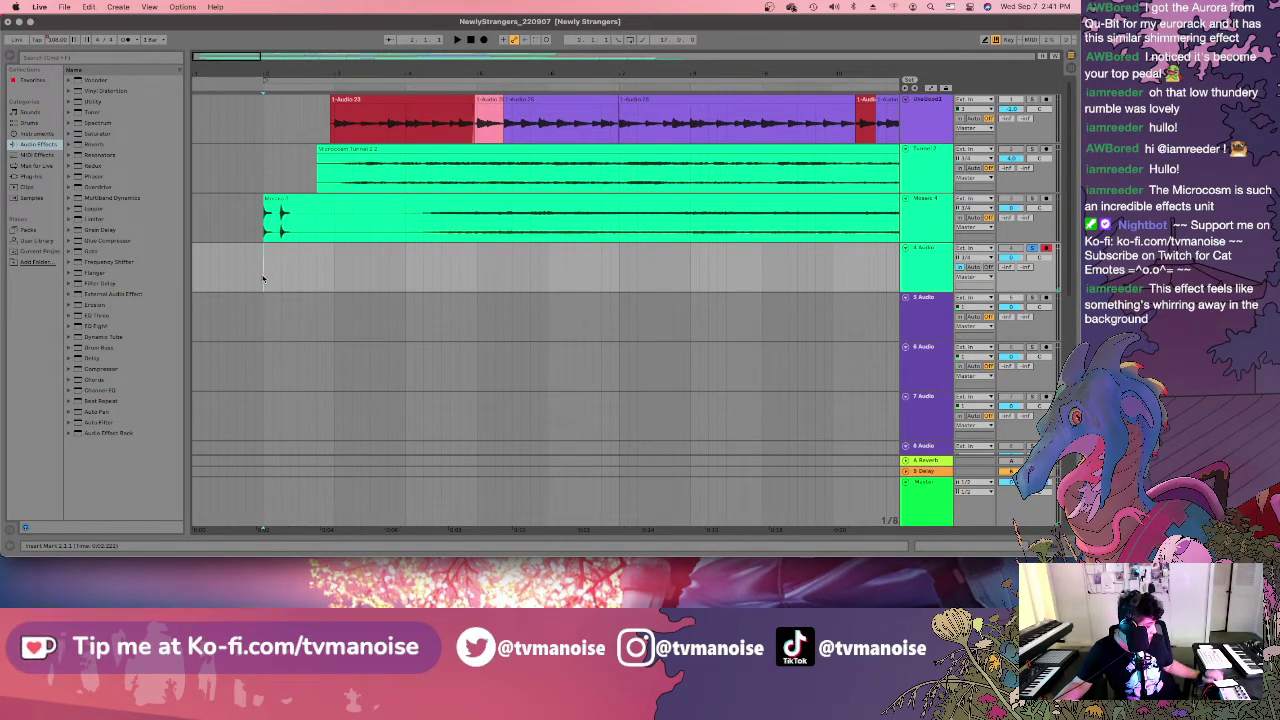
{"action": "left_click", "coordinate": [483, 40]}
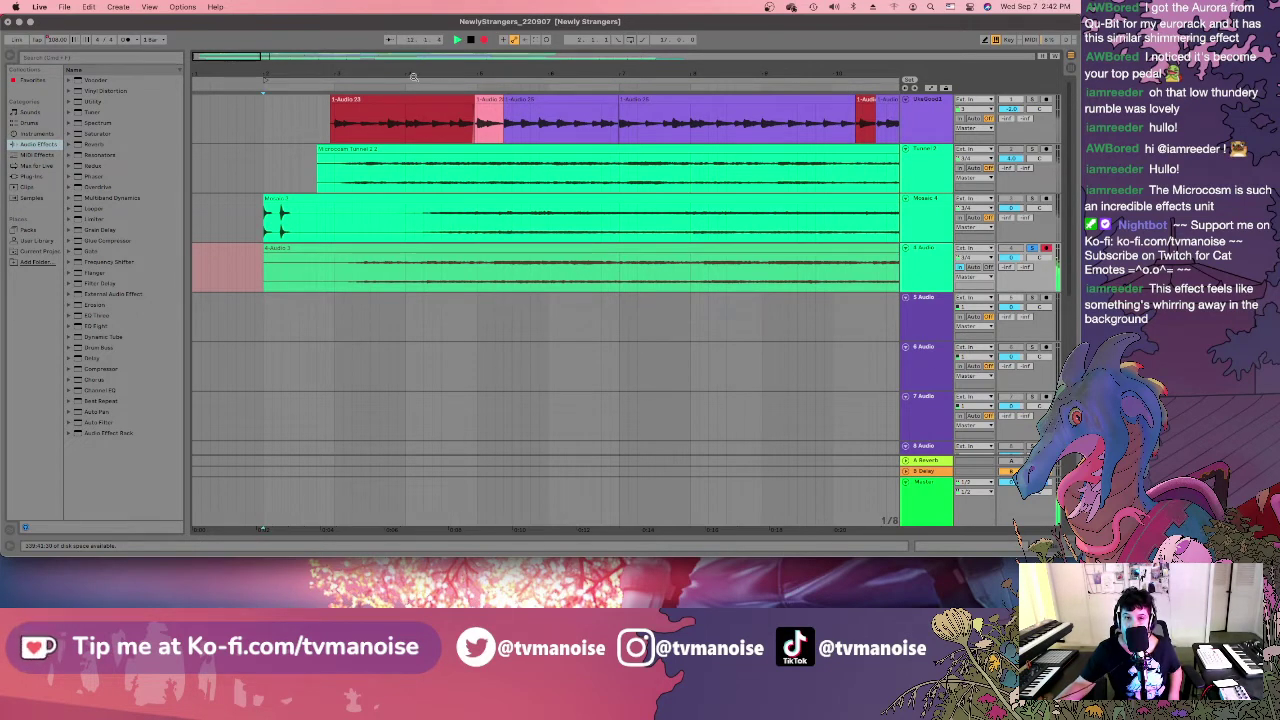
{"action": "key", "text": "minus"}
{"action": "key", "text": "minus"}
{"action": "key", "text": "minus"}
{"action": "key", "text": "minus"}
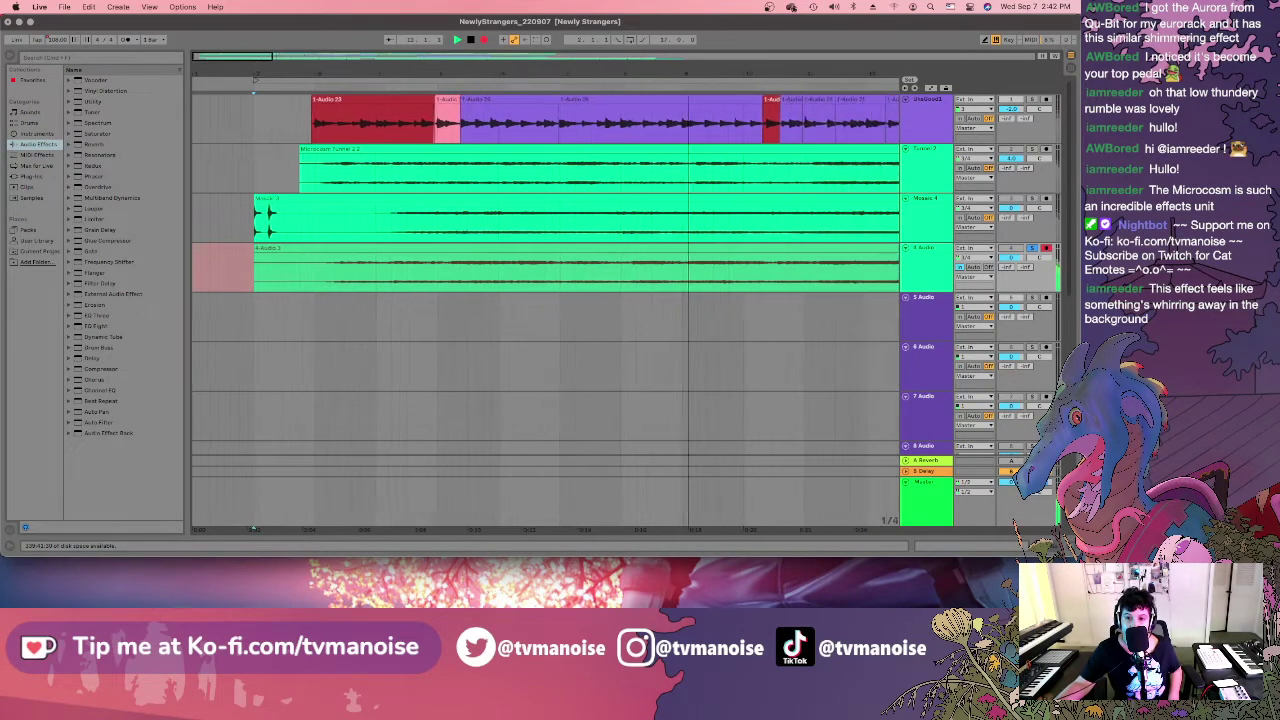
{"action": "key", "text": "minus"}
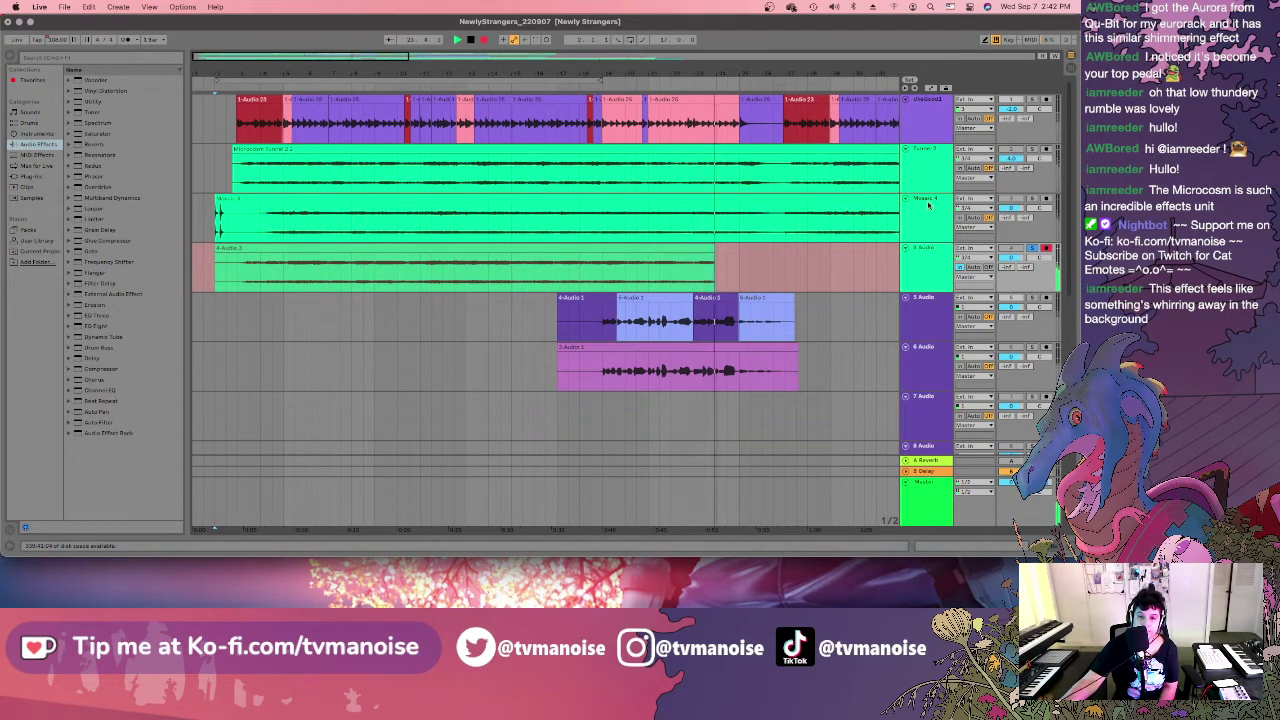
Record the 4 Audio track through to the end of the song and stop the transport.
{"action": "left_click", "coordinate": [921, 254]}
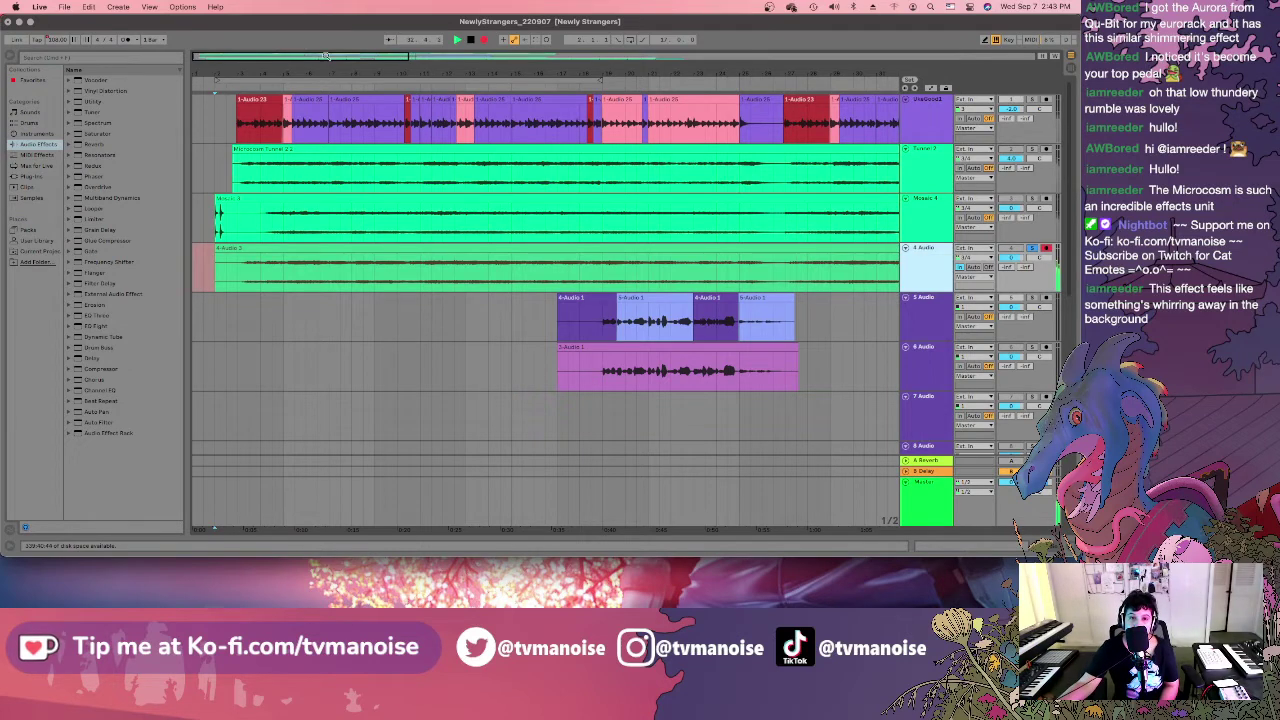
{"action": "left_click_drag", "start_coordinate": [326, 56], "coordinate": [526, 56]}
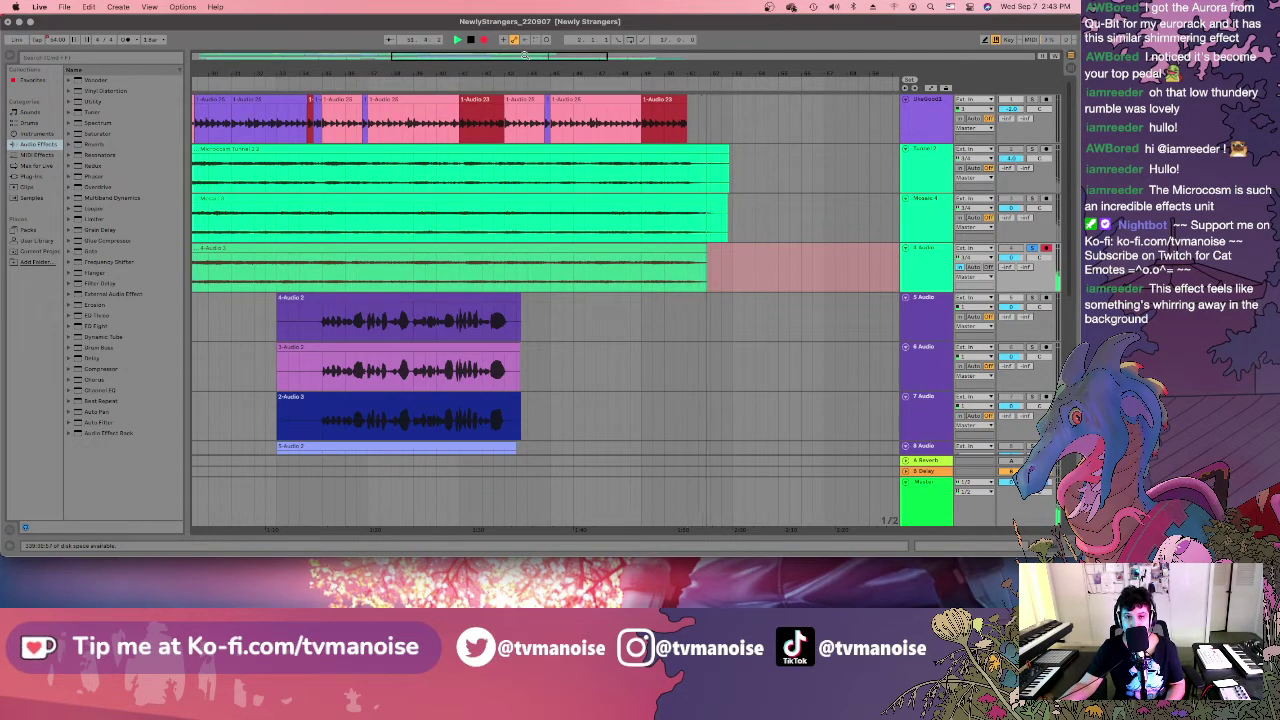
{"action": "left_click", "coordinate": [472, 40]}
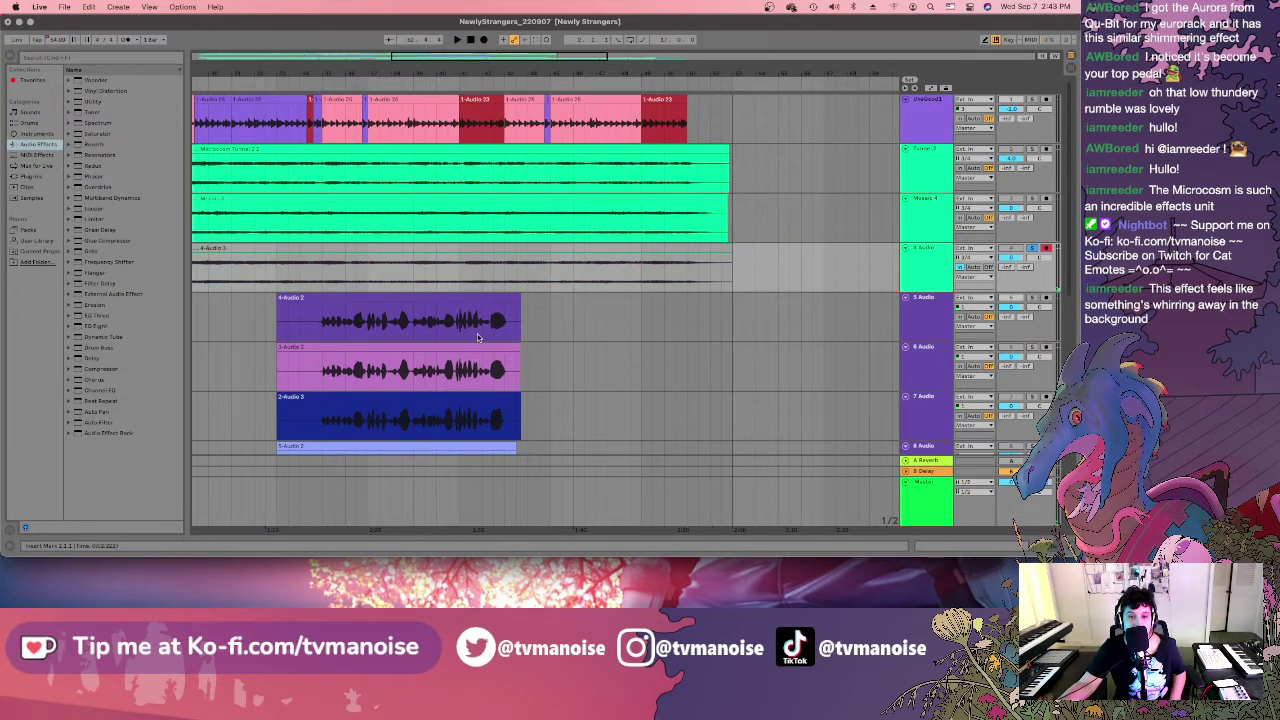
{"action": "left_click_drag", "start_coordinate": [413, 54], "coordinate": [214, 56]}
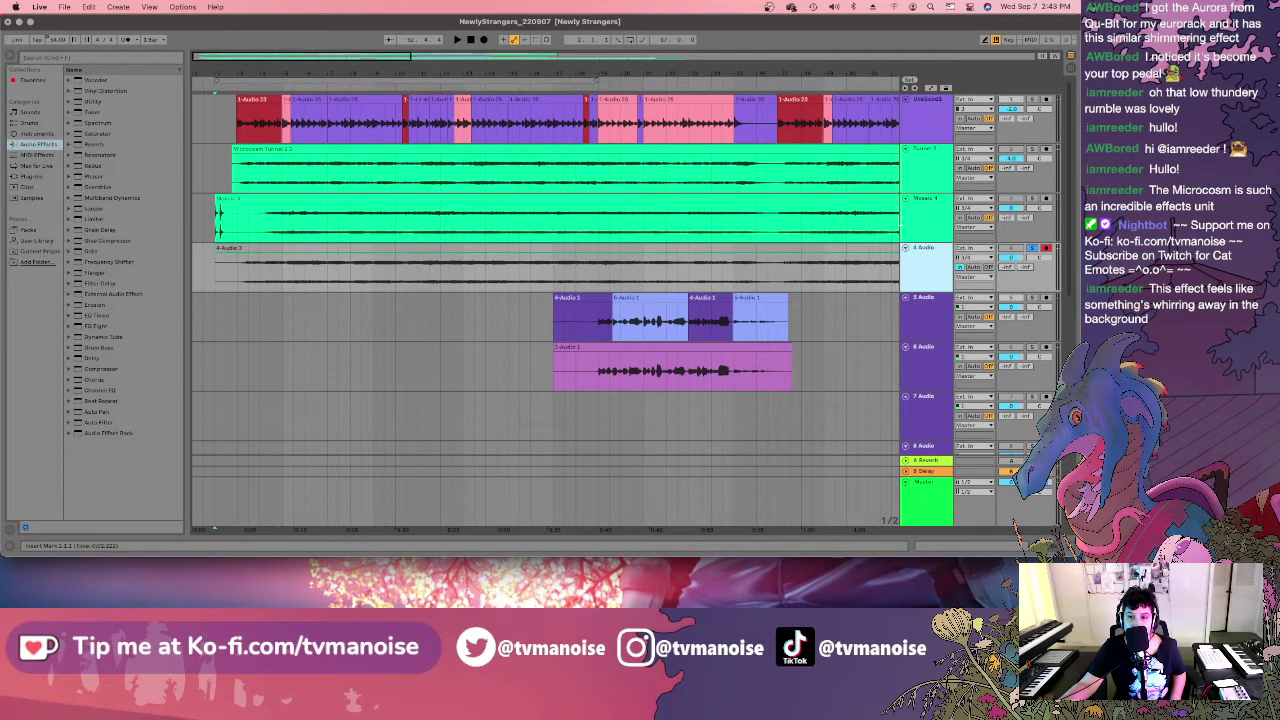
Deactivate the old Mosaic clip and place its track below the newly recorded 4 Audio track.
{"action": "left_click", "coordinate": [866, 202]}
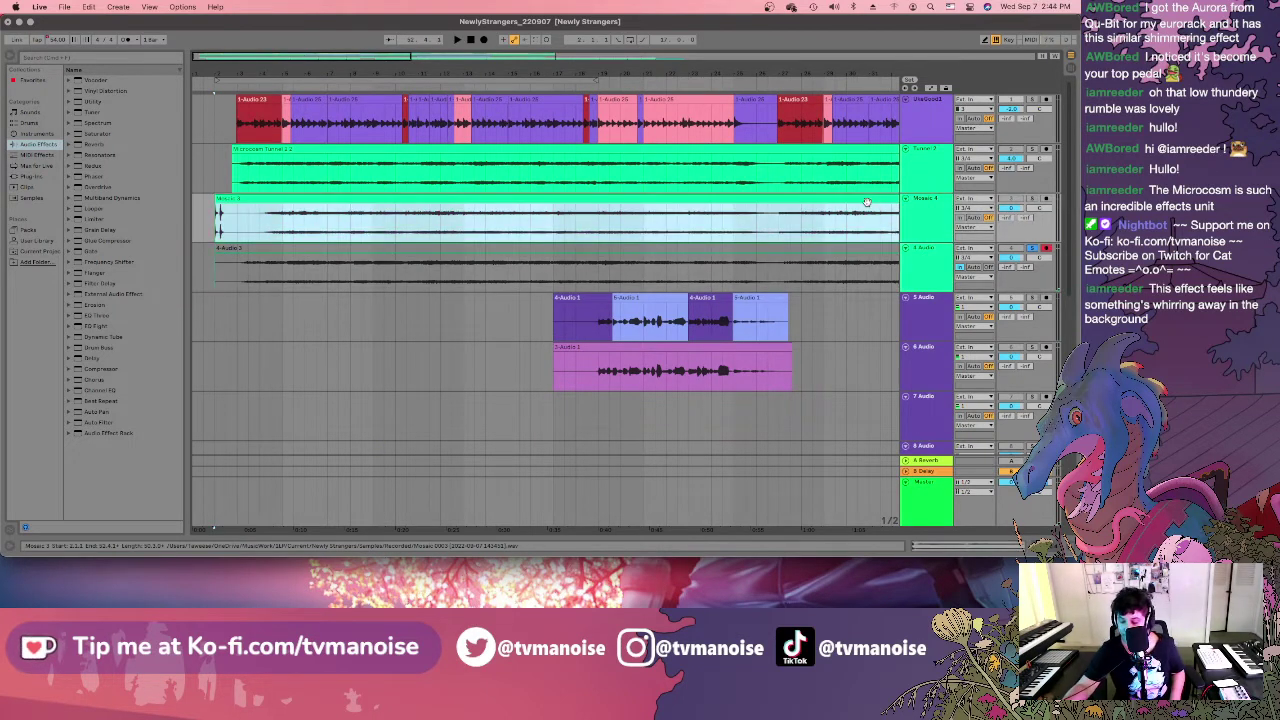
{"action": "key", "text": "0"}
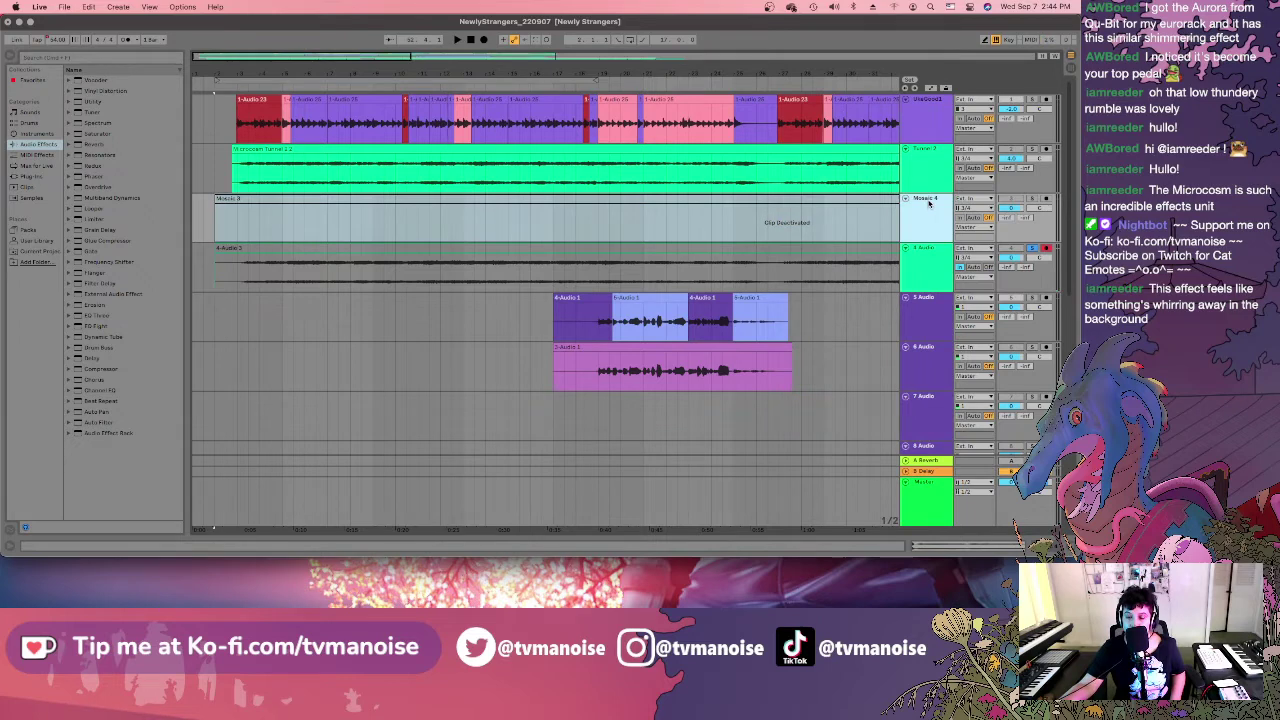
{"action": "left_click_drag", "start_coordinate": [929, 288], "coordinate": [640, 220]}
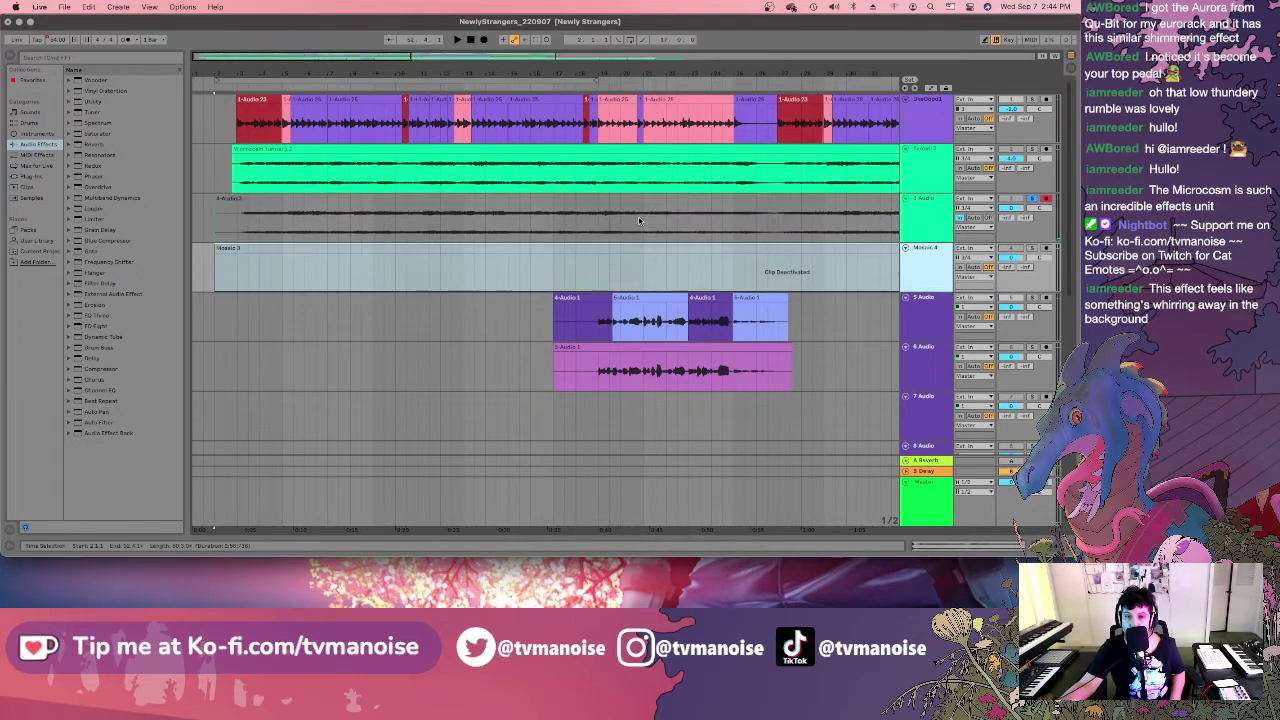
Enlarge the Tunnel and recorded tracks and shift the recorded clip slightly earlier to align its waveform with the Microcosm Tunnel clip.
{"action": "left_click", "coordinate": [233, 200]}
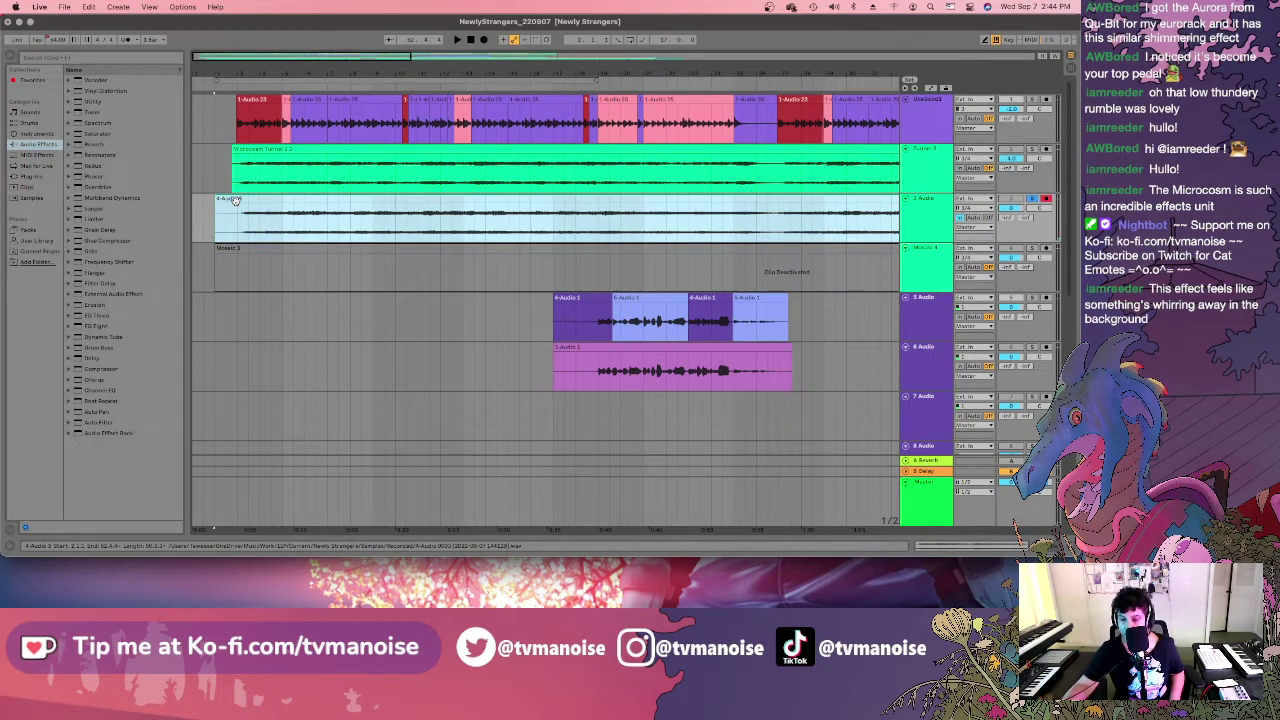
{"action": "scroll", "coordinate": [233, 200], "scroll_direction": "up", "scroll_amount": 5}
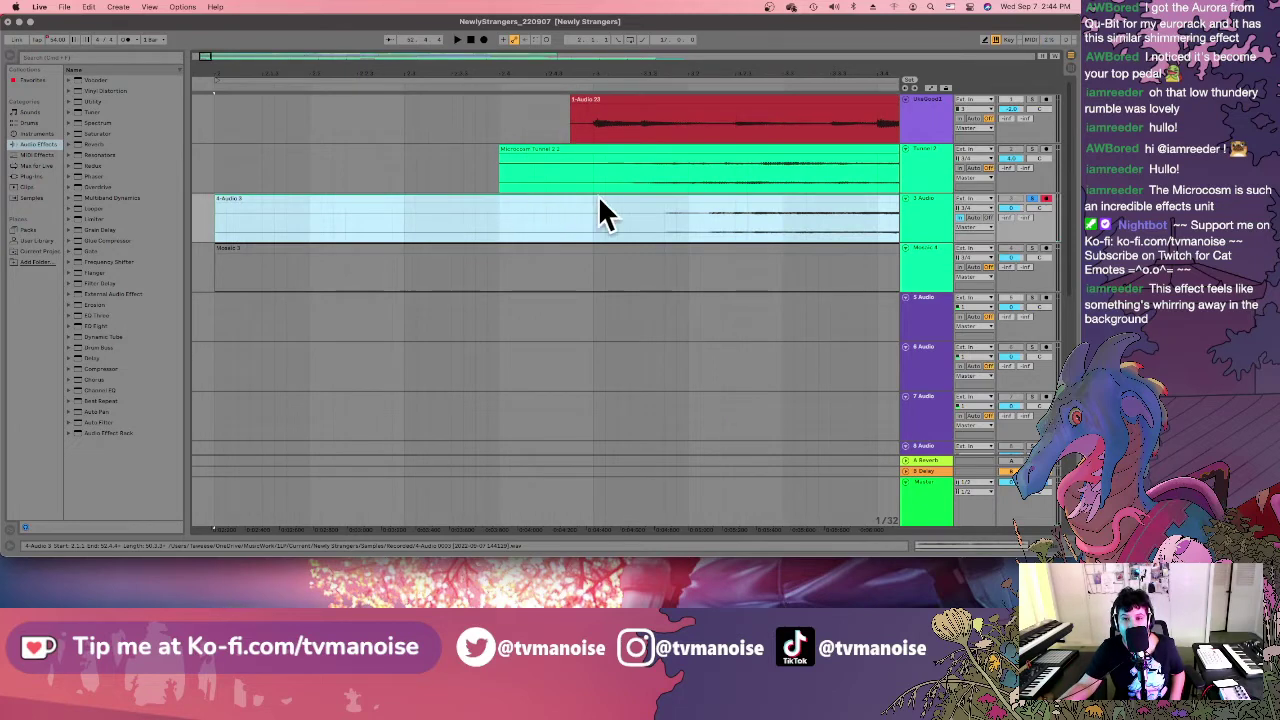
{"action": "left_click", "coordinate": [625, 208]}
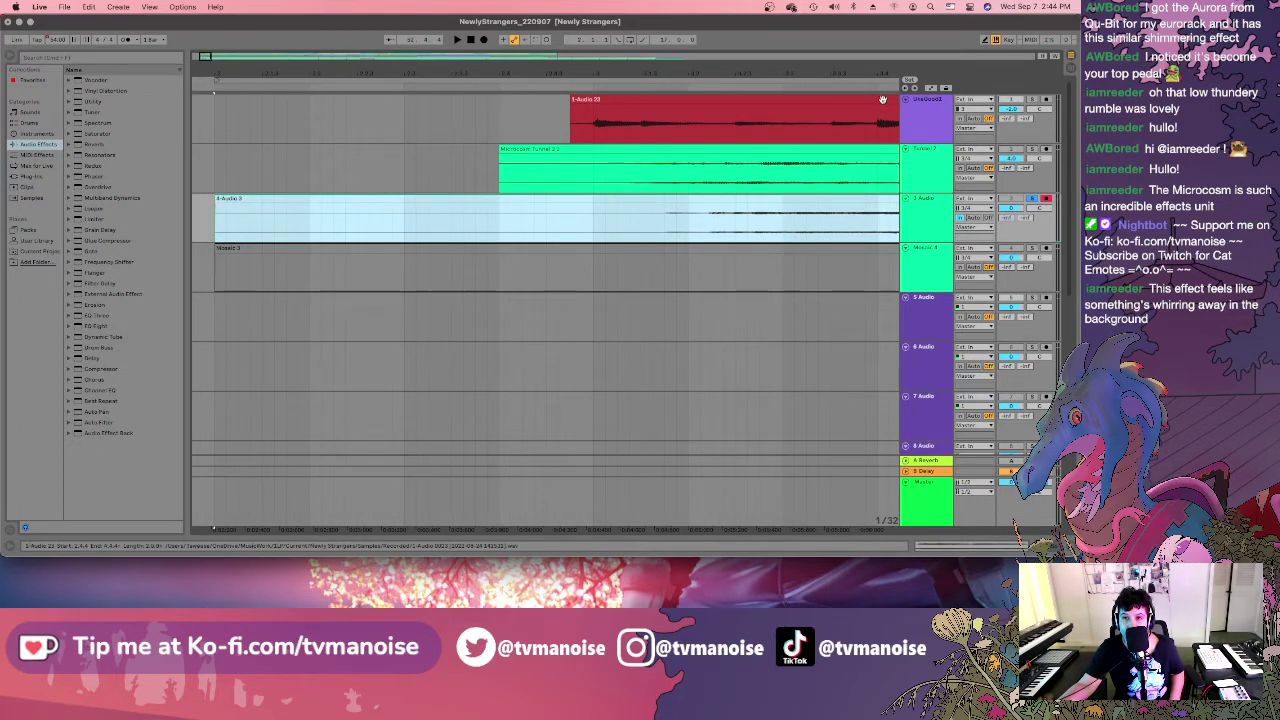
{"action": "left_click_drag", "start_coordinate": [915, 192], "coordinate": [917, 261]}
{"action": "left_click_drag", "start_coordinate": [918, 310], "coordinate": [909, 410]}
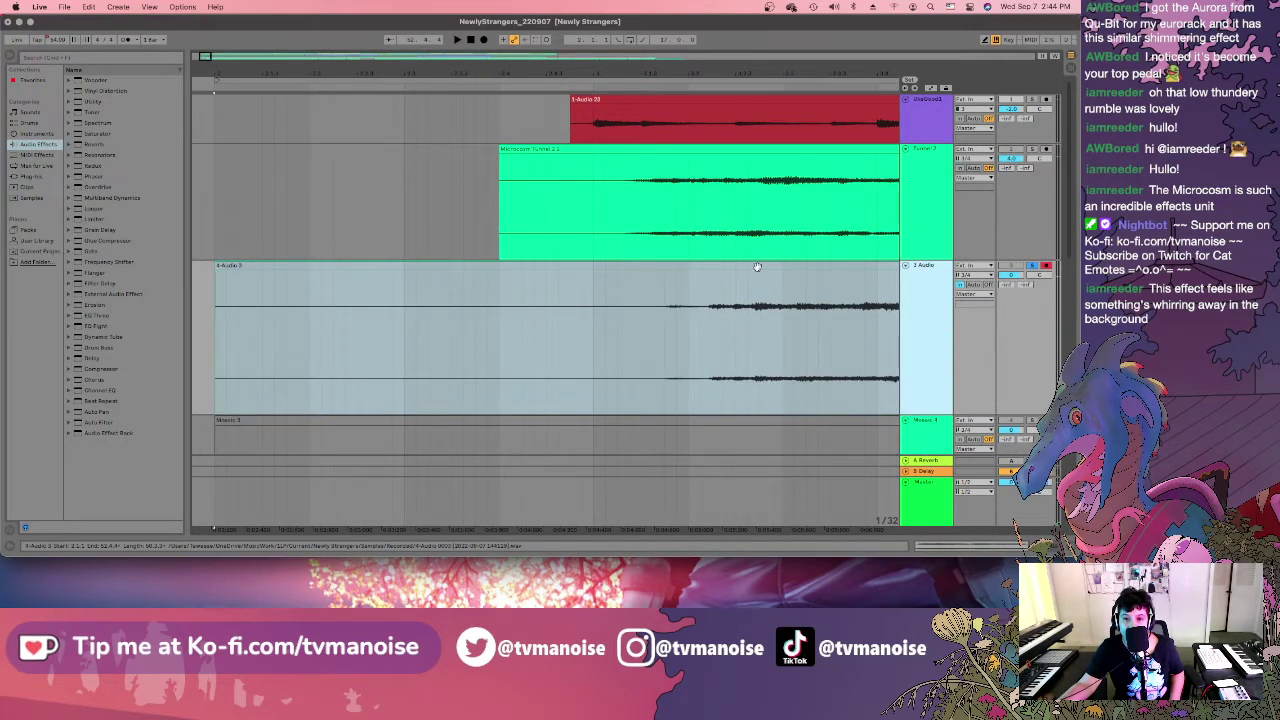
{"action": "left_click_drag", "start_coordinate": [757, 276], "coordinate": [684, 282]}
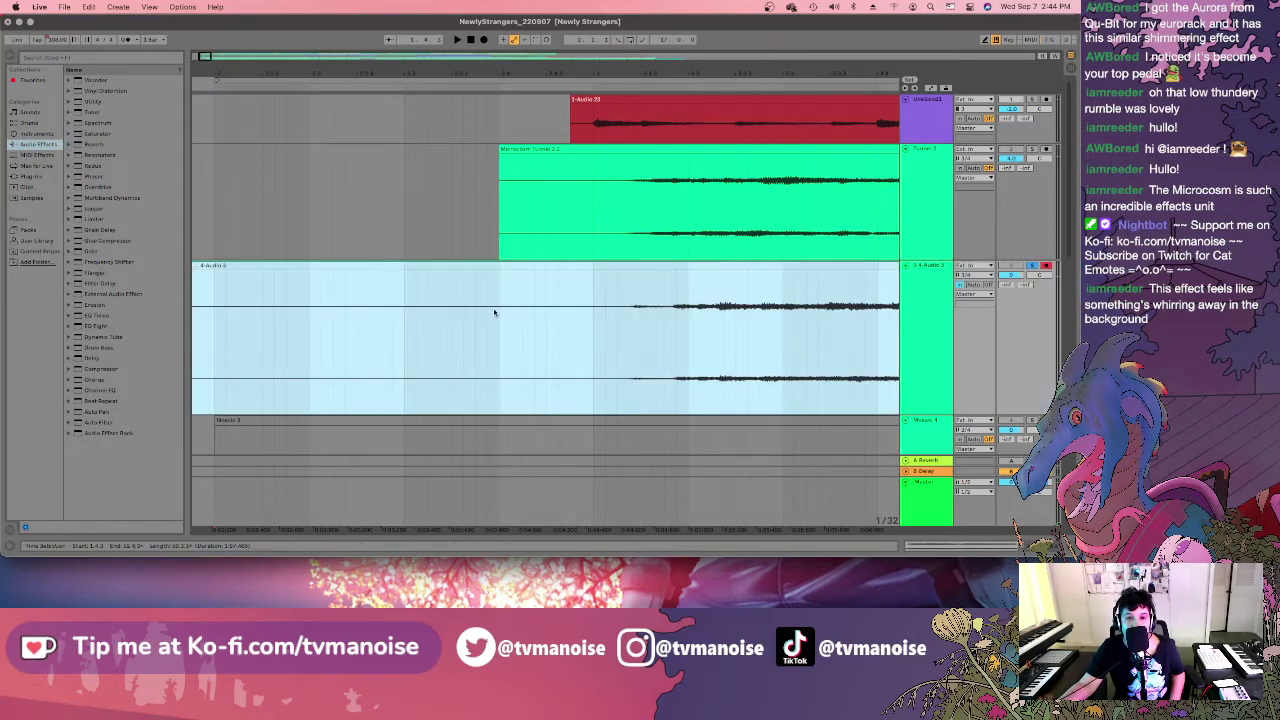
Split the recorded clip where the Microcosm Tunnel clip starts and delete the silent section before it.
{"action": "left_click", "coordinate": [499, 313]}
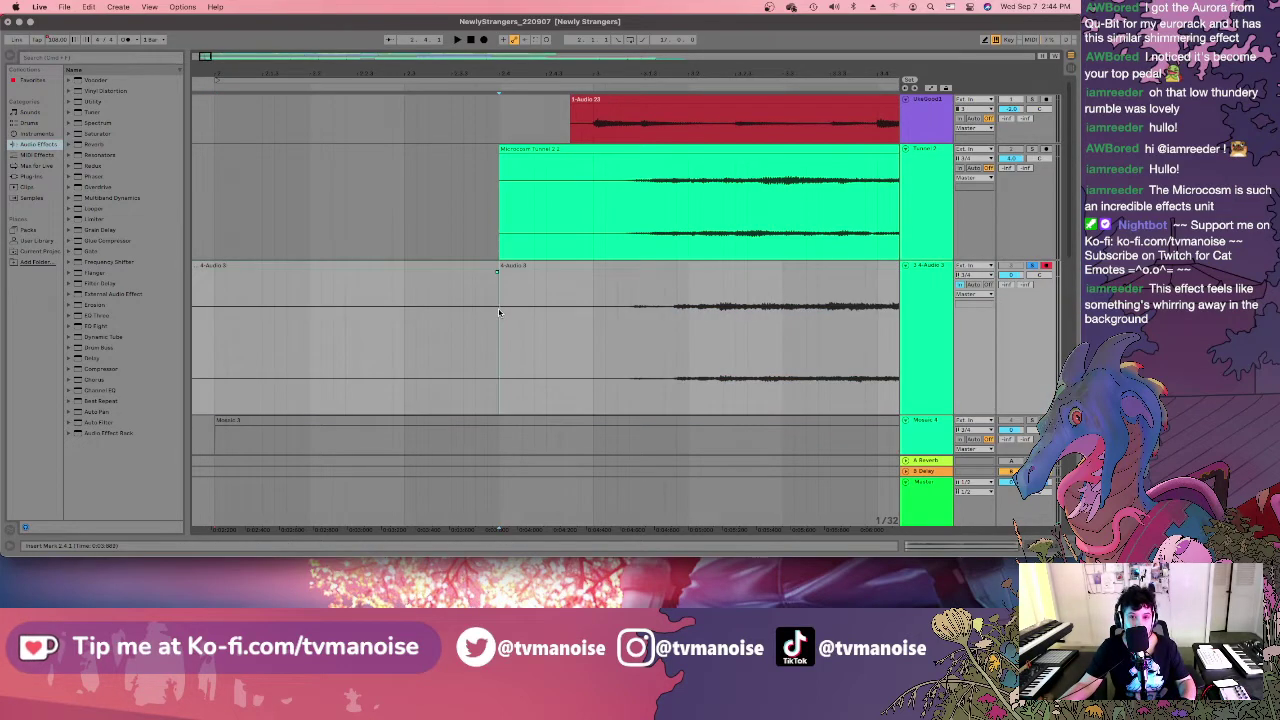
{"action": "key", "text": "super+e"}
{"action": "left_click", "coordinate": [465, 263]}
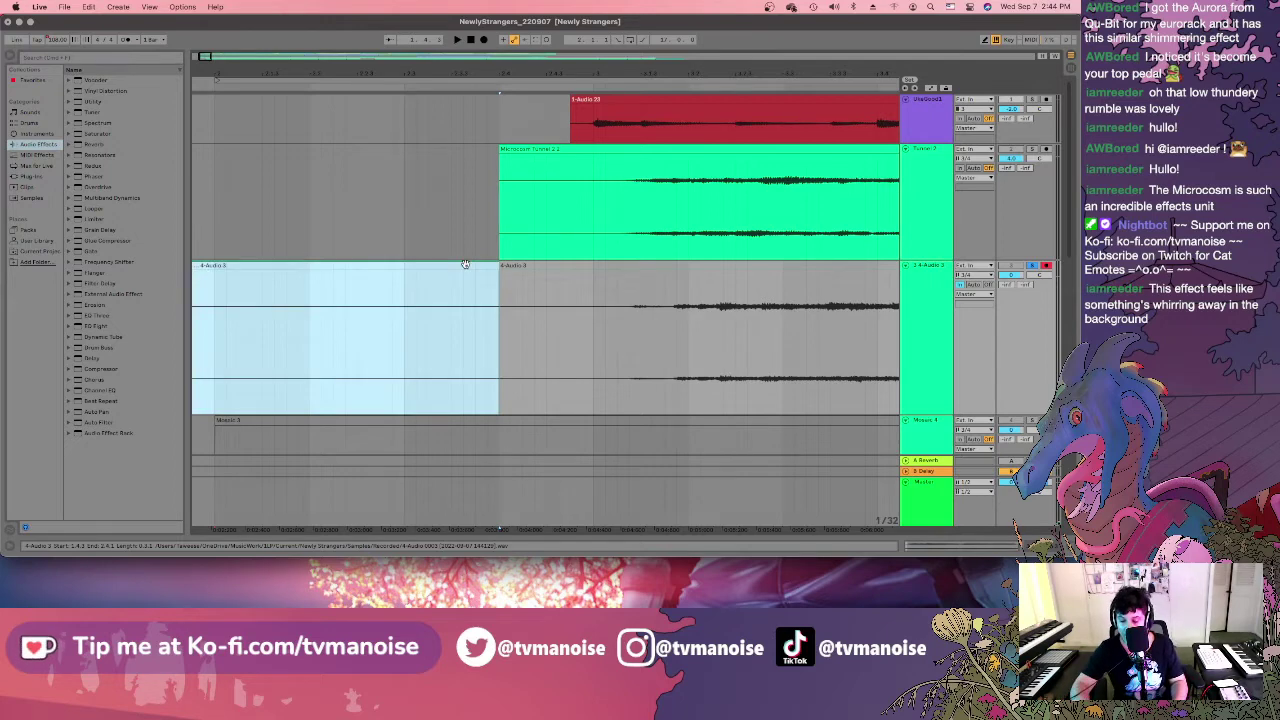
{"action": "key", "text": "Delete"}
{"action": "left_click", "coordinate": [474, 280]}
{"action": "key", "text": "w"}
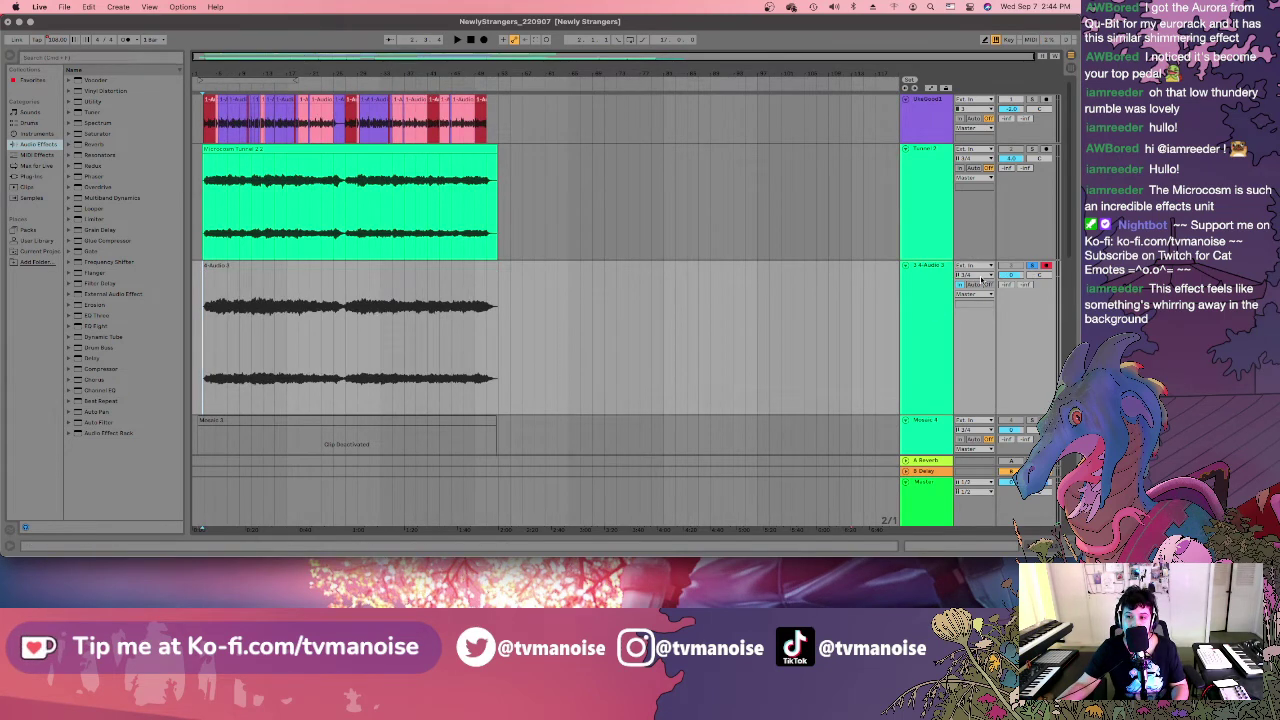
Turn off input monitoring and solo on the recorded track and play the arrangement from the clip's start.
{"action": "left_click", "coordinate": [988, 286]}
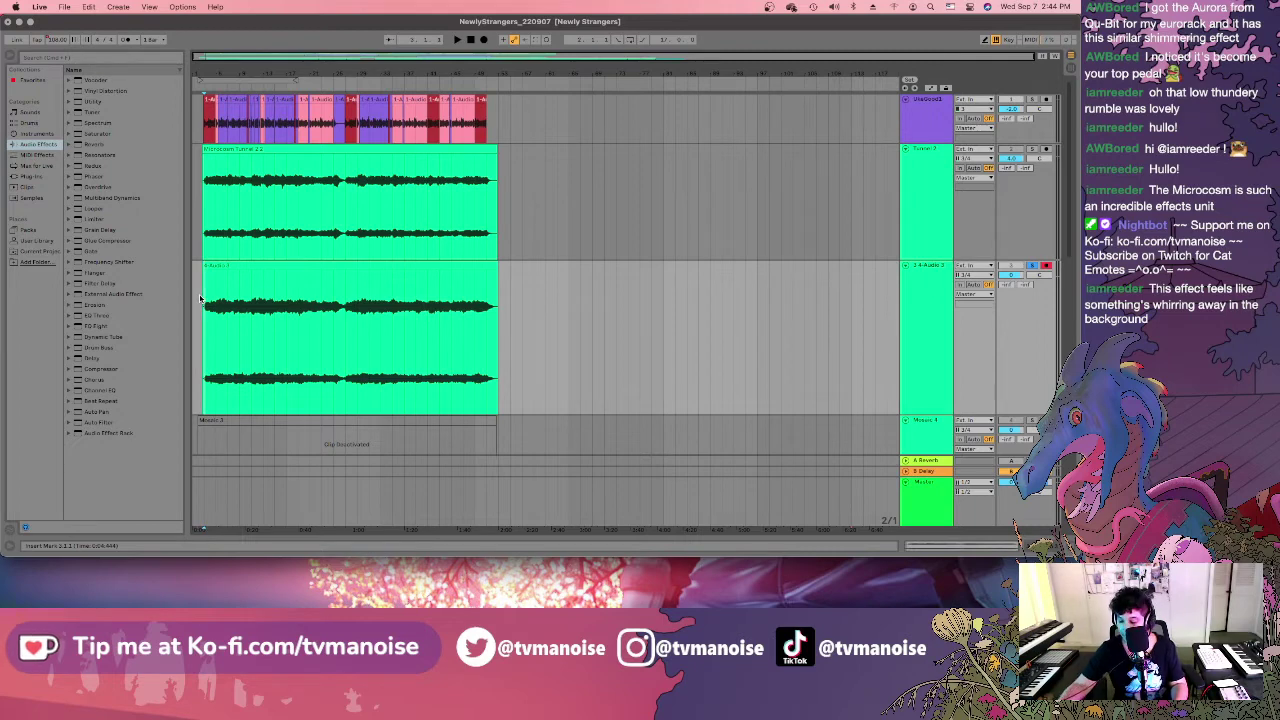
{"action": "scroll", "coordinate": [200, 298], "scroll_direction": "up", "scroll_amount": 5}
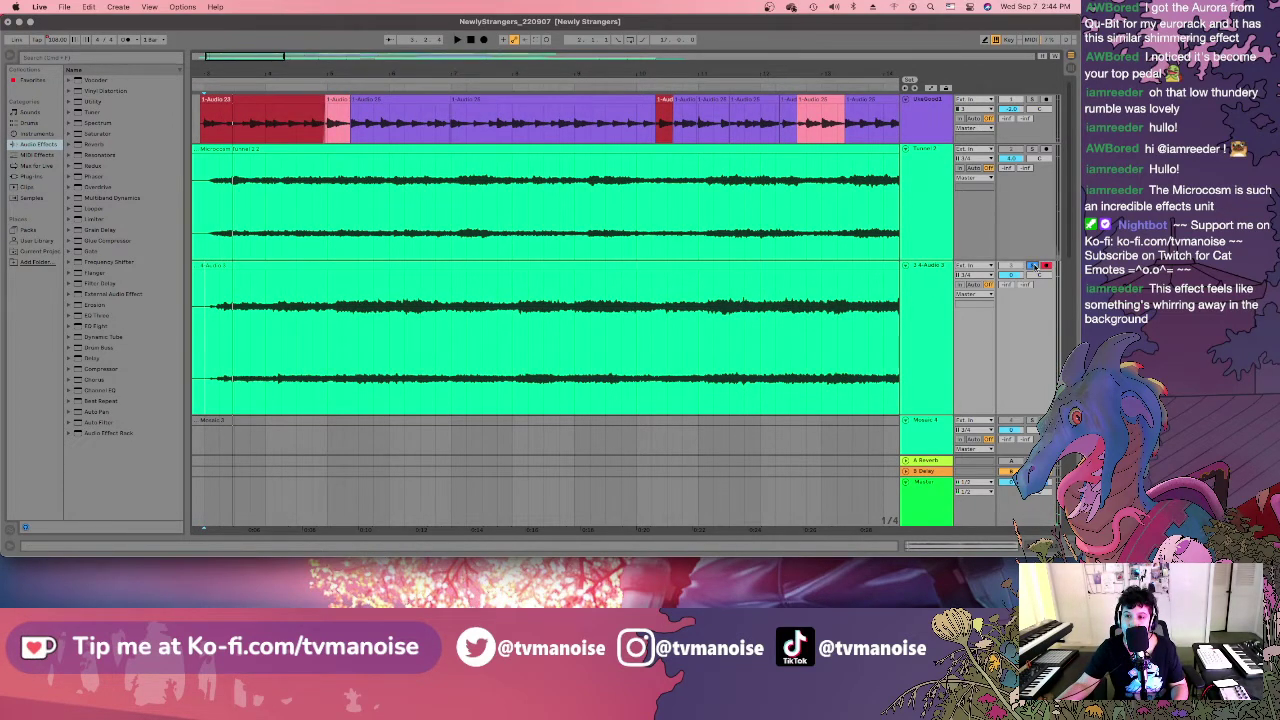
{"action": "key", "text": "space"}
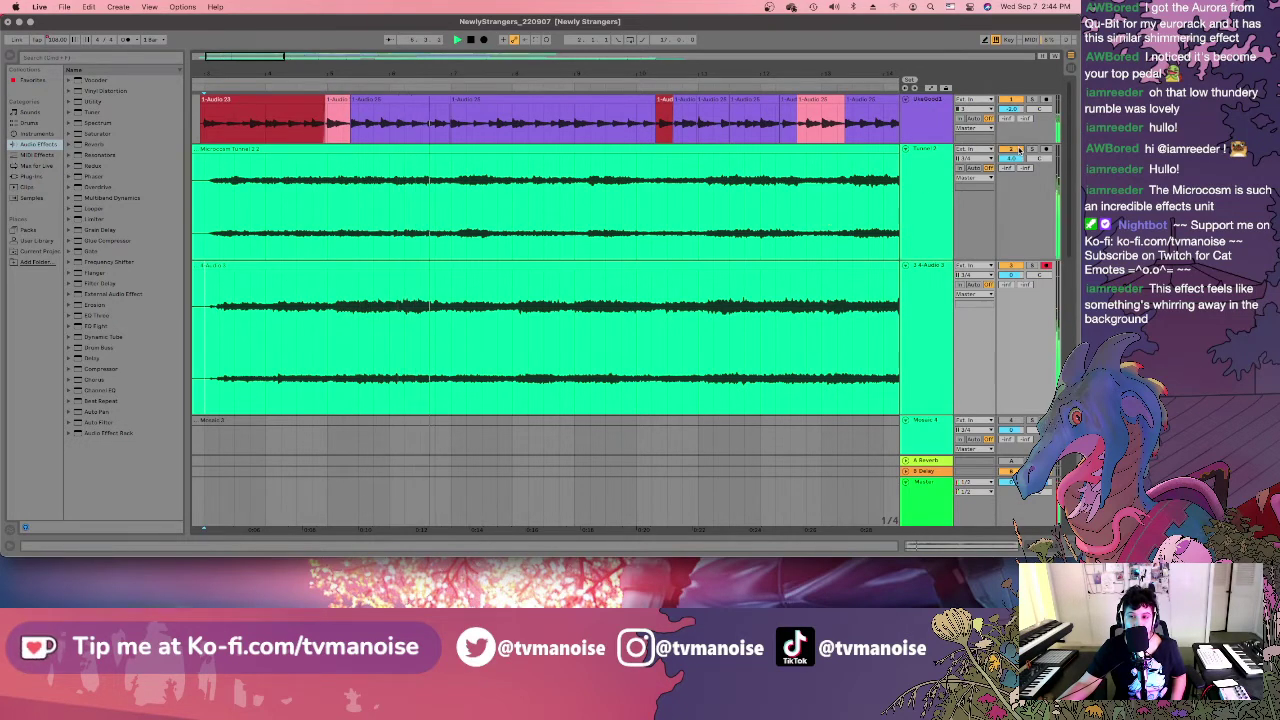
Set the Tunnel track's volume to -3.0 dB and the recorded track's volume to -4.0 dB in the mixer.
{"action": "left_click", "coordinate": [1069, 70]}
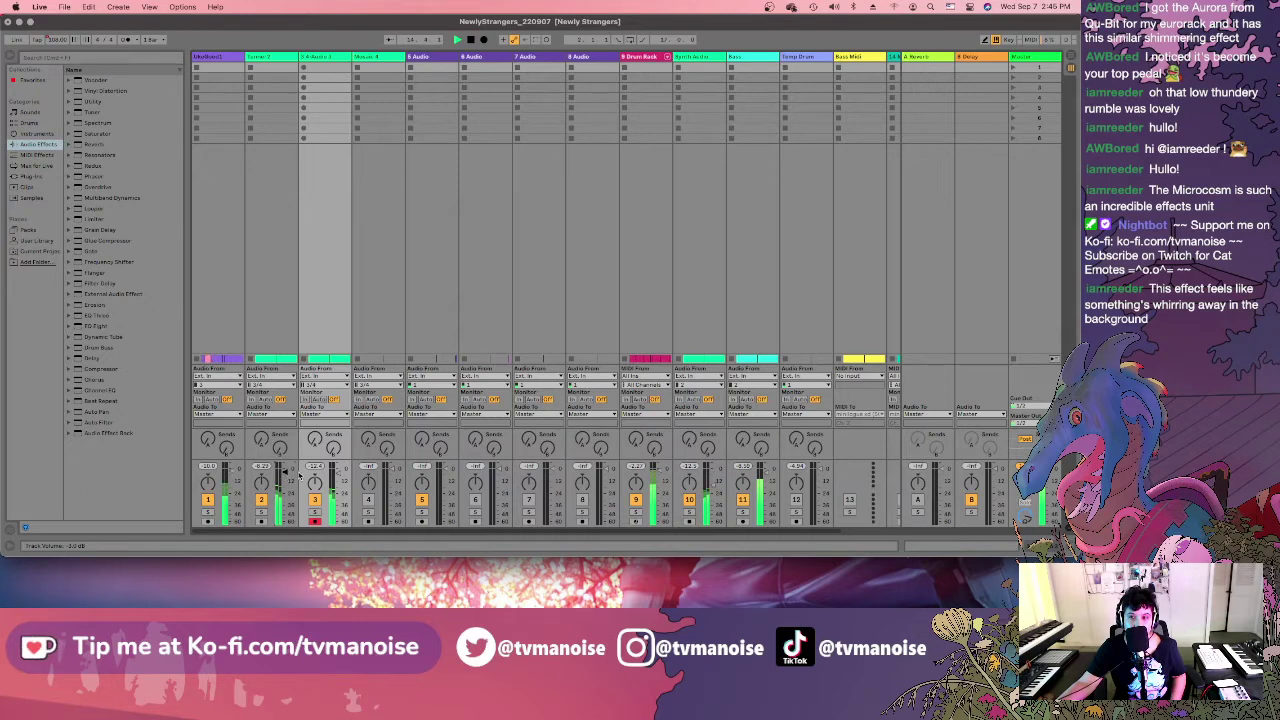
{"action": "left_click", "coordinate": [1069, 57]}
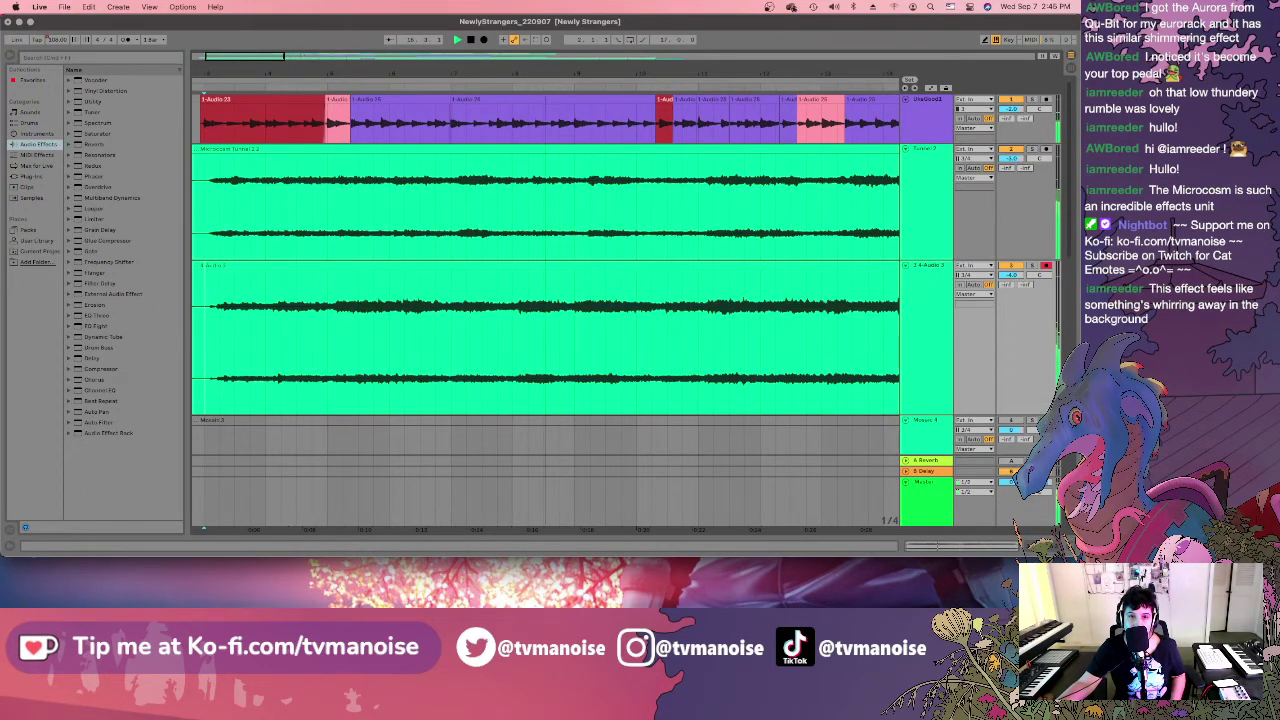
Delete the deactivated Mosaic clip from the track below the new recording.
{"action": "left_click_drag", "start_coordinate": [481, 76], "coordinate": [481, 58]}
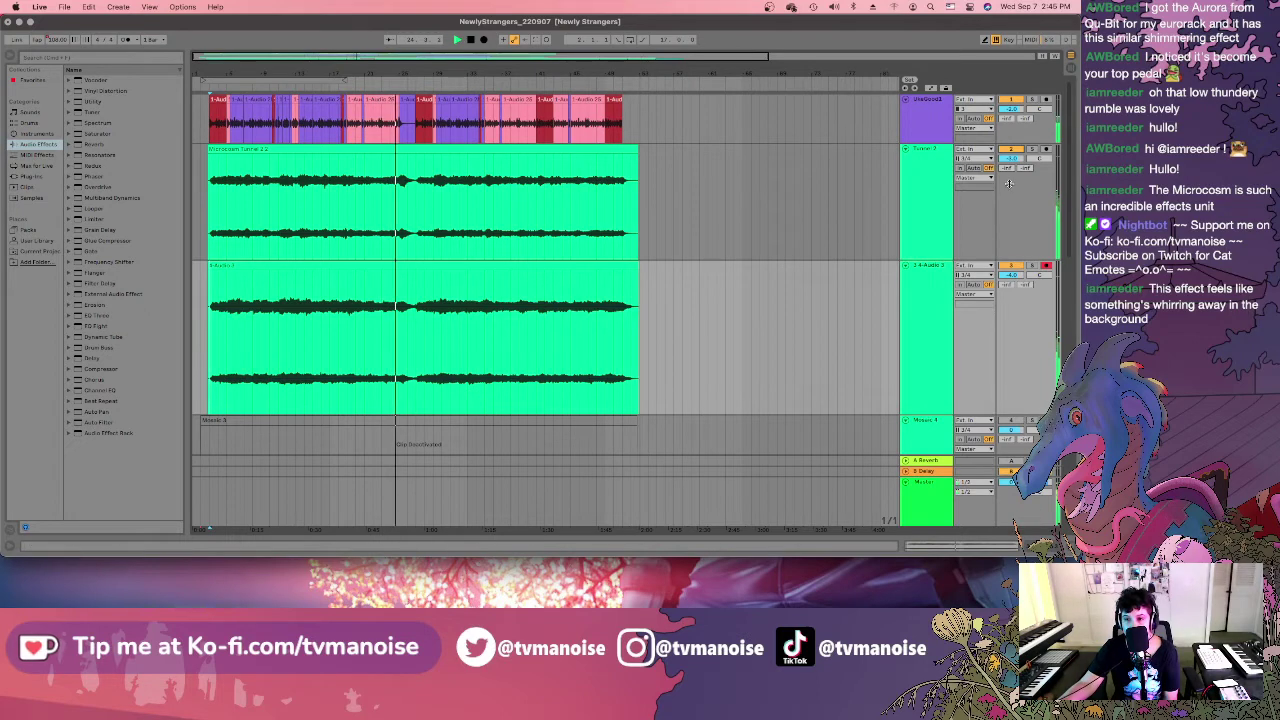
{"action": "scroll", "coordinate": [1068, 190], "scroll_direction": "down", "scroll_amount": 3}
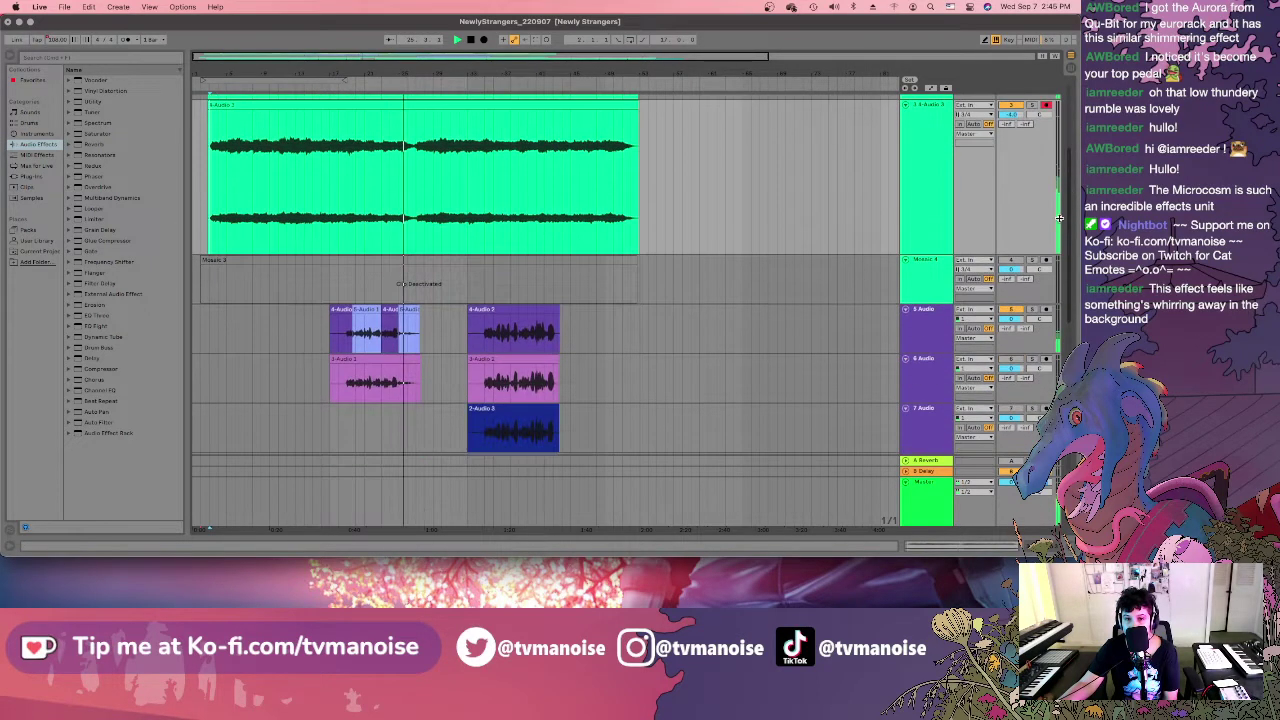
{"action": "left_click", "coordinate": [557, 260]}
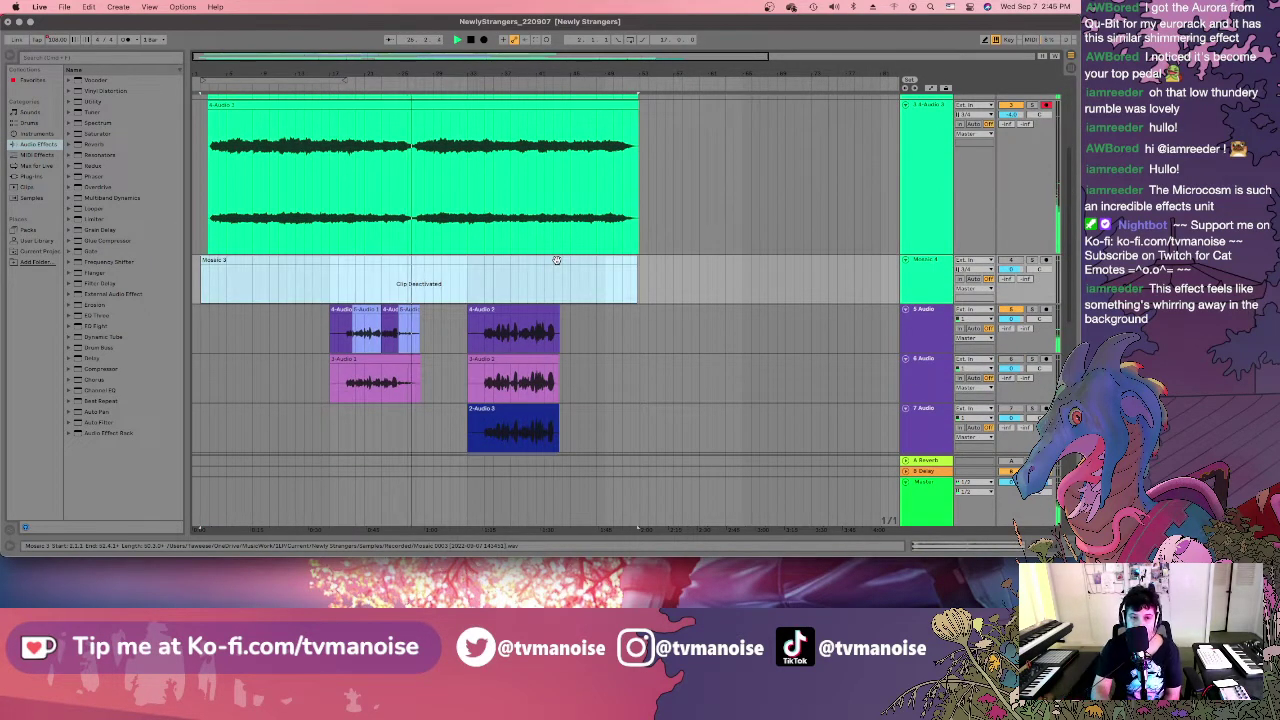
{"action": "key", "text": "Delete"}
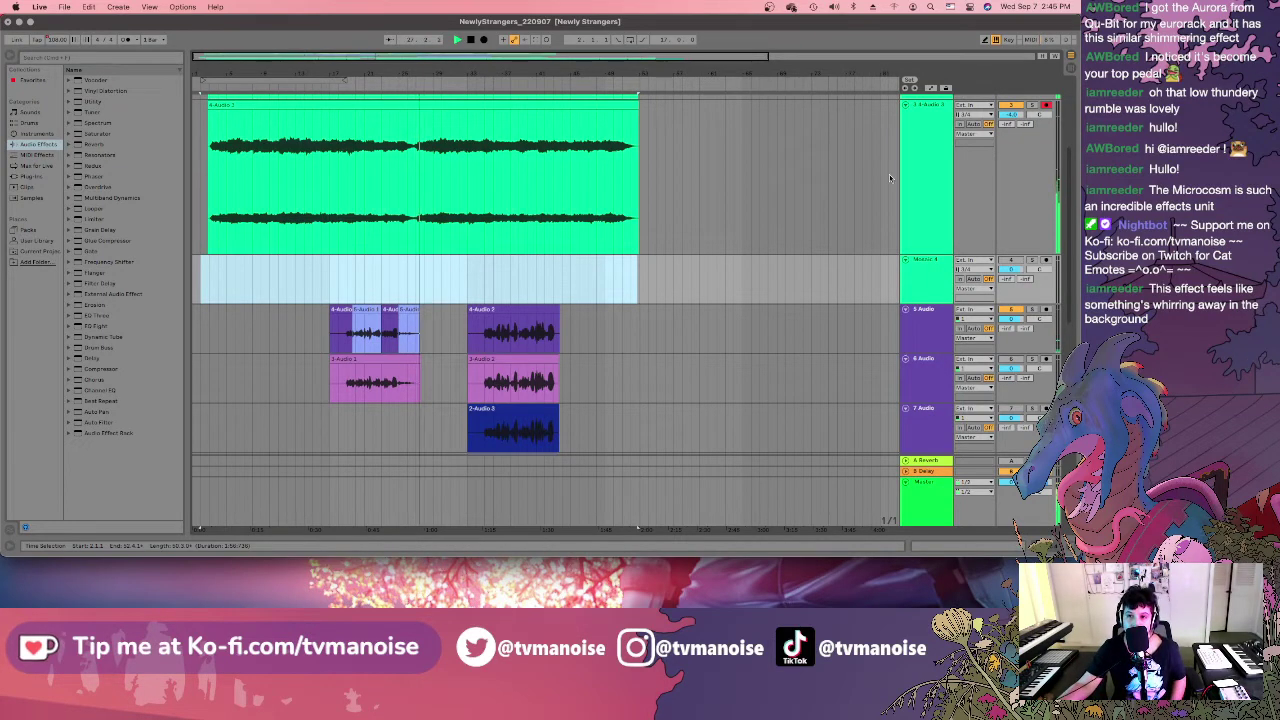
Rename the track holding the new recording as Mosaic 4.
{"action": "scroll", "coordinate": [1066, 177], "scroll_direction": "up", "scroll_amount": 6}
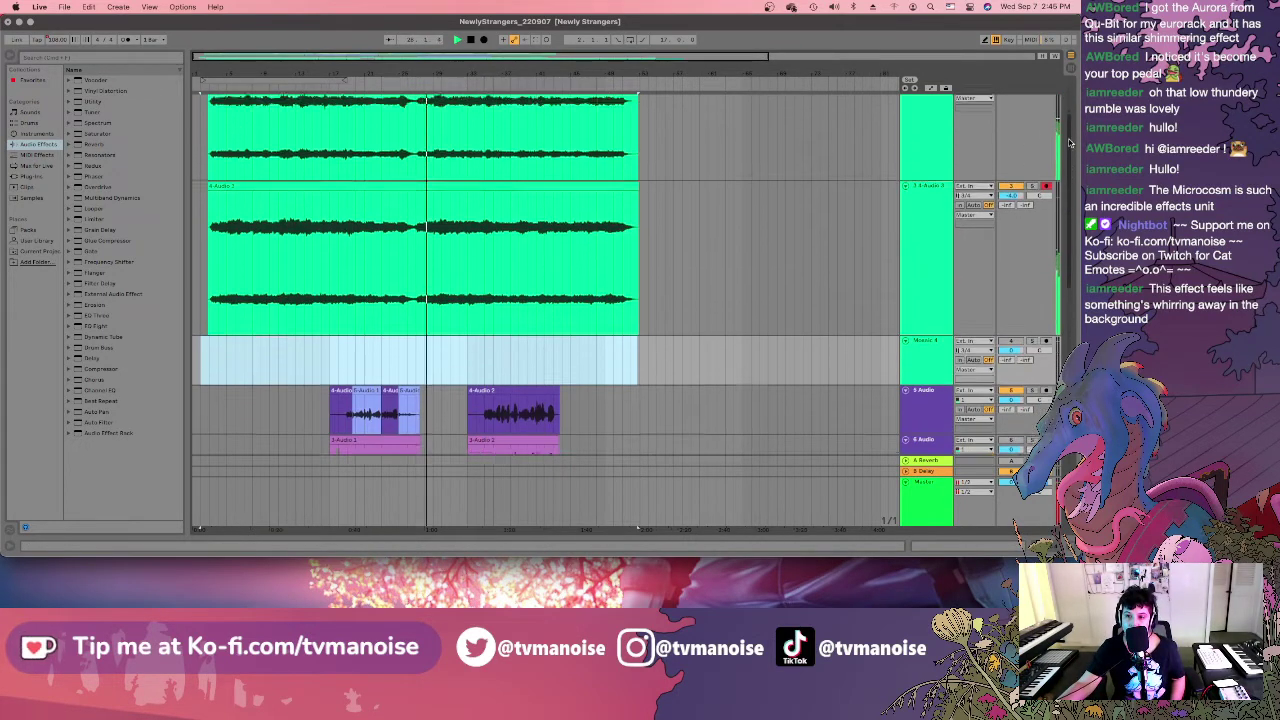
{"action": "left_click", "coordinate": [926, 267]}
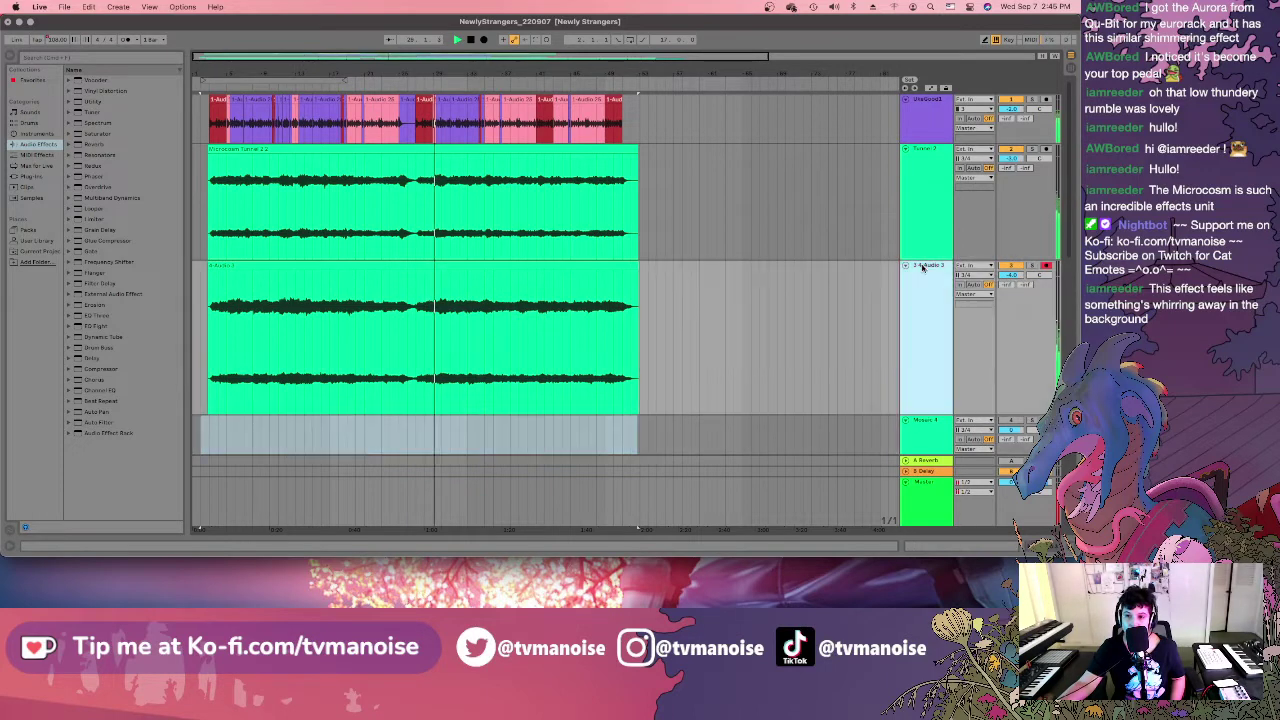
{"action": "right_click", "coordinate": [926, 267]}
{"action": "left_click", "coordinate": [940, 313]}
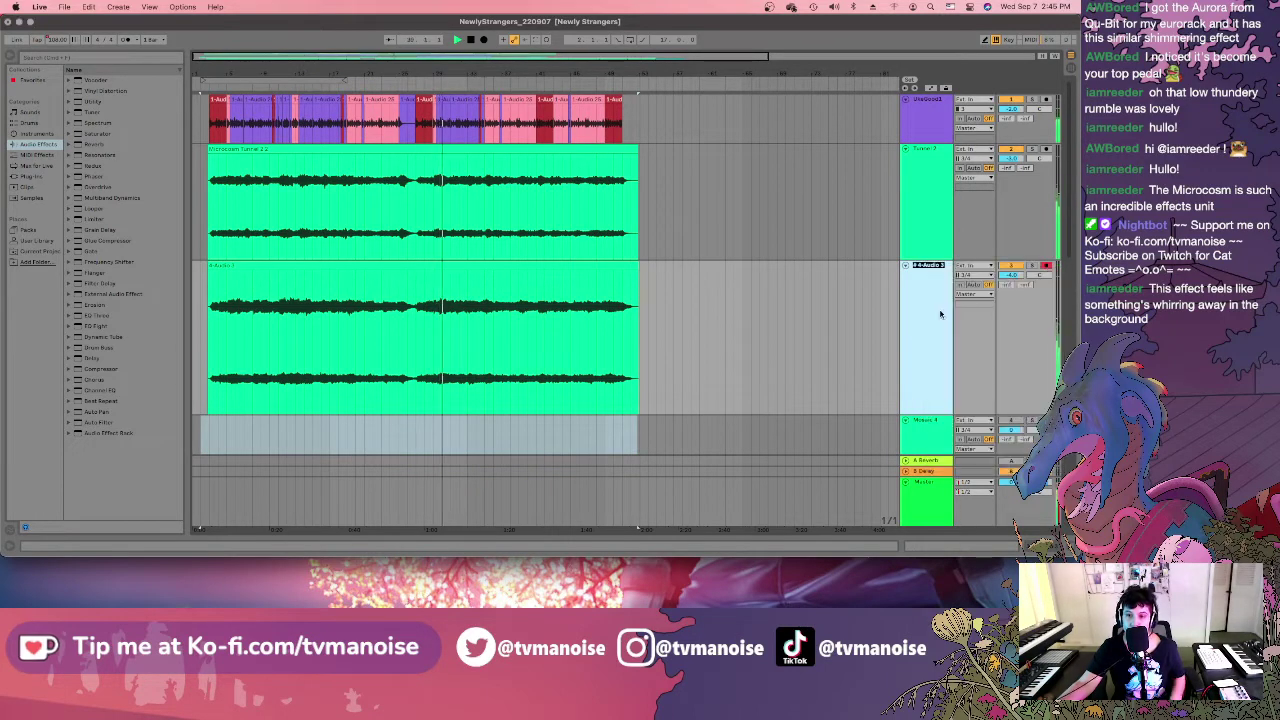
{"action": "type", "text": "Mosaic 4"}
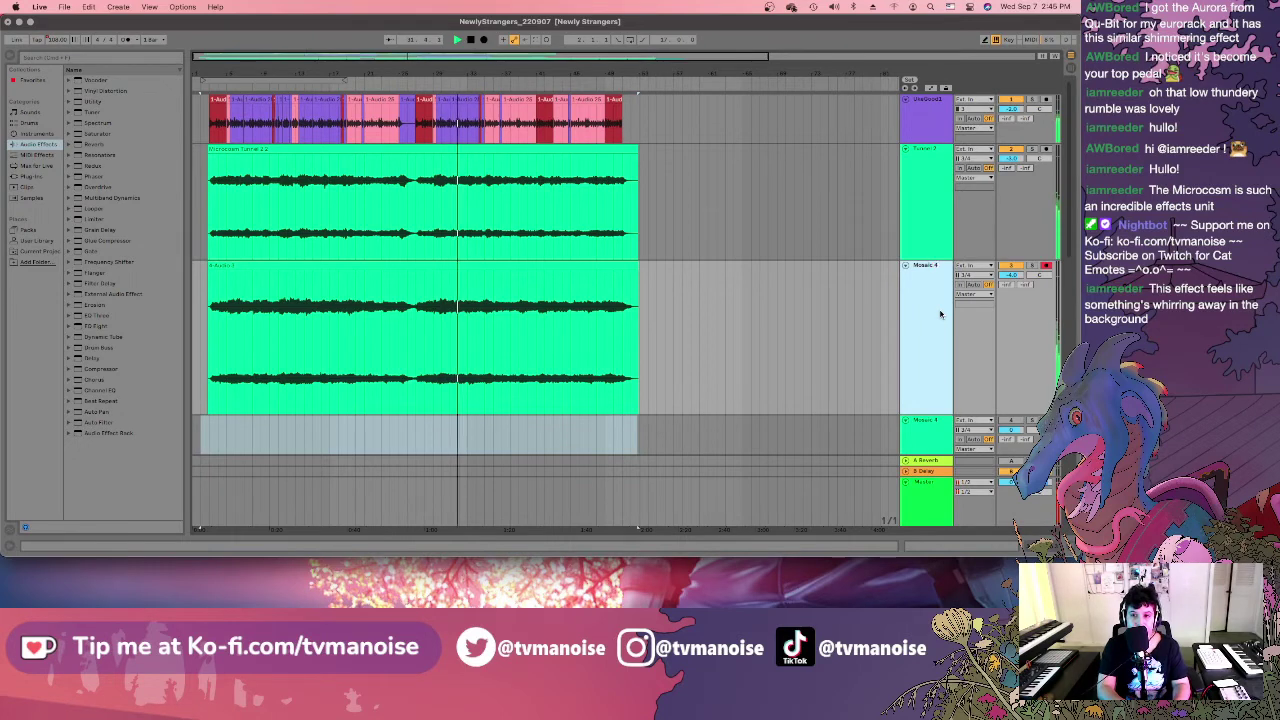
{"action": "left_click", "coordinate": [834, 321]}
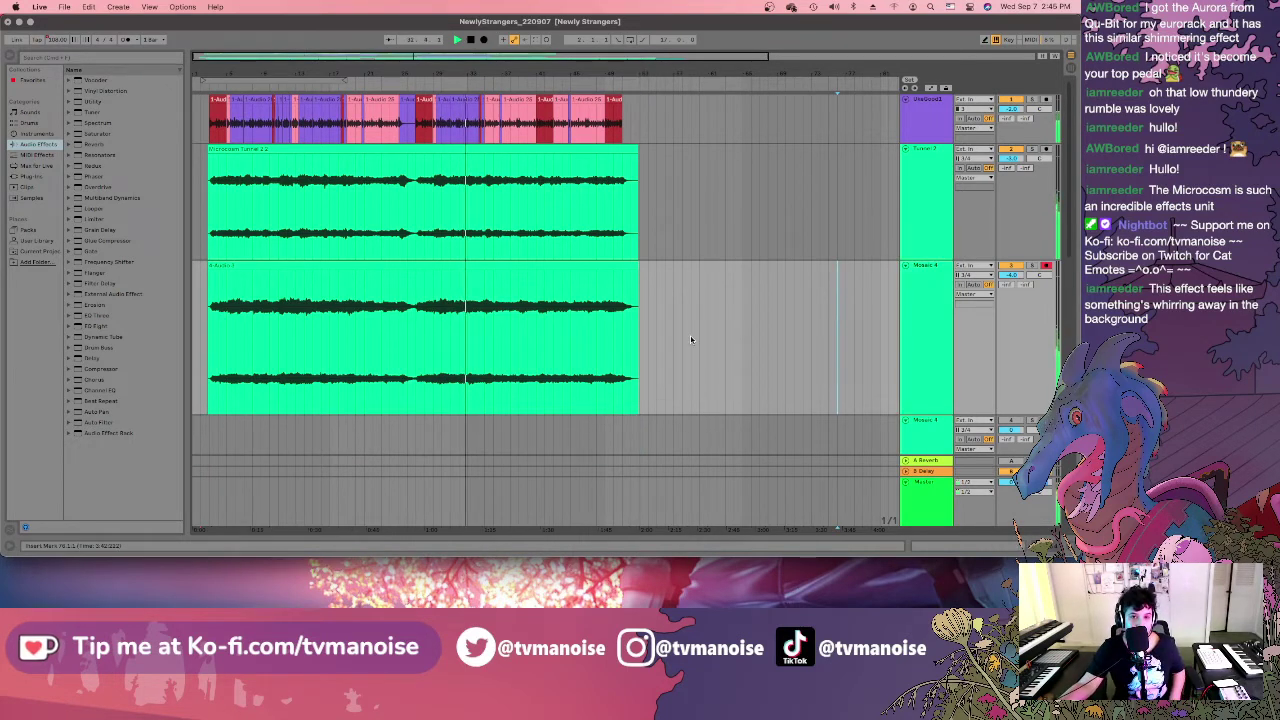
Review the full arrangement during playback and restart listening from the start of the Microcosm Tunnel clip.
{"action": "key", "text": "plus"}
{"action": "key", "text": "plus"}
{"action": "key", "text": "plus"}
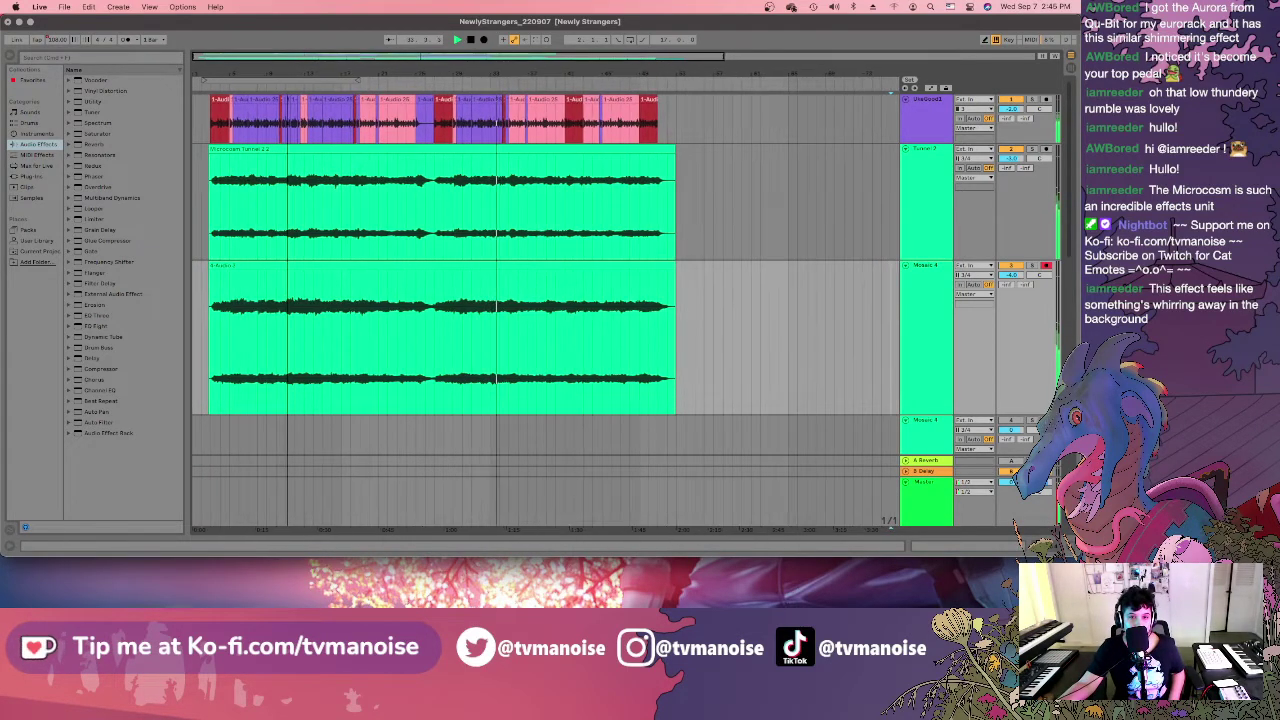
{"action": "left_click", "coordinate": [276, 53]}
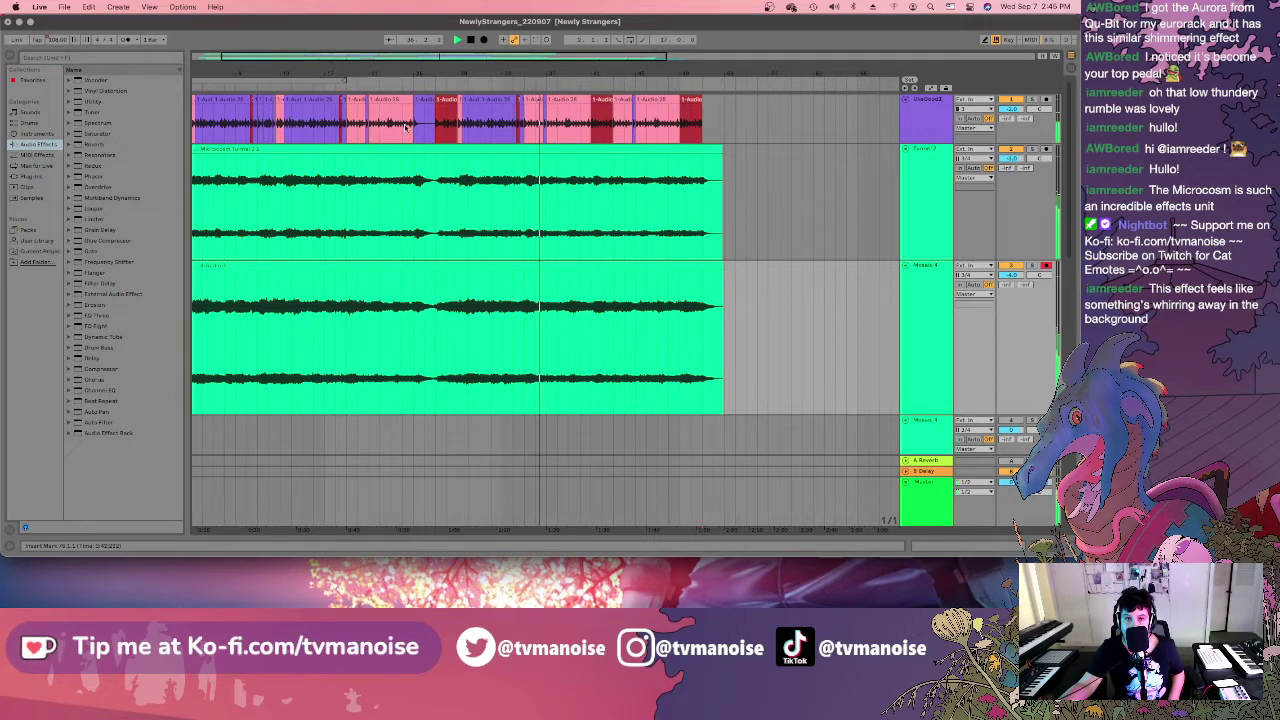
{"action": "left_click_drag", "start_coordinate": [368, 60], "coordinate": [341, 60]}
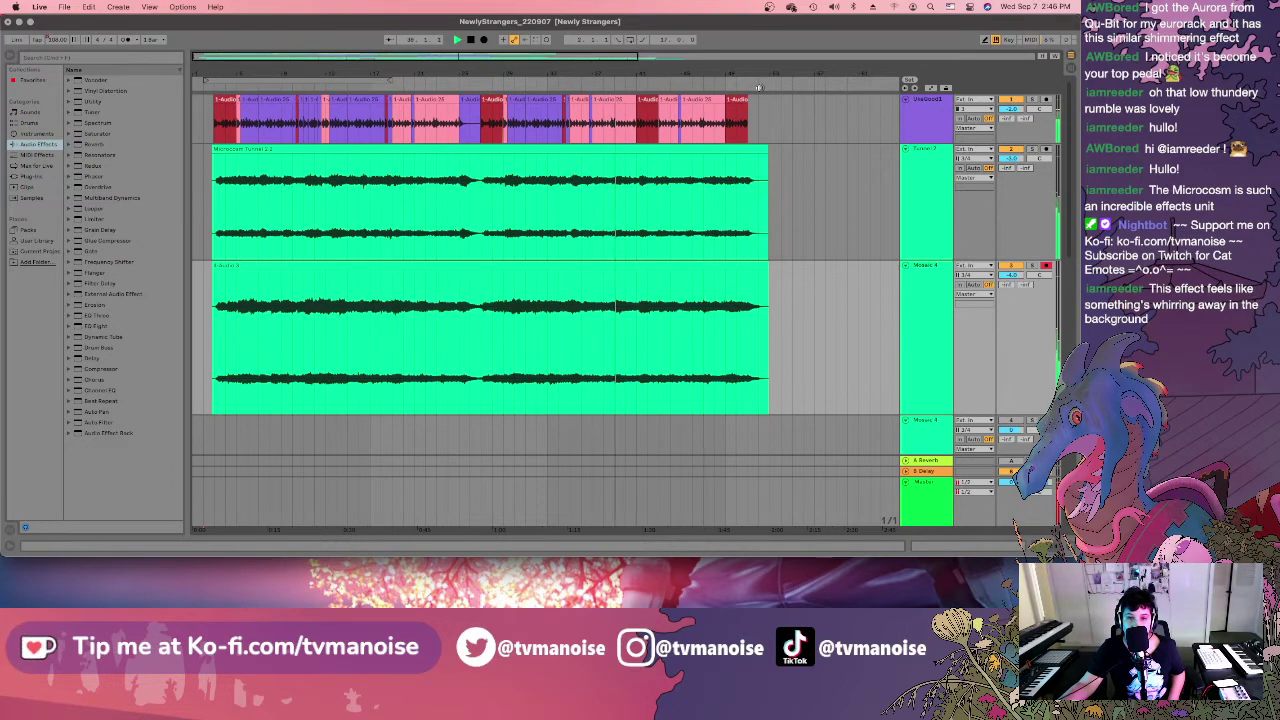
{"action": "left_click", "coordinate": [212, 213]}
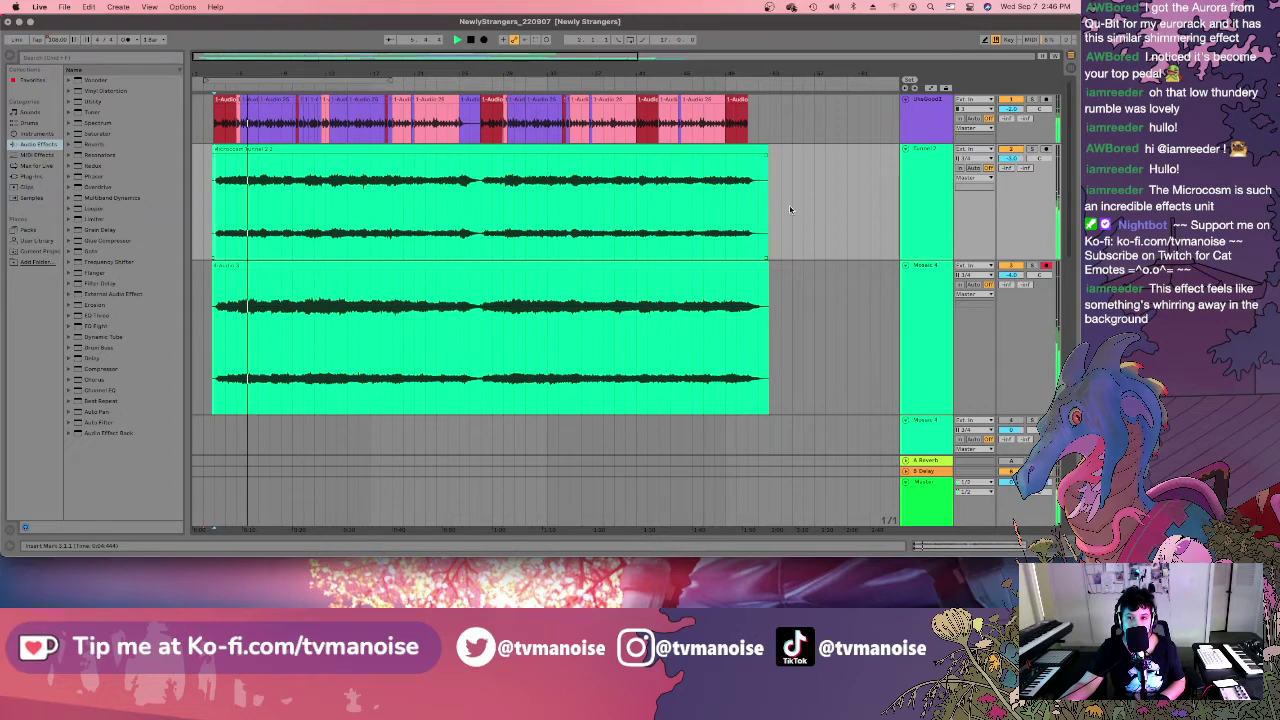
Reduce the height of the newly recorded Mosaic 4 track to match the smaller tracks.
{"action": "scroll", "coordinate": [1076, 273], "scroll_direction": "down", "scroll_amount": 5}
{"action": "scroll", "coordinate": [1076, 273], "scroll_direction": "up", "scroll_amount": 8}
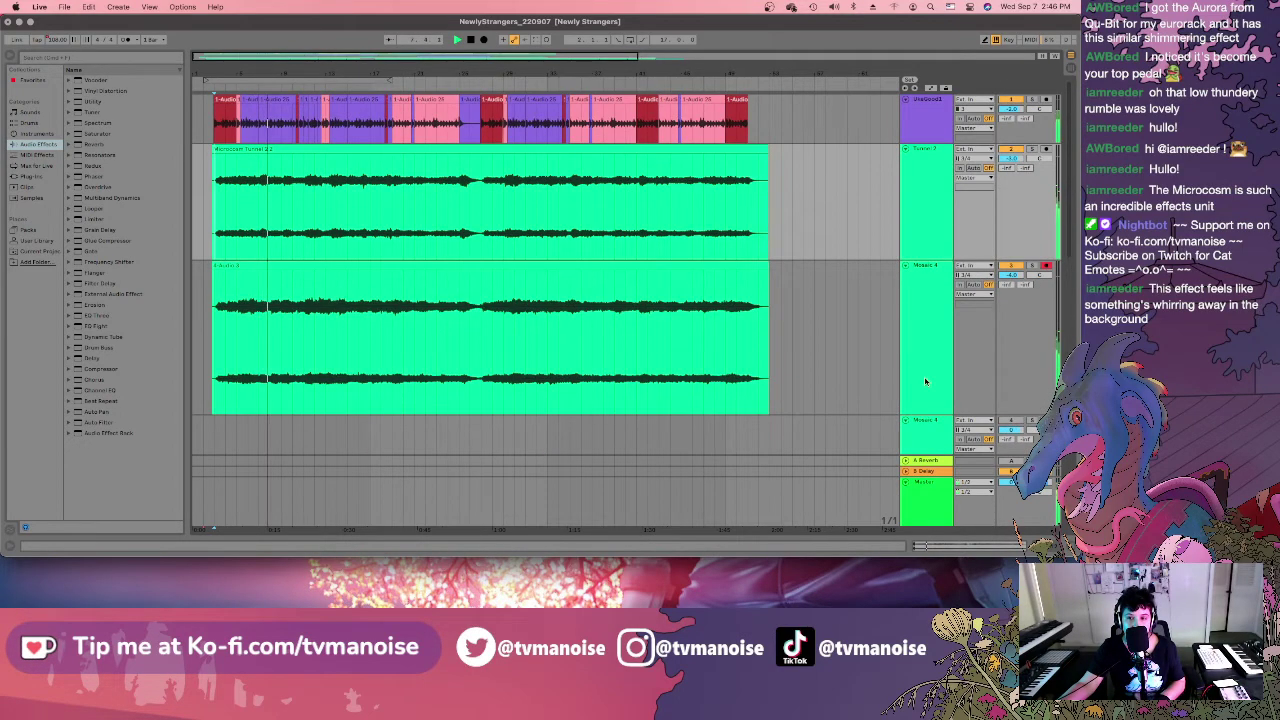
{"action": "left_click_drag", "start_coordinate": [920, 414], "coordinate": [913, 308]}
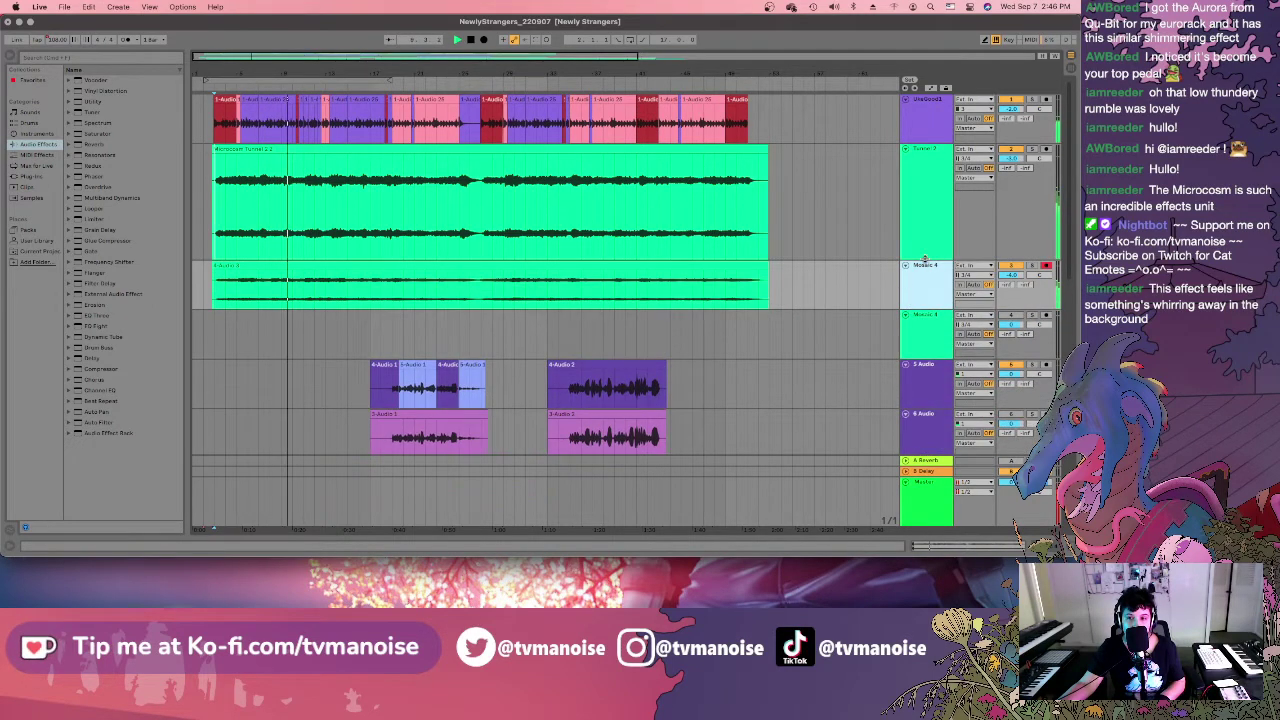
Reduce the height of the Tunnel 2 track to match its neighbours and stop playback.
{"action": "left_click_drag", "start_coordinate": [918, 260], "coordinate": [925, 197]}
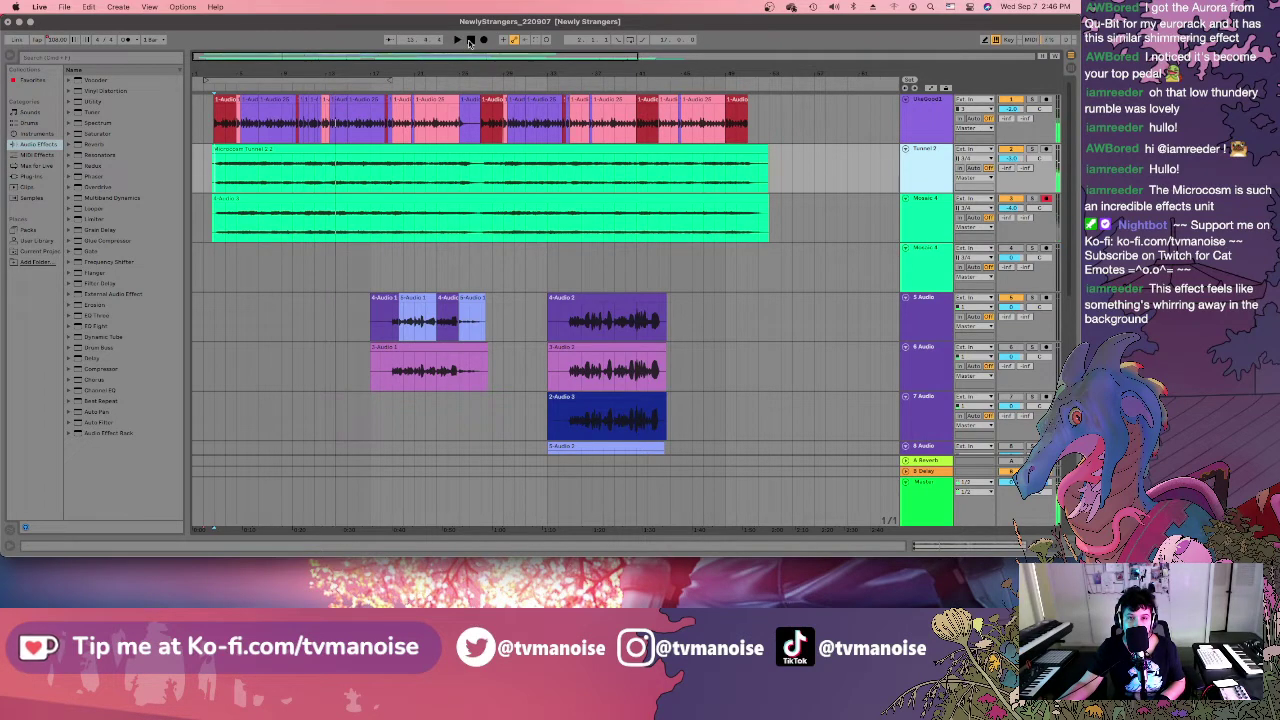
{"action": "left_click", "coordinate": [469, 41]}
Prepare the empty track below the Mosaic recording by arming it, monitoring its input and soloing it, with the two effect tracks above muted.
{"action": "left_click", "coordinate": [1046, 248]}
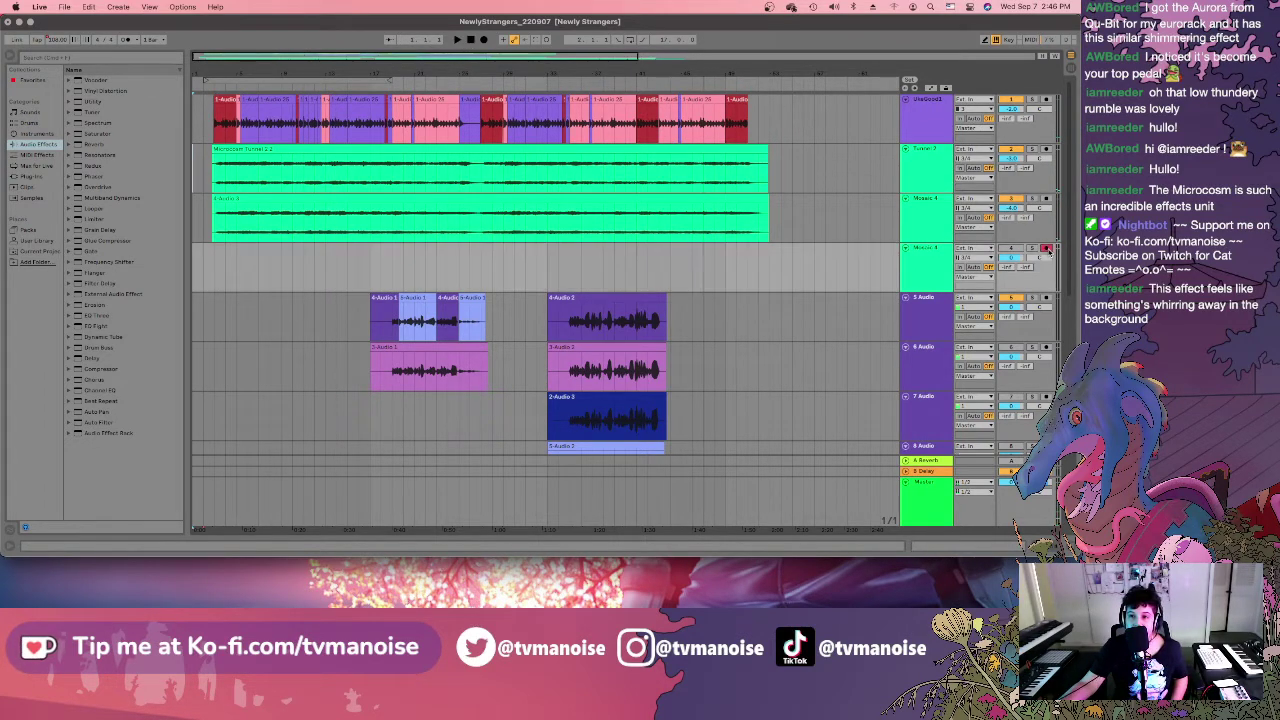
{"action": "left_click", "coordinate": [959, 269]}
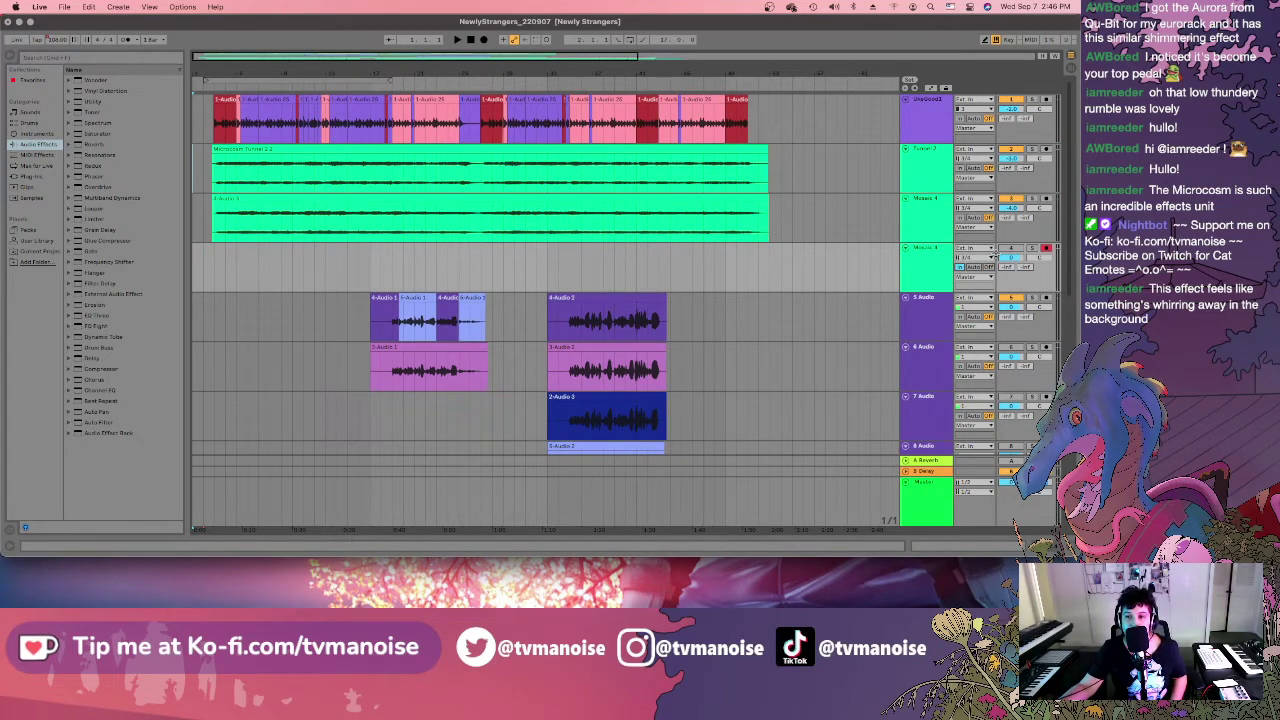
{"action": "left_click", "coordinate": [1012, 199]}
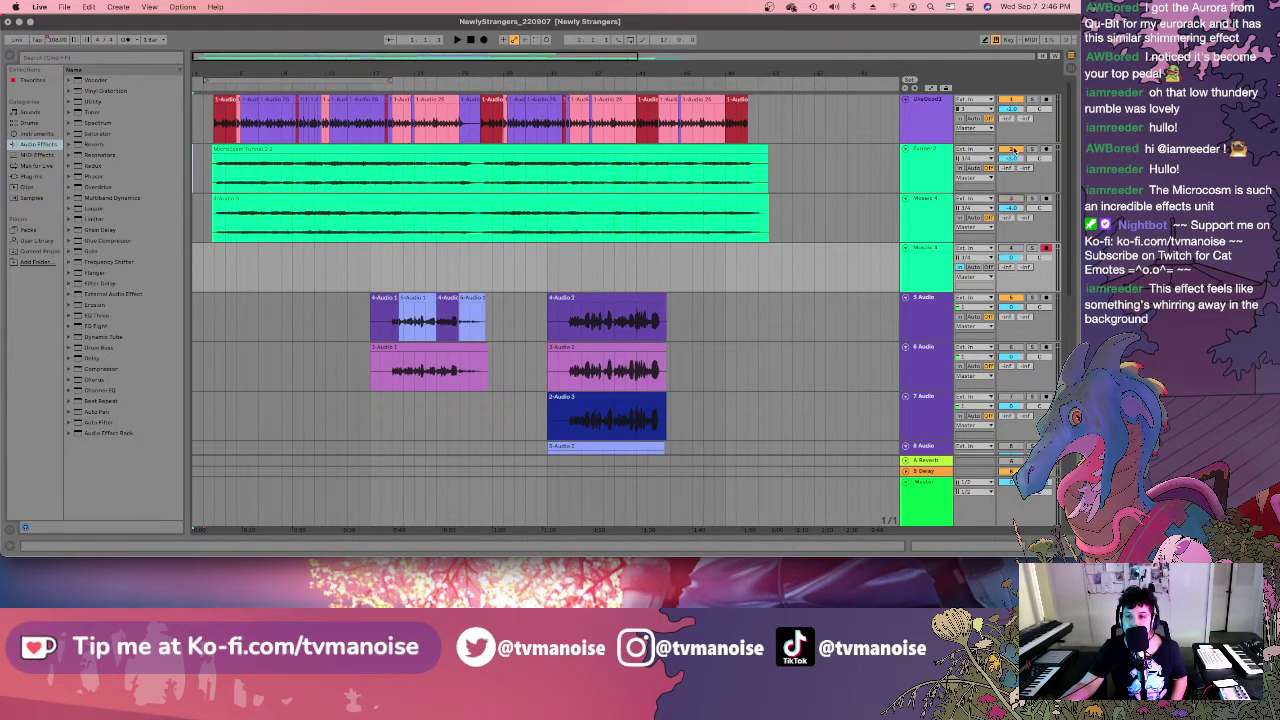
{"action": "left_click", "coordinate": [1013, 148]}
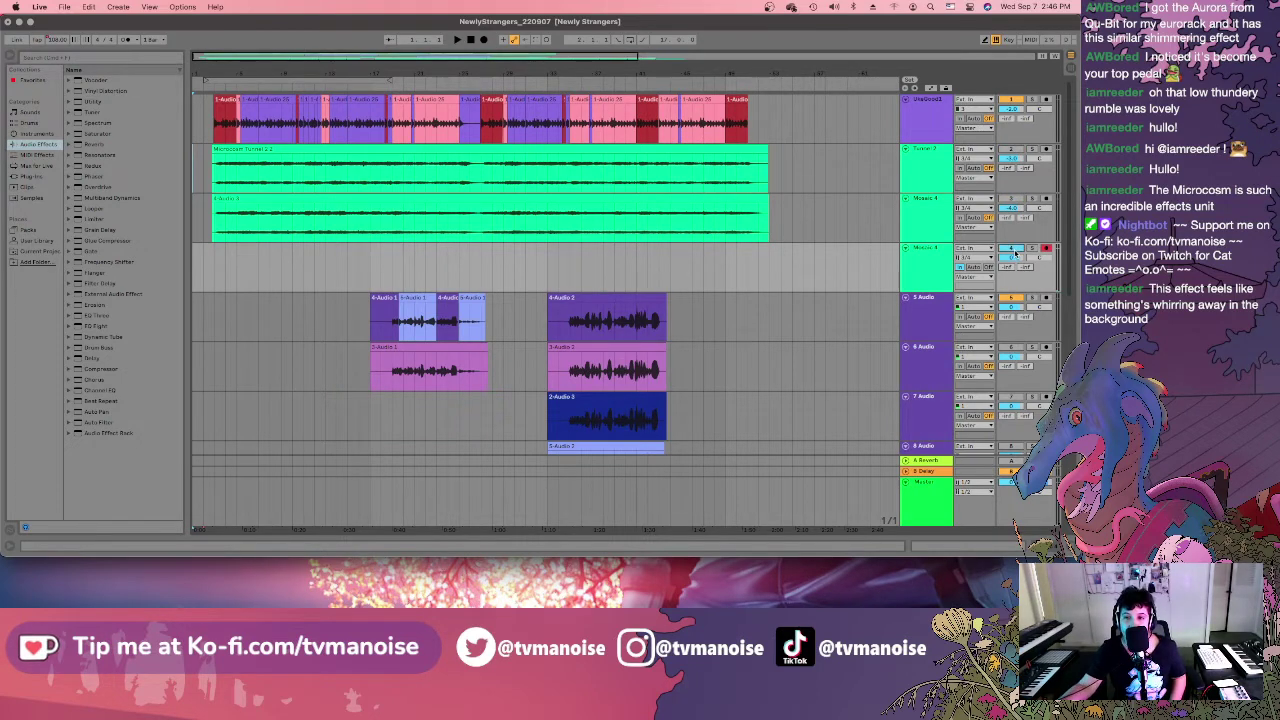
{"action": "left_click", "coordinate": [1011, 249]}
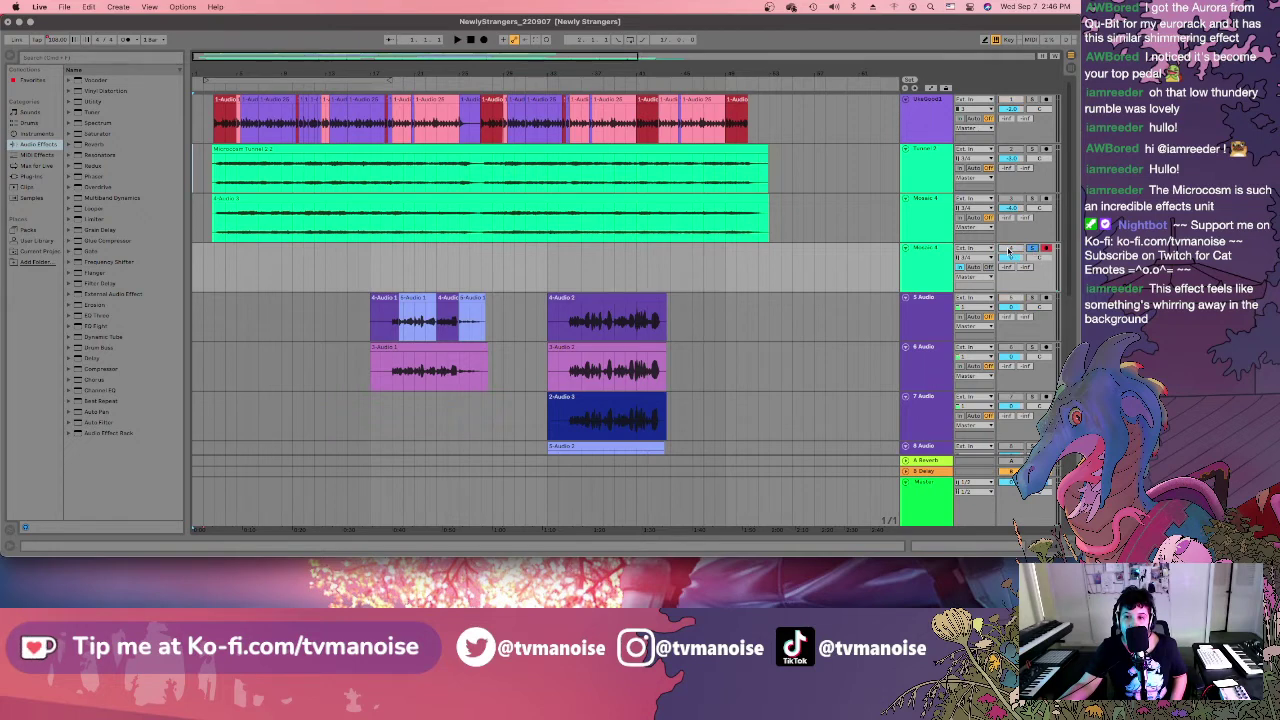
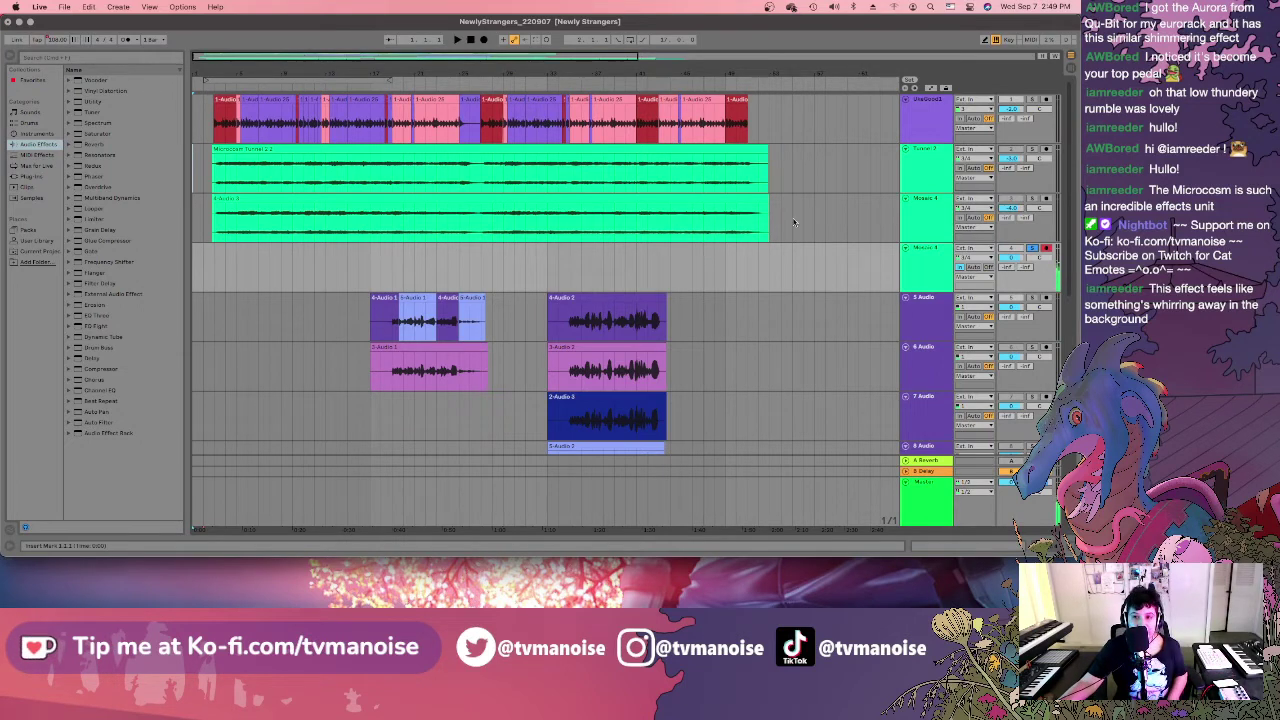
Rename the empty armed track as Seq 3.
{"action": "right_click", "coordinate": [921, 251]}
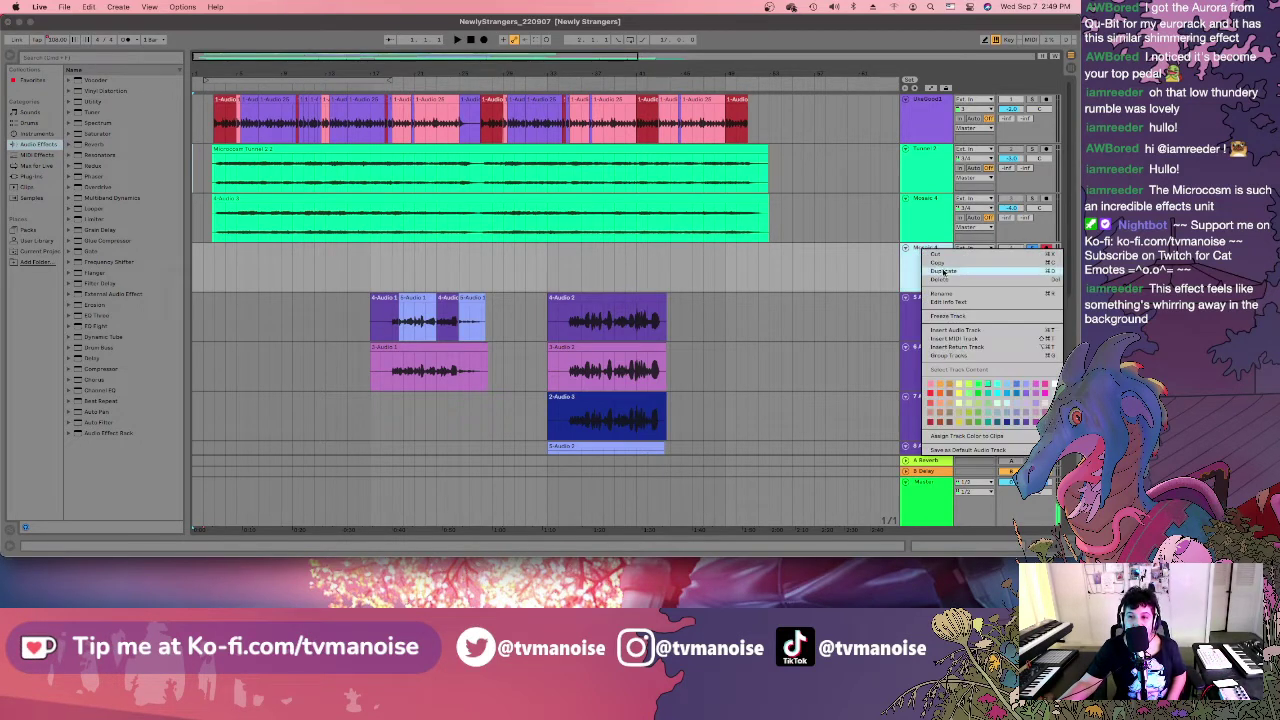
{"action": "left_click", "coordinate": [952, 298]}
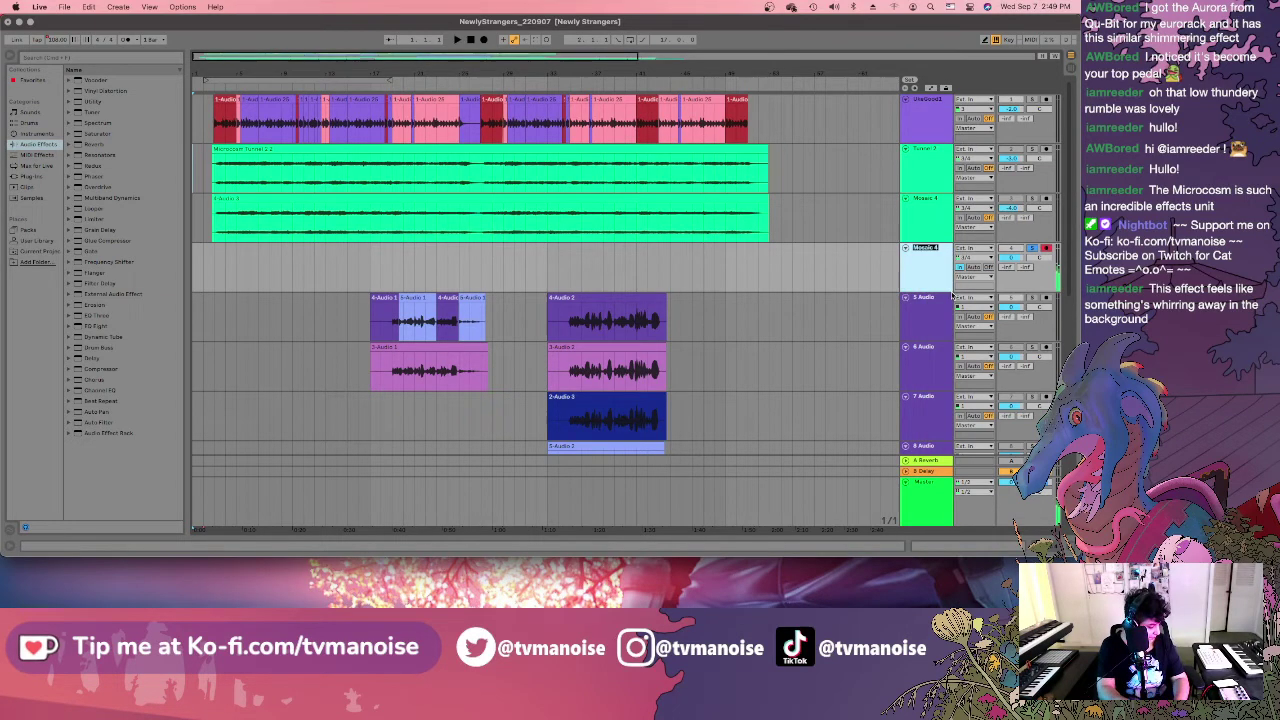
{"action": "type", "text": "Ad"}
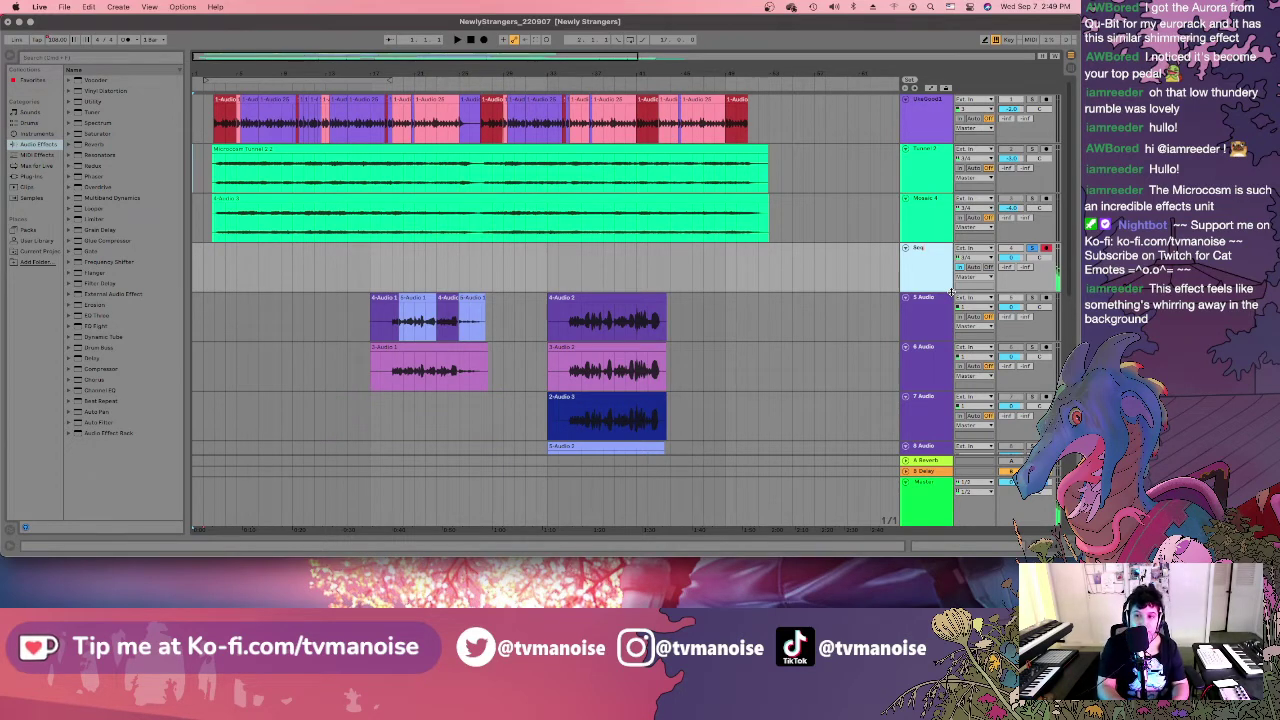
{"action": "type", "text": "3"}
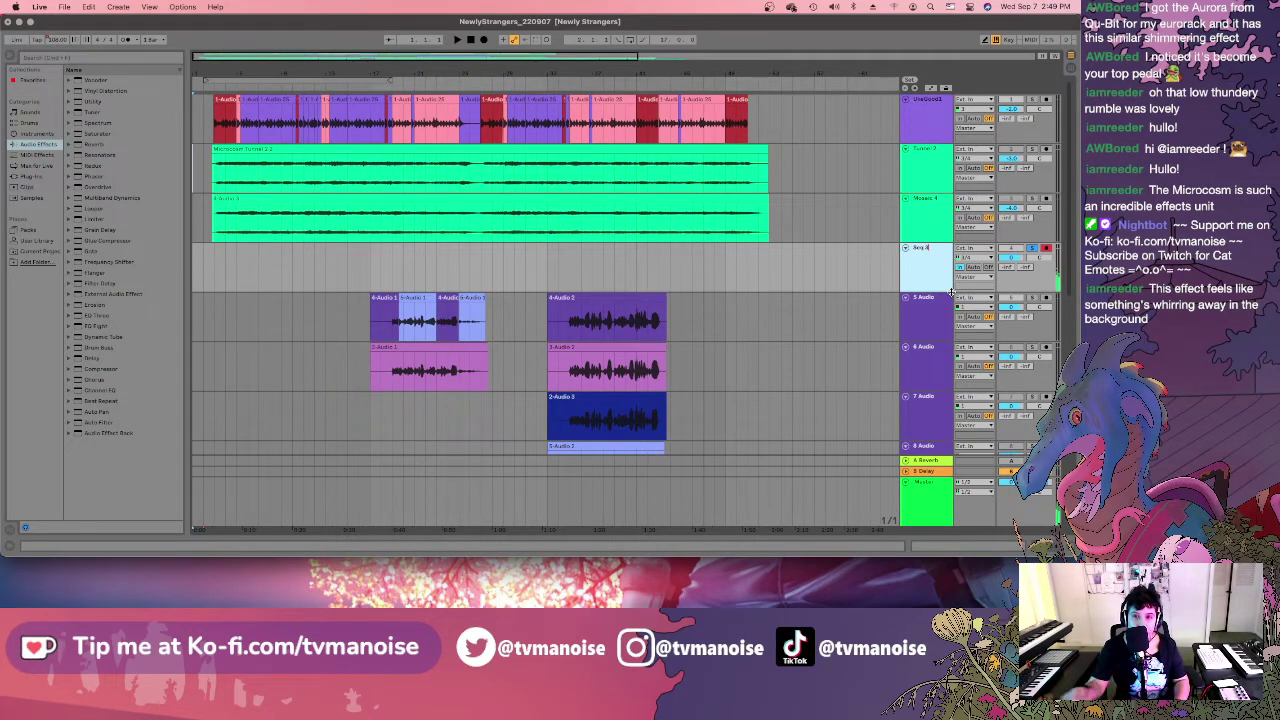
{"action": "left_click", "coordinate": [891, 276]}
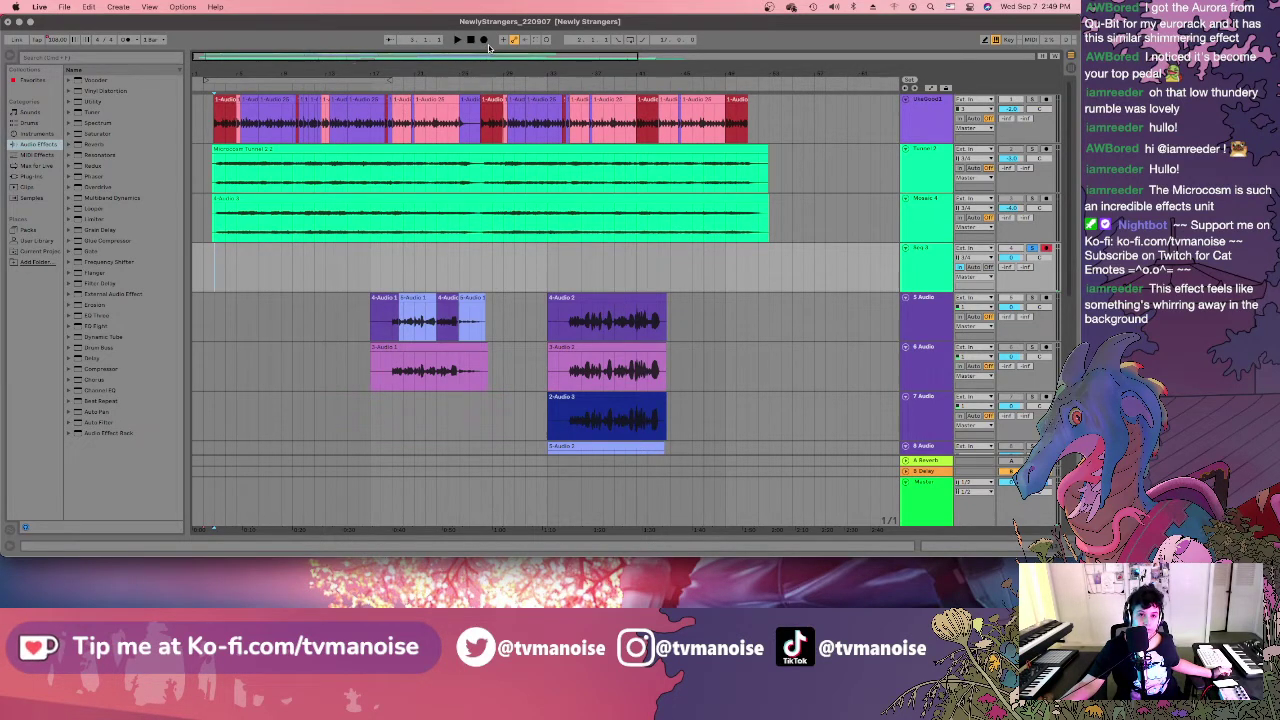
Record a new take on the Seq 3 track from bar 2 until past the end of the song.
{"action": "left_click", "coordinate": [210, 267]}
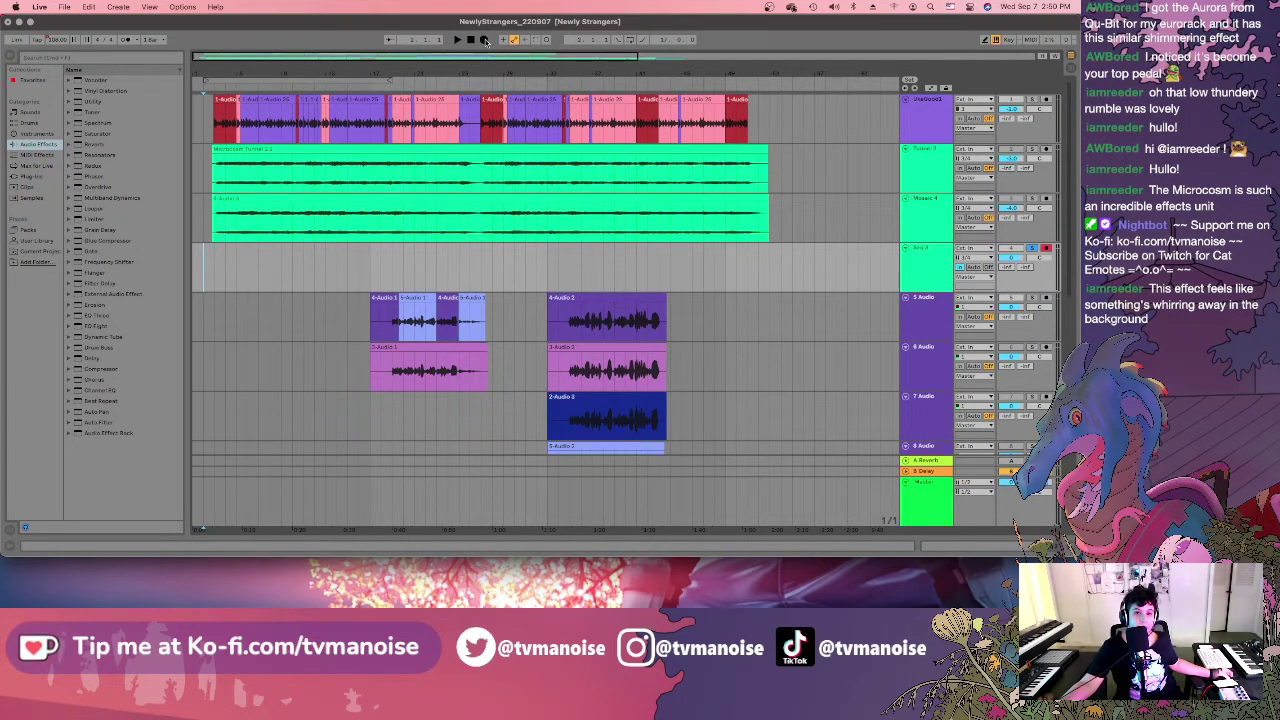
{"action": "left_click", "coordinate": [485, 40]}
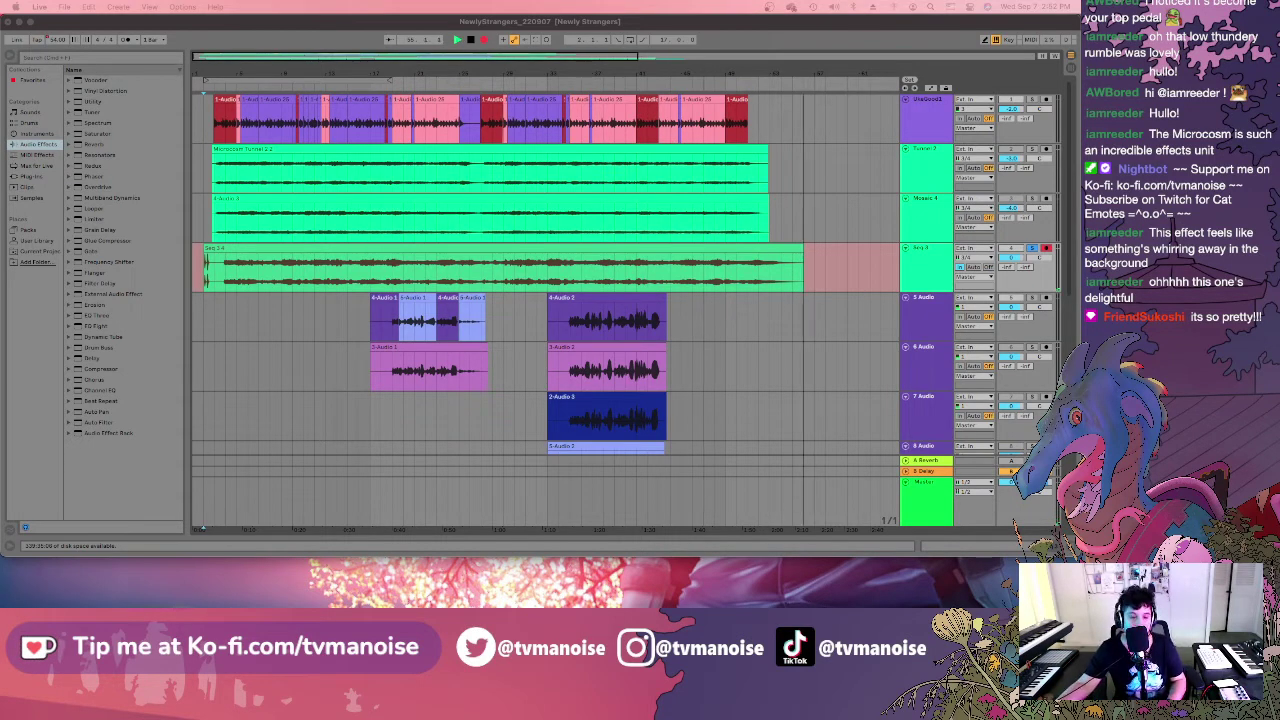
{"action": "left_click", "coordinate": [473, 40]}
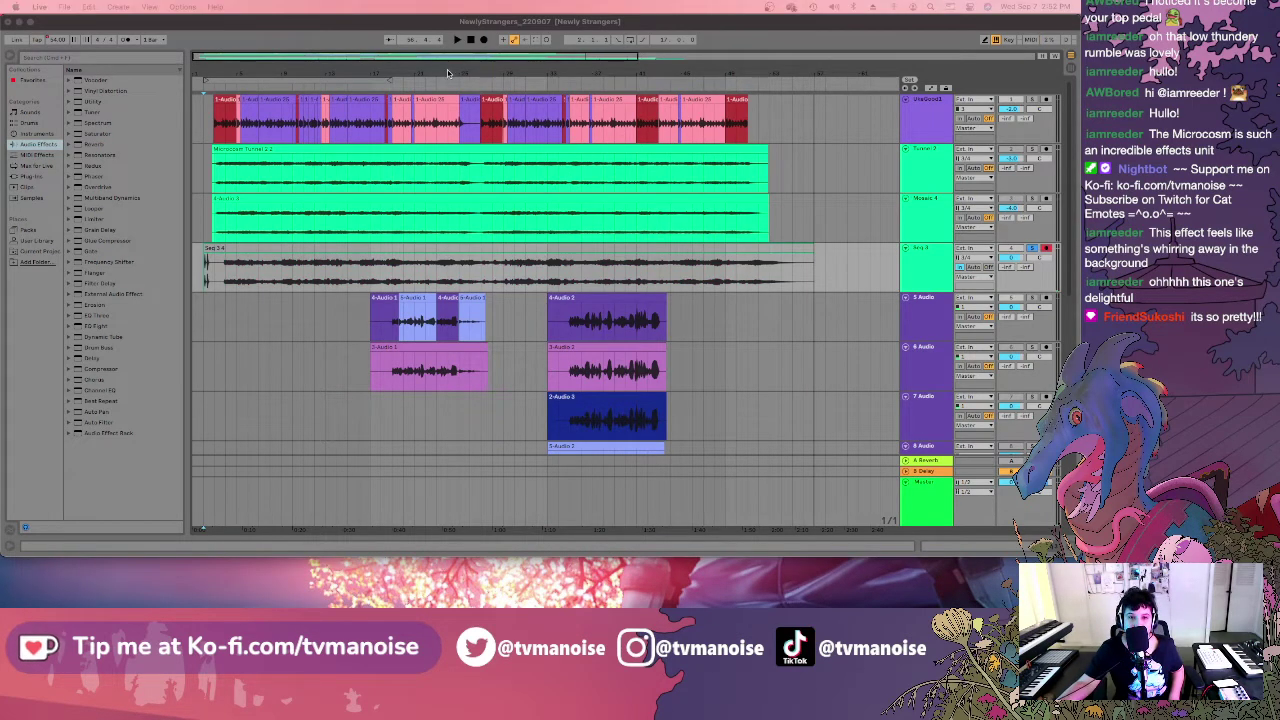
Move the new Seq 3 recording earlier so its first count-in click sits close to the start of bar 2.
{"action": "left_click", "coordinate": [218, 258]}
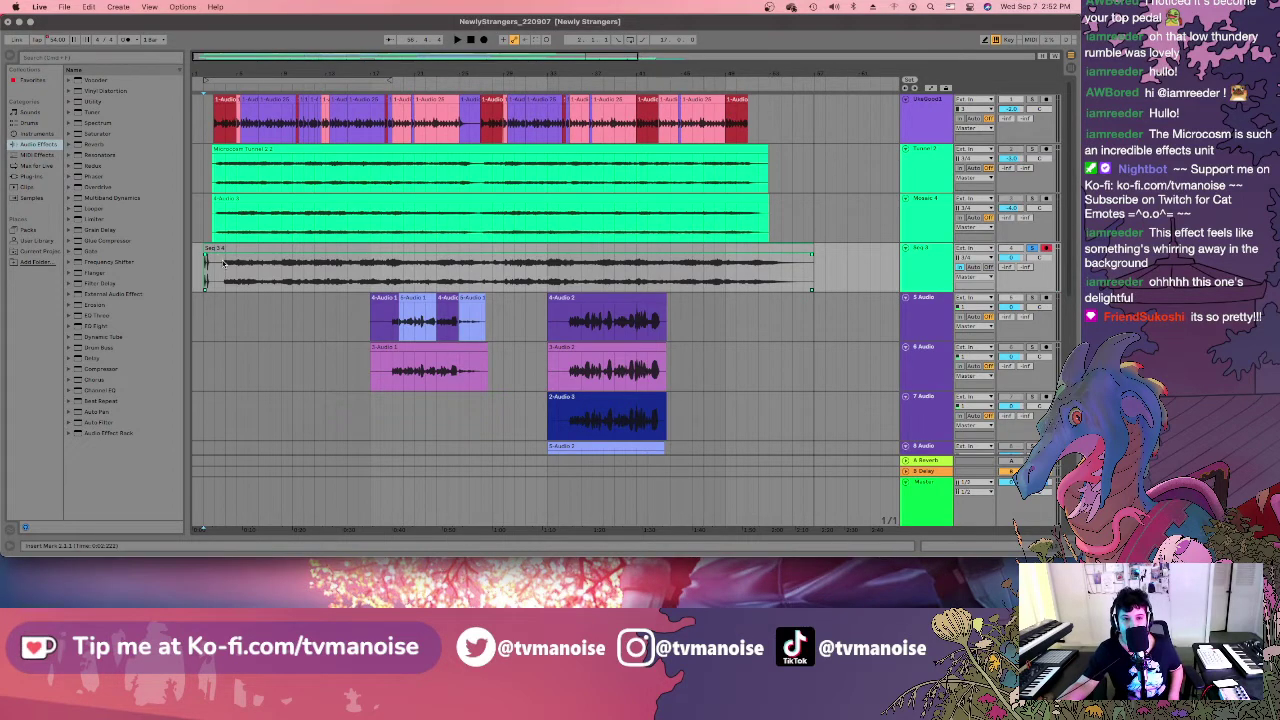
{"action": "scroll", "coordinate": [222, 262], "scroll_direction": "up", "scroll_amount": 5}
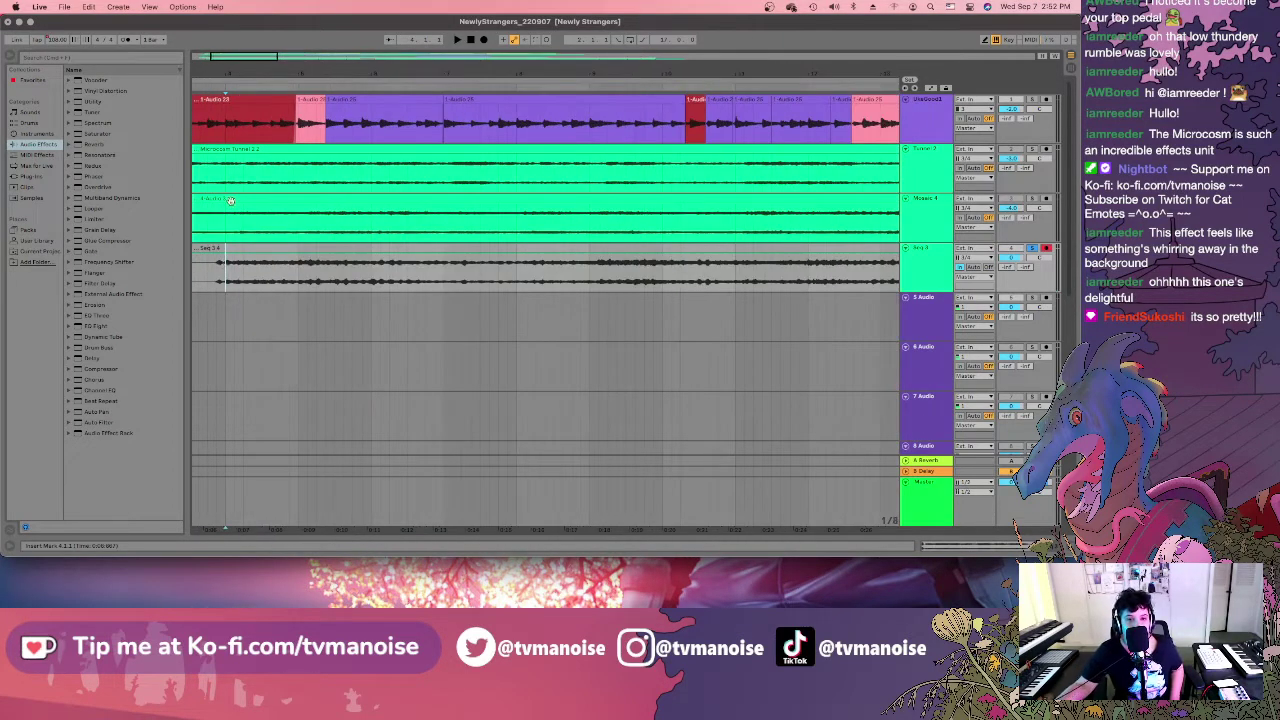
{"action": "scroll", "coordinate": [268, 245], "scroll_direction": "left", "scroll_amount": 5}
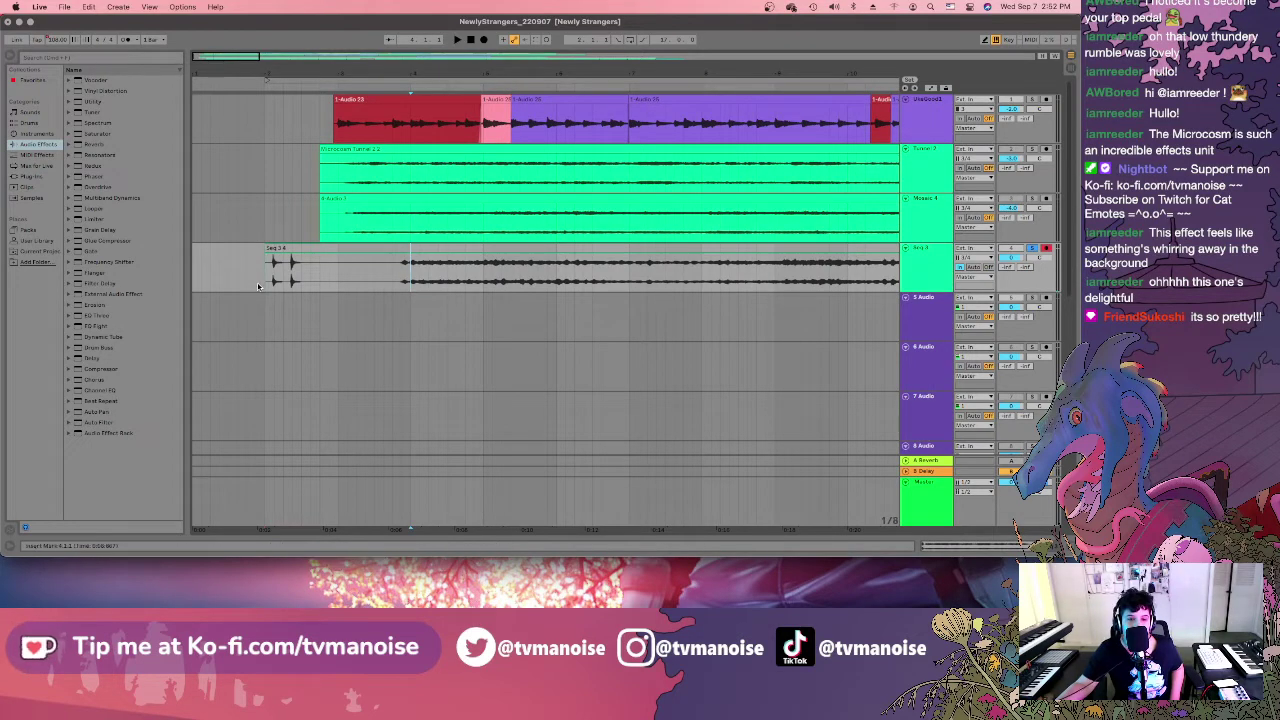
{"action": "scroll", "coordinate": [273, 283], "scroll_direction": "up", "scroll_amount": 5}
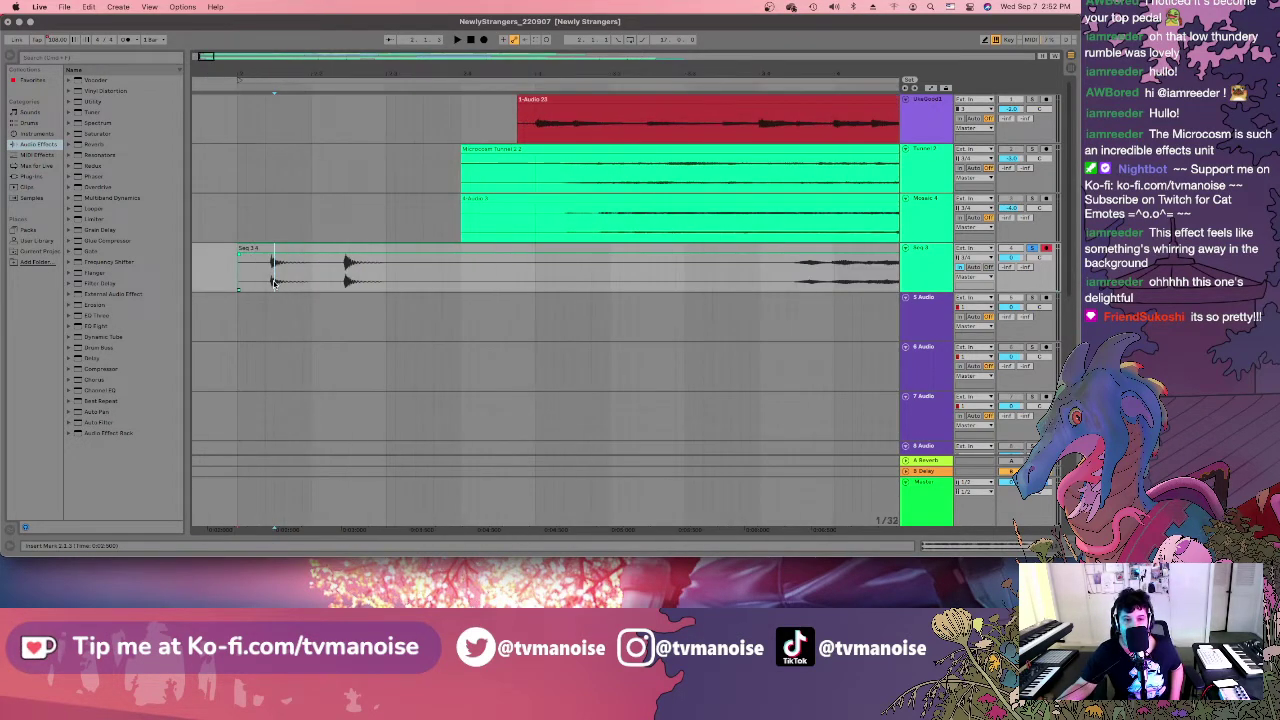
{"action": "left_click_drag", "start_coordinate": [284, 247], "coordinate": [254, 249]}
{"action": "left_click", "coordinate": [243, 278]}
{"action": "scroll", "coordinate": [243, 278], "scroll_direction": "up", "scroll_amount": 5}
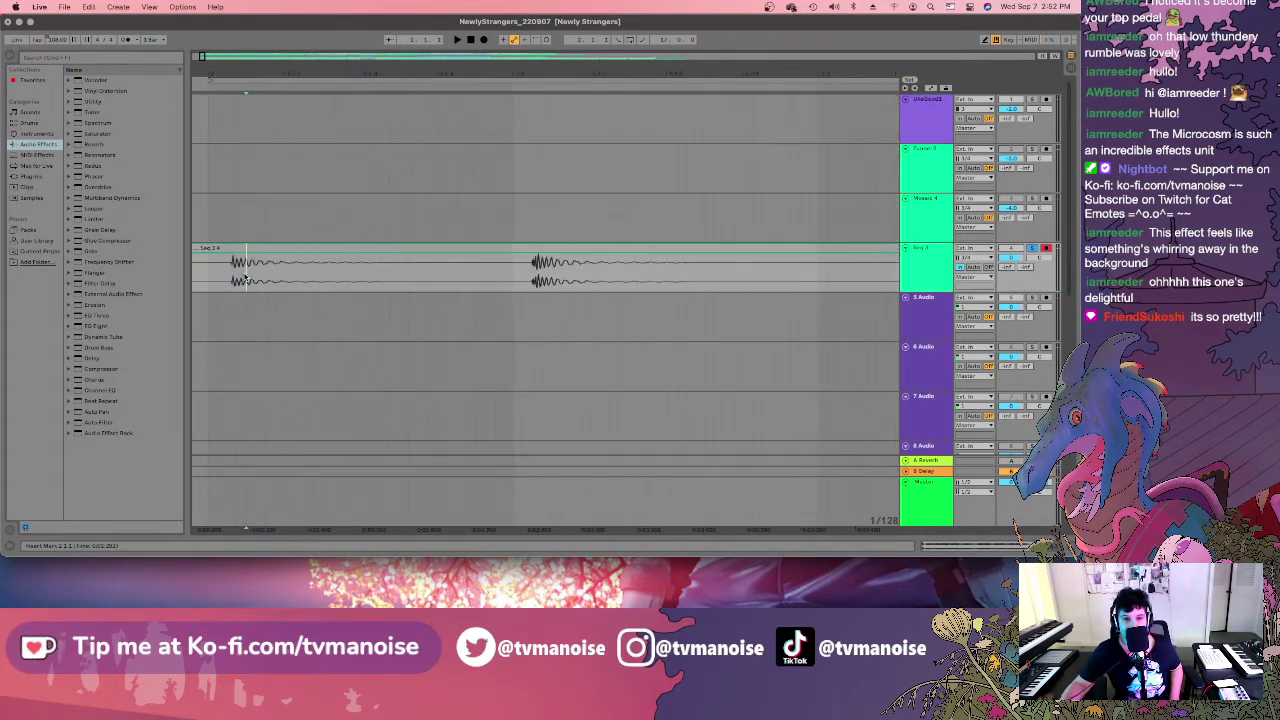
Fine-tune the Seq 3 clip's position so the first click's transient begins exactly at the start of bar 2.
{"action": "left_click_drag", "start_coordinate": [260, 259], "coordinate": [211, 268]}
{"action": "key", "text": "plus"}
{"action": "key", "text": "plus"}
{"action": "key", "text": "plus"}
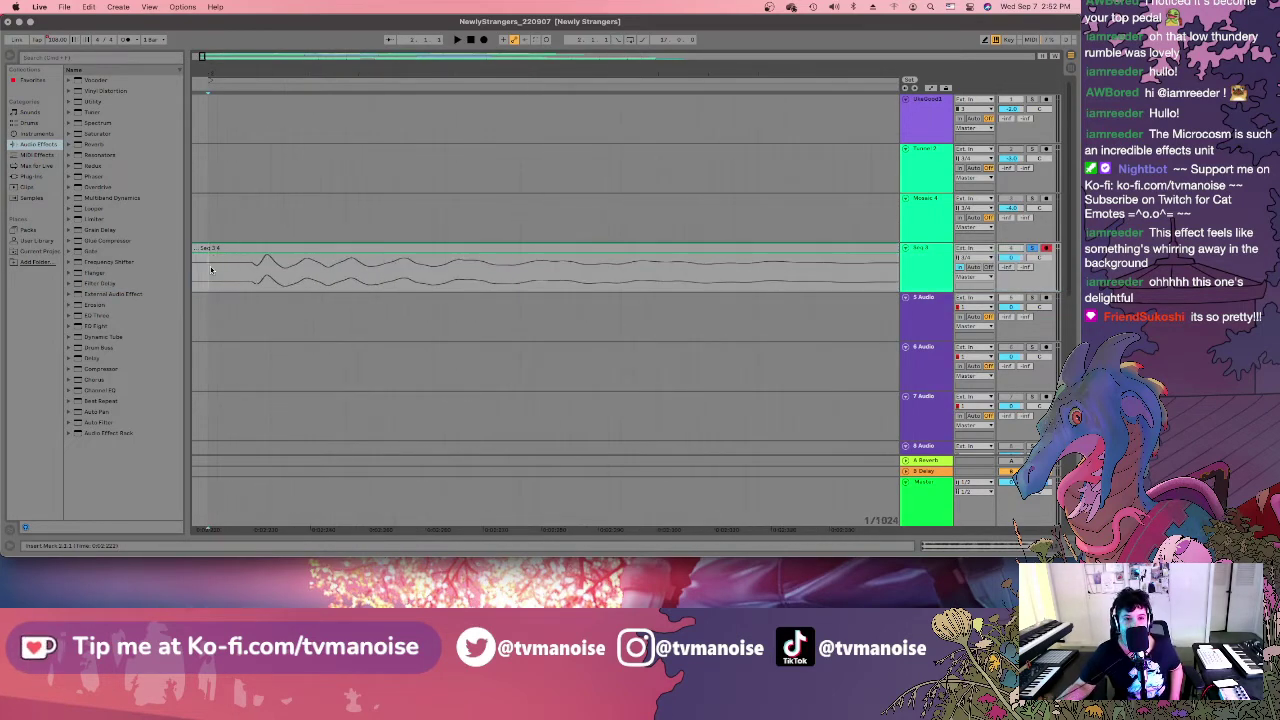
{"action": "left_click", "coordinate": [311, 250]}
{"action": "left_click_drag", "start_coordinate": [311, 250], "coordinate": [211, 263]}
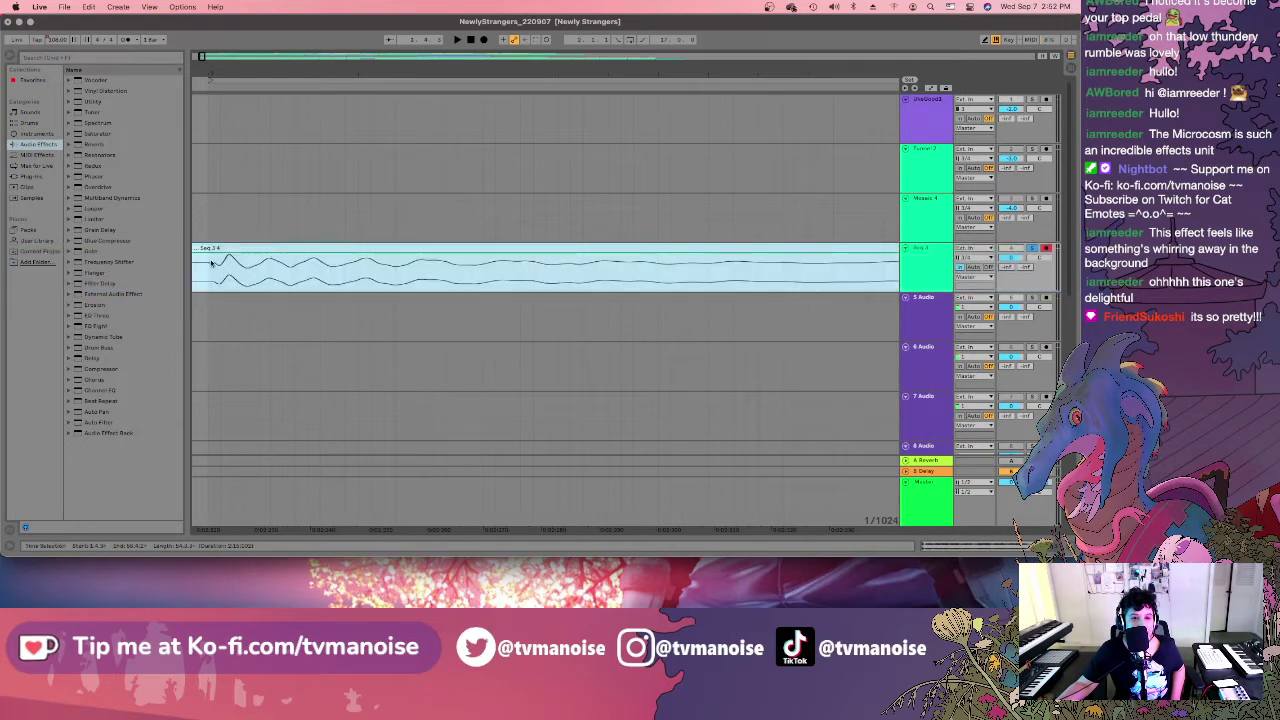
{"action": "left_click", "coordinate": [207, 265]}
{"action": "key", "text": "minus"}
{"action": "key", "text": "minus"}
{"action": "key", "text": "minus"}
{"action": "key", "text": "minus"}
{"action": "key", "text": "minus"}
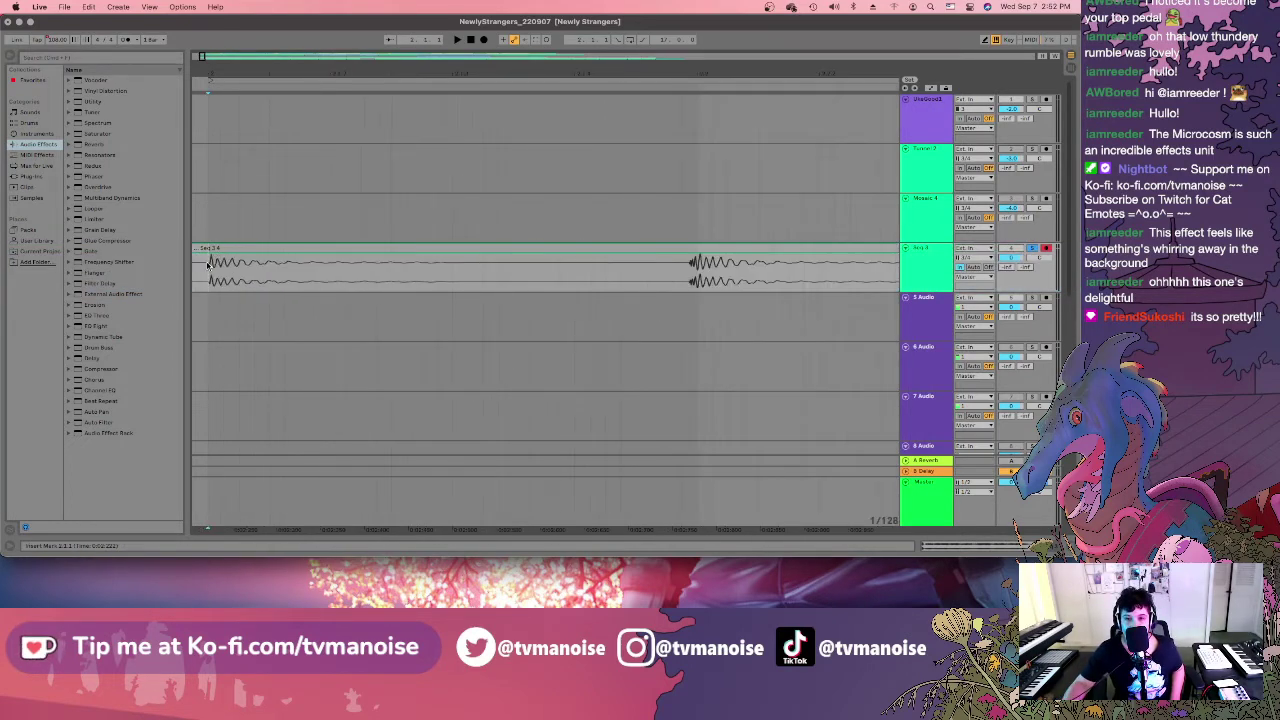
{"action": "key", "text": "minus"}
{"action": "key", "text": "minus"}
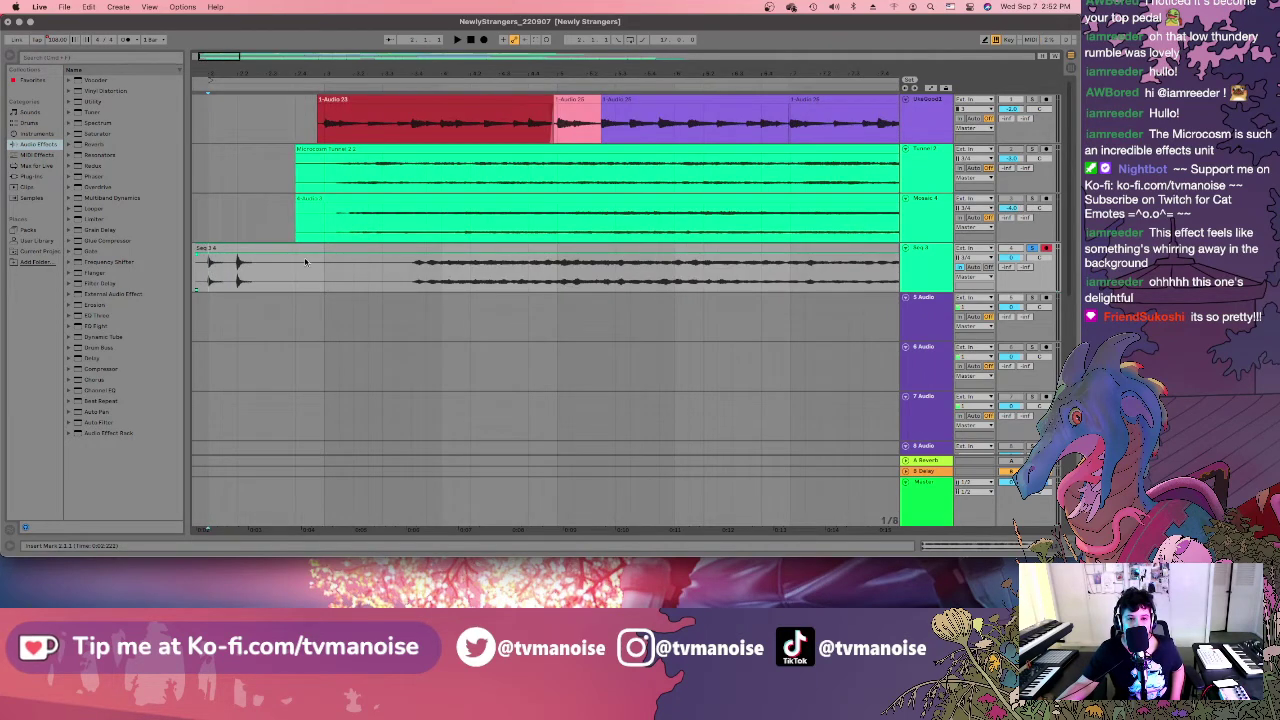
Split the Seq 3 clip at bar 3 and delete the front part containing the count-in clicks.
{"action": "left_click", "coordinate": [323, 261]}
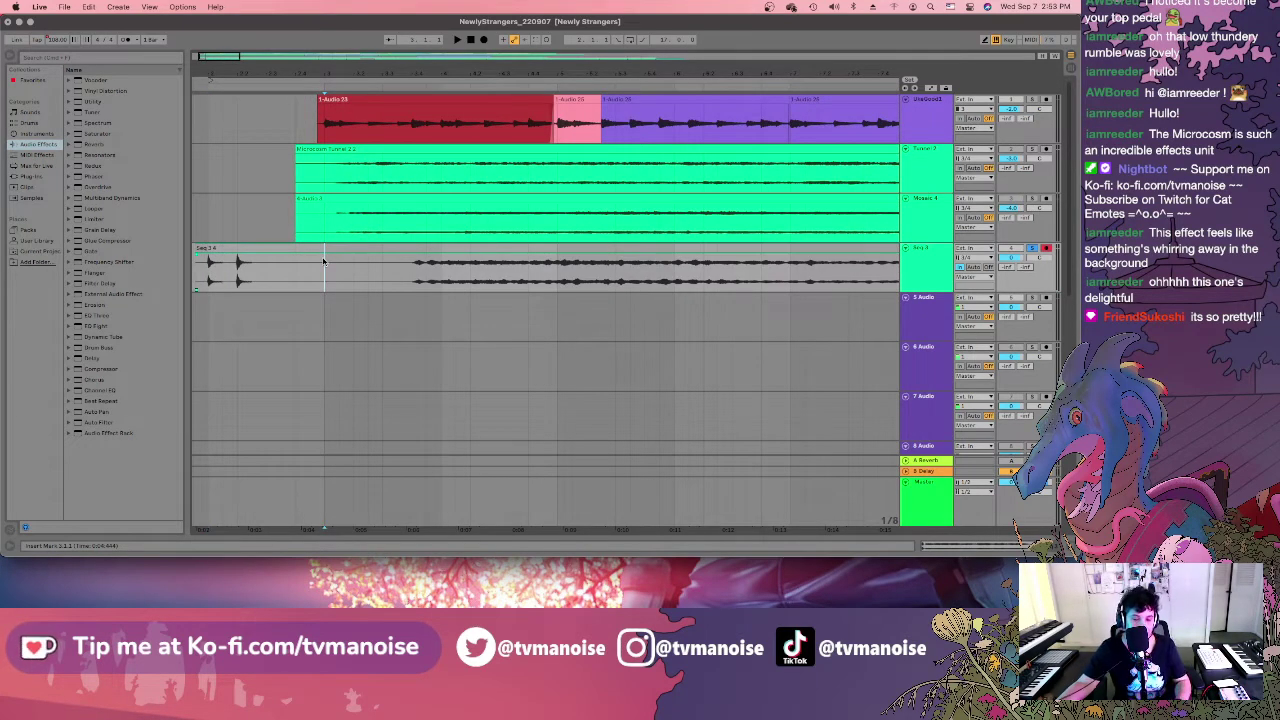
{"action": "key", "text": "super+e"}
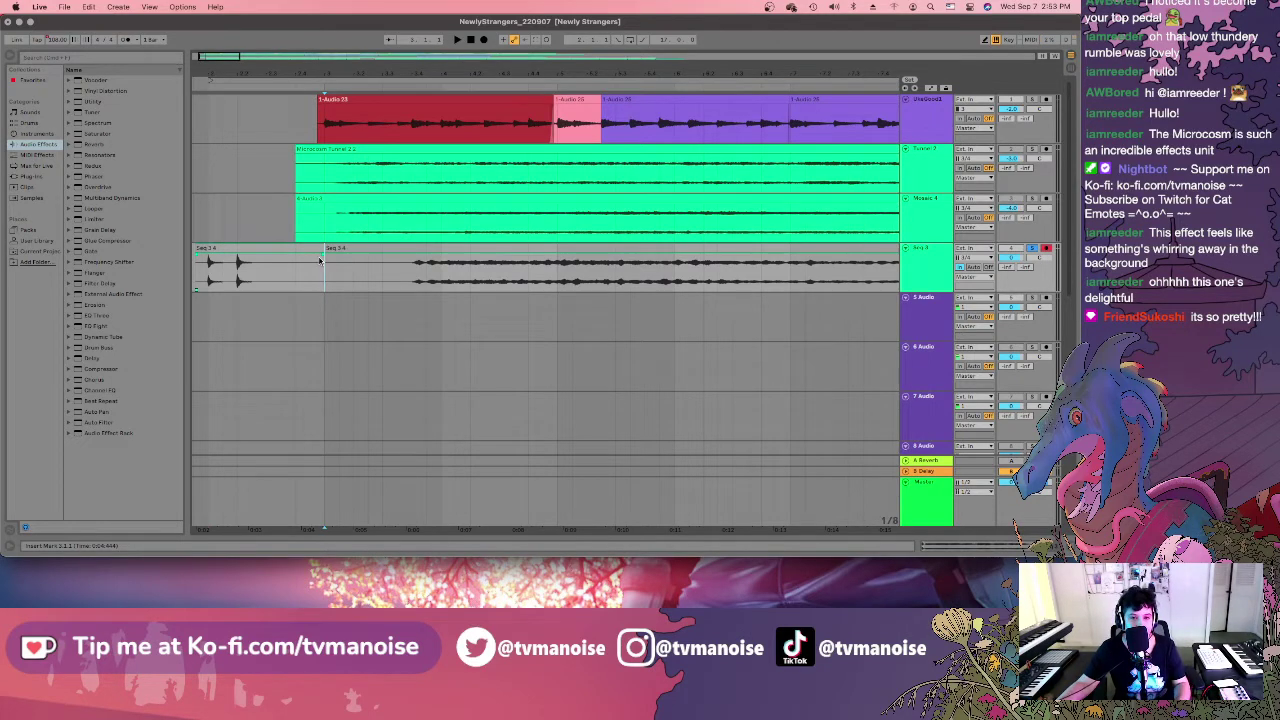
{"action": "left_click", "coordinate": [292, 249]}
{"action": "key", "text": "Delete"}
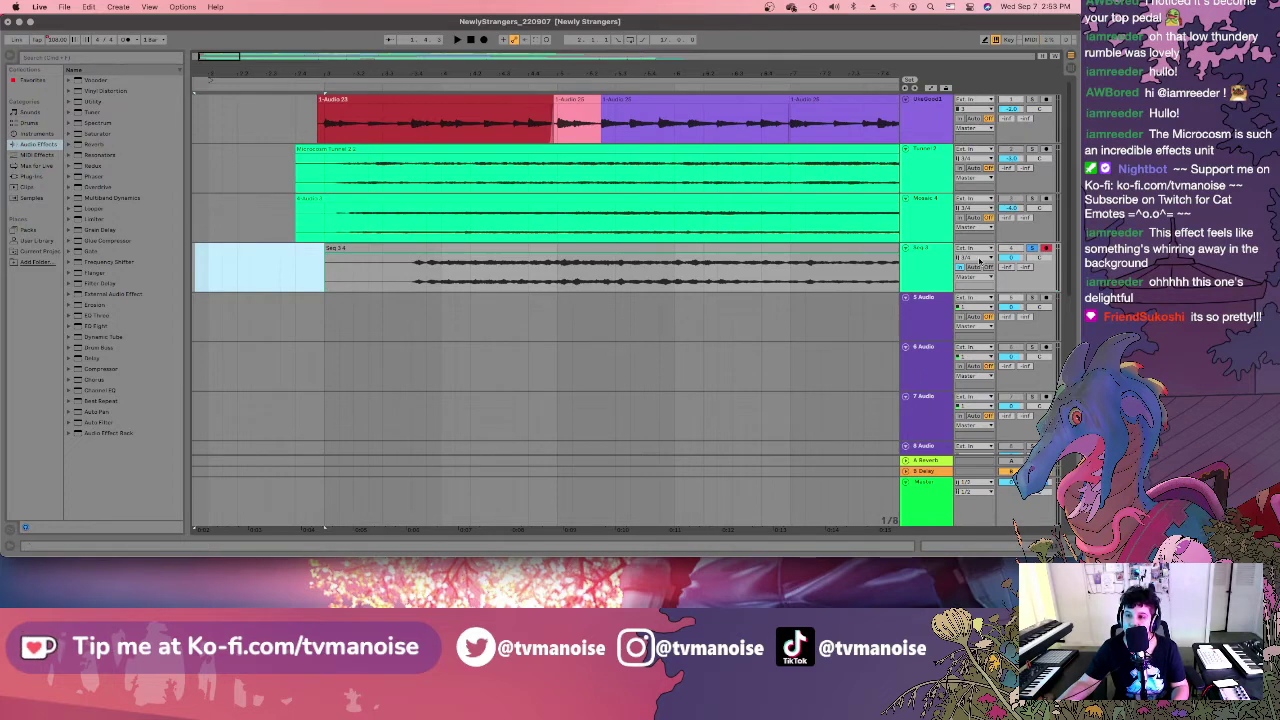
Turn off solo and input monitoring on the Seq 3 track and play the arrangement from bar 3.
{"action": "left_click", "coordinate": [1034, 249]}
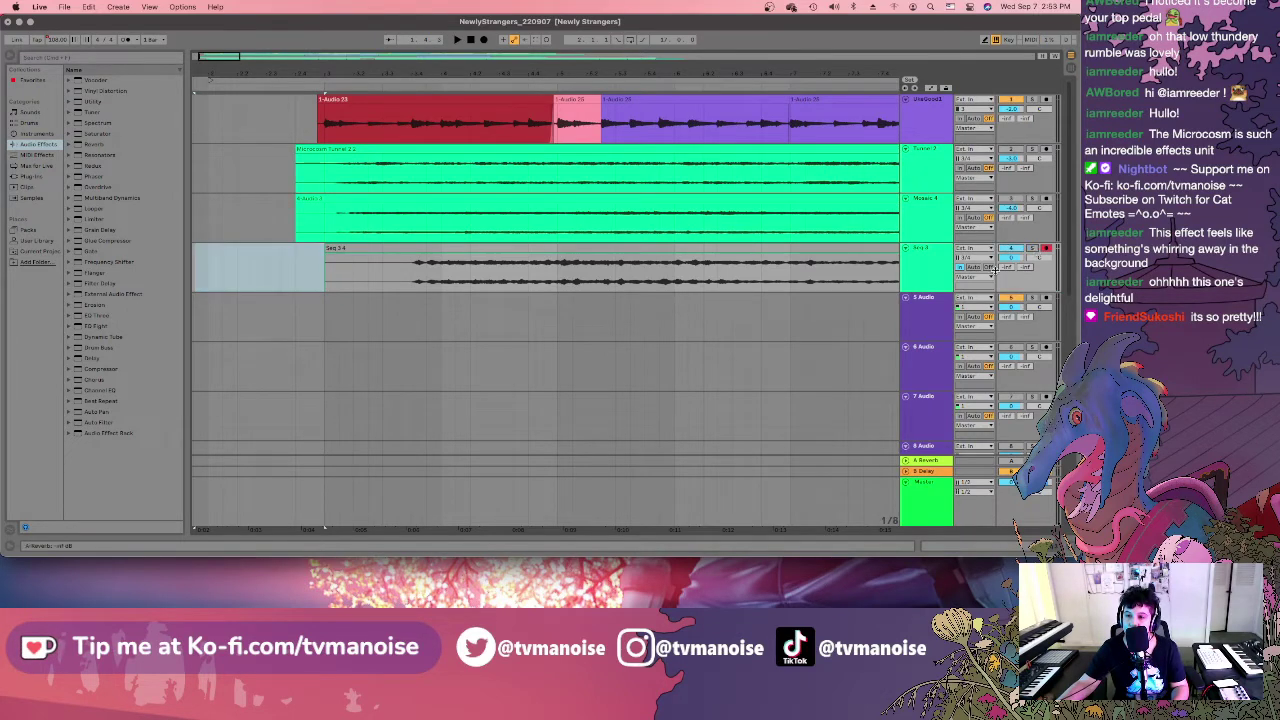
{"action": "left_click", "coordinate": [989, 268]}
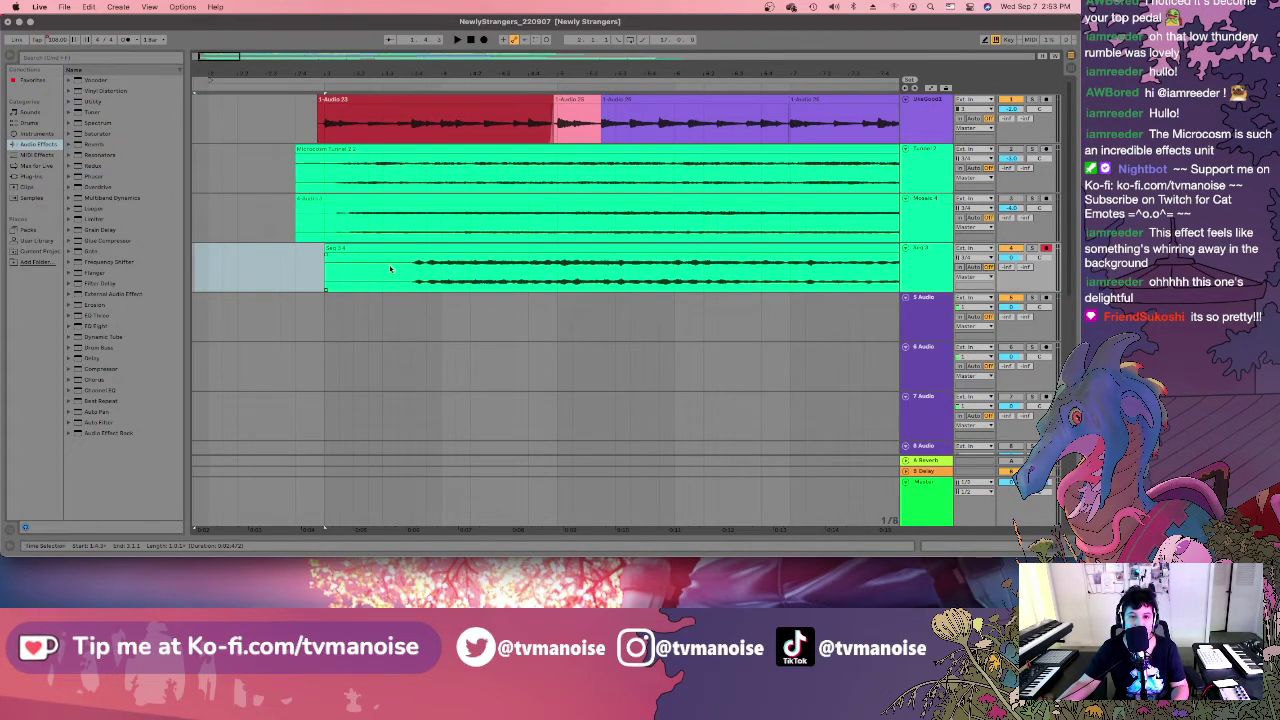
{"action": "left_click", "coordinate": [323, 269]}
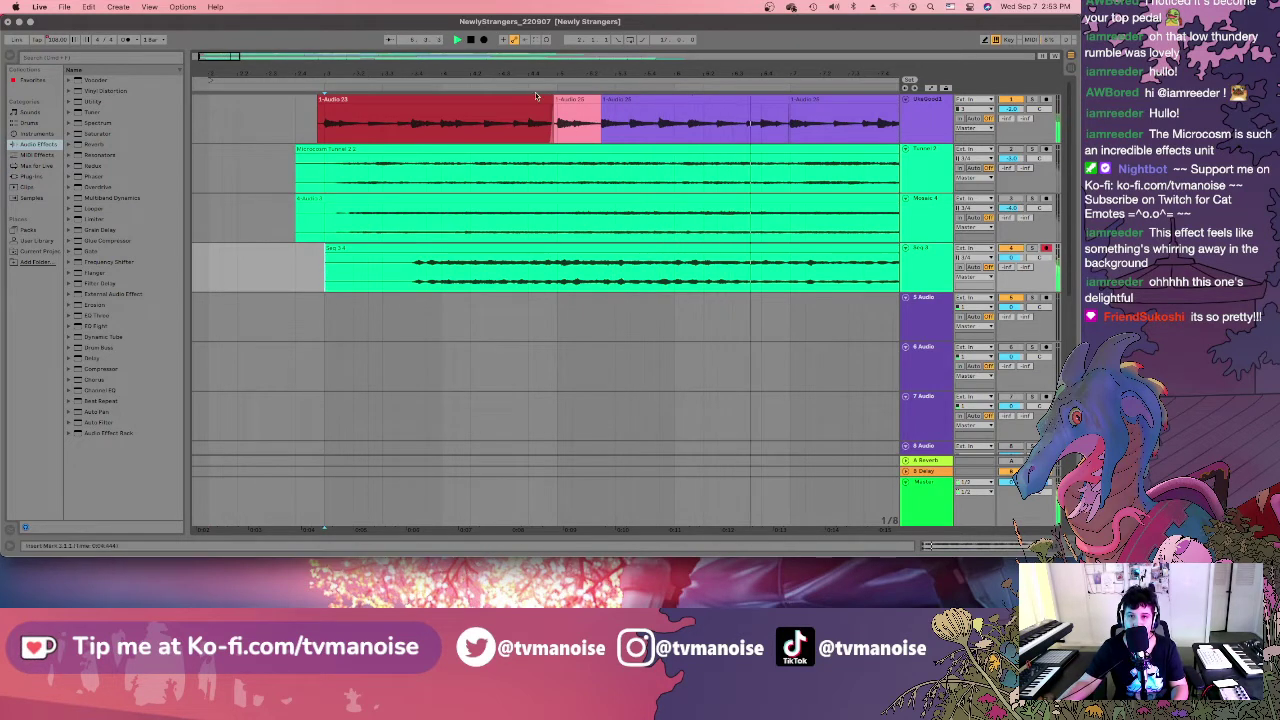
{"action": "left_click_drag", "start_coordinate": [381, 74], "coordinate": [250, 70]}
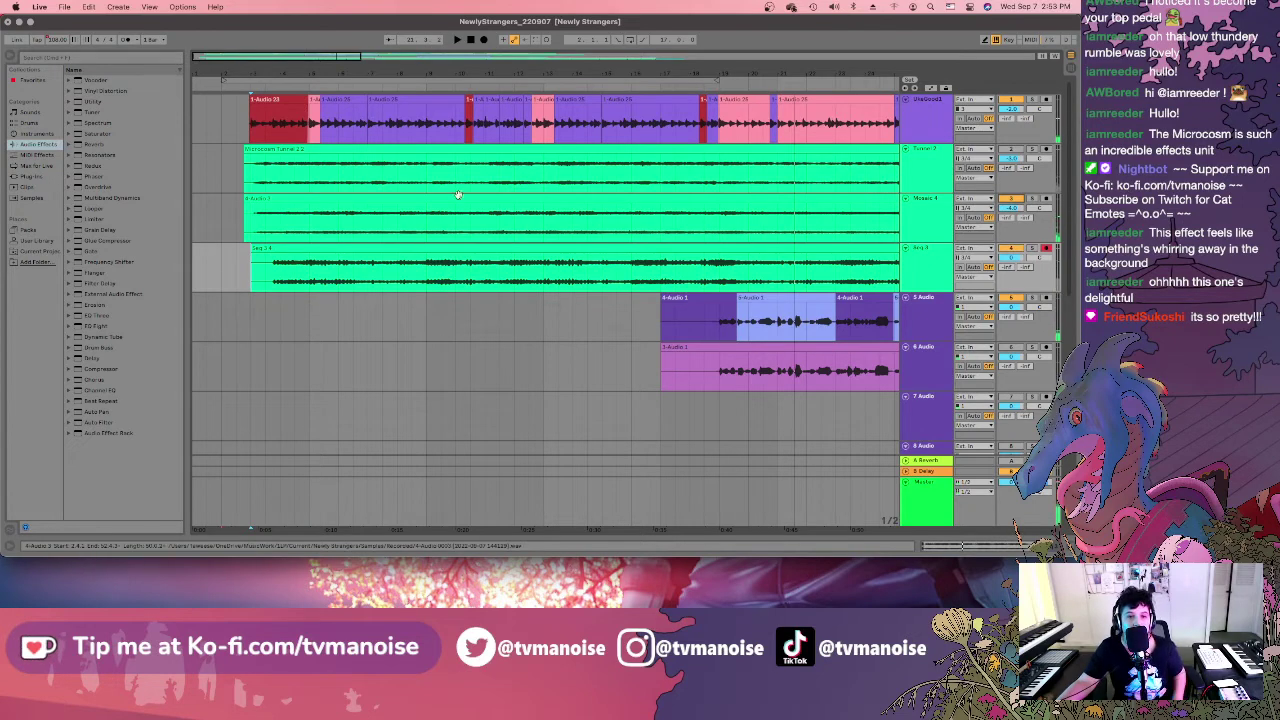
Delete the recorded clip from the Seq 3 track.
{"action": "left_click", "coordinate": [267, 265]}
{"action": "left_click", "coordinate": [265, 249]}
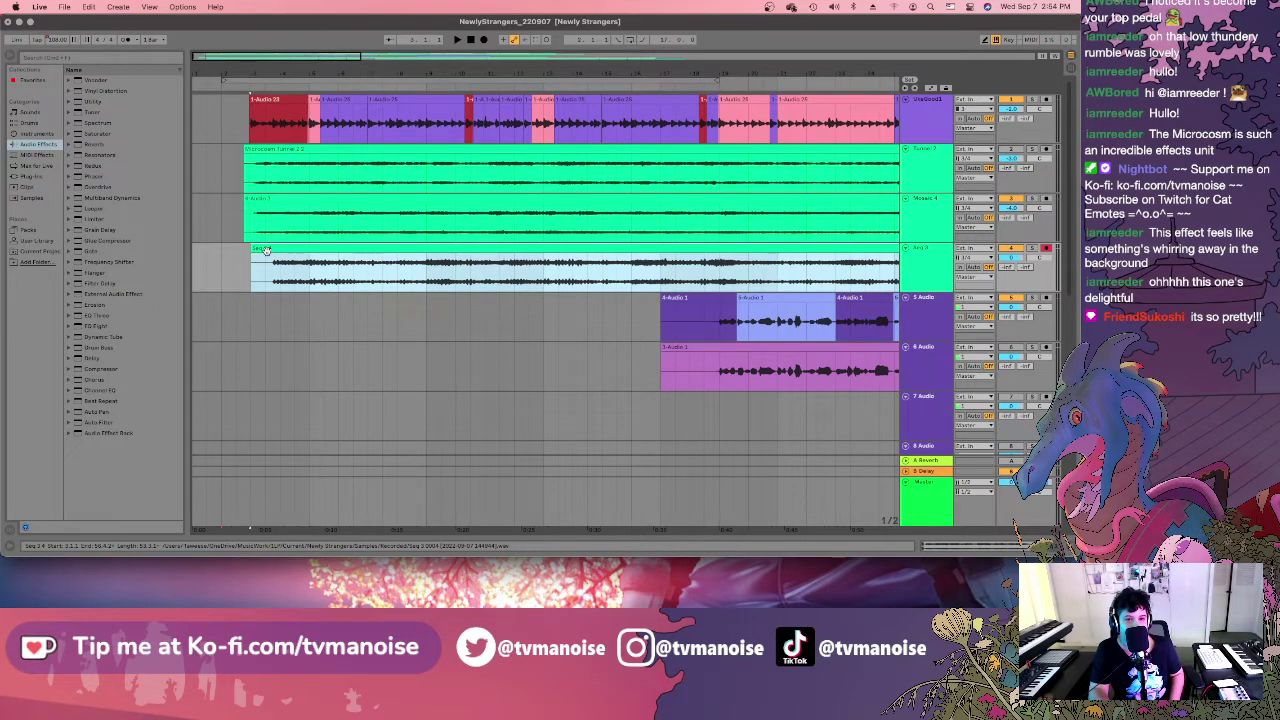
{"action": "key", "text": "Delete"}
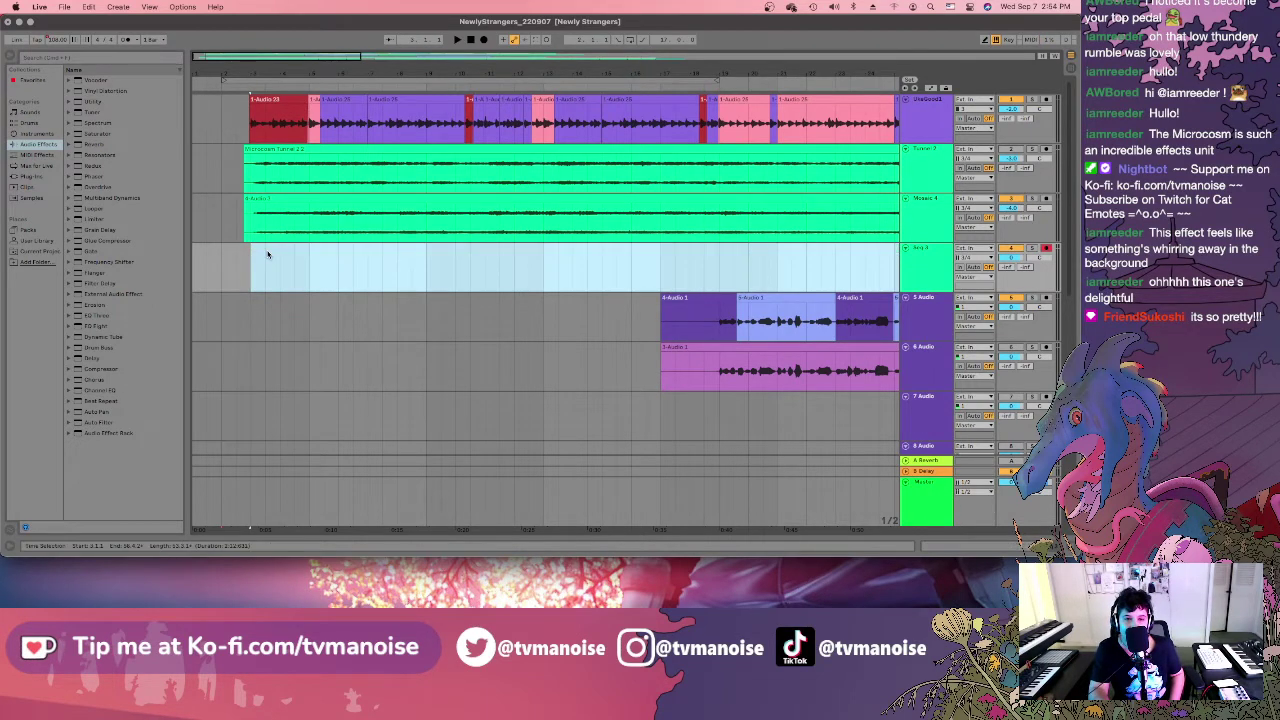
Examine where the first clip starts in the opening bars, around the insert marker on the Seq 3 track.
{"action": "left_click", "coordinate": [253, 266]}
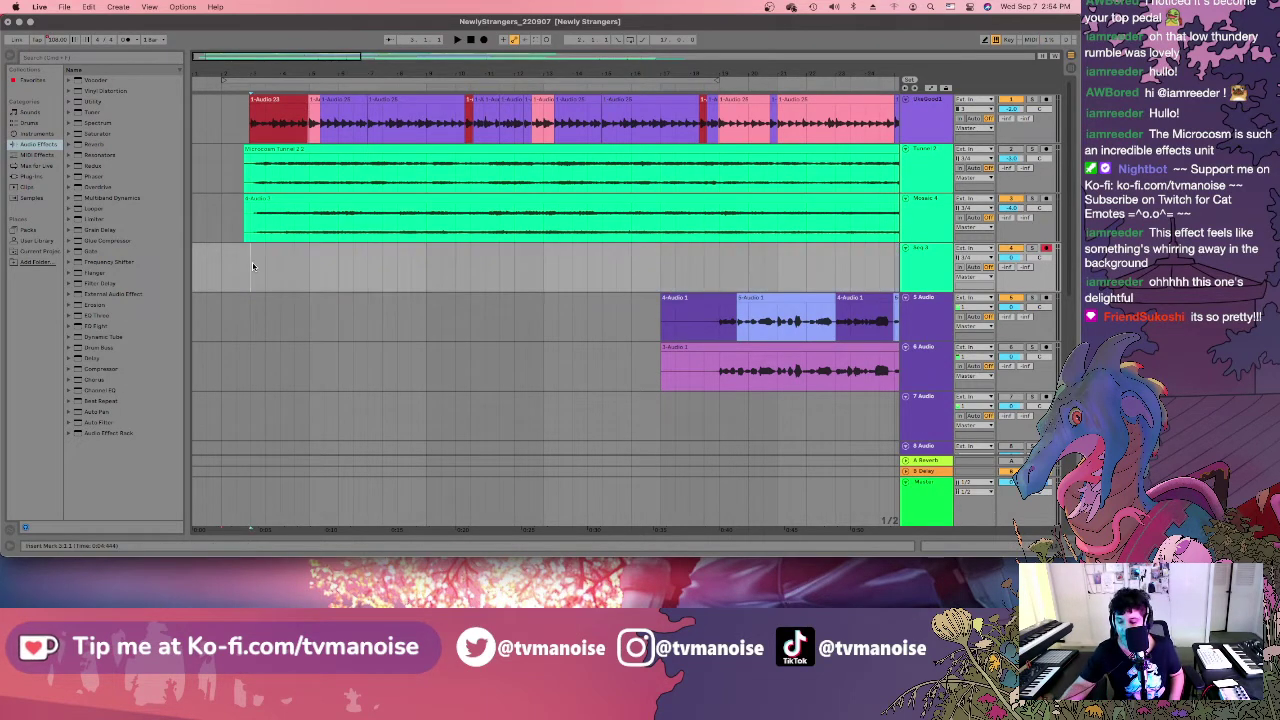
{"action": "key", "text": "plus"}
{"action": "key", "text": "plus"}
{"action": "key", "text": "plus"}
{"action": "key", "text": "plus"}
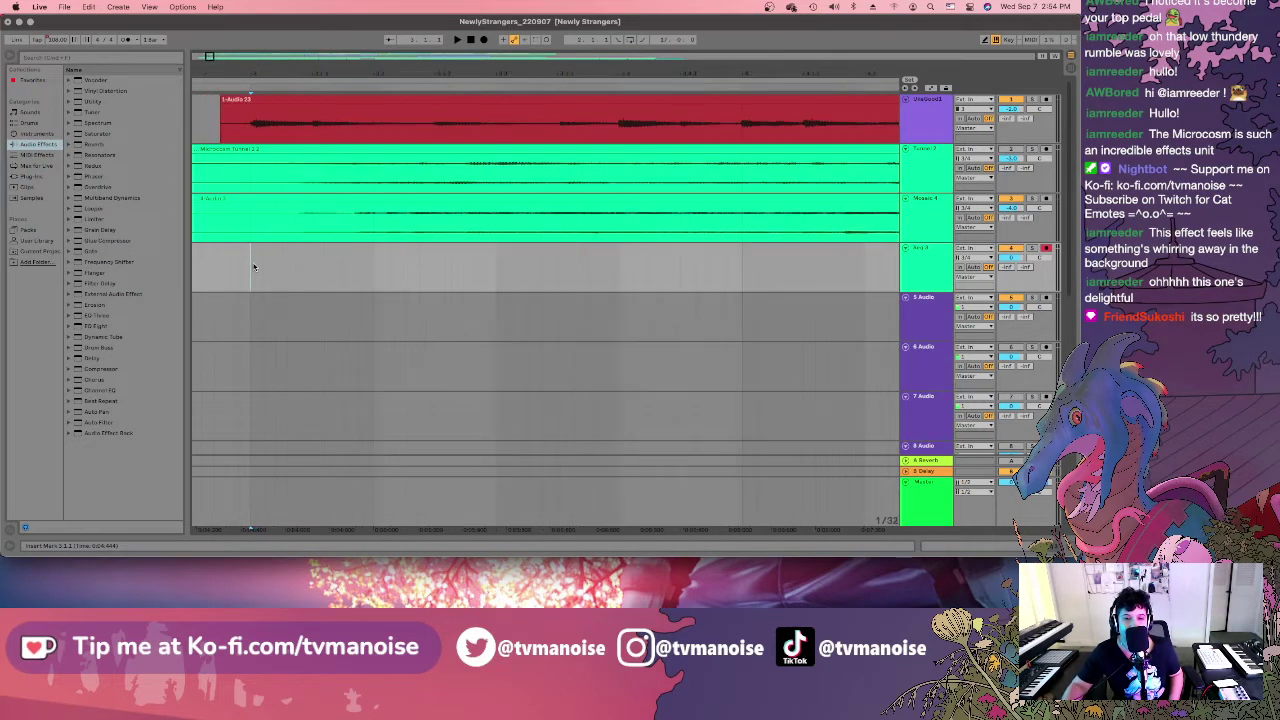
{"action": "key", "text": "minus"}
{"action": "key", "text": "plus"}
{"action": "key", "text": "plus"}
{"action": "key", "text": "plus"}
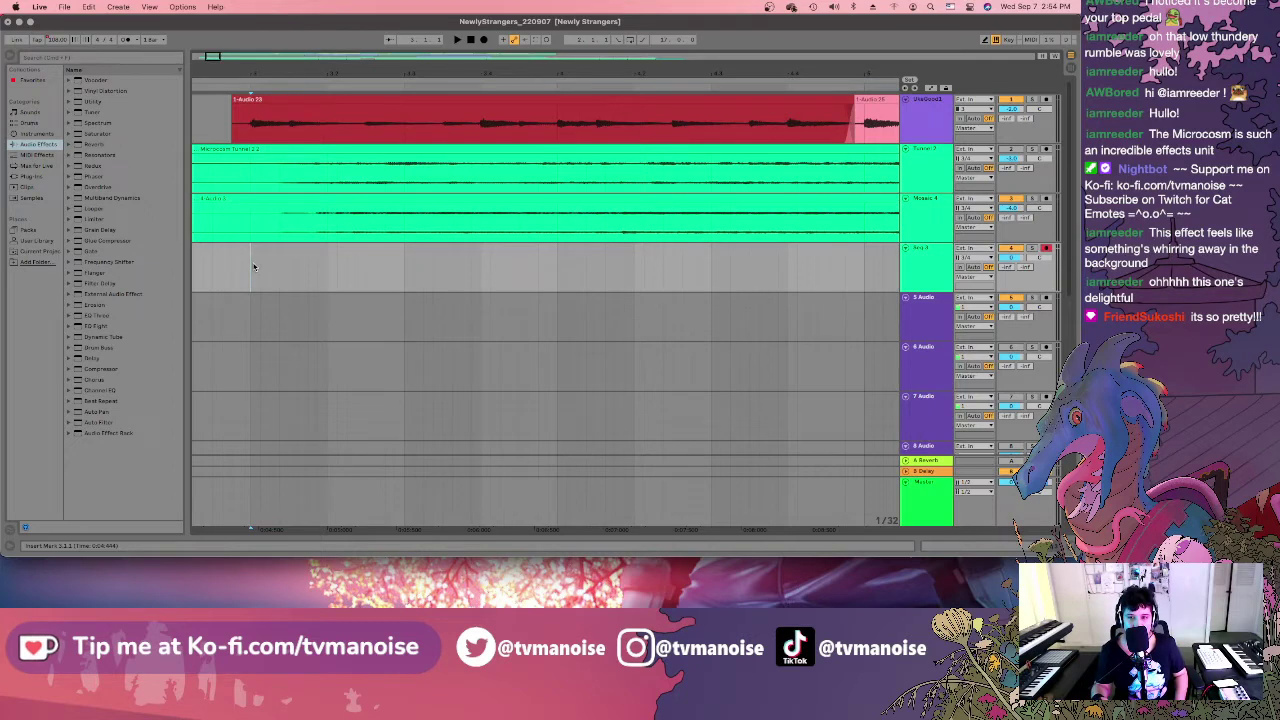
{"action": "key", "text": "minus"}
{"action": "key", "text": "minus"}
{"action": "key", "text": "minus"}
{"action": "key", "text": "minus"}
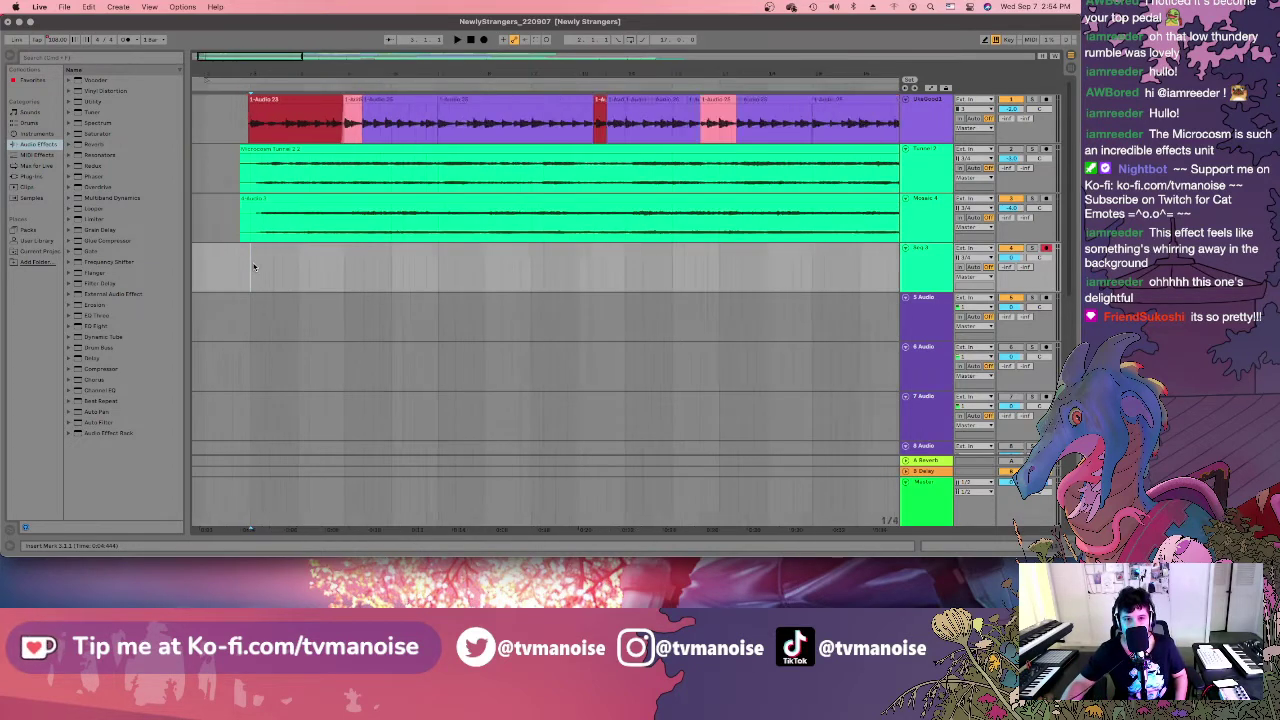
{"action": "key", "text": "minus"}
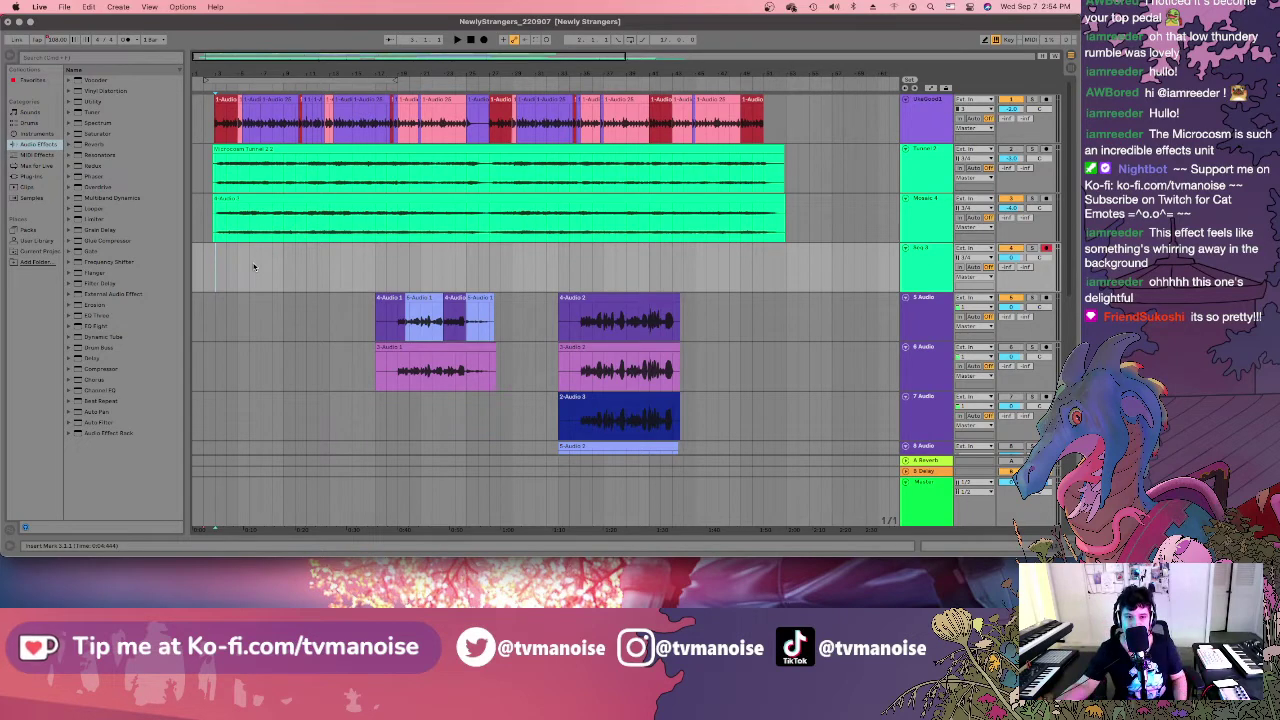
{"action": "key", "text": "plus"}
{"action": "key", "text": "plus"}
{"action": "key", "text": "plus"}
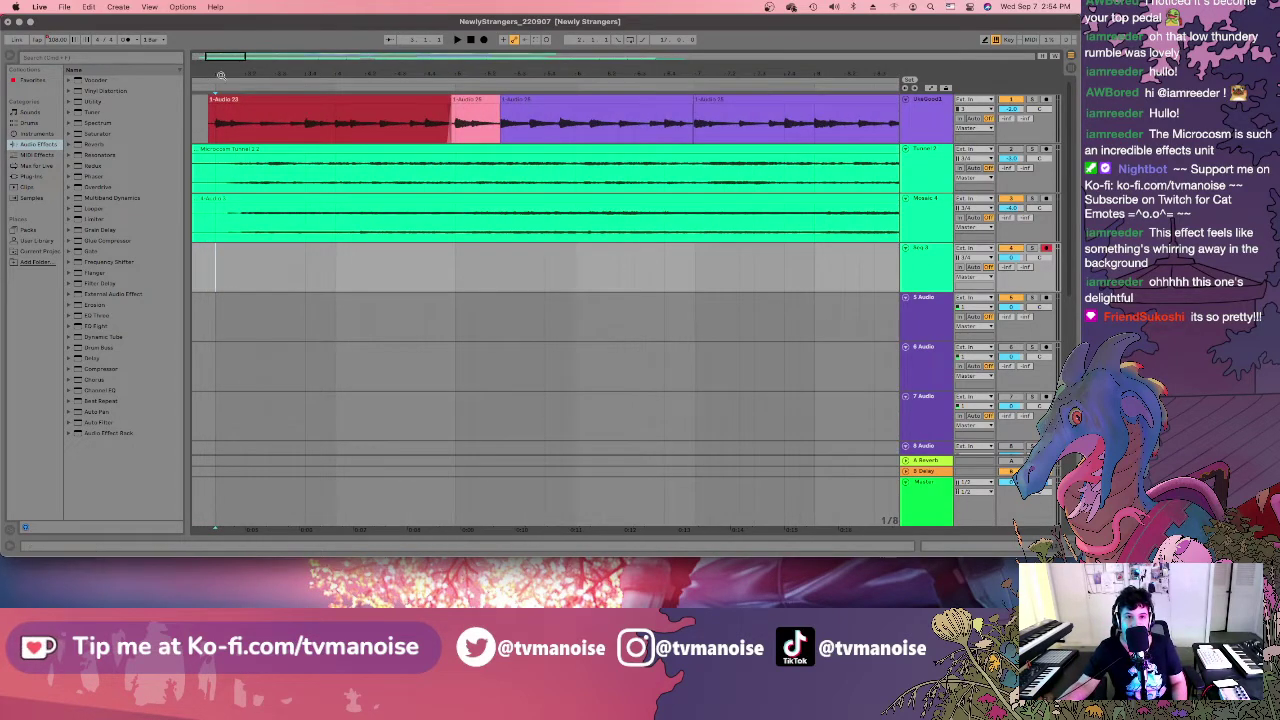
Try to record a soloed, input-monitored take on the Seq 3 track from bar 2, and discard the recorded clip.
{"action": "left_click_drag", "start_coordinate": [224, 57], "coordinate": [220, 57]}
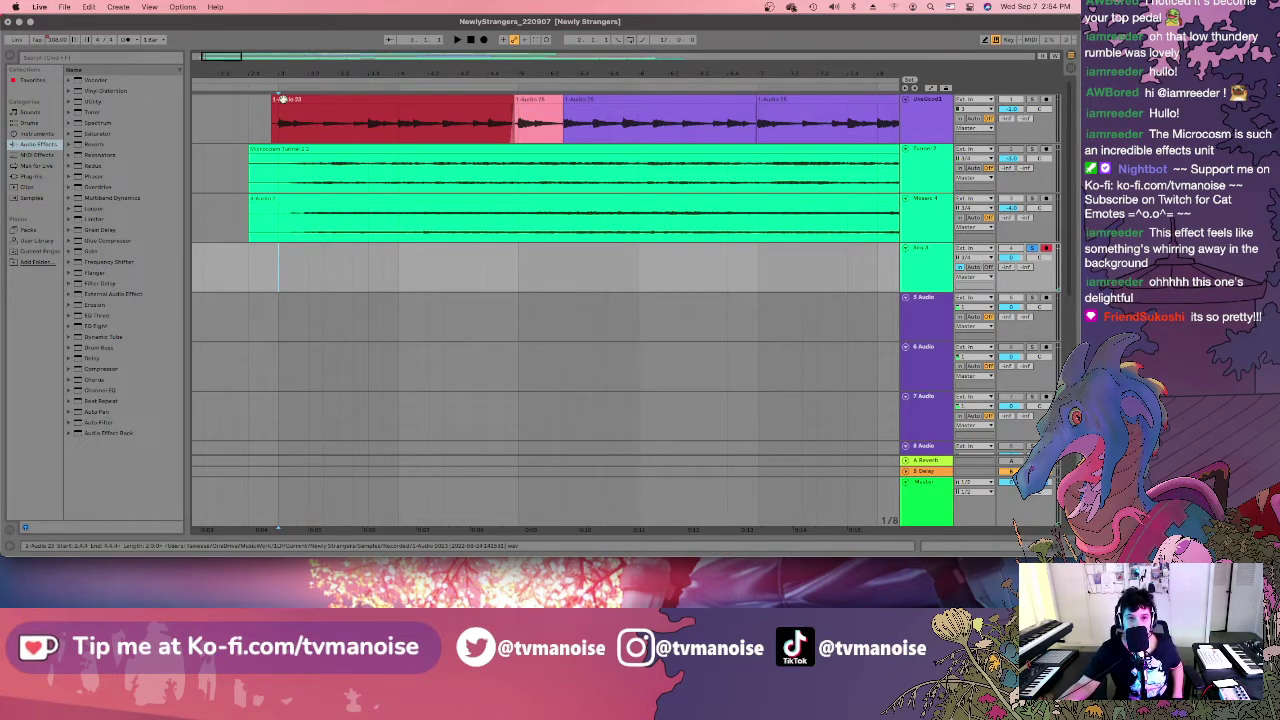
{"action": "left_click_drag", "start_coordinate": [220, 58], "coordinate": [230, 42]}
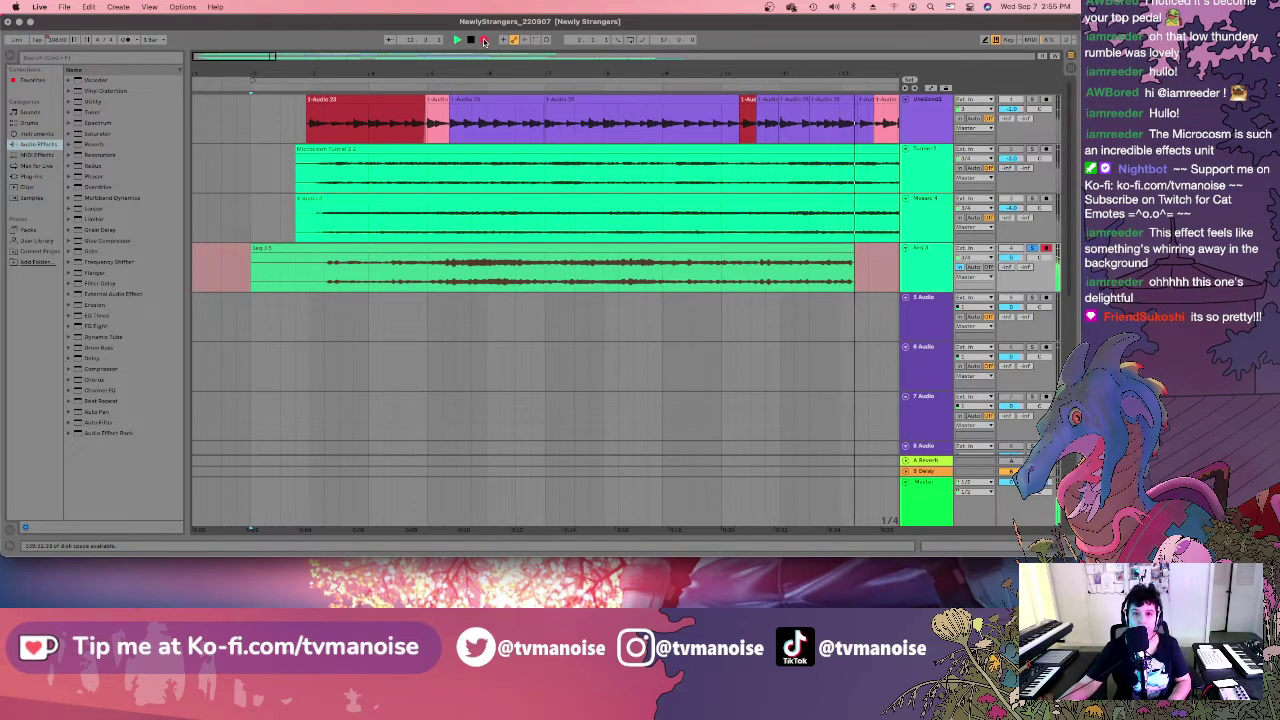
{"action": "left_click", "coordinate": [484, 41]}
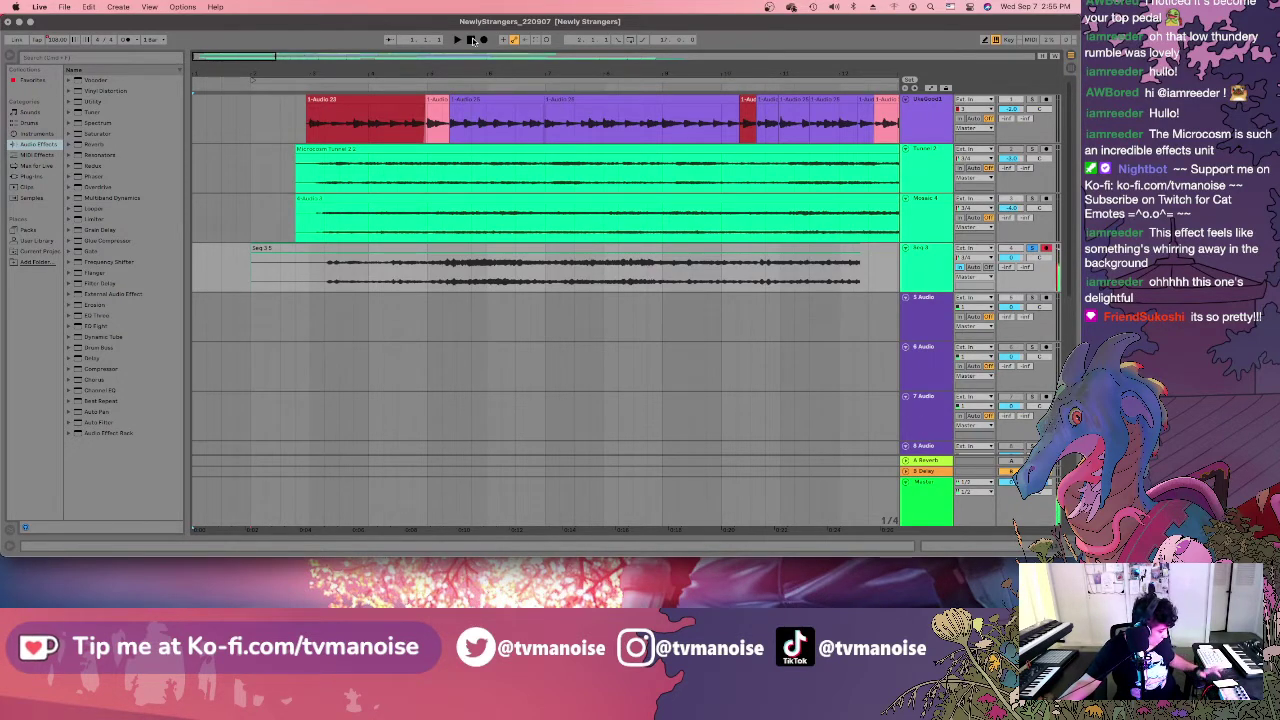
{"action": "left_click", "coordinate": [329, 254]}
{"action": "key", "text": "Delete"}
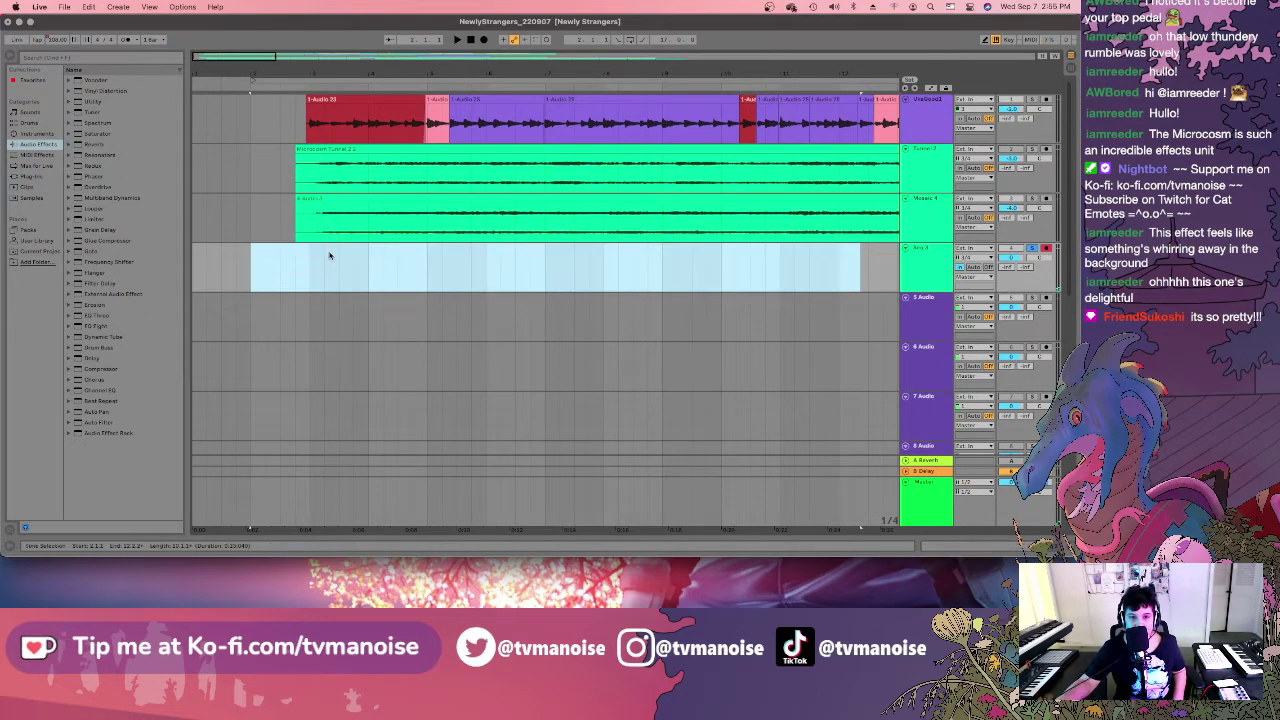
Record a full-length Microcosm take on the soloed Seq 3 track from bar 2 until after the song ends.
{"action": "left_click", "coordinate": [249, 259]}
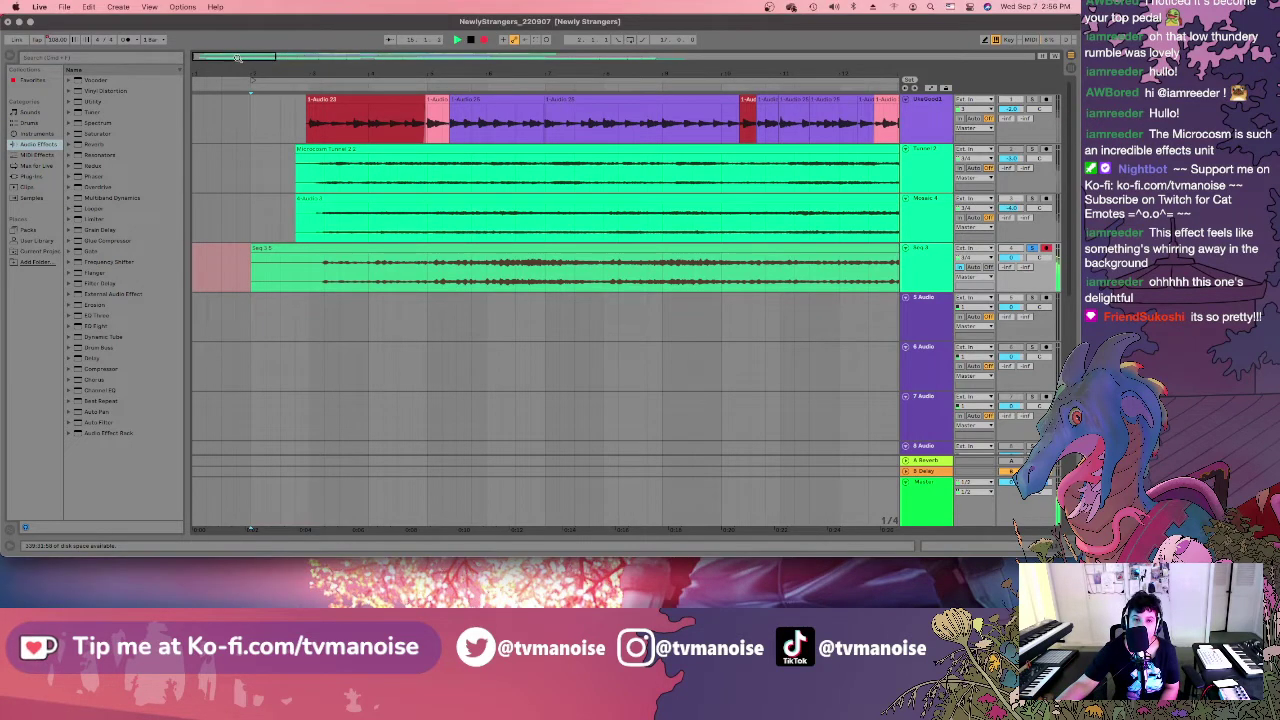
{"action": "left_click_drag", "start_coordinate": [237, 60], "coordinate": [297, 58]}
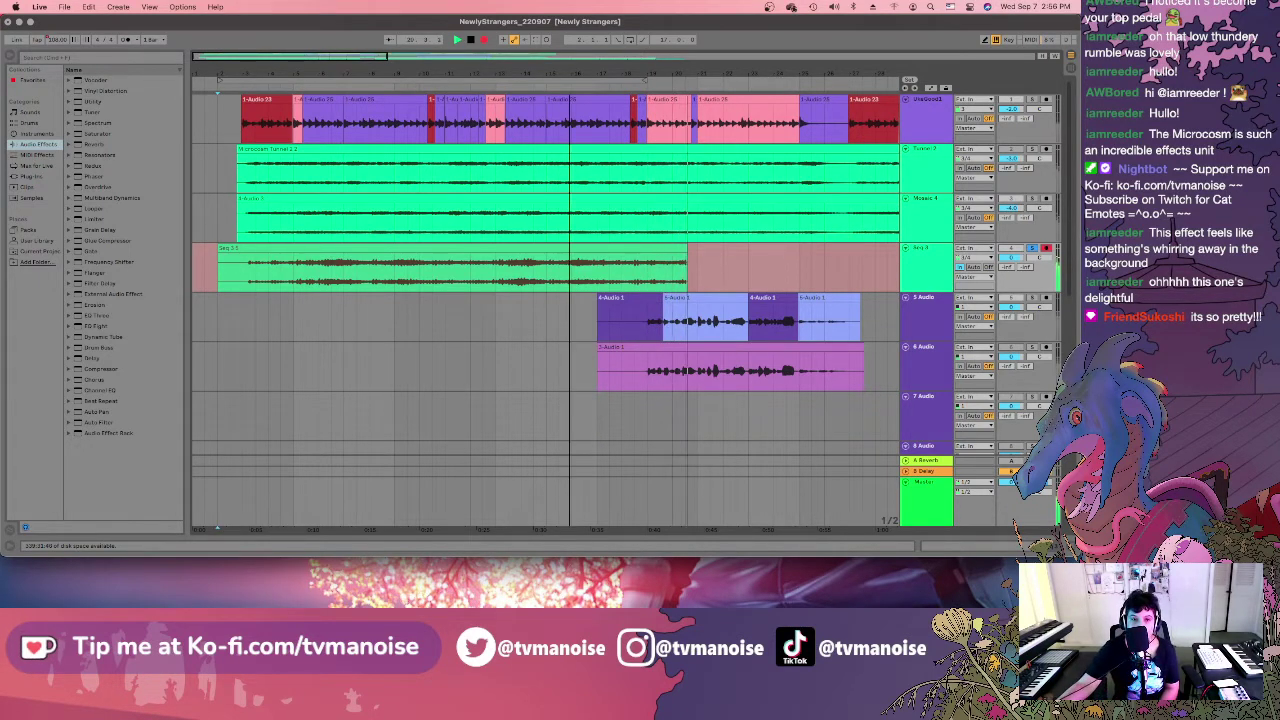
{"action": "left_click_drag", "start_coordinate": [297, 57], "coordinate": [297, 40]}
{"action": "left_click_drag", "start_coordinate": [438, 70], "coordinate": [438, 59]}
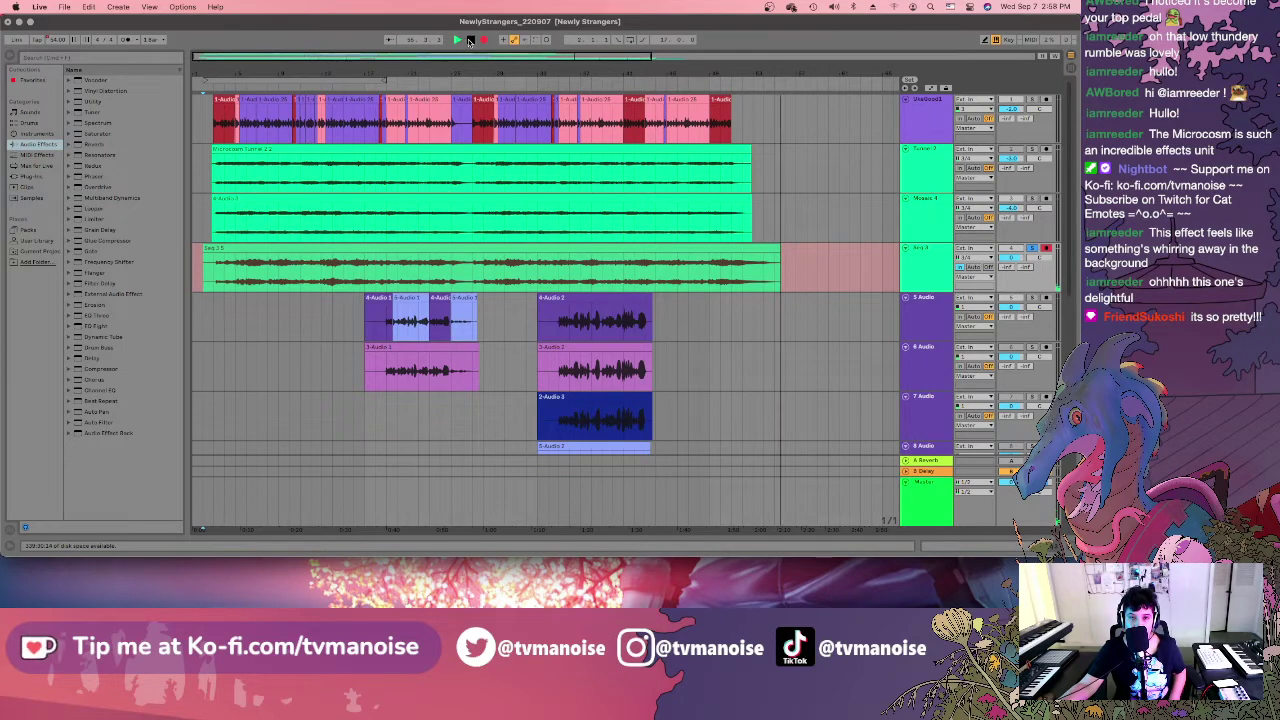
{"action": "left_click", "coordinate": [469, 40]}
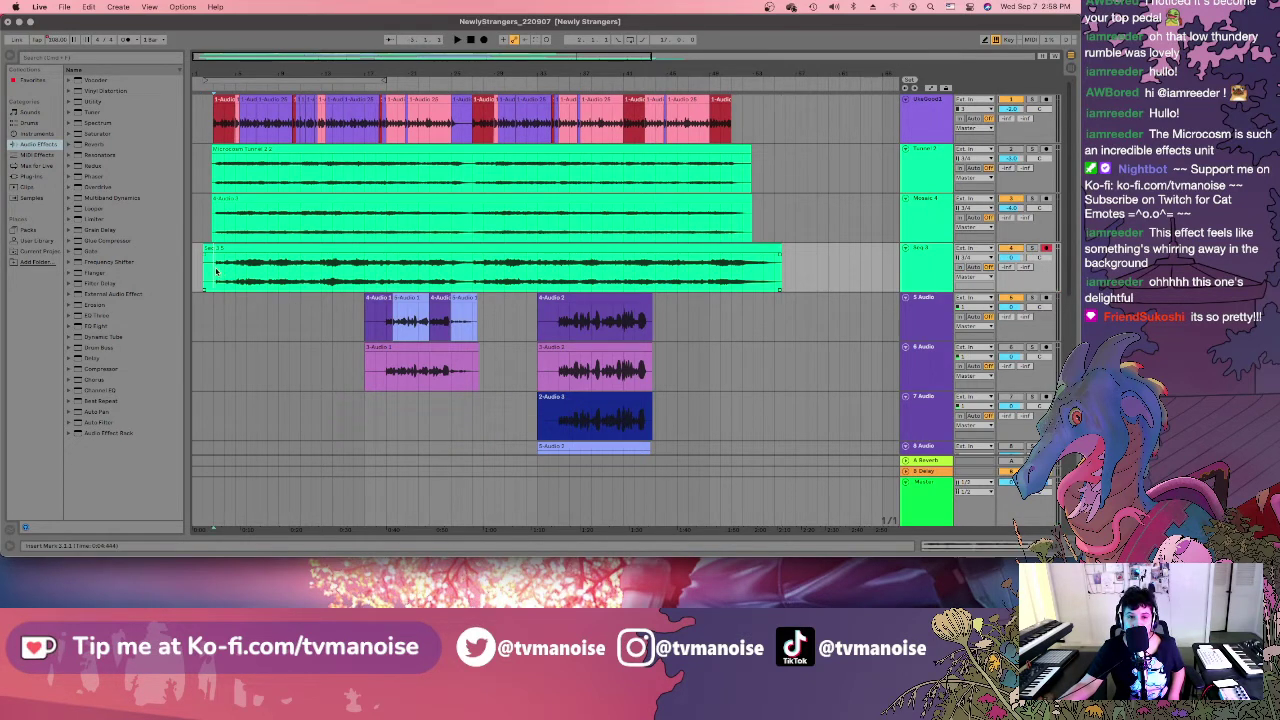
Enlarge the Mosaic and Tunnel track lanes for comparison and move the Seq 3 clip earlier to start around 1.4.3.
{"action": "scroll", "coordinate": [215, 270], "scroll_direction": "up", "scroll_amount": 6}
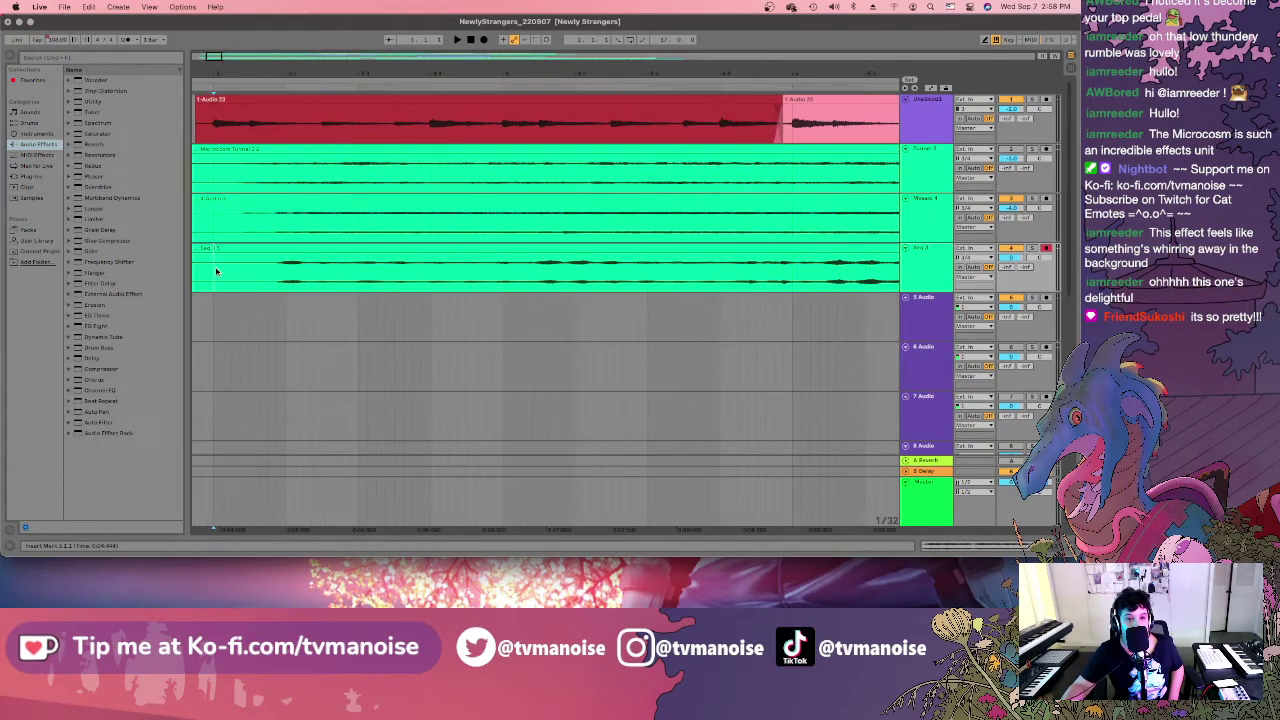
{"action": "left_click", "coordinate": [240, 268]}
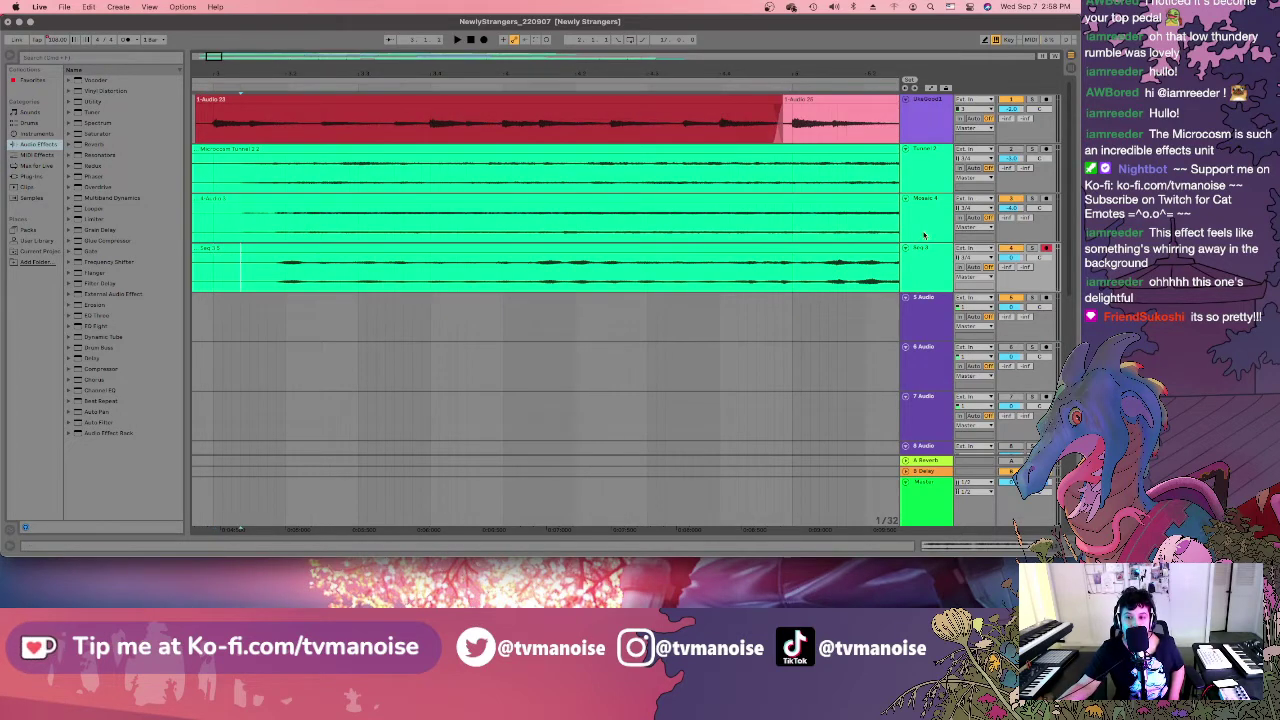
{"action": "left_click_drag", "start_coordinate": [921, 241], "coordinate": [922, 322]}
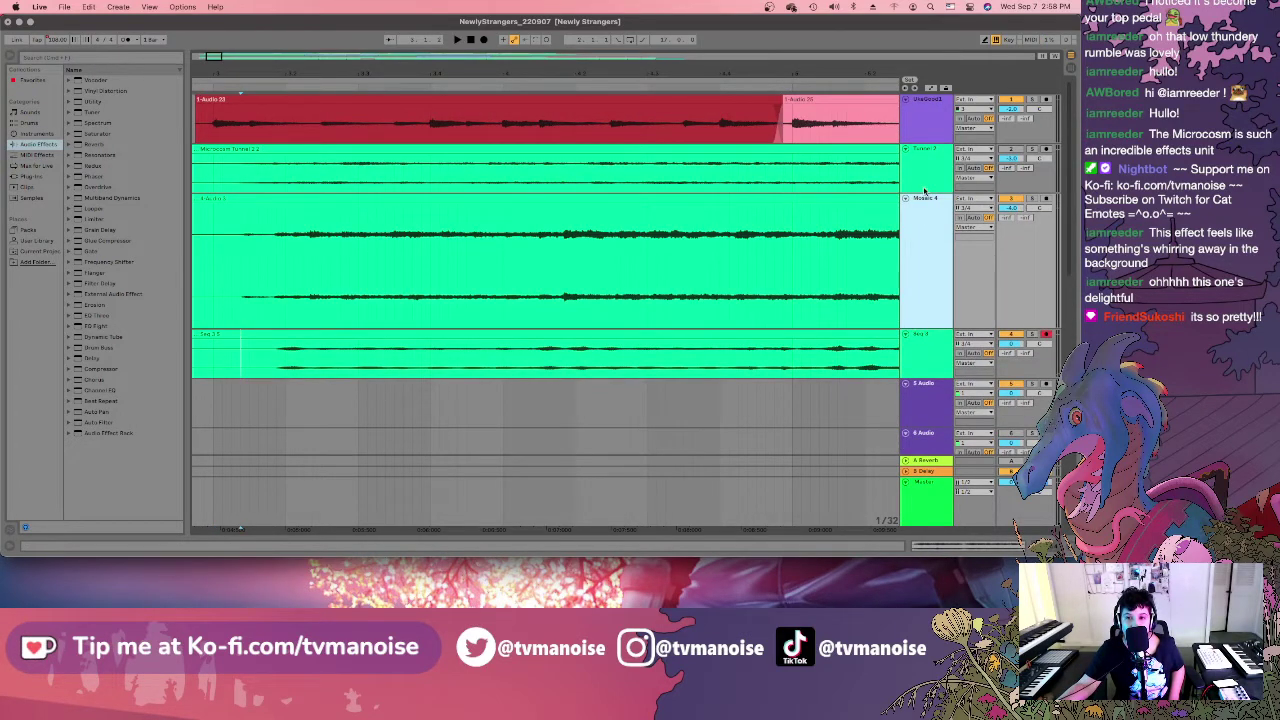
{"action": "left_click_drag", "start_coordinate": [925, 191], "coordinate": [925, 240]}
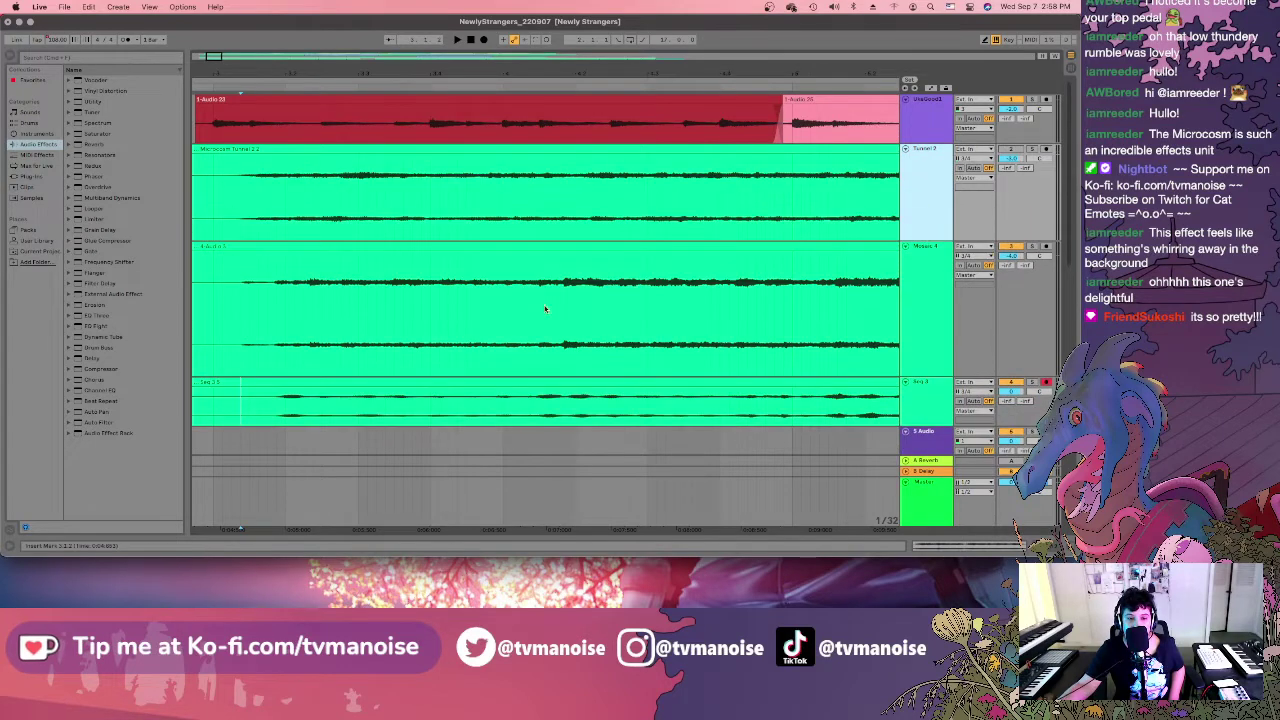
{"action": "left_click", "coordinate": [296, 391]}
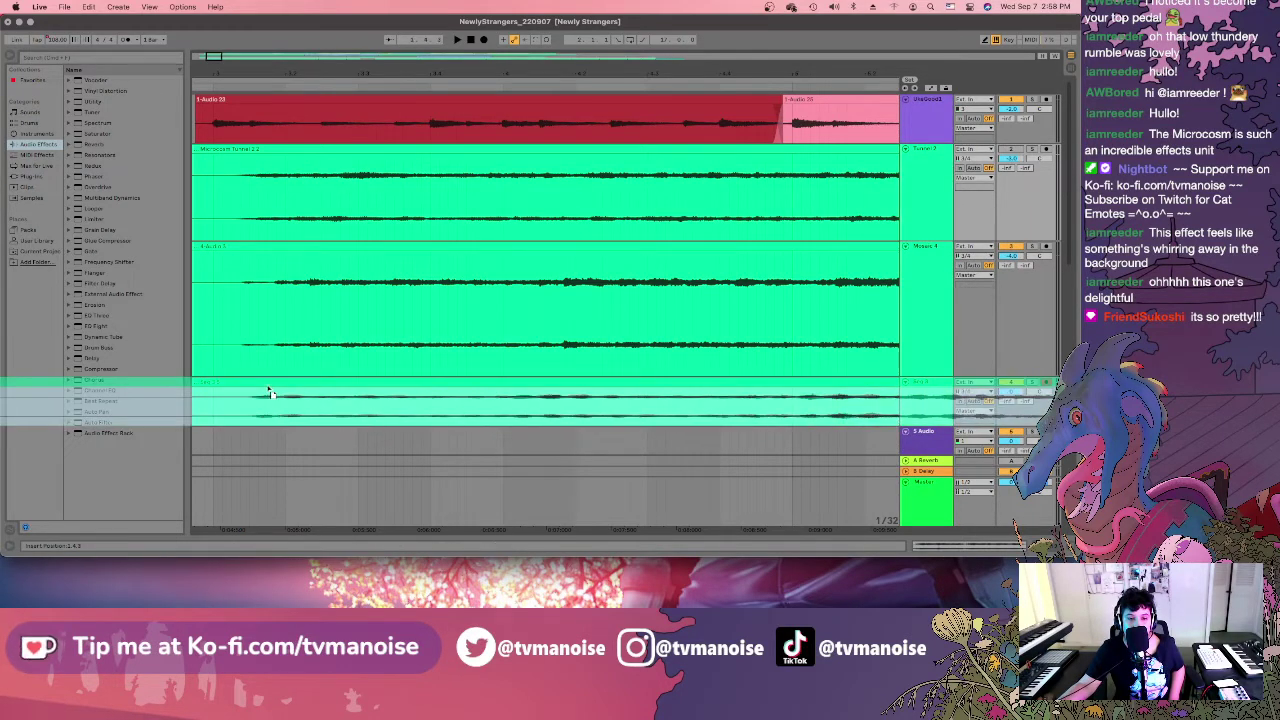
{"action": "left_click", "coordinate": [239, 401]}
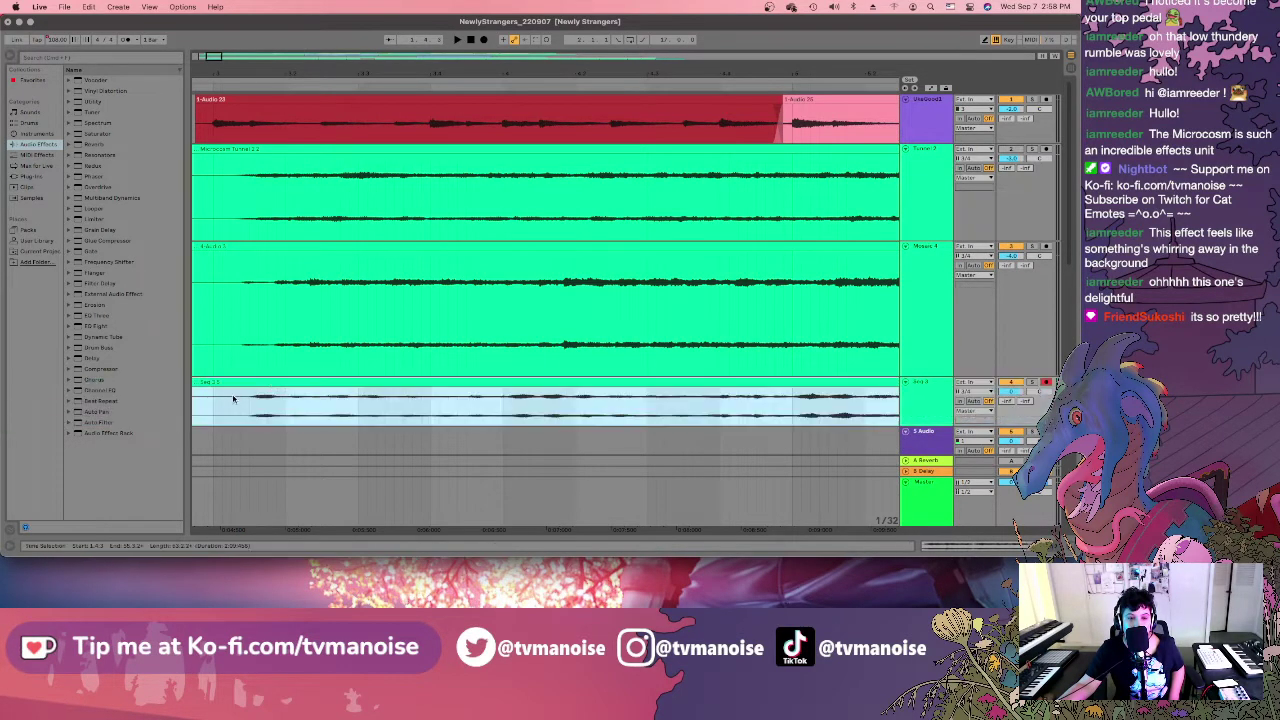
Enlarge the Seq 3 lane and nudge its clip slightly earlier to line up its first swell with the opening note.
{"action": "key", "text": "plus"}
{"action": "key", "text": "plus"}
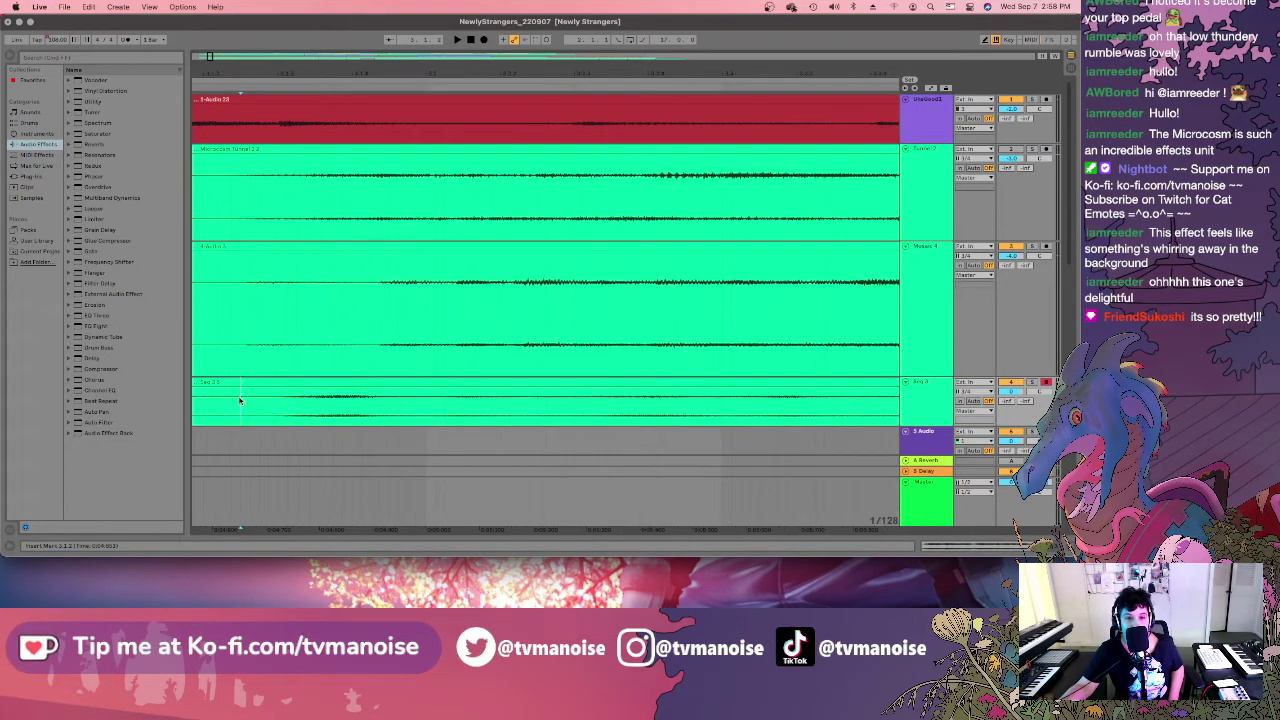
{"action": "left_click", "coordinate": [317, 389]}
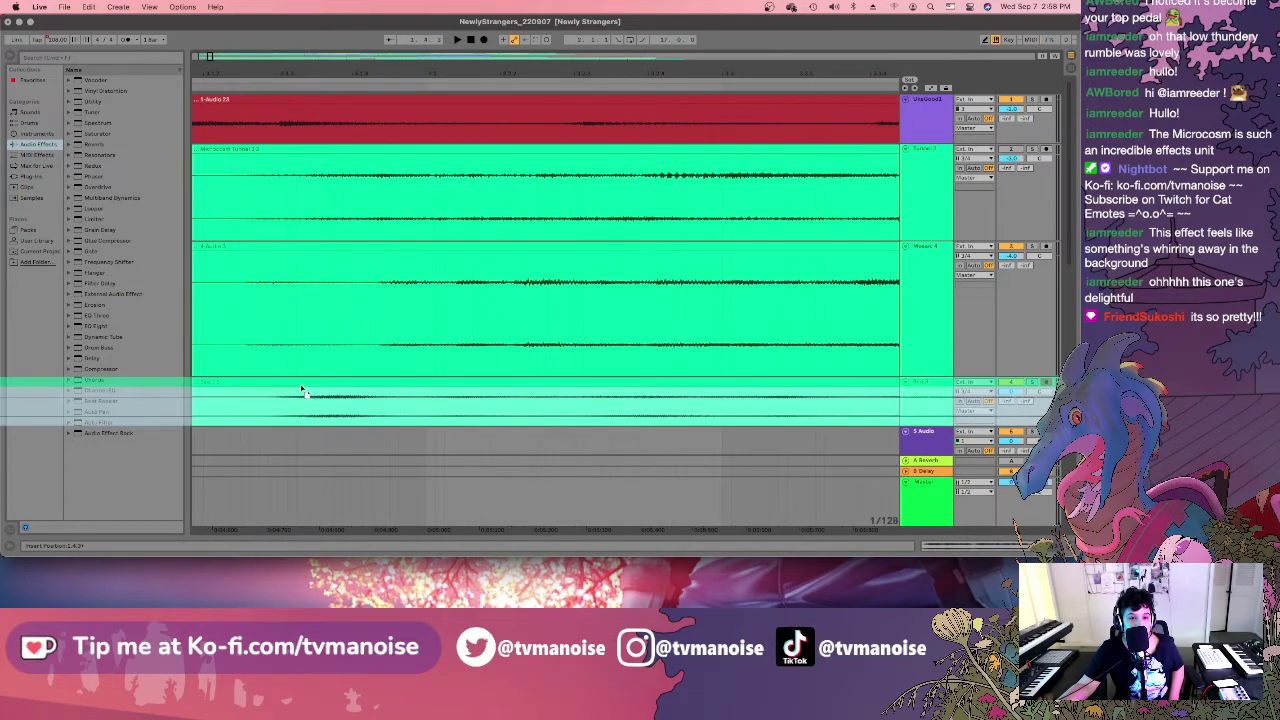
{"action": "left_click", "coordinate": [570, 378]}
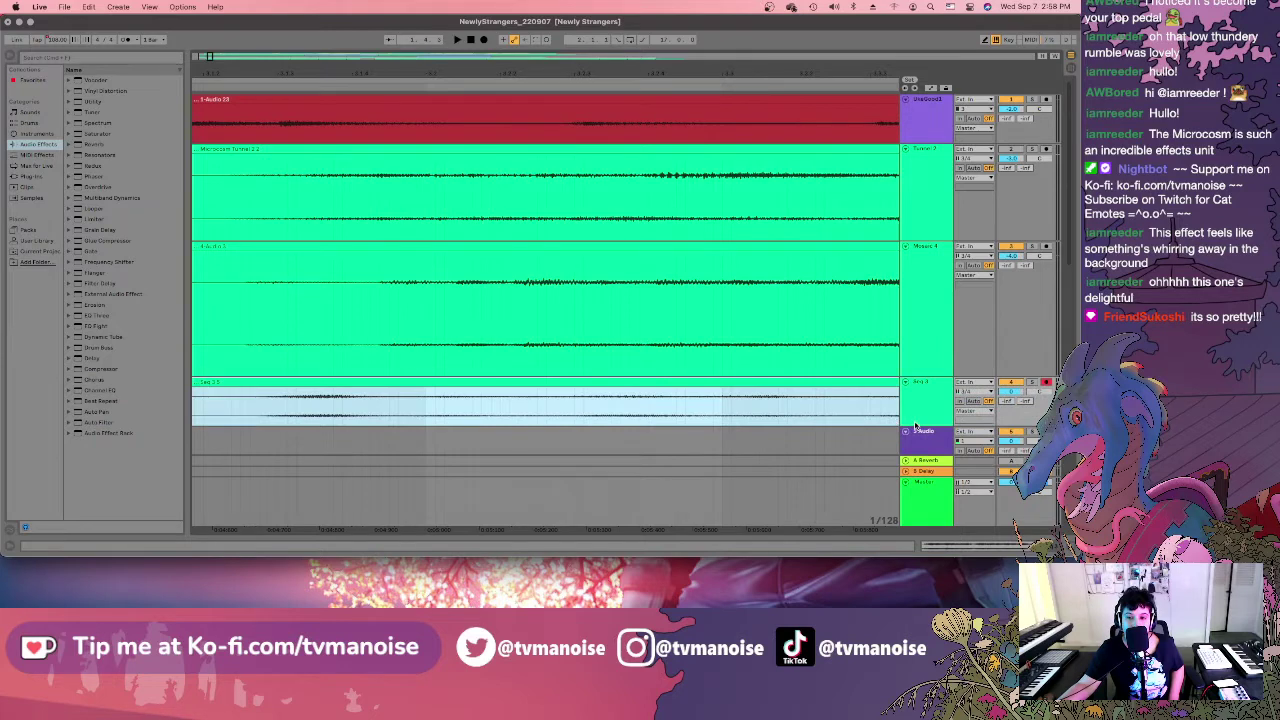
{"action": "left_click_drag", "start_coordinate": [913, 425], "coordinate": [913, 455]}
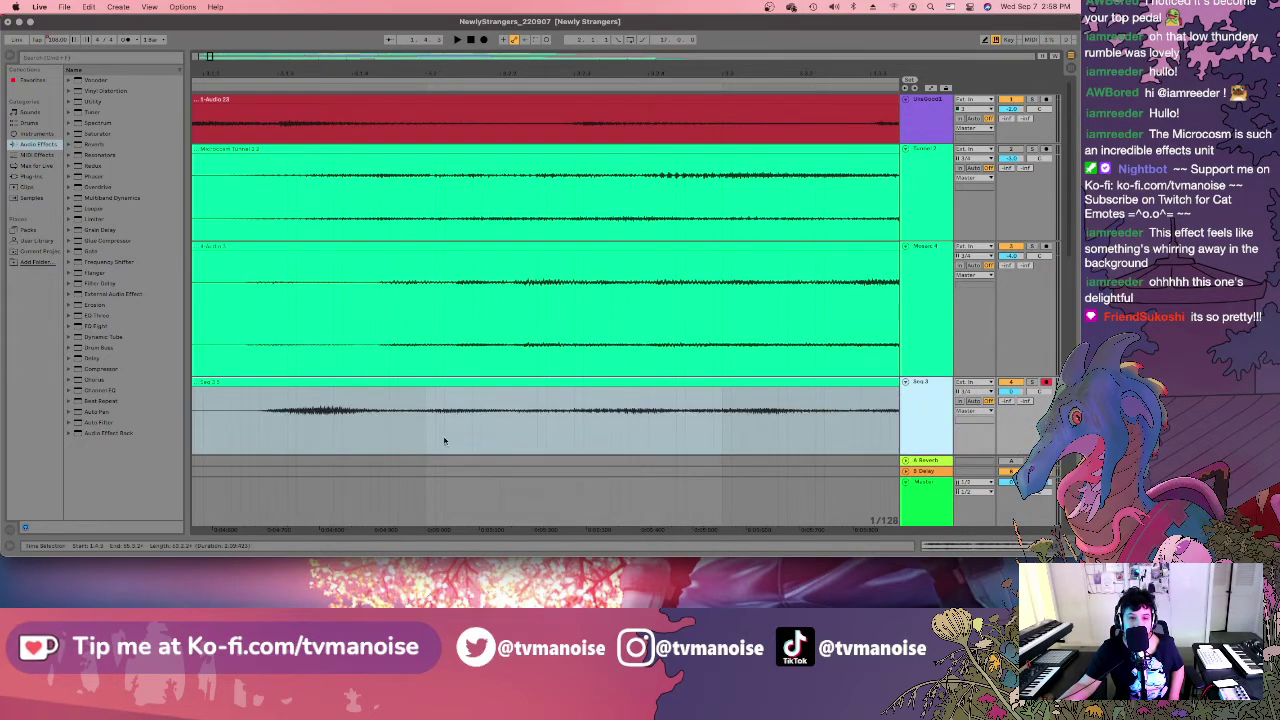
{"action": "left_click", "coordinate": [330, 389]}
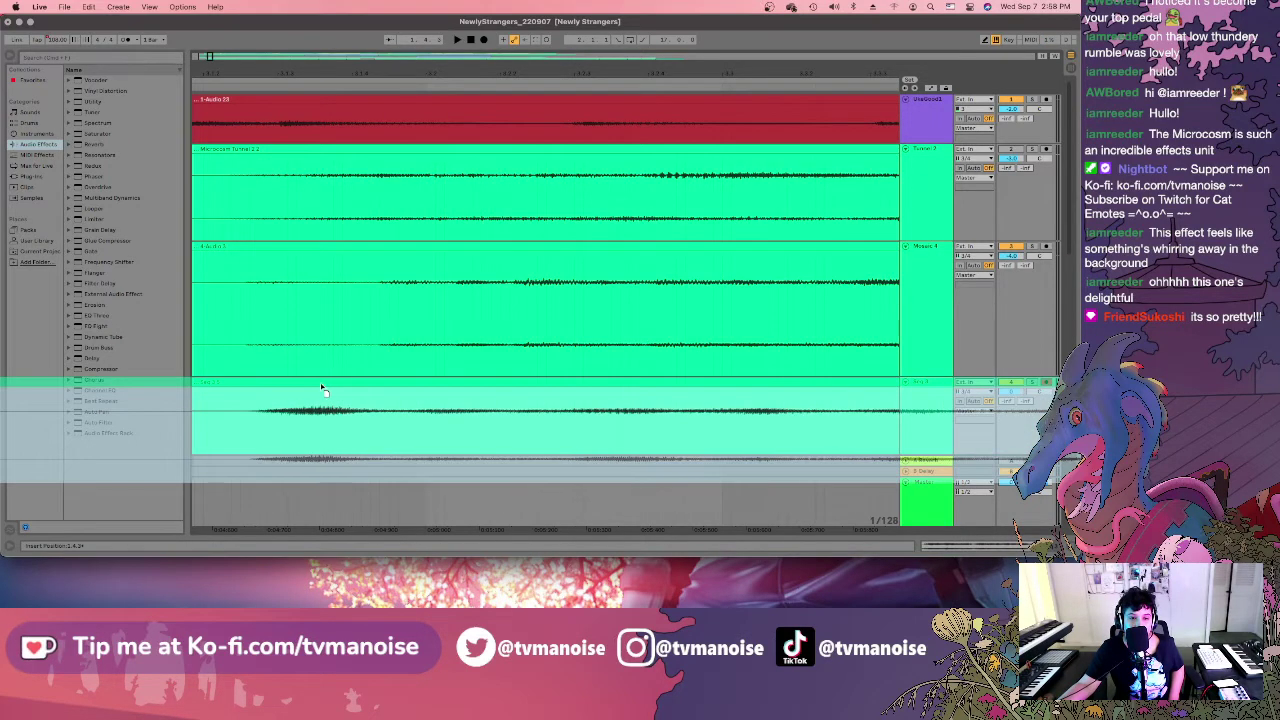
{"action": "left_click_drag", "start_coordinate": [318, 391], "coordinate": [319, 385]}
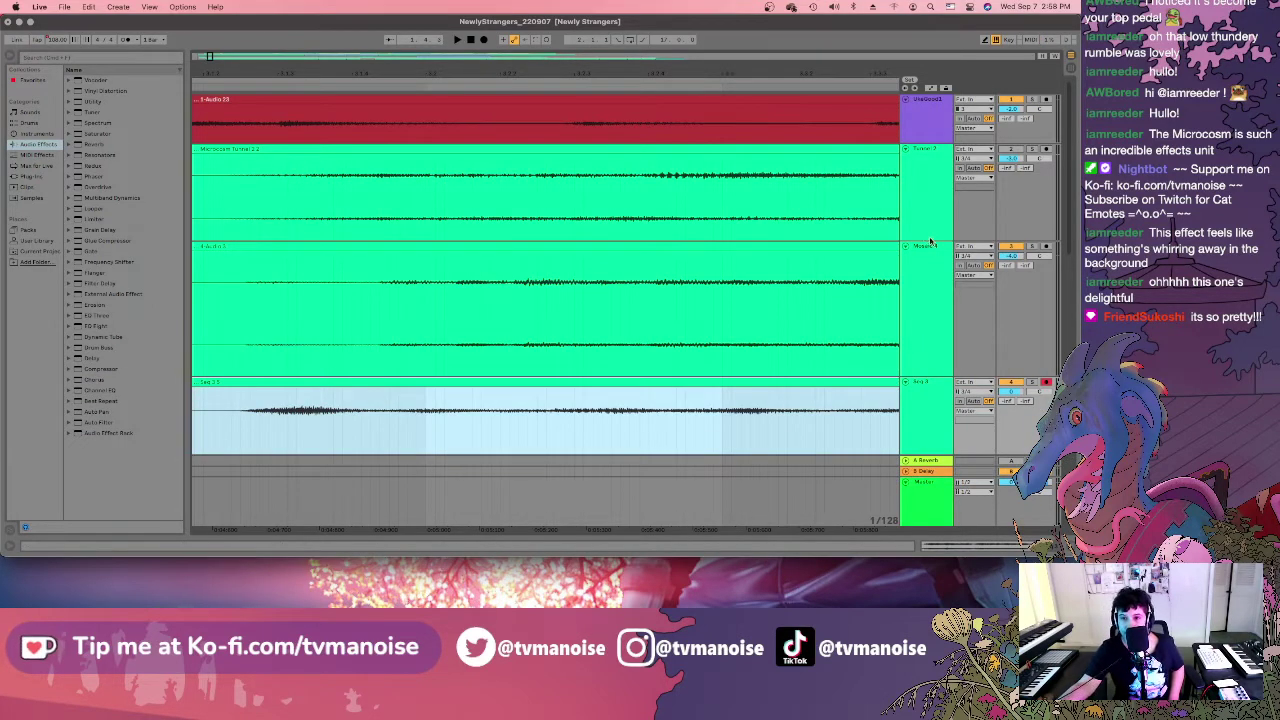
Shrink the Tunnel, Mosaic and Seq 3 track lanes back to compact heights.
{"action": "left_click_drag", "start_coordinate": [930, 241], "coordinate": [926, 197]}
{"action": "left_click_drag", "start_coordinate": [928, 332], "coordinate": [928, 257]}
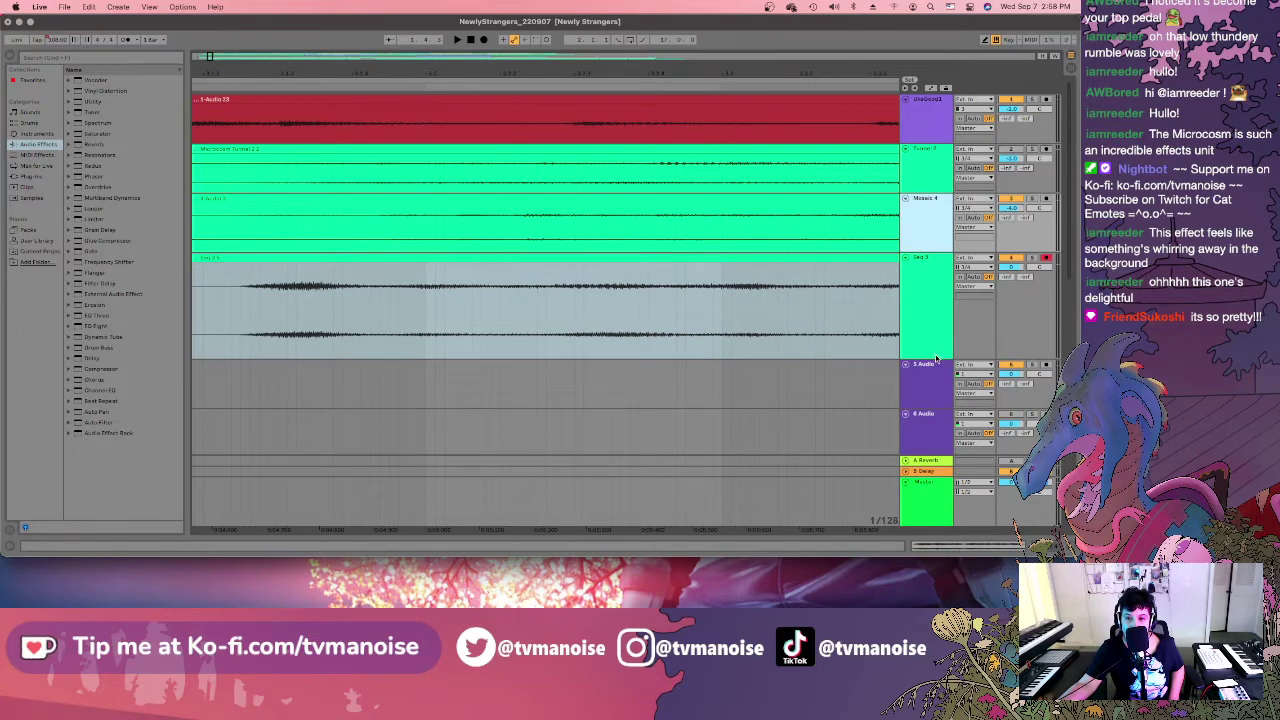
{"action": "left_click_drag", "start_coordinate": [934, 357], "coordinate": [927, 300]}
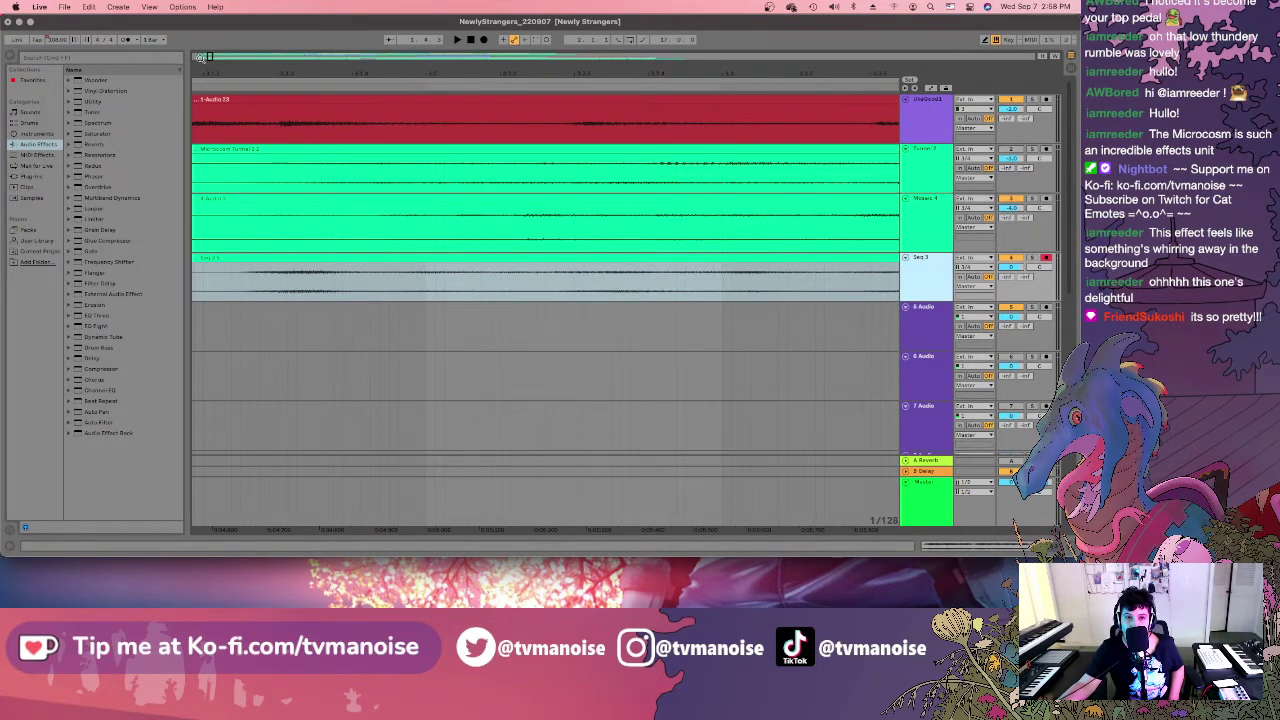
Deactivate the Mosaic track and play the arrangement from just before bar 3.
{"action": "left_click_drag", "start_coordinate": [208, 56], "coordinate": [218, 92]}
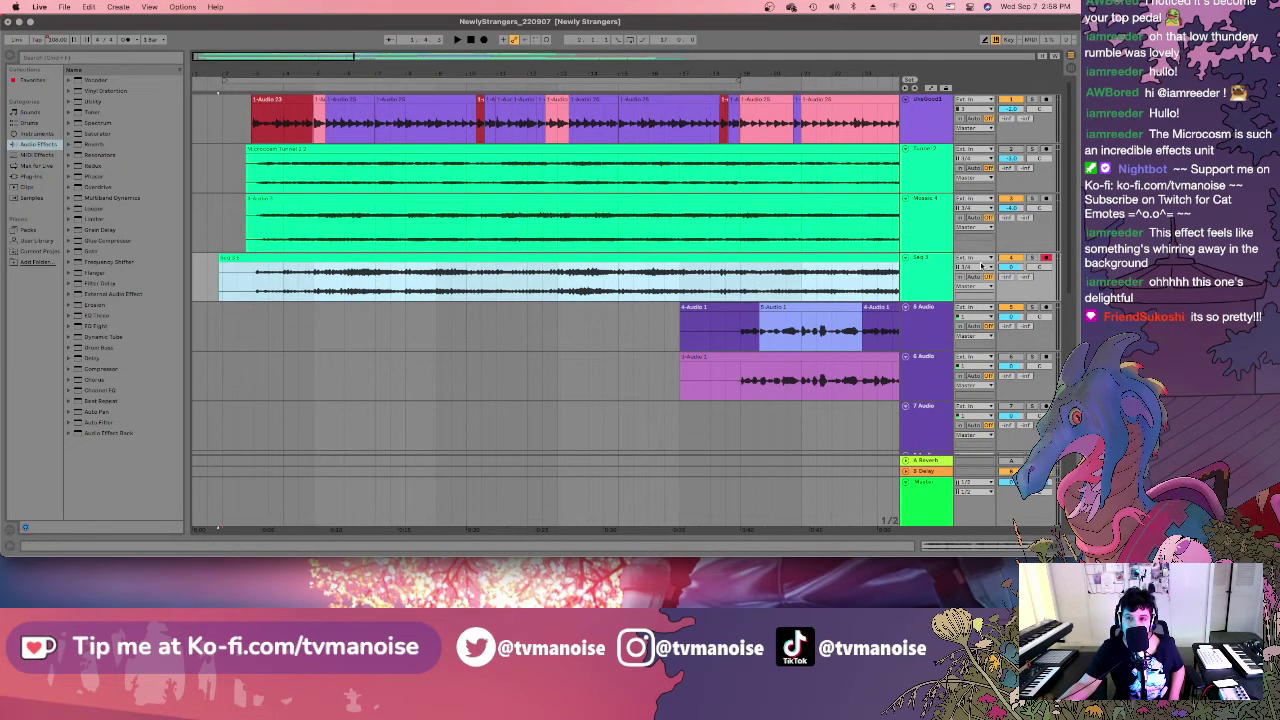
{"action": "left_click", "coordinate": [220, 285]}
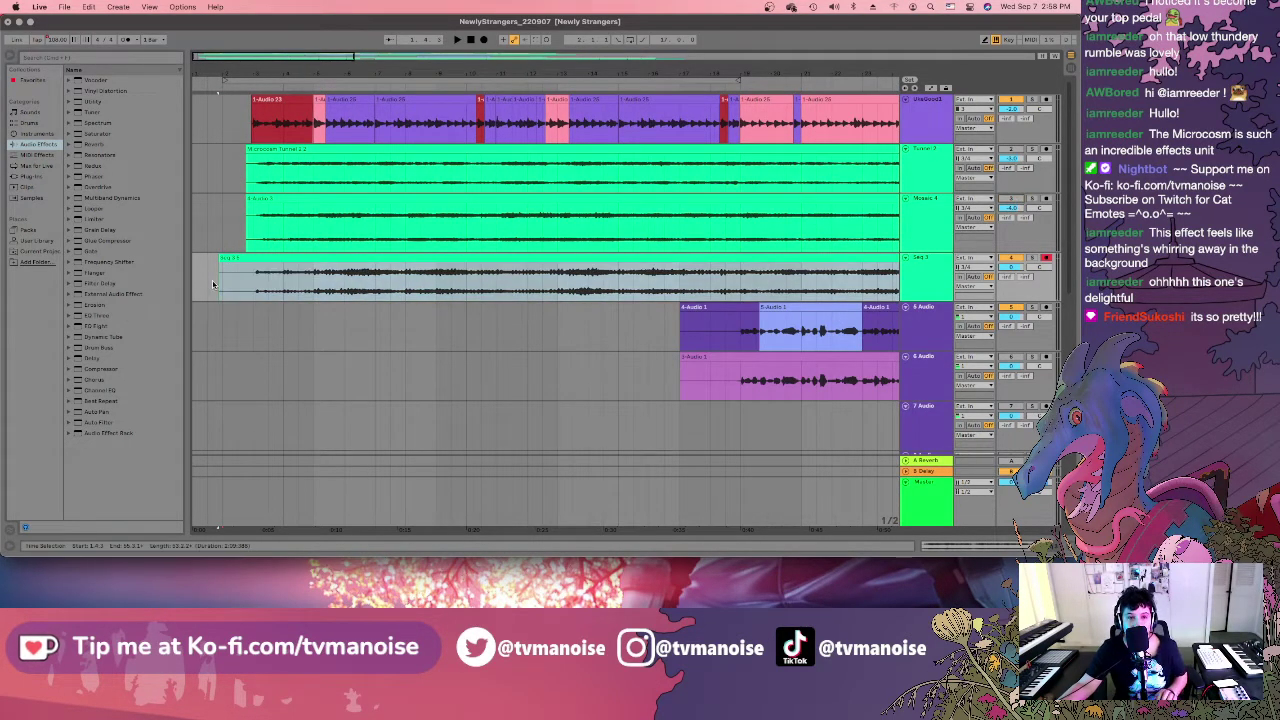
{"action": "left_click", "coordinate": [245, 282]}
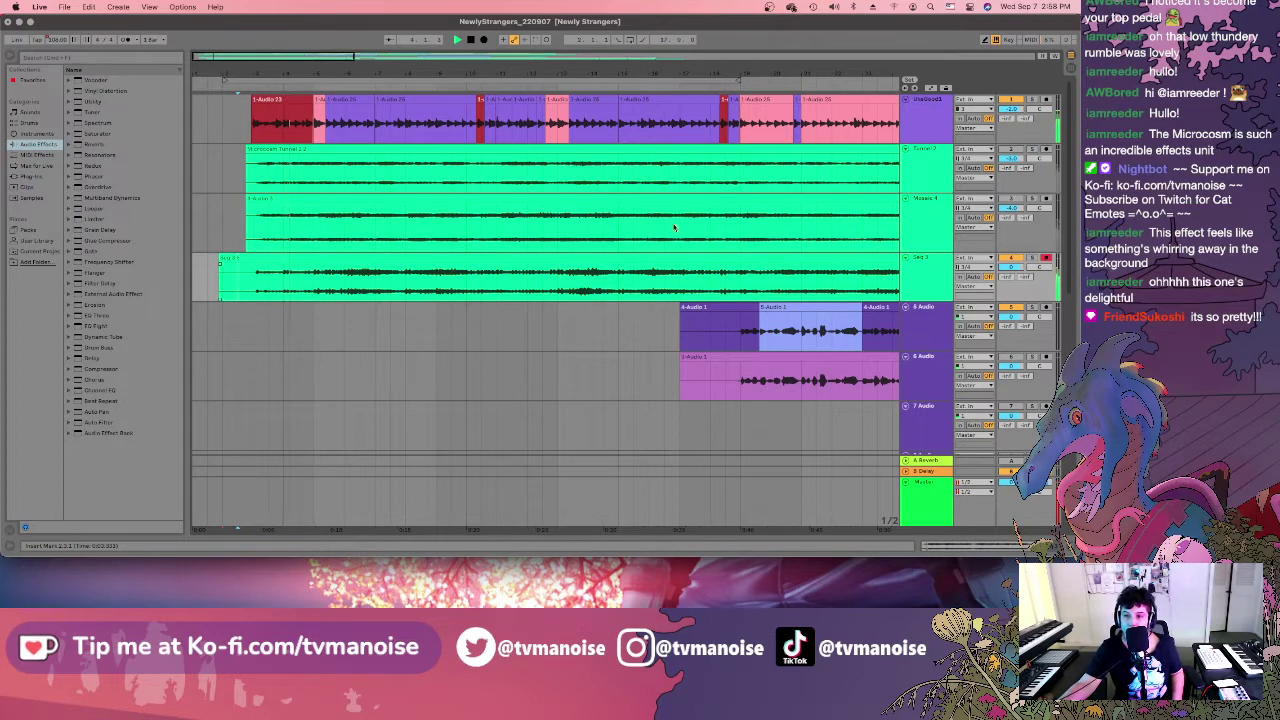
Lower the Seq 3 track's volume to -7.0 dB while comparing it against the arrangement in playback.
{"action": "left_click", "coordinate": [1068, 66]}
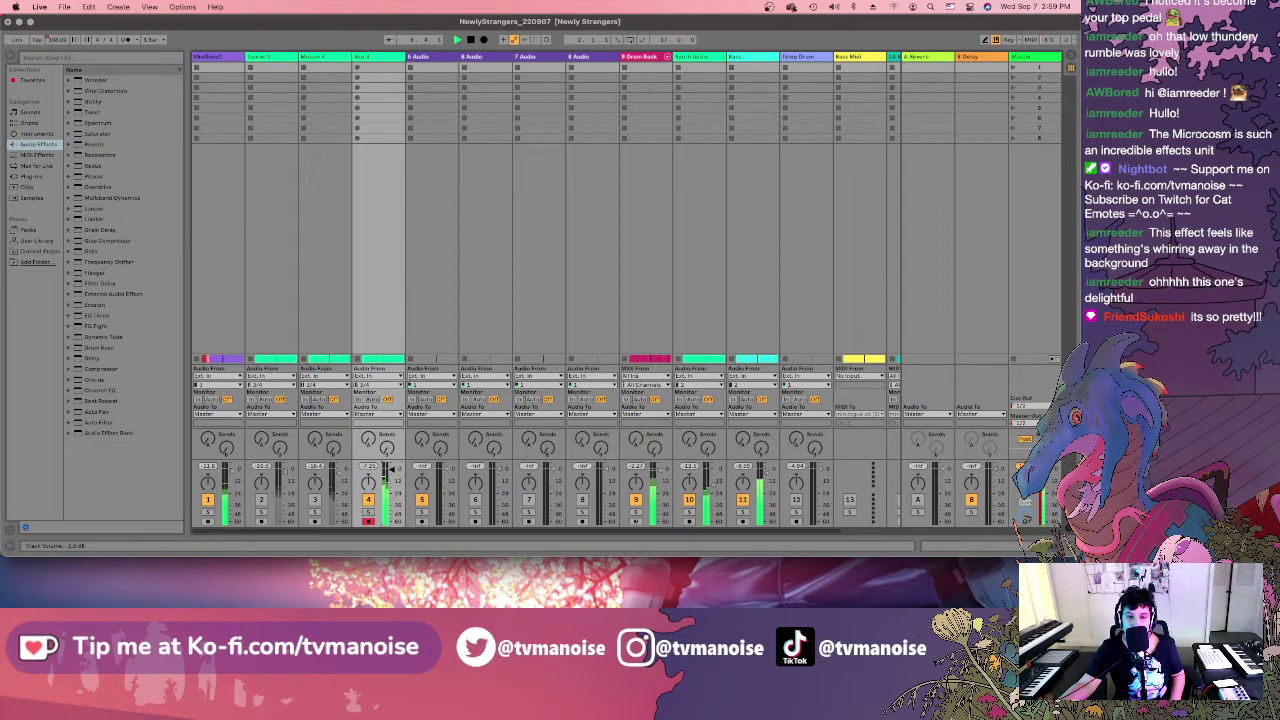
{"action": "left_click_drag", "start_coordinate": [386, 470], "coordinate": [391, 474]}
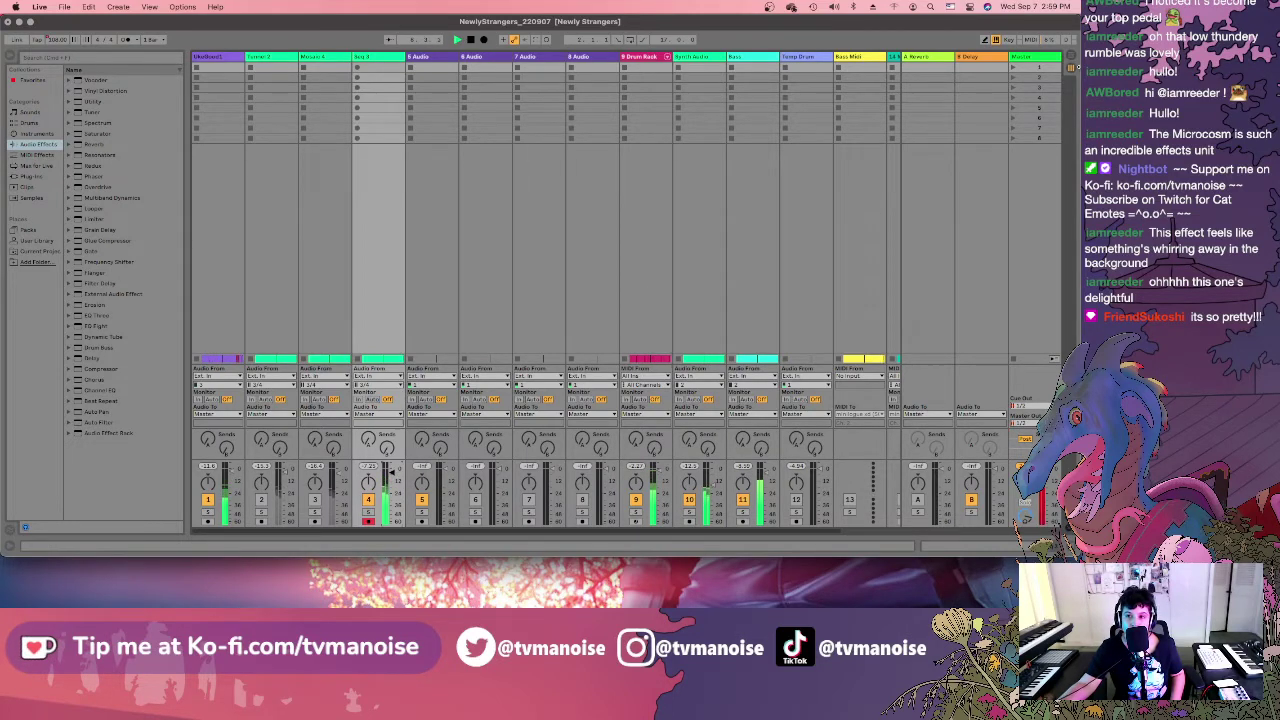
{"action": "left_click", "coordinate": [1070, 58]}
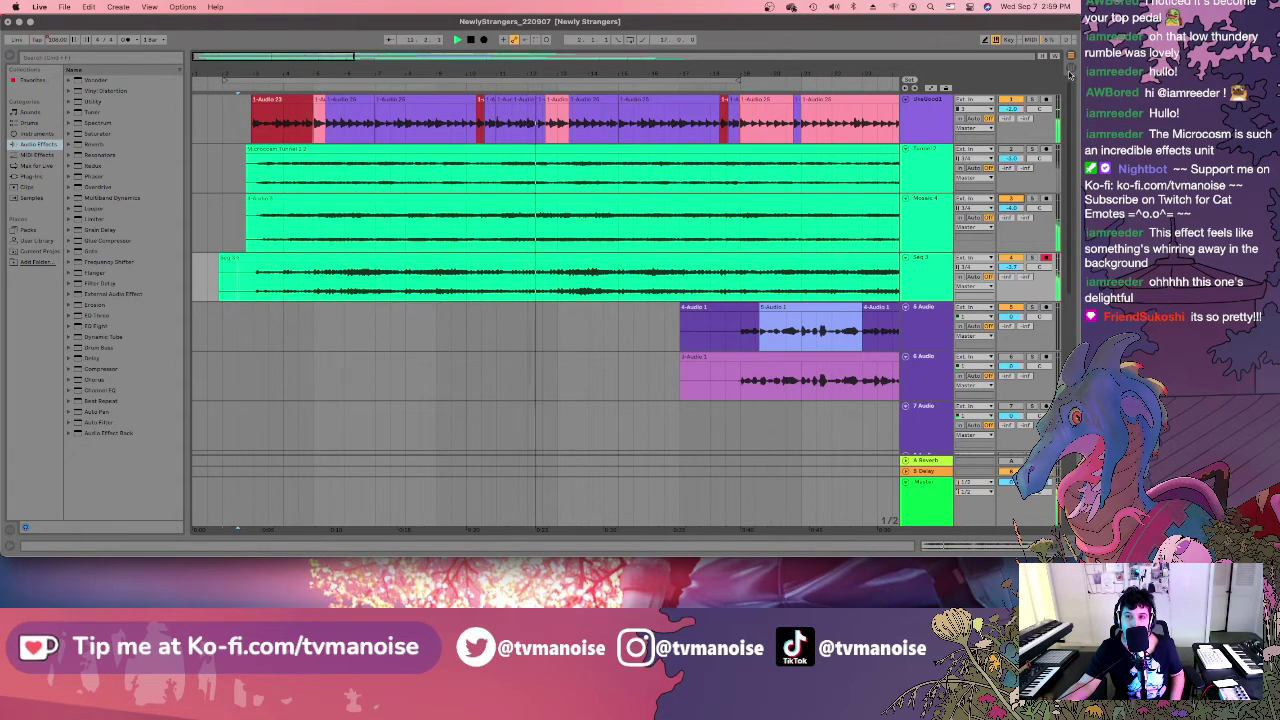
{"action": "left_click", "coordinate": [1070, 58]}
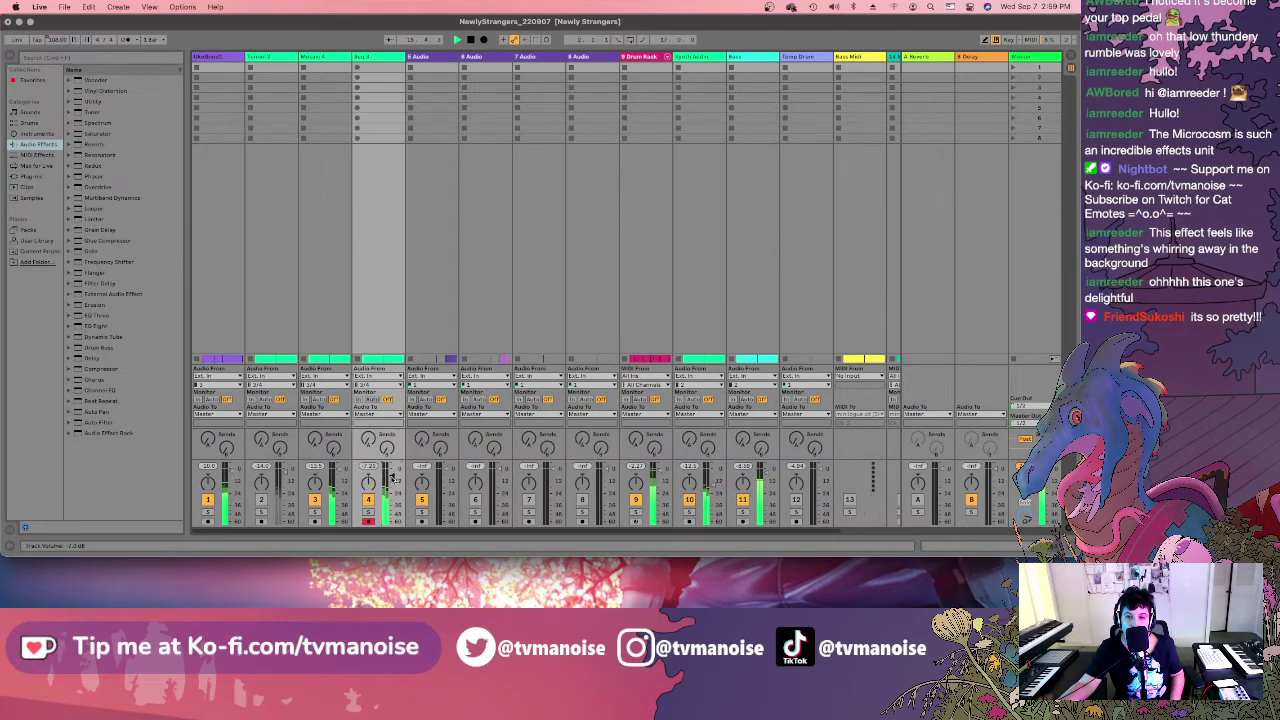
{"action": "left_click", "coordinate": [1066, 66]}
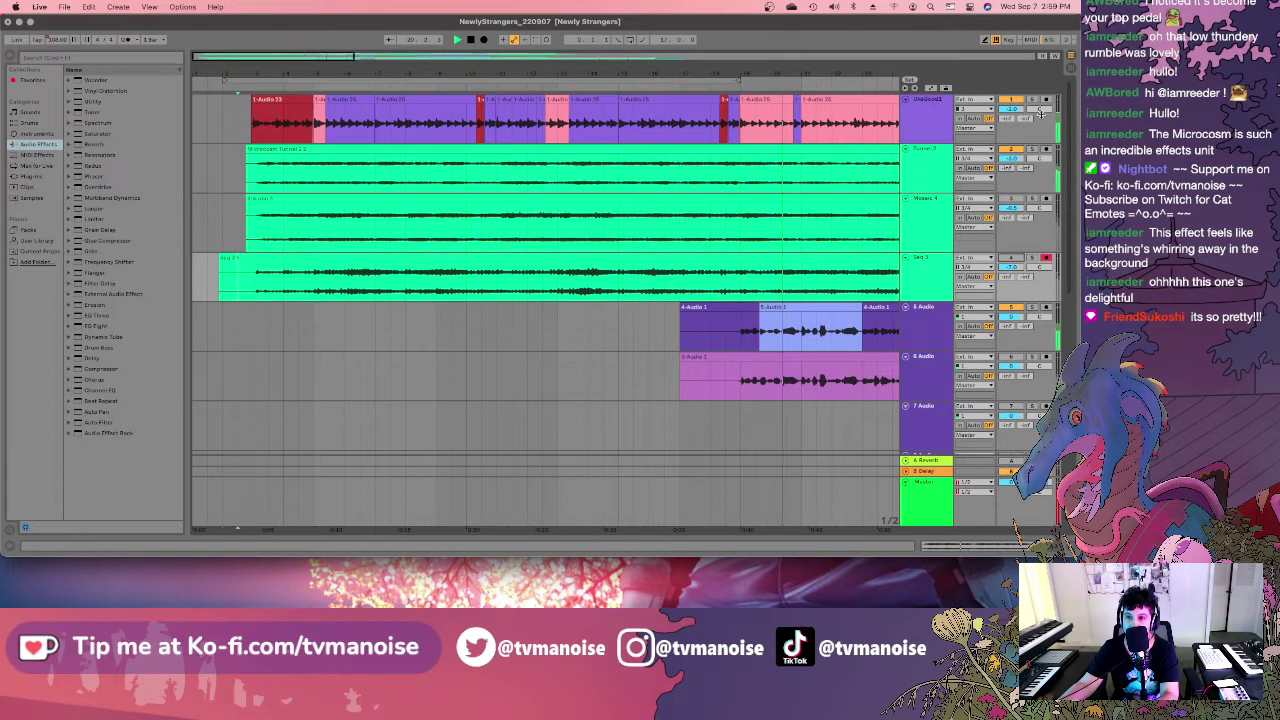
Raise the Tunnel track's volume with Mosaic and Seq 3 deactivated, and bring the muted layers back in.
{"action": "key", "text": "Tab"}
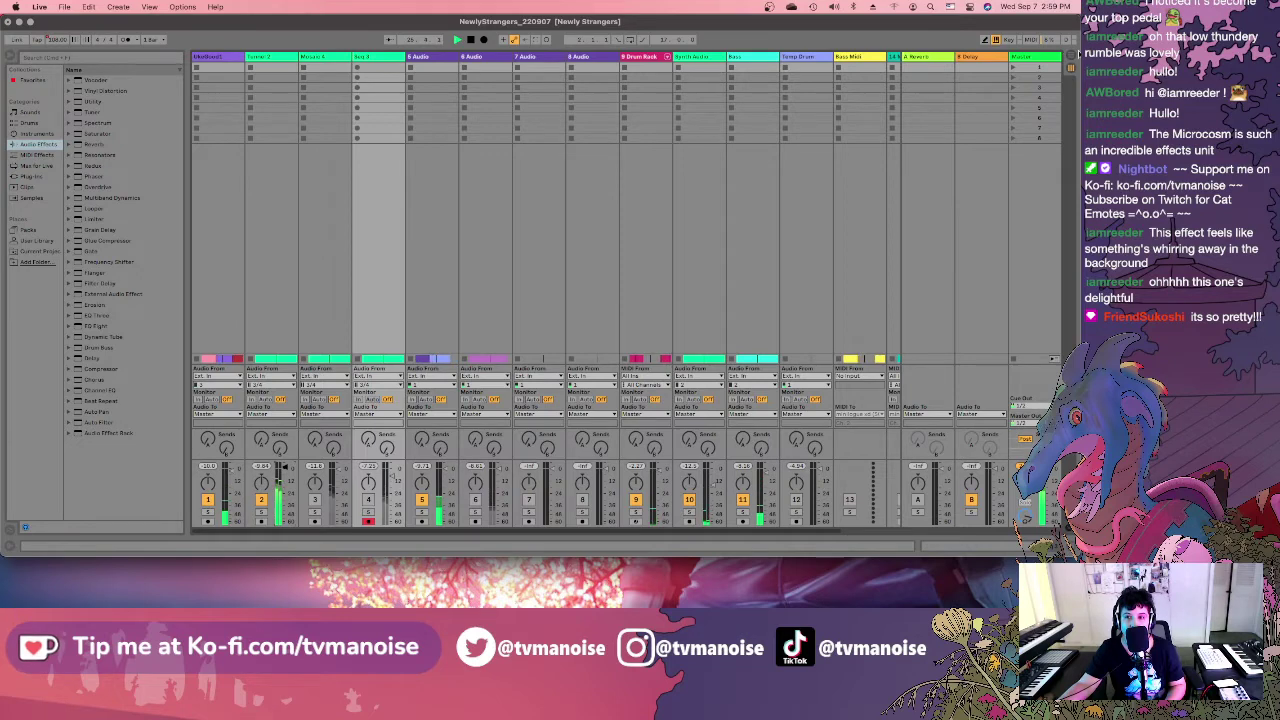
{"action": "key", "text": "Tab"}
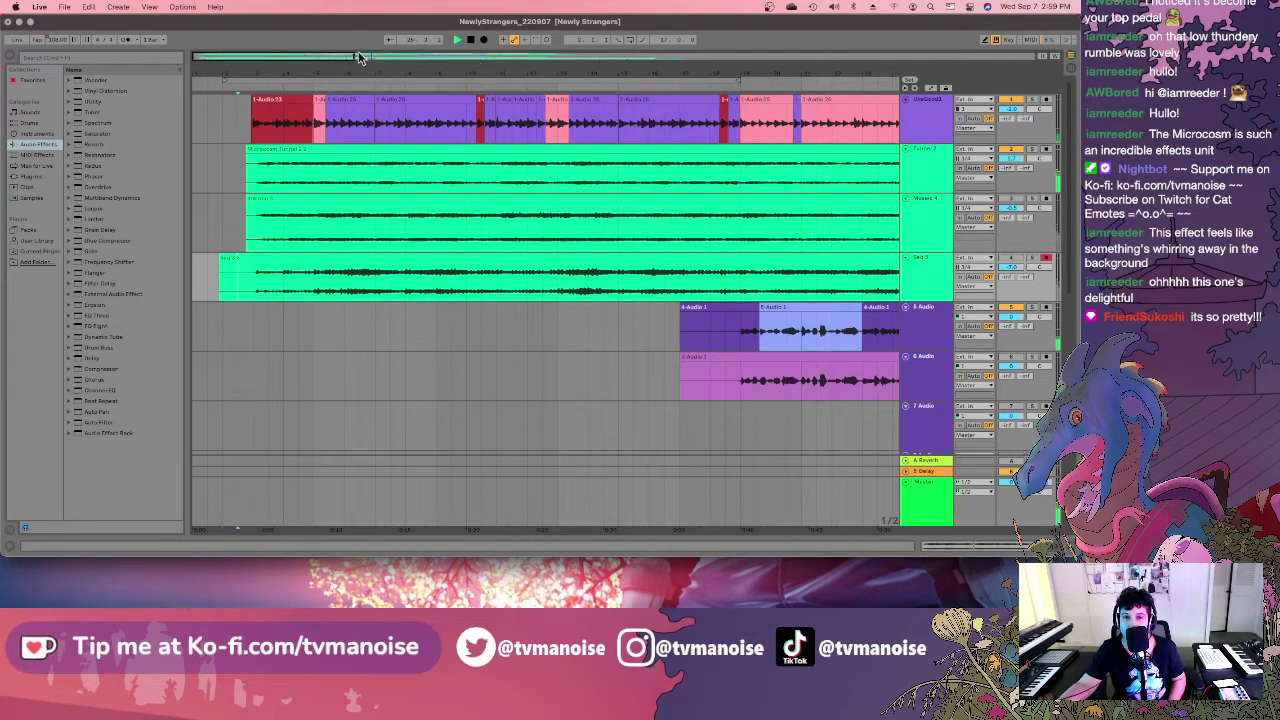
{"action": "key", "text": "minus"}
{"action": "key", "text": "minus"}
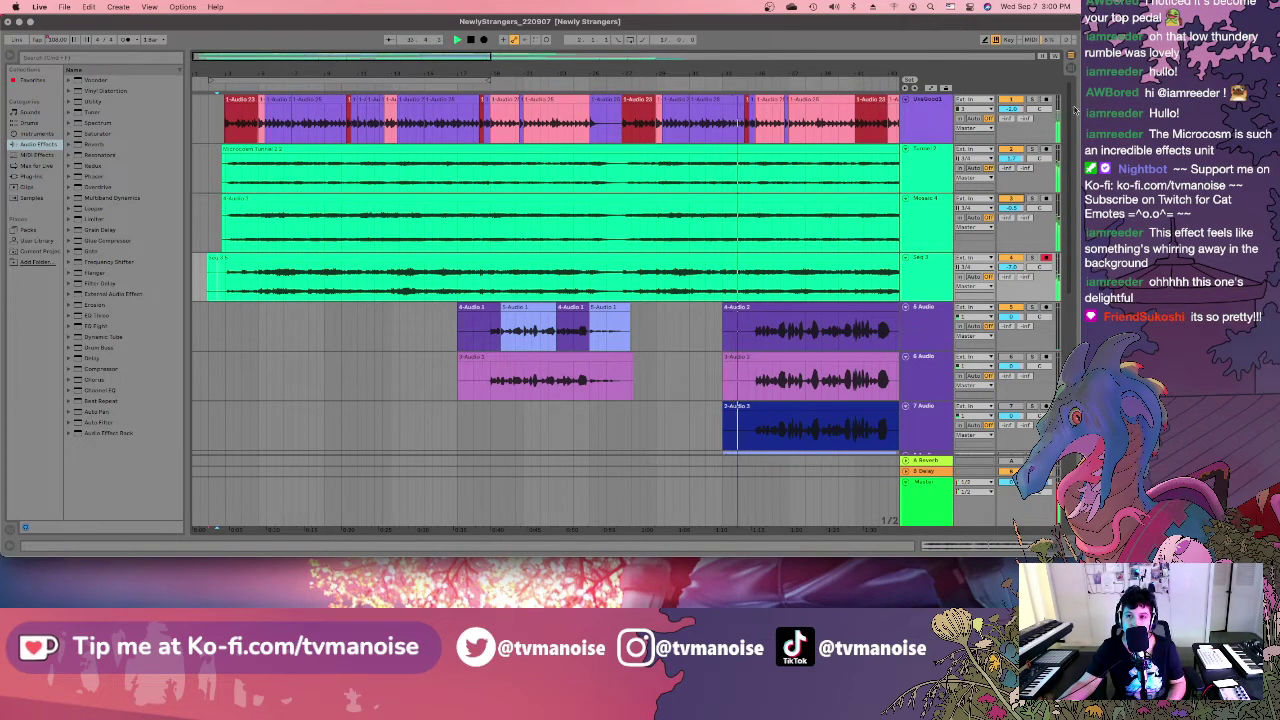
Check the combined levels of the Tunnel, Mosaic and Seq 3 tracks in the mixer and stop playback.
{"action": "left_click", "coordinate": [1069, 71]}
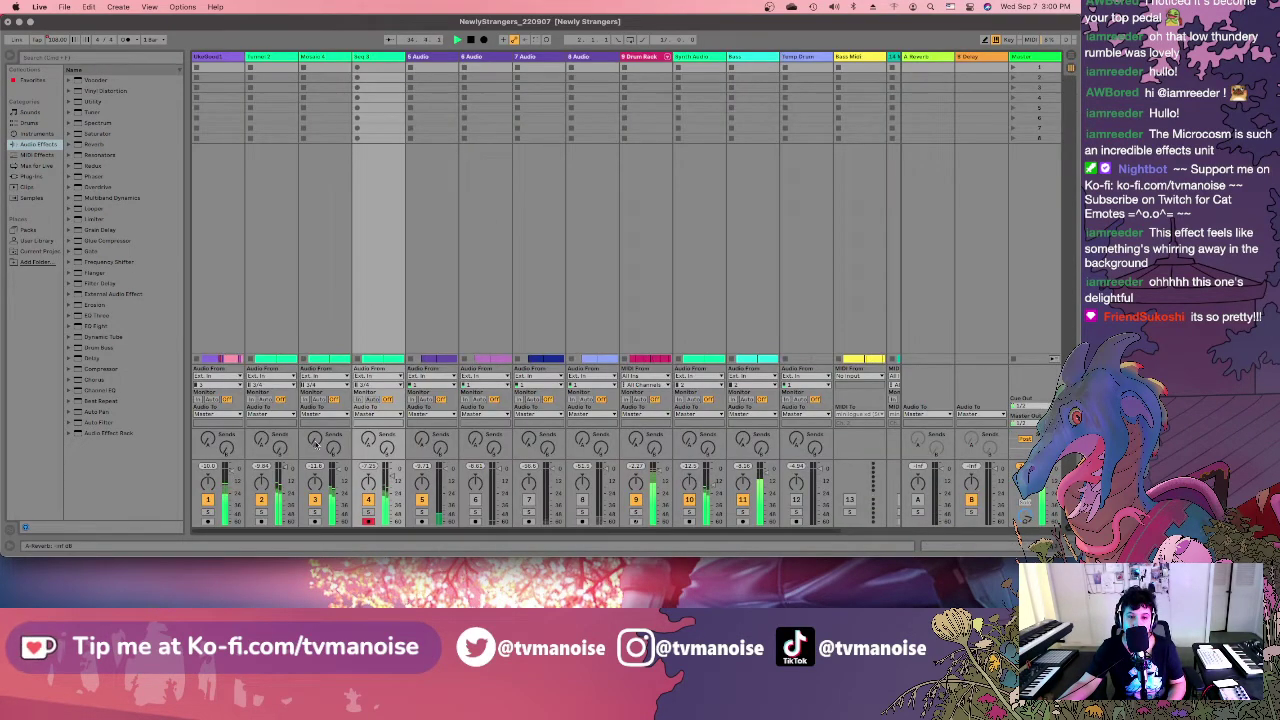
{"action": "left_click", "coordinate": [261, 500]}
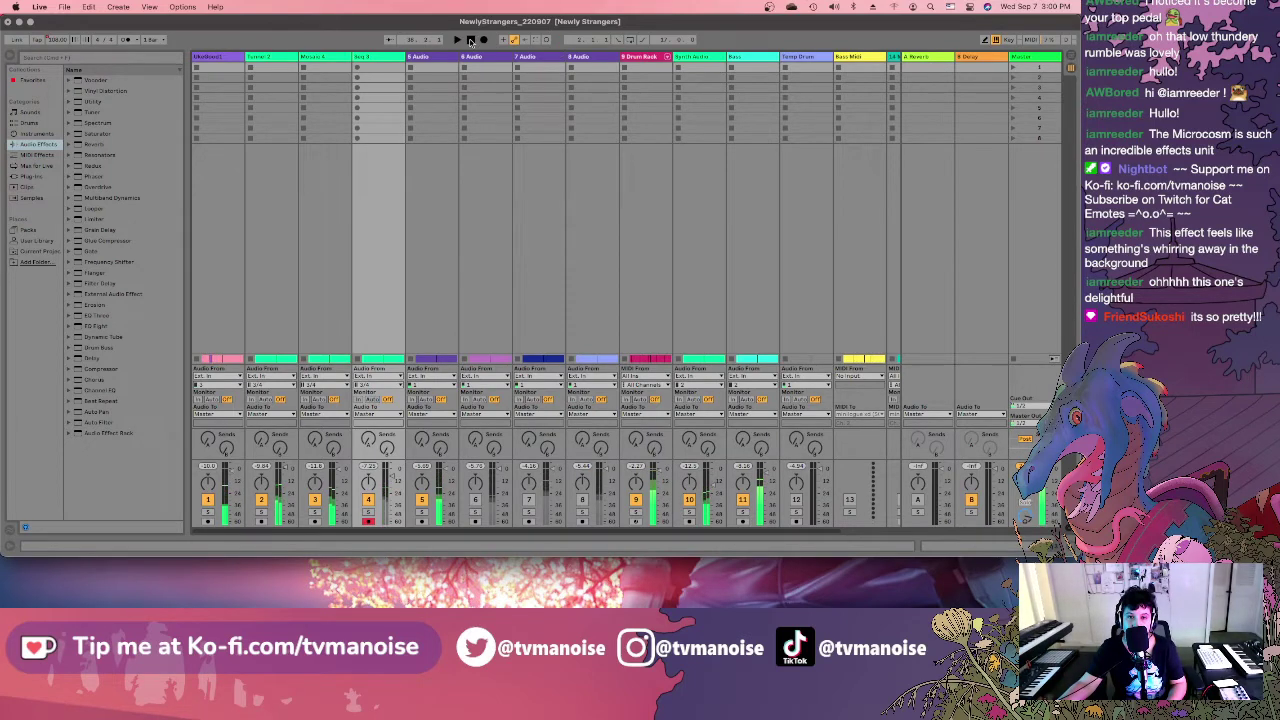
{"action": "left_click", "coordinate": [1068, 56]}
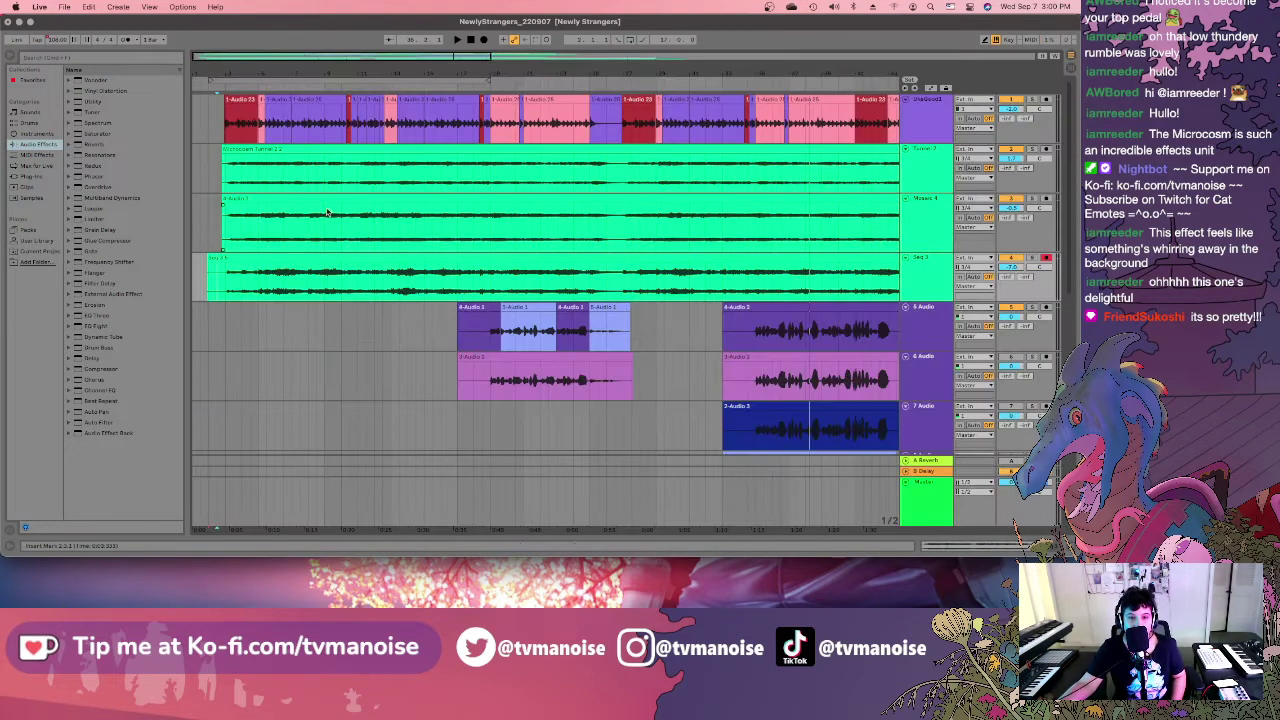
Split the Microcosm Tunnel clip at 18.3.4, delete everything before the cut and add a fade-in to the remaining clip.
{"action": "left_click", "coordinate": [484, 186]}
{"action": "scroll", "coordinate": [487, 186], "scroll_direction": "up", "scroll_amount": 8}
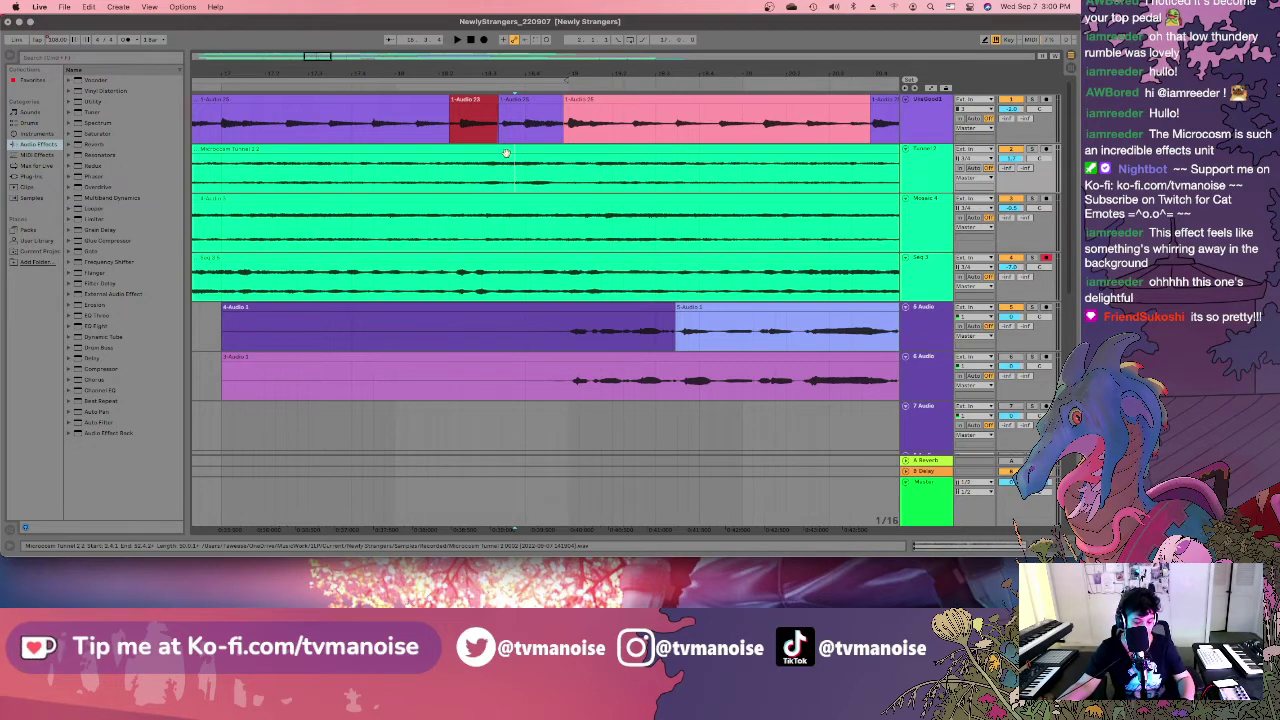
{"action": "key", "text": "super+e"}
{"action": "left_click", "coordinate": [504, 151]}
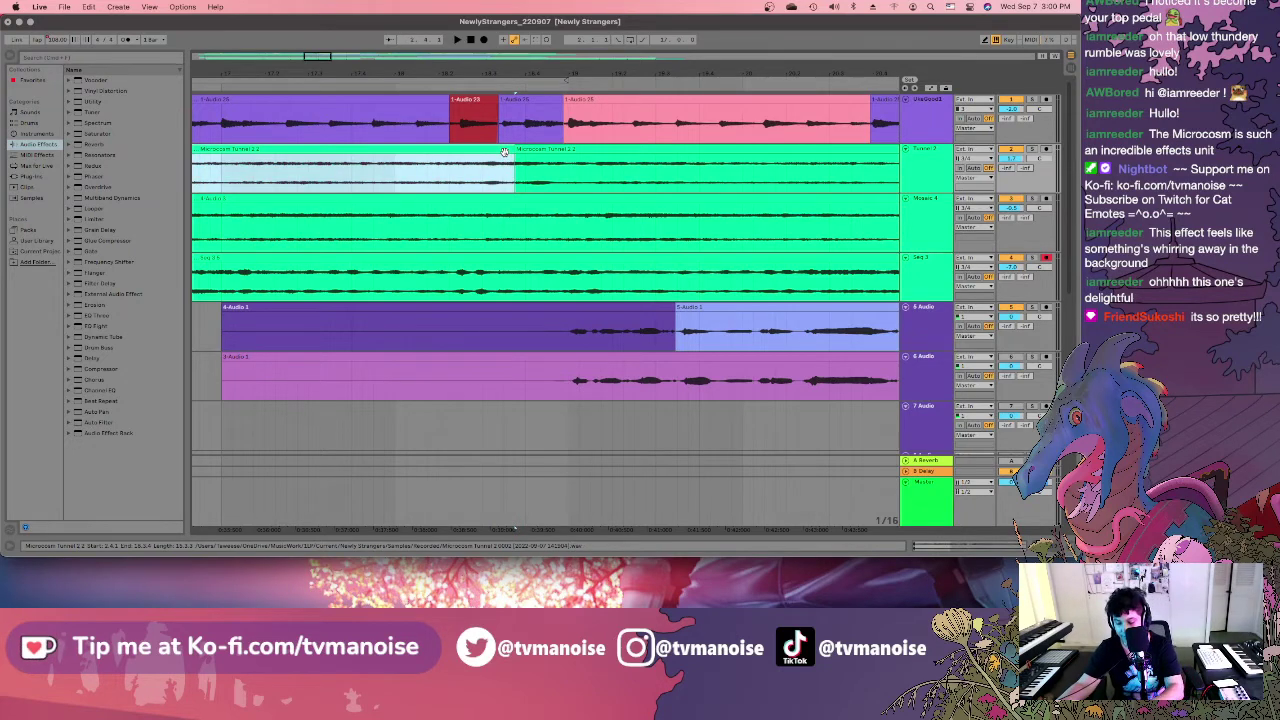
{"action": "key", "text": "Delete"}
{"action": "left_click_drag", "start_coordinate": [516, 158], "coordinate": [572, 161]}
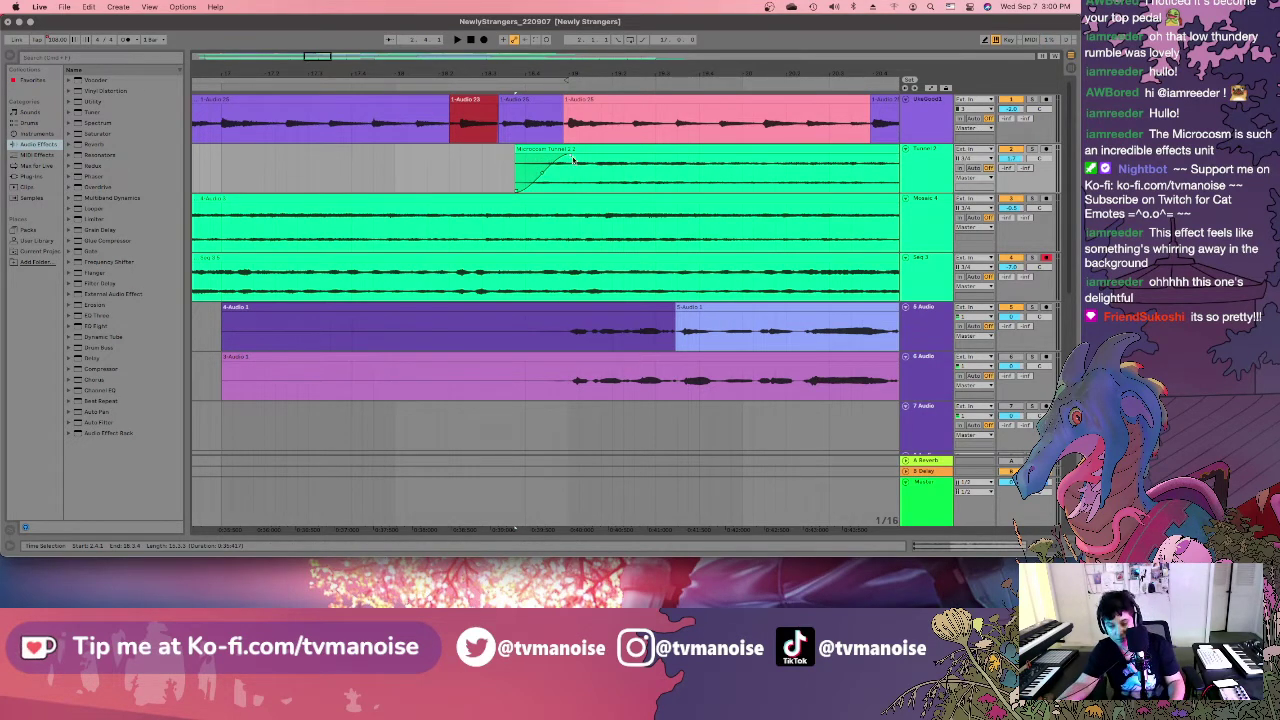
Split the Microcosm Tunnel clip at 27.1.1, where the first vocal section ends.
{"action": "left_click_drag", "start_coordinate": [312, 57], "coordinate": [314, 96]}
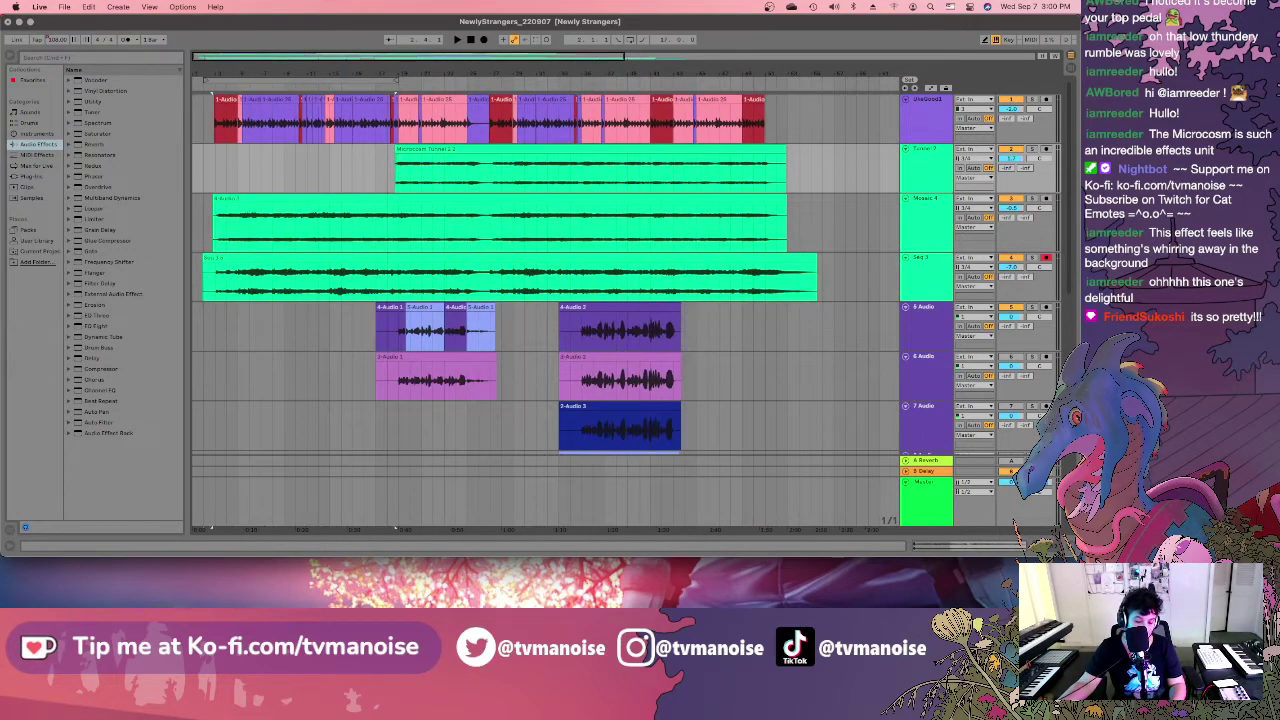
{"action": "left_click", "coordinate": [466, 167]}
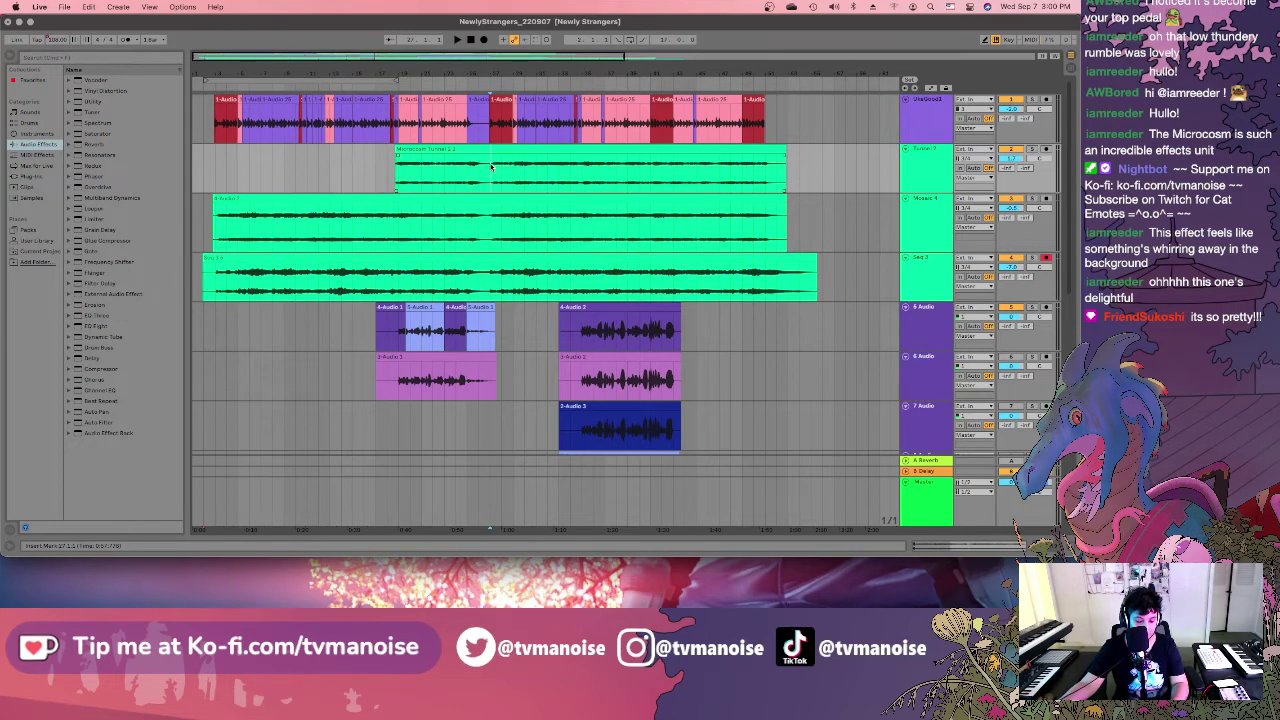
{"action": "scroll", "coordinate": [491, 167], "scroll_direction": "up", "scroll_amount": 5}
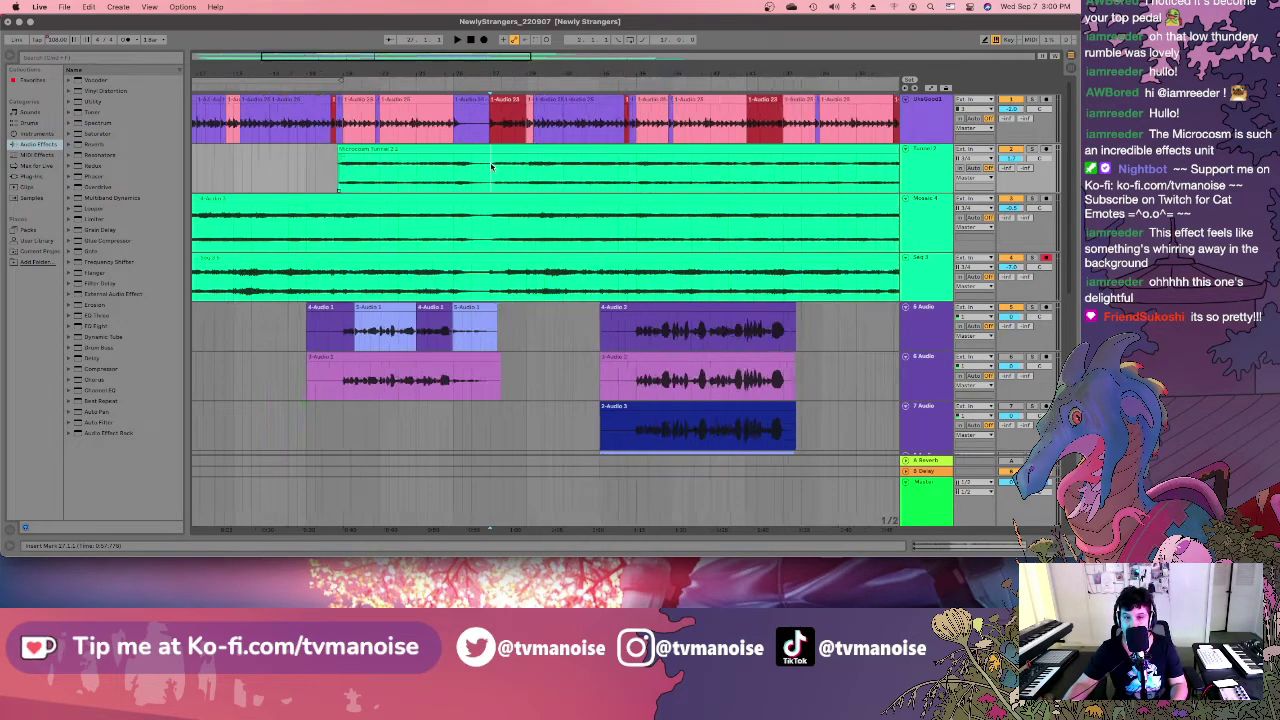
{"action": "scroll", "coordinate": [491, 167], "scroll_direction": "up", "scroll_amount": 5}
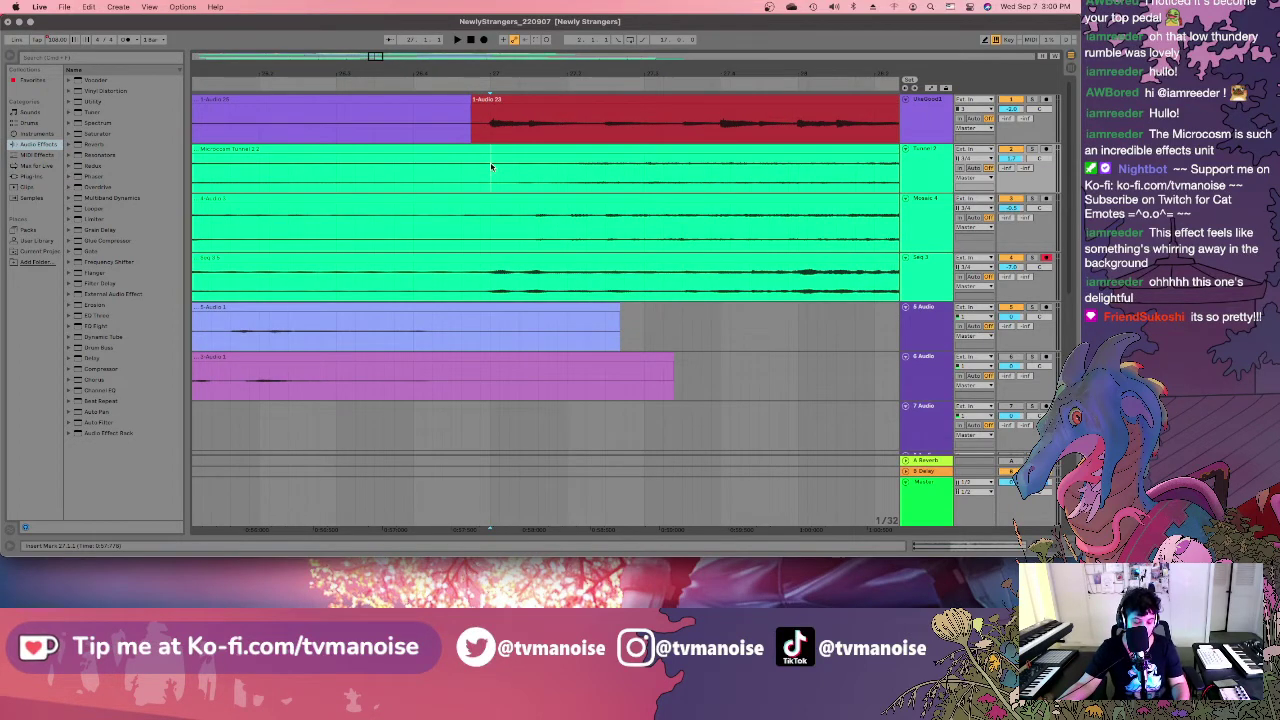
{"action": "key", "text": "super+e"}
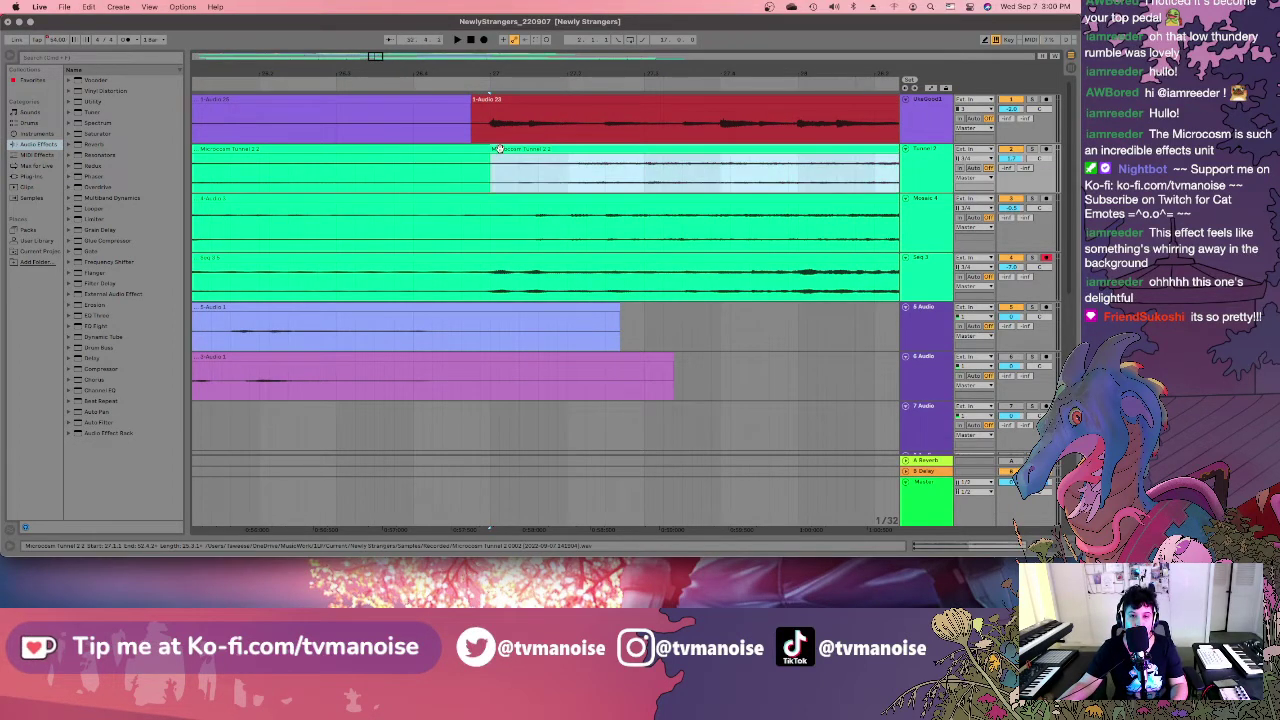
{"action": "scroll", "coordinate": [499, 148], "scroll_direction": "down", "scroll_amount": 10}
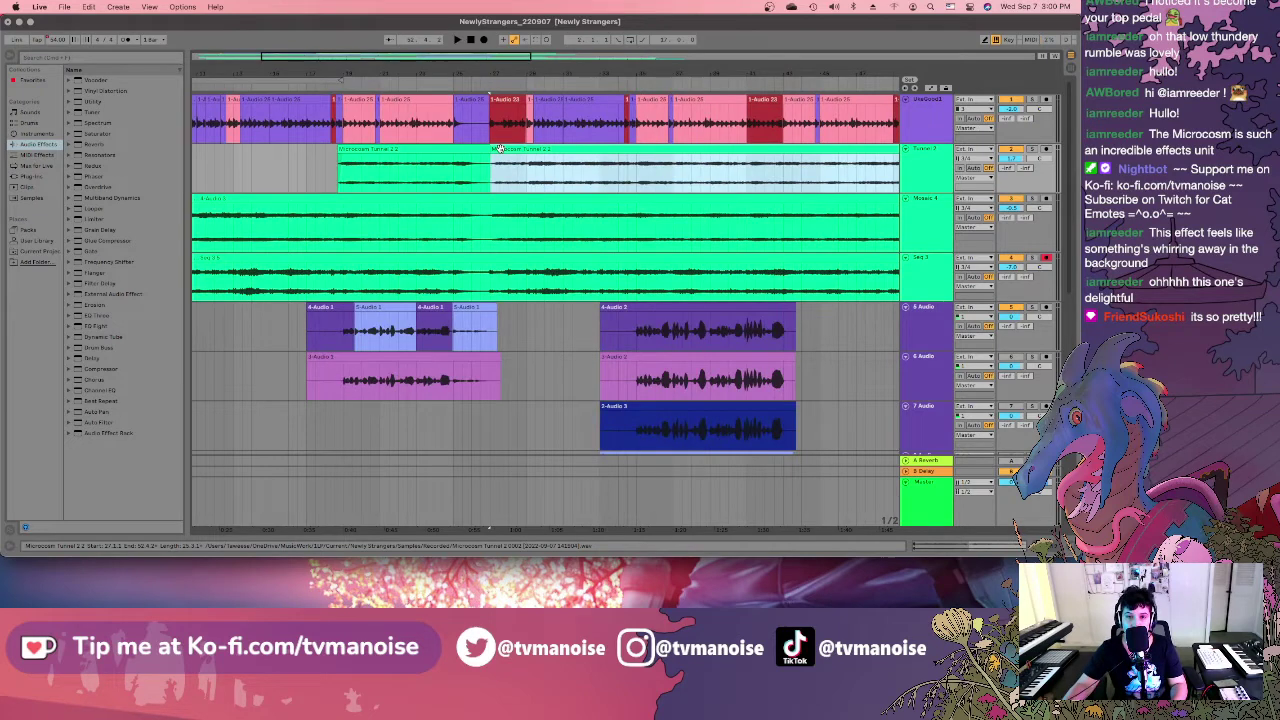
Split the Tunnel clip again at 34.4.1 and delete the section between 27.1.1 and 34.4.1.
{"action": "left_click", "coordinate": [625, 183]}
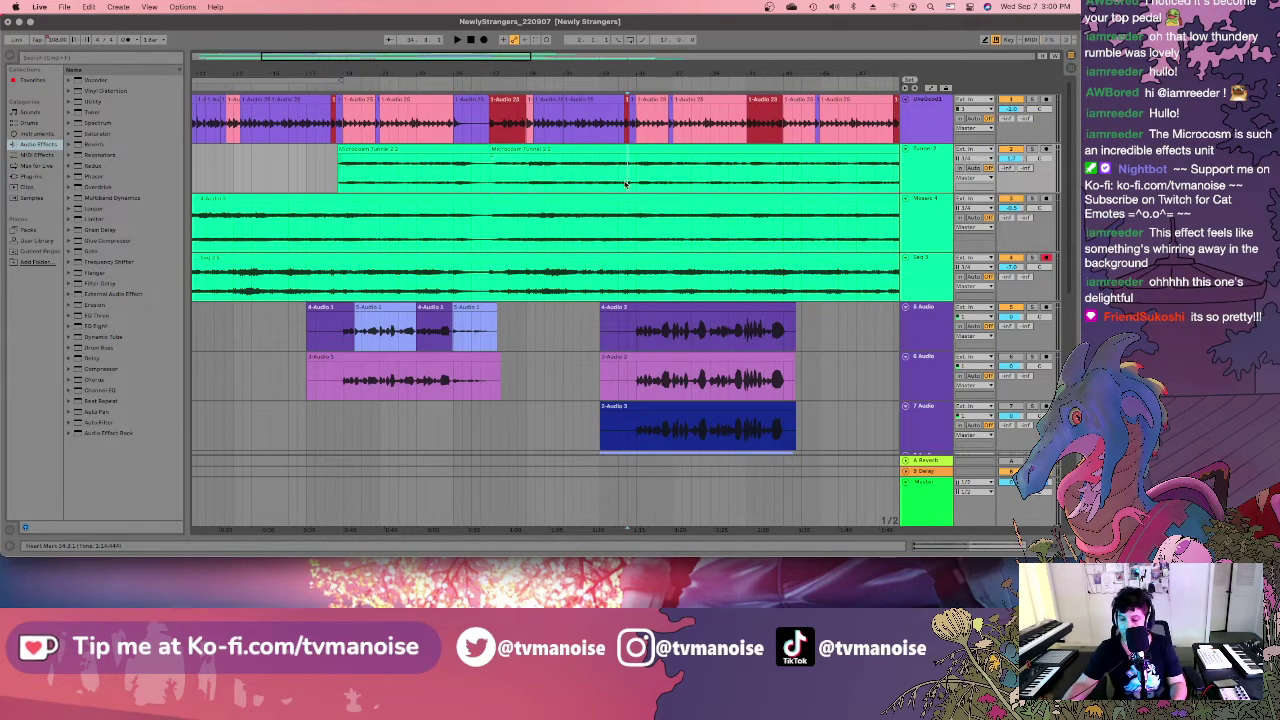
{"action": "scroll", "coordinate": [625, 183], "scroll_direction": "up", "scroll_amount": 8}
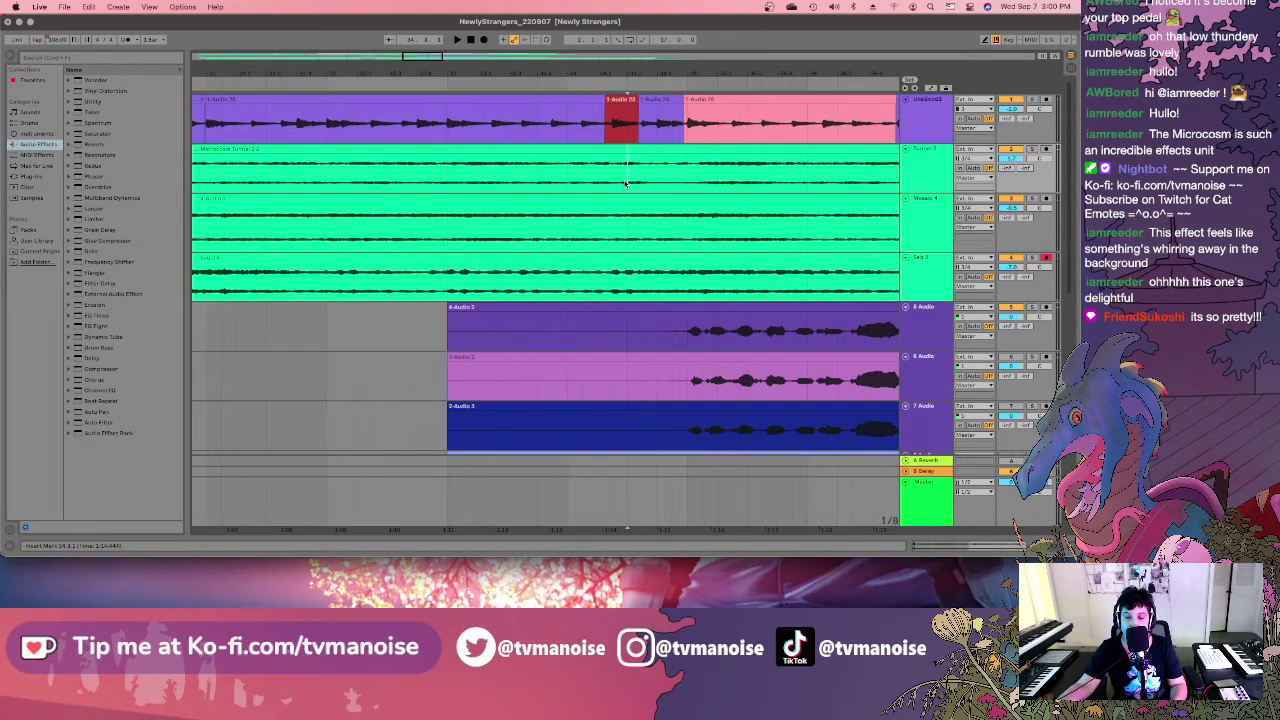
{"action": "scroll", "coordinate": [625, 183], "scroll_direction": "down", "scroll_amount": 3}
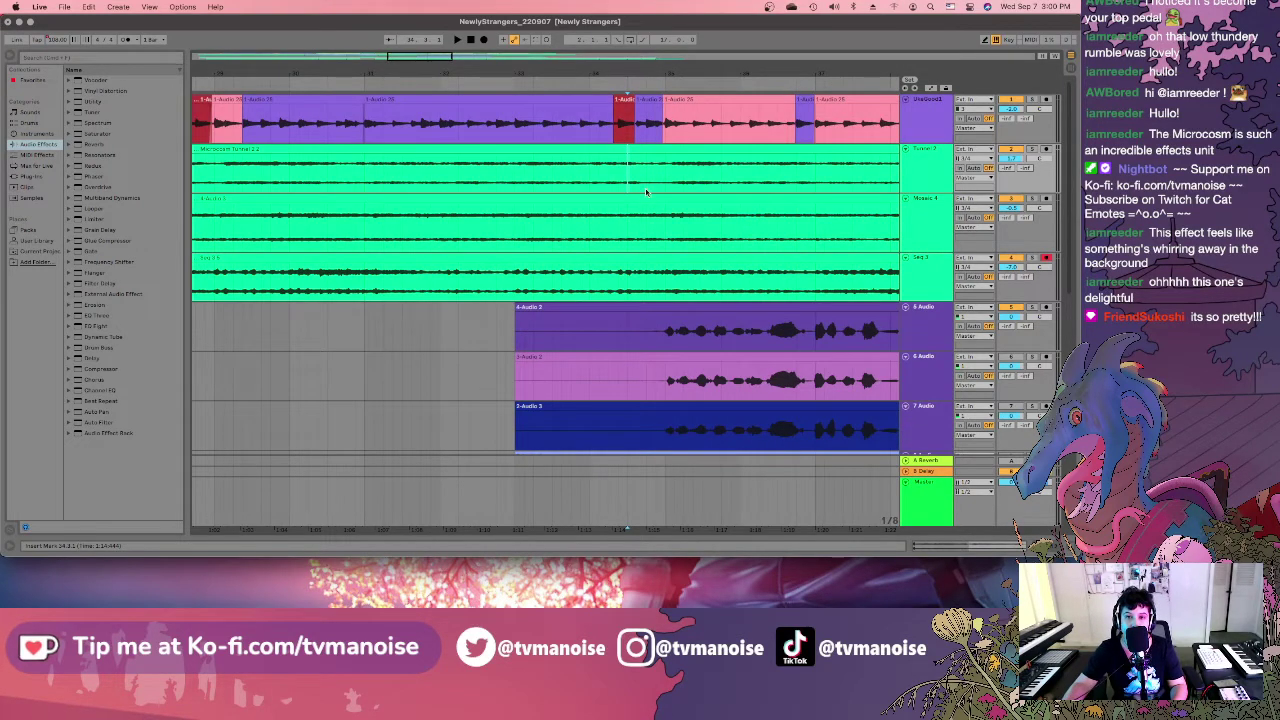
{"action": "scroll", "coordinate": [645, 192], "scroll_direction": "down", "scroll_amount": 2}
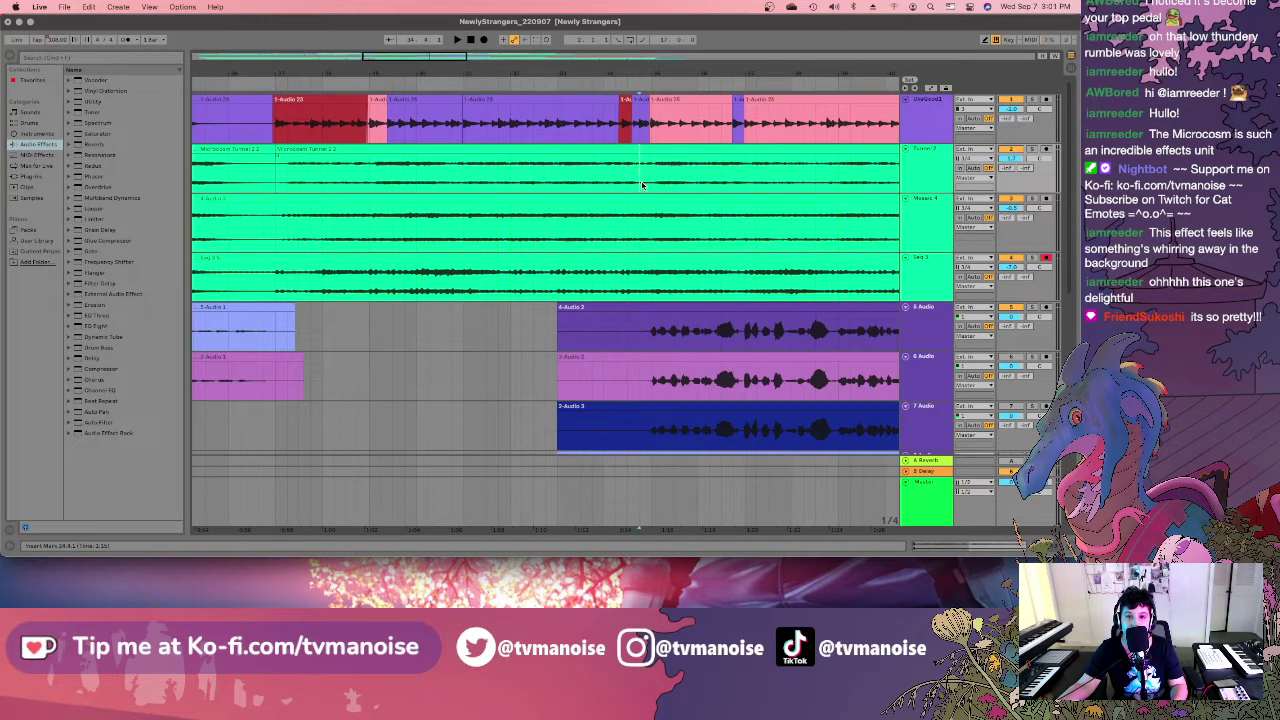
{"action": "left_click", "coordinate": [624, 150]}
{"action": "key", "text": "super+e"}
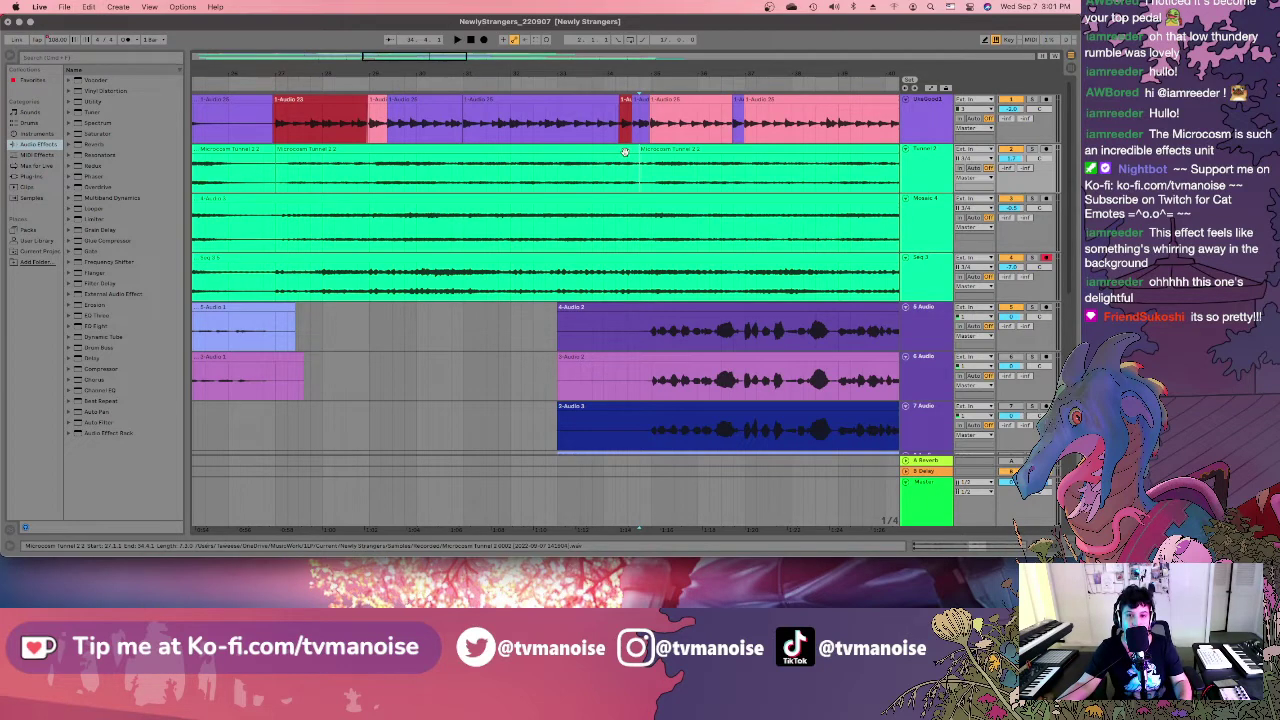
{"action": "key", "text": "Delete"}
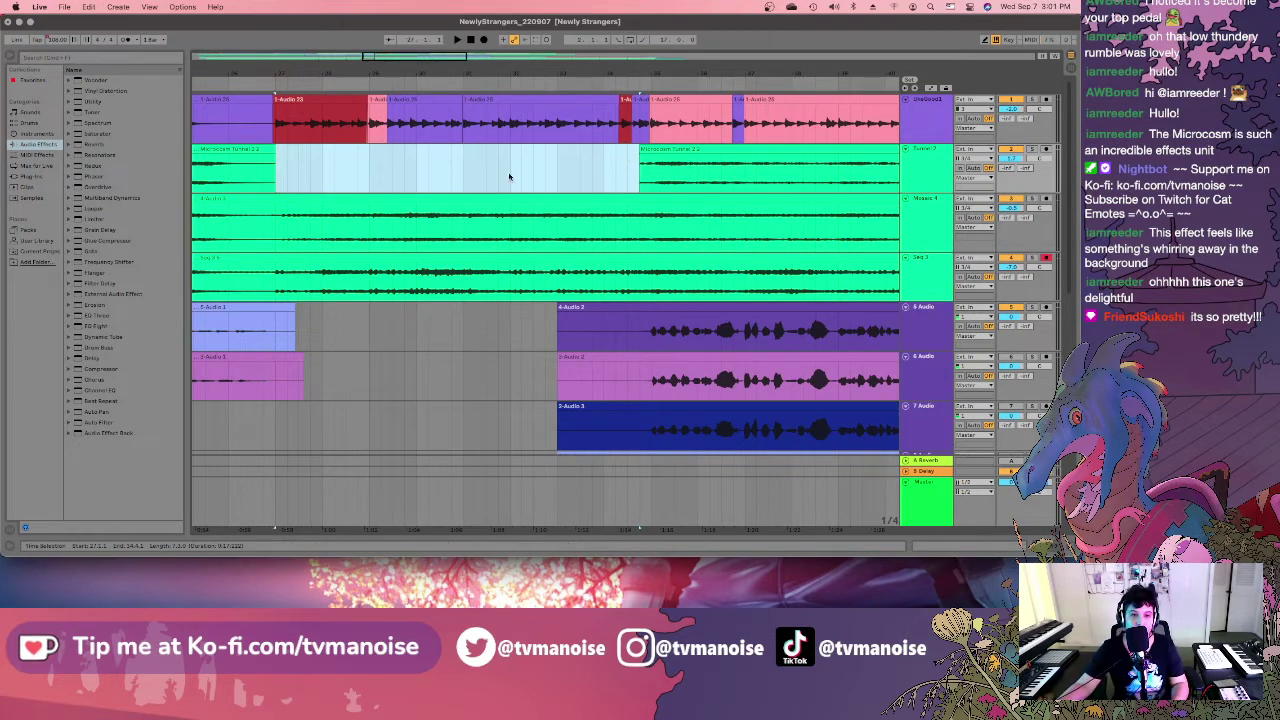
Add a fade-out to the Tunnel clip before the gap and a short fade-in to the clip after it.
{"action": "left_click_drag", "start_coordinate": [274, 156], "coordinate": [236, 158]}
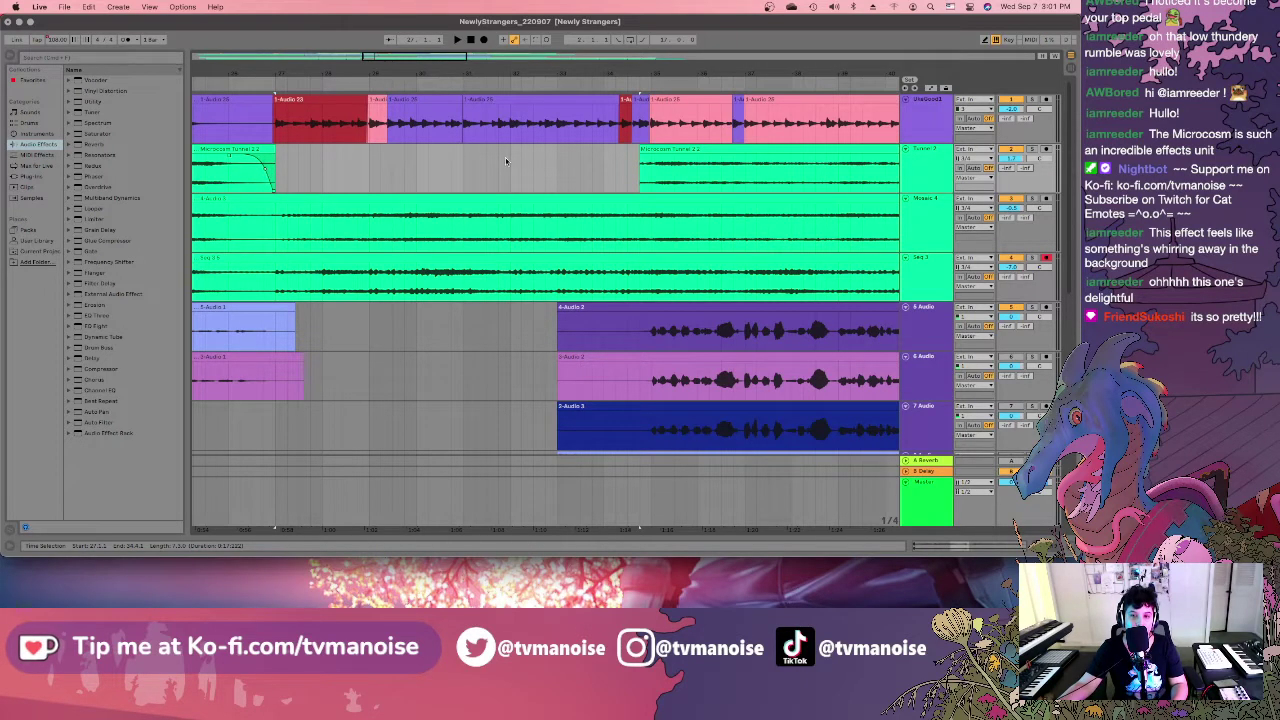
{"action": "left_click_drag", "start_coordinate": [641, 152], "coordinate": [655, 158]}
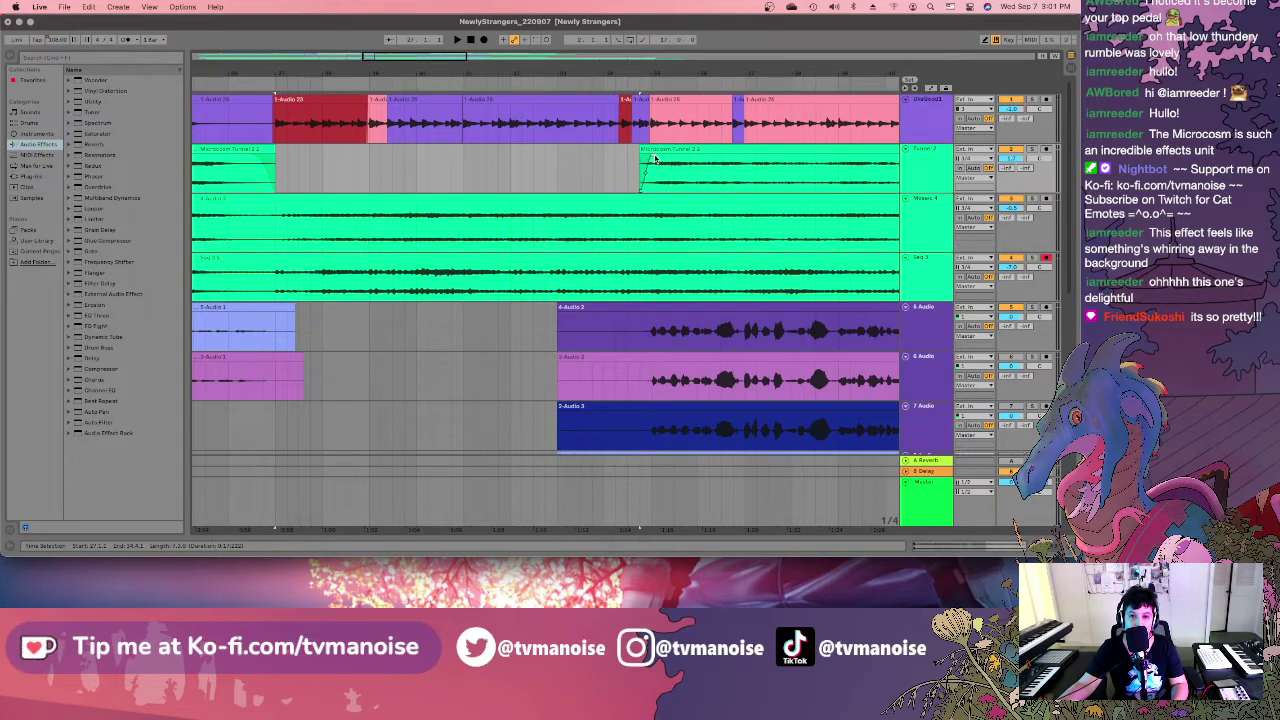
{"action": "left_click", "coordinate": [546, 165]}
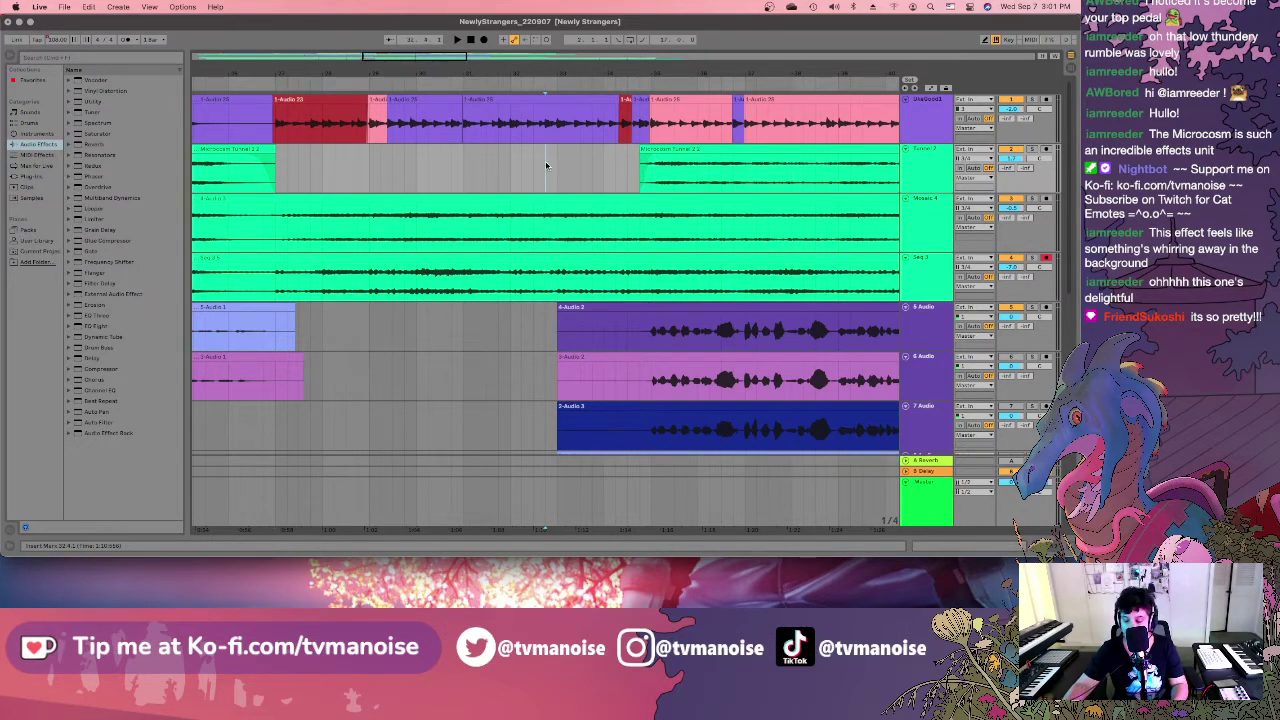
Play the whole arrangement from 3.1.1 to hear the edited Tunnel layer in context.
{"action": "key", "text": "minus"}
{"action": "key", "text": "minus"}
{"action": "key", "text": "minus"}
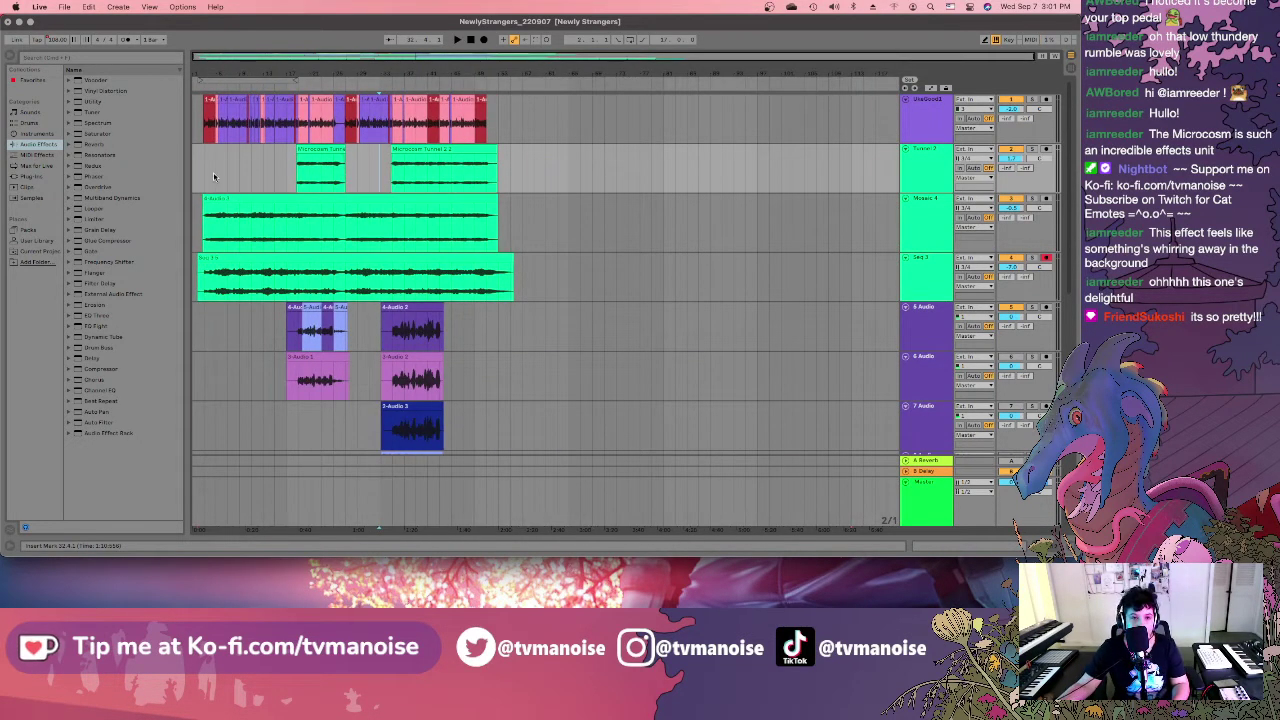
{"action": "left_click", "coordinate": [205, 173]}
{"action": "key", "text": "space"}
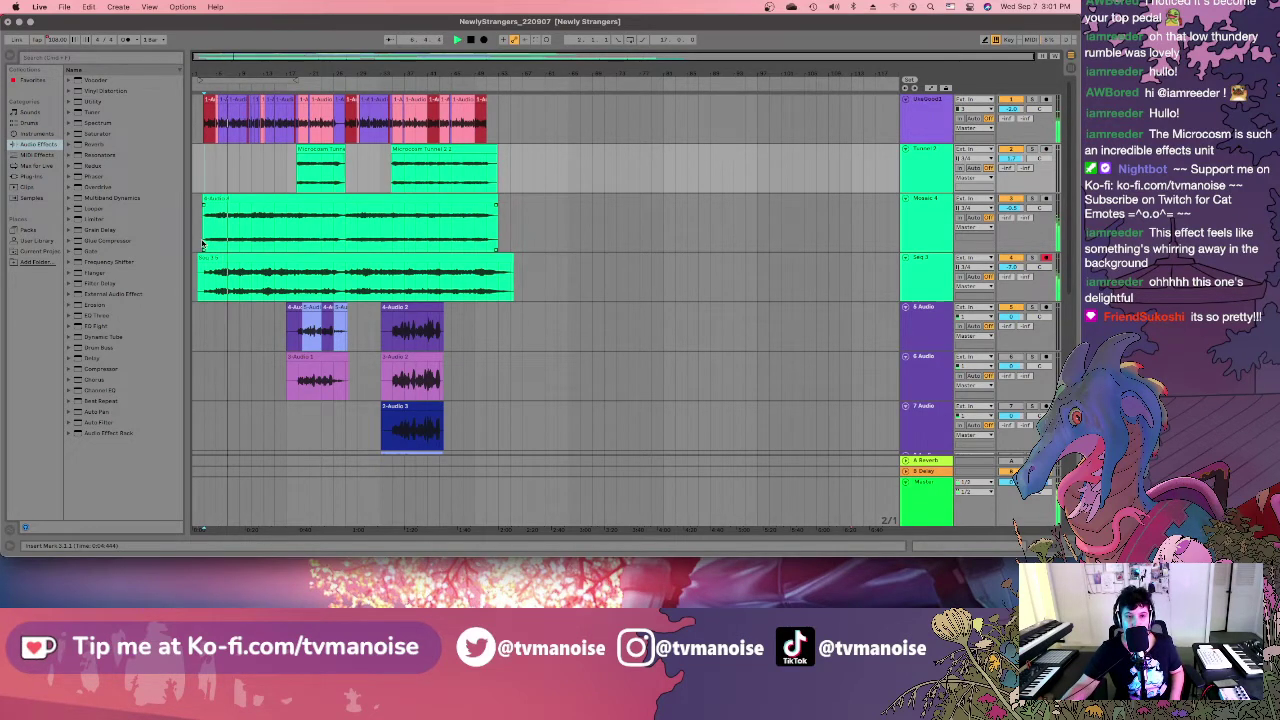
Lower the Seq 3 track's volume to about -13 dB and place the insert marker at 3.1.1 on the Mosaic track.
{"action": "left_click", "coordinate": [228, 272]}
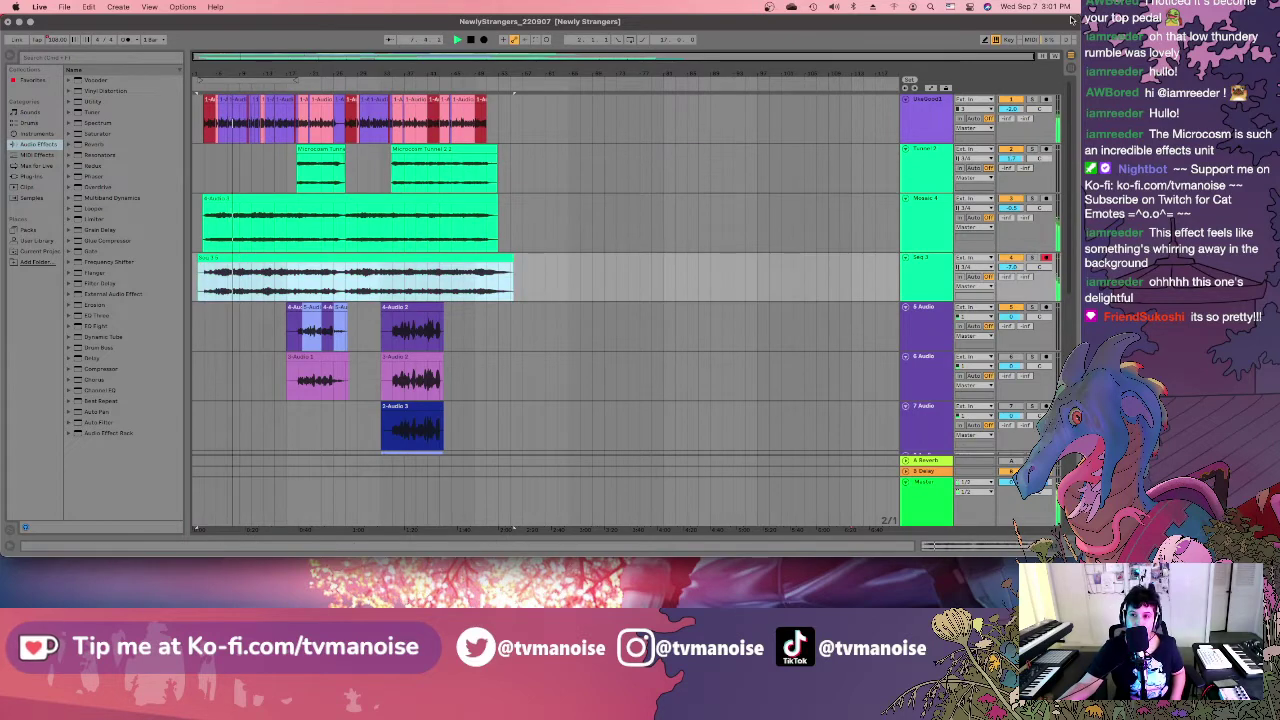
{"action": "left_click", "coordinate": [1069, 68]}
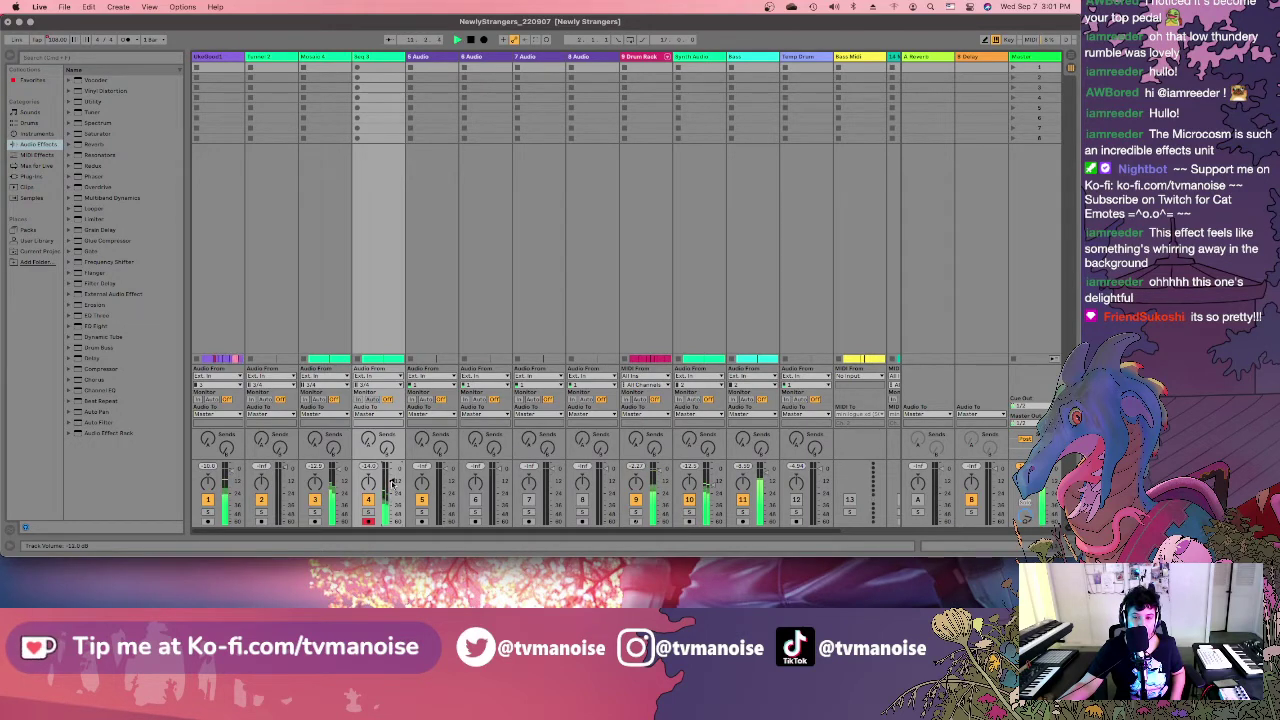
{"action": "left_click", "coordinate": [1069, 55]}
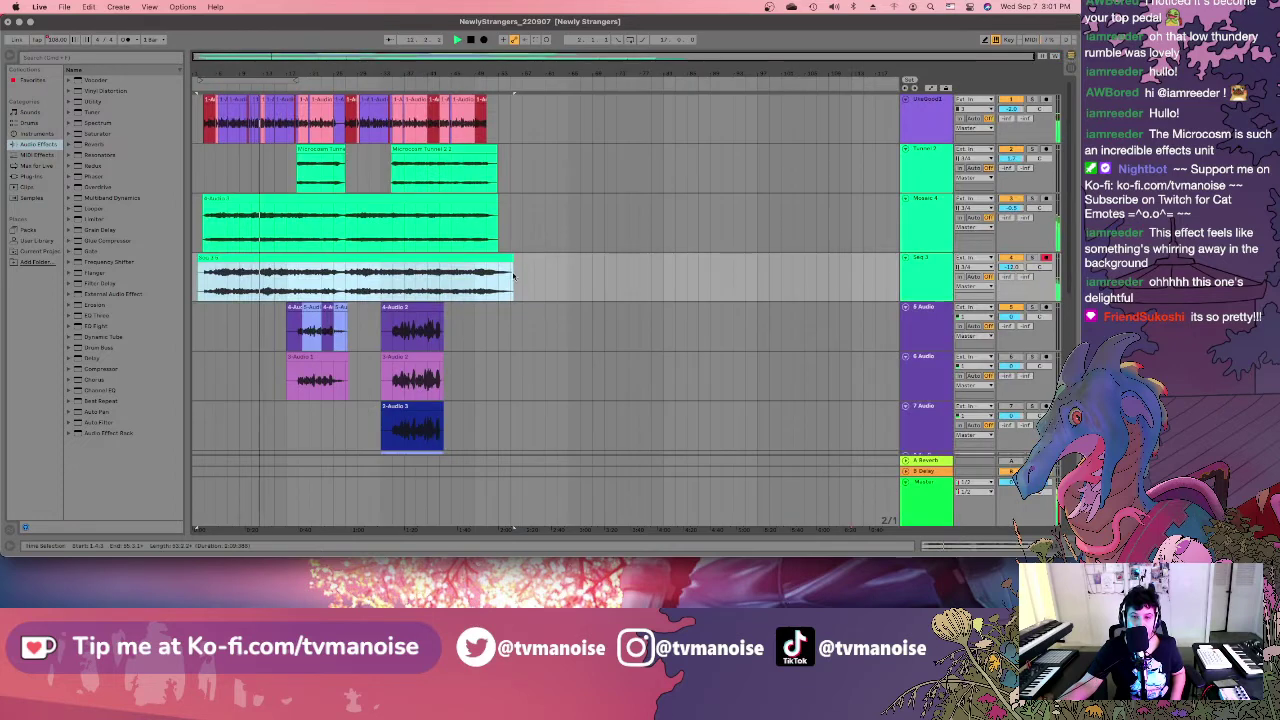
{"action": "left_click", "coordinate": [204, 242]}
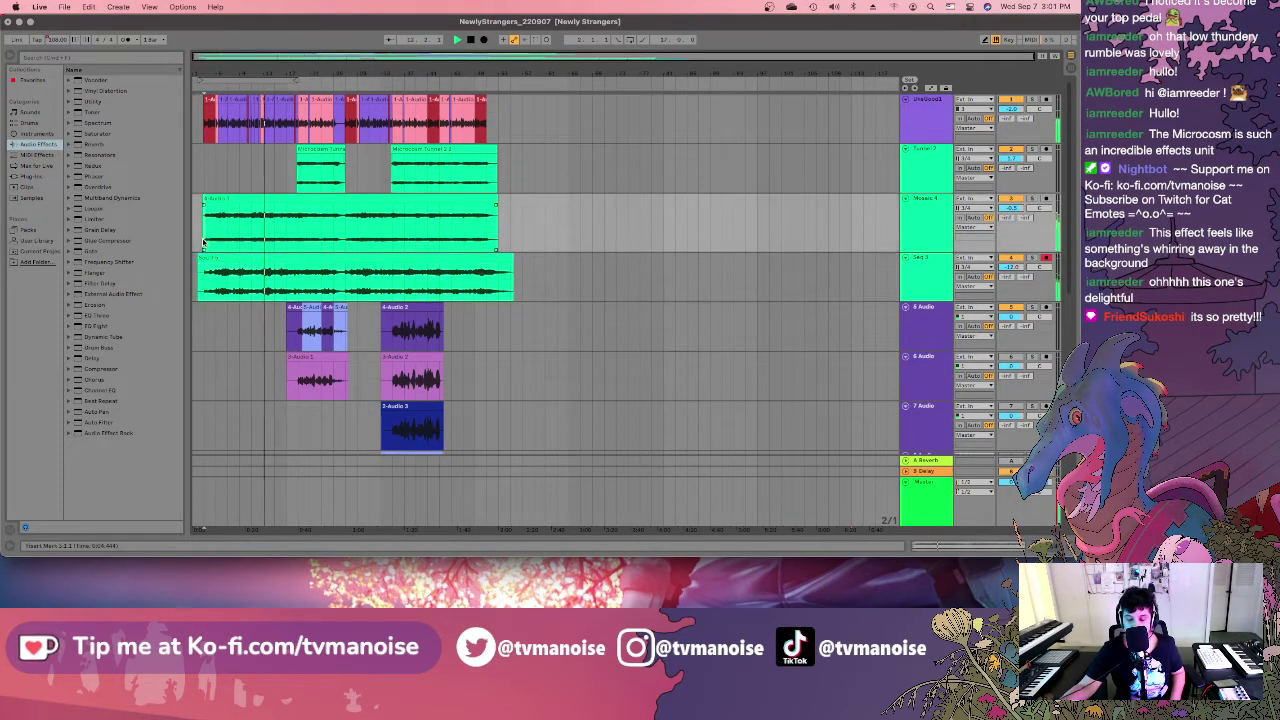
Adjust the Tunnel track's volume slightly in the mixer while the arrangement plays.
{"action": "key", "text": "plus"}
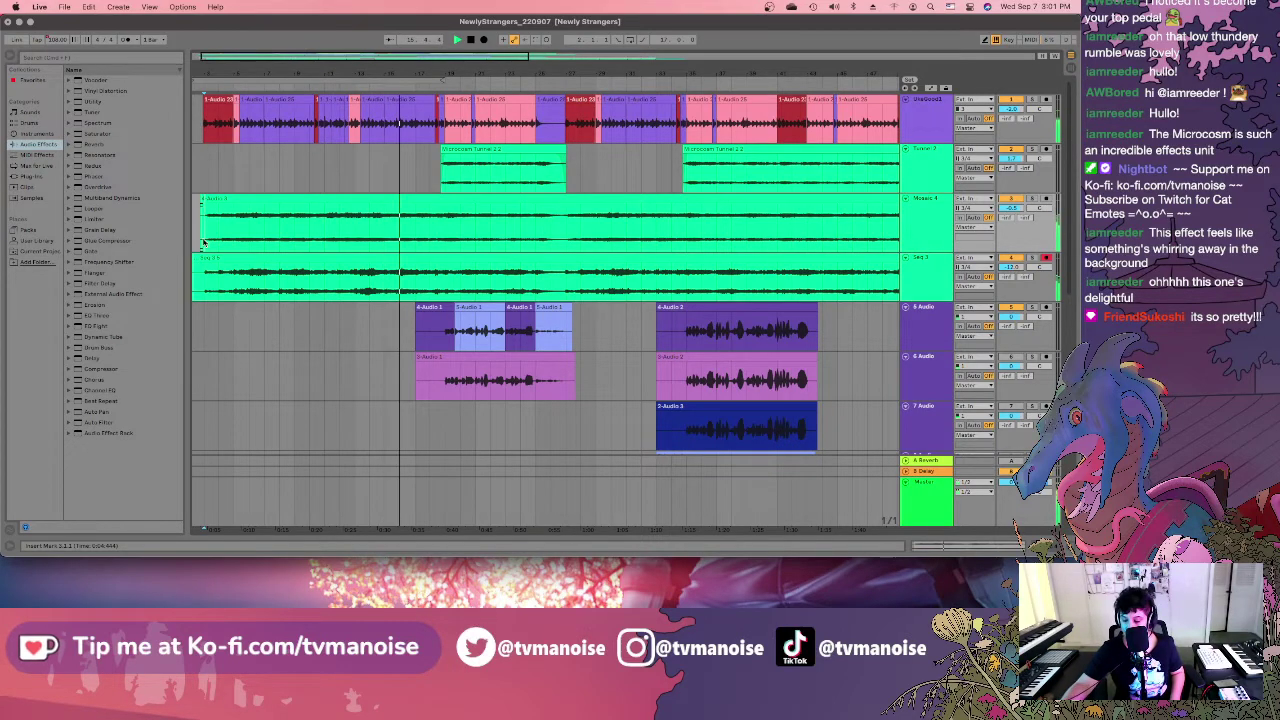
{"action": "key", "text": "plus"}
{"action": "key", "text": "plus"}
{"action": "key", "text": "plus"}
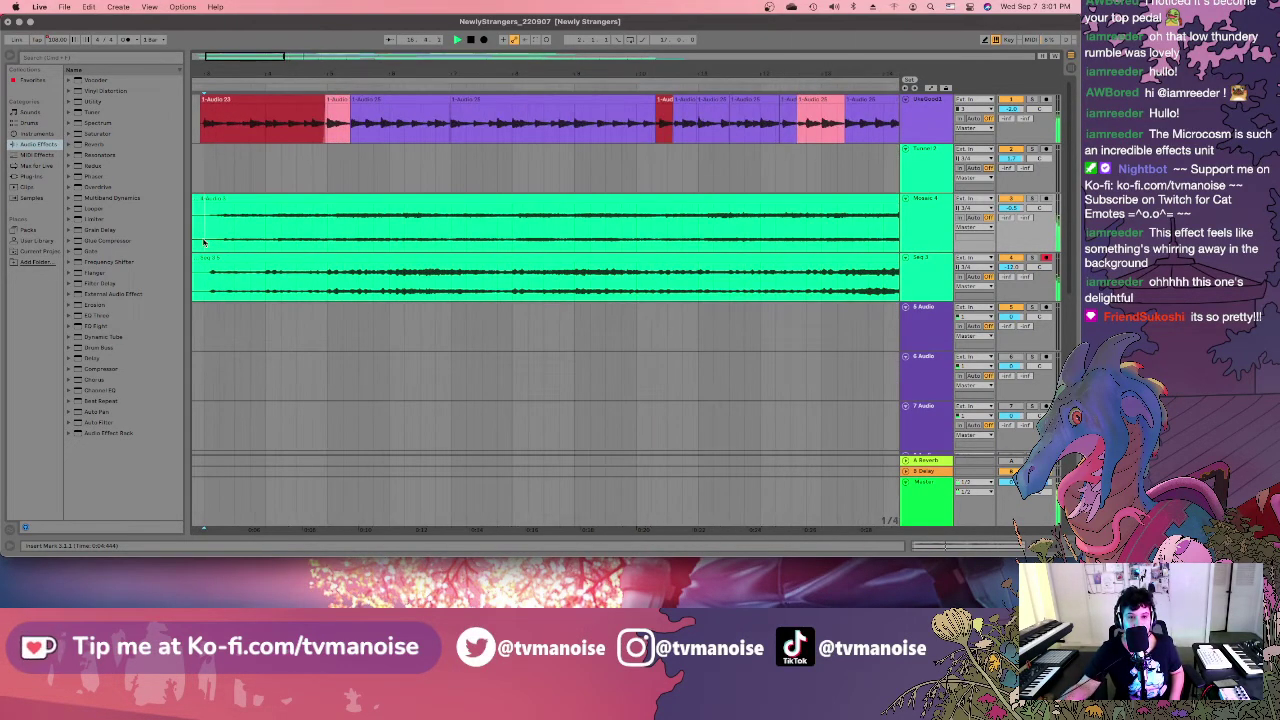
{"action": "key", "text": "minus"}
{"action": "key", "text": "minus"}
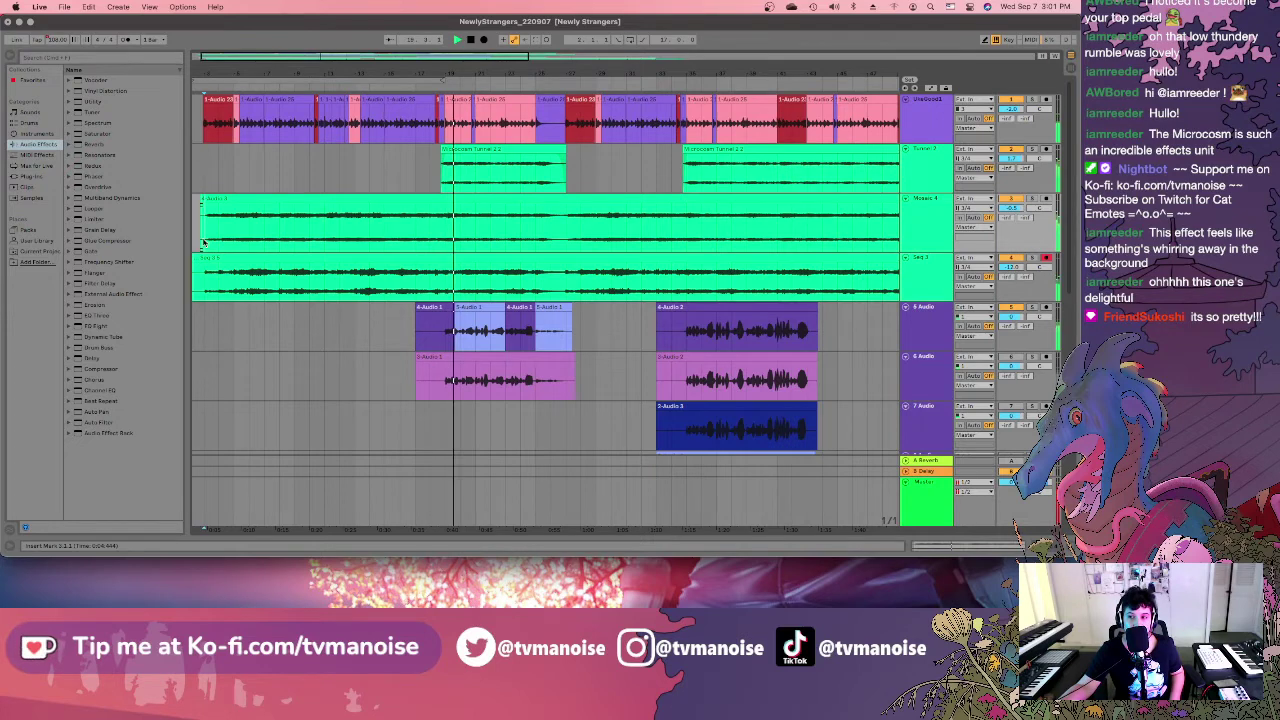
{"action": "left_click", "coordinate": [1071, 70]}
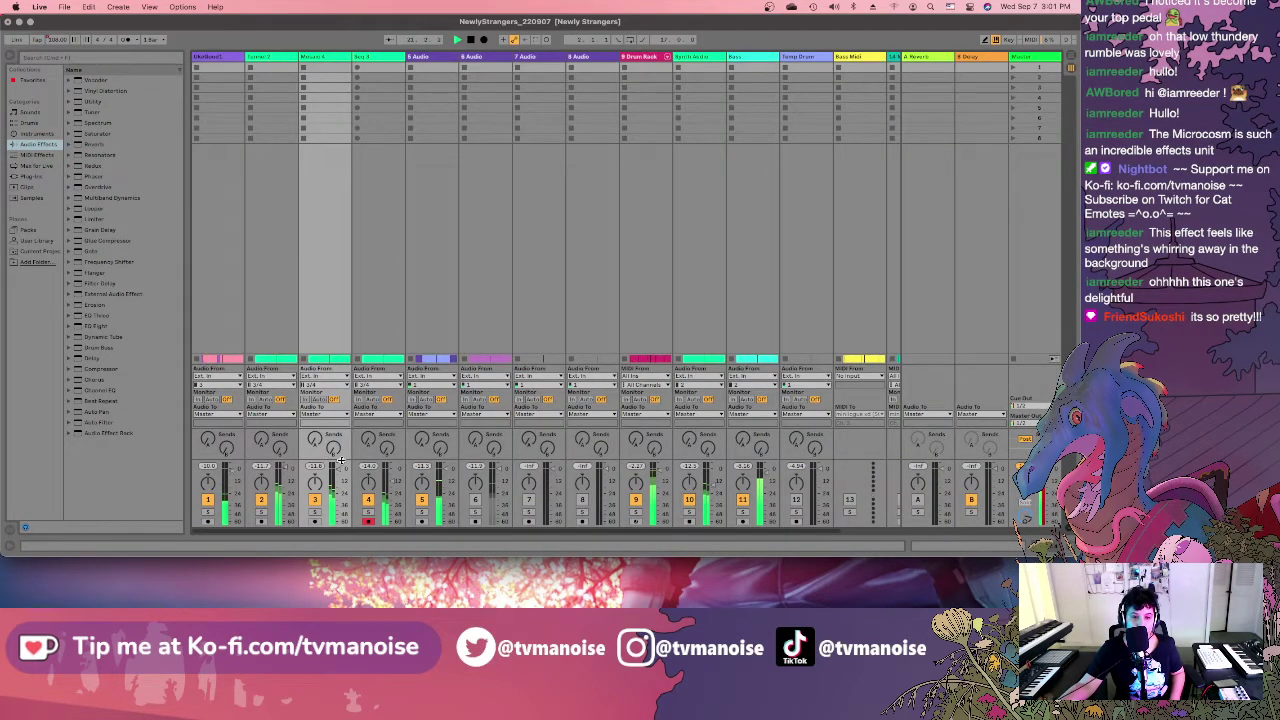
{"action": "left_click_drag", "start_coordinate": [288, 471], "coordinate": [288, 466]}
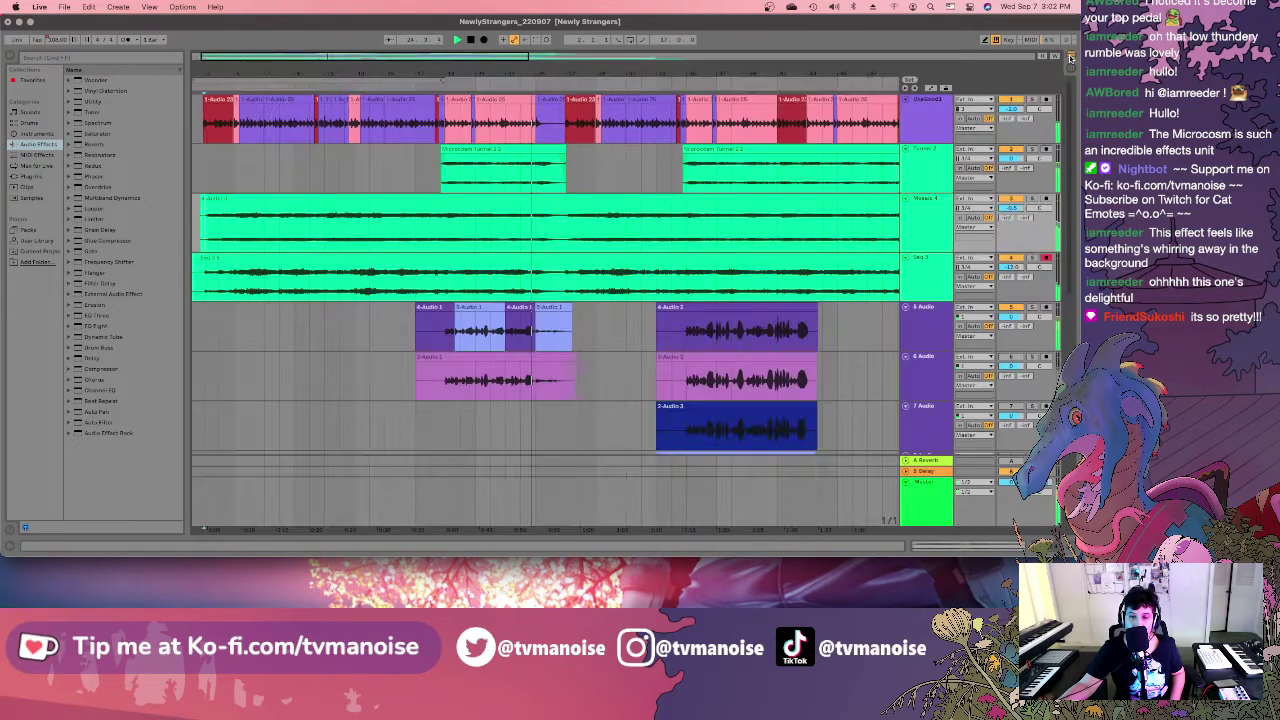
{"action": "left_click", "coordinate": [1070, 58]}
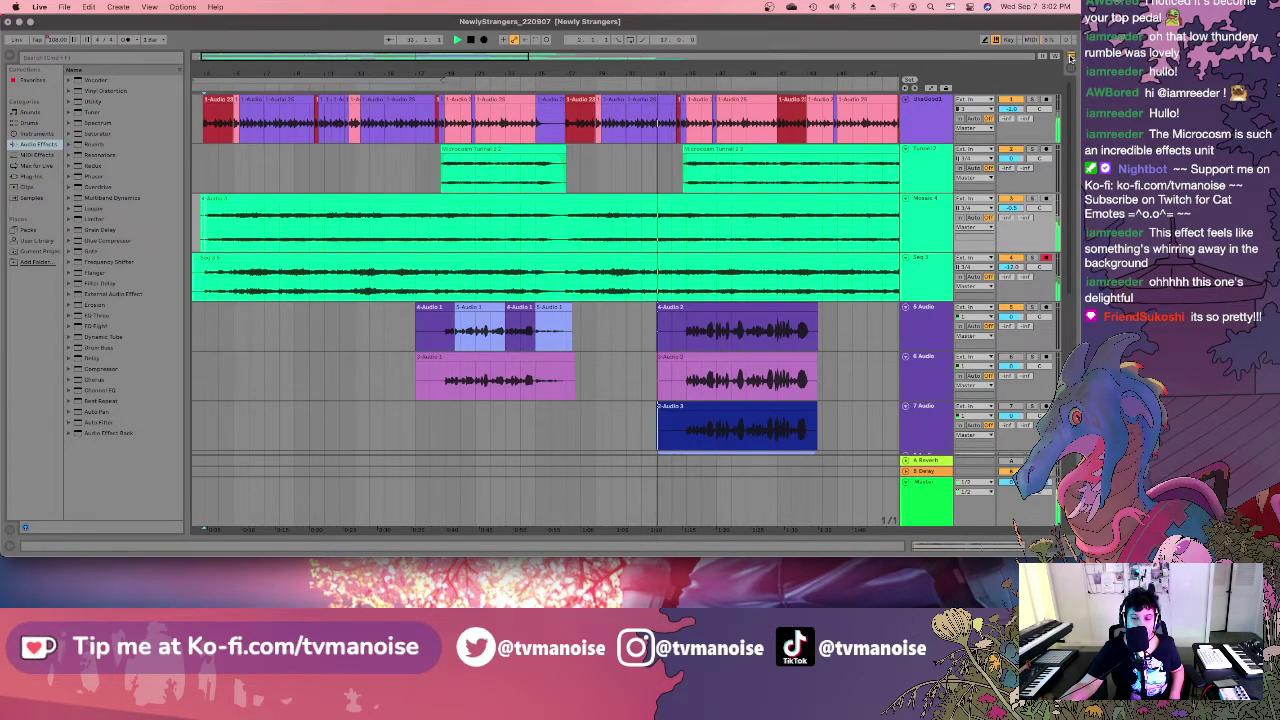
Select the Tunnel track in the mixer and bring its volume down a little during playback of the second section.
{"action": "key", "text": "minus"}
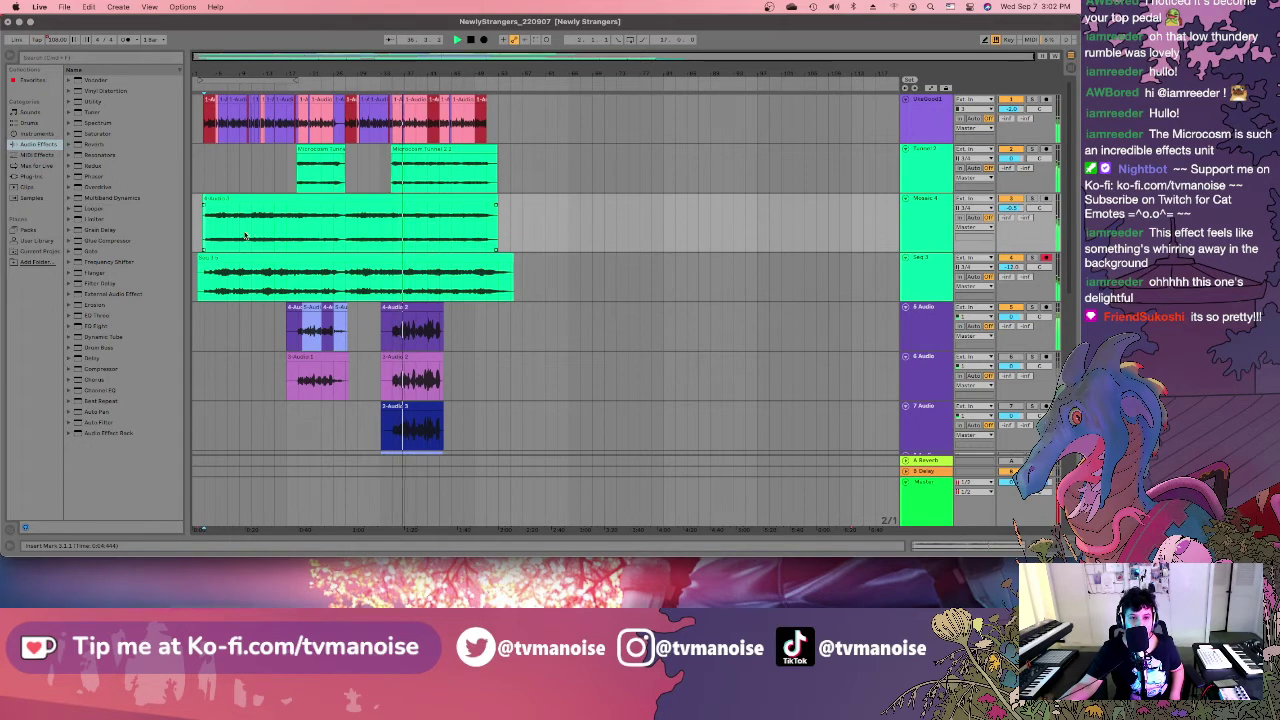
{"action": "scroll", "coordinate": [208, 228], "scroll_direction": "up", "scroll_amount": 5}
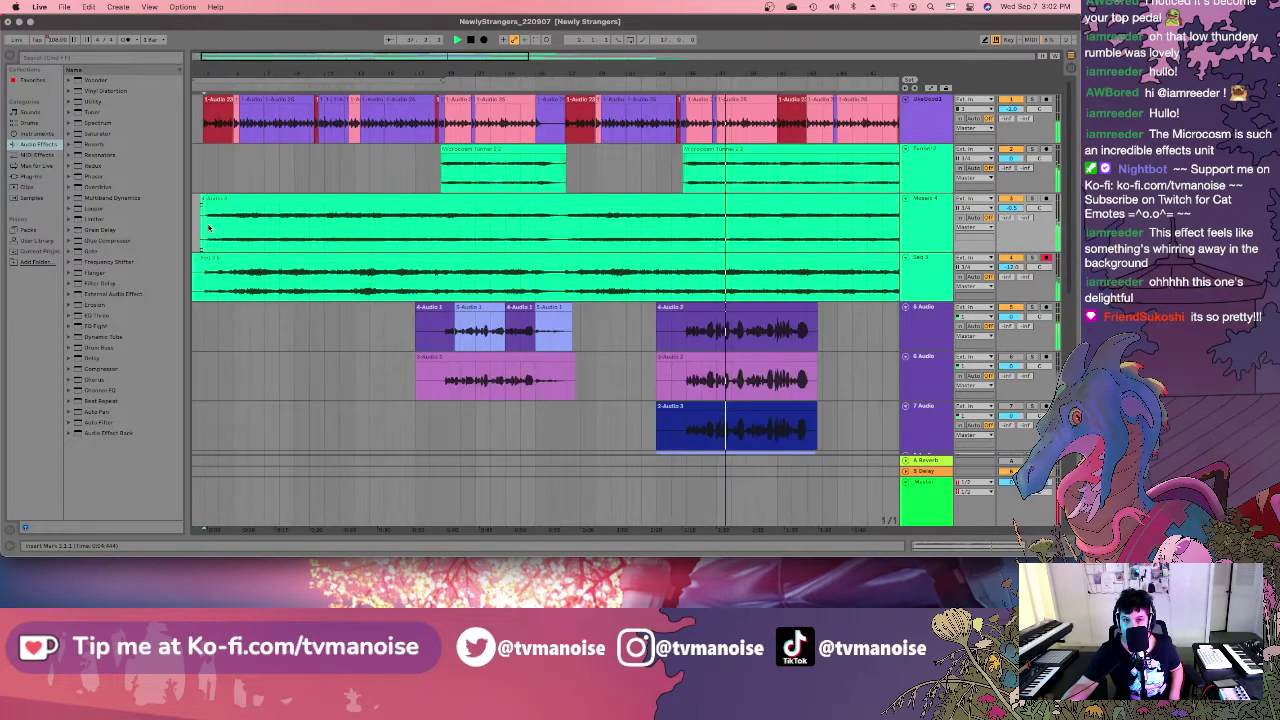
{"action": "scroll", "coordinate": [208, 228], "scroll_direction": "down", "scroll_amount": 5}
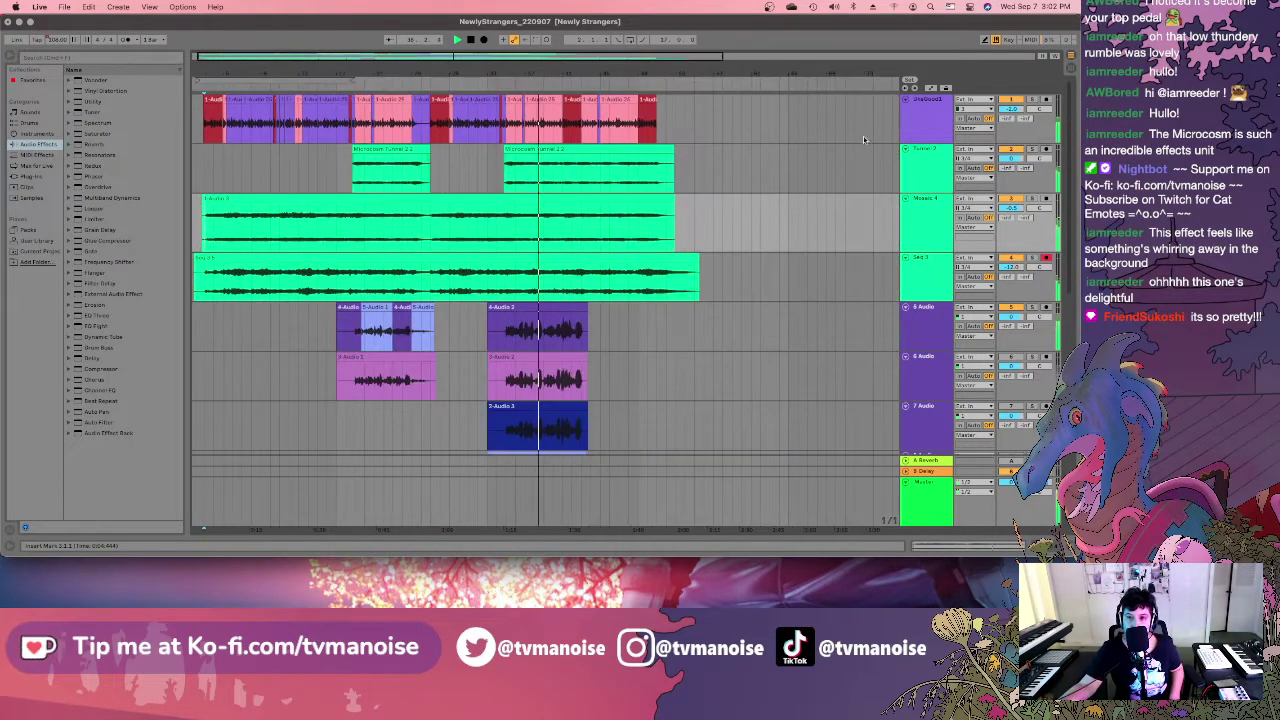
{"action": "left_click", "coordinate": [1072, 70]}
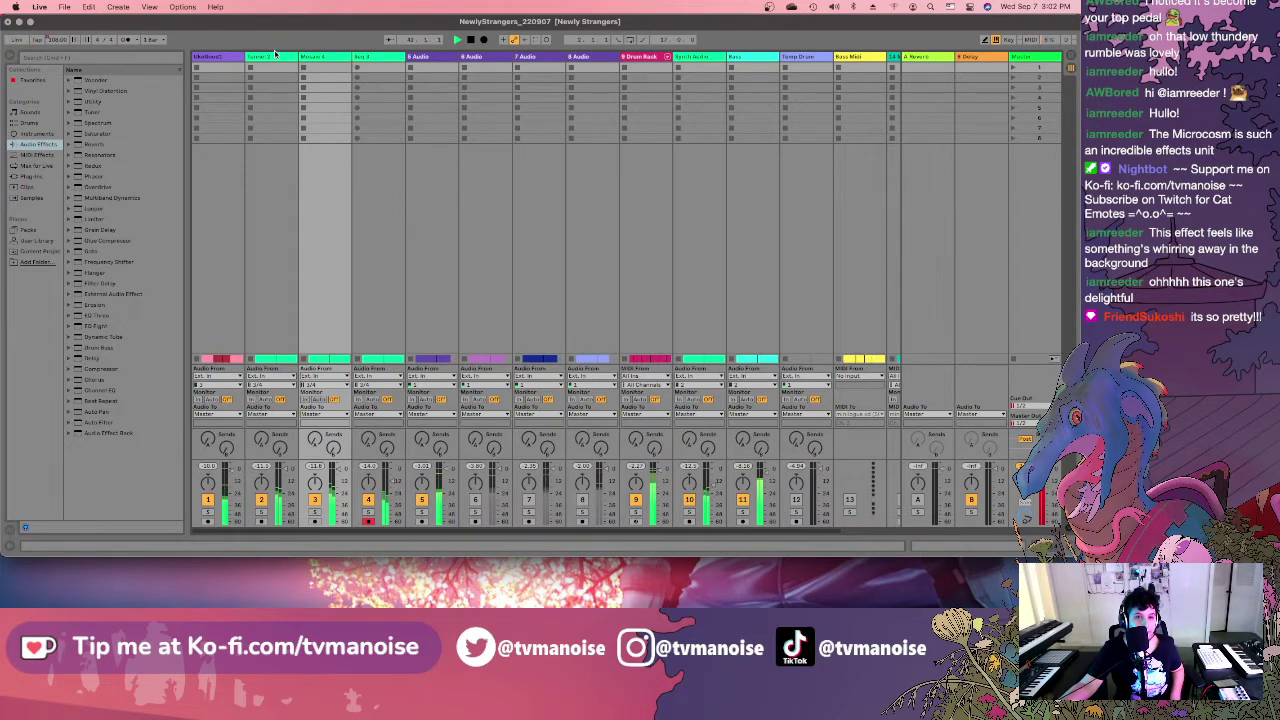
{"action": "left_click", "coordinate": [275, 55]}
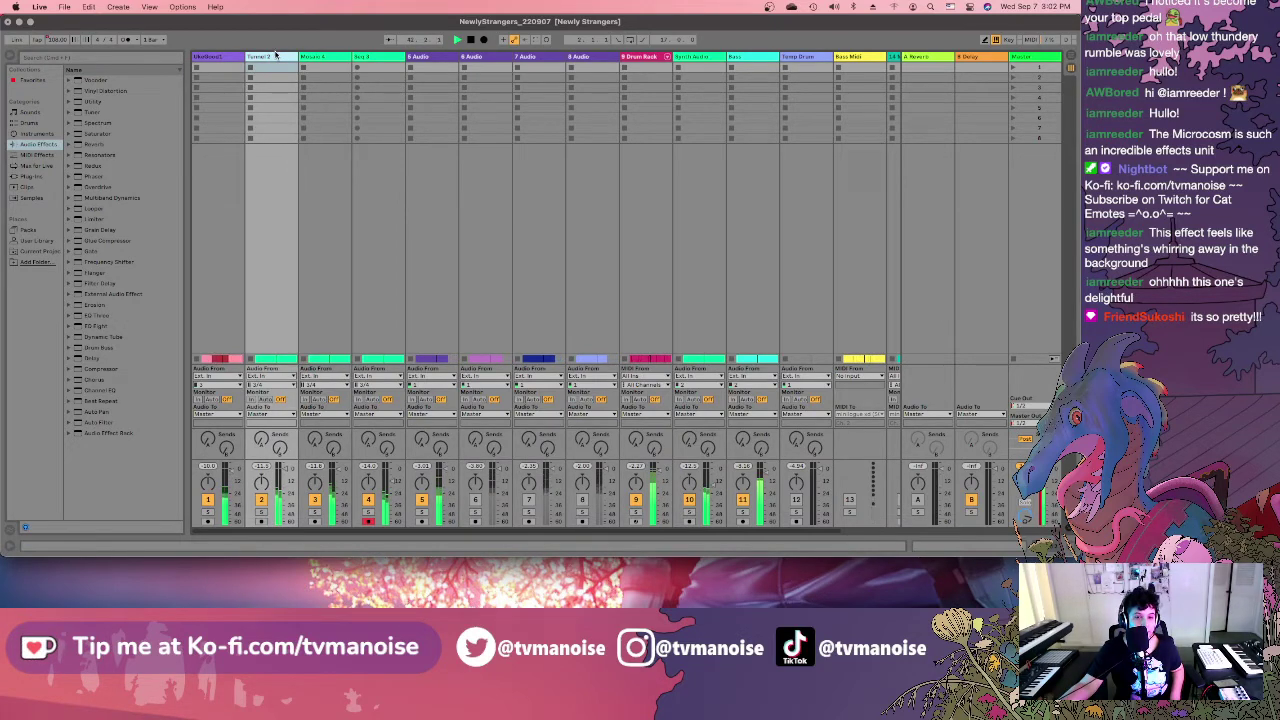
{"action": "left_click", "coordinate": [287, 470]}
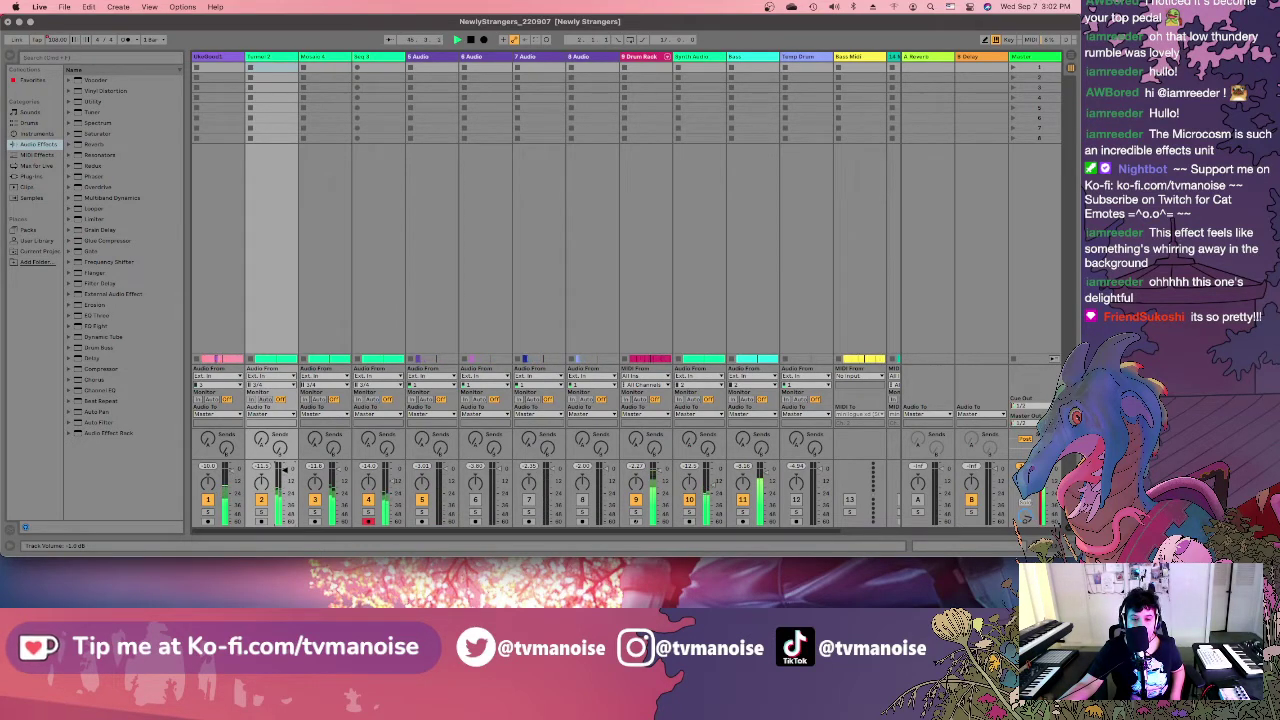
{"action": "left_click", "coordinate": [1070, 57]}
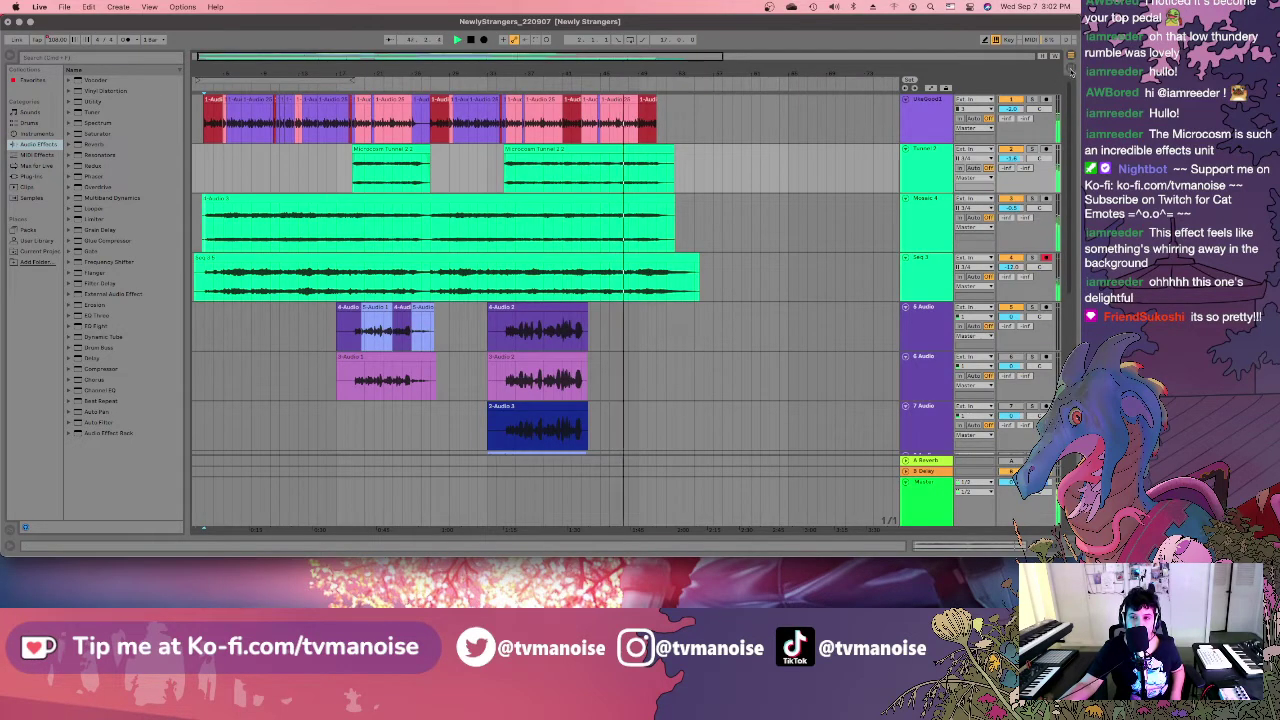
Select the Tunnel, Mosaic and Seq tracks and lower their volumes together, bringing Mosaic to about -2 dB.
{"action": "left_click", "coordinate": [1070, 57]}
{"action": "left_click", "coordinate": [271, 55]}
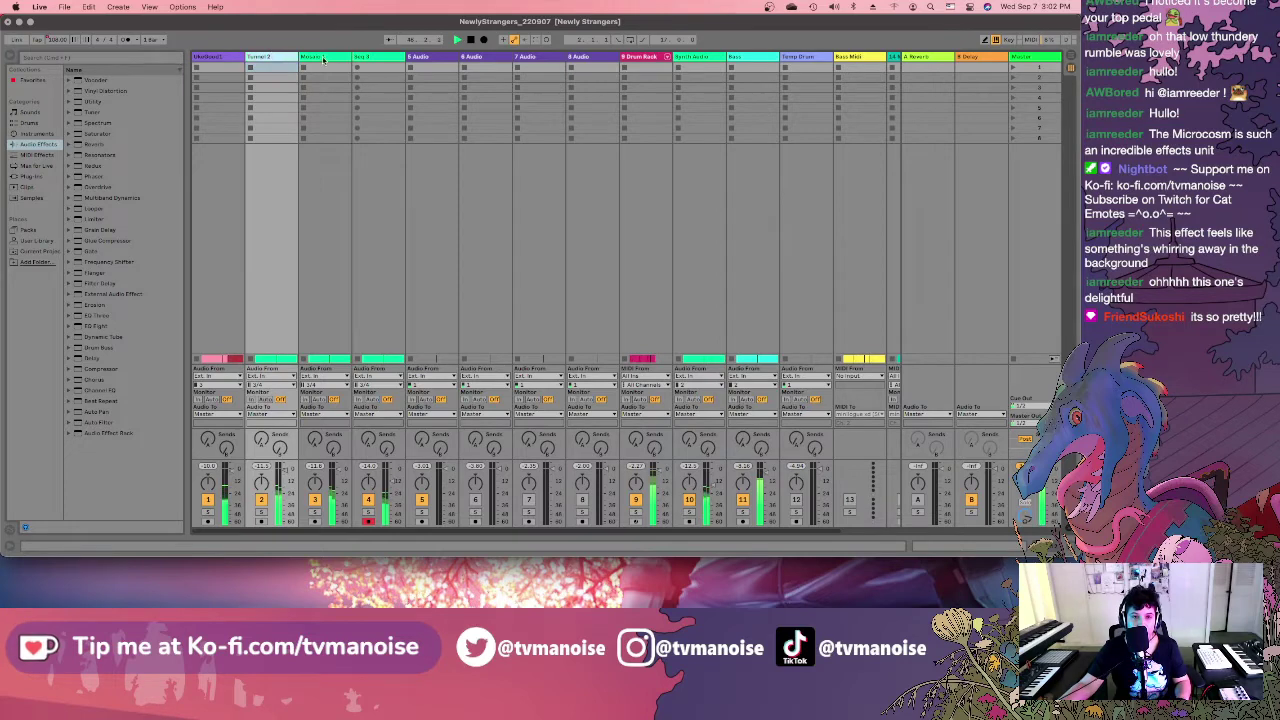
{"action": "left_click", "coordinate": [364, 57], "text": "shift"}
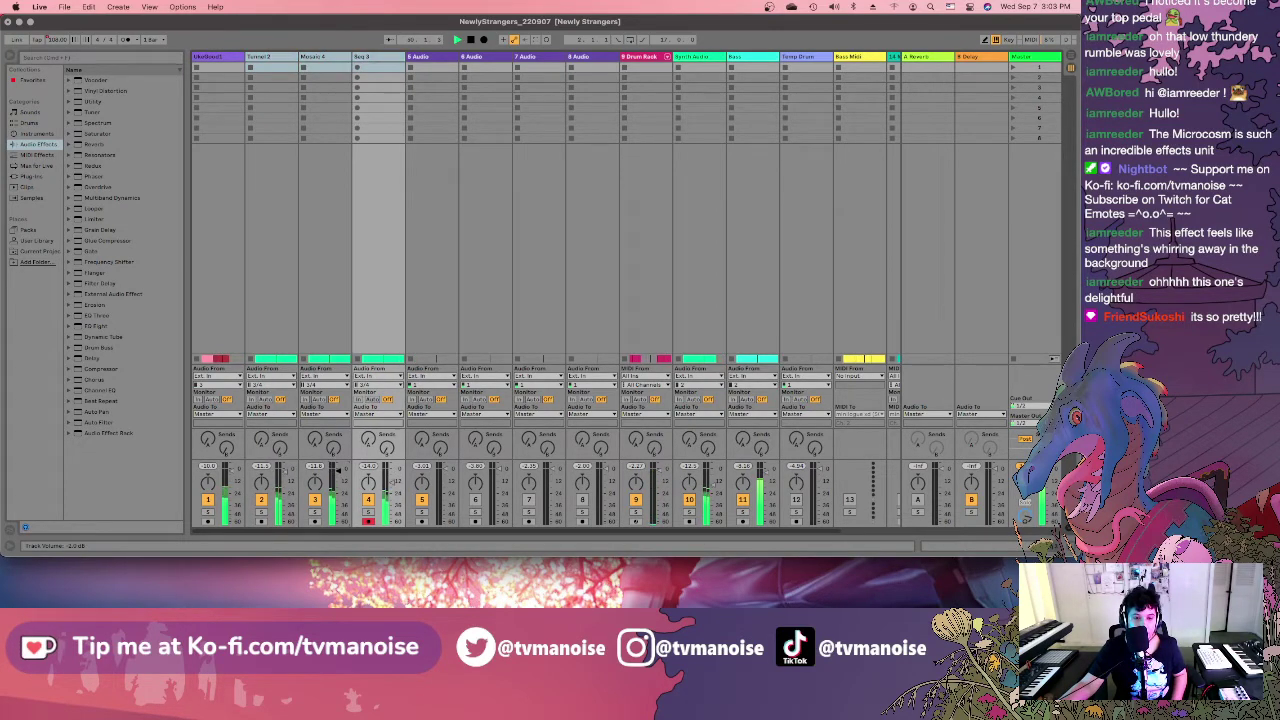
Search all browser content for "ozone" and add Ozone 8 Elements to the Mosaic track.
{"action": "left_click", "coordinate": [314, 228]}
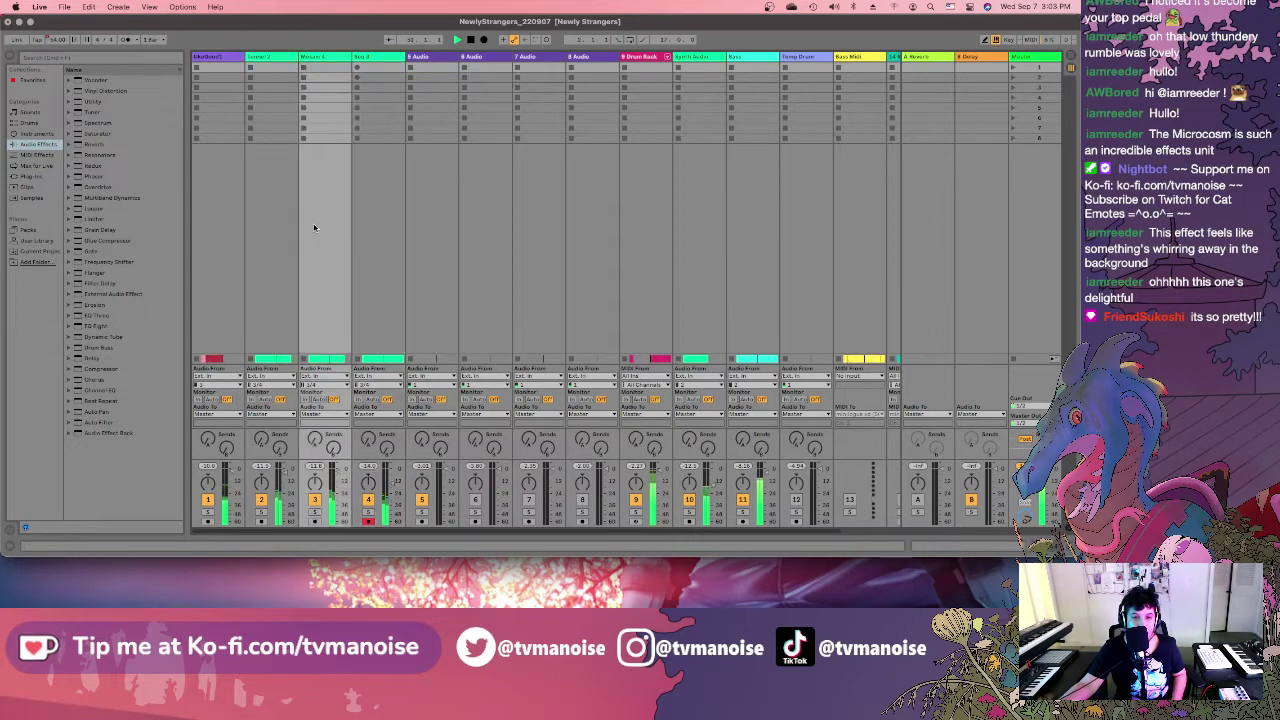
{"action": "left_click", "coordinate": [72, 57]}
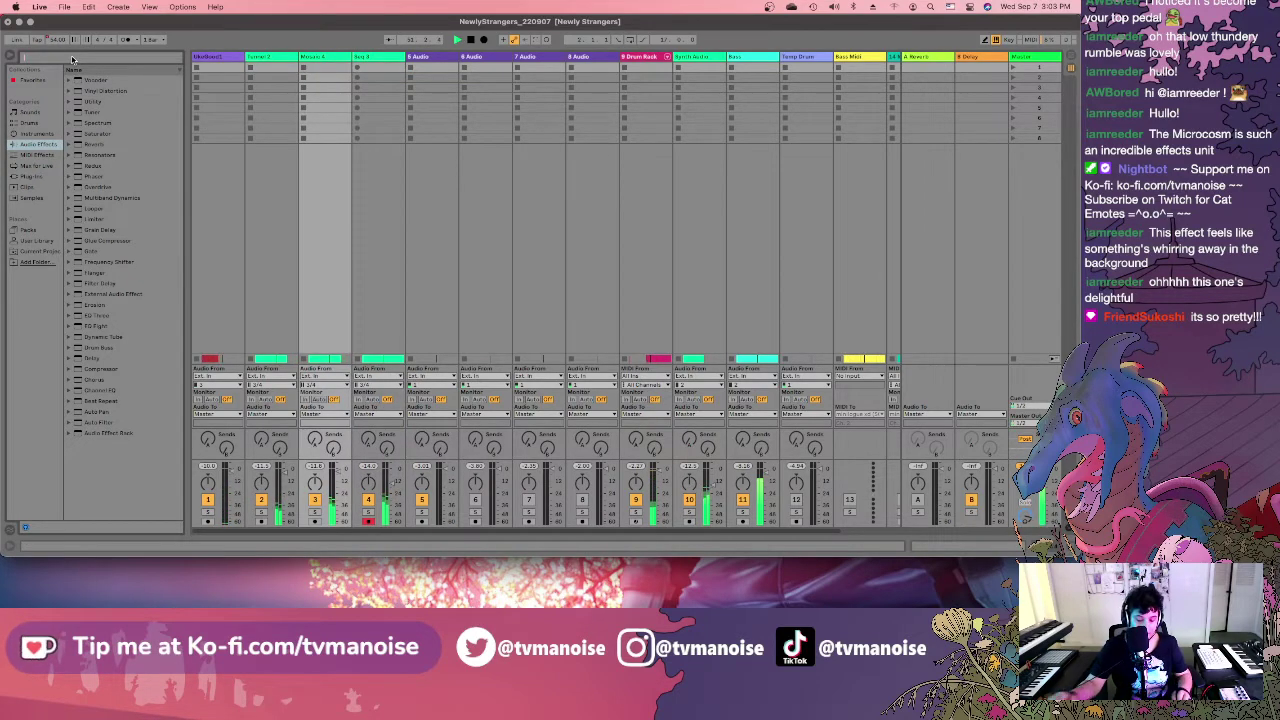
{"action": "type", "text": "ozone"}
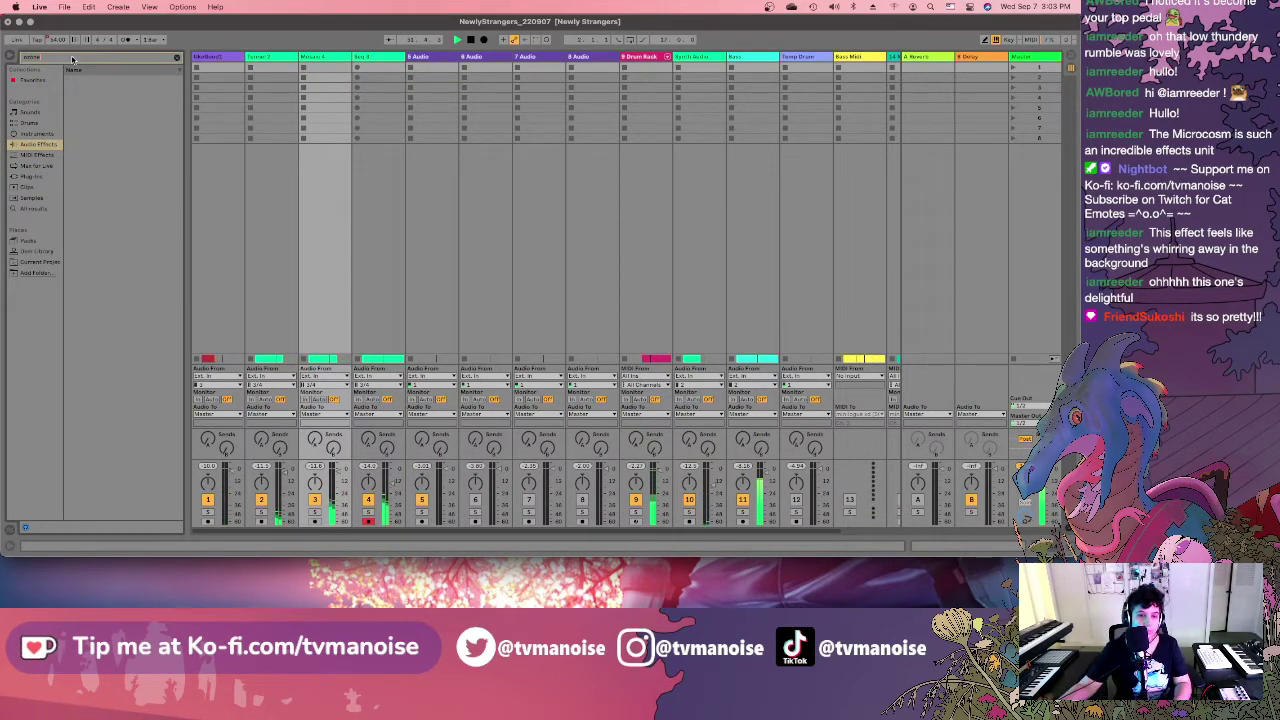
{"action": "left_click", "coordinate": [33, 208]}
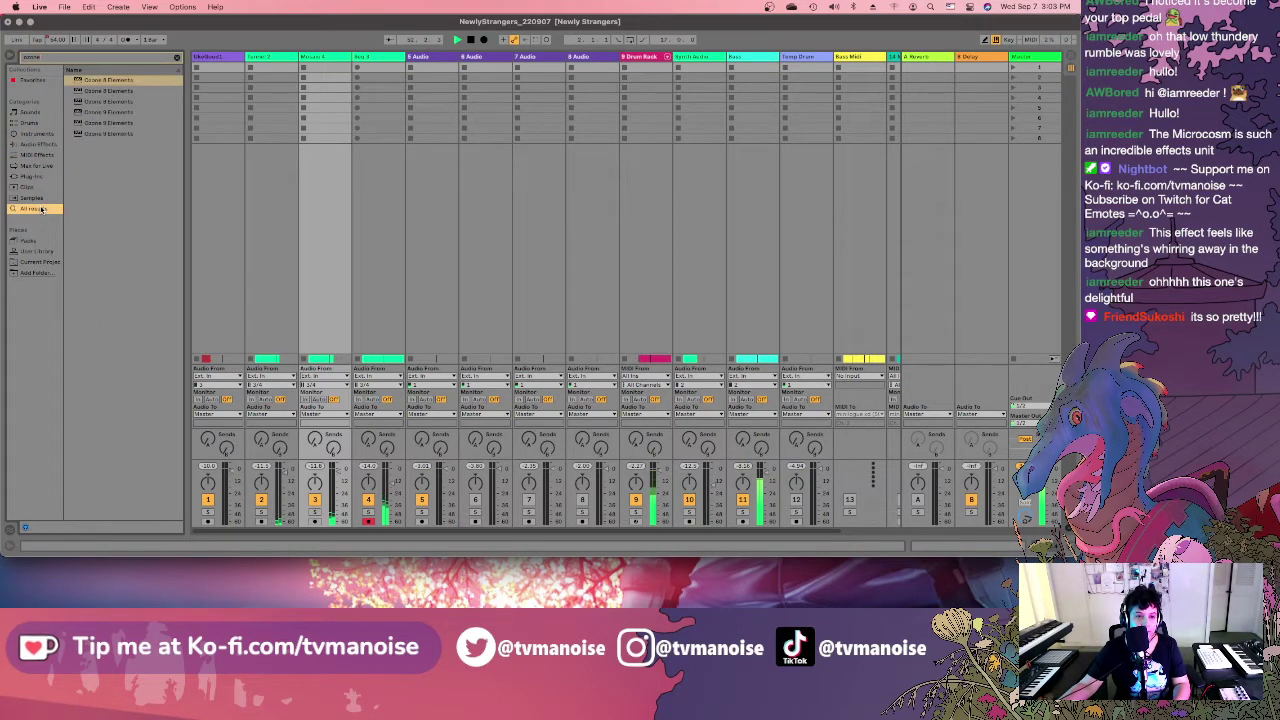
{"action": "left_click", "coordinate": [119, 81]}
{"action": "double_click", "coordinate": [325, 59]}
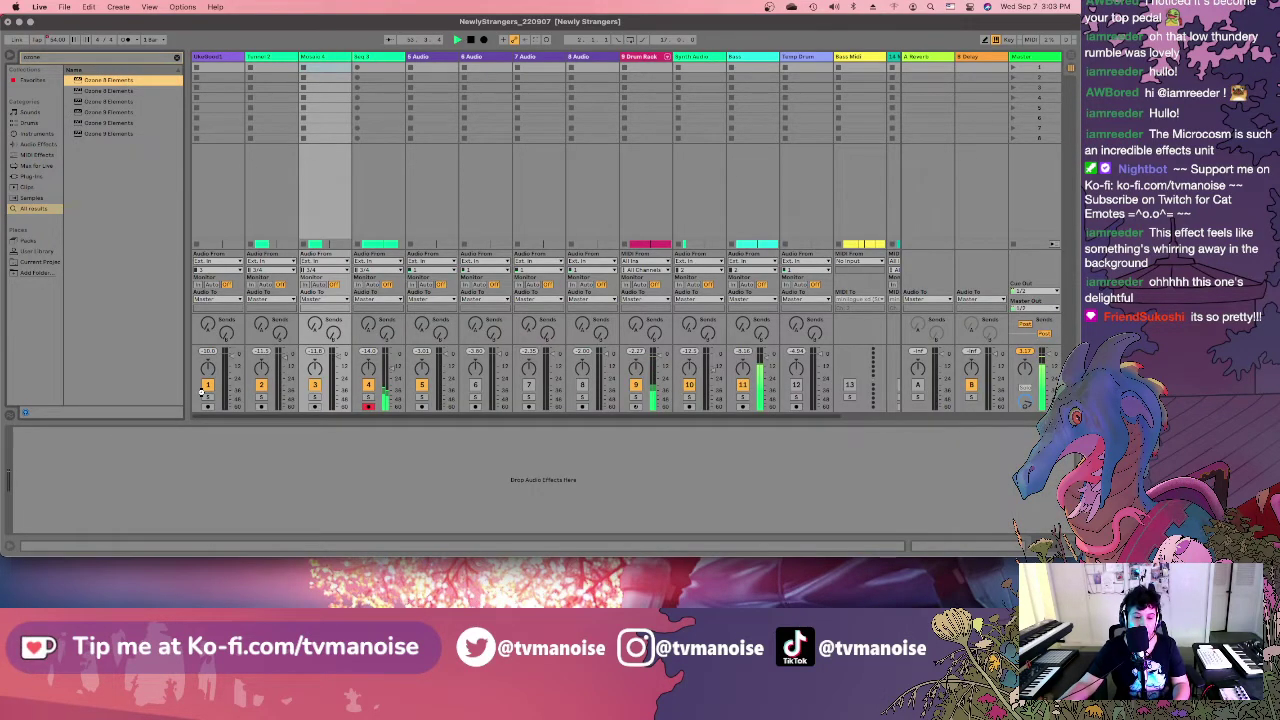
{"action": "left_click_drag", "start_coordinate": [203, 393], "coordinate": [205, 392]}
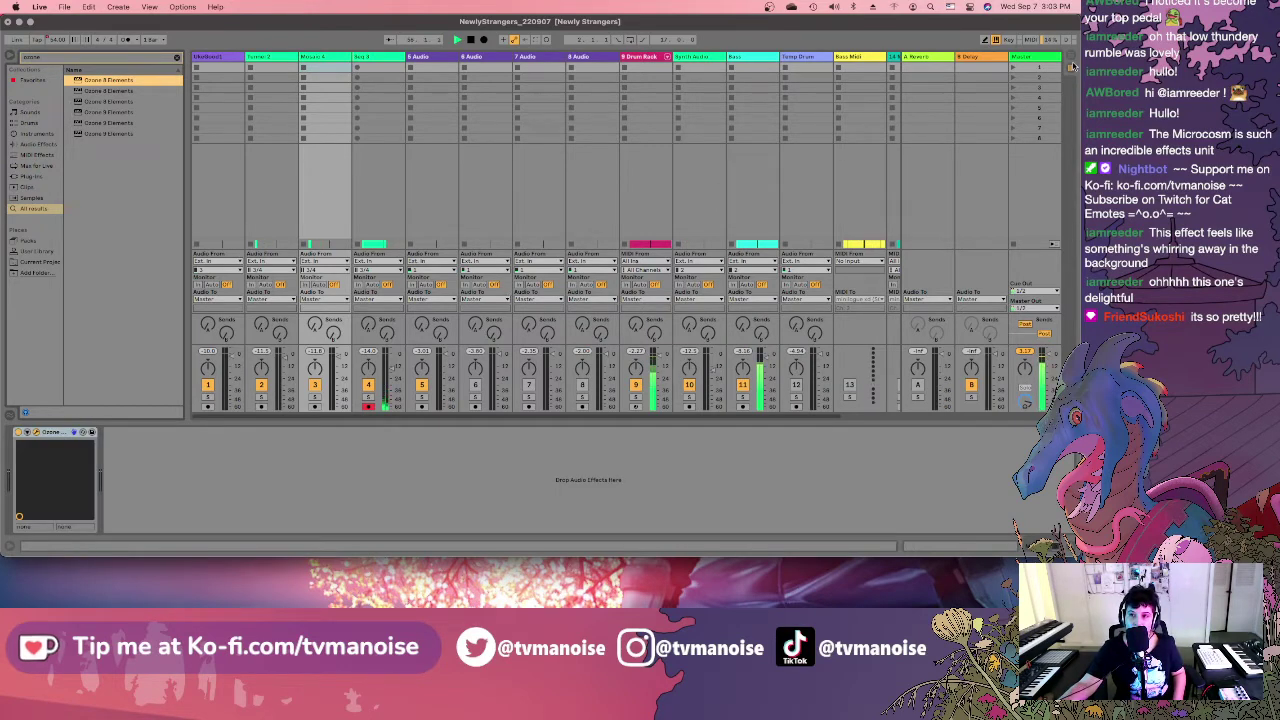
Return to the arrangement, move the Ozone window clear of the clip starts, and play from 3.1.1.
{"action": "key", "text": "Tab"}
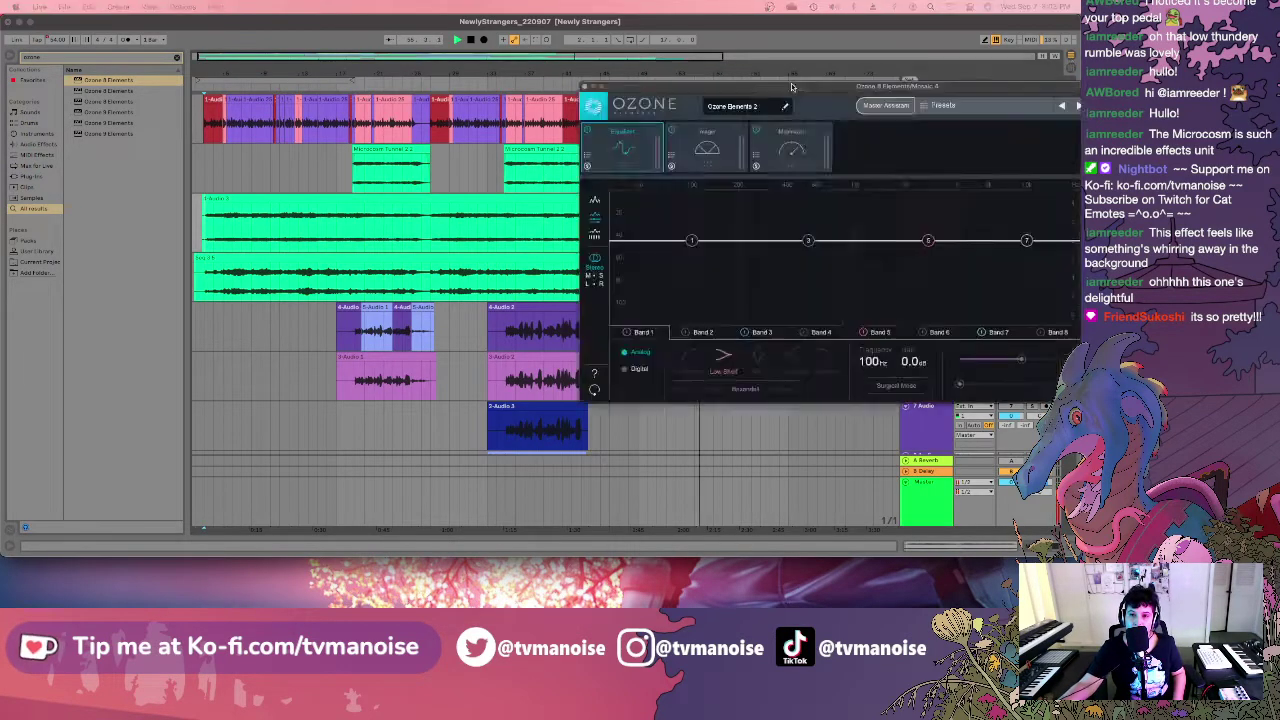
{"action": "left_click_drag", "start_coordinate": [795, 95], "coordinate": [296, 184]}
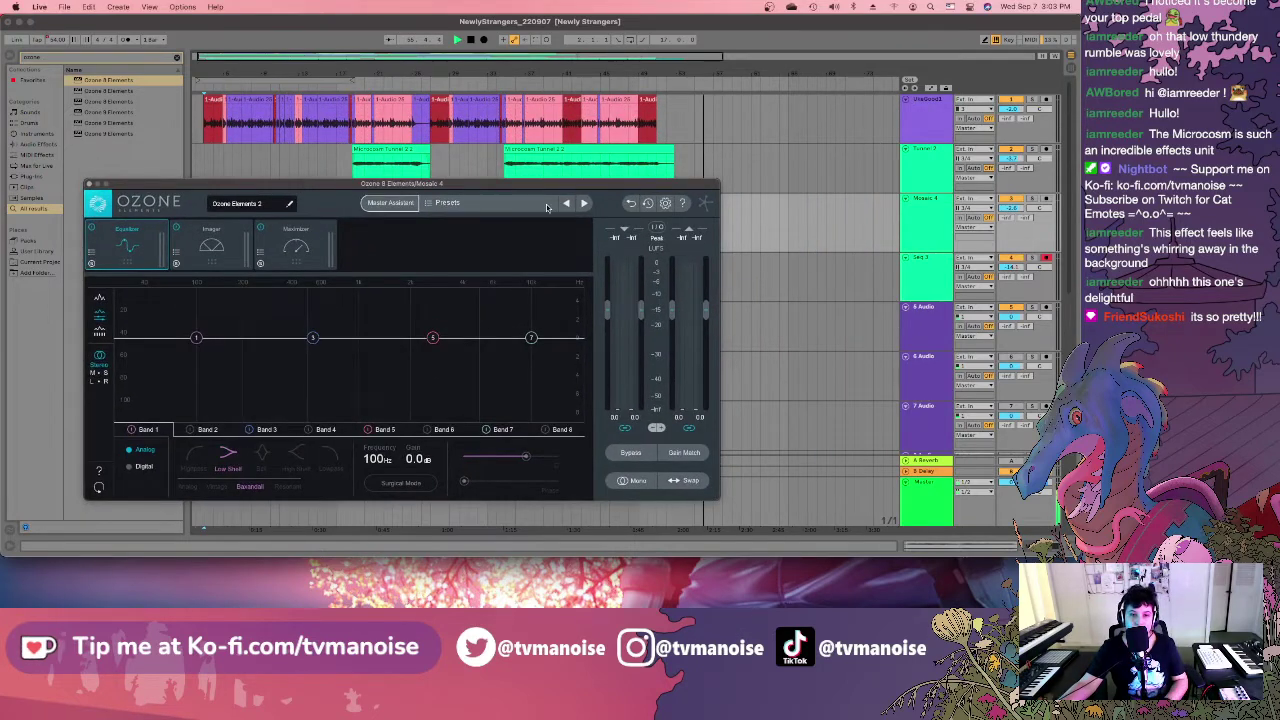
{"action": "left_click_drag", "start_coordinate": [493, 181], "coordinate": [725, 168]}
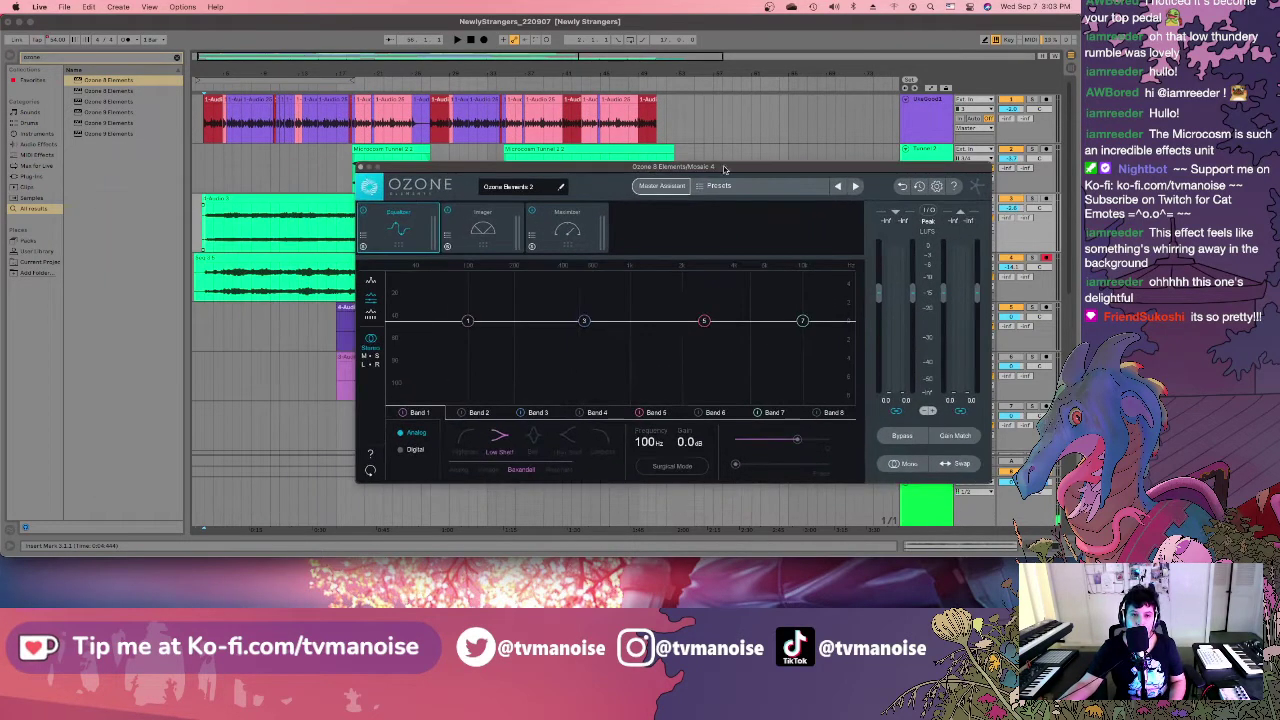
{"action": "left_click", "coordinate": [201, 226]}
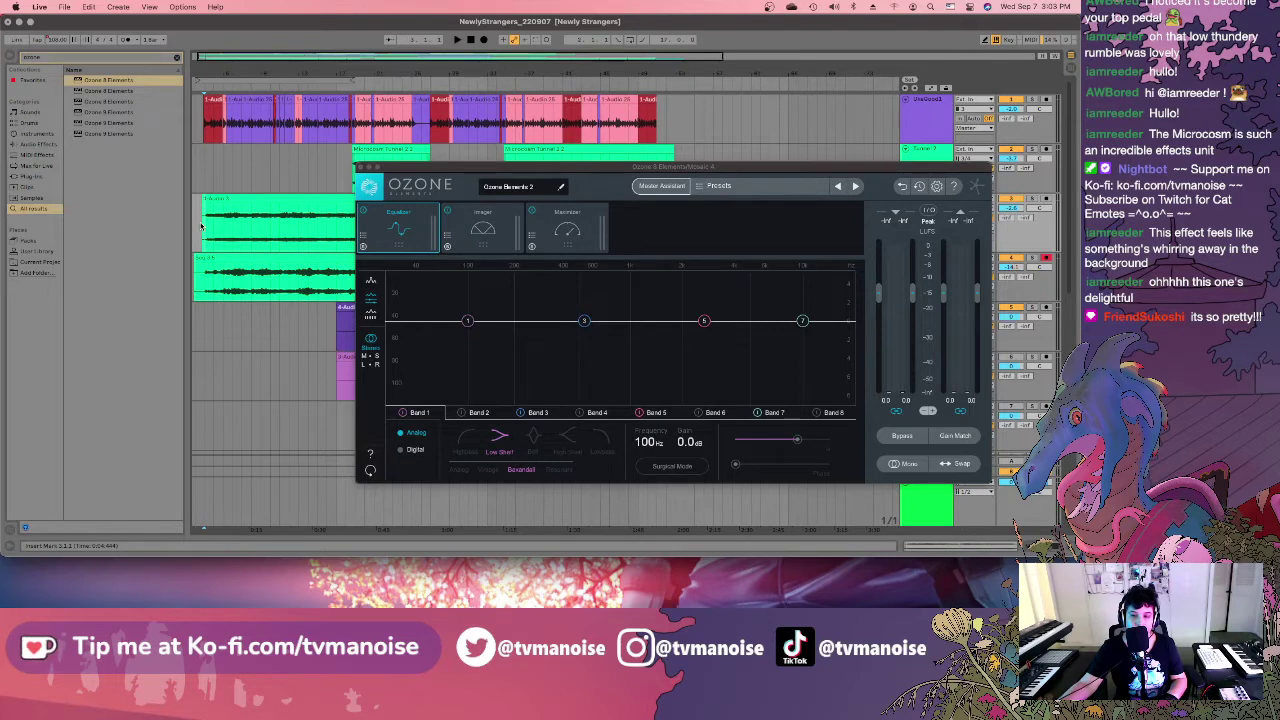
{"action": "key", "text": "space"}
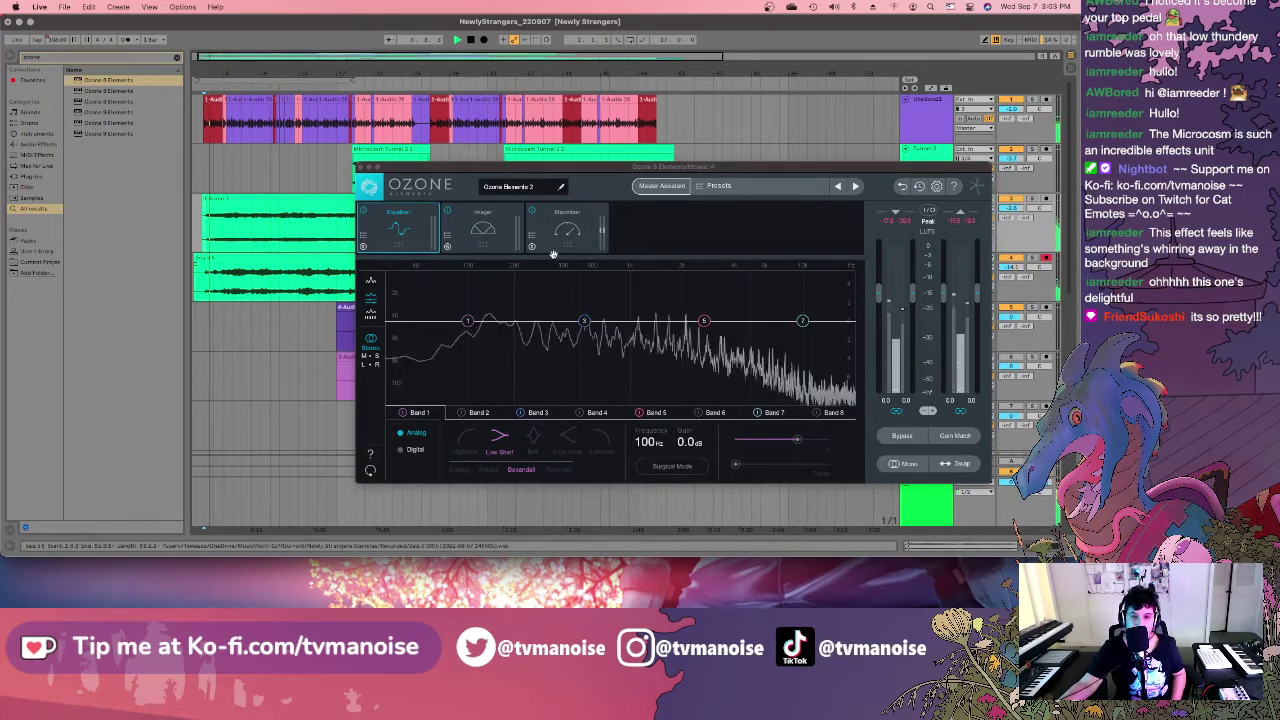
Widen the Mosaic layer with Ozone's Imager at width 76.3 and Stereoize enabled at 2.9 ms, and close the plug-in window.
{"action": "left_click", "coordinate": [491, 216]}
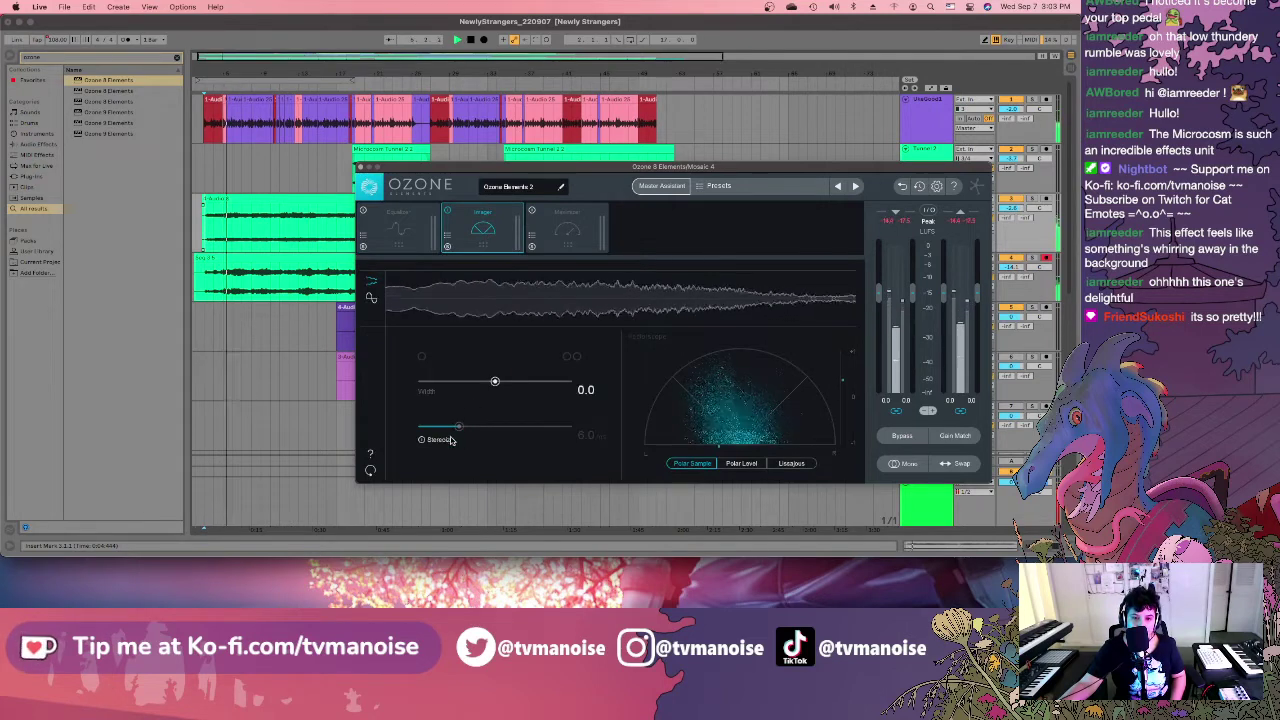
{"action": "left_click_drag", "start_coordinate": [494, 382], "coordinate": [538, 383]}
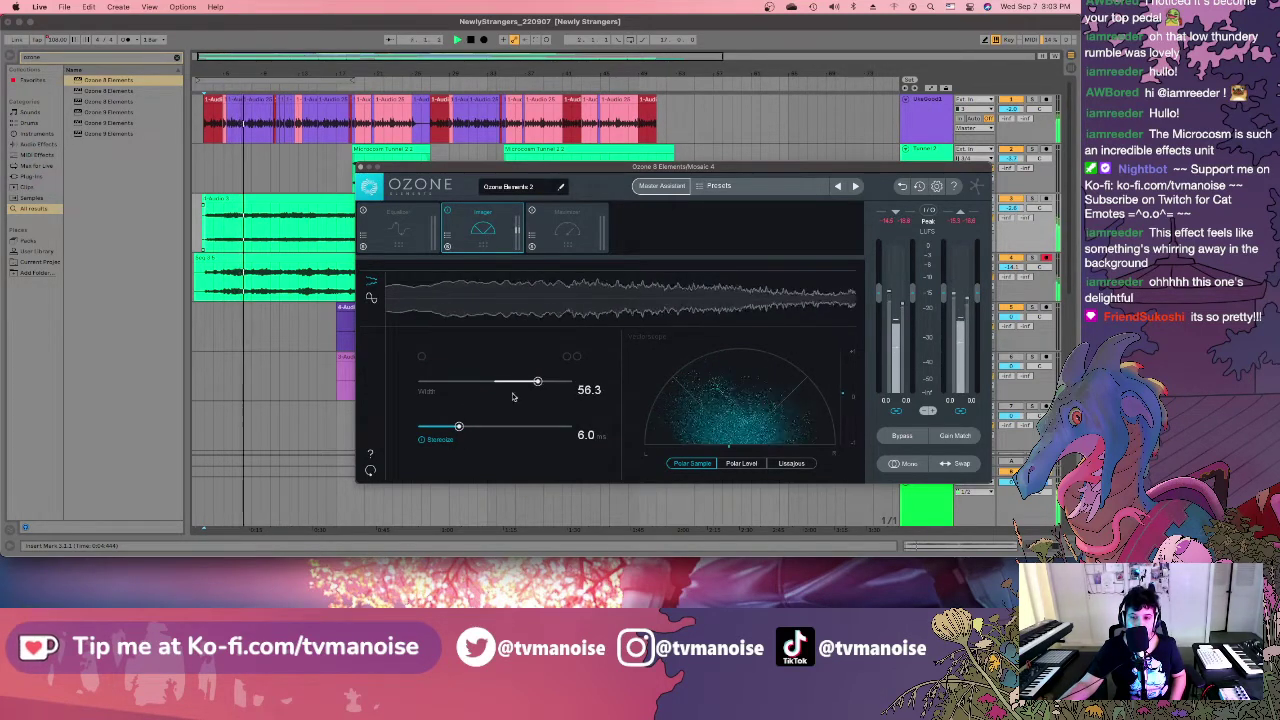
{"action": "left_click_drag", "start_coordinate": [458, 427], "coordinate": [434, 427]}
{"action": "left_click_drag", "start_coordinate": [538, 383], "coordinate": [552, 386]}
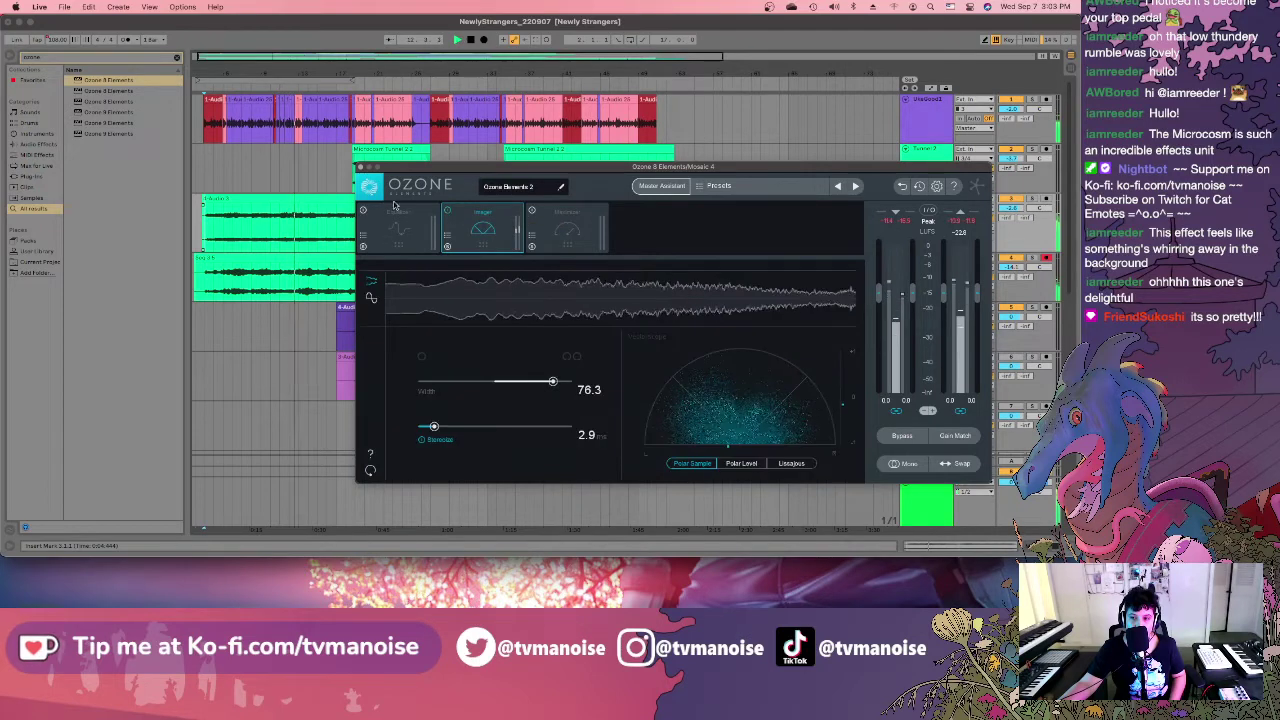
{"action": "left_click", "coordinate": [361, 167]}
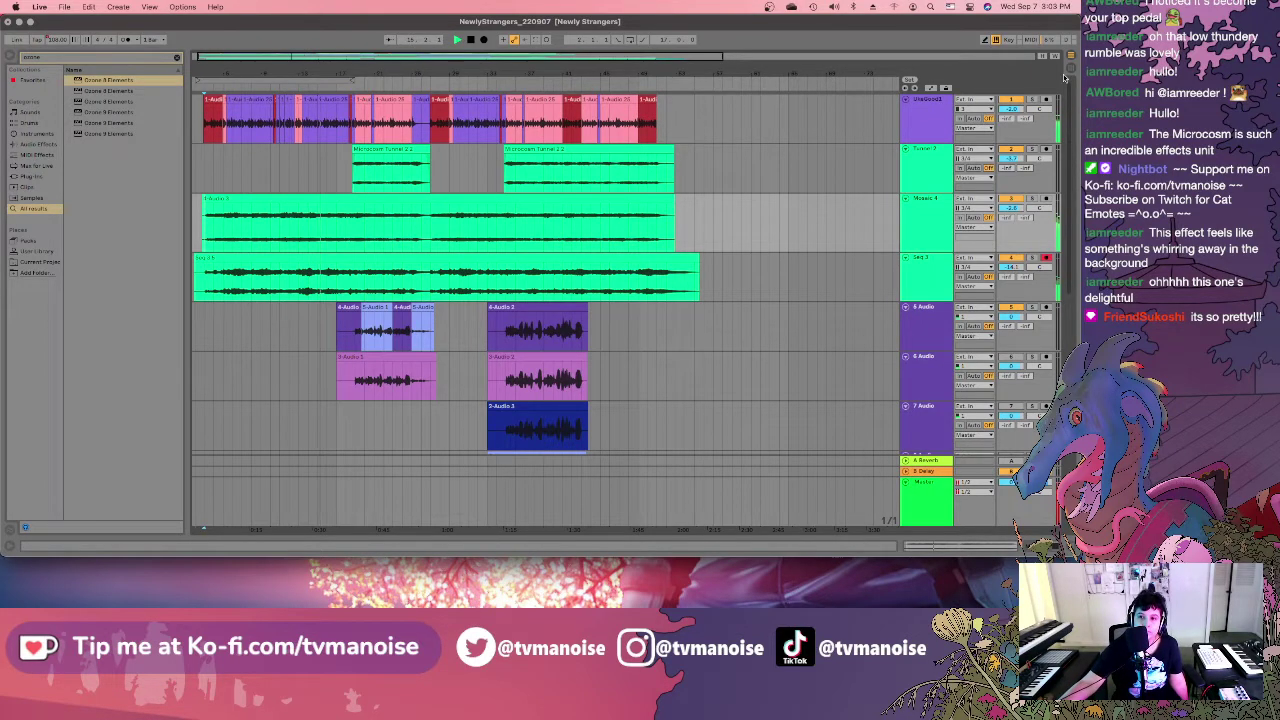
Lower the Mosaic track's volume to about -4 dB in the mixer and return to the arrangement.
{"action": "key", "text": "Tab"}
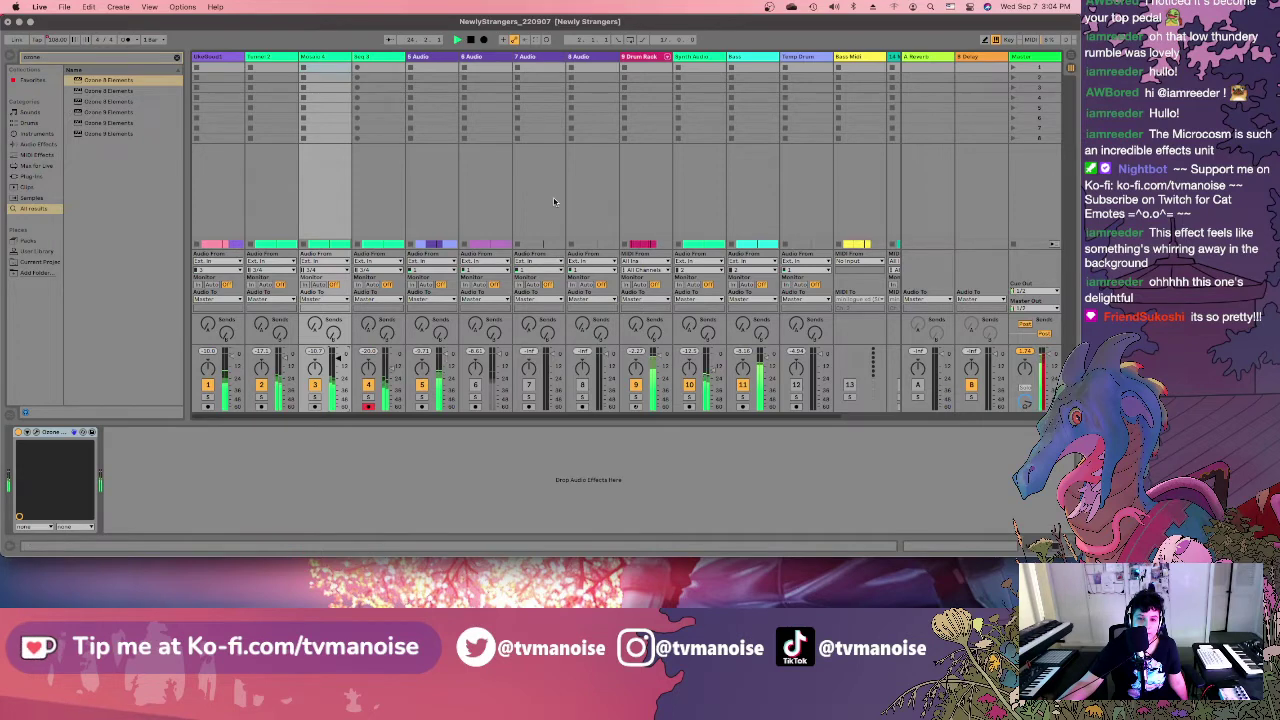
{"action": "left_click", "coordinate": [1070, 57]}
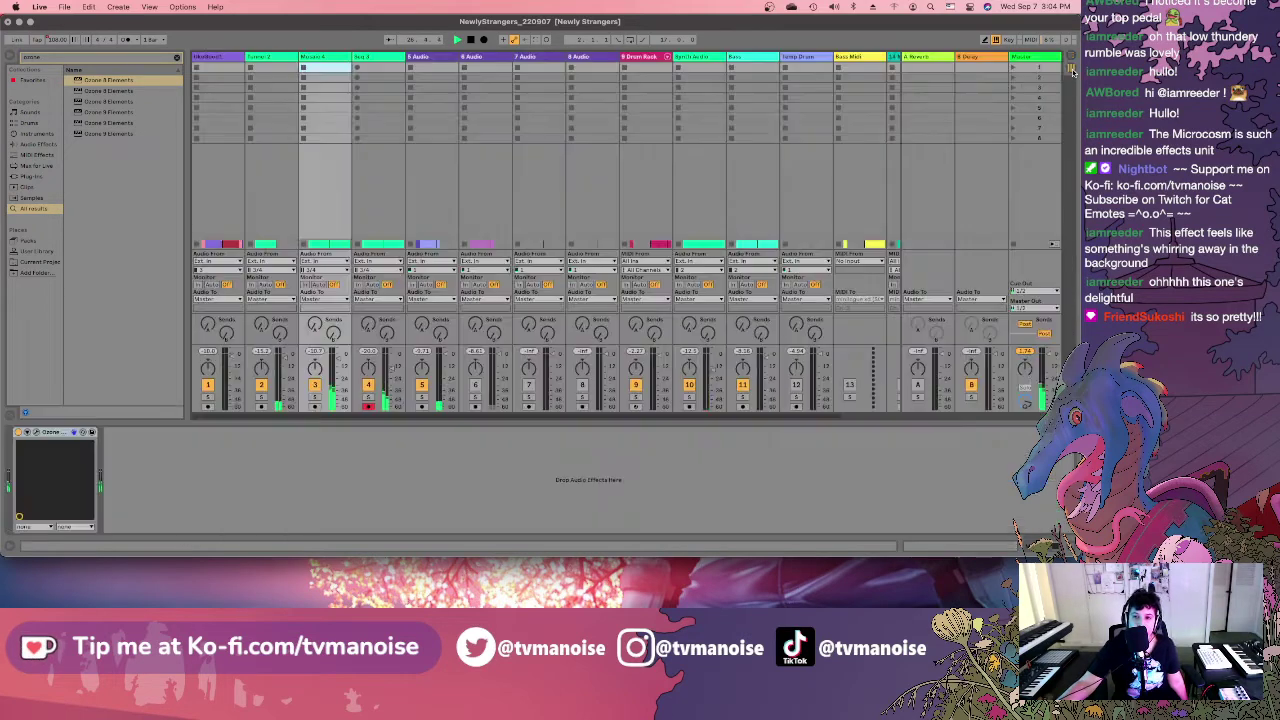
{"action": "left_click", "coordinate": [1070, 67]}
{"action": "left_click", "coordinate": [1070, 60]}
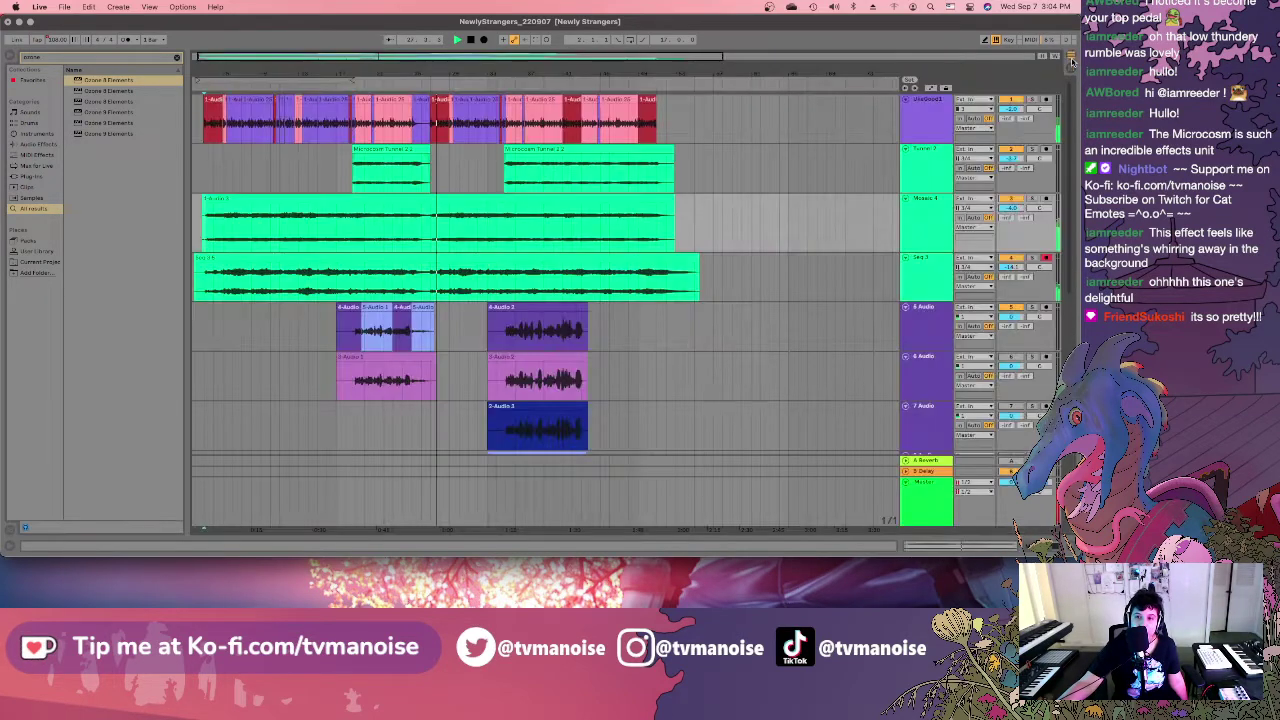
Open the device chain of the topmost audio track and copy its EQ Eight.
{"action": "left_click", "coordinate": [940, 119]}
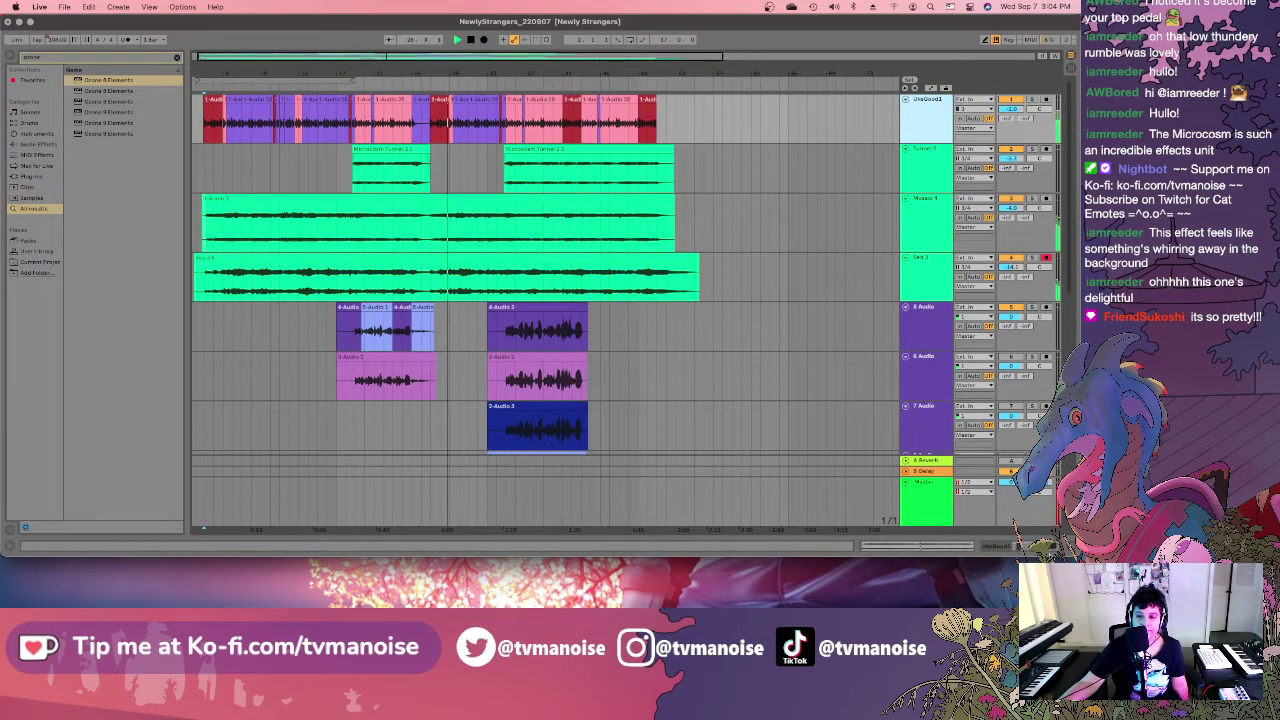
{"action": "key", "text": "super+alt+l"}
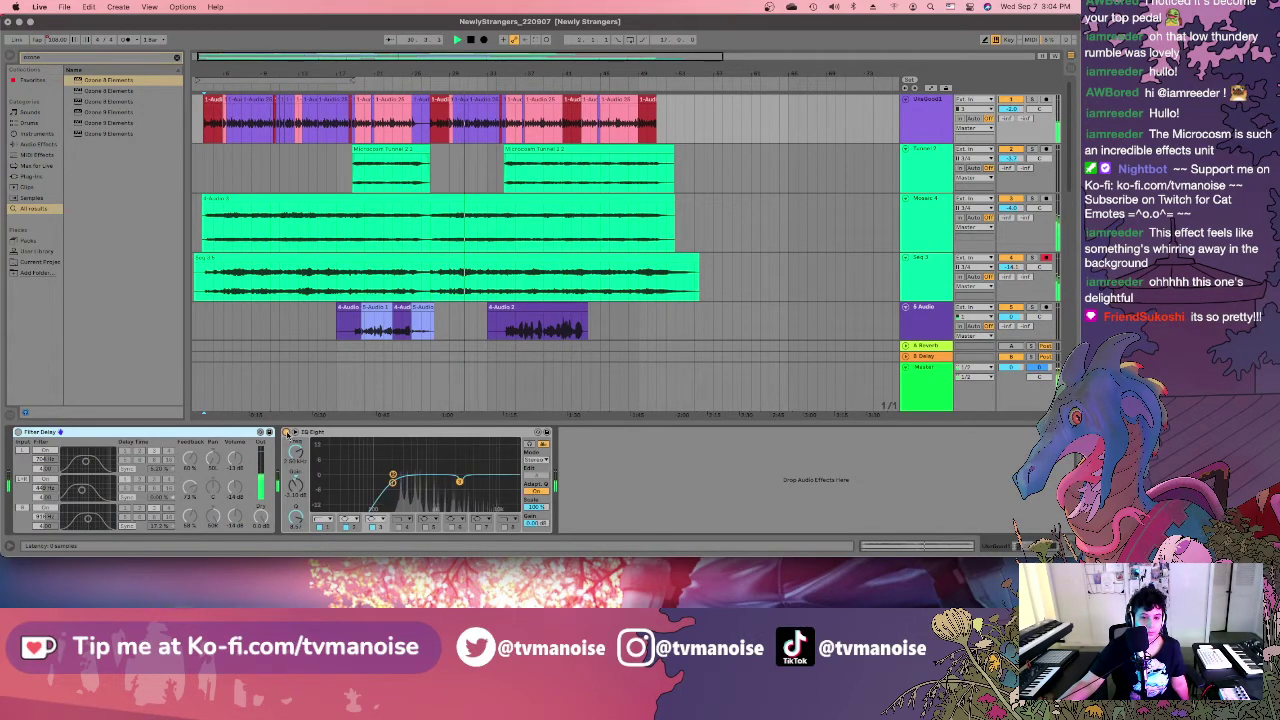
{"action": "left_click", "coordinate": [350, 435]}
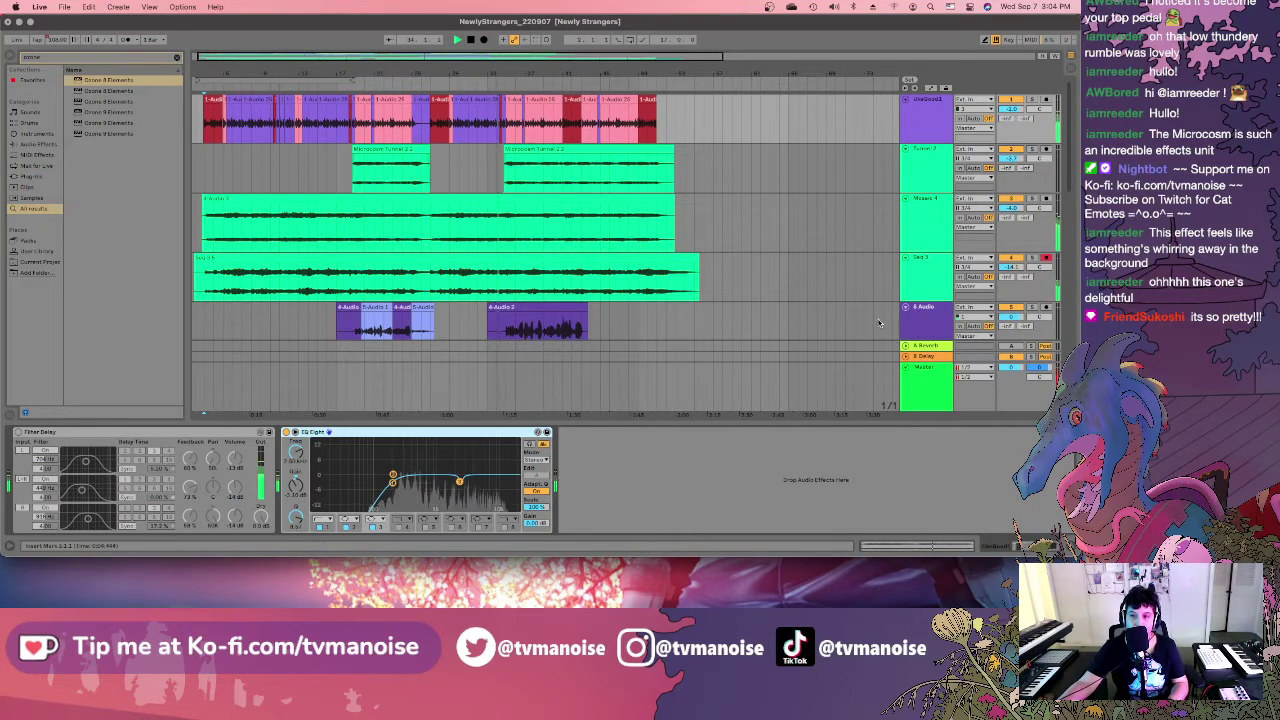
Paste the copied EQ Eight onto the Tunnel, Mosaic and Seq tracks.
{"action": "left_click", "coordinate": [548, 336]}
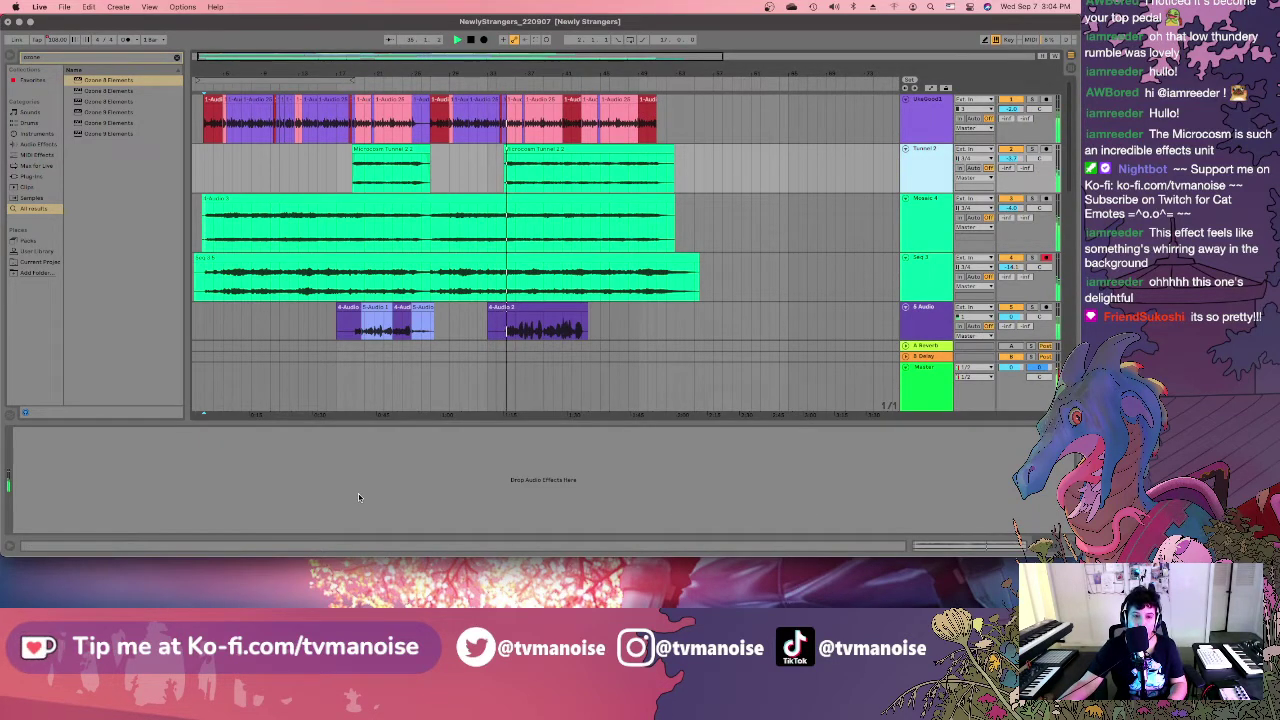
{"action": "key", "text": "super+z"}
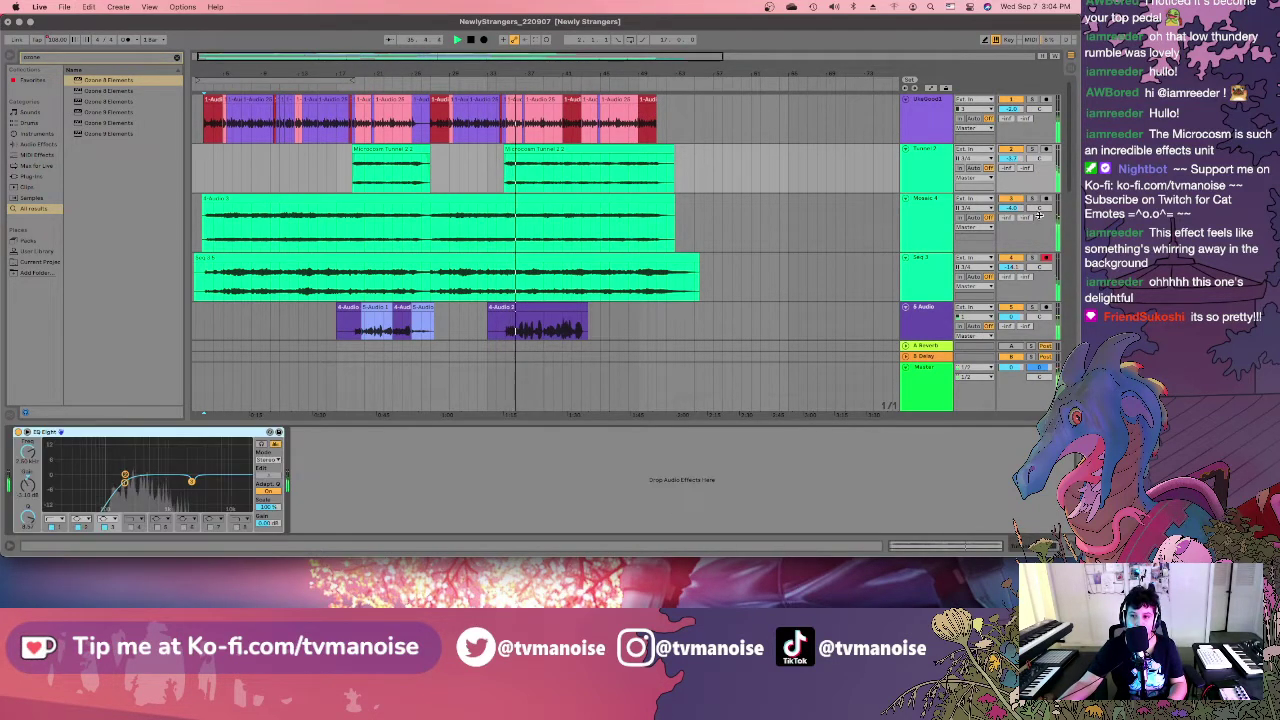
{"action": "left_click", "coordinate": [770, 222]}
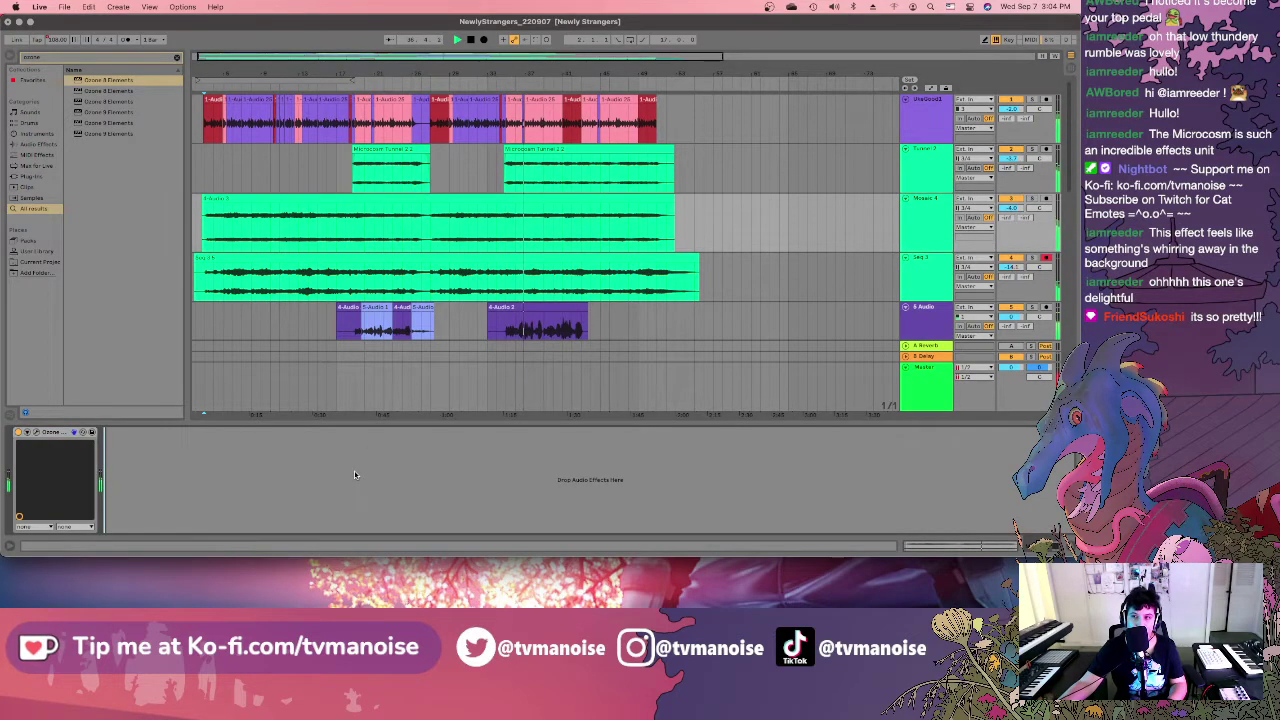
{"action": "key", "text": "super+v"}
{"action": "left_click", "coordinate": [1027, 289]}
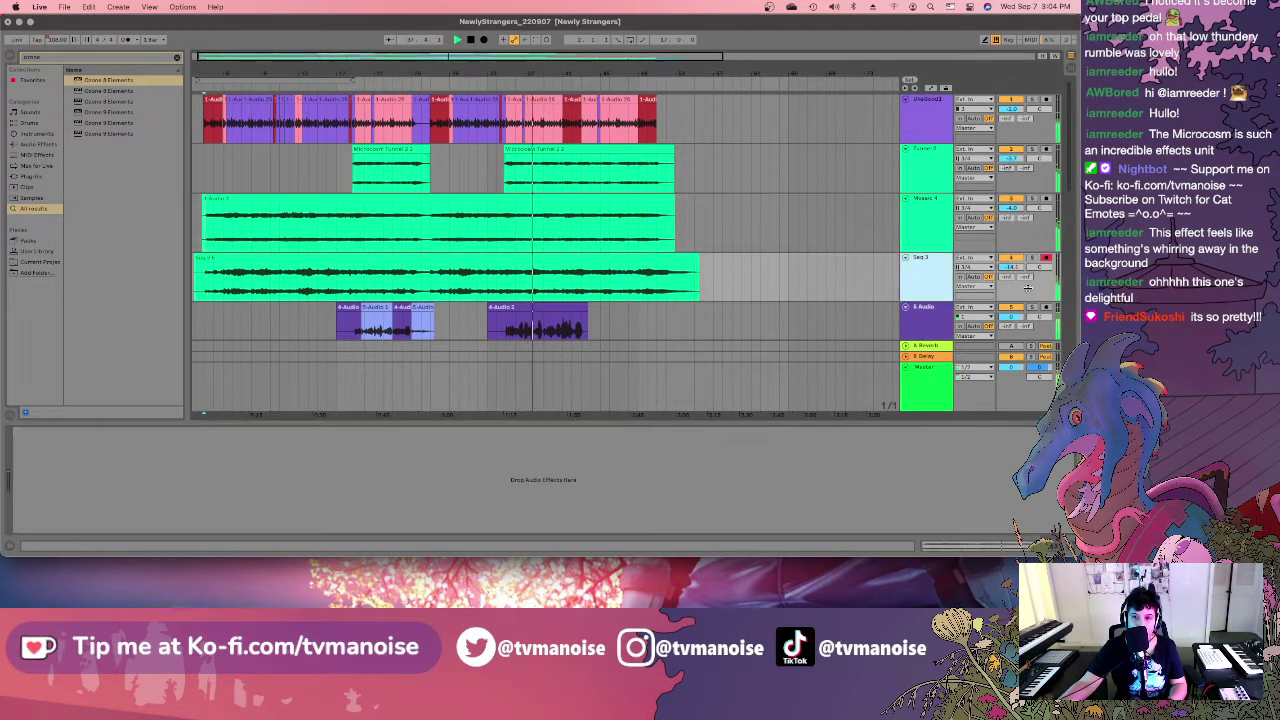
{"action": "left_click", "coordinate": [535, 410]}
{"action": "key", "text": "super+v"}
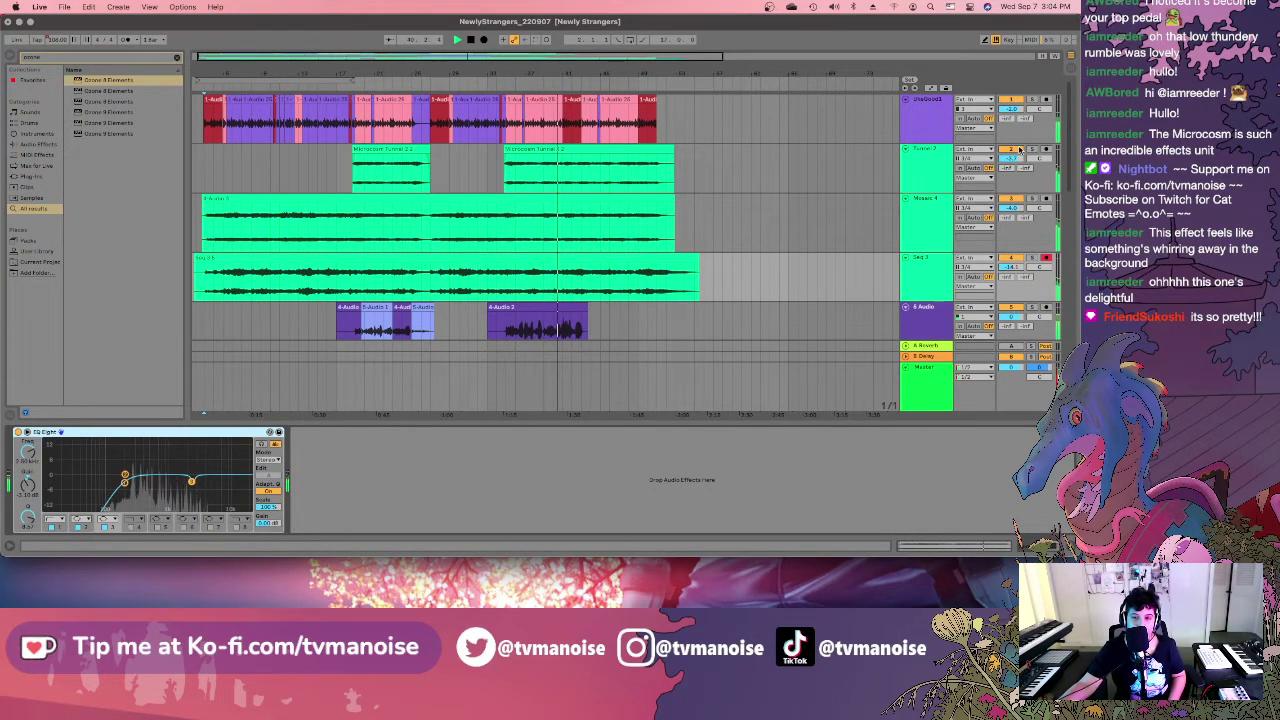
Restart playback from 3.1.1 and show the full-height mixer with the device chain hidden.
{"action": "left_click", "coordinate": [470, 40]}
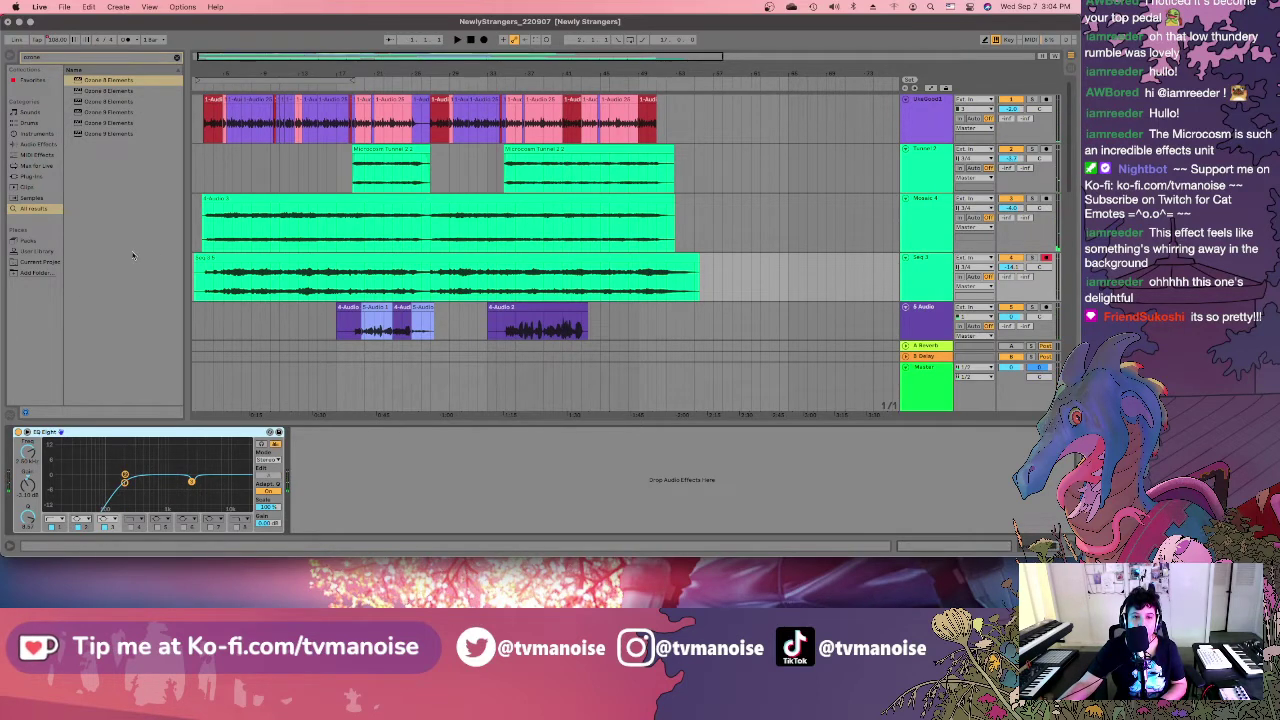
{"action": "left_click", "coordinate": [201, 223]}
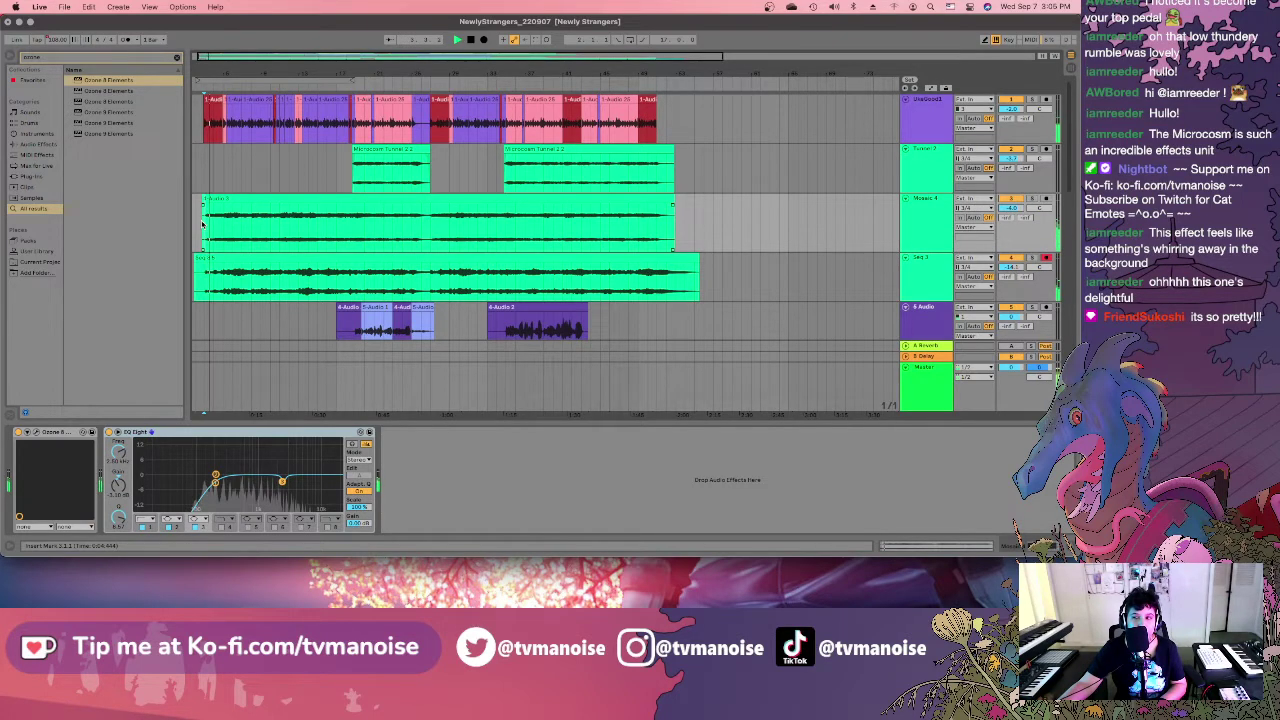
{"action": "left_click", "coordinate": [1071, 70]}
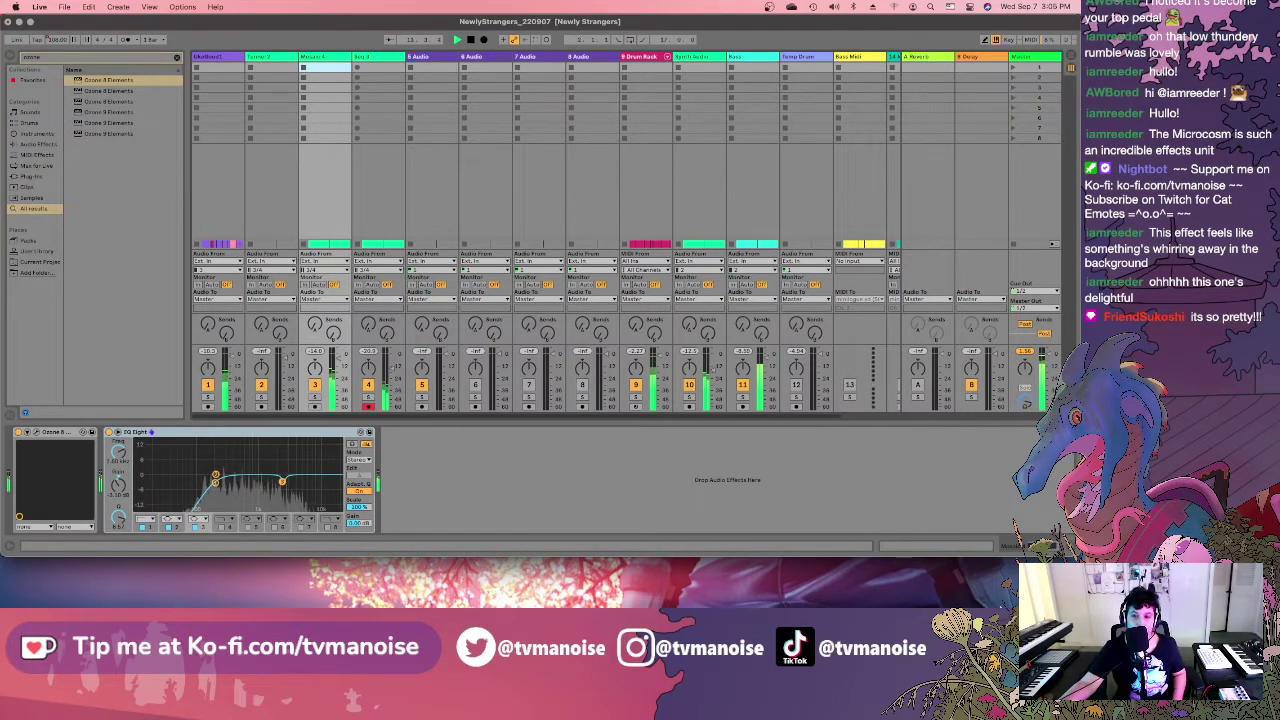
{"action": "key", "text": "super+alt+l"}
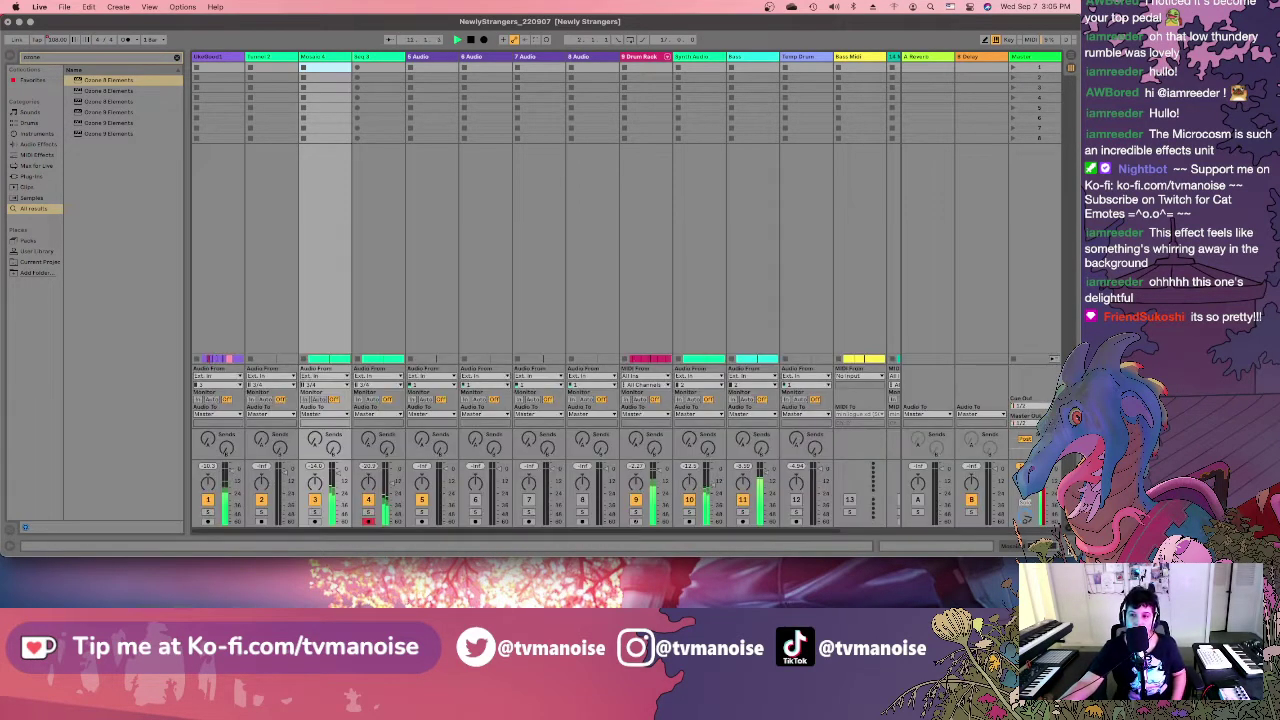
Lower the mixer volumes of Mosaic to about -7 dB, Tunnel to about -6.7 dB and Seq to about -17.1 dB.
{"action": "left_click", "coordinate": [1070, 58]}
{"action": "left_click", "coordinate": [1071, 67]}
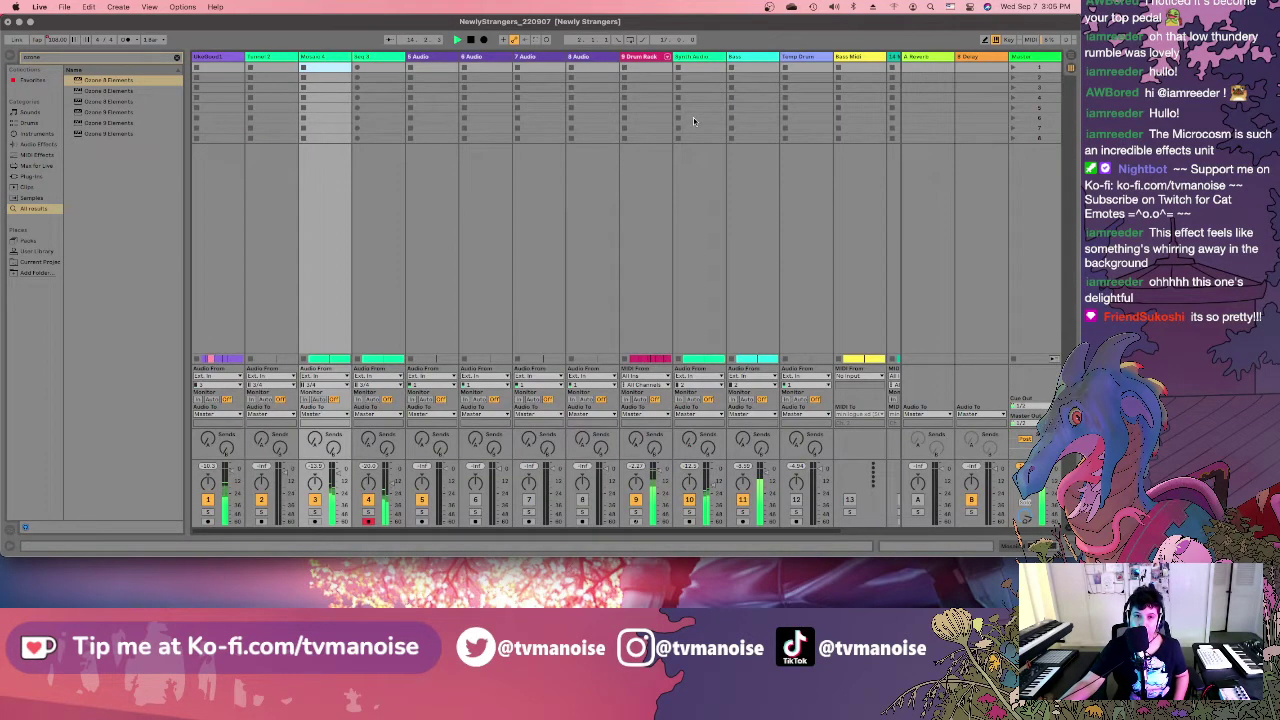
{"action": "left_click", "coordinate": [279, 60]}
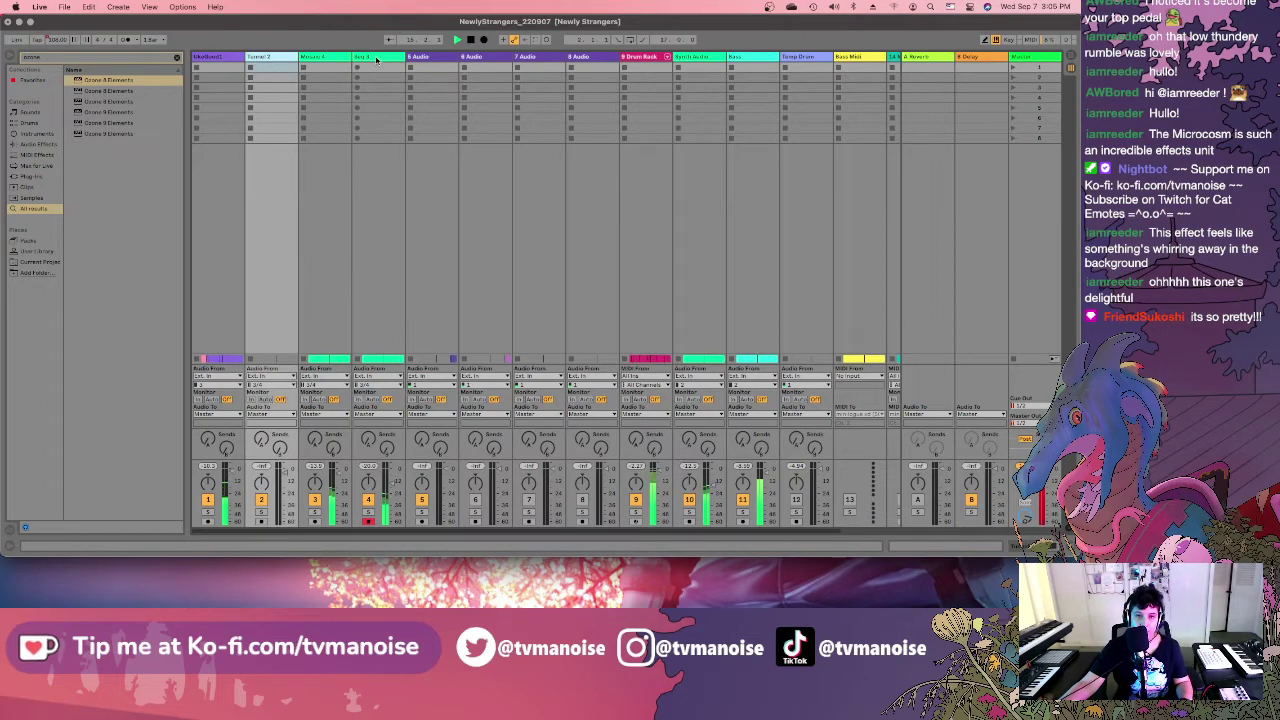
{"action": "left_click", "coordinate": [376, 59]}
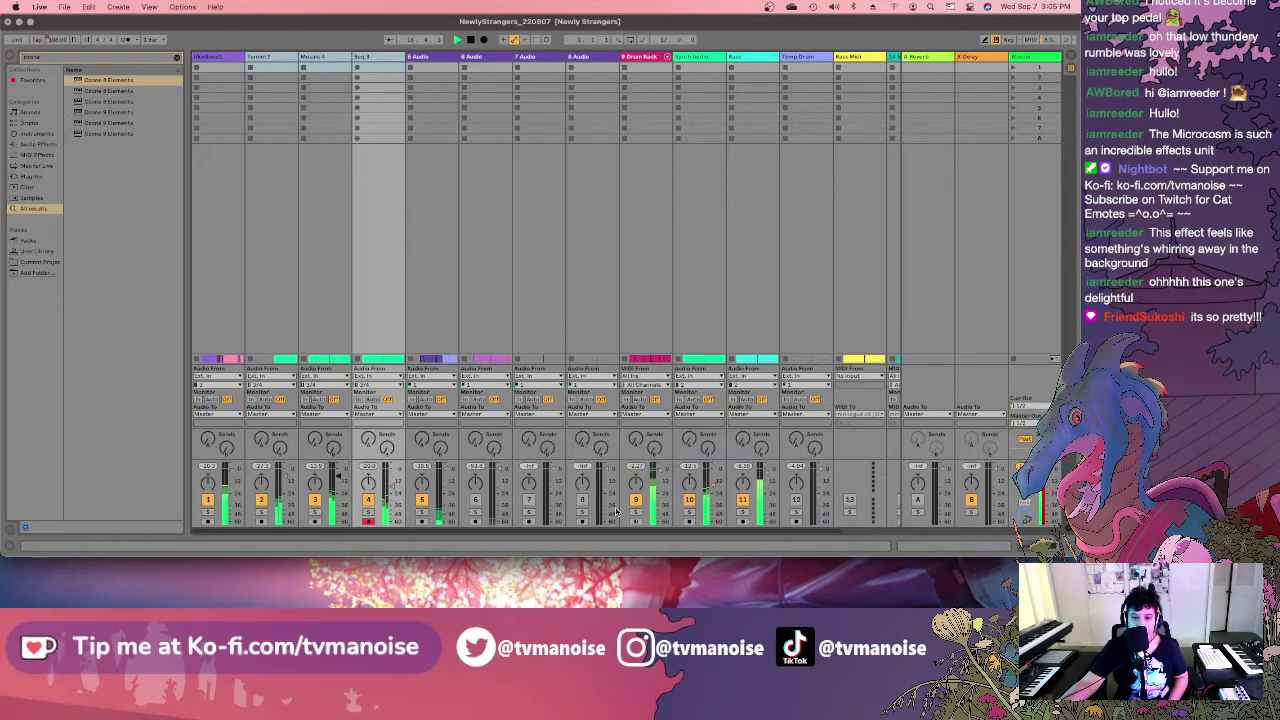
Set the Synth Audio track's volume to about -13 dB and return to the arrangement.
{"action": "left_click", "coordinate": [712, 57]}
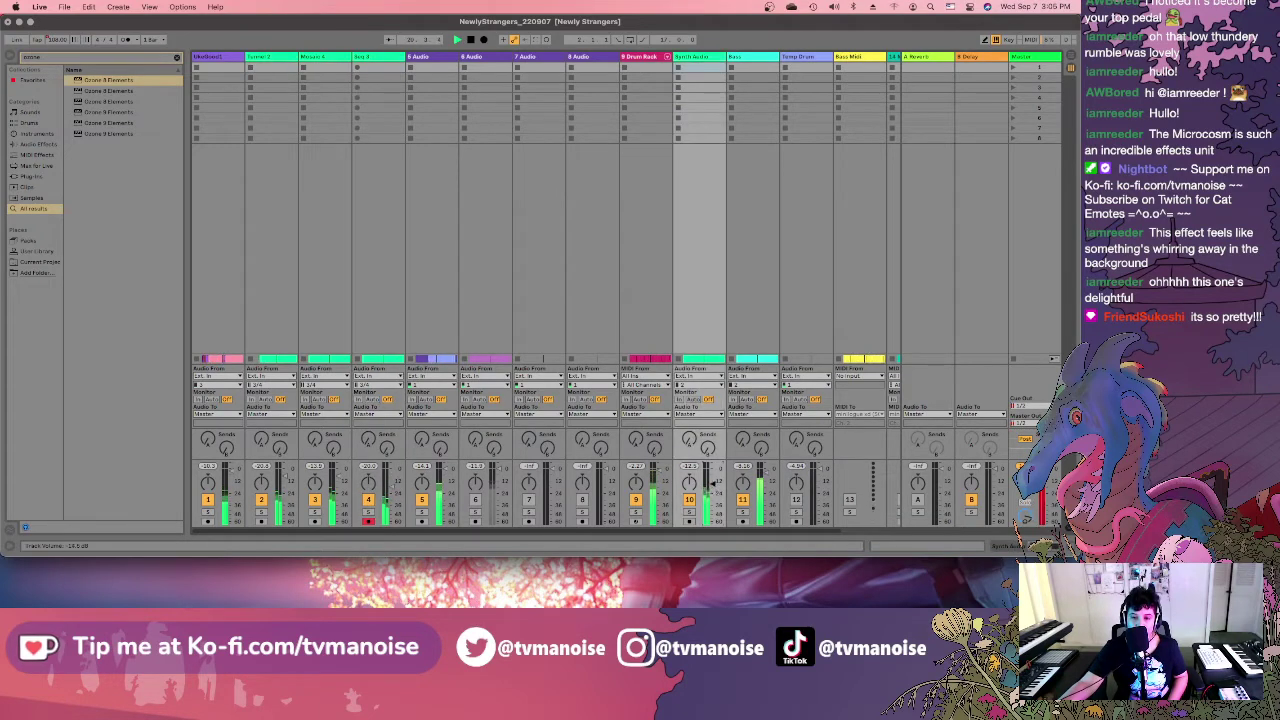
{"action": "scroll", "coordinate": [712, 482], "scroll_direction": "up", "scroll_amount": 5}
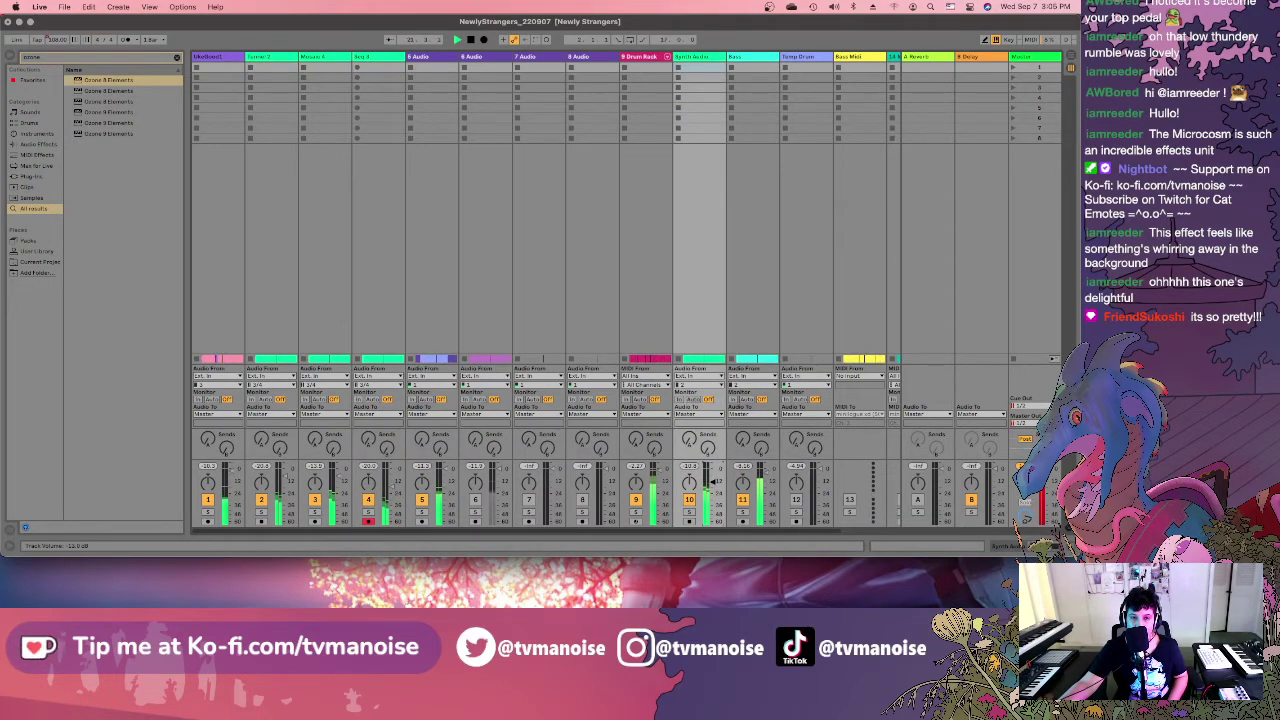
{"action": "key", "text": "Tab"}
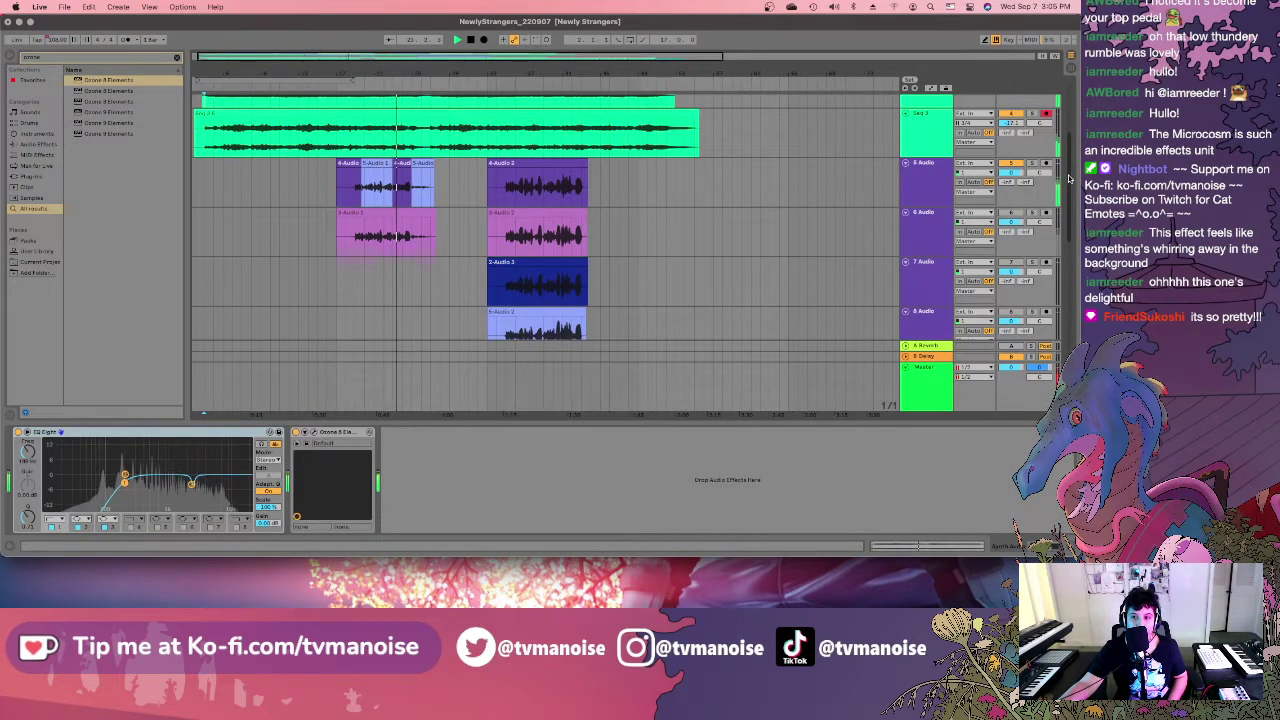
Trim the start of the first Microcosm Tunnel clip slightly and give it a short fade-in.
{"action": "scroll", "coordinate": [1066, 180], "scroll_direction": "up", "scroll_amount": 5}
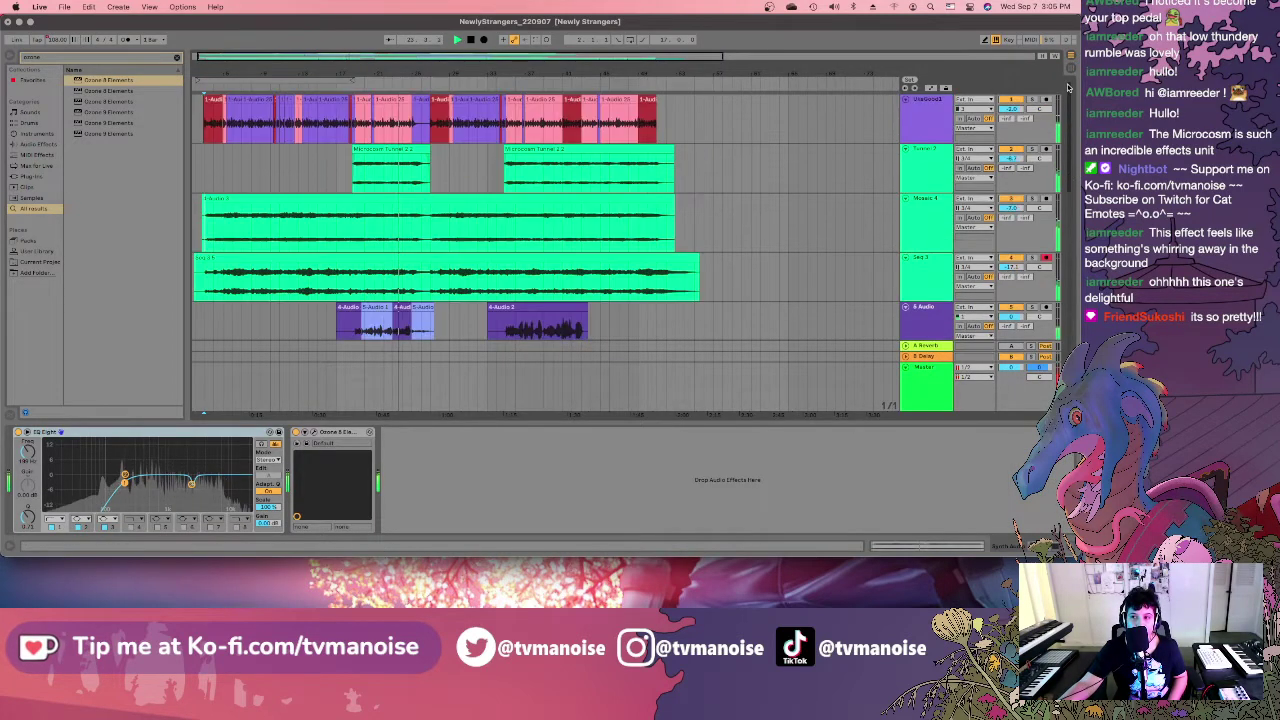
{"action": "left_click", "coordinate": [355, 213]}
{"action": "key", "text": "plus"}
{"action": "key", "text": "plus"}
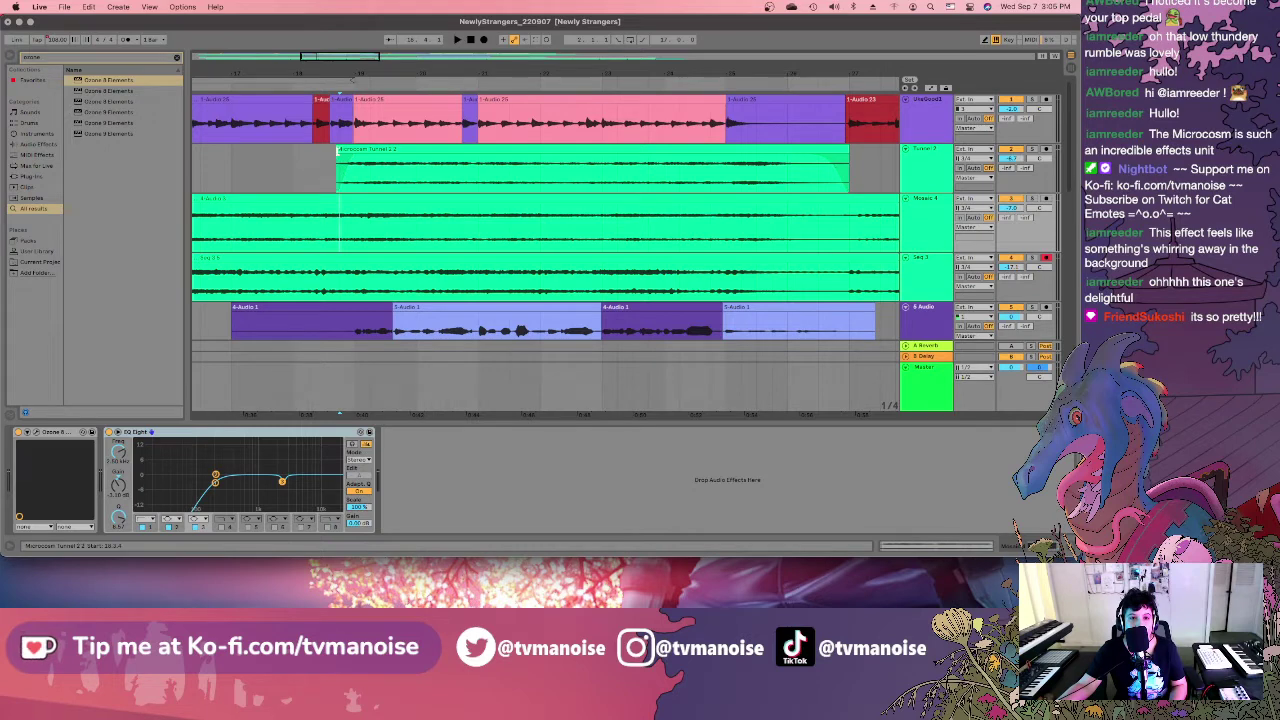
{"action": "left_click_drag", "start_coordinate": [337, 150], "coordinate": [340, 150]}
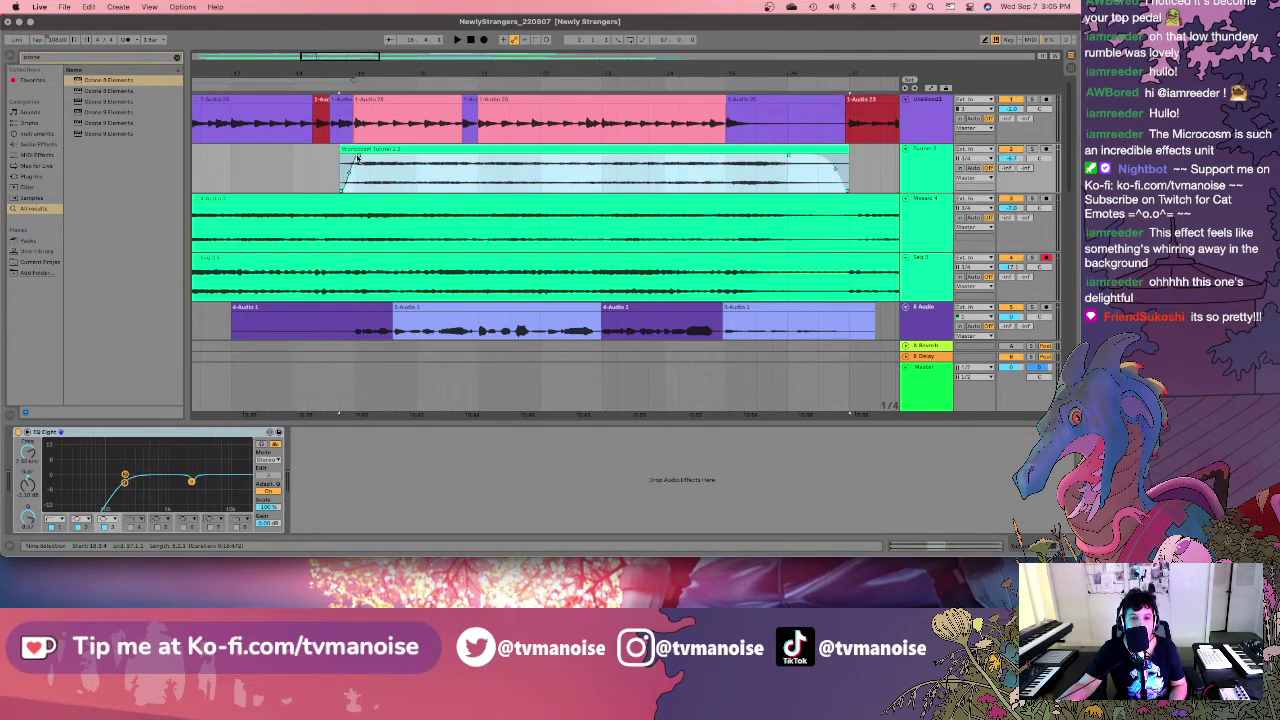
{"action": "left_click", "coordinate": [353, 158]}
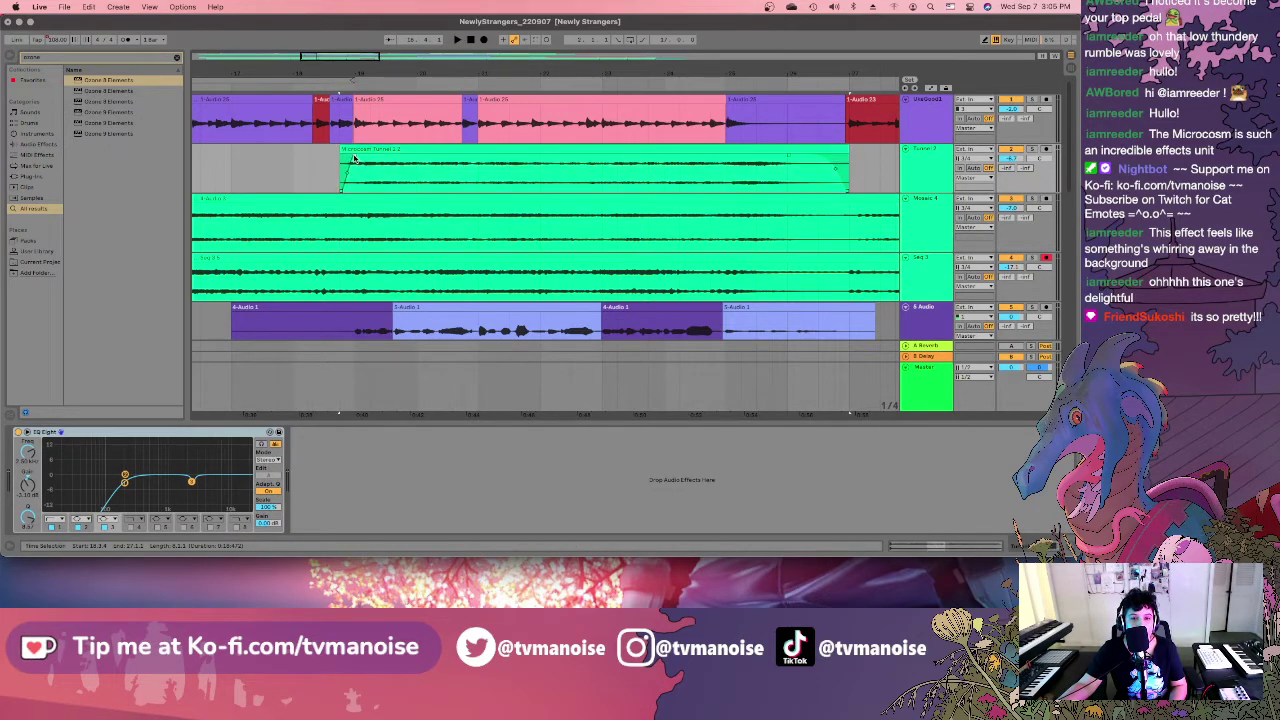
Split the Seq clip at 18.4.1 and 27.1.1 and delete the section between the cuts.
{"action": "left_click", "coordinate": [338, 271]}
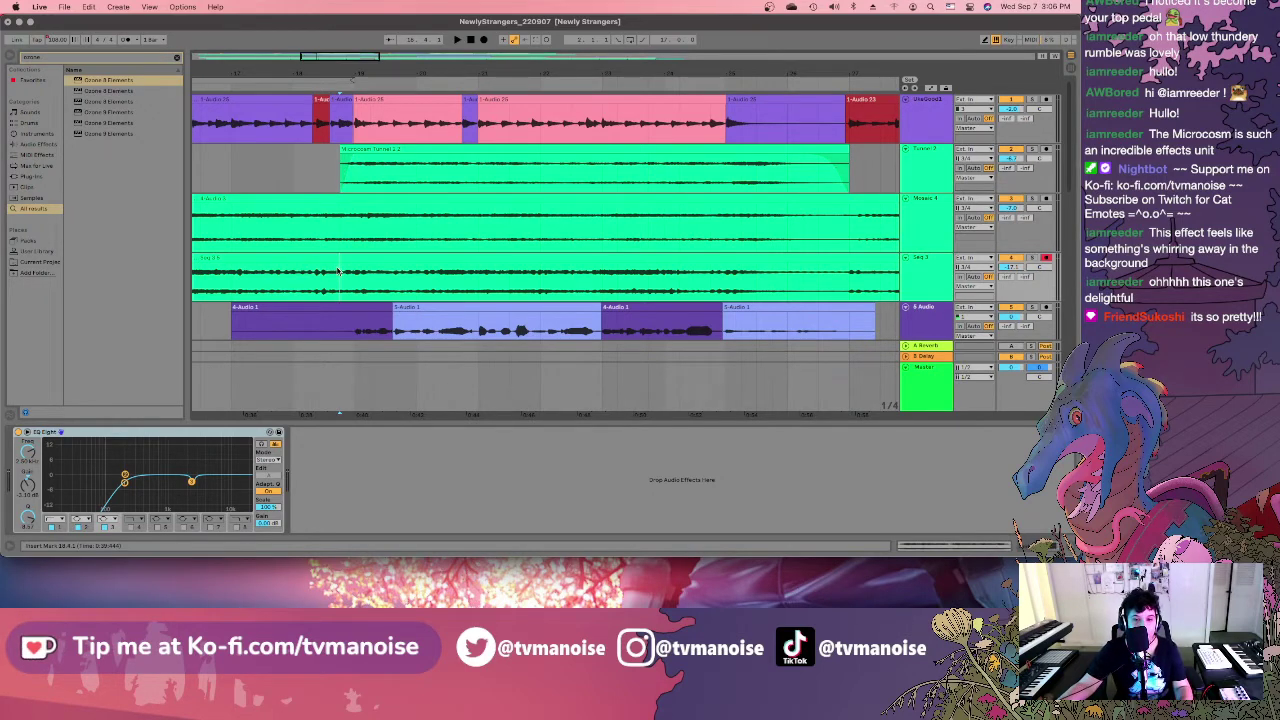
{"action": "key", "text": "super+e"}
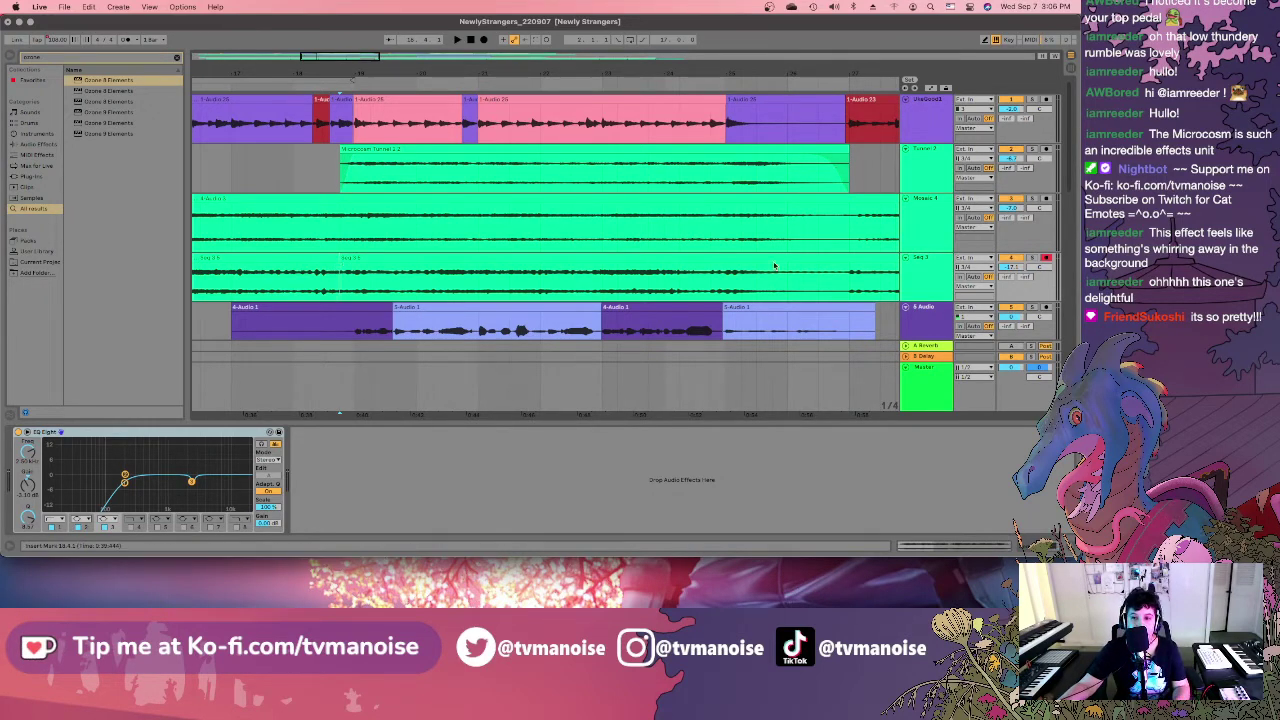
{"action": "left_click", "coordinate": [850, 270]}
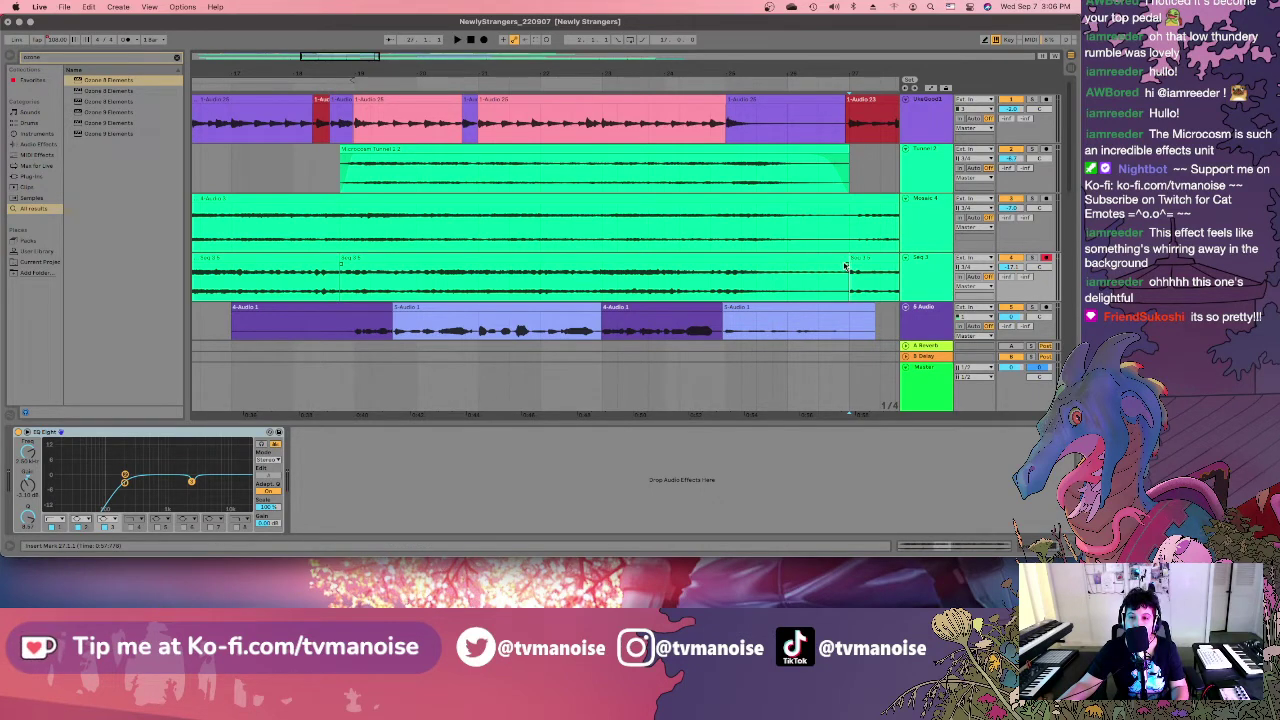
{"action": "left_click", "coordinate": [840, 259]}
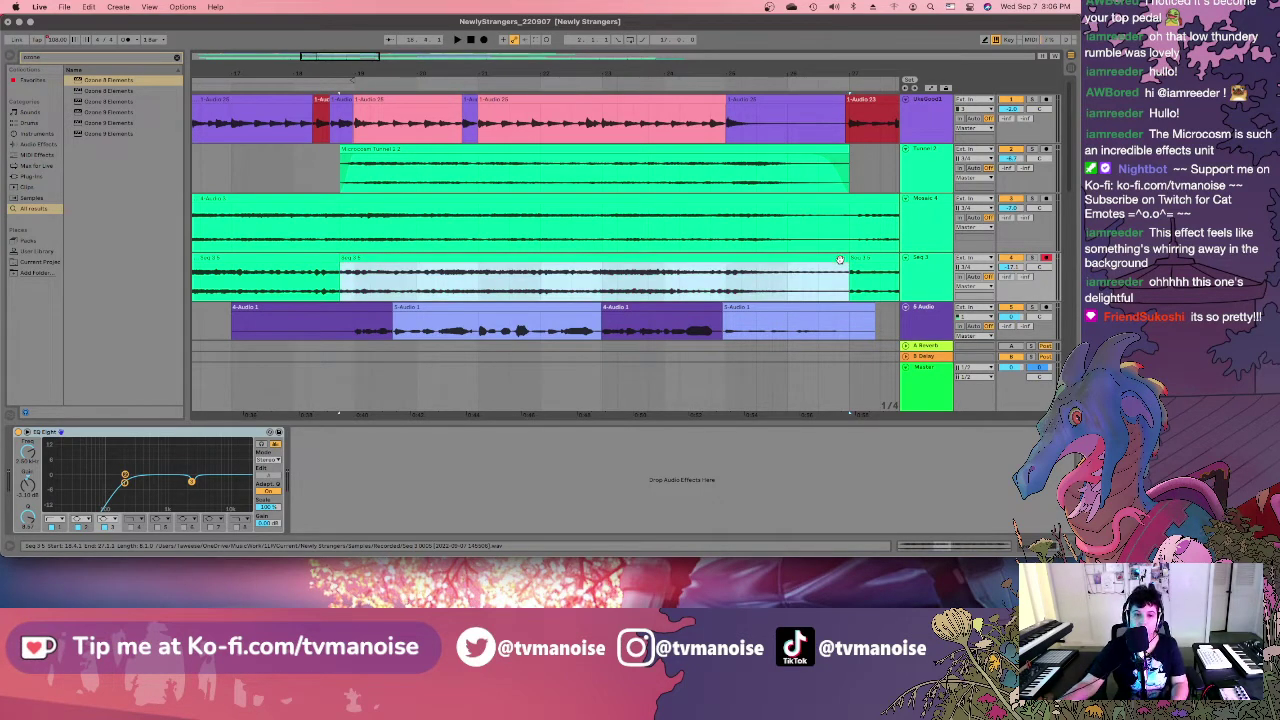
{"action": "key", "text": "Delete"}
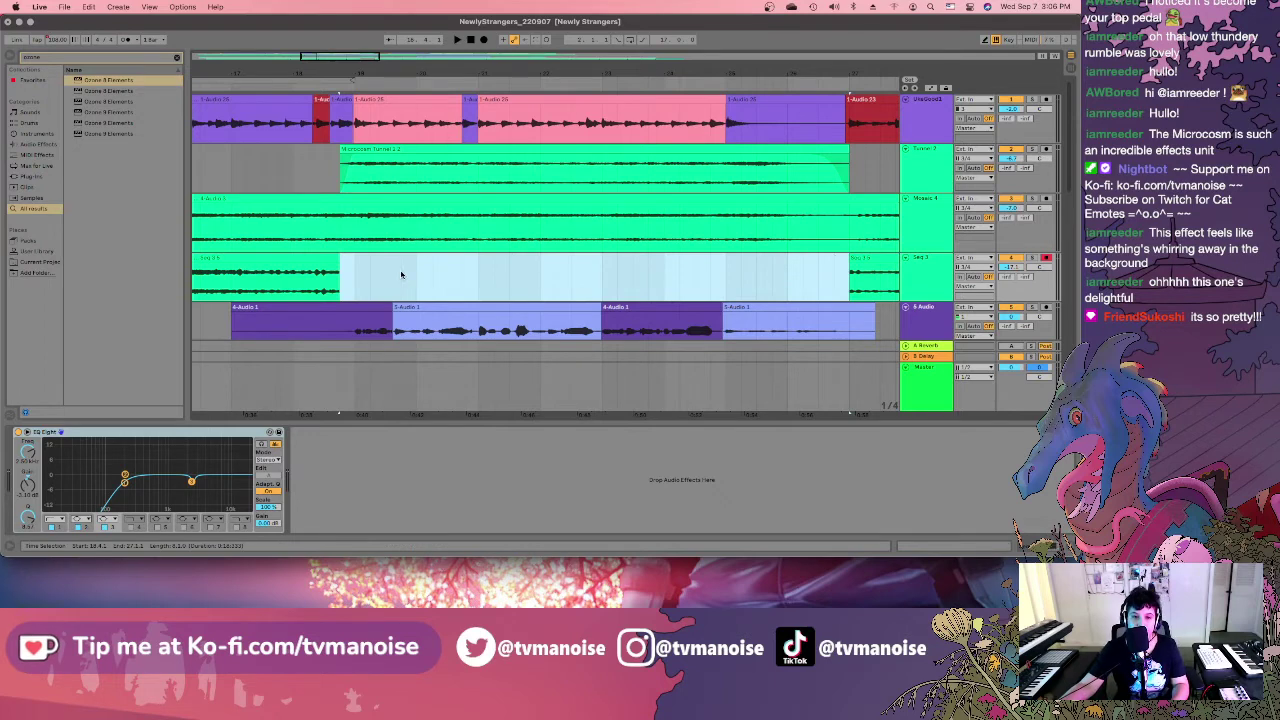
Extend the first Seq clip's end slightly into the gap with a fade-out, and move the second clip's start back to 26.4.1.
{"action": "left_click_drag", "start_coordinate": [337, 258], "coordinate": [350, 258]}
{"action": "left_click", "coordinate": [350, 268]}
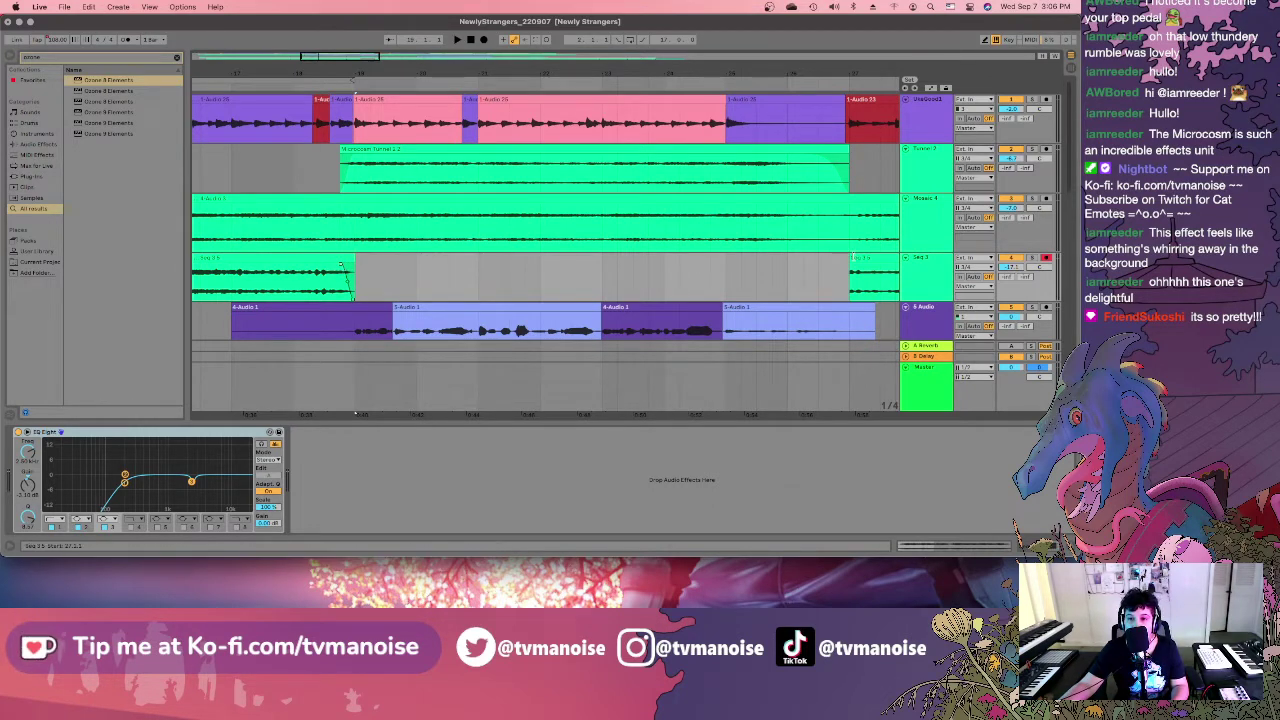
{"action": "left_click", "coordinate": [855, 262]}
{"action": "left_click_drag", "start_coordinate": [855, 262], "coordinate": [841, 262]}
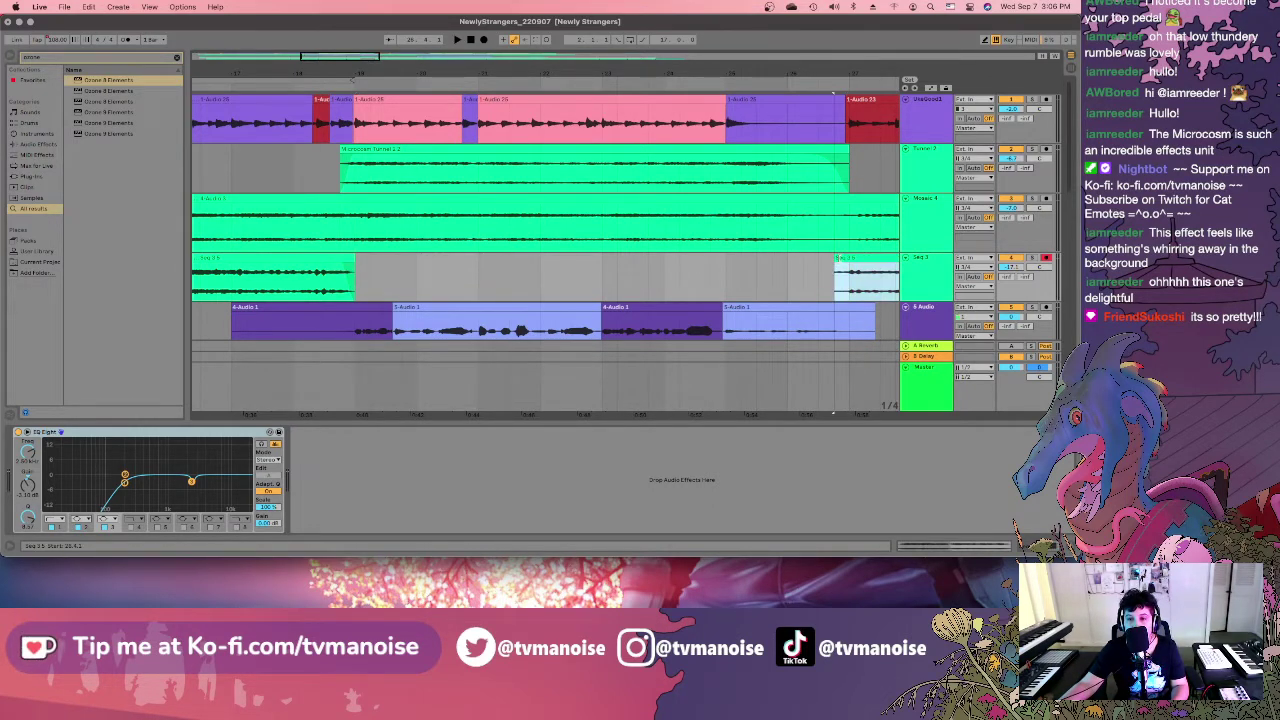
Trim the second Seq clip's start to just before 27.1.1 and give it a short fade-in.
{"action": "key", "text": "super+z"}
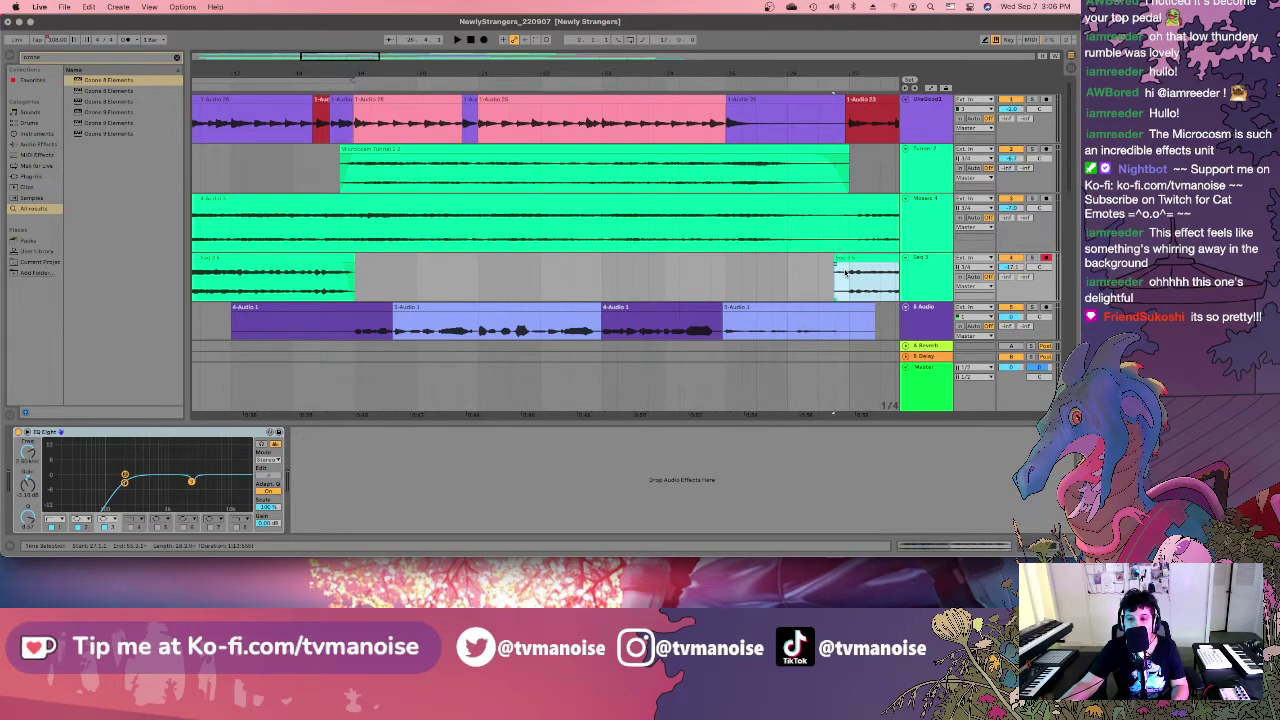
{"action": "key", "text": "super+shift+z"}
{"action": "key", "text": "plus"}
{"action": "key", "text": "plus"}
{"action": "key", "text": "plus"}
{"action": "key", "text": "plus"}
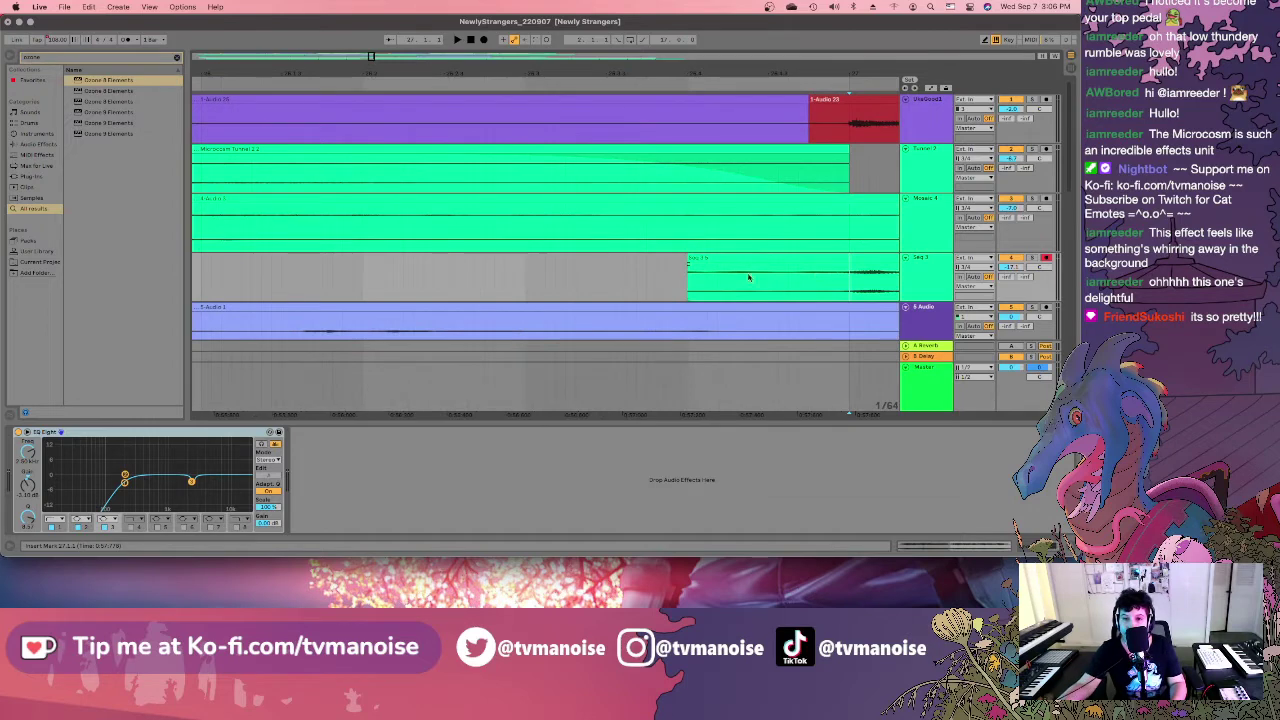
{"action": "left_click_drag", "start_coordinate": [688, 259], "coordinate": [845, 268]}
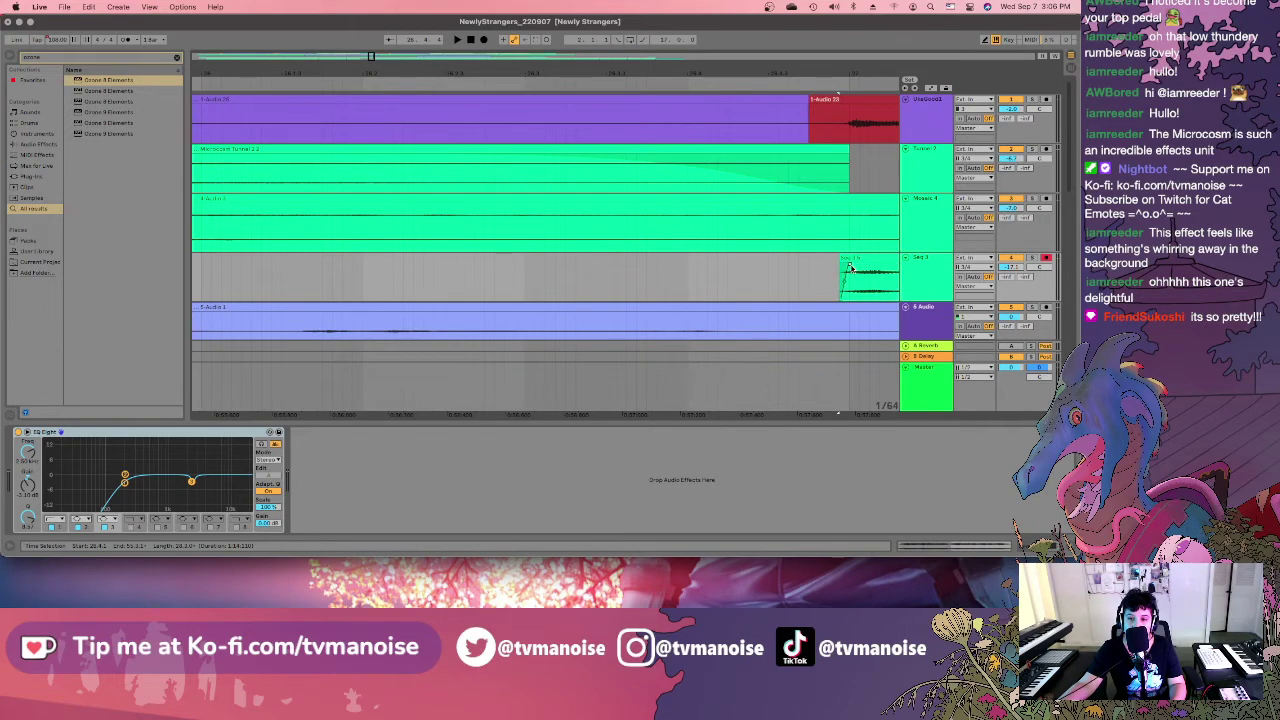
Play the whole arrangement from 3.1.1 to check the Seq edit, and open the mixer.
{"action": "key", "text": "minus"}
{"action": "key", "text": "minus"}
{"action": "key", "text": "minus"}
{"action": "key", "text": "minus"}
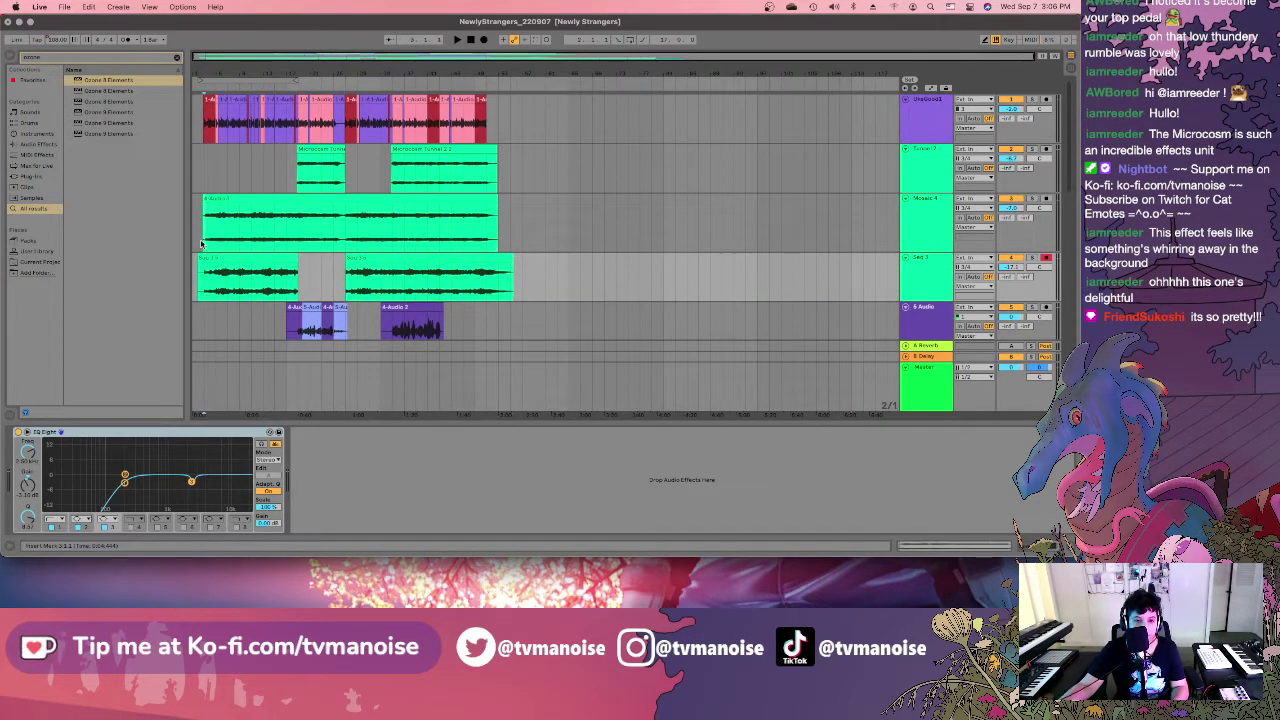
{"action": "left_click", "coordinate": [205, 242]}
{"action": "key", "text": "space"}
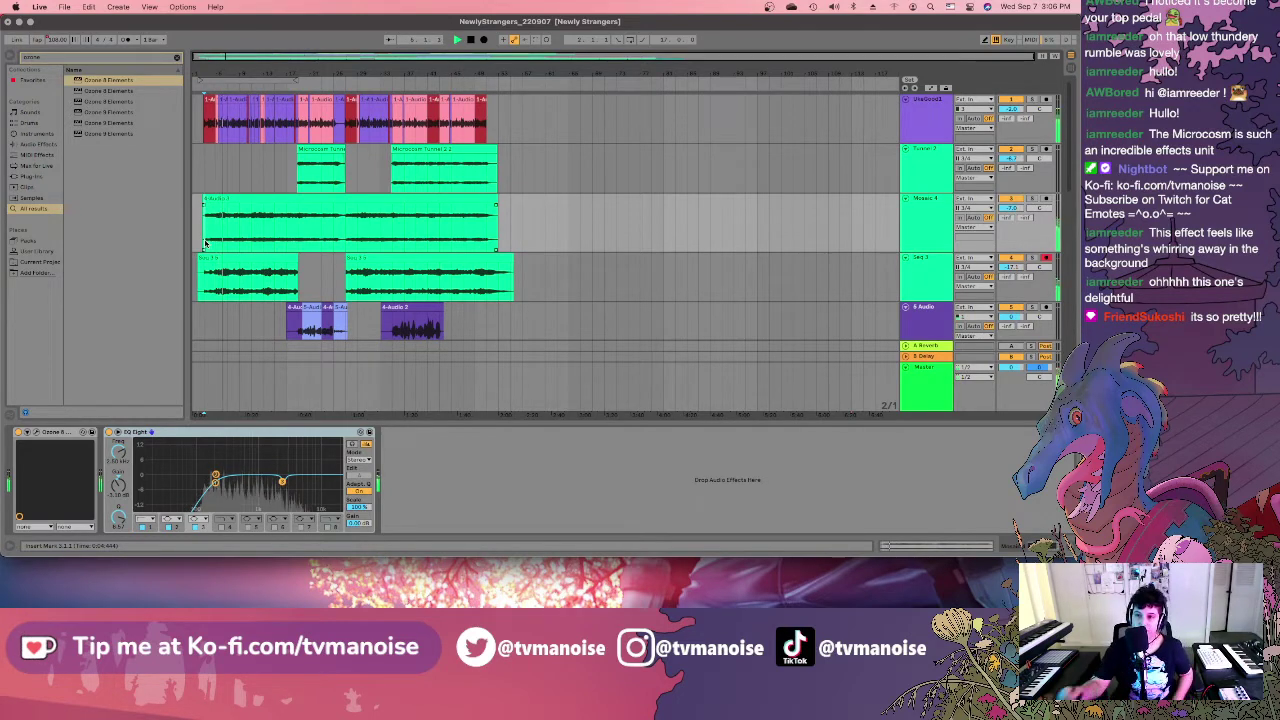
{"action": "left_click", "coordinate": [1071, 69]}
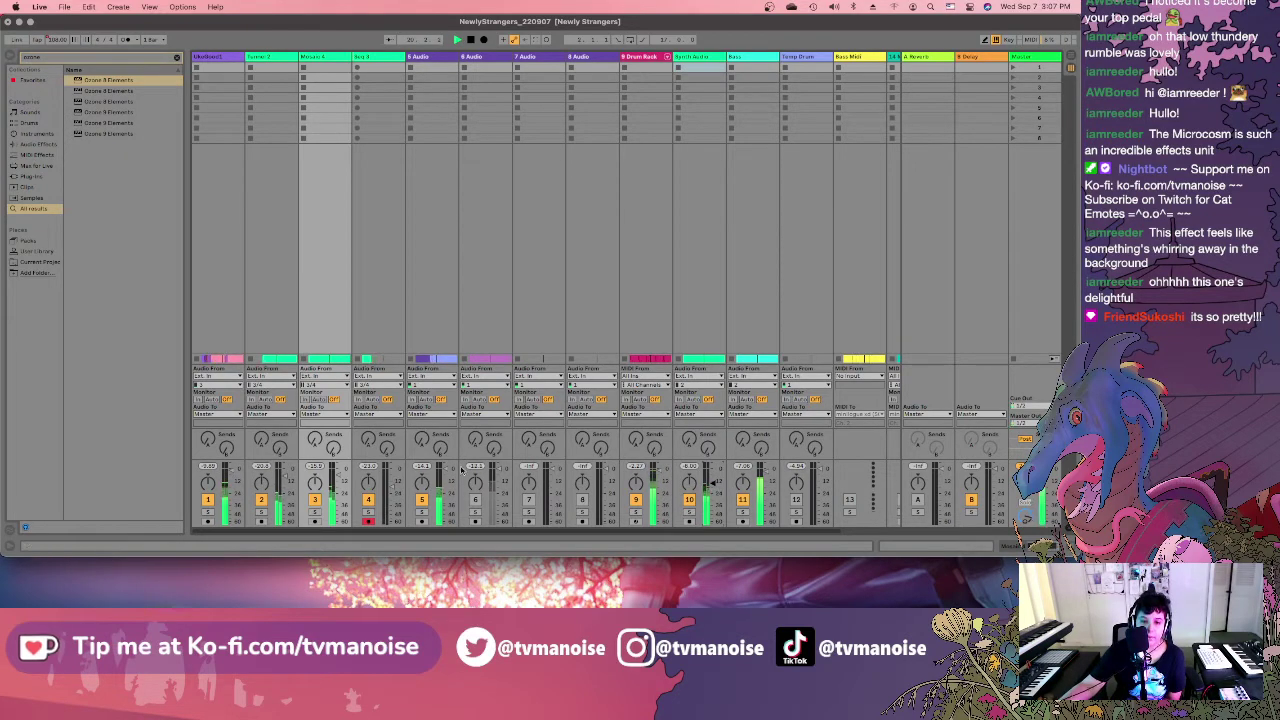
Adjust the 5 Audio track's volume in the mixer while the song plays, checking it against the arrangement.
{"action": "left_click_drag", "start_coordinate": [438, 492], "coordinate": [438, 468]}
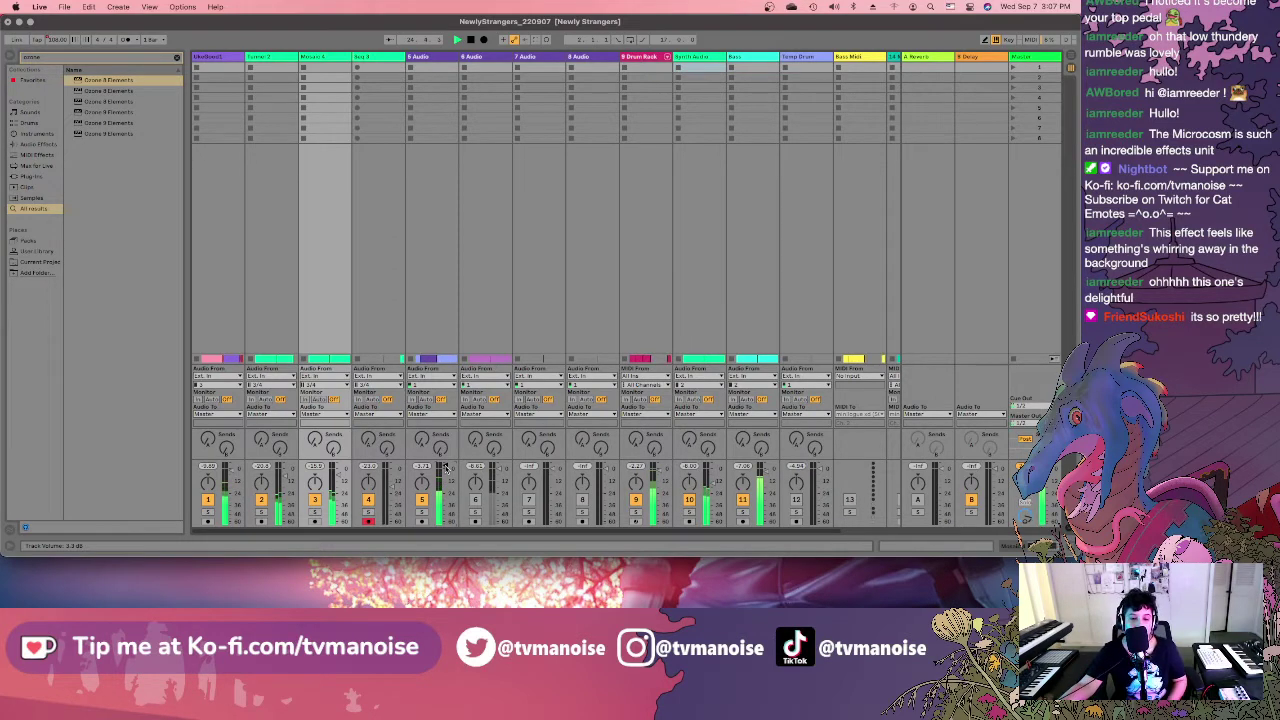
{"action": "left_click", "coordinate": [1073, 57]}
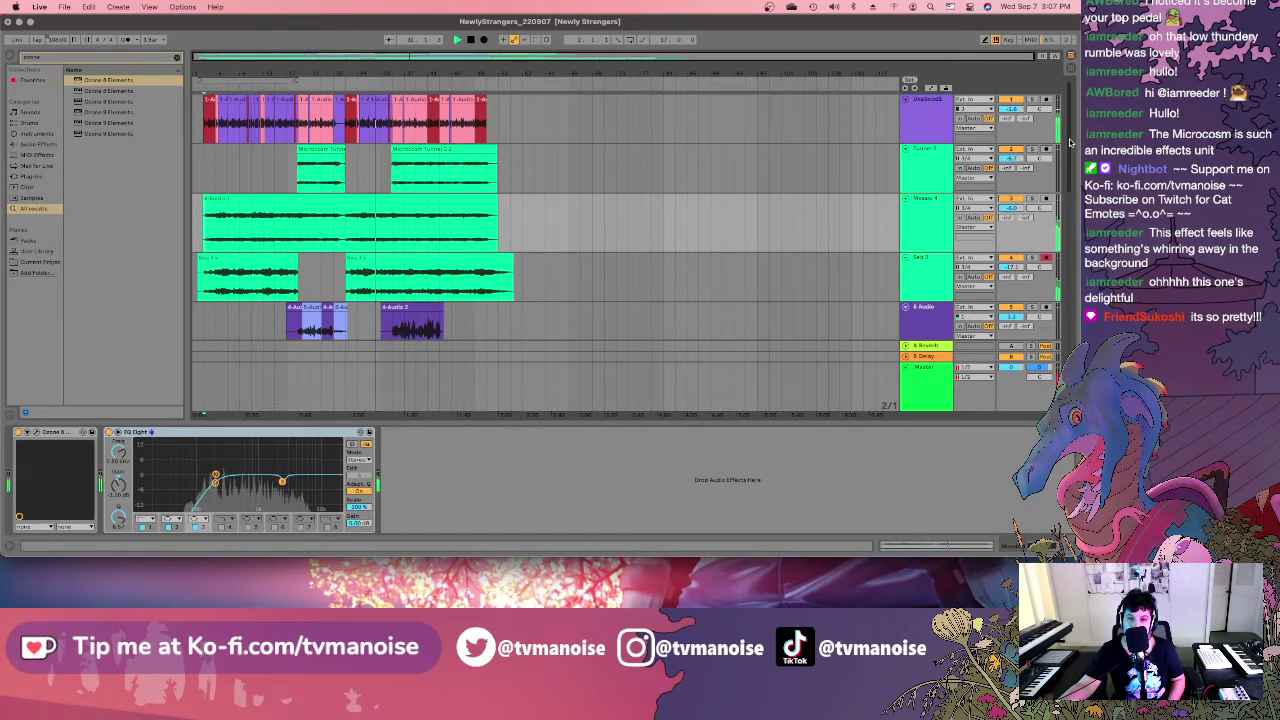
{"action": "scroll", "coordinate": [1068, 147], "scroll_direction": "down", "scroll_amount": 1}
{"action": "scroll", "coordinate": [1068, 147], "scroll_direction": "down", "scroll_amount": 3}
{"action": "scroll", "coordinate": [1068, 118], "scroll_direction": "up", "scroll_amount": 5}
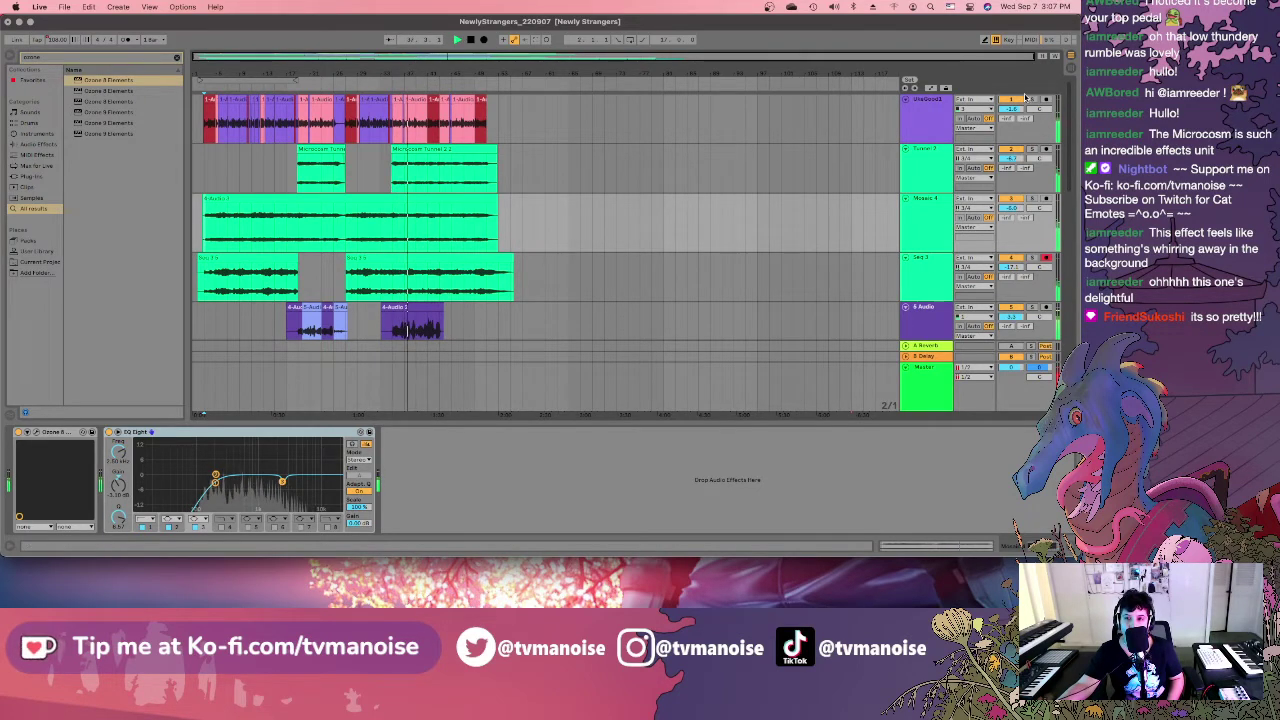
{"action": "left_click", "coordinate": [1070, 56]}
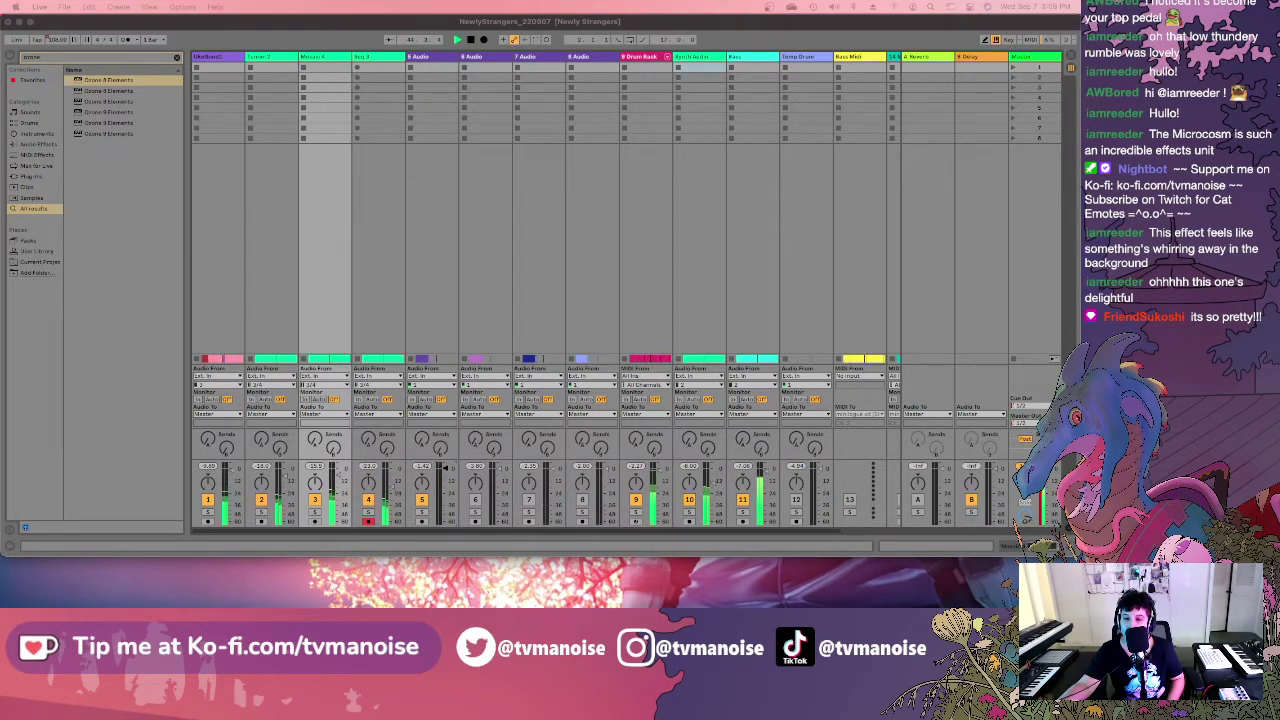
{"action": "left_click", "coordinate": [1070, 55]}
{"action": "left_click", "coordinate": [1070, 57]}
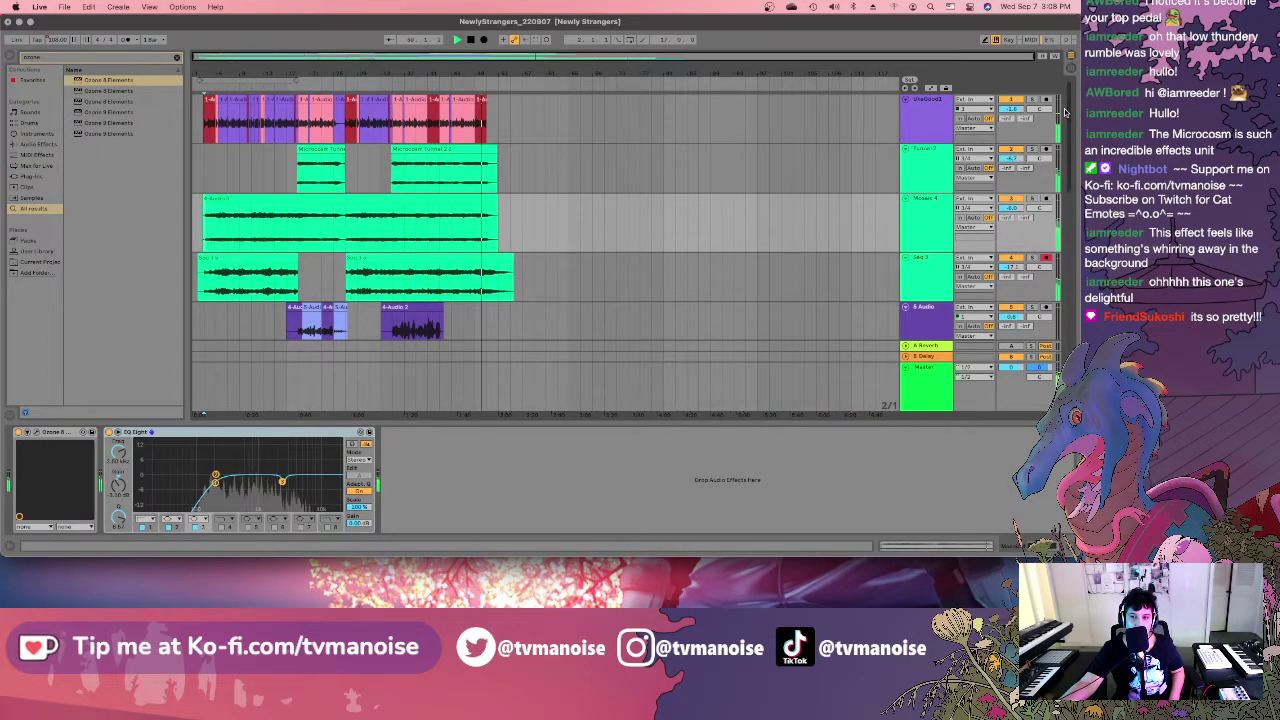
Listen to the rest of the song past the last Seq clip, and stop playback with the position reset to 1.1.1.
{"action": "left_click_drag", "start_coordinate": [1068, 130], "coordinate": [1064, 62]}
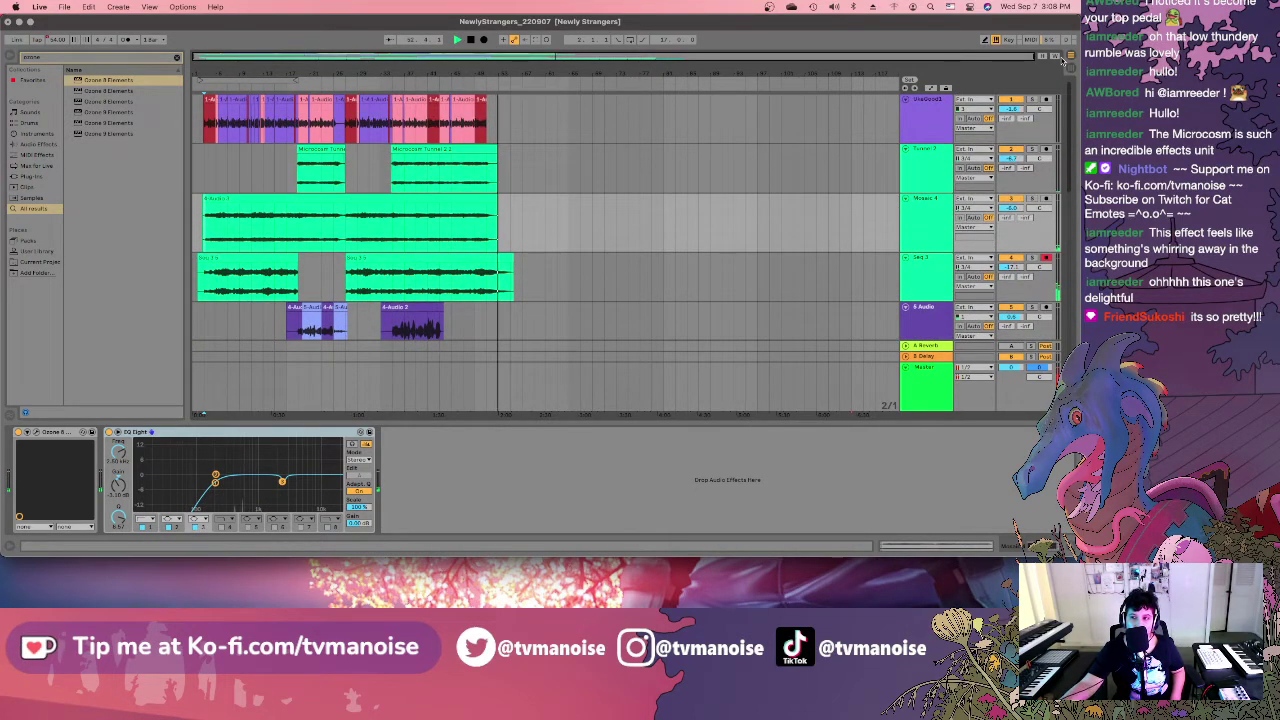
{"action": "mouse_move", "coordinate": [1063, 62]}
{"action": "left_mouse_down"}
{"action": "mouse_move", "coordinate": [1056, 282]}
{"action": "mouse_move", "coordinate": [1075, 68]}
{"action": "left_mouse_up"}
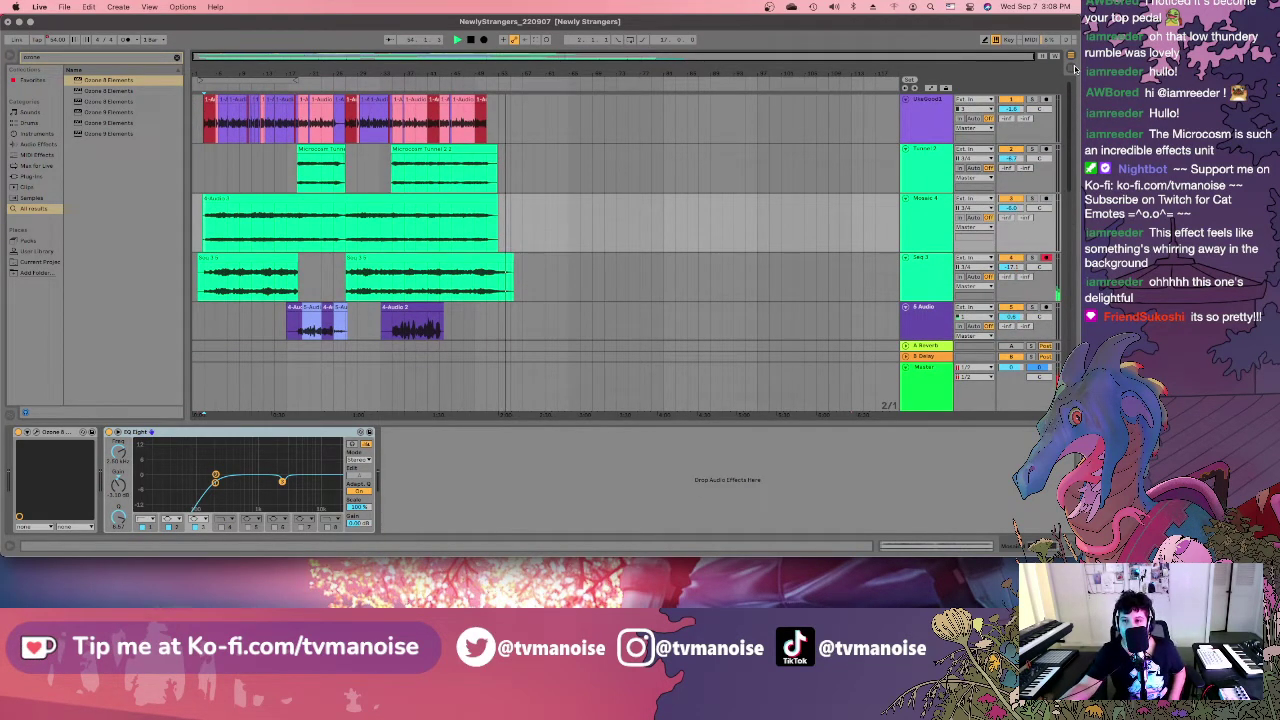
{"action": "left_click_drag", "start_coordinate": [1075, 68], "coordinate": [1066, 218]}
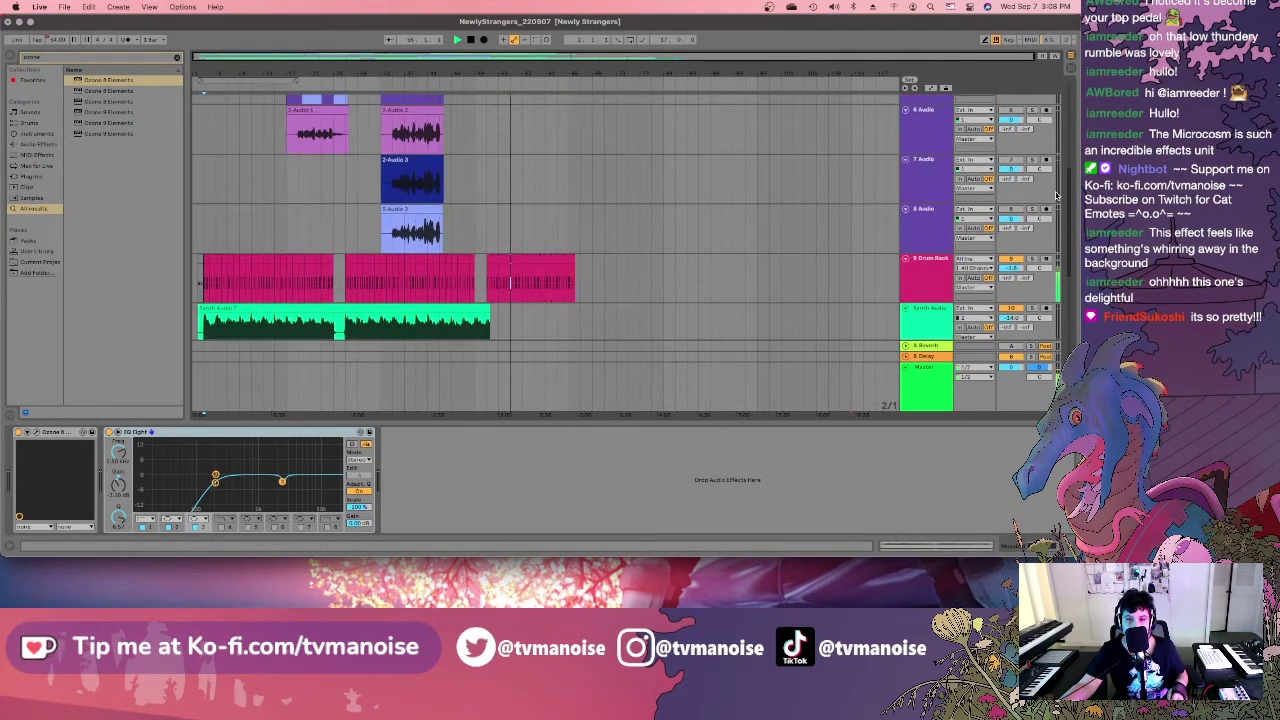
{"action": "key", "text": "space"}
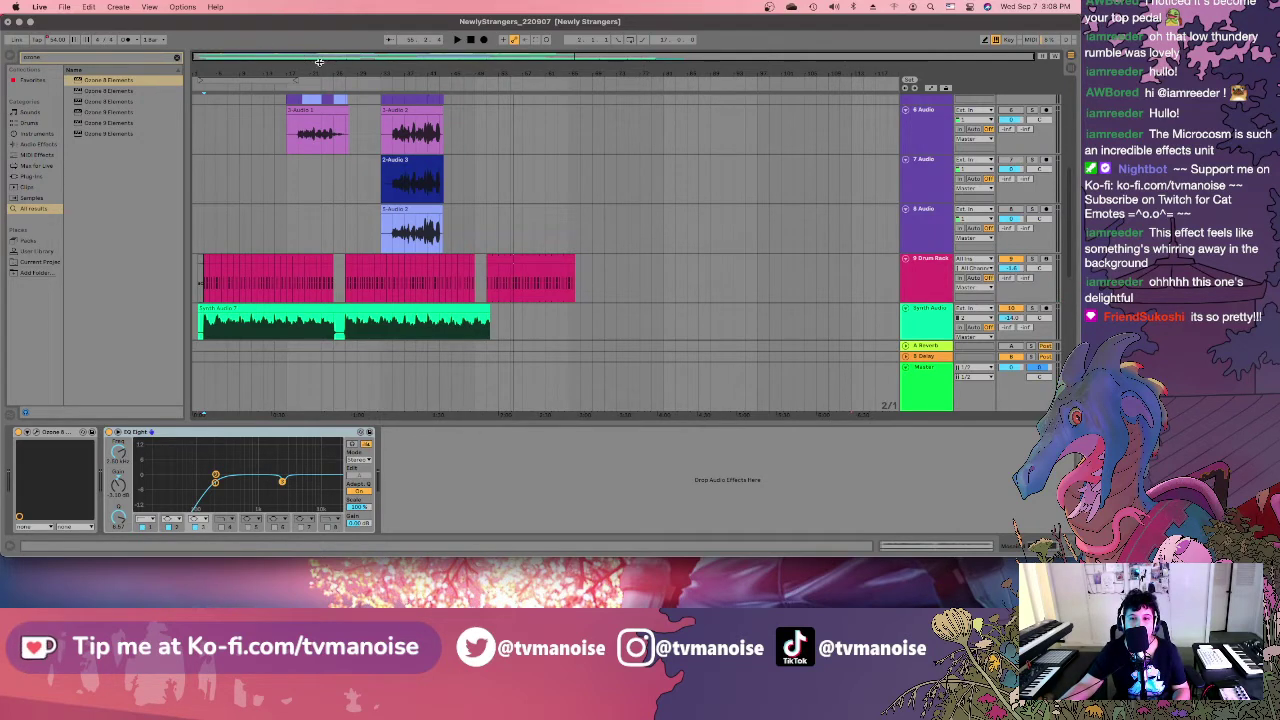
{"action": "key", "text": "super+Tab"}
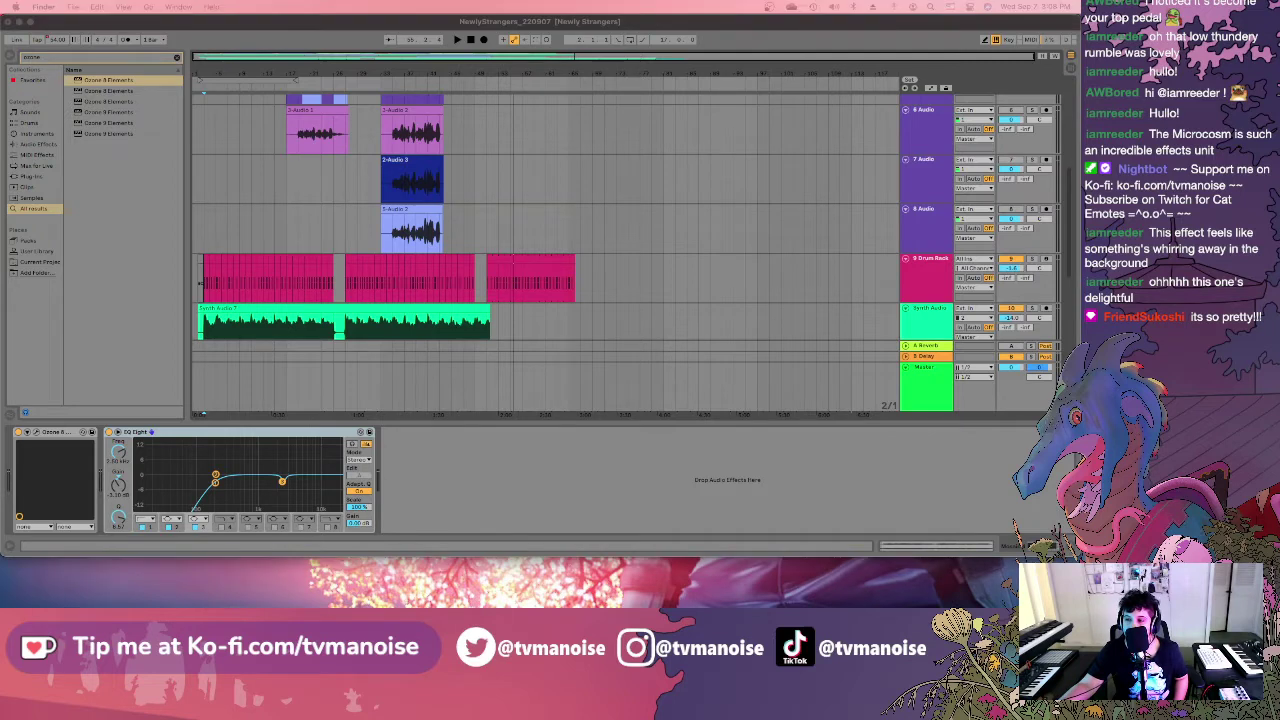
{"action": "left_click", "coordinate": [353, 28]}
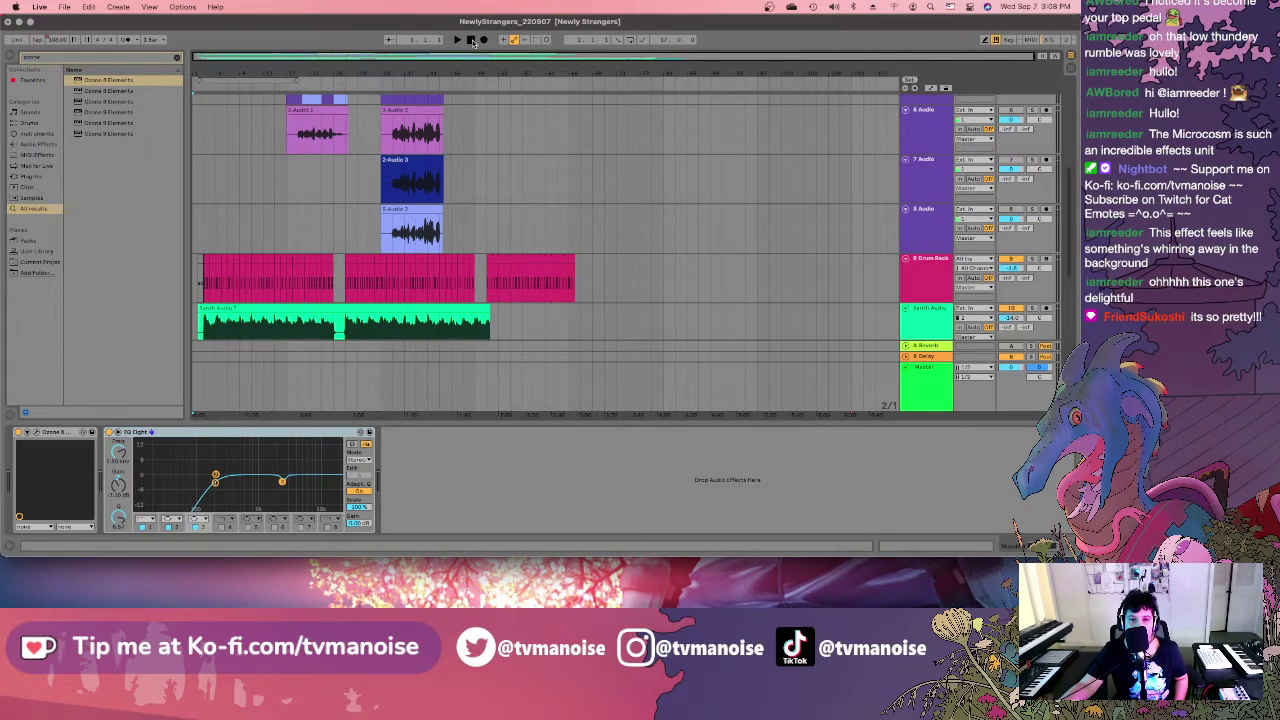
{"action": "key", "text": "super+Tab"}
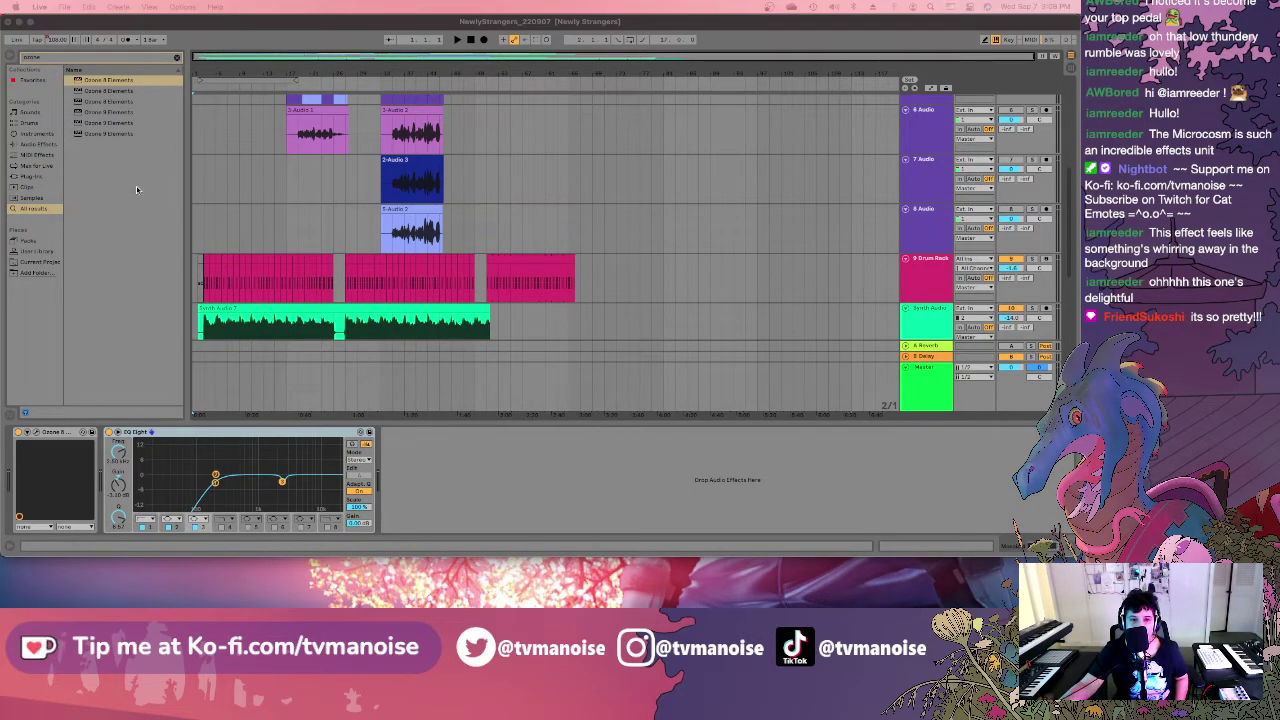
Hide the device view and place the insert marker at 2.1.1 on the Tunnel track.
{"action": "left_click", "coordinate": [203, 183]}
{"action": "left_click", "coordinate": [202, 182]}
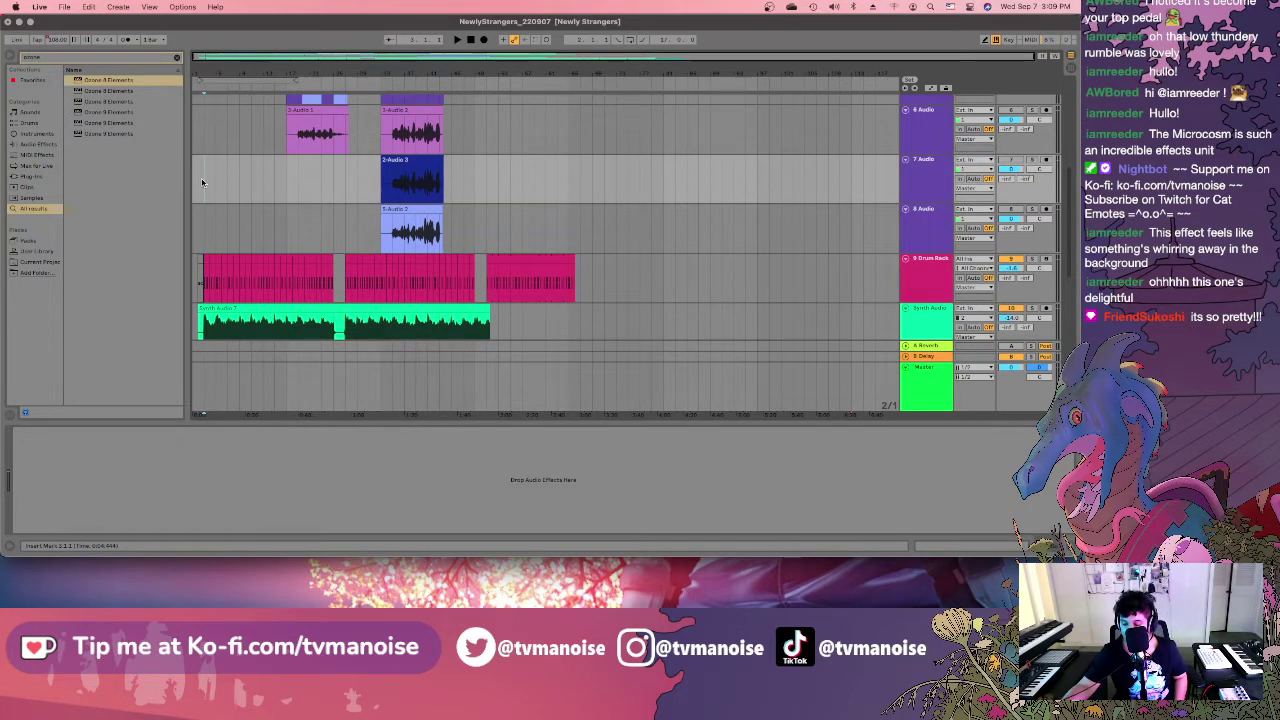
{"action": "key", "text": "z"}
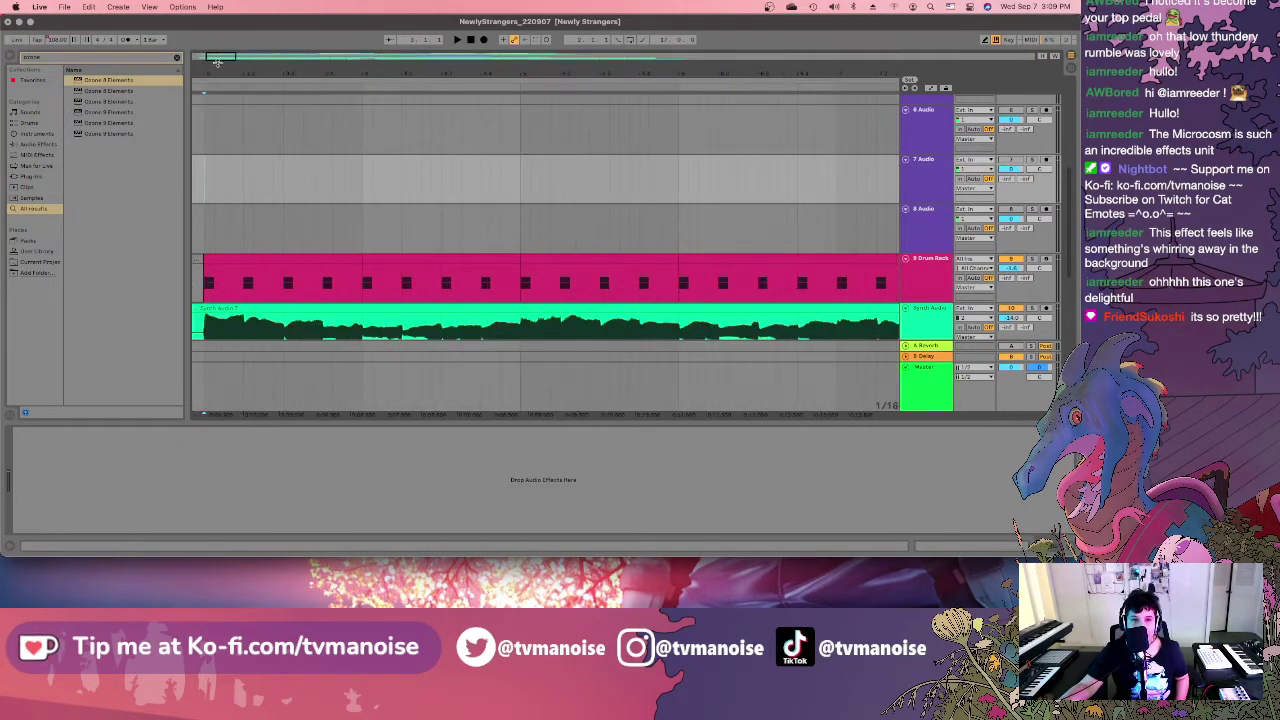
{"action": "left_click_drag", "start_coordinate": [218, 59], "coordinate": [210, 57]}
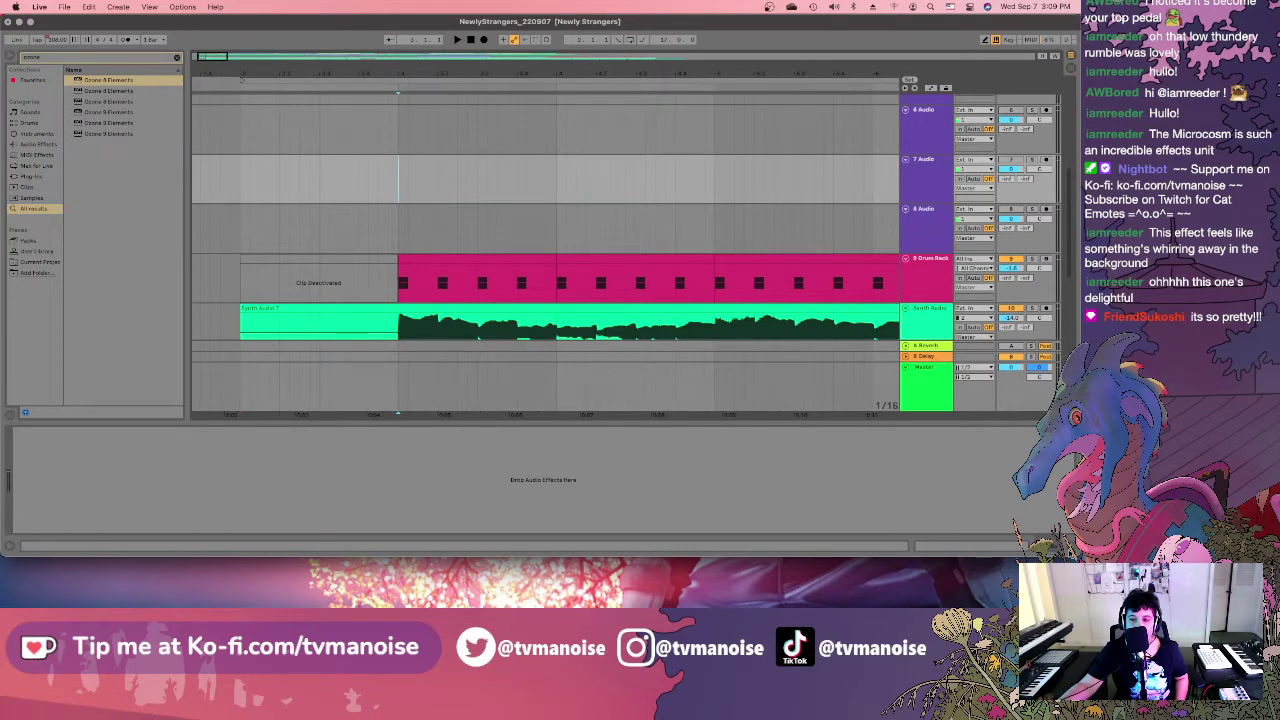
{"action": "key", "text": "super+alt+l"}
{"action": "left_click_drag", "start_coordinate": [1067, 296], "coordinate": [1048, 133]}
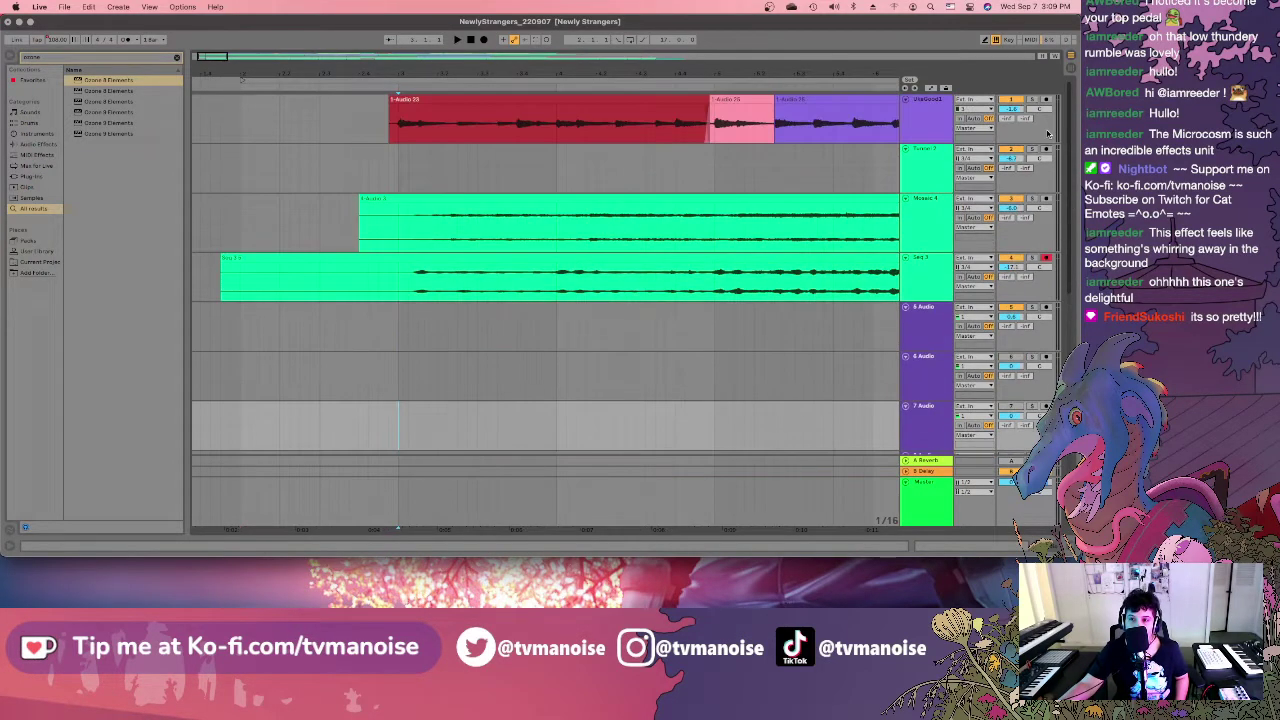
{"action": "left_click", "coordinate": [245, 190]}
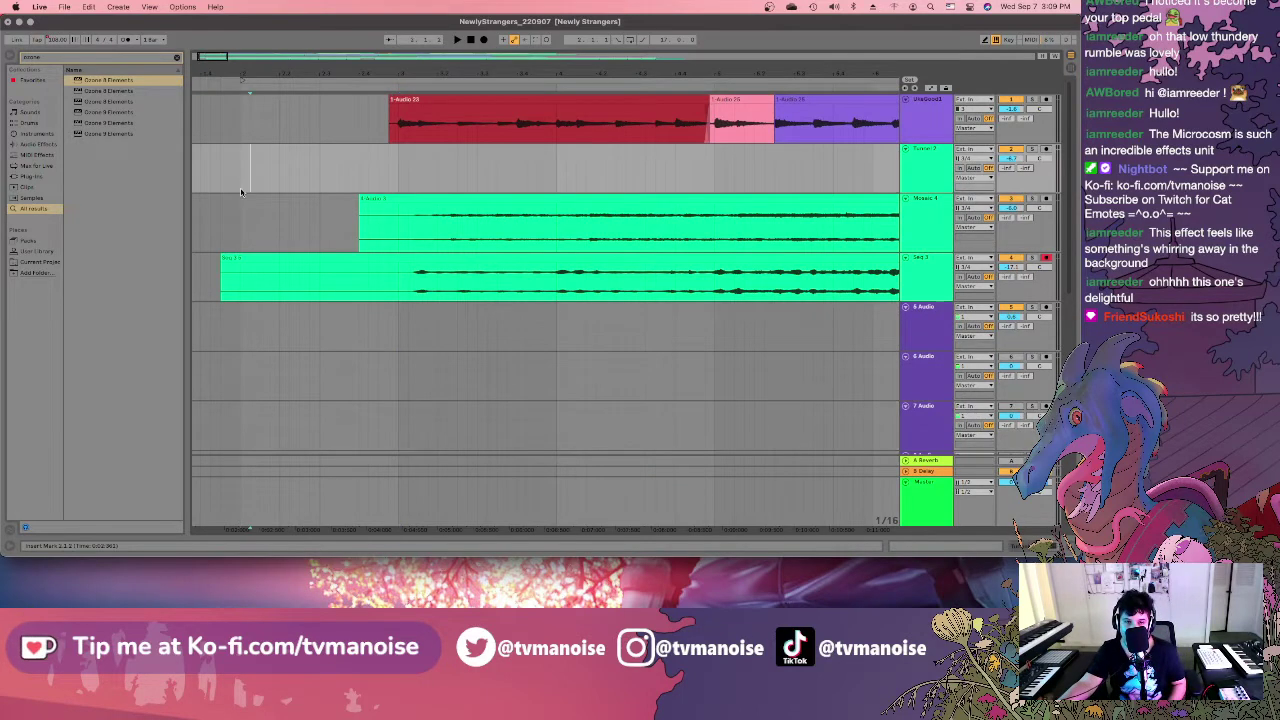
{"action": "left_click", "coordinate": [240, 192]}
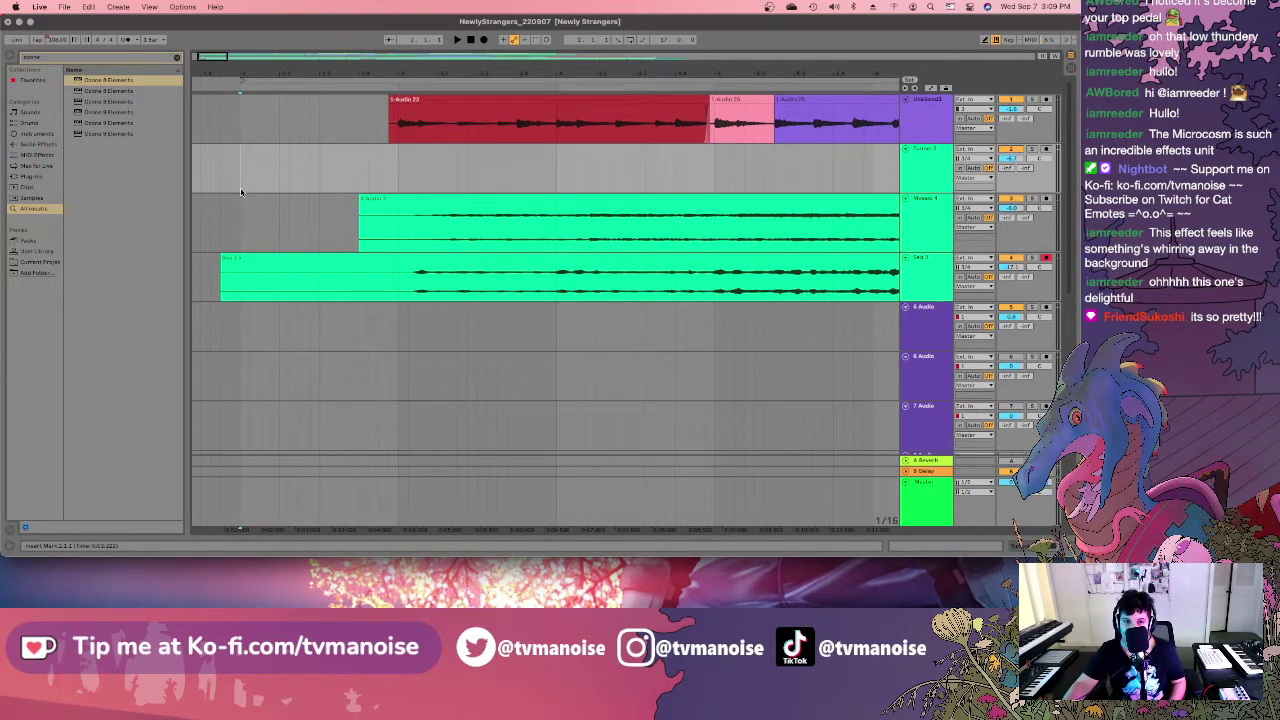
Play the whole arrangement from 2.1.1 to check the balance of the layers.
{"action": "scroll", "coordinate": [241, 190], "scroll_direction": "down", "scroll_amount": 10}
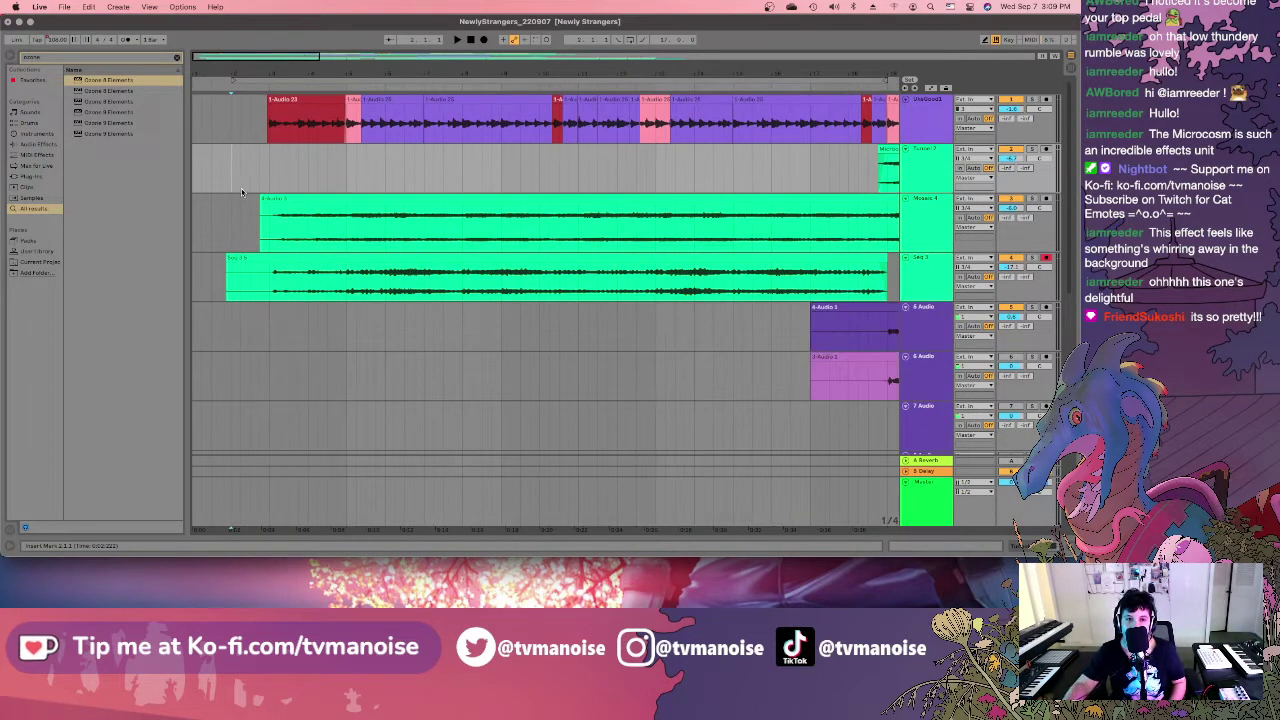
{"action": "scroll", "coordinate": [241, 188], "scroll_direction": "down", "scroll_amount": 6}
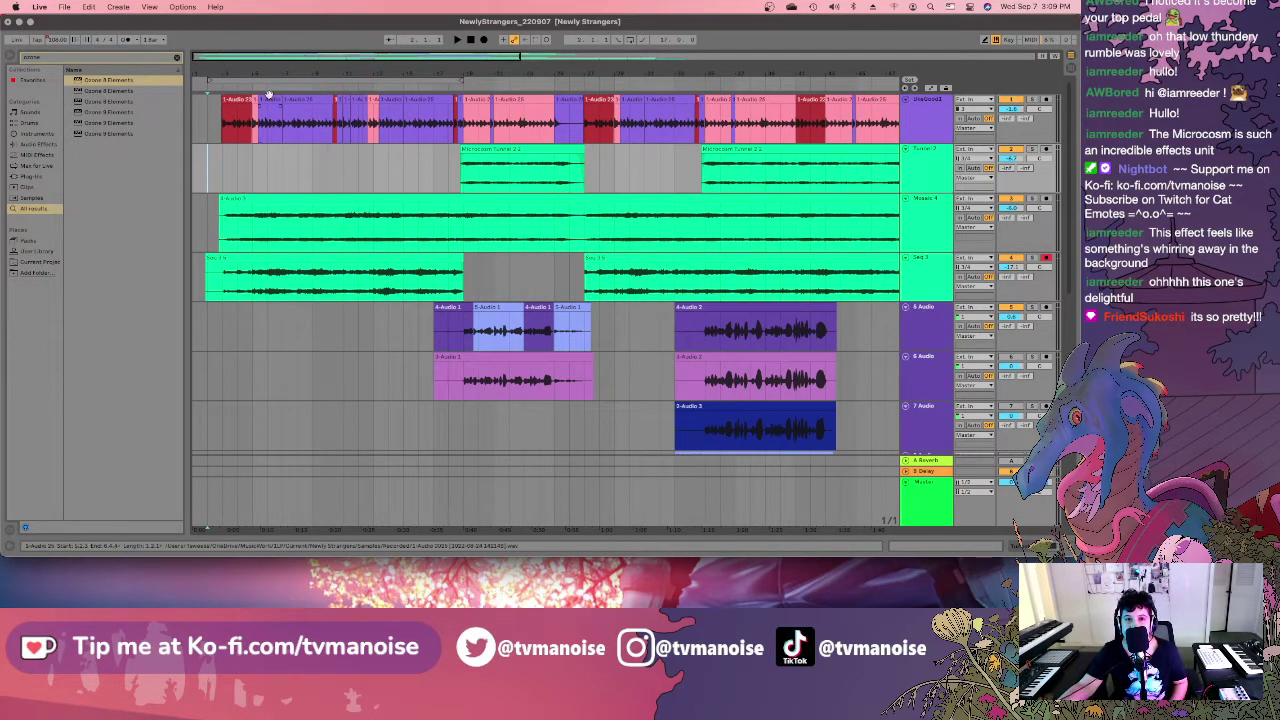
{"action": "left_click", "coordinate": [456, 41]}
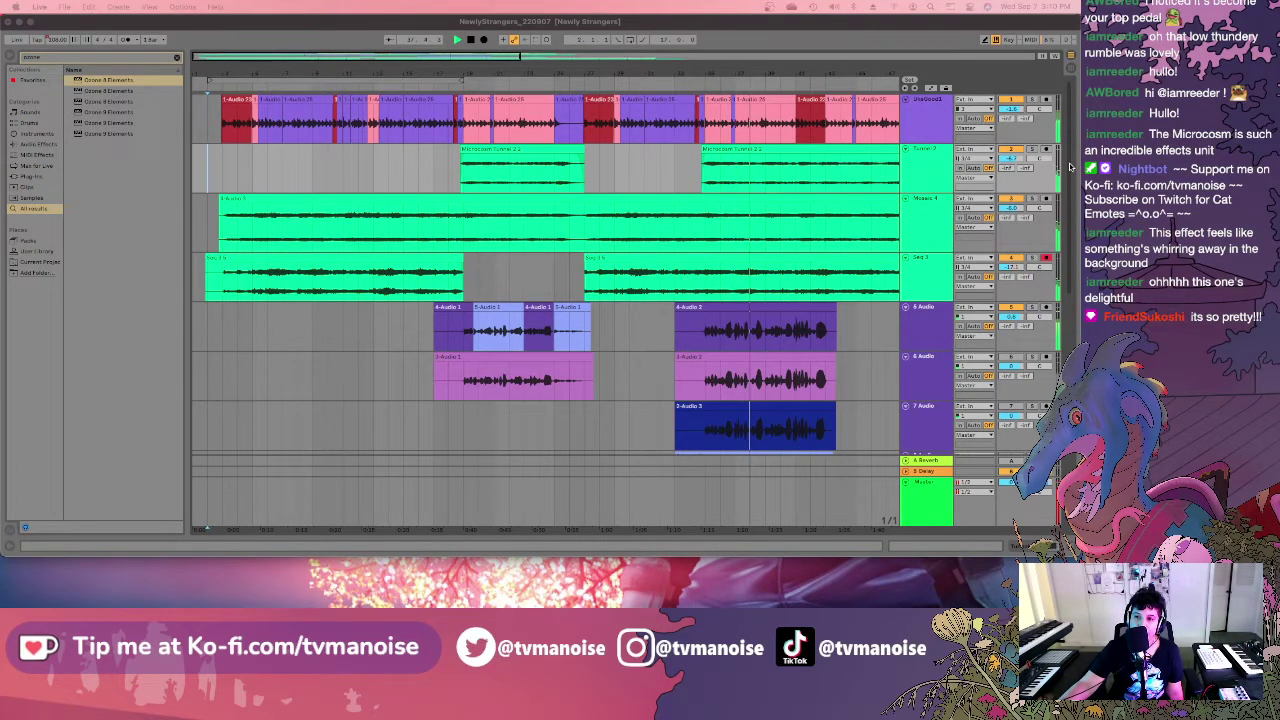
{"action": "left_click_drag", "start_coordinate": [1071, 198], "coordinate": [1071, 160]}
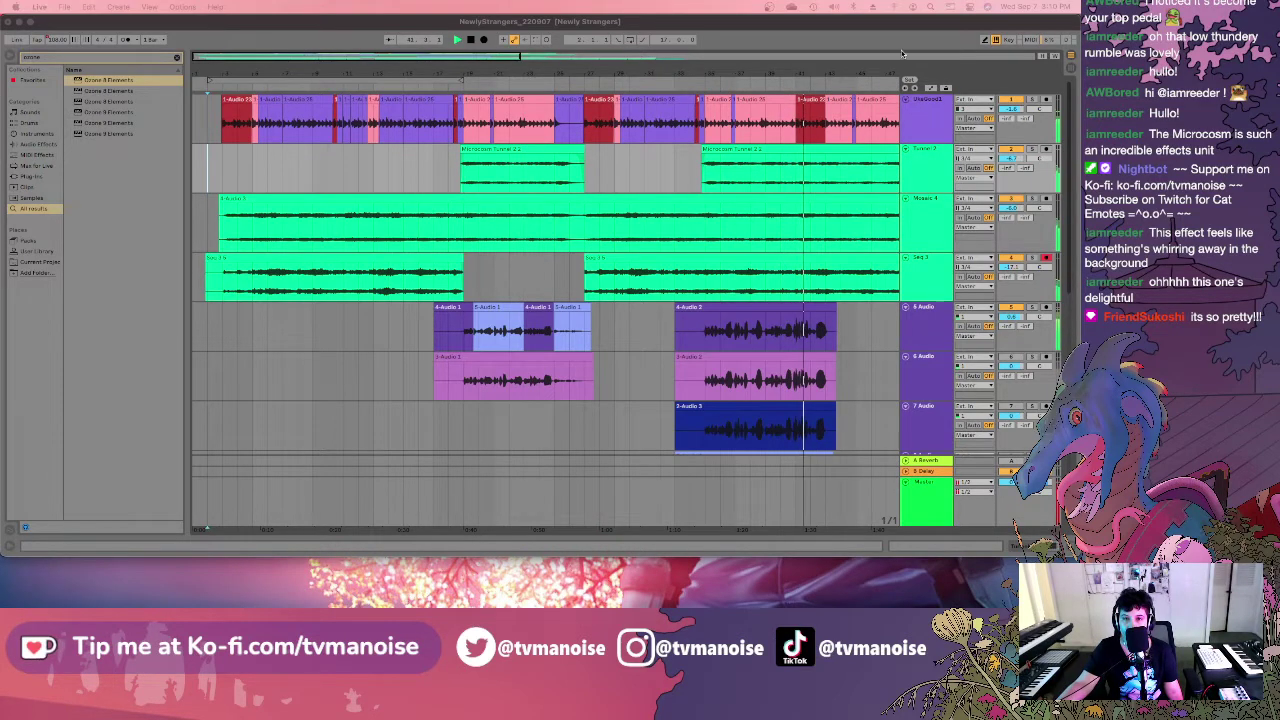
{"action": "left_click_drag", "start_coordinate": [901, 53], "coordinate": [901, 75]}
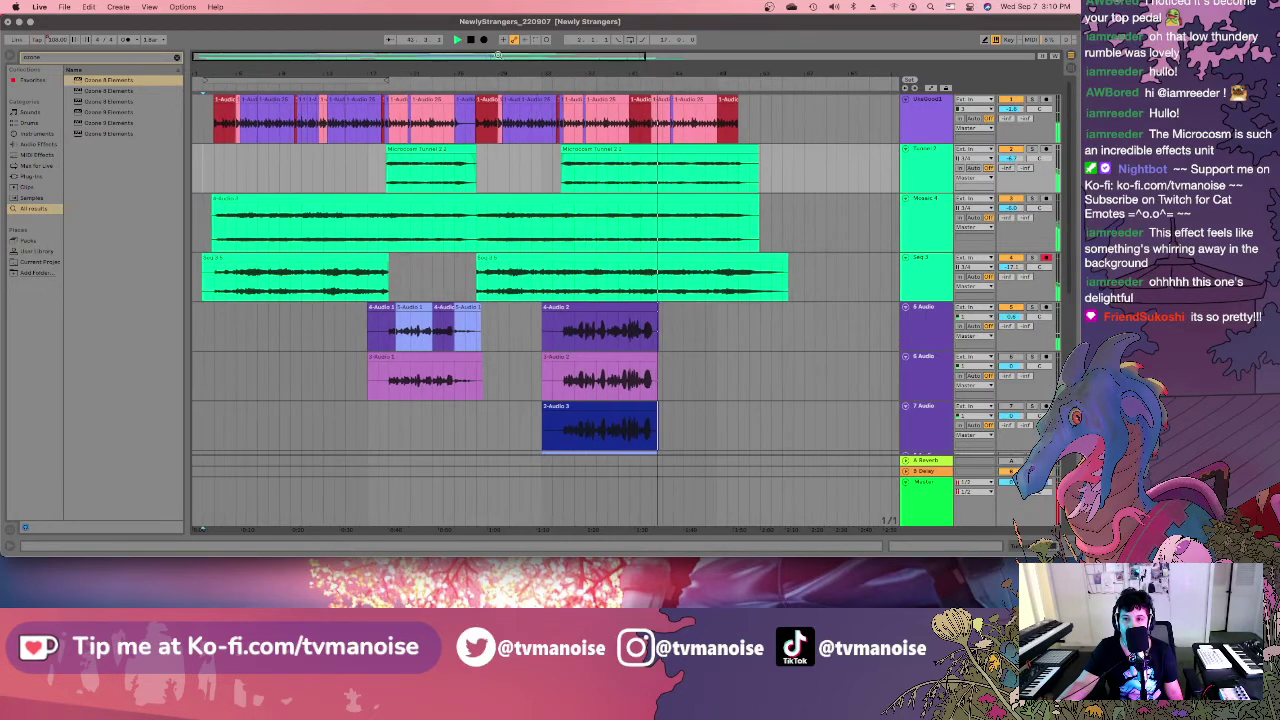
Select the first five tracks plus Drum Rack, Synth Audio and Bass, lower their volumes together, and return to the arrangement.
{"action": "left_click", "coordinate": [1073, 72]}
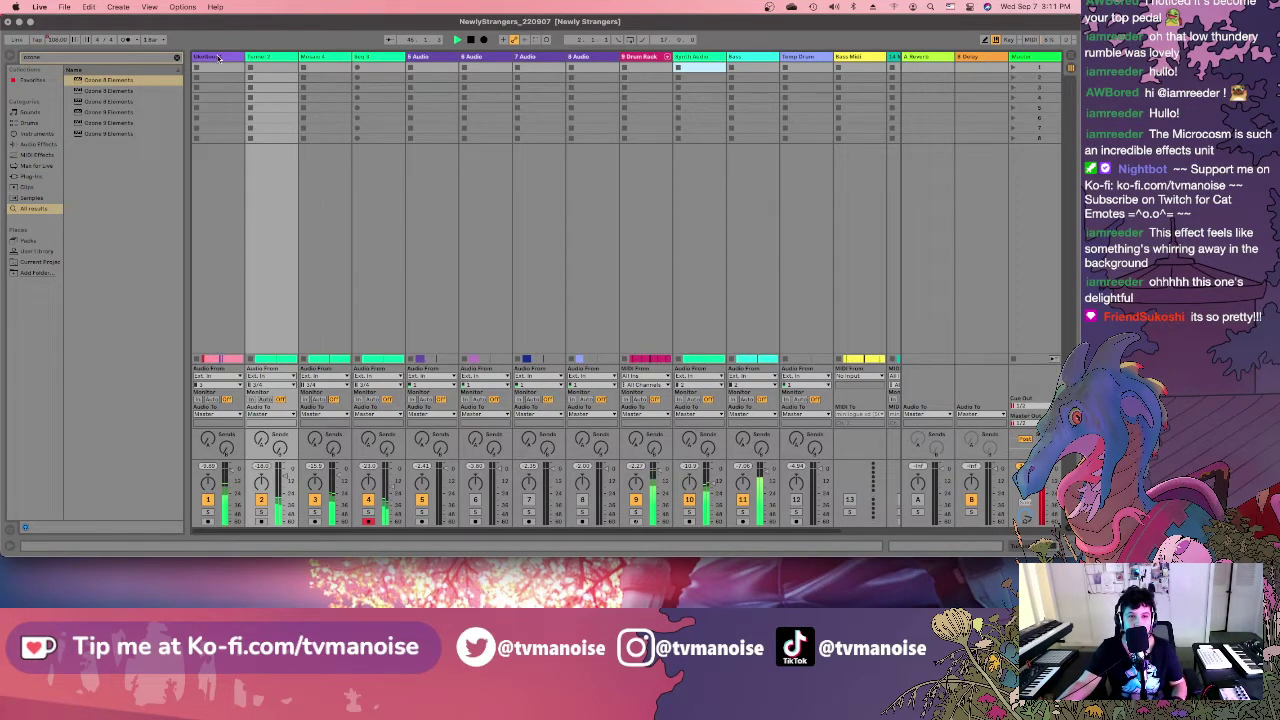
{"action": "key", "text": "Left"}
{"action": "left_click", "coordinate": [371, 58]}
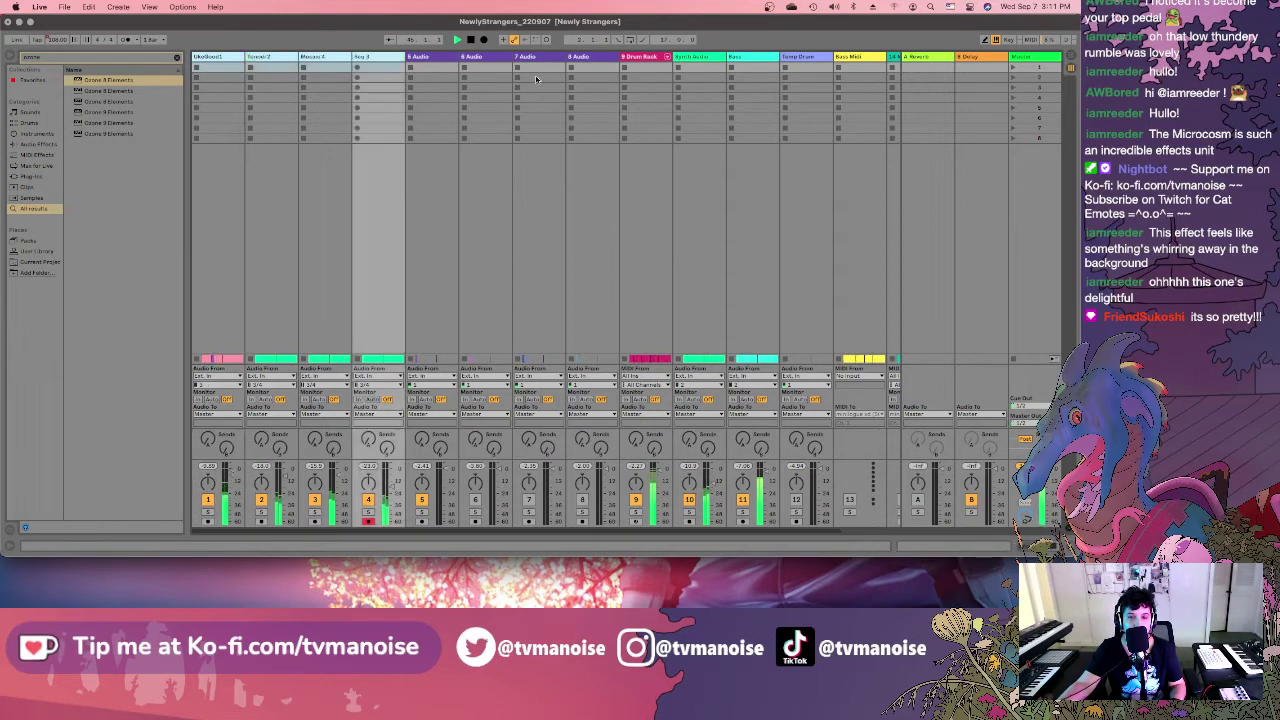
{"action": "left_click", "coordinate": [438, 62]}
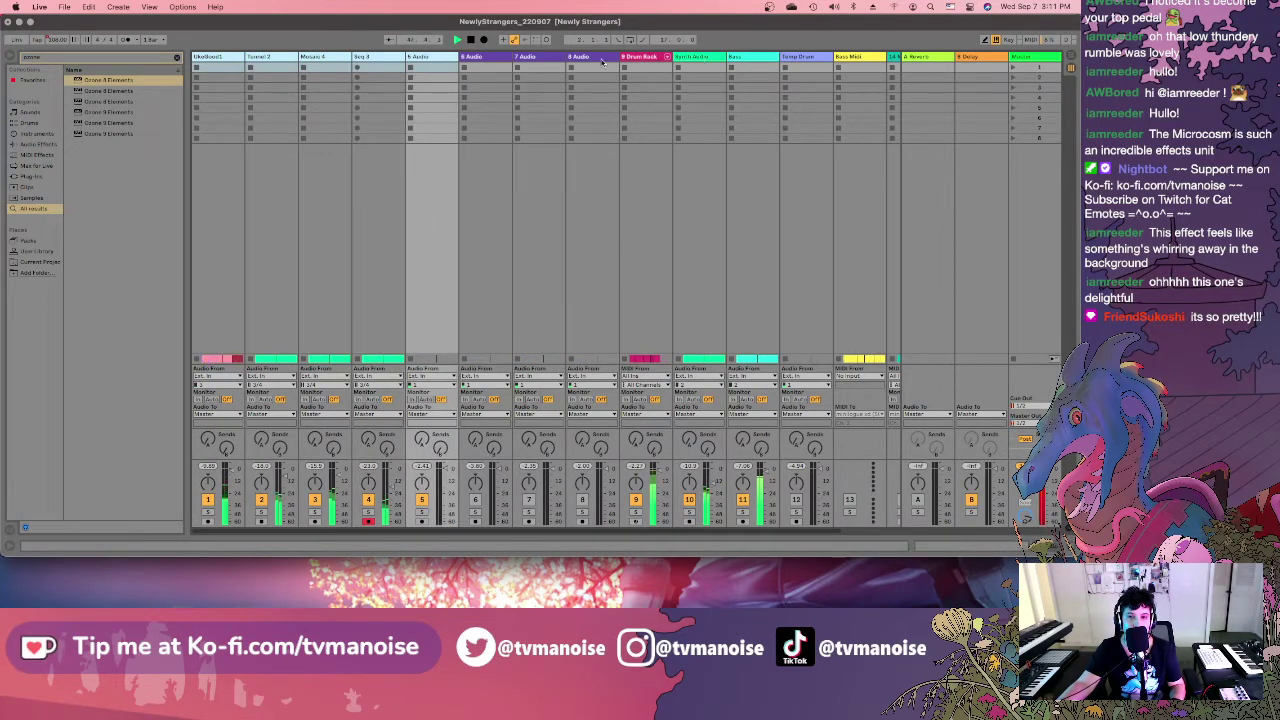
{"action": "left_click", "coordinate": [711, 61]}
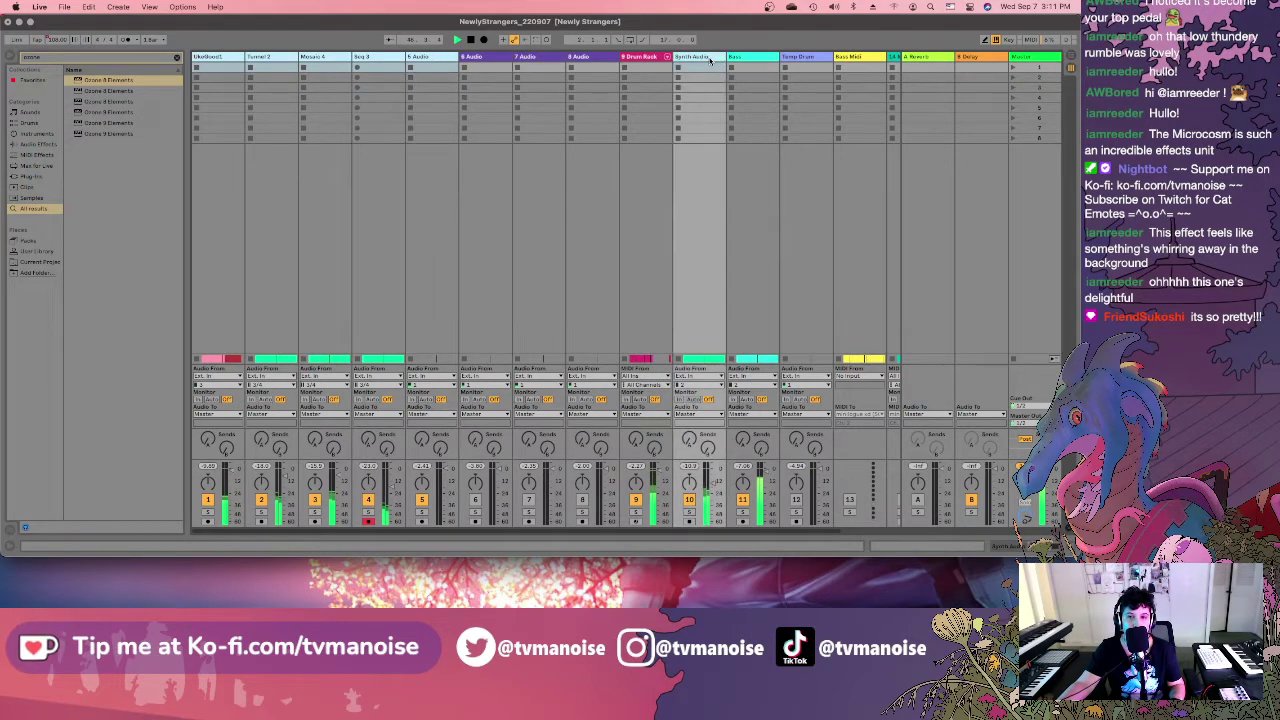
{"action": "left_click", "coordinate": [762, 63]}
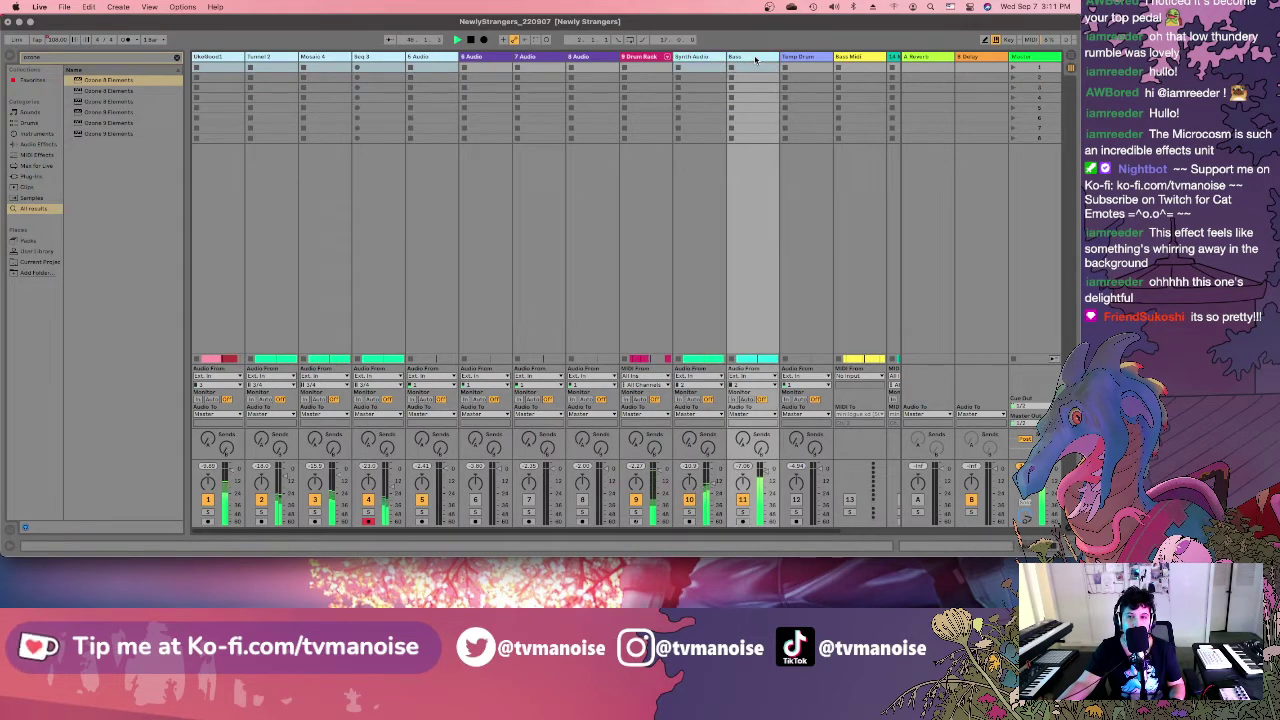
{"action": "left_click", "coordinate": [640, 60]}
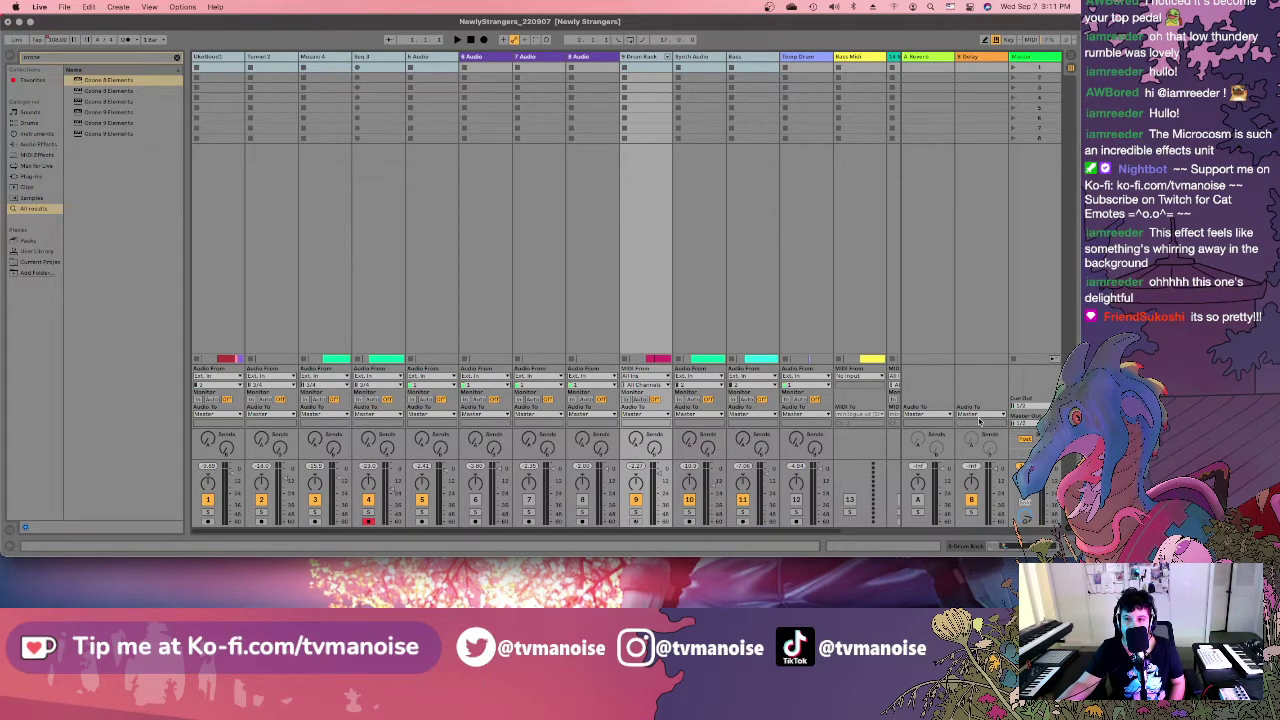
{"action": "left_click", "coordinate": [1071, 57]}
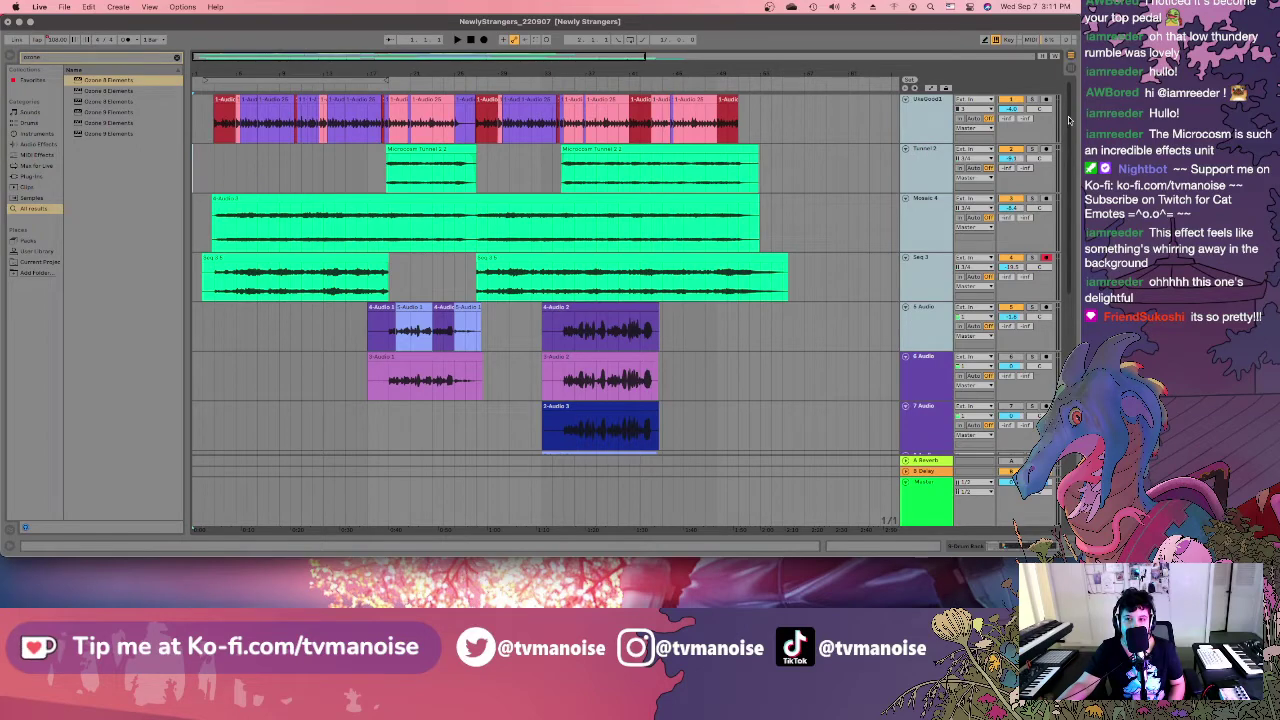
{"action": "scroll", "coordinate": [1070, 121], "scroll_direction": "down", "scroll_amount": 6}
{"action": "scroll", "coordinate": [630, 270], "scroll_direction": "up", "scroll_amount": 6}
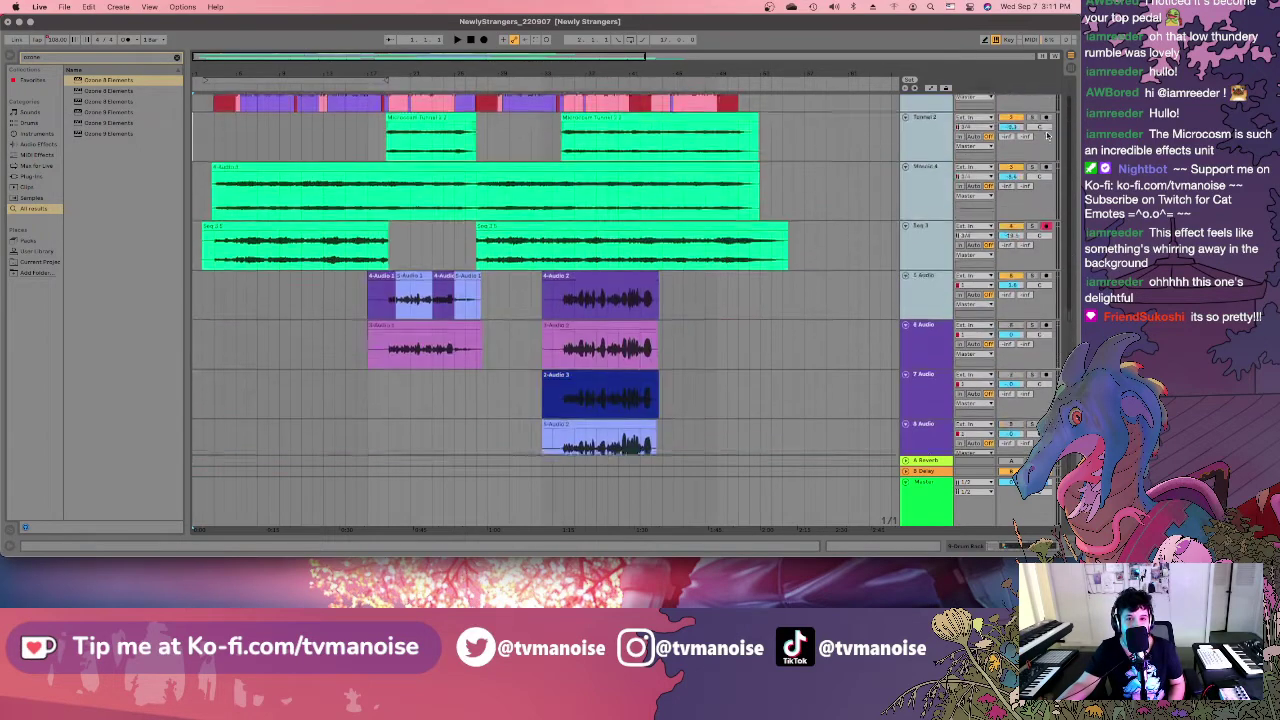